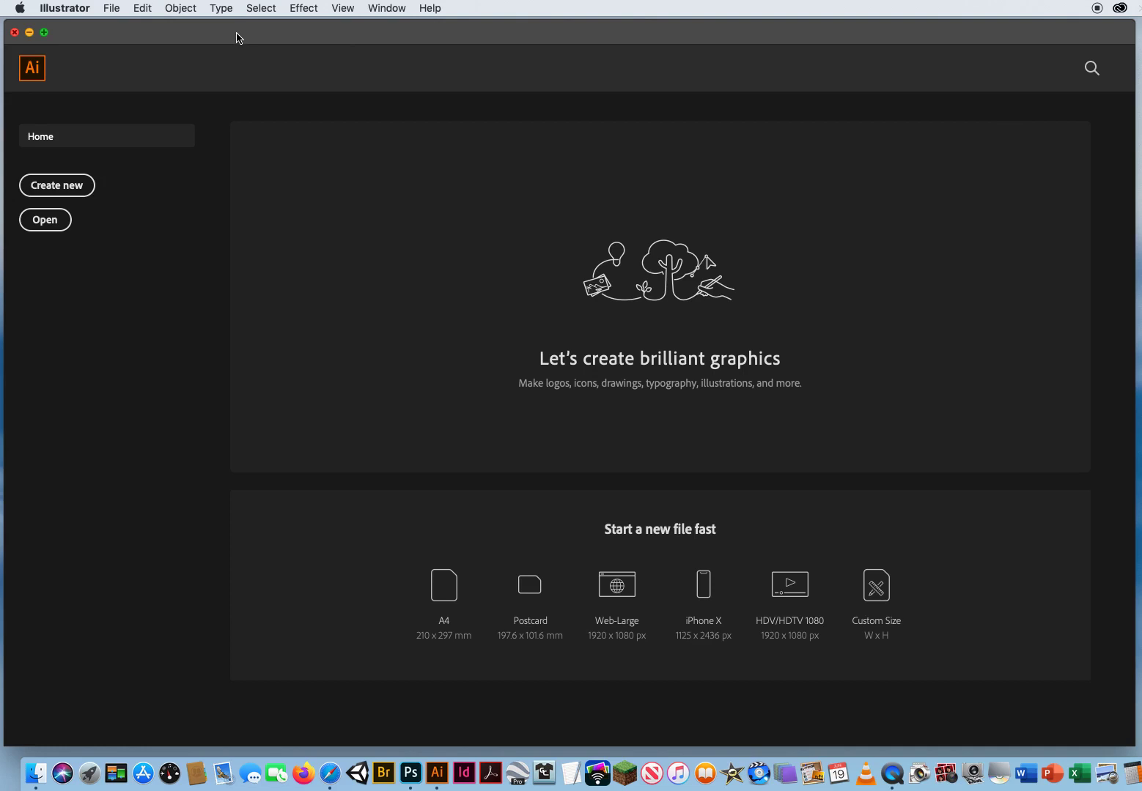
Step: Create a new print document from the Tabloid preset with units in inches, 11 x 17 in, portrait
left_click(110, 8)
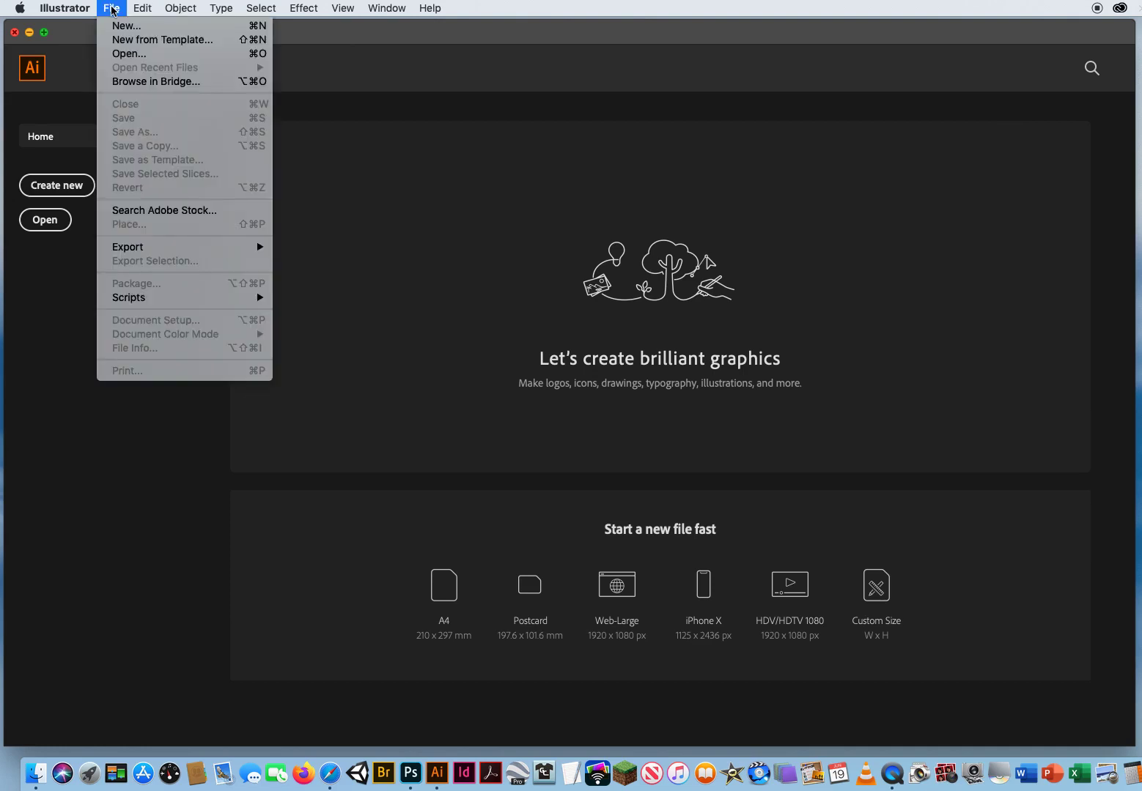
left_click(119, 27)
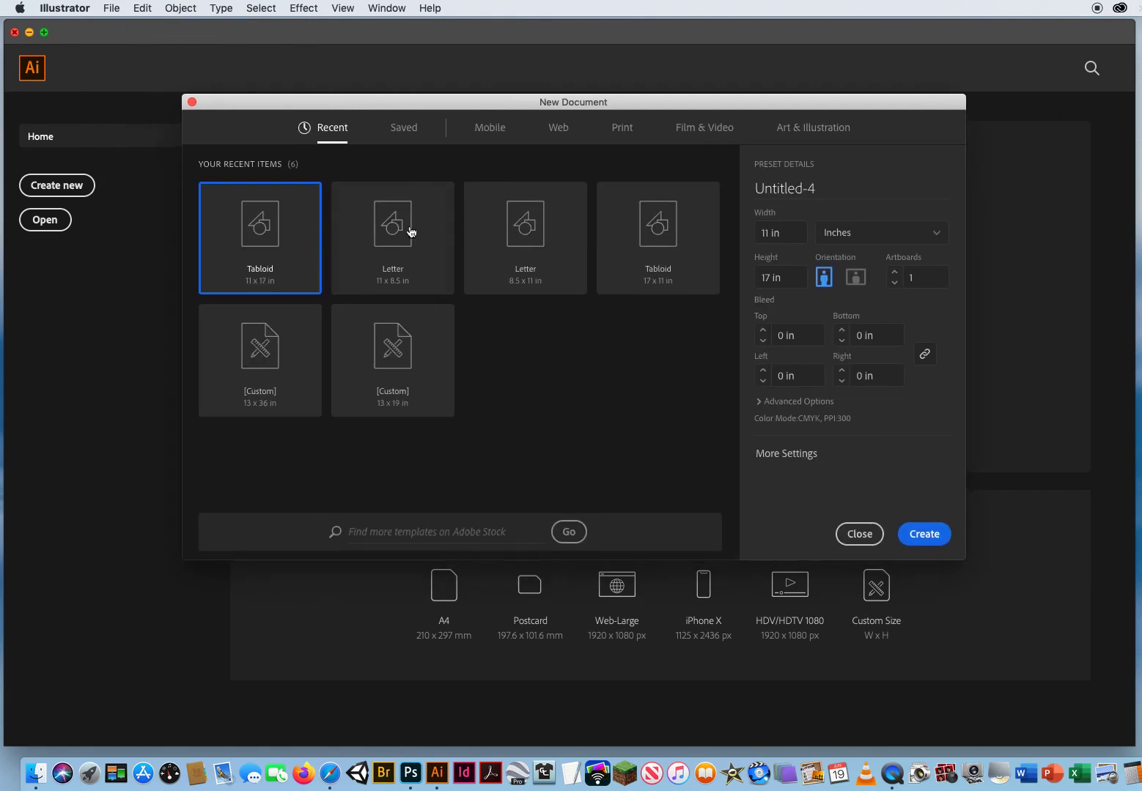
left_click(622, 127)
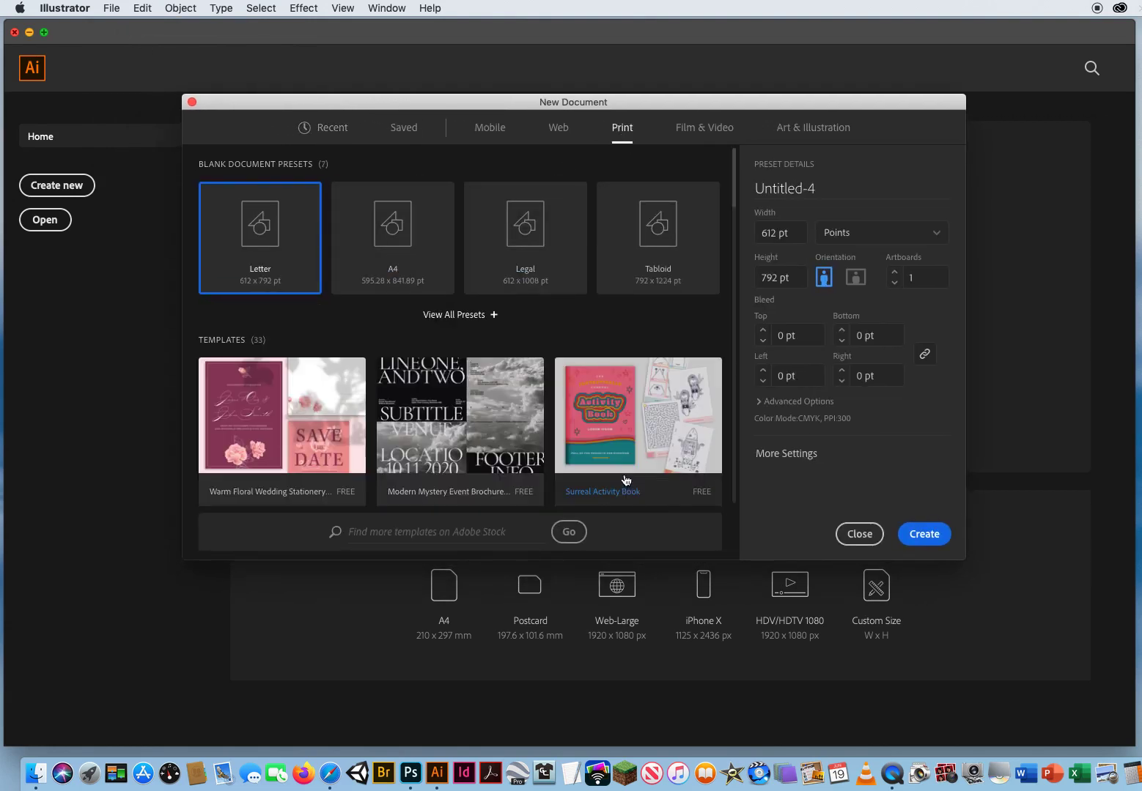
left_click(655, 237)
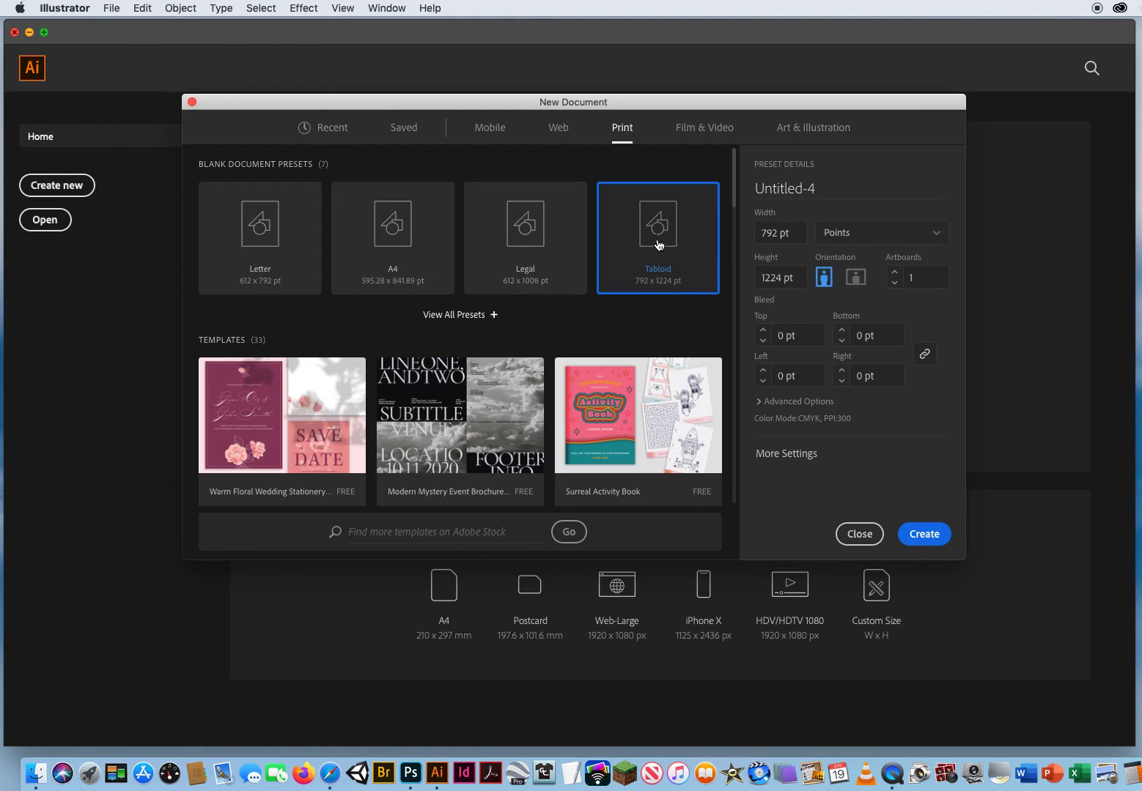
left_click(870, 236)
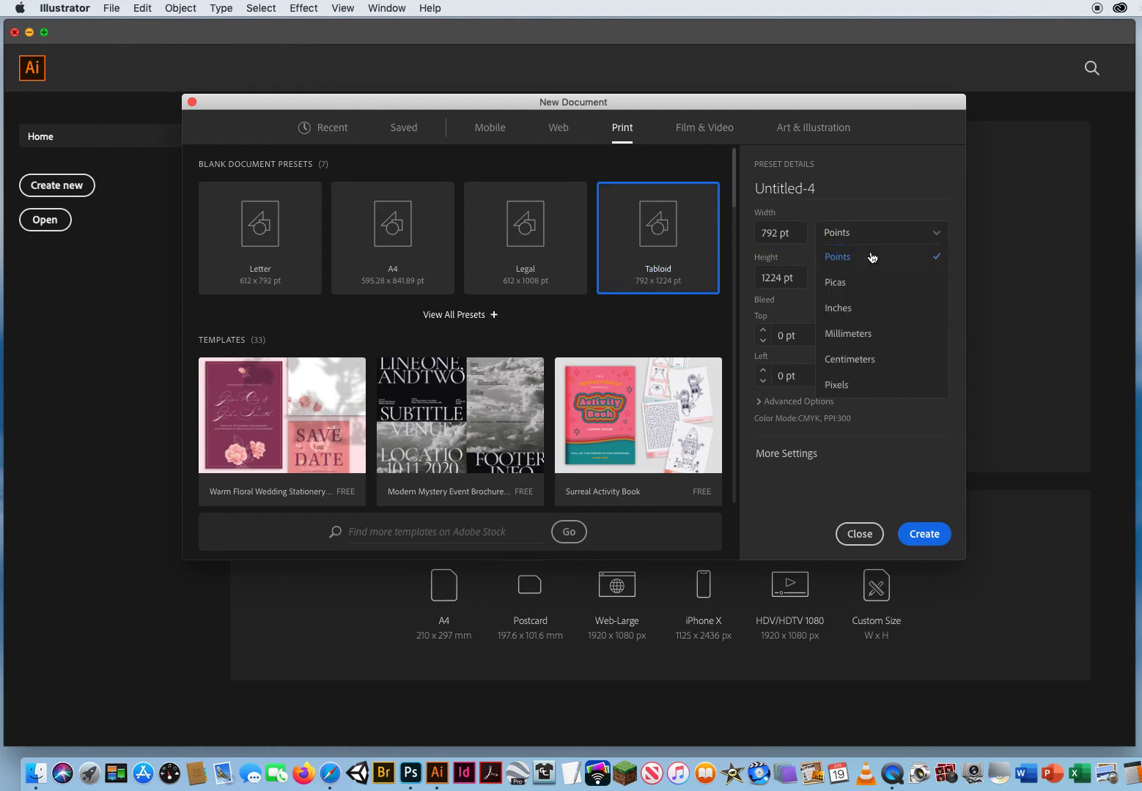
left_click(853, 308)
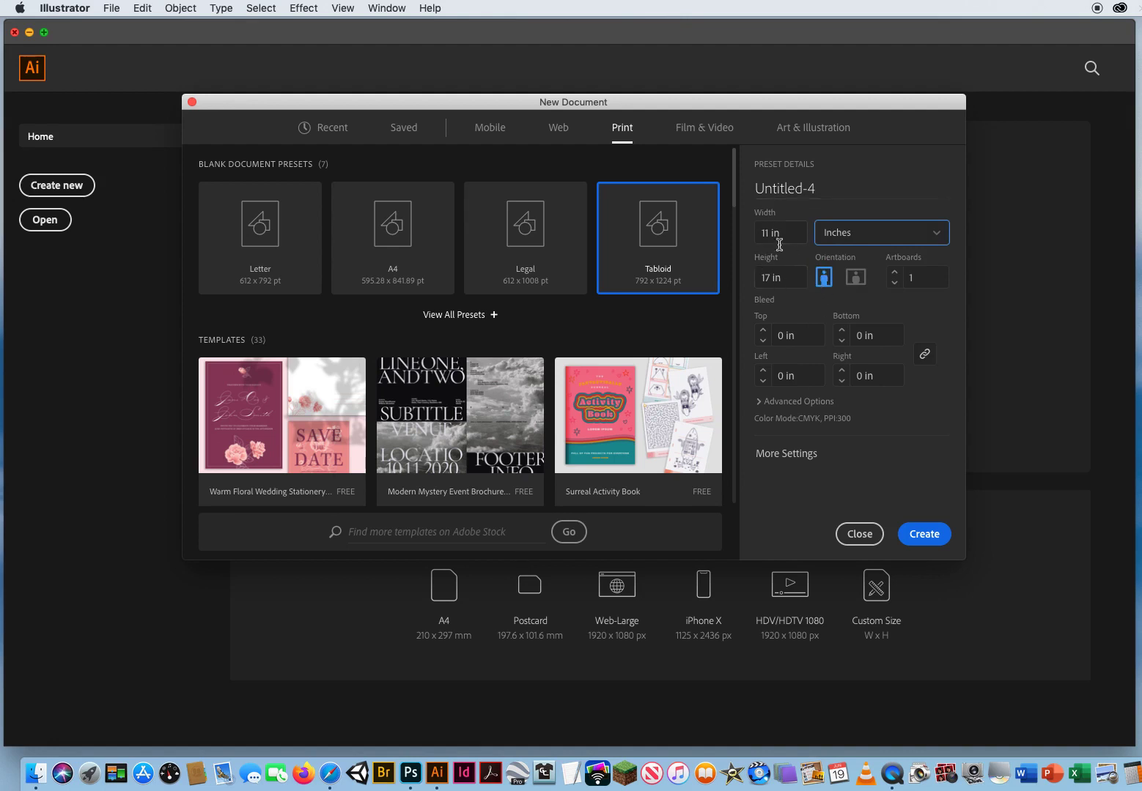
left_click(935, 541)
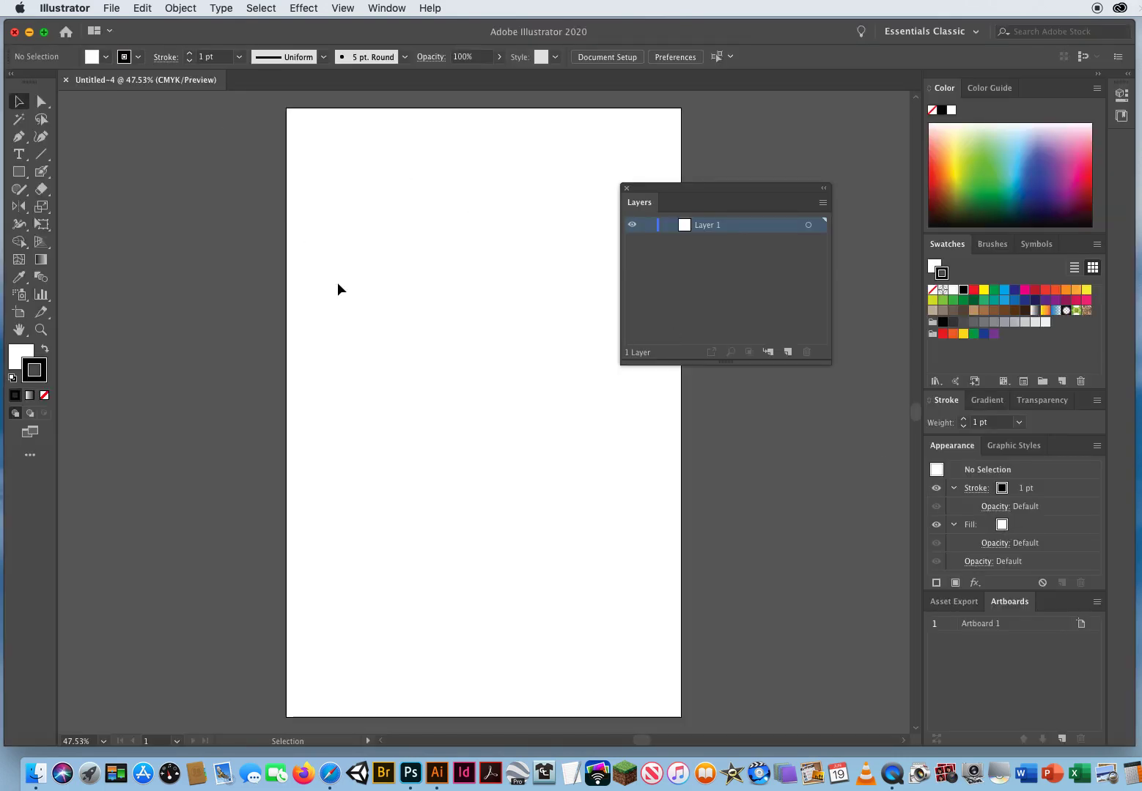
Step: Place Illust 2020 Midterm.jpg from the SP2020 midterm folder on the Desktop and align it to the artboard
left_click(114, 9)
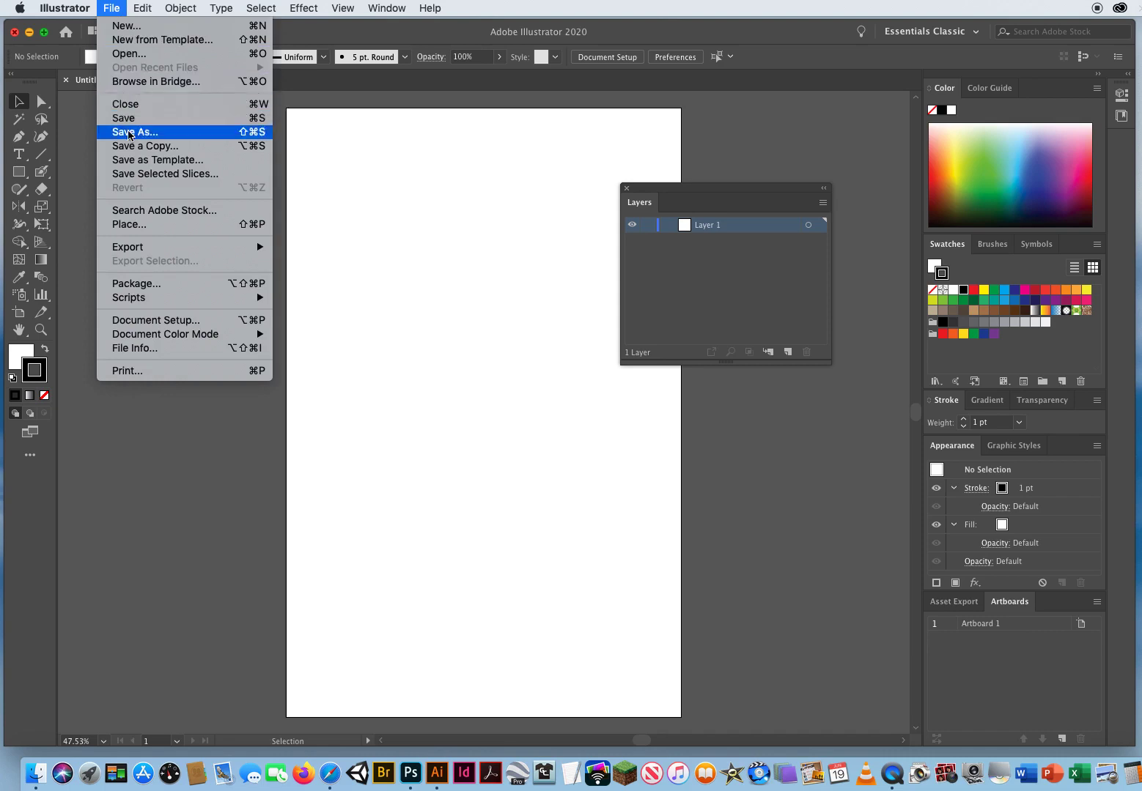
left_click(154, 229)
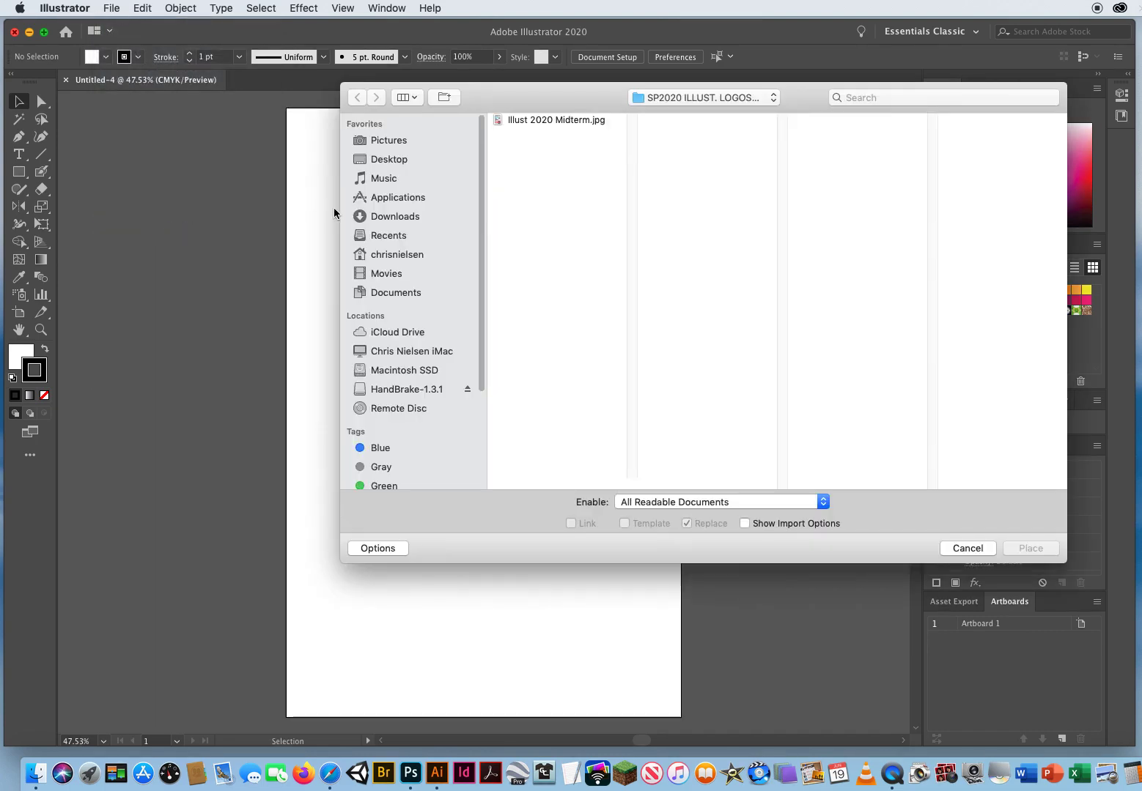
left_click(418, 157)
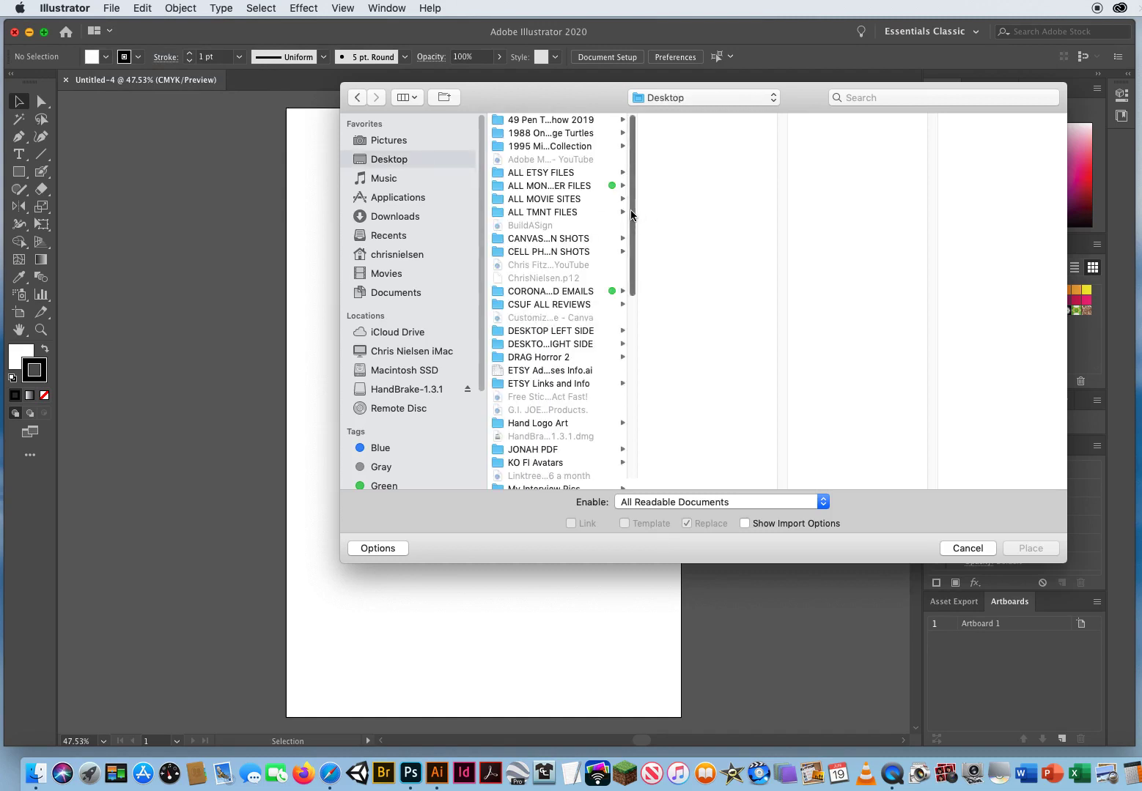
left_click_drag(633, 207, 645, 358)
scroll(645, 364, "down", 2)
left_click(553, 315)
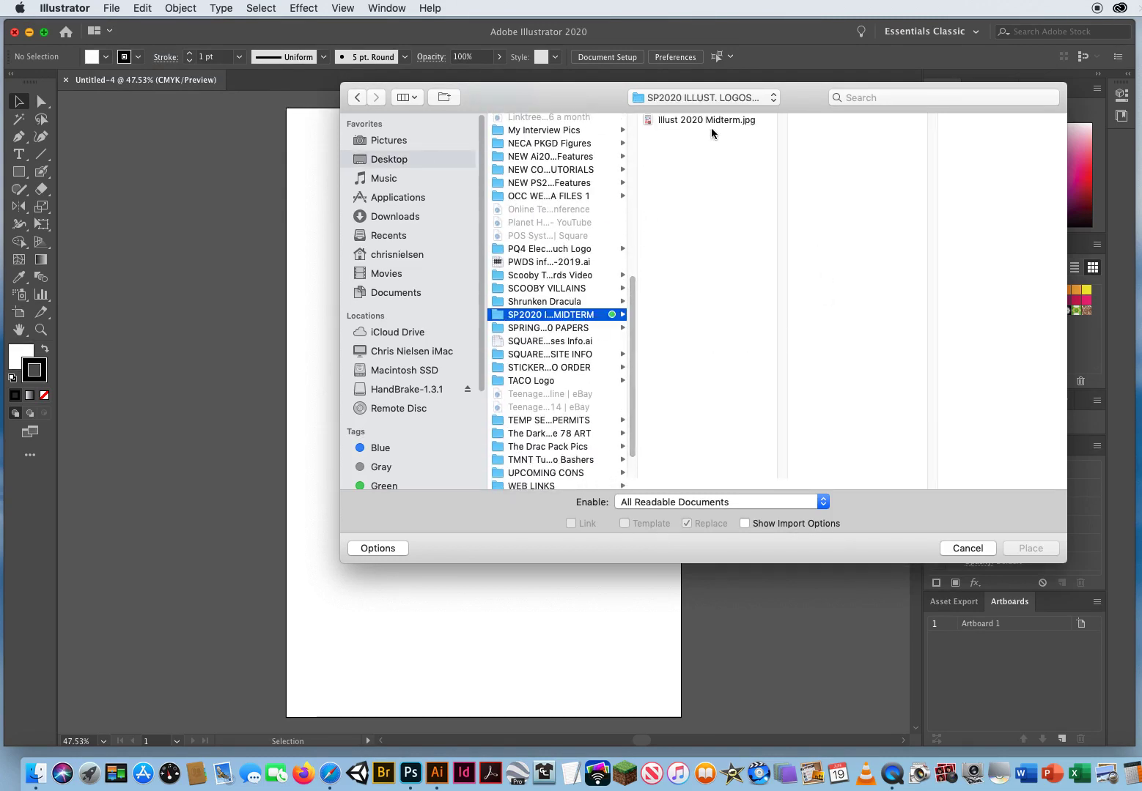
left_click(707, 121)
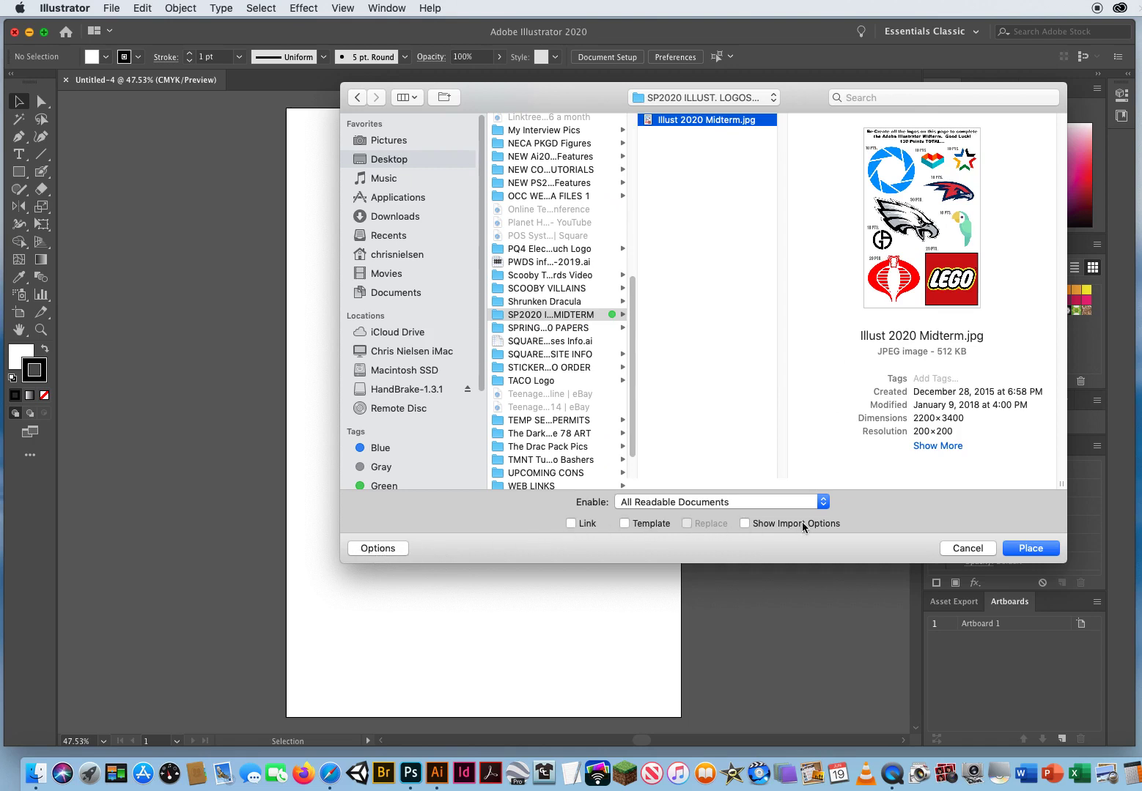
left_click(1028, 549)
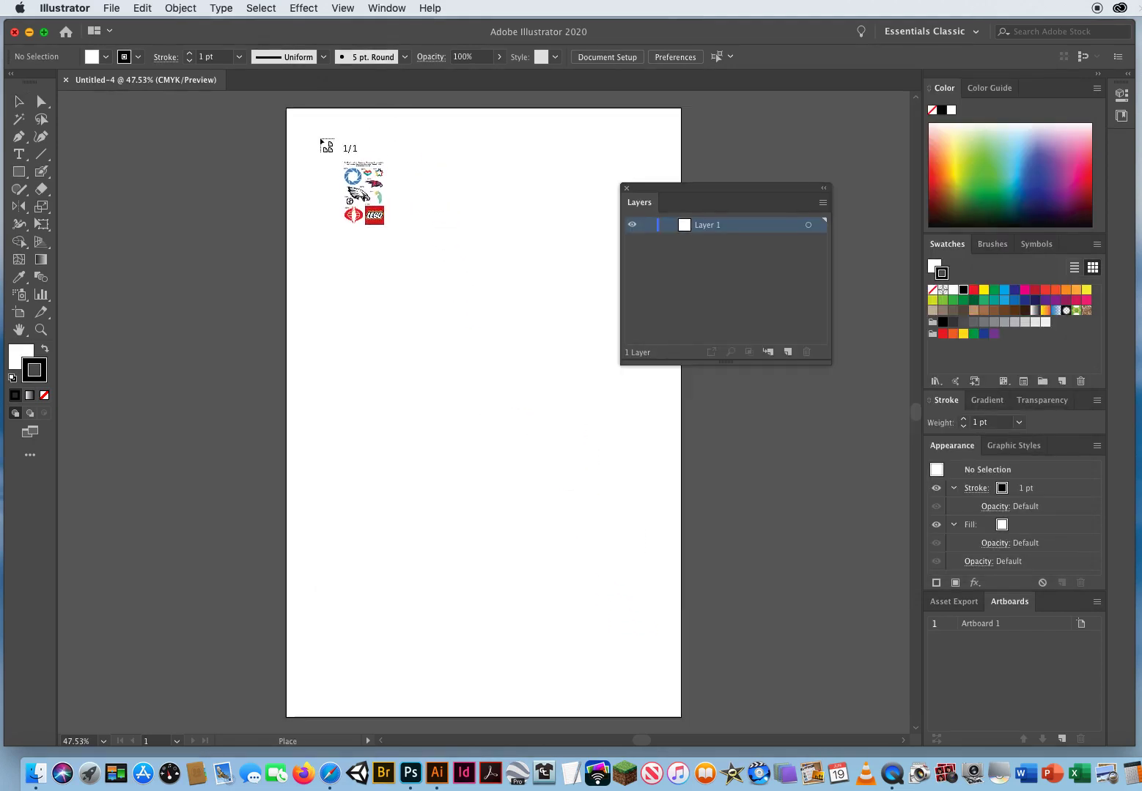
left_click(334, 159)
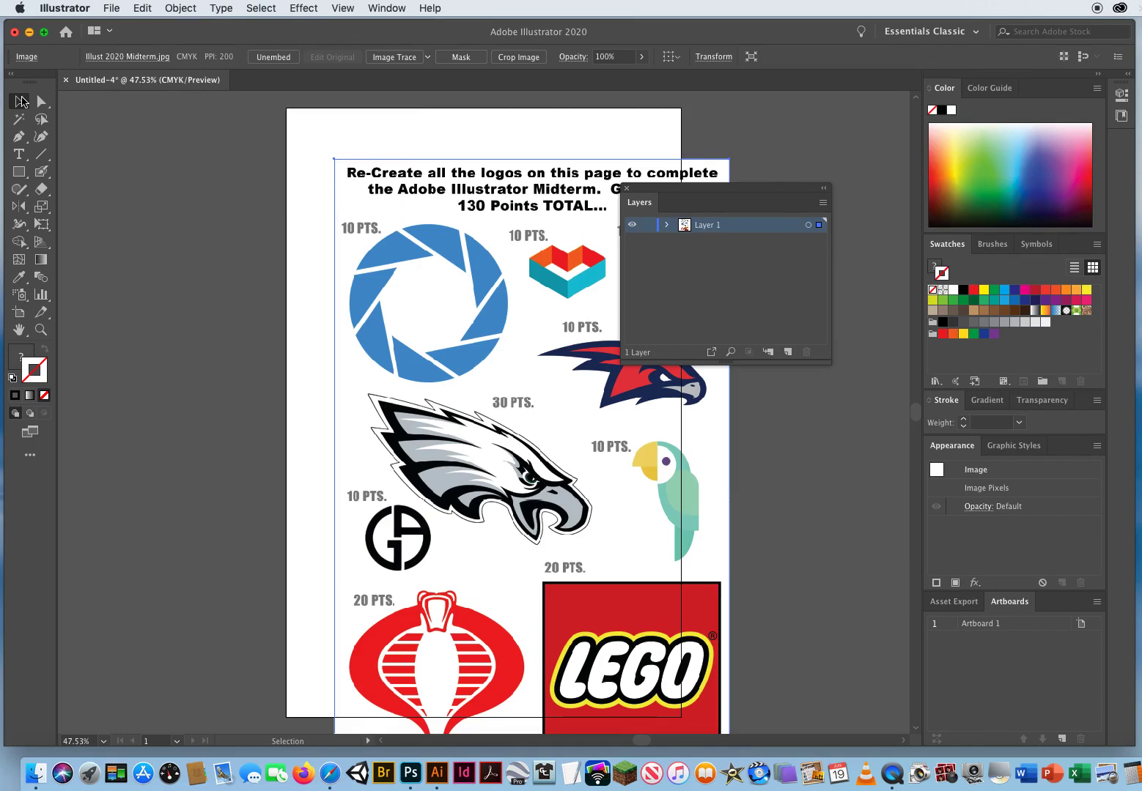
left_click_drag(411, 207, 365, 164)
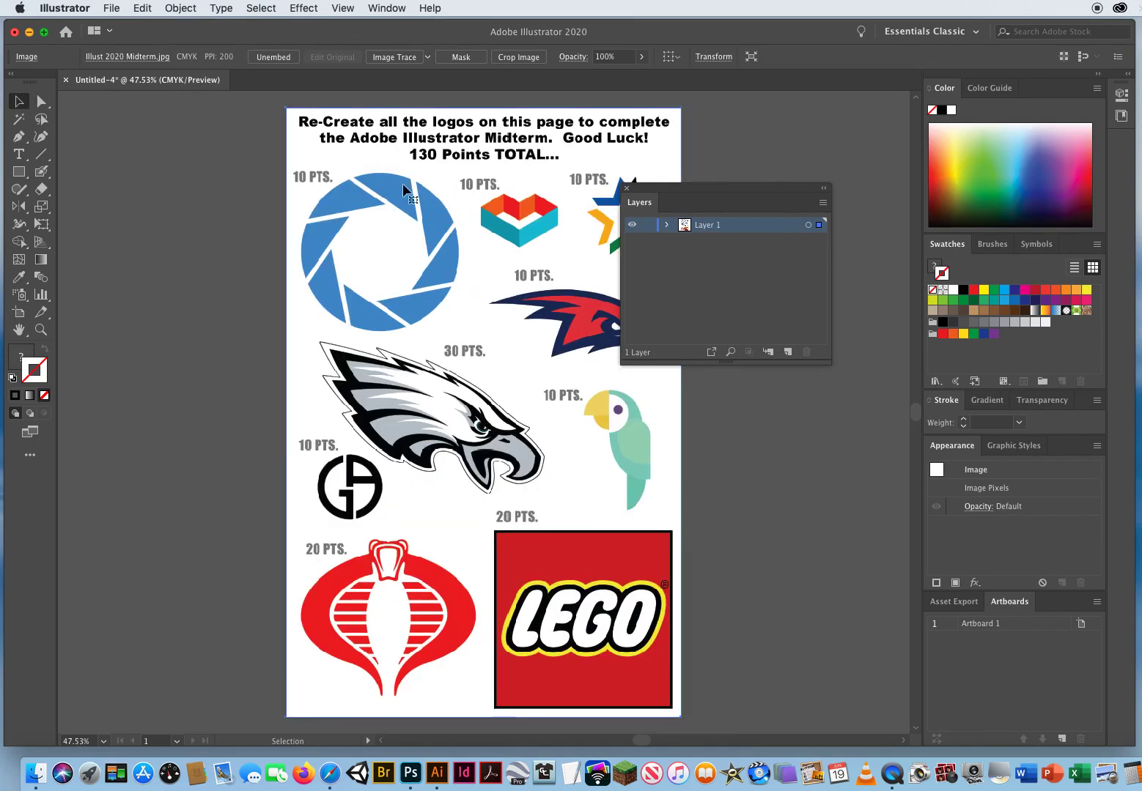
Step: Move the Layers panel clear of the artwork and make Layer 1 a template layer with images dimmed to 50%
left_click_drag(681, 193, 811, 145)
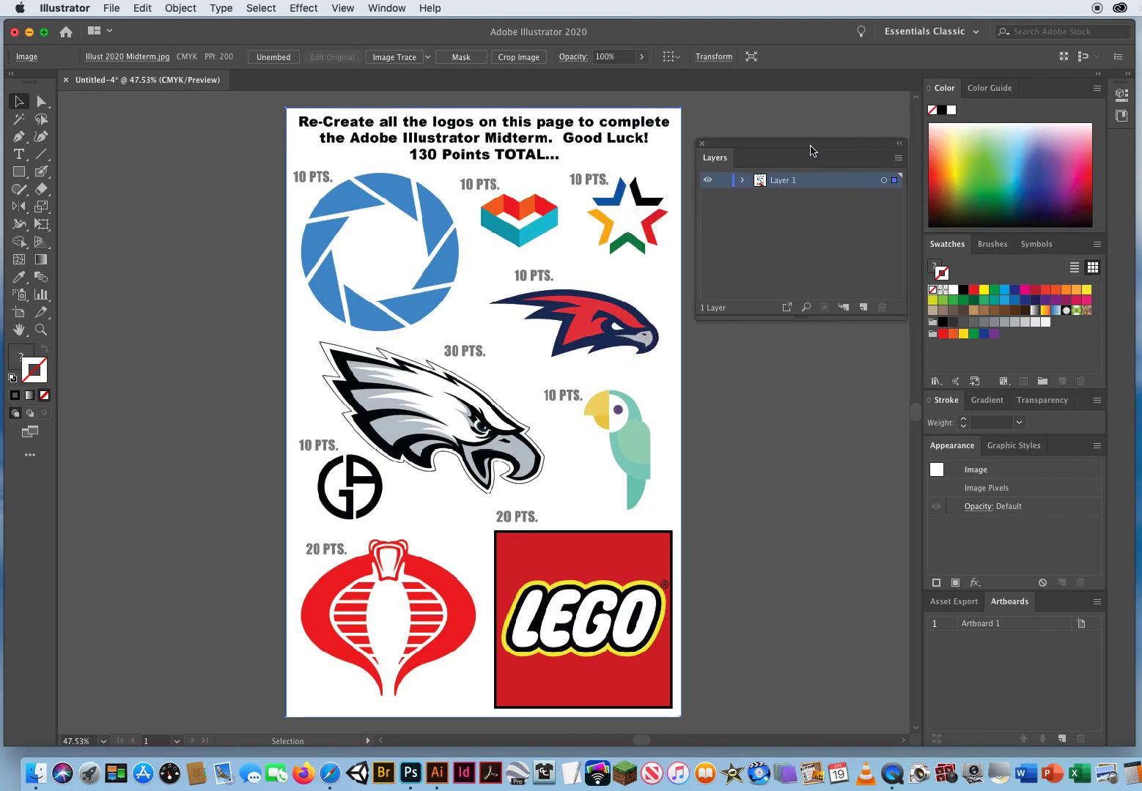
double_click(841, 186)
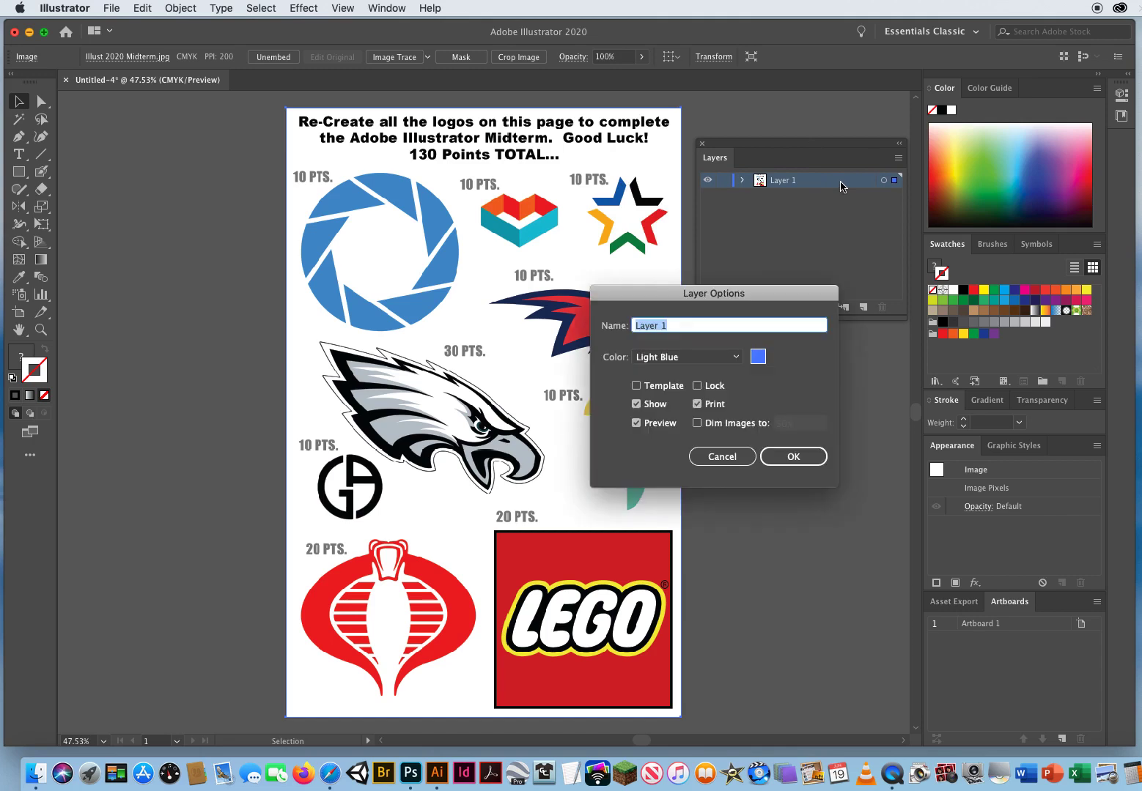
left_click(636, 386)
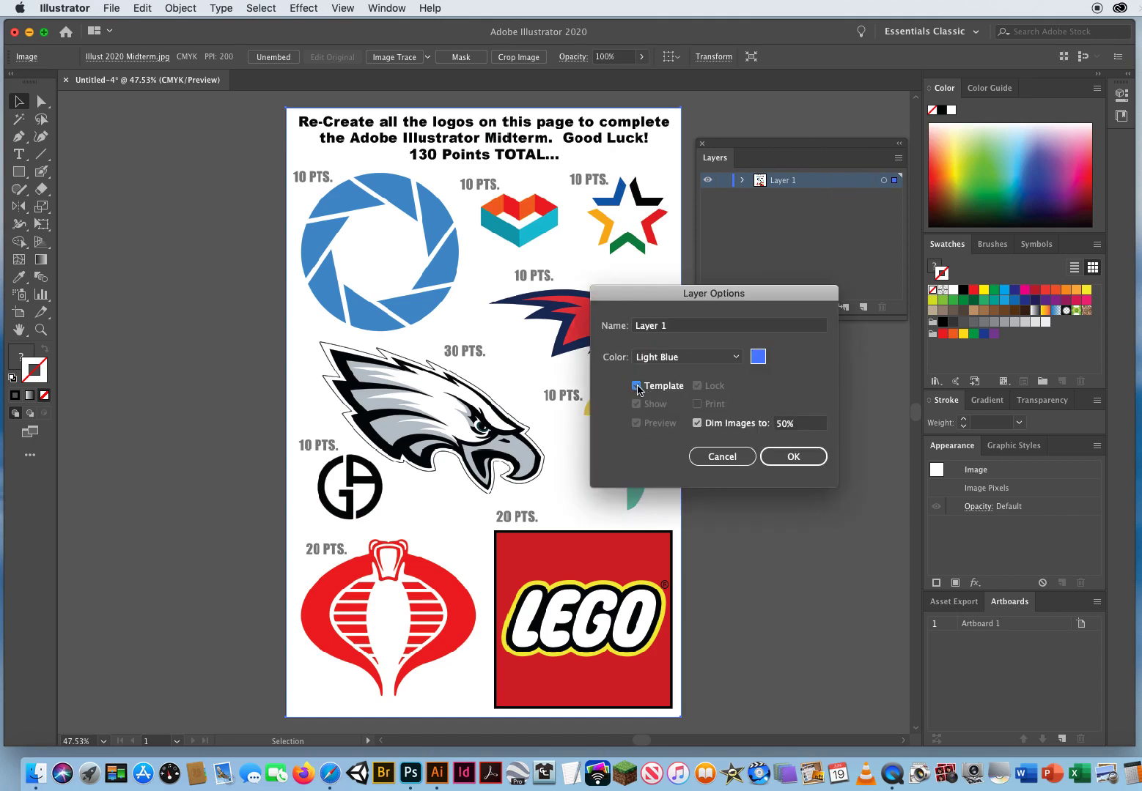
left_click(798, 424)
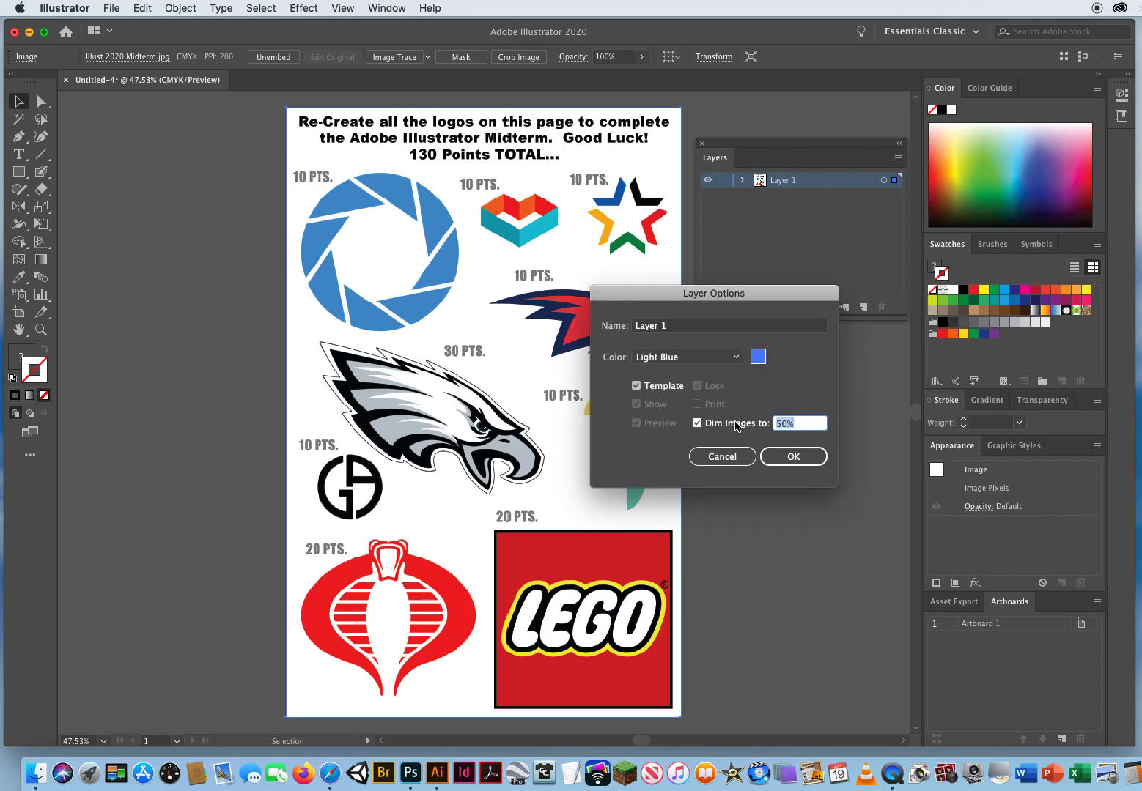
left_click(792, 458)
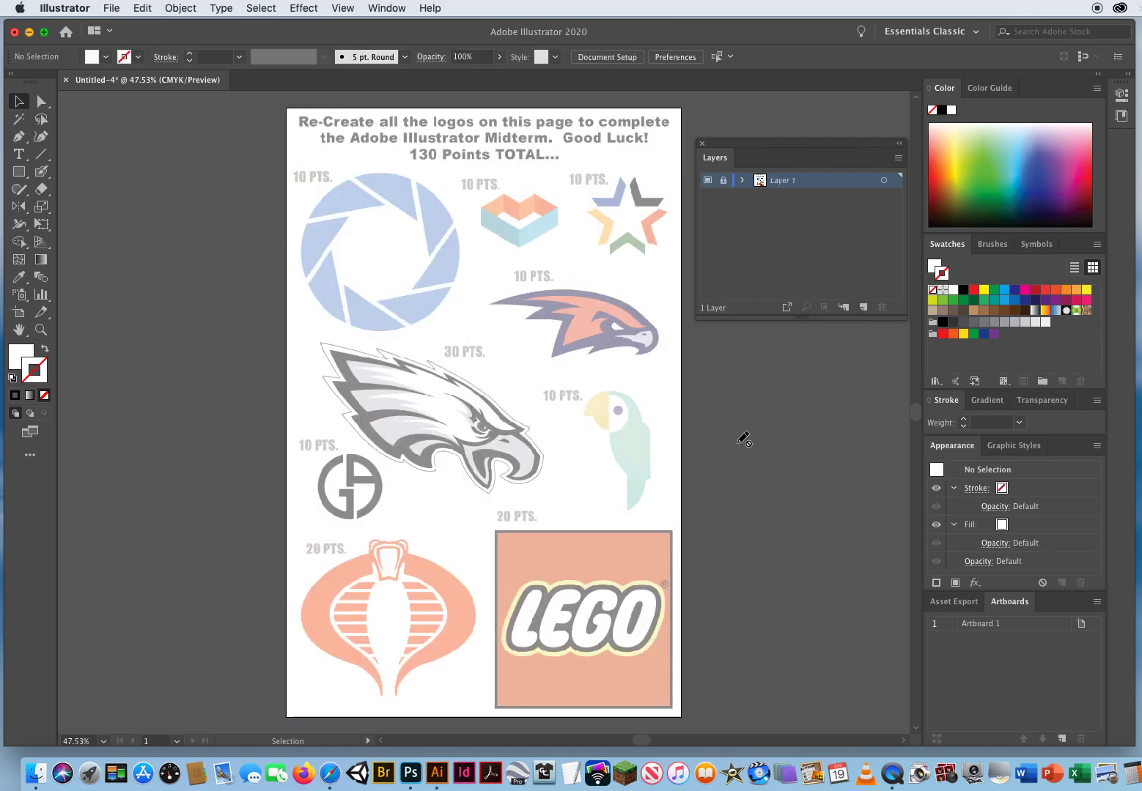
Step: Add a new layer above the template and set the drawing colours to no fill with the default 1 pt black stroke
left_click(862, 307)
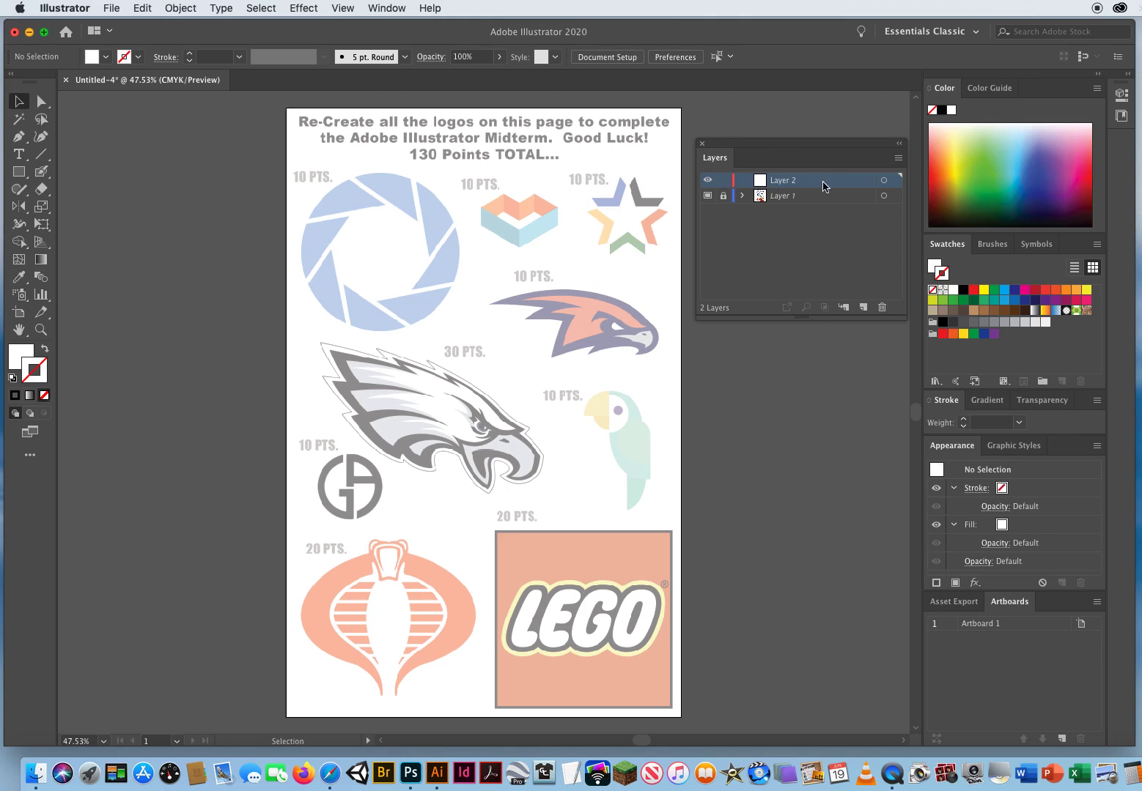
key("d")
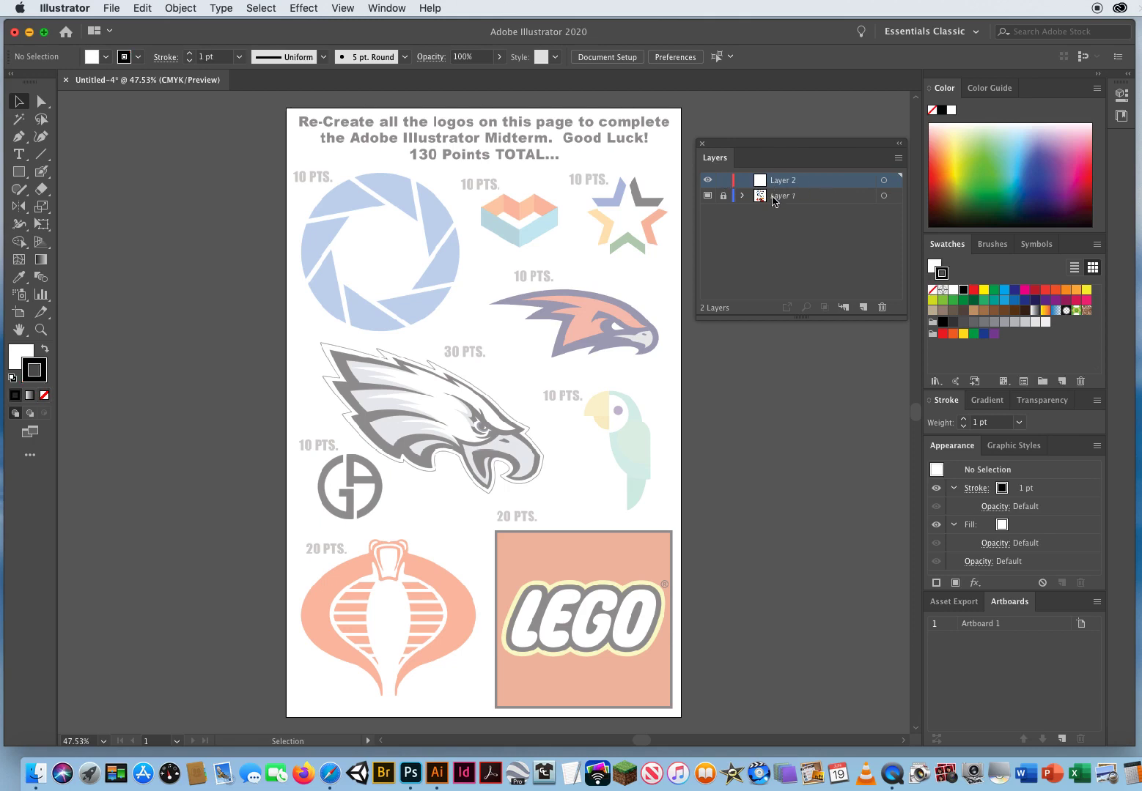
left_click(16, 356)
key("slash")
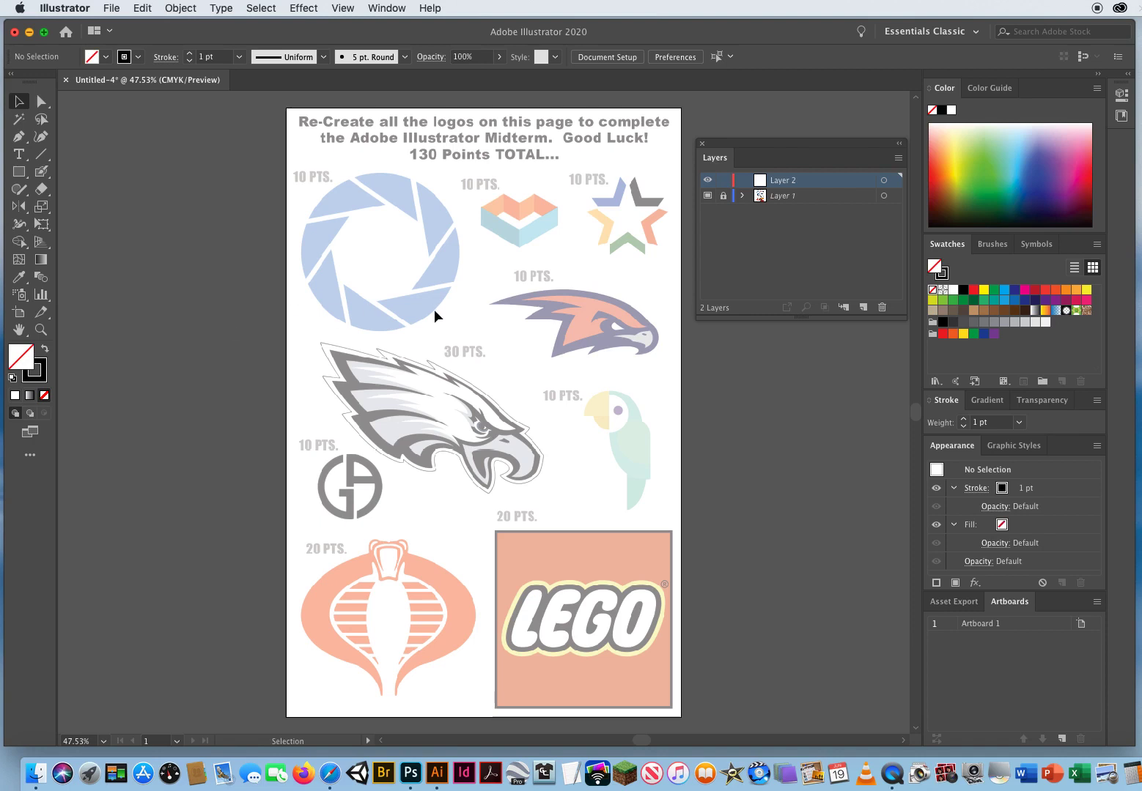
Step: Turn off Smart Guides and Snap to Point
left_click(344, 8)
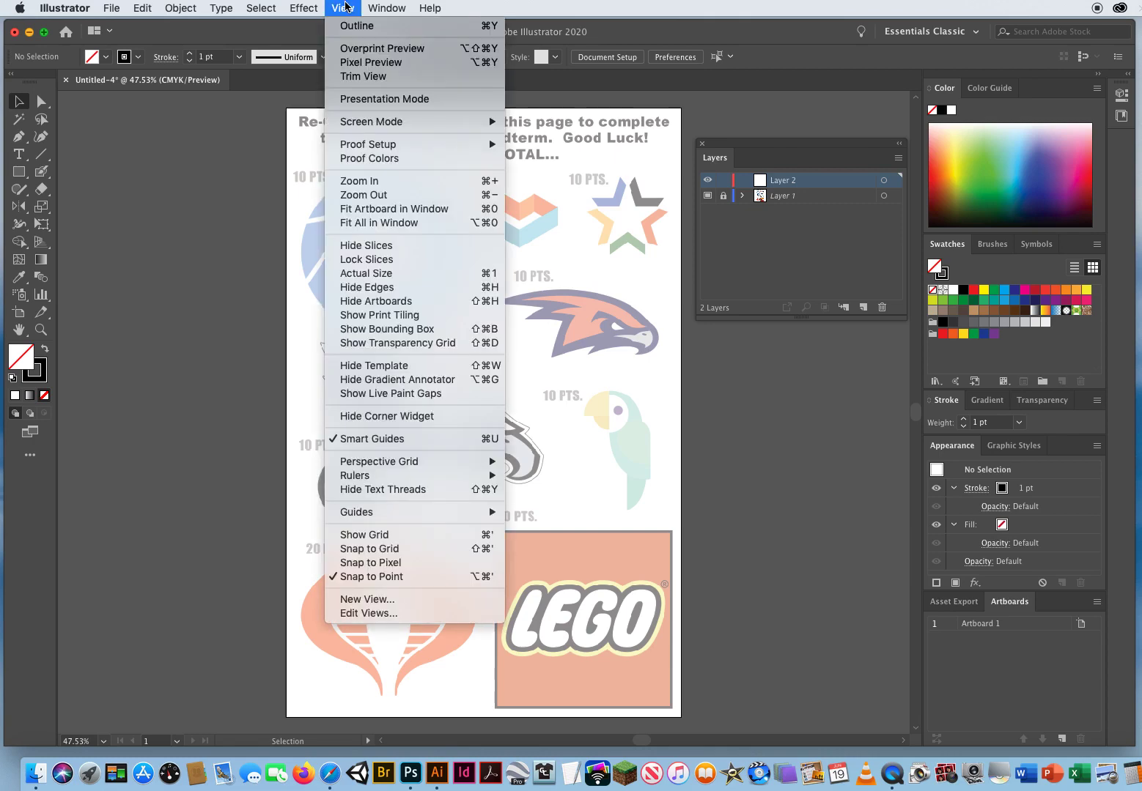
left_click(380, 439)
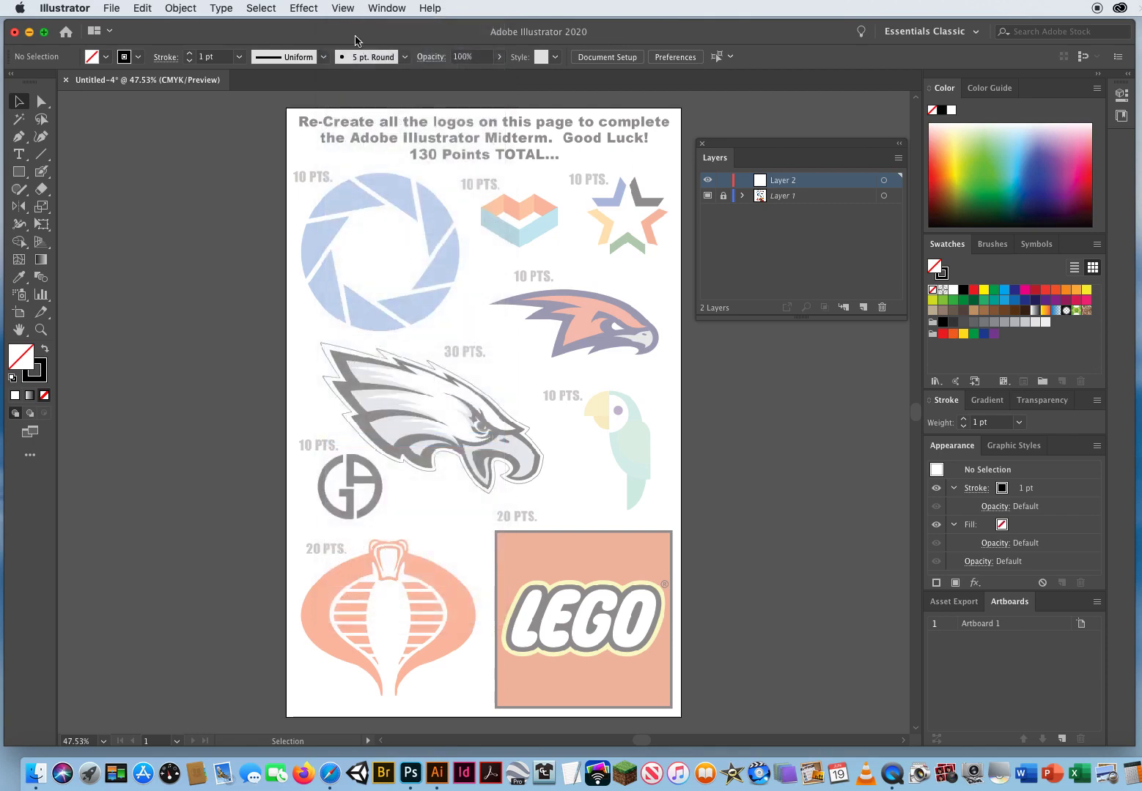
left_click(344, 8)
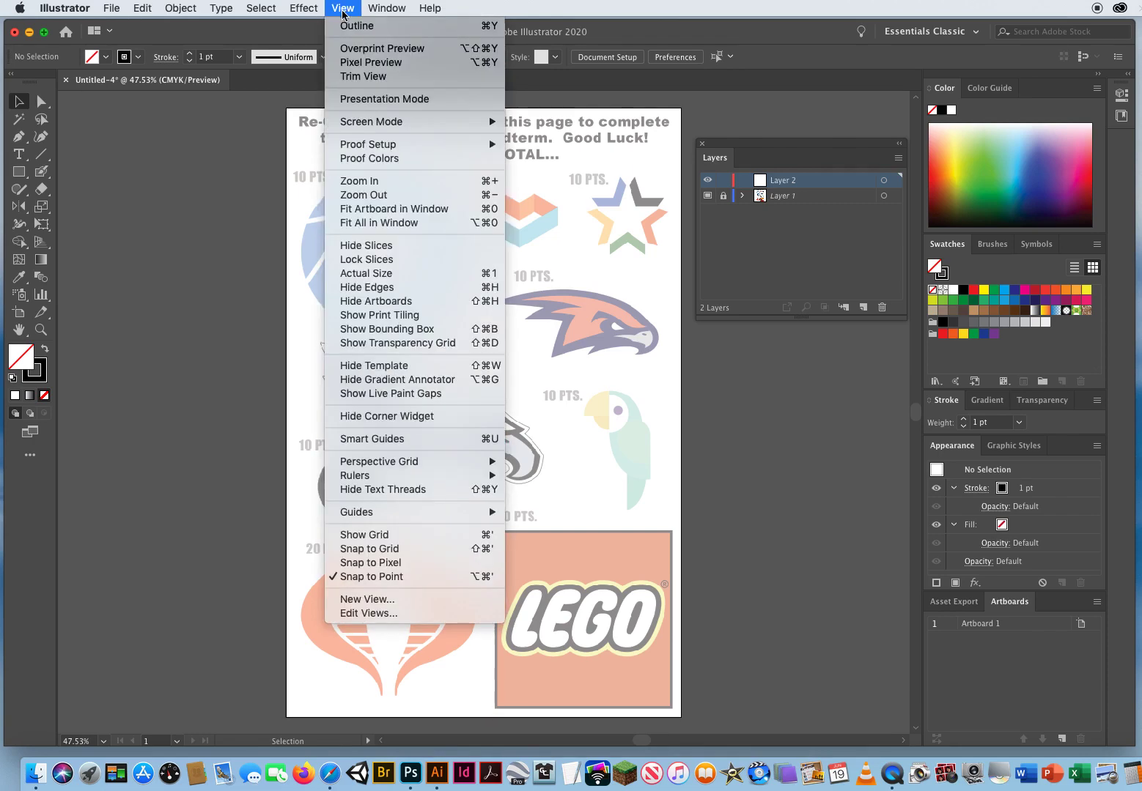
left_click(370, 578)
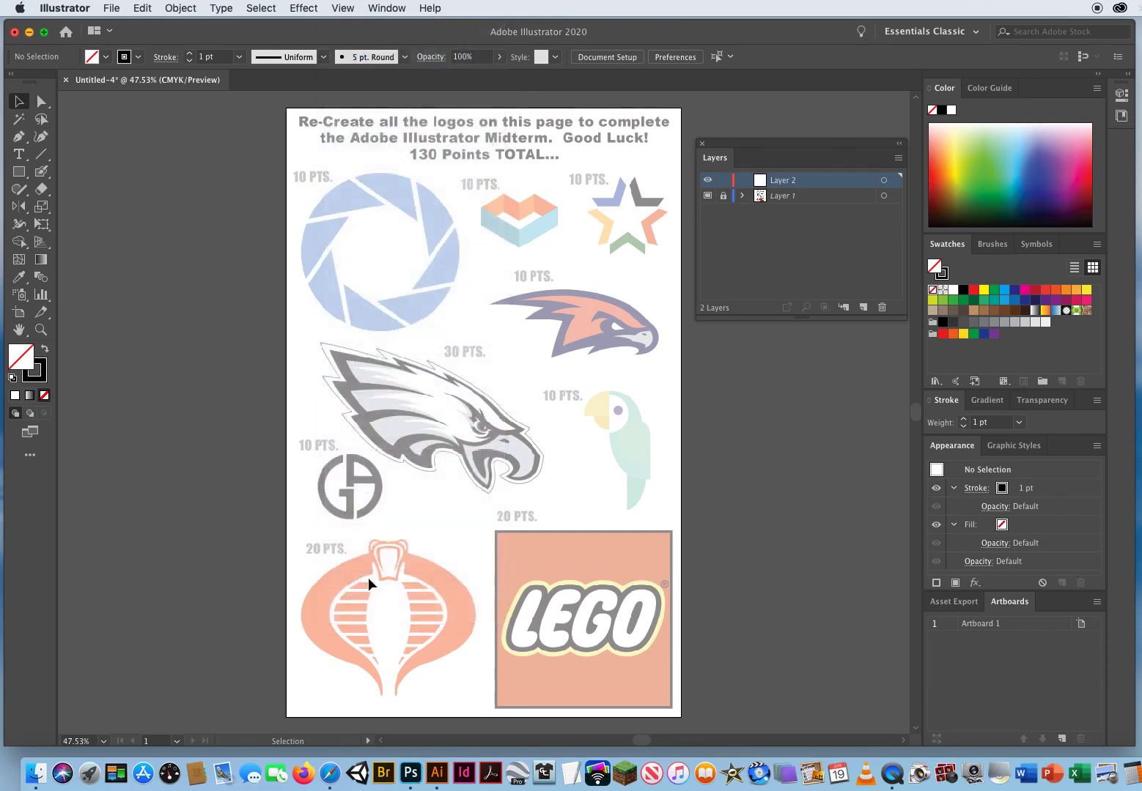
Step: Examine the logos across the template at 100% zoom, from the blue aperture logo to the LEGO logo and back
left_click(40, 330)
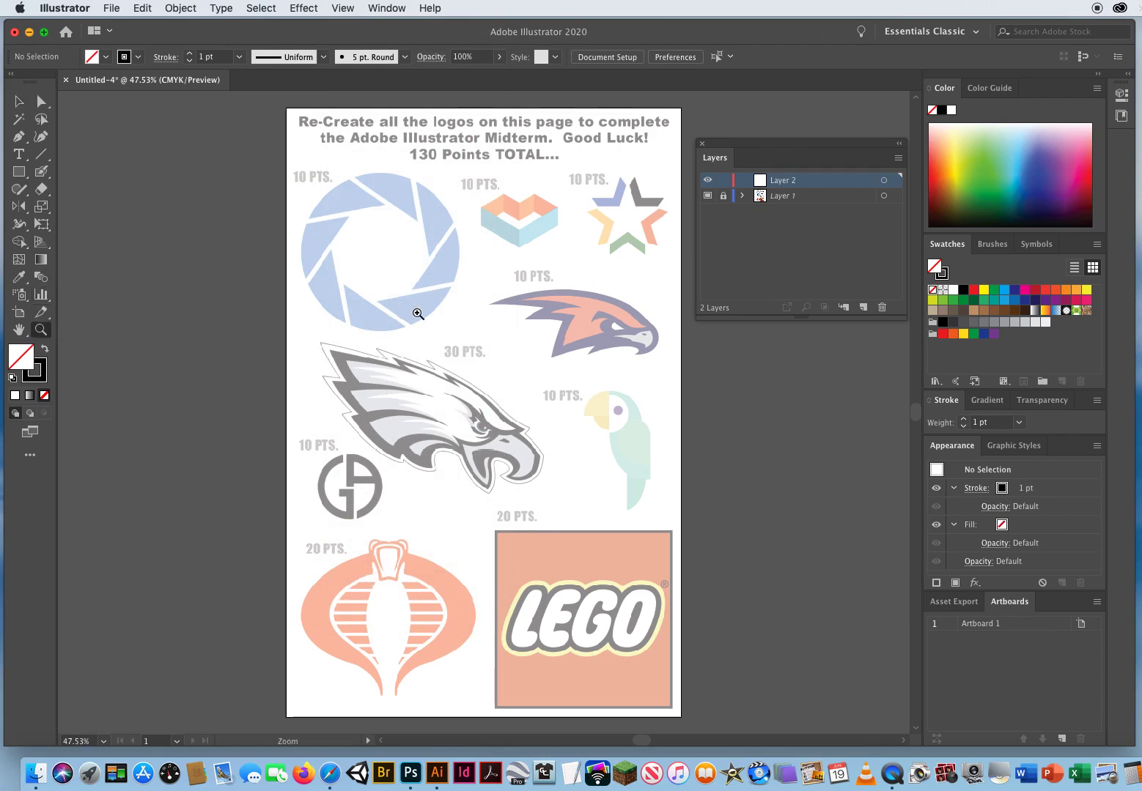
left_click(371, 279)
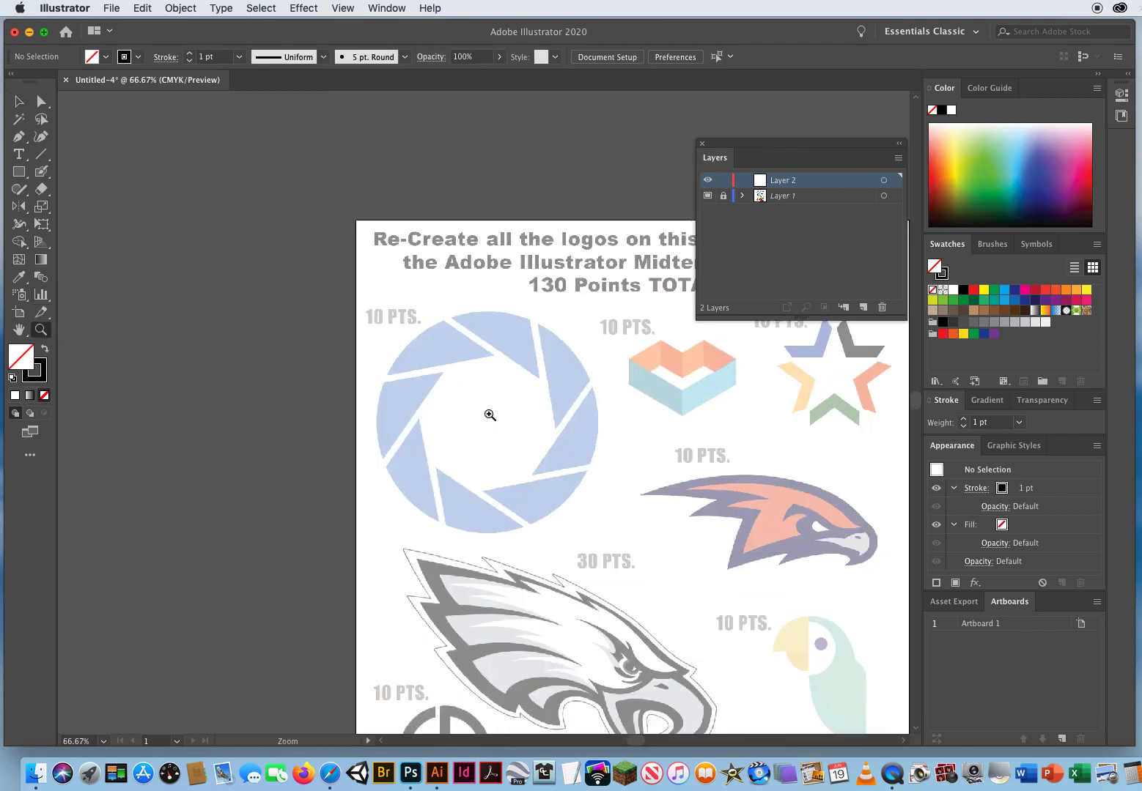
left_click(484, 416)
left_click_drag(502, 421, 339, 382)
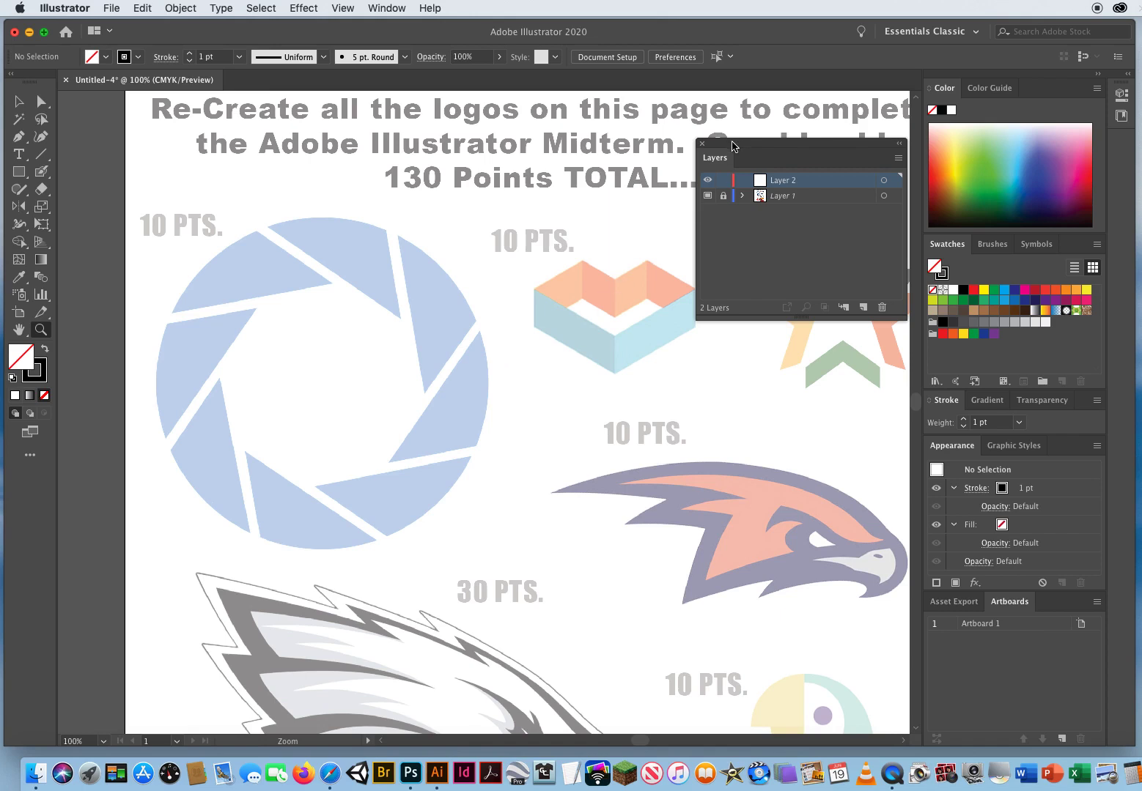
left_click_drag(733, 146, 718, 115)
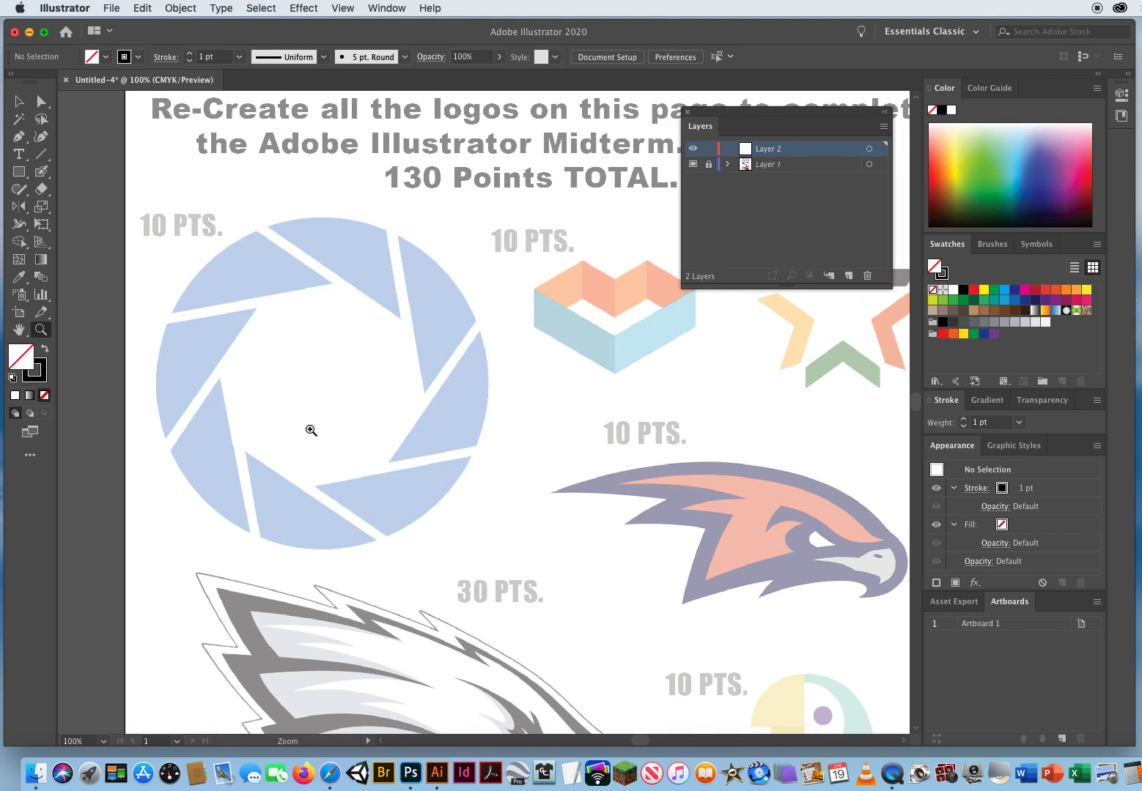
left_click_drag(692, 495, 404, 344)
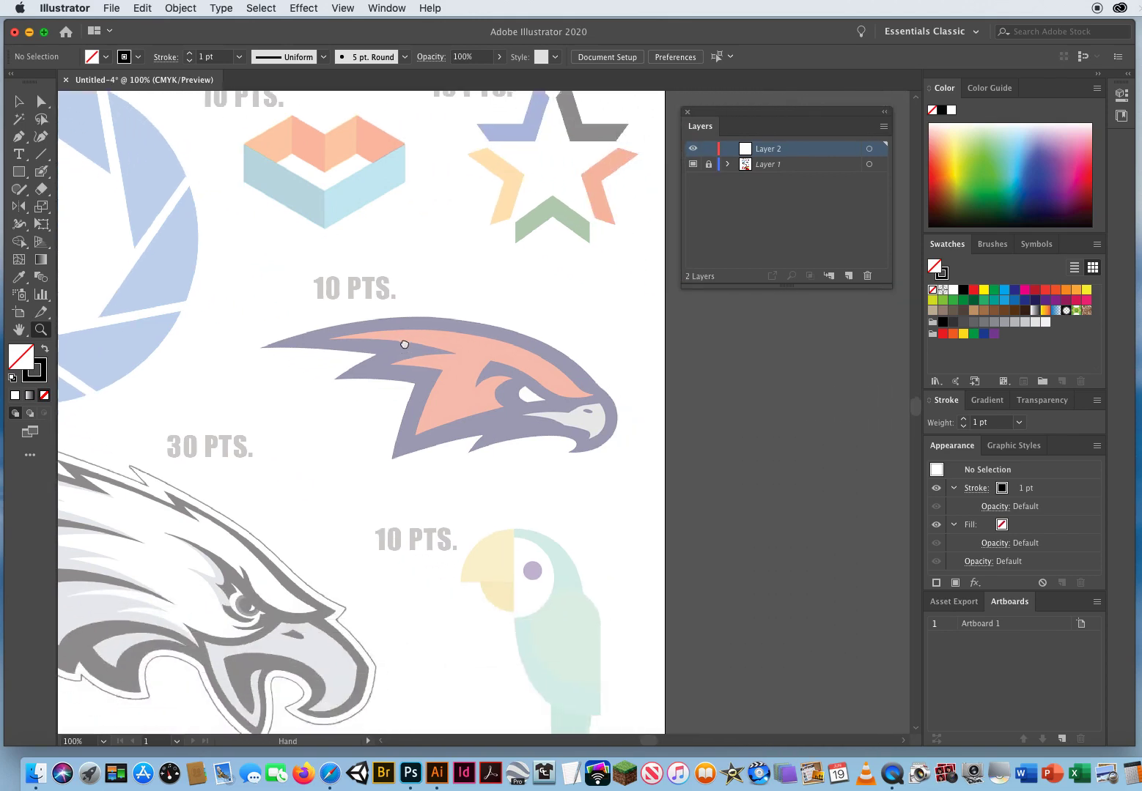
scroll(405, 344, "down", 15)
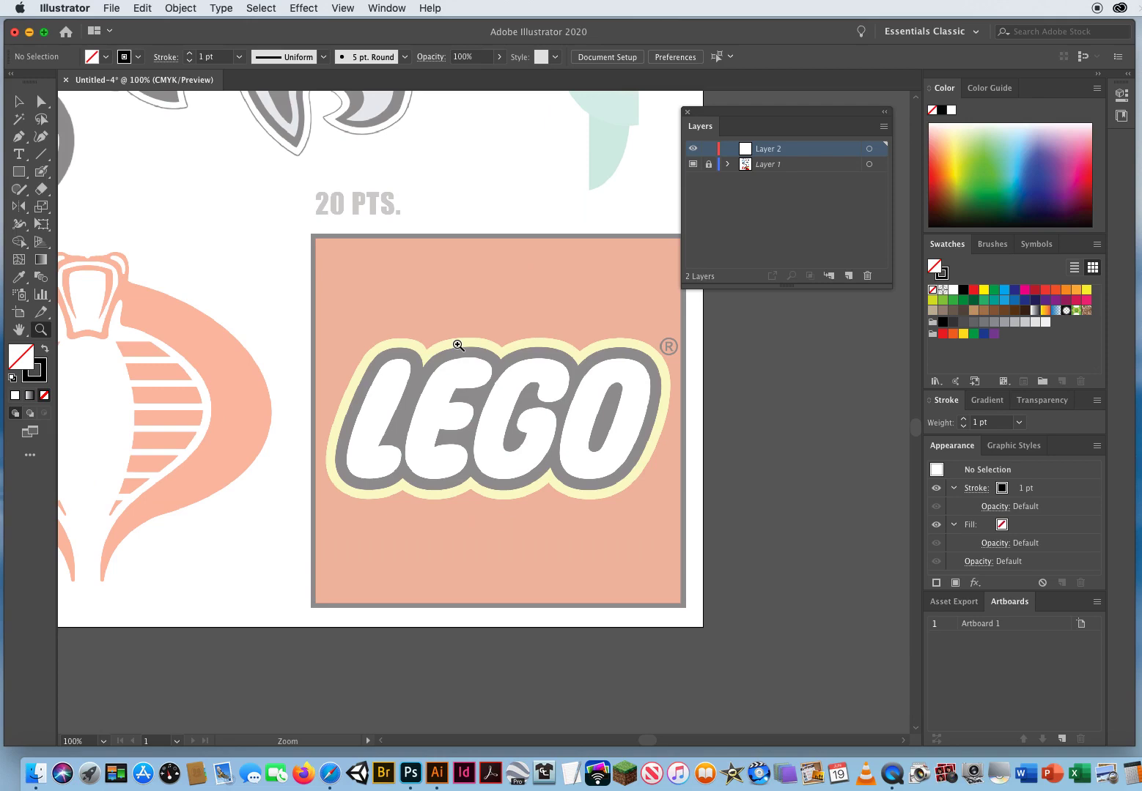
scroll(411, 263, "up", 9)
scroll(410, 264, "left", 5)
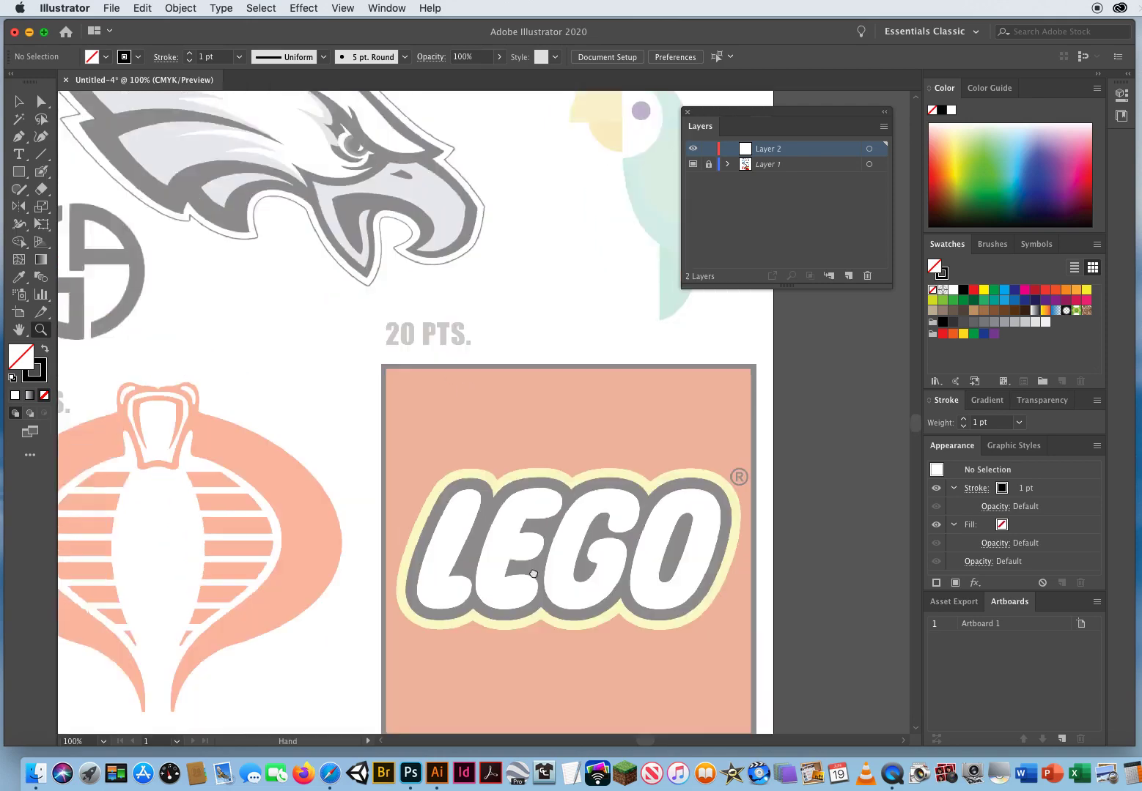
scroll(417, 266, "up", 10)
scroll(418, 266, "left", 2)
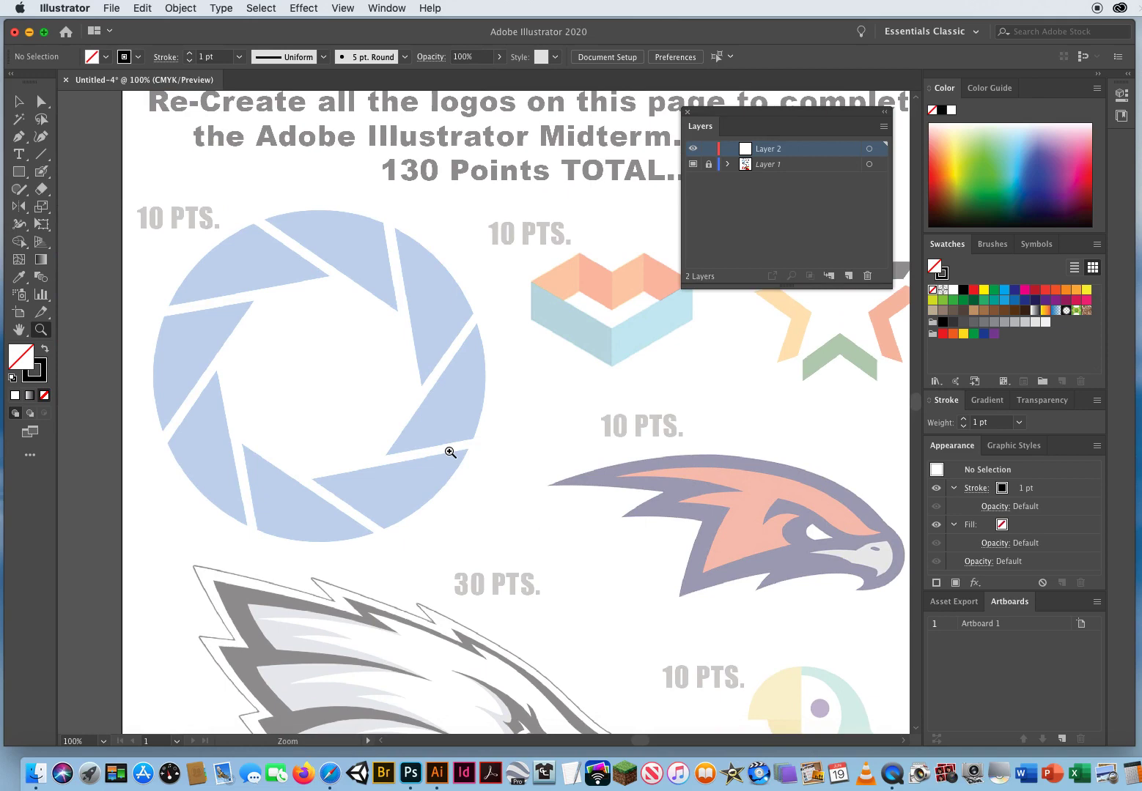
Step: Draw a circle about 4.4 in across with the Ellipse tool, matching the outer edge of the blue aperture logo
left_click_drag(576, 431, 676, 410)
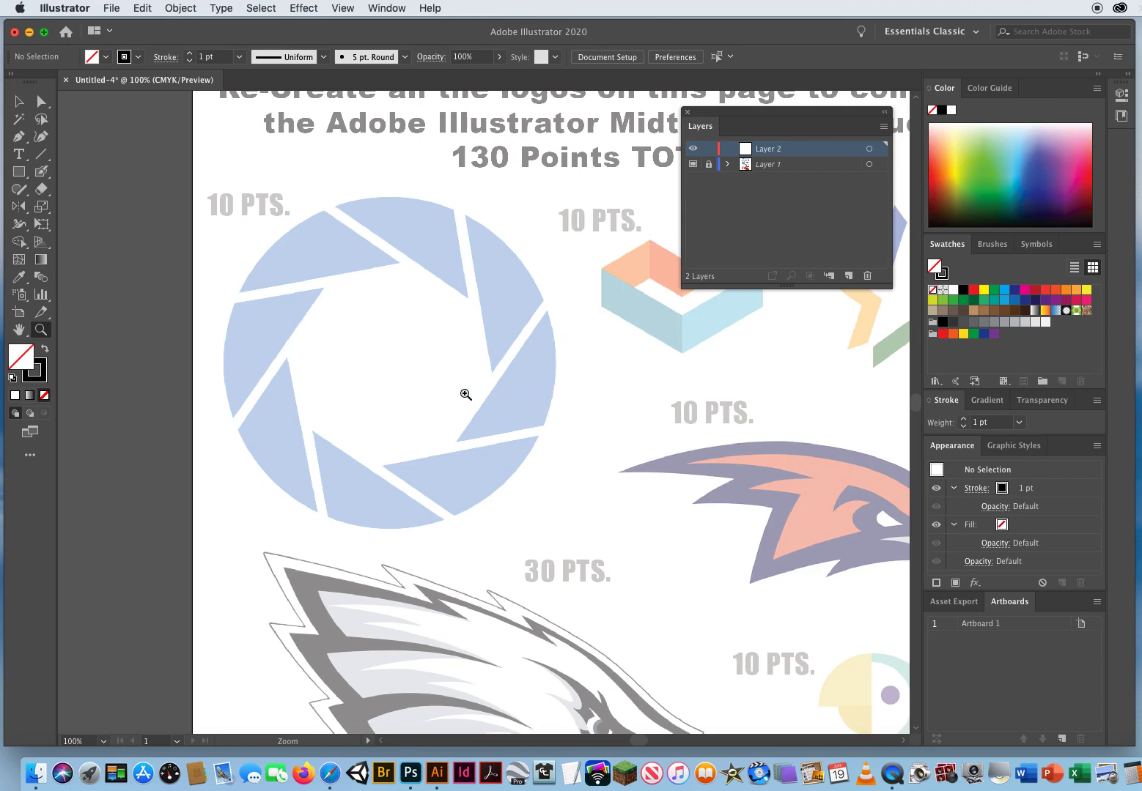
left_click(409, 351)
left_click_drag(471, 384, 431, 336)
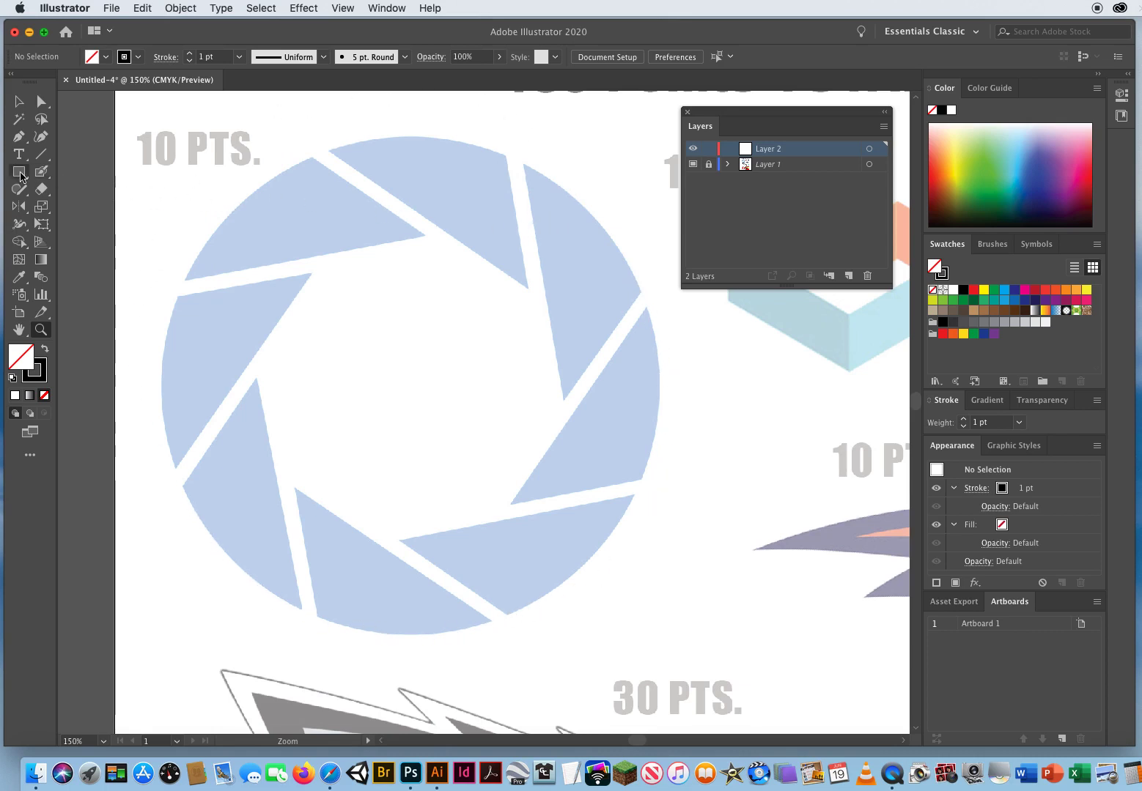
left_click_drag(20, 175, 89, 208)
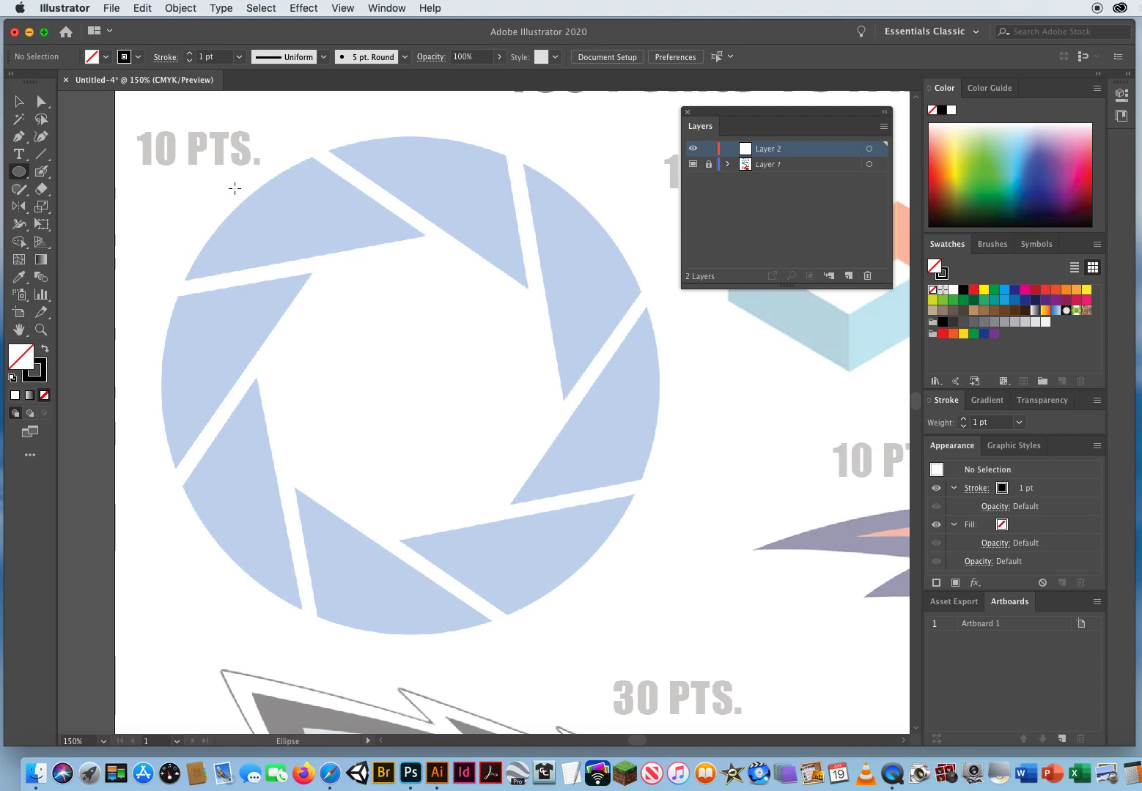
left_click_drag(234, 186, 719, 629)
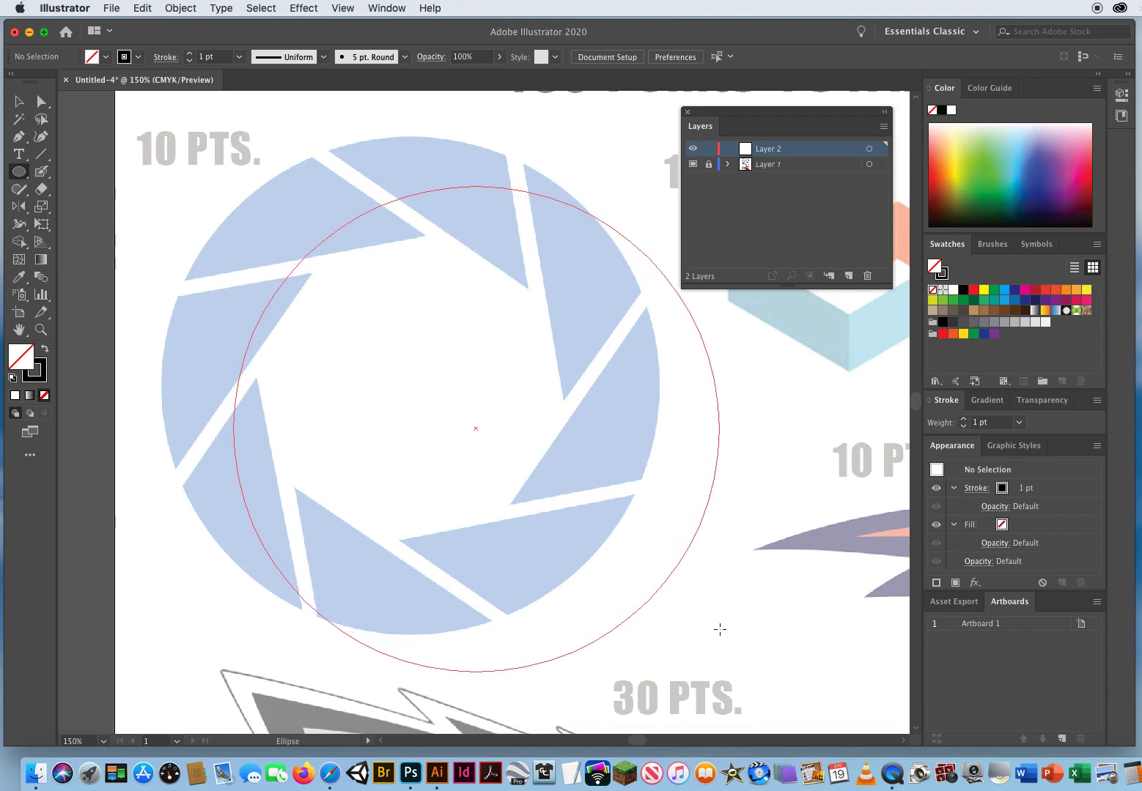
mouse_move(719, 629)
left_mouse_down()
mouse_move(670, 590)
mouse_move(637, 583)
mouse_move(652, 583)
left_mouse_up()
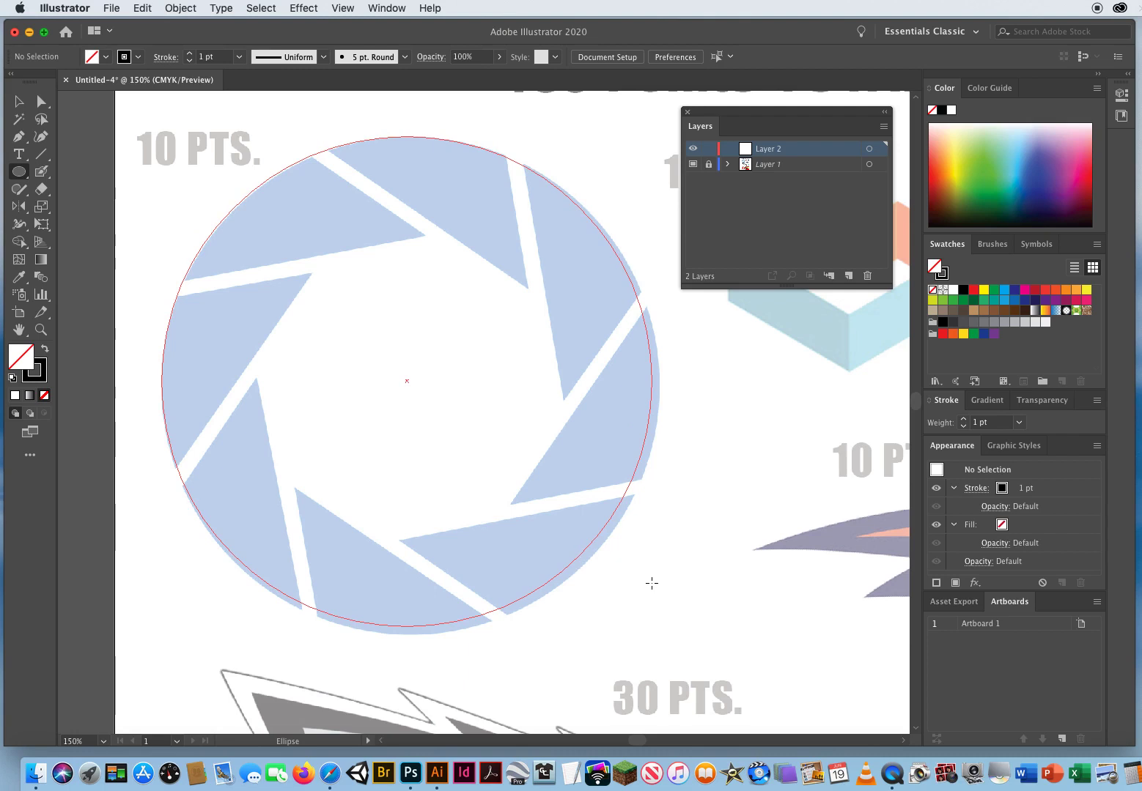
mouse_move(651, 583)
left_mouse_down()
mouse_move(757, 655)
mouse_move(659, 591)
left_mouse_up()
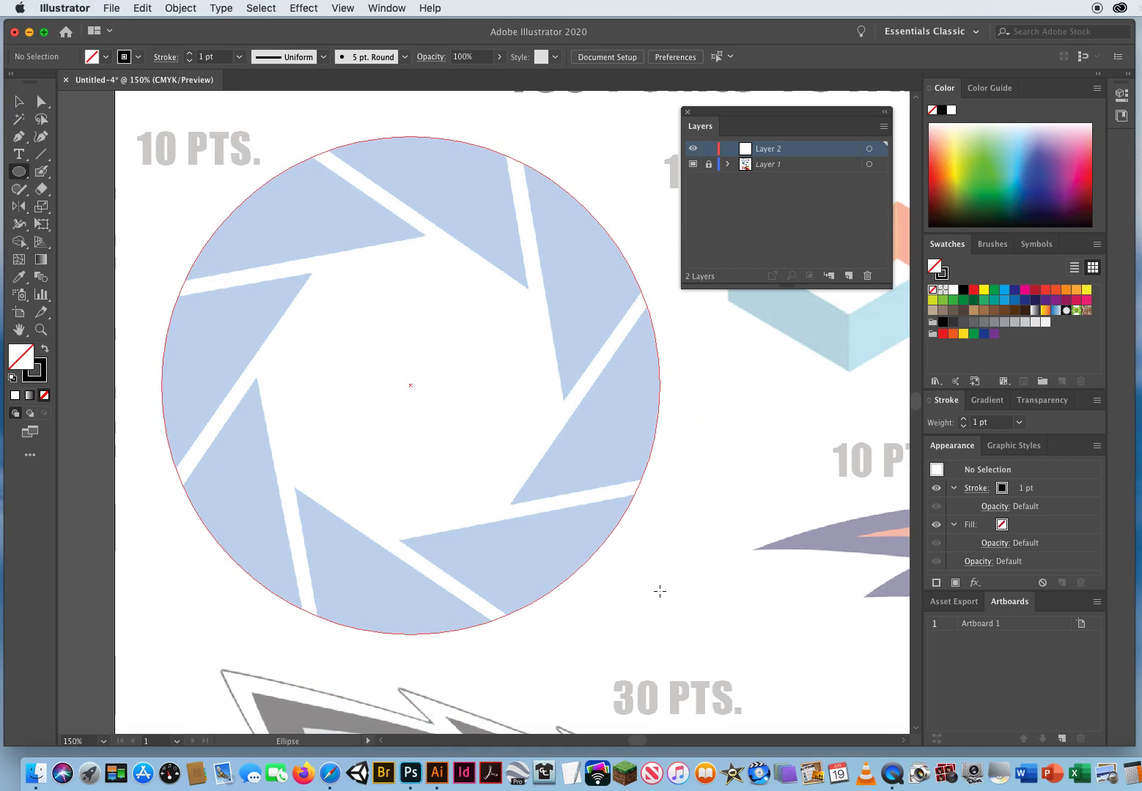
left_click_drag(659, 590, 659, 590)
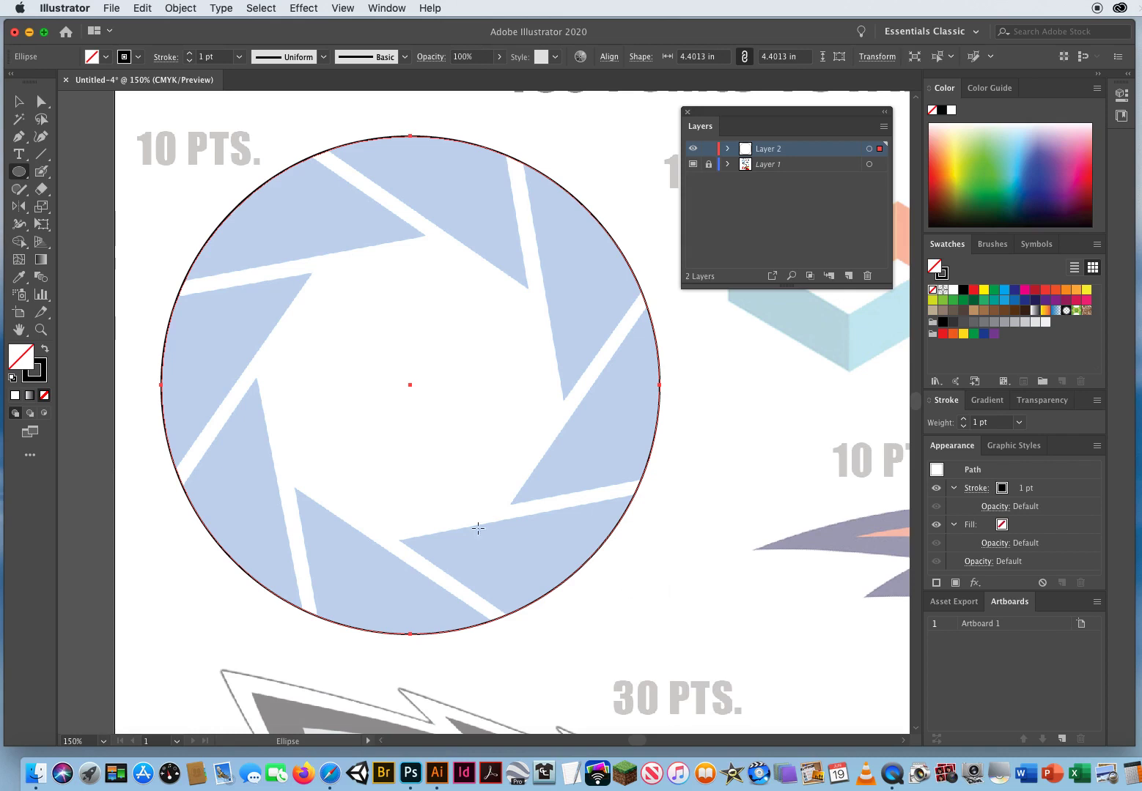
Step: Draw an open V-shaped Pen path around the aperture's upper-left blade, with both ends extending outside the circle
left_click(19, 101)
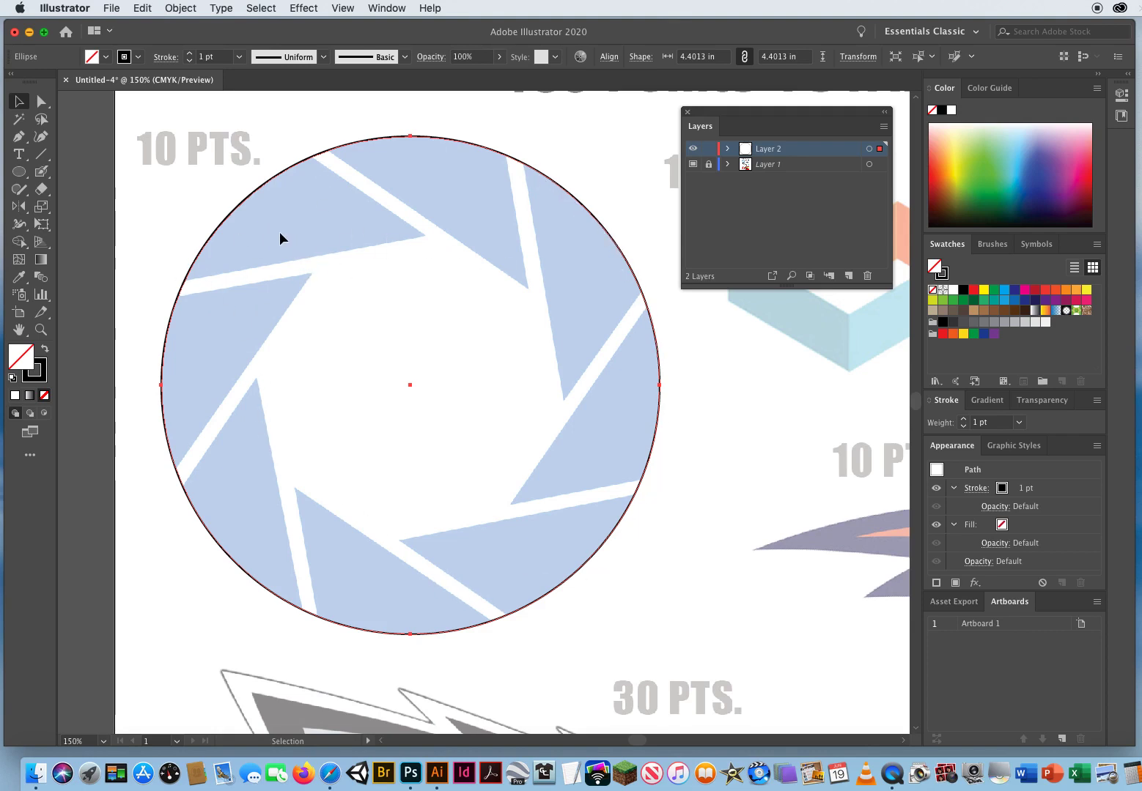
left_click(19, 136)
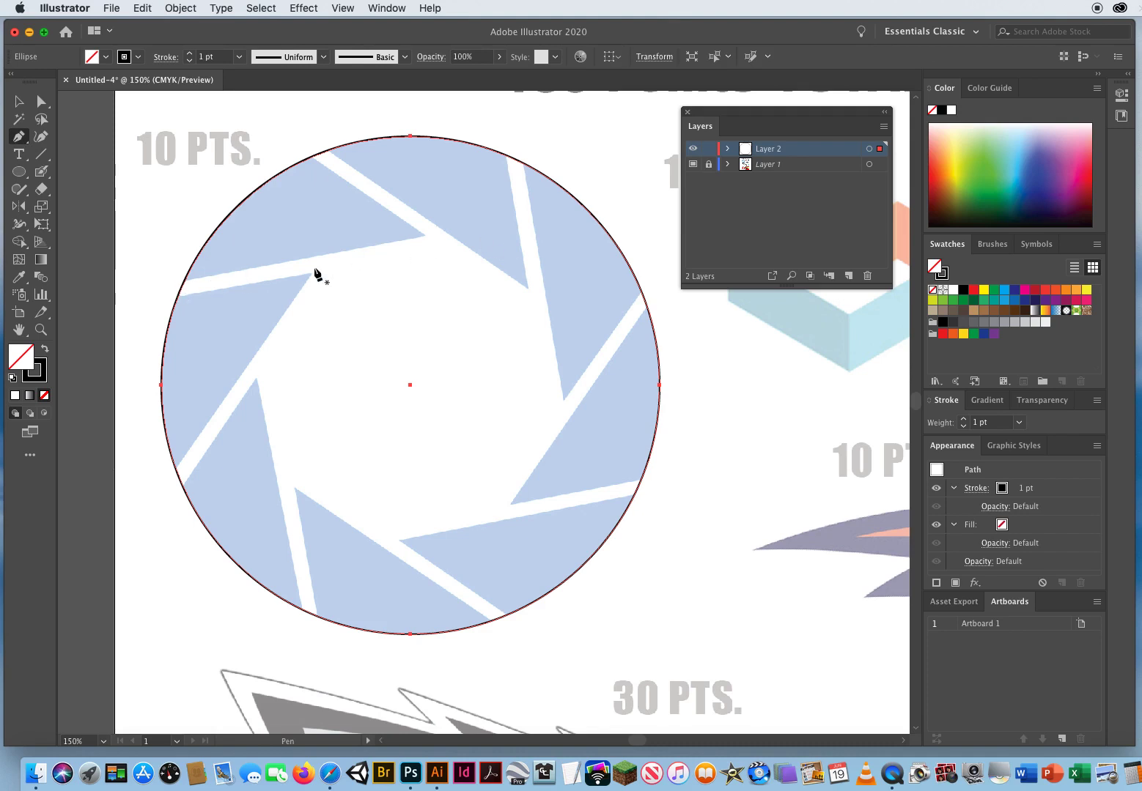
left_click_drag(316, 273, 367, 293)
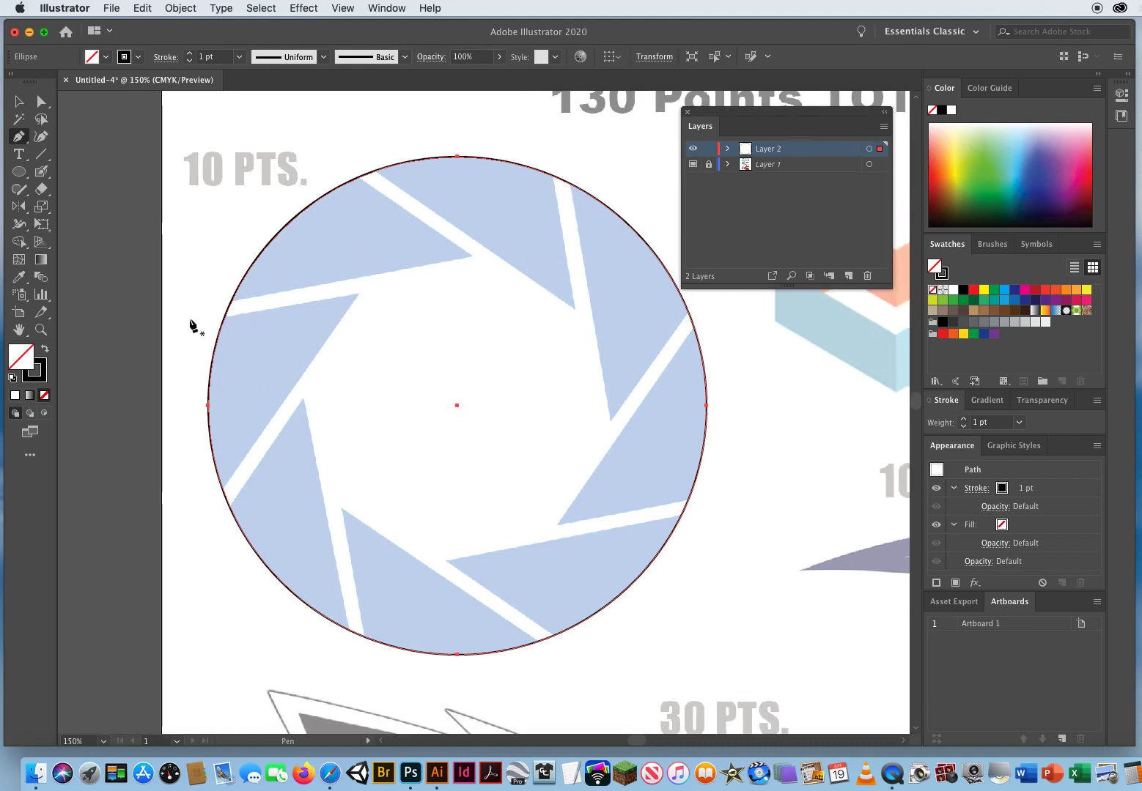
left_click(174, 325)
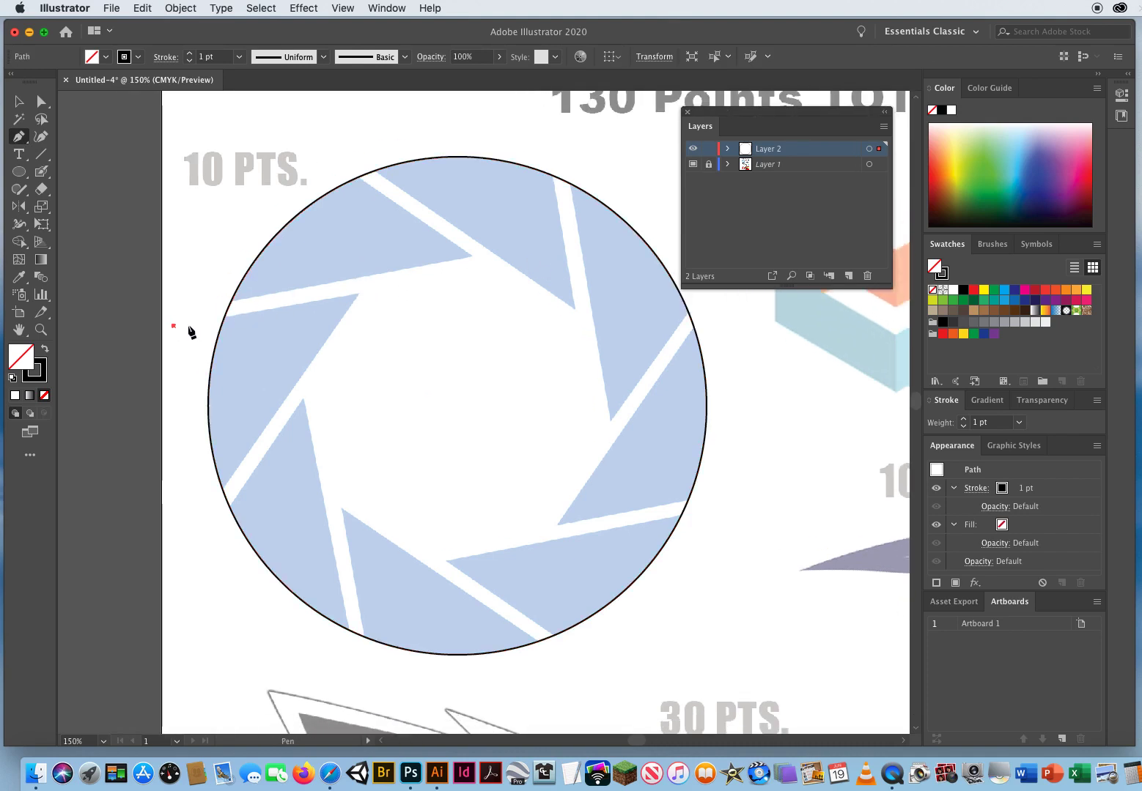
left_click(489, 275)
left_click(294, 152)
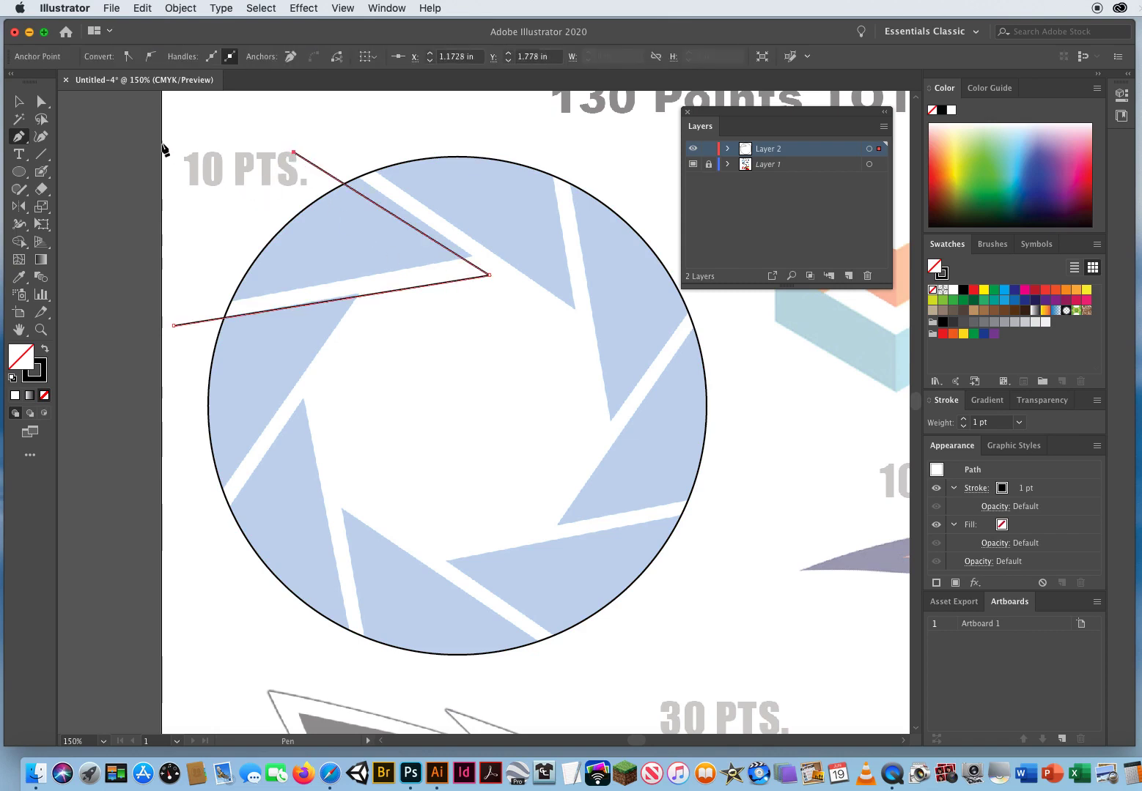
Step: Adjust the V-shaped path's corner and both end points so its lines follow the upper-left blade's straight edges
left_click(41, 101)
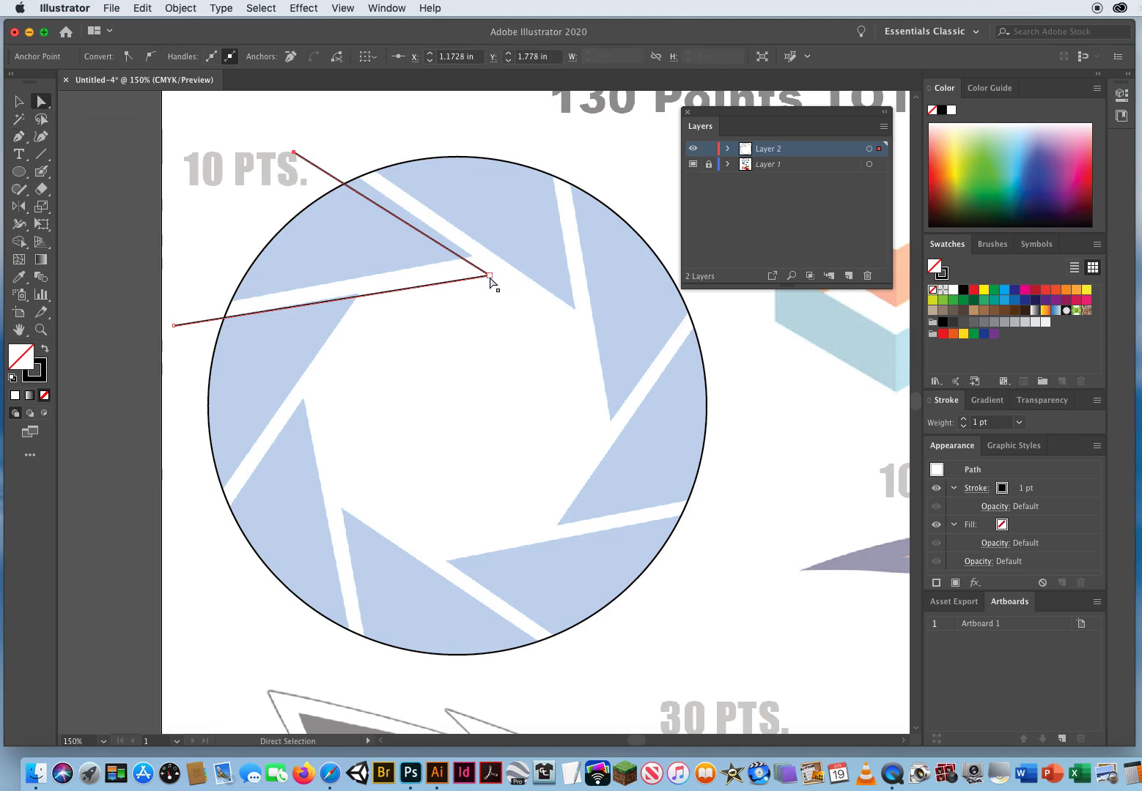
left_click_drag(490, 276, 471, 256)
left_click_drag(294, 152, 286, 128)
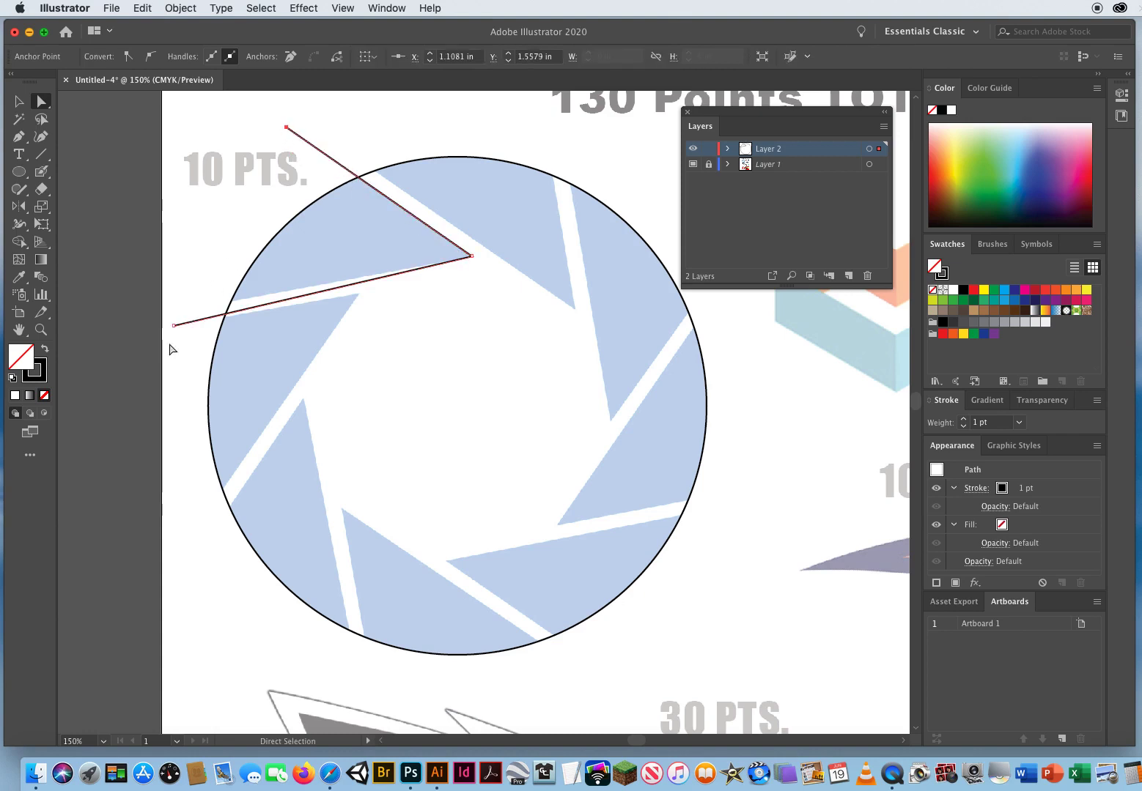
mouse_move(173, 325)
left_mouse_down()
mouse_move(173, 298)
mouse_move(186, 309)
left_mouse_up()
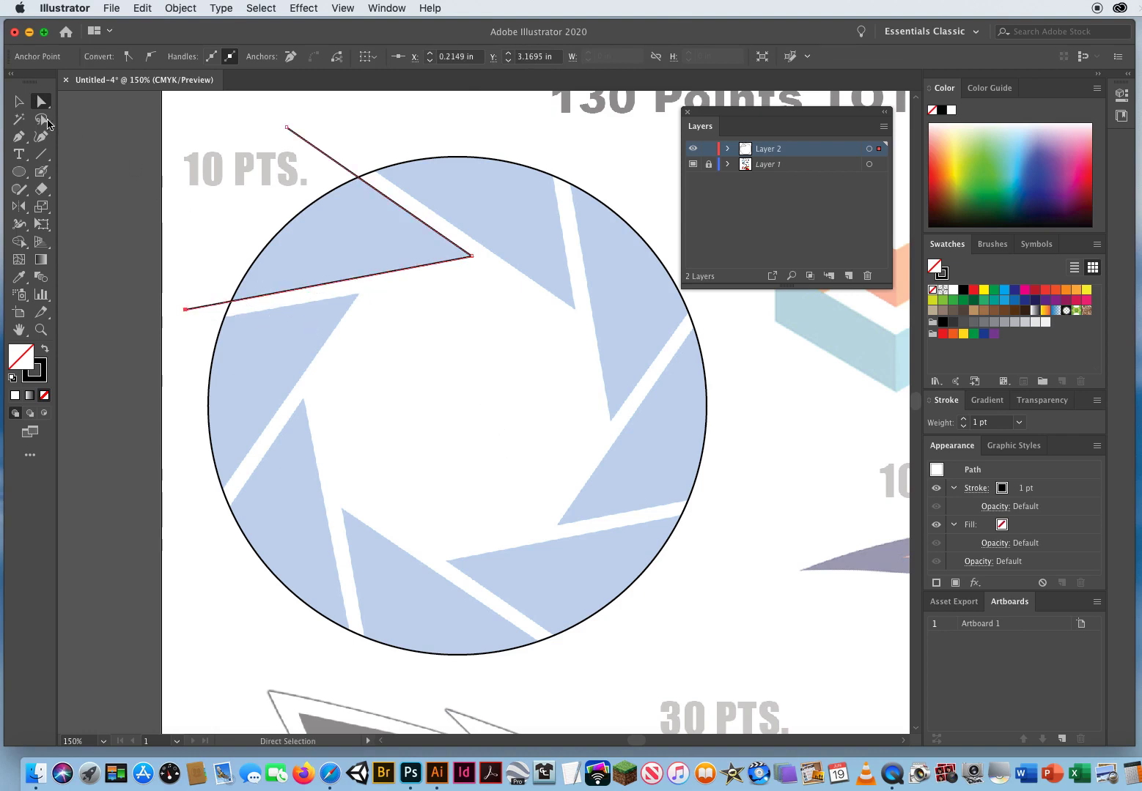
Step: Select the circle so its centre point is available and show the document rulers
left_click(19, 102)
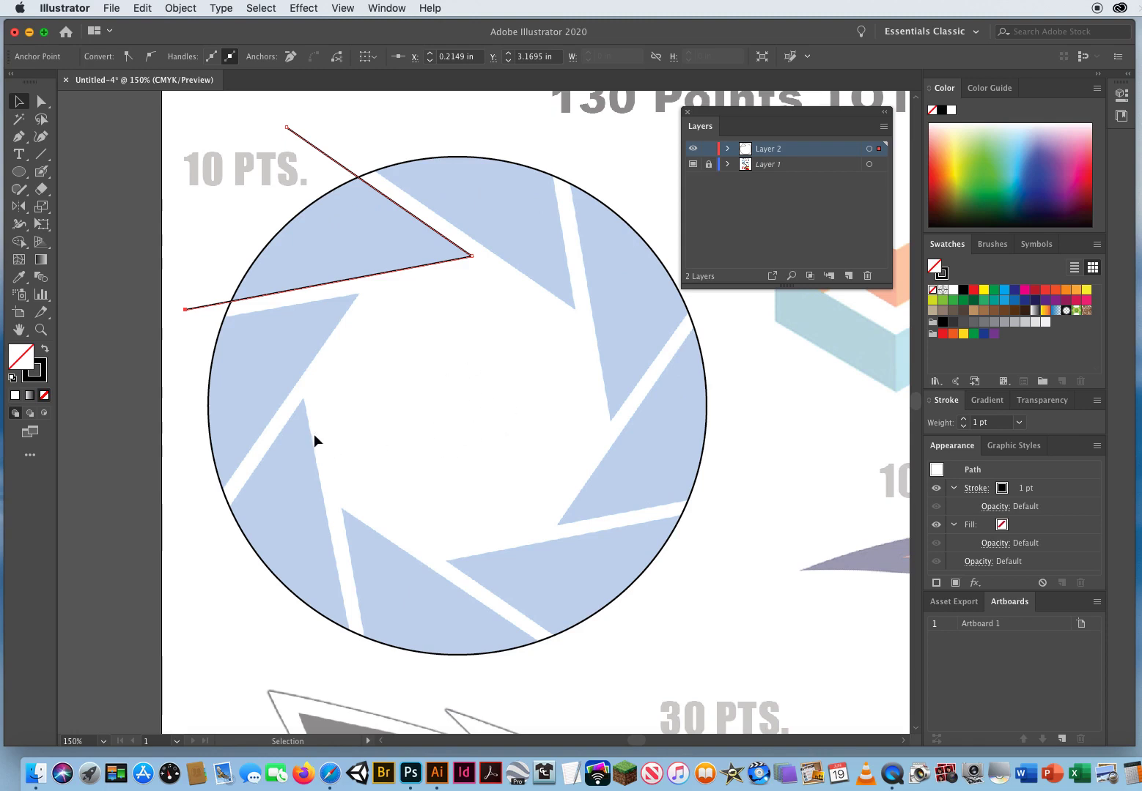
left_click_drag(357, 413, 124, 485)
left_click_drag(284, 441, 174, 526)
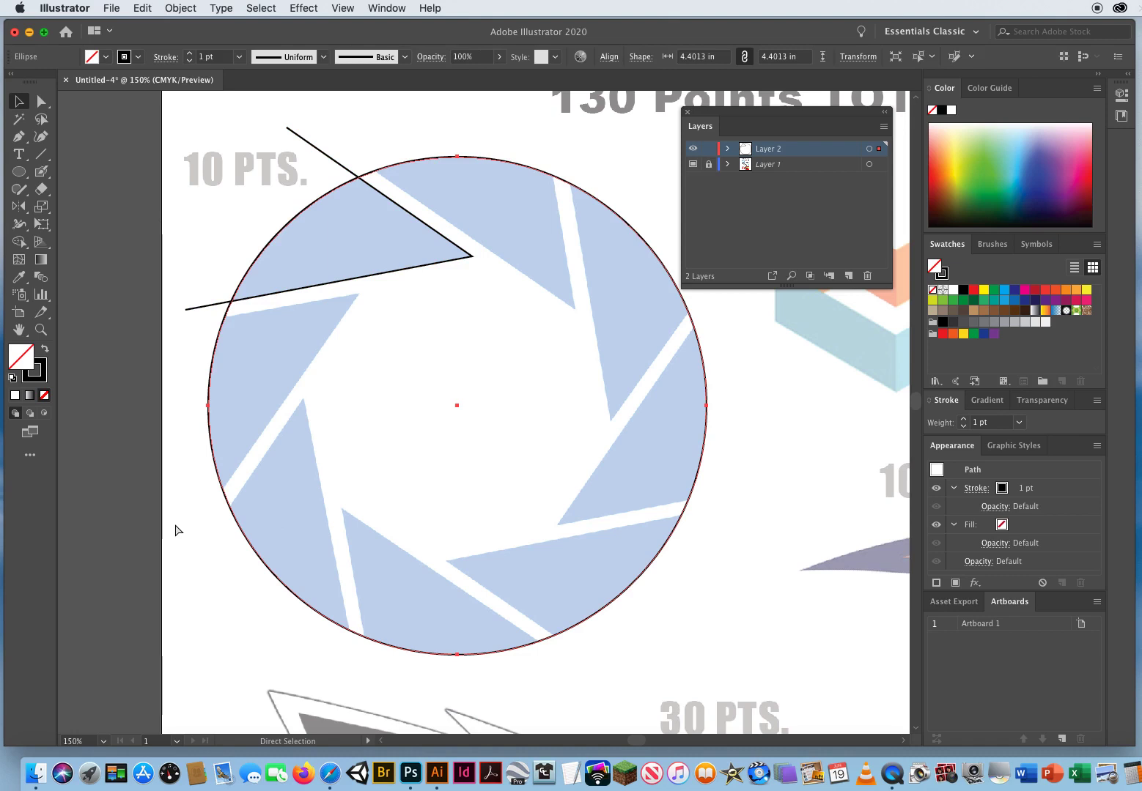
key("super+r")
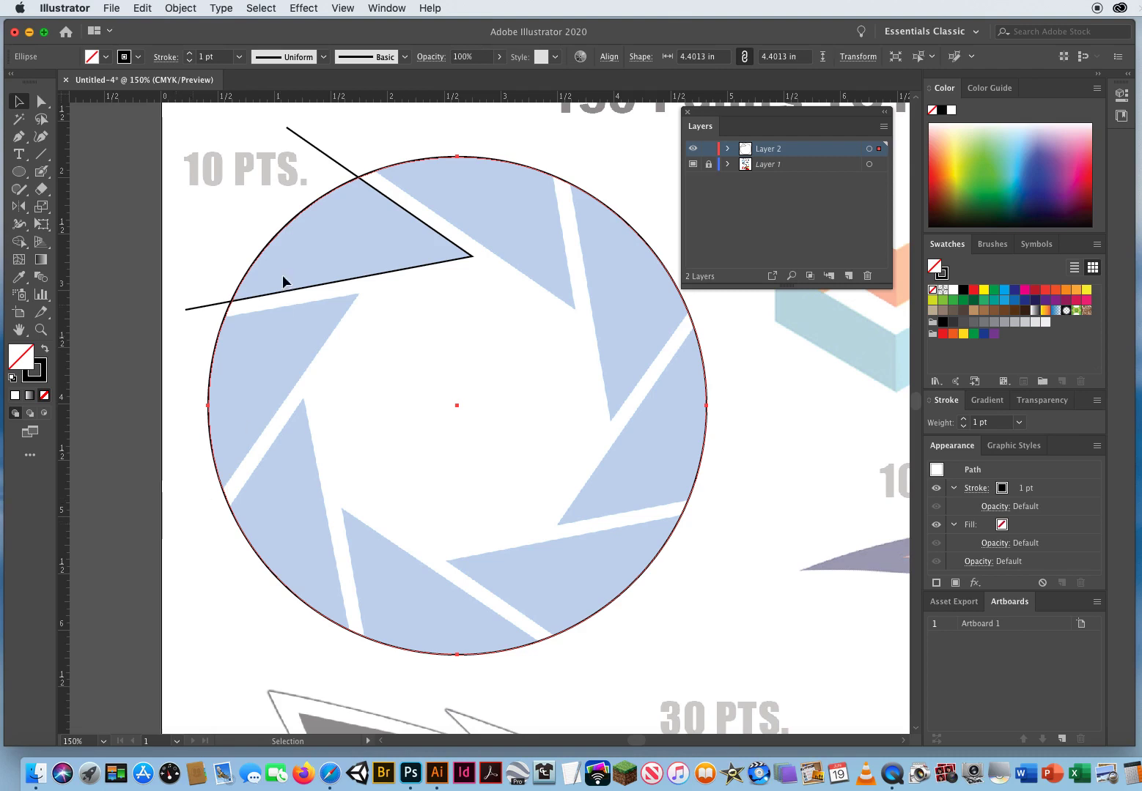
Step: Turn on Smart Guides and Snap to Point
left_click(343, 8)
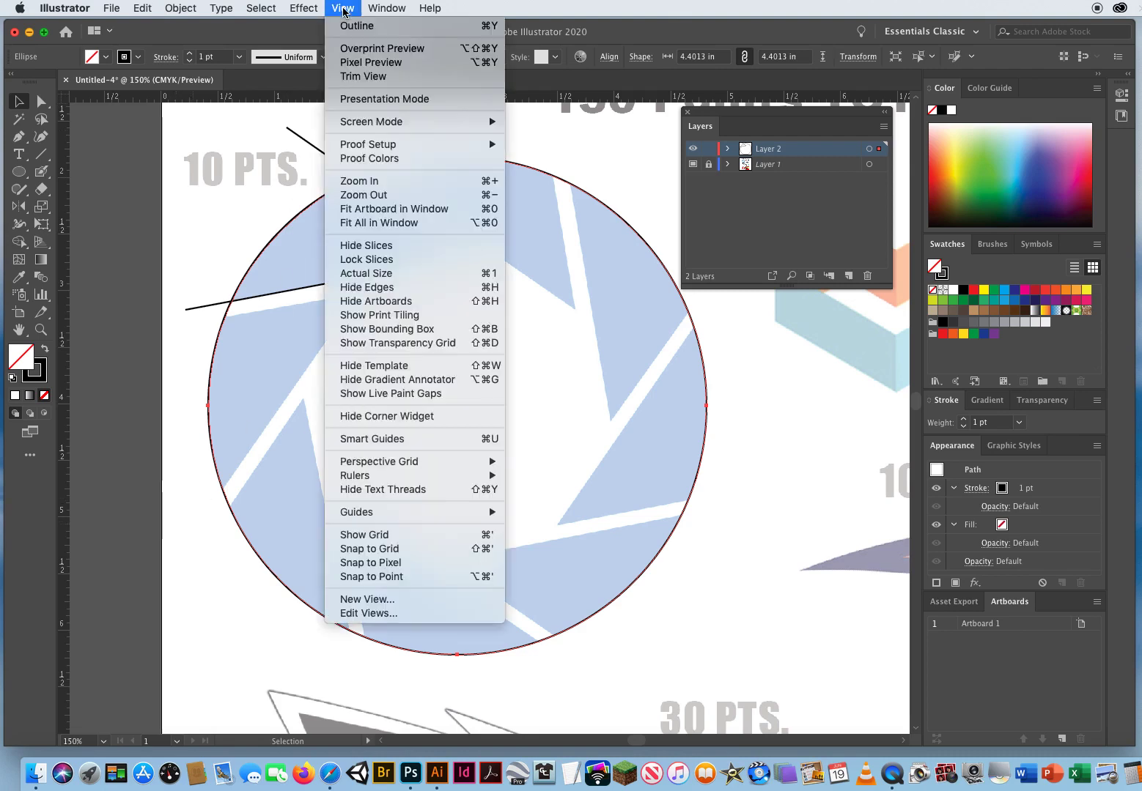
left_click(377, 438)
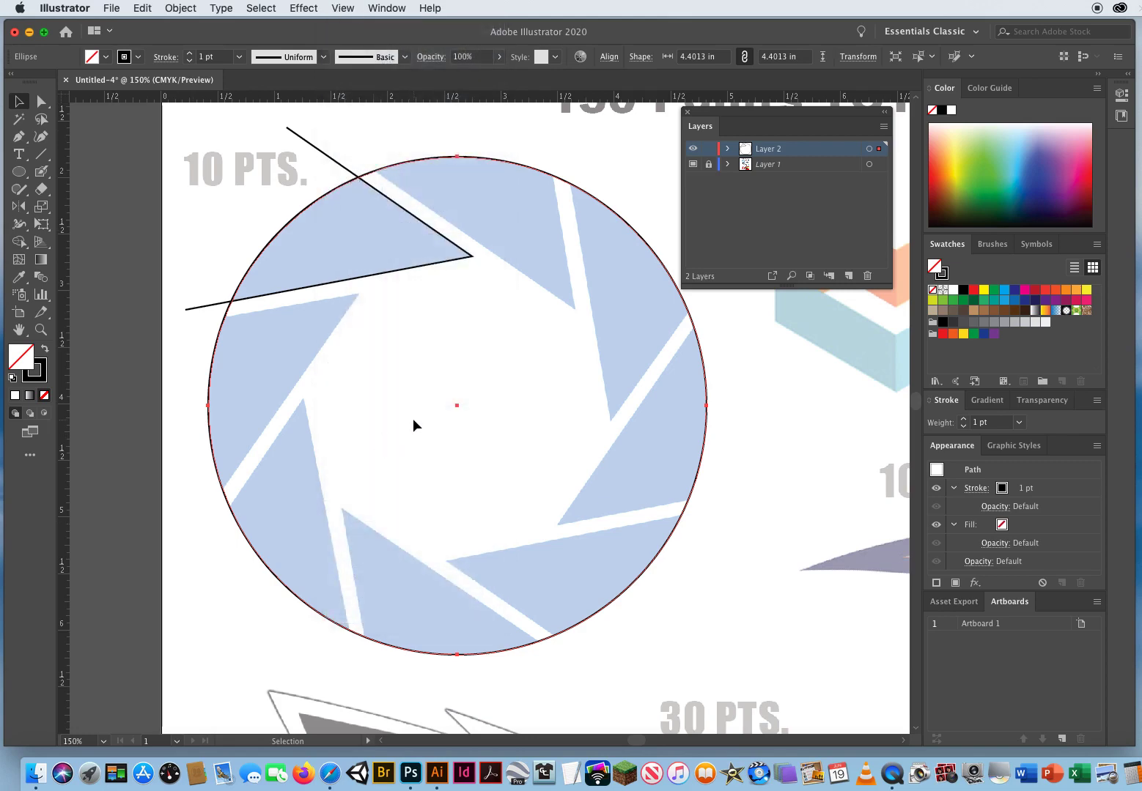
left_click(343, 8)
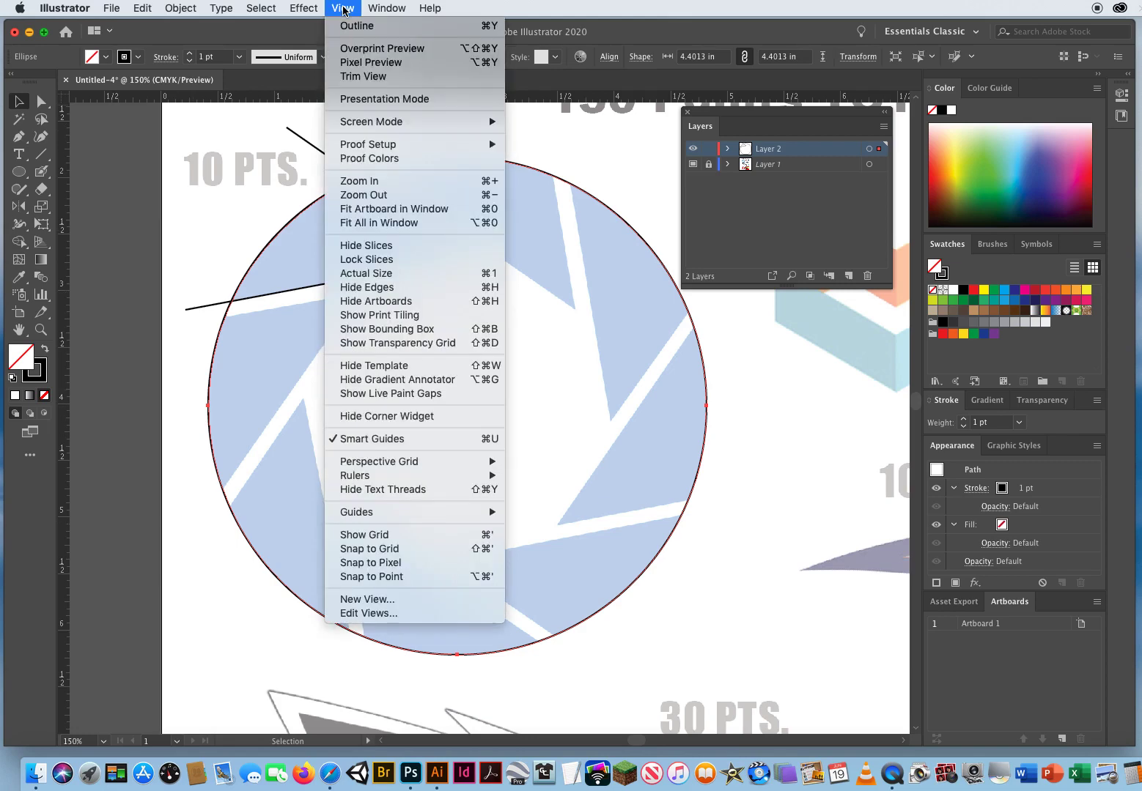
left_click(380, 581)
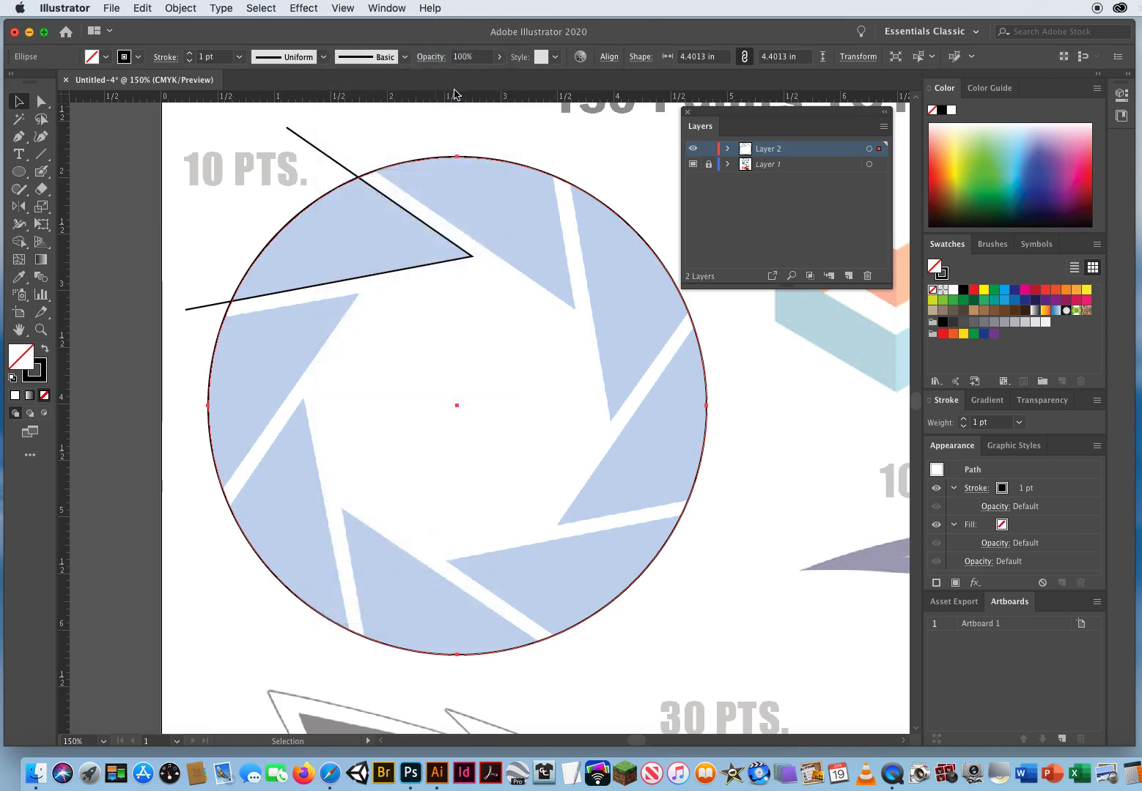
Step: Place a horizontal and a vertical ruler guide crossing at the circle's centre and check that guides are locked
left_click_drag(454, 95, 457, 405)
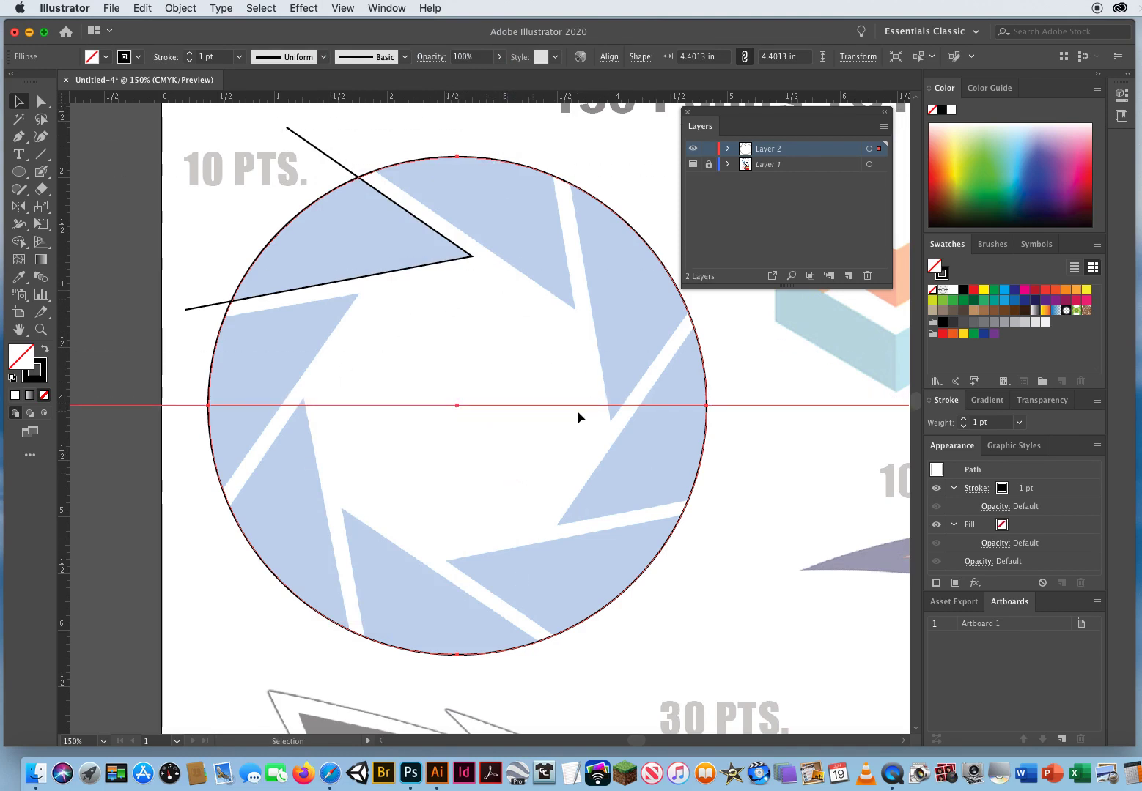
left_click_drag(295, 488, 200, 574)
left_click_drag(64, 361, 456, 406)
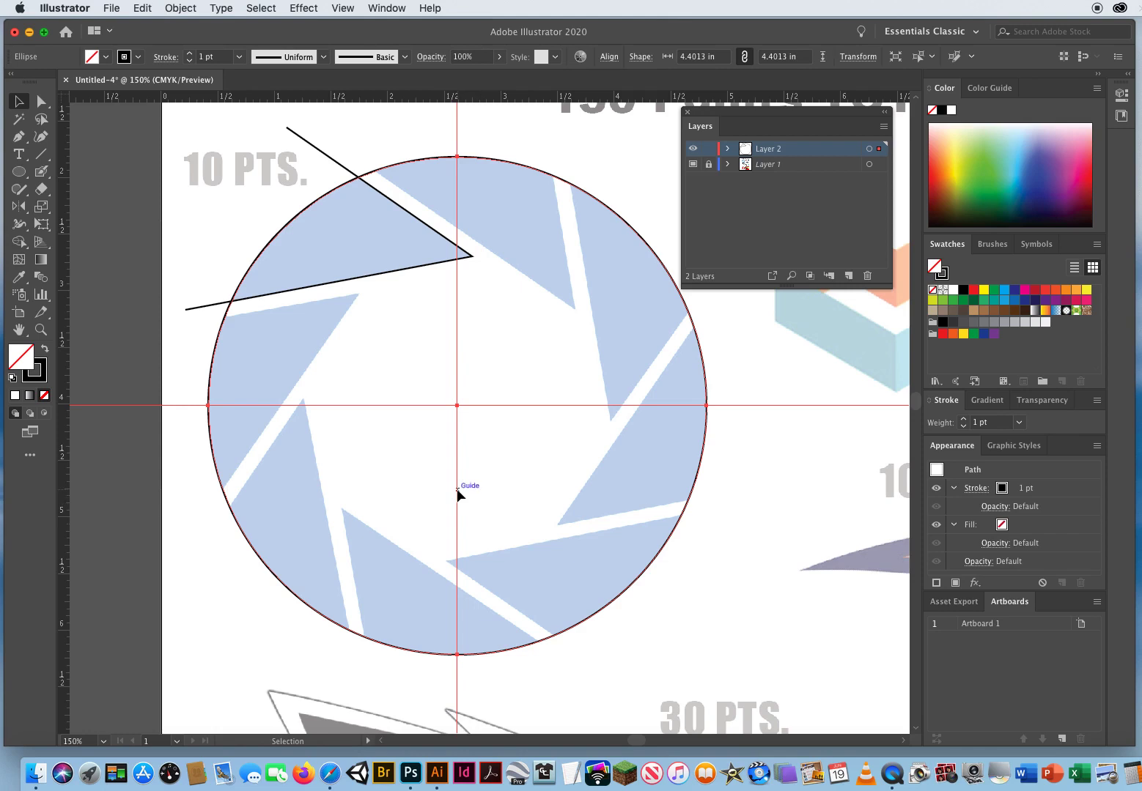
left_click(342, 9)
mouse_move(377, 512)
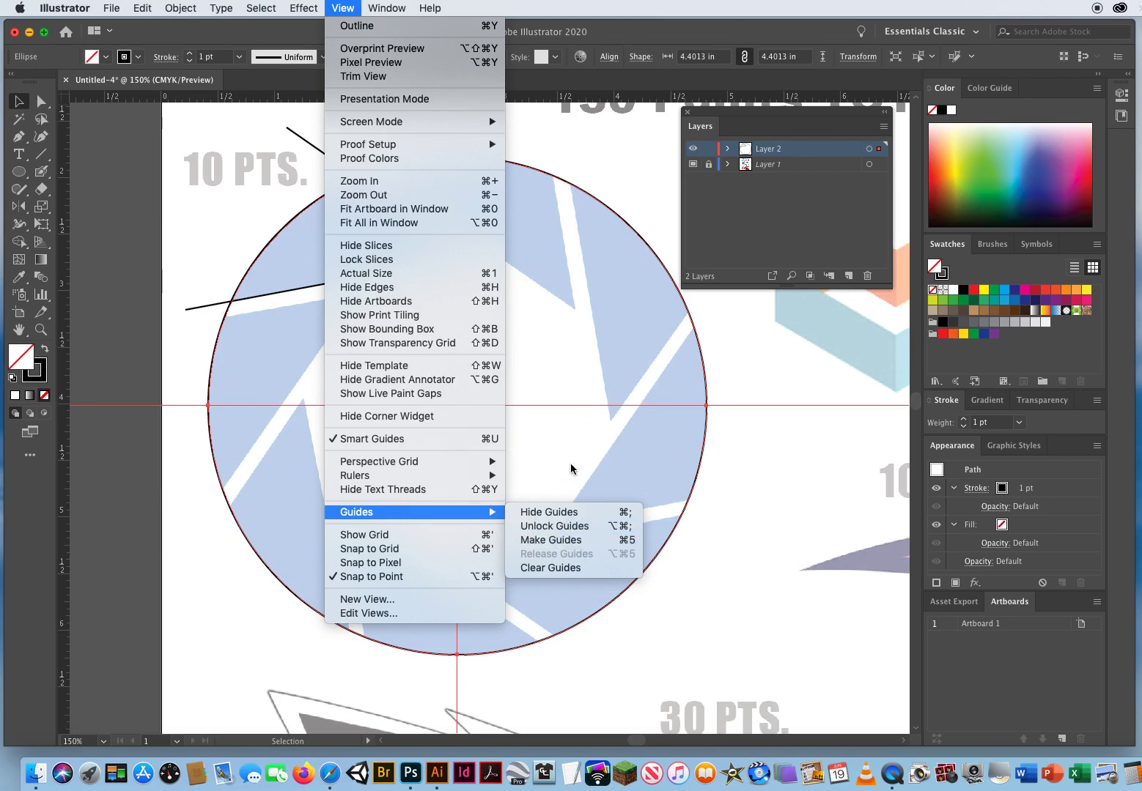
left_click(566, 365)
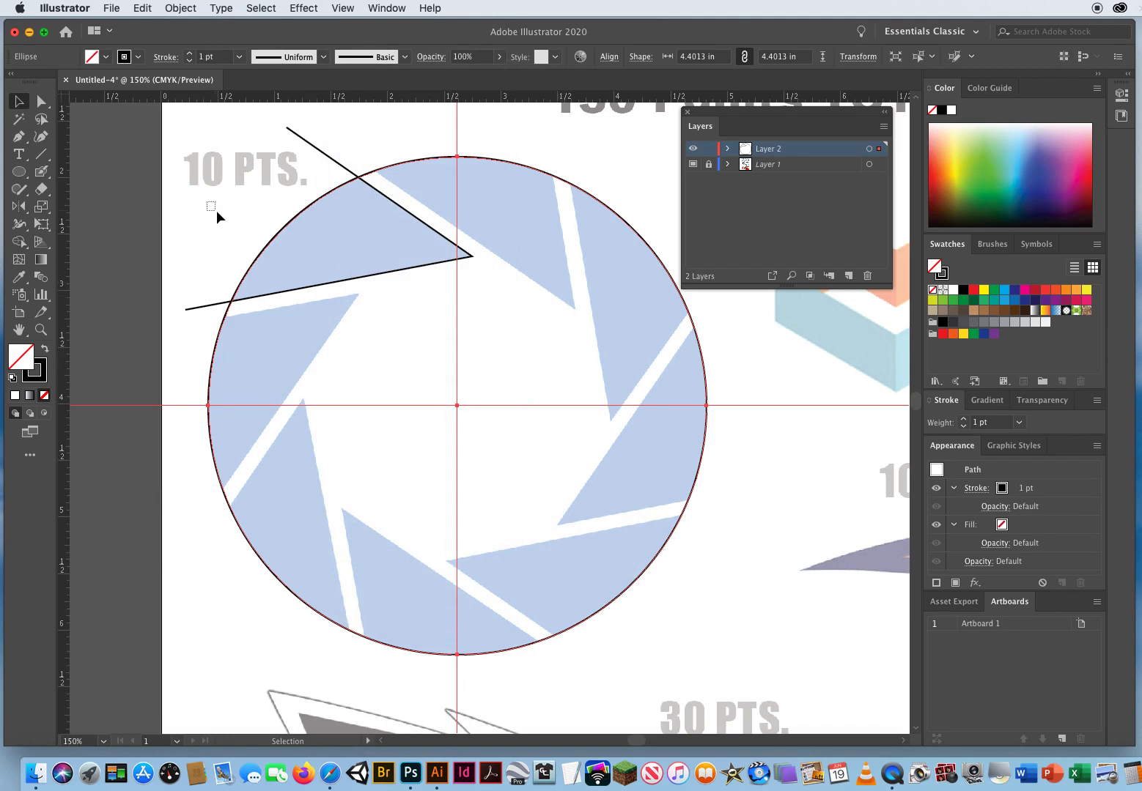
Step: Select the circle and the V-shaped path together and split them with the Pathfinder Divide operation
left_click_drag(243, 239, 283, 339)
left_click_drag(195, 245, 310, 349)
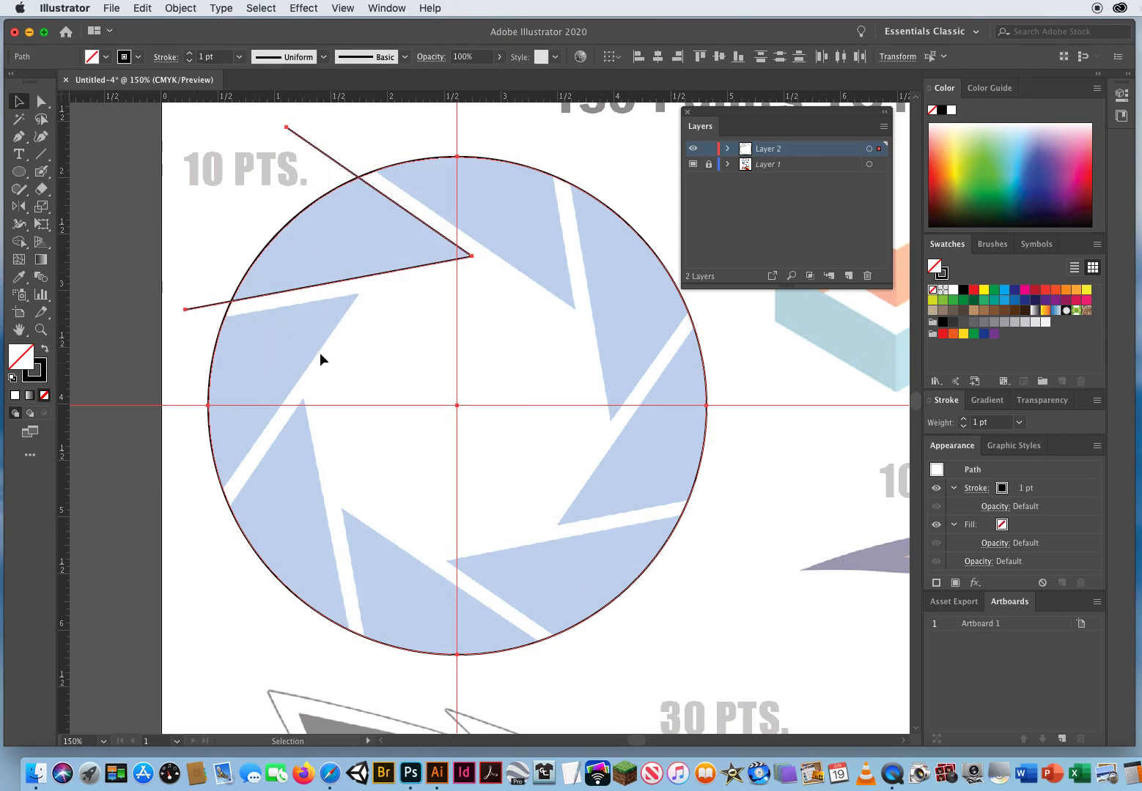
left_click_drag(189, 231, 301, 357)
left_click(387, 8)
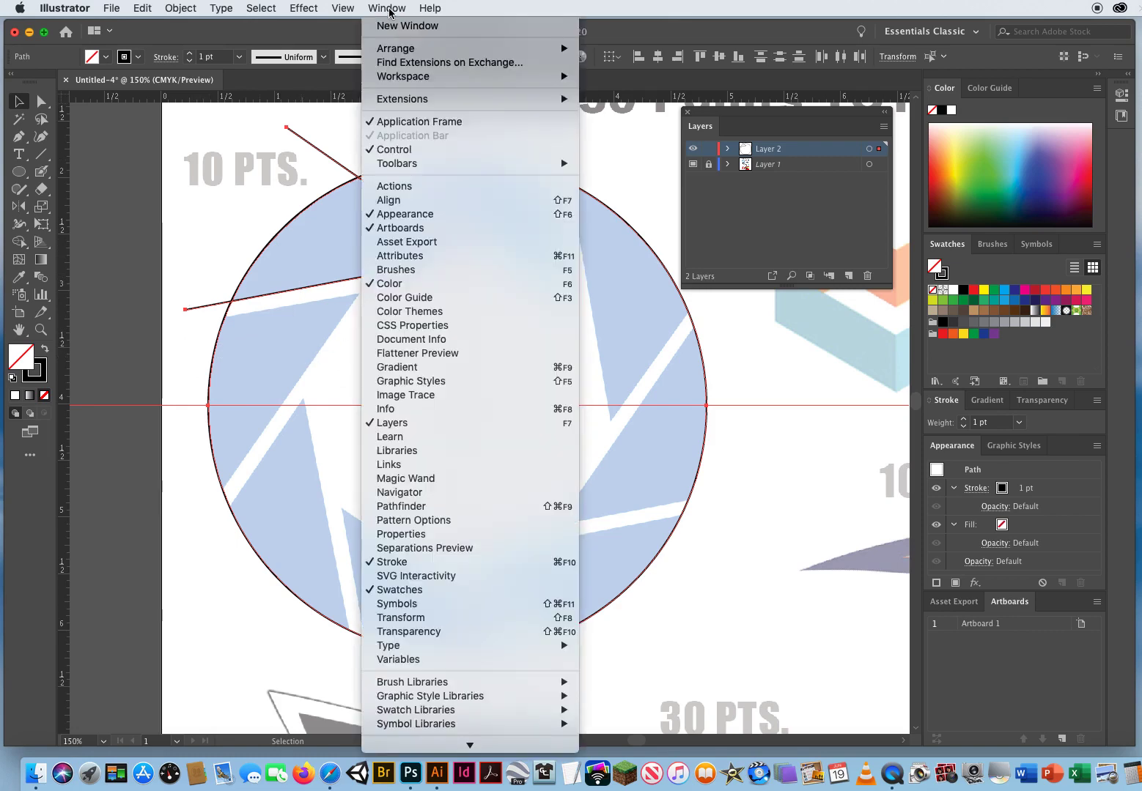
left_click(423, 508)
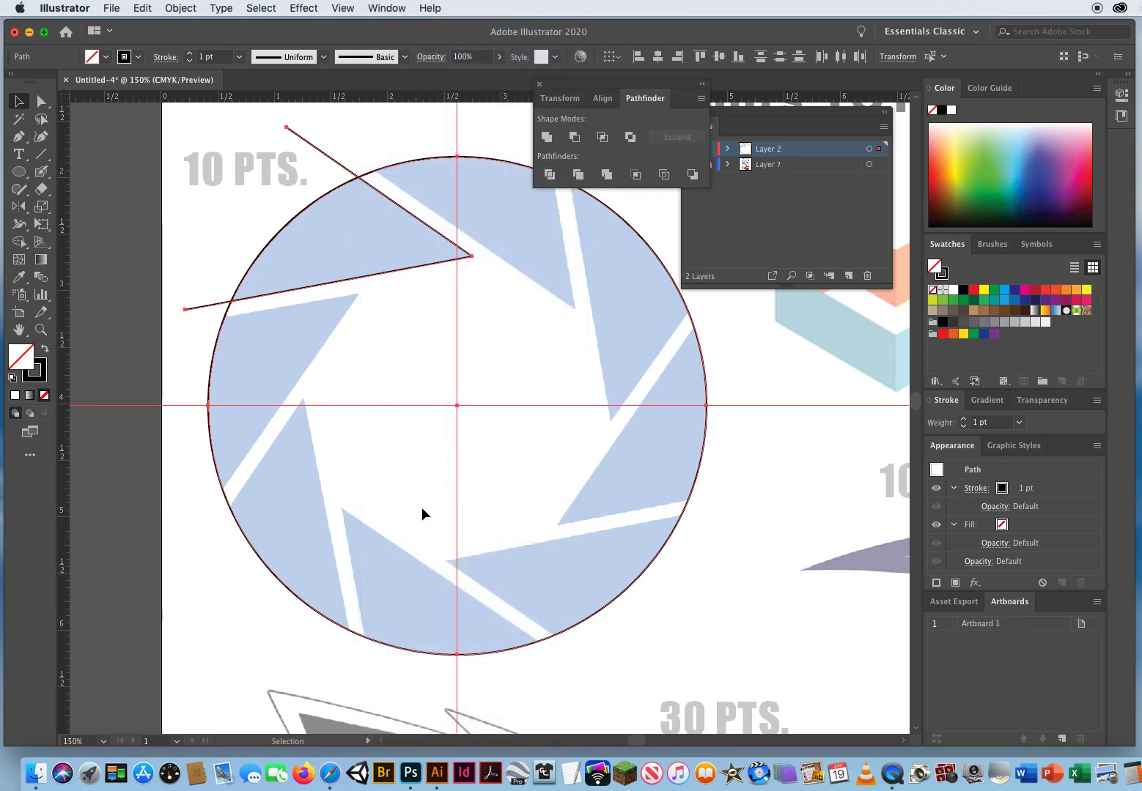
left_click_drag(557, 97, 131, 131)
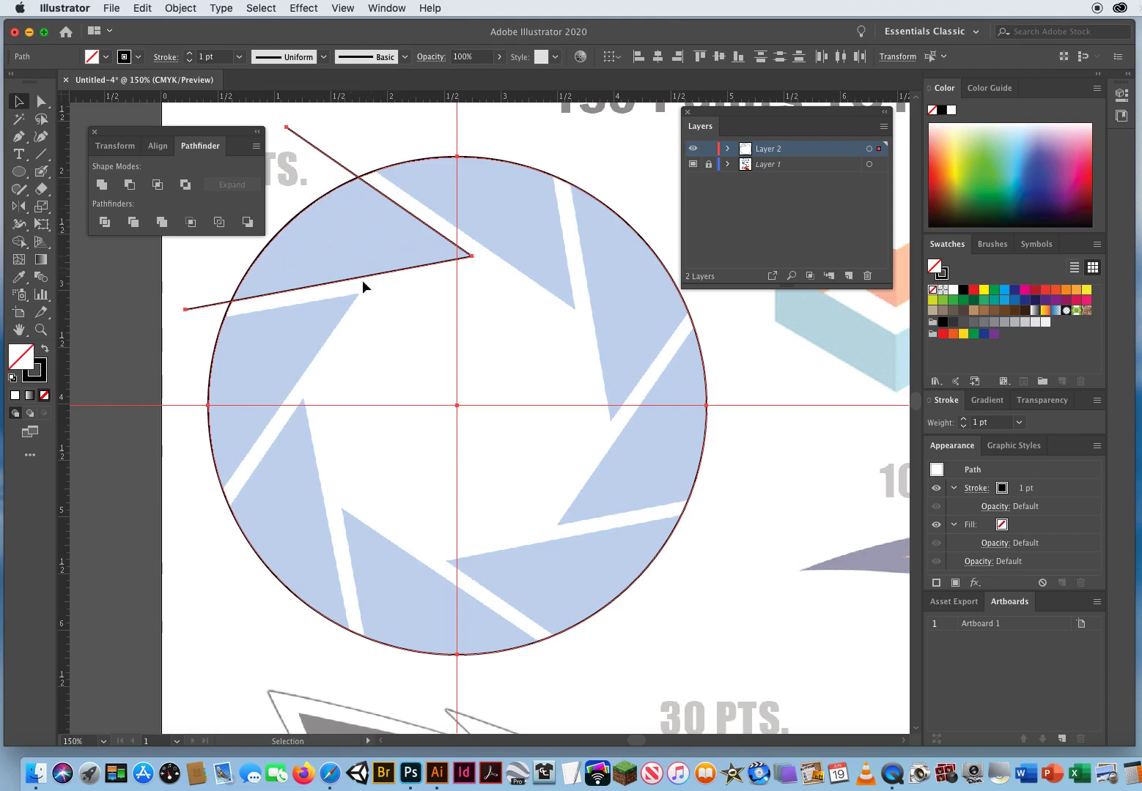
left_click(105, 223)
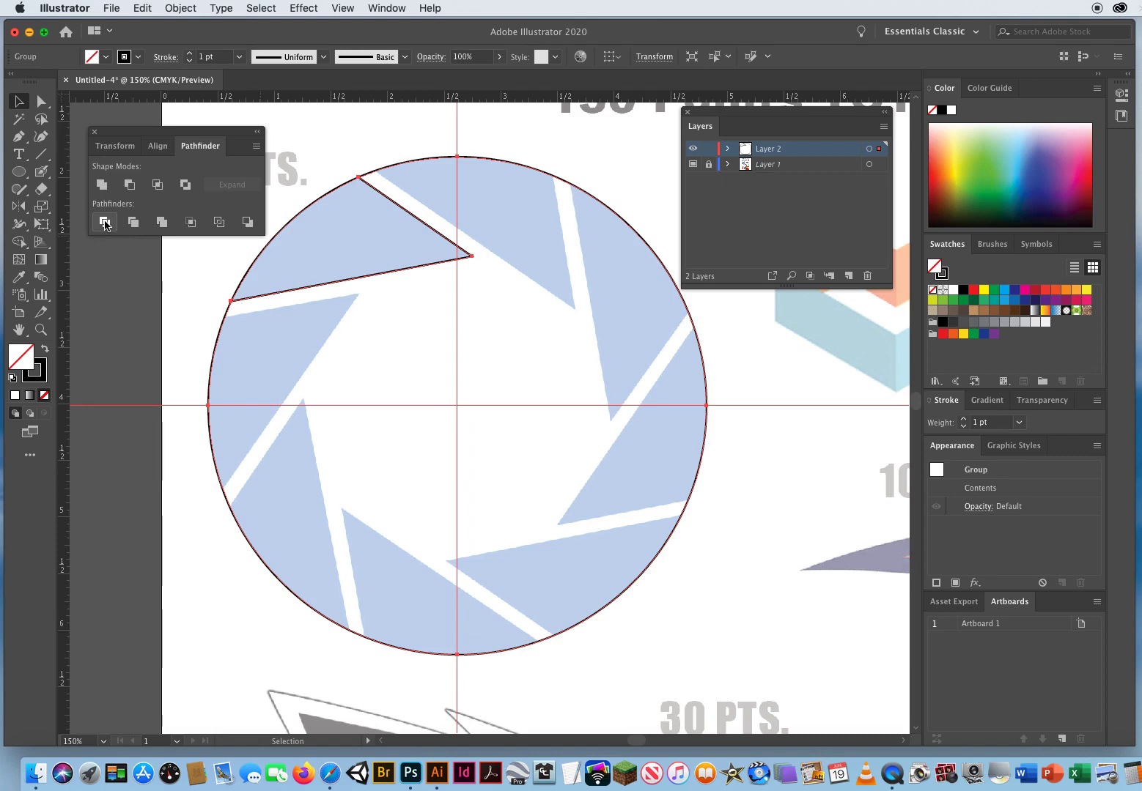
Step: Ungroup the divided pieces and swap fill and stroke on the upper-left blade for a solid black fill
left_click(183, 8)
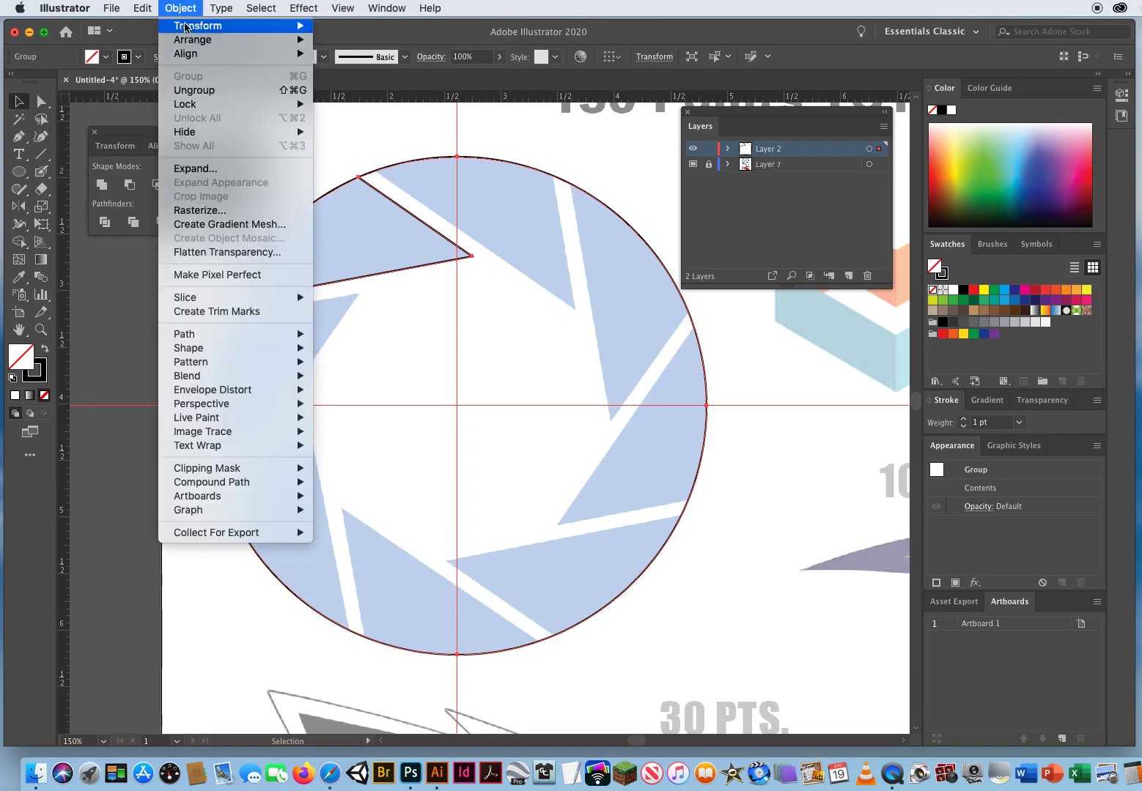
left_click(192, 91)
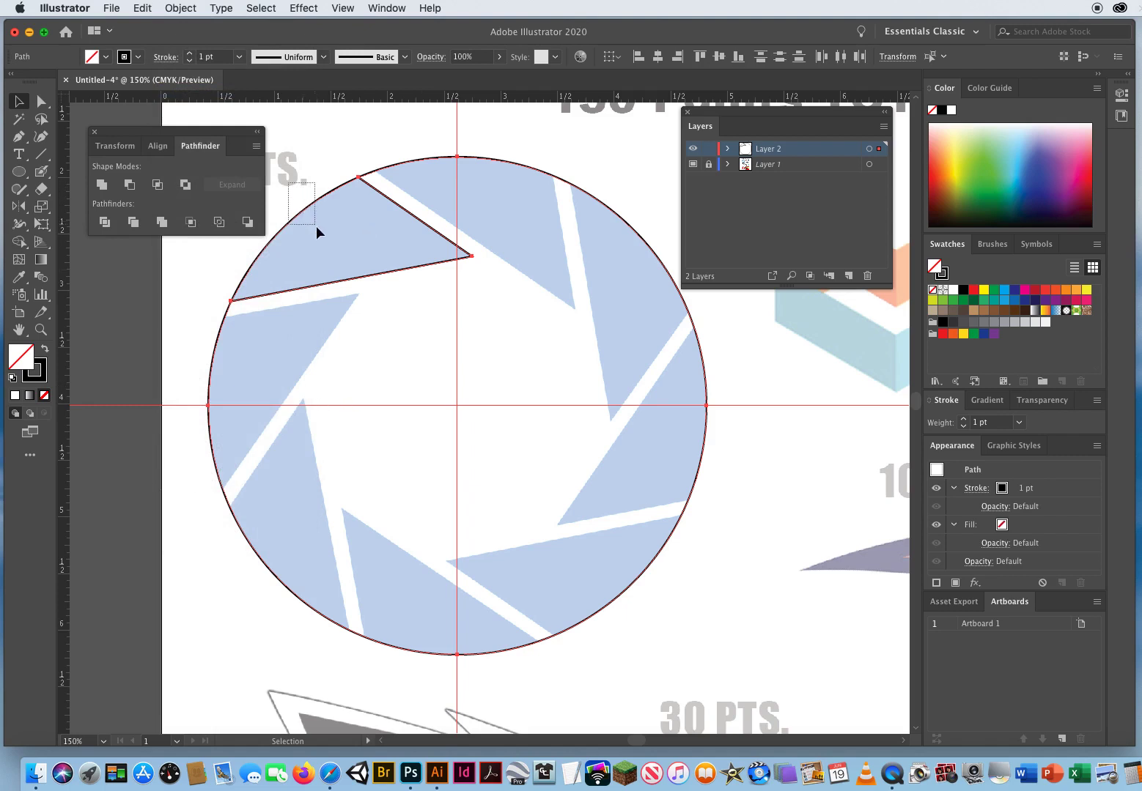
left_click_drag(315, 226, 316, 226)
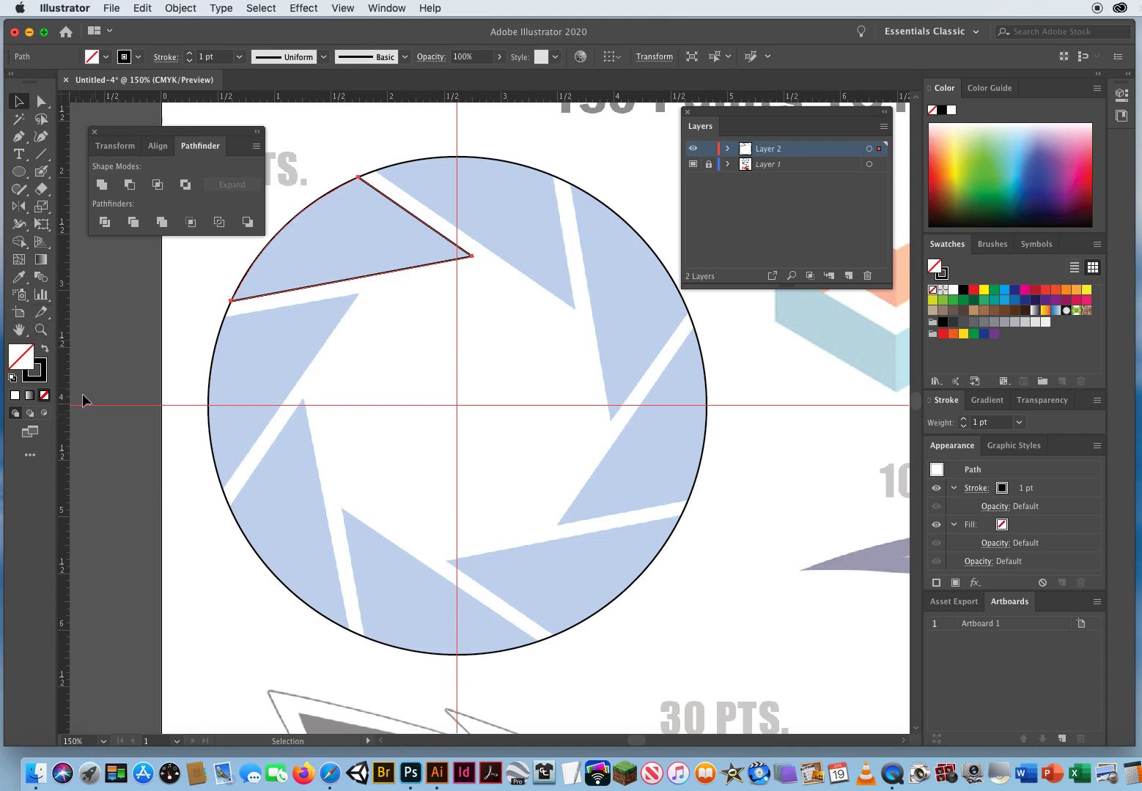
key("shift+x")
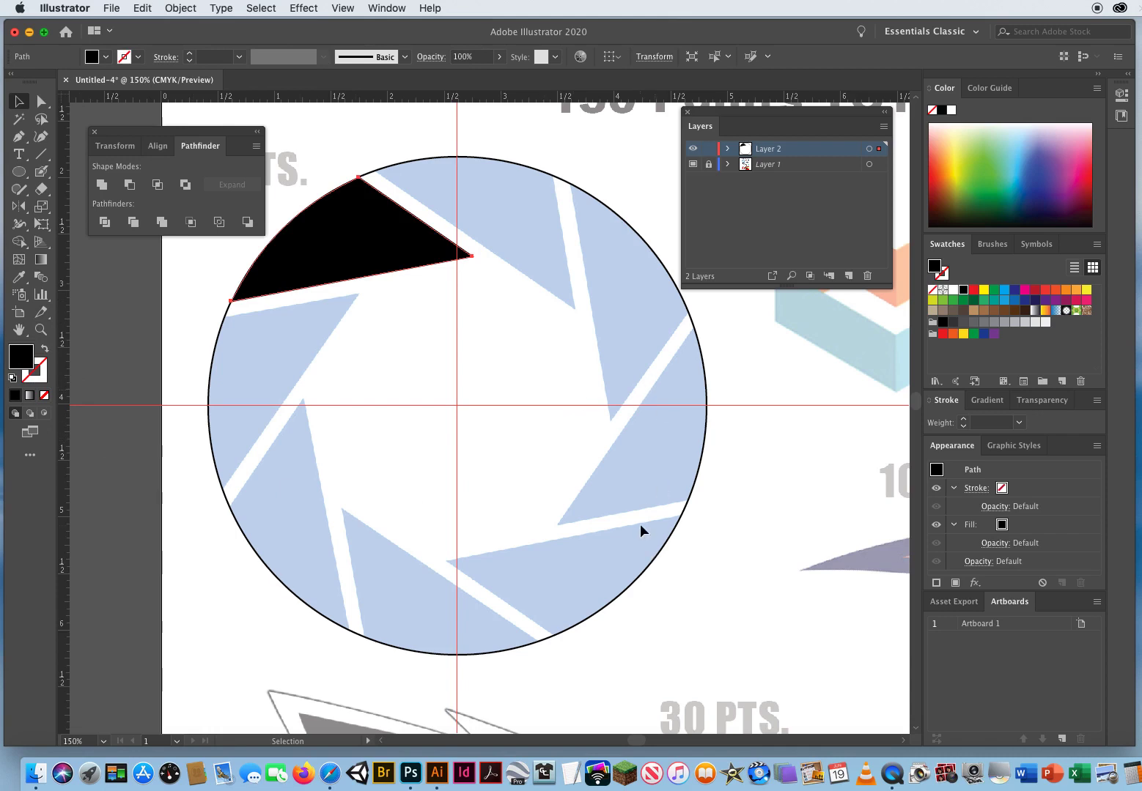
Step: Delete the leftover circle outline and fill the remaining upper-left blade with solid blue
left_click_drag(784, 450, 575, 566)
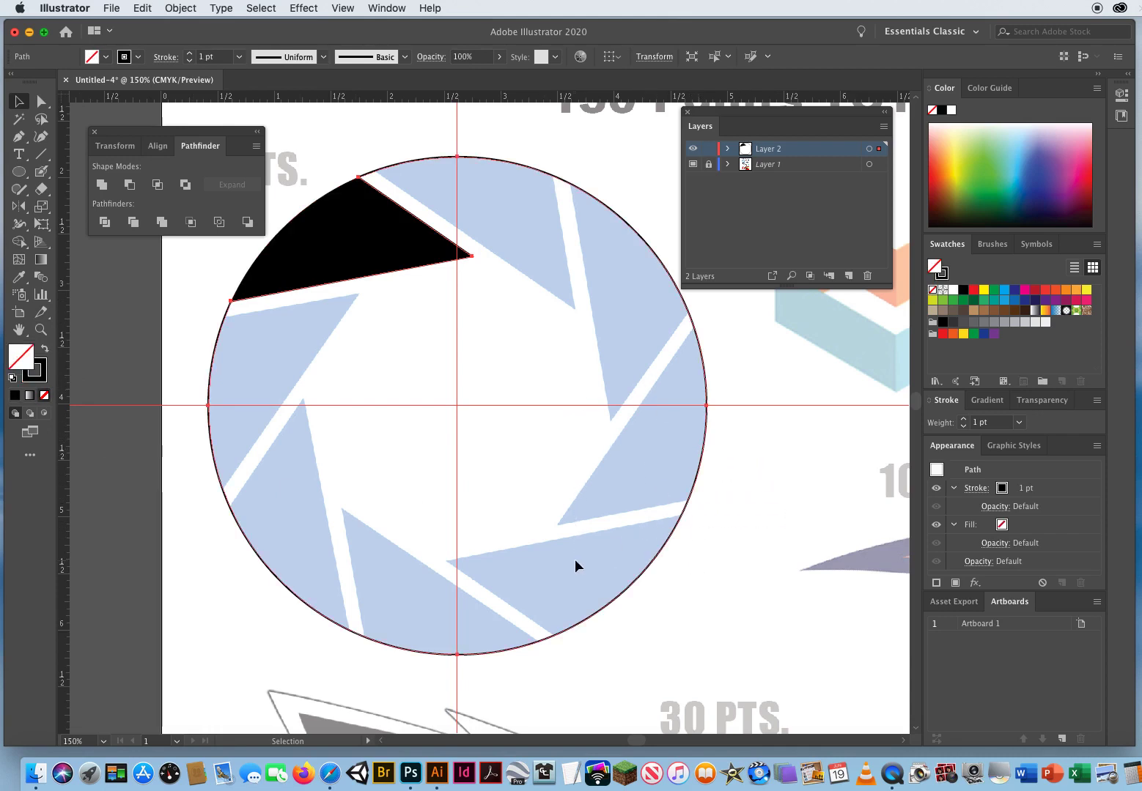
key("Delete")
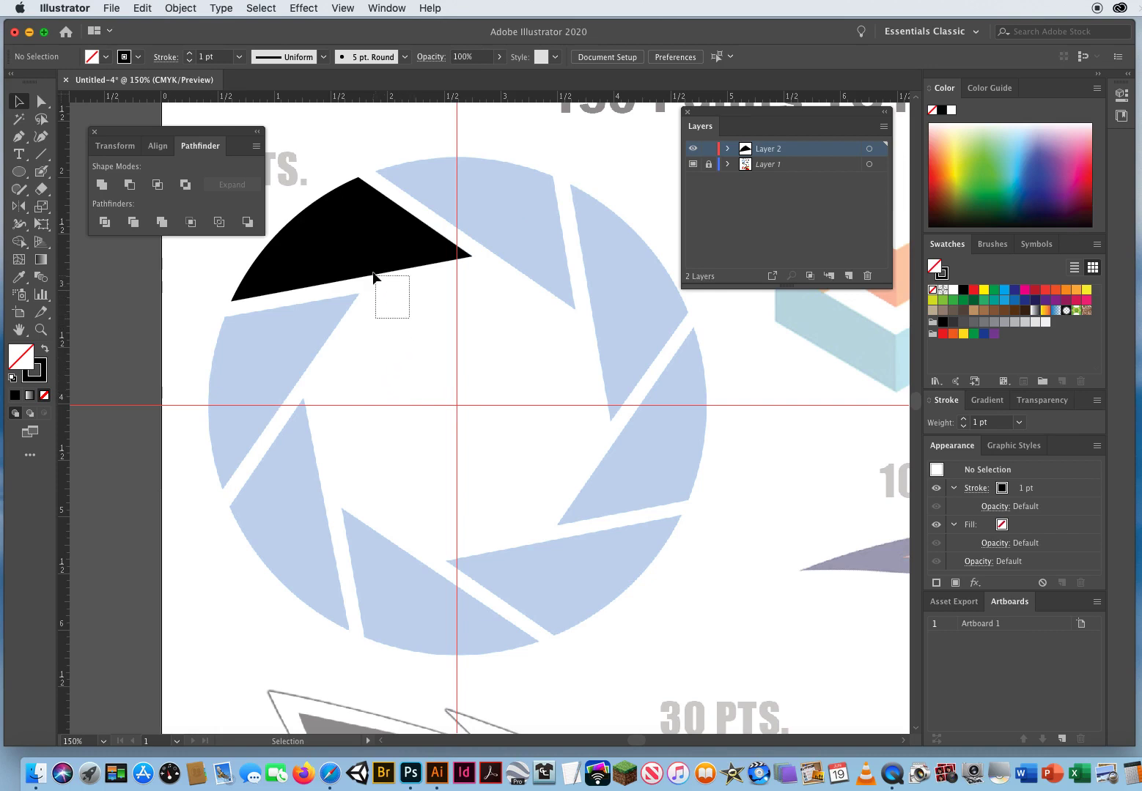
left_click_drag(374, 277, 372, 274)
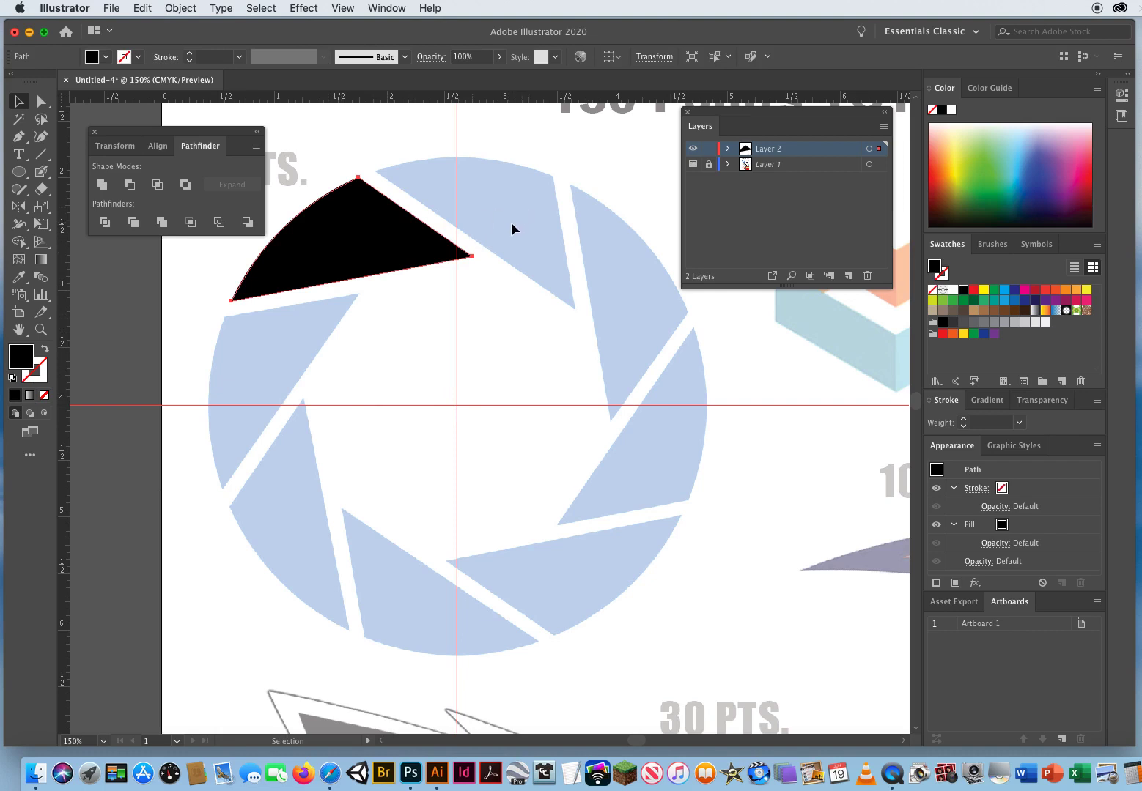
left_click(1026, 170)
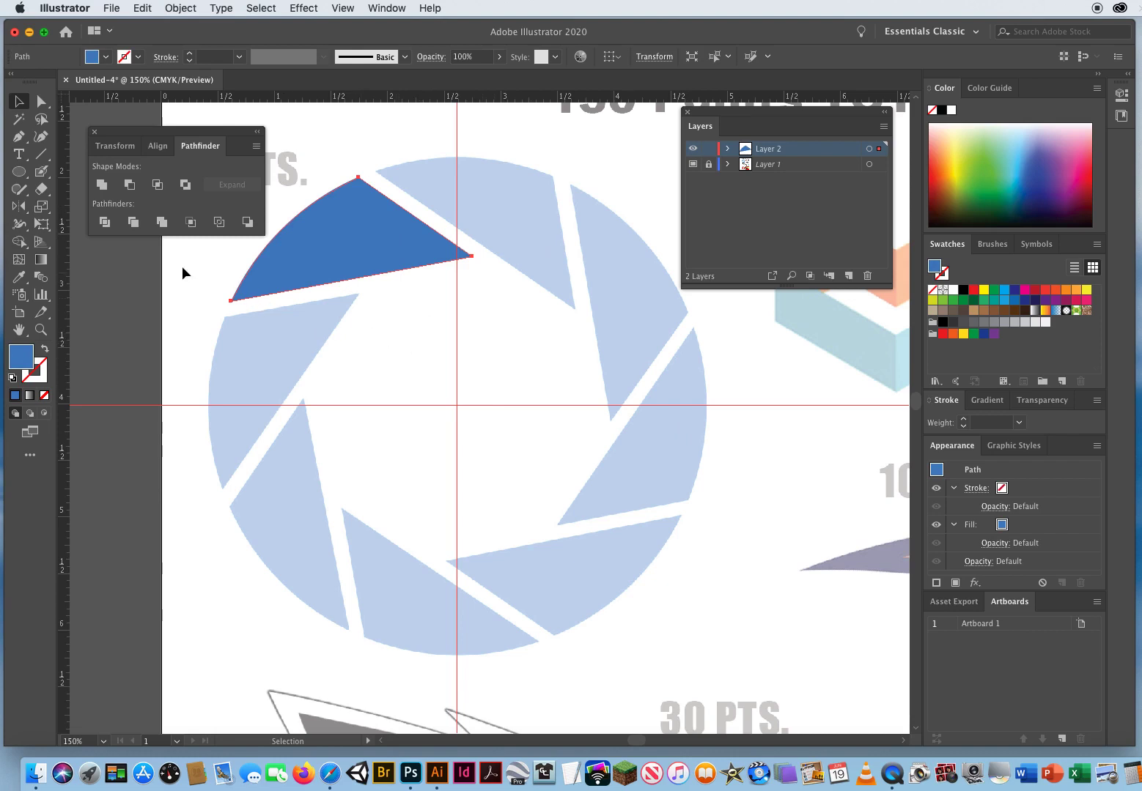
Step: Open the Rotate options for the blue blade with the pivot at the intersection of the two guides
left_click(17, 208)
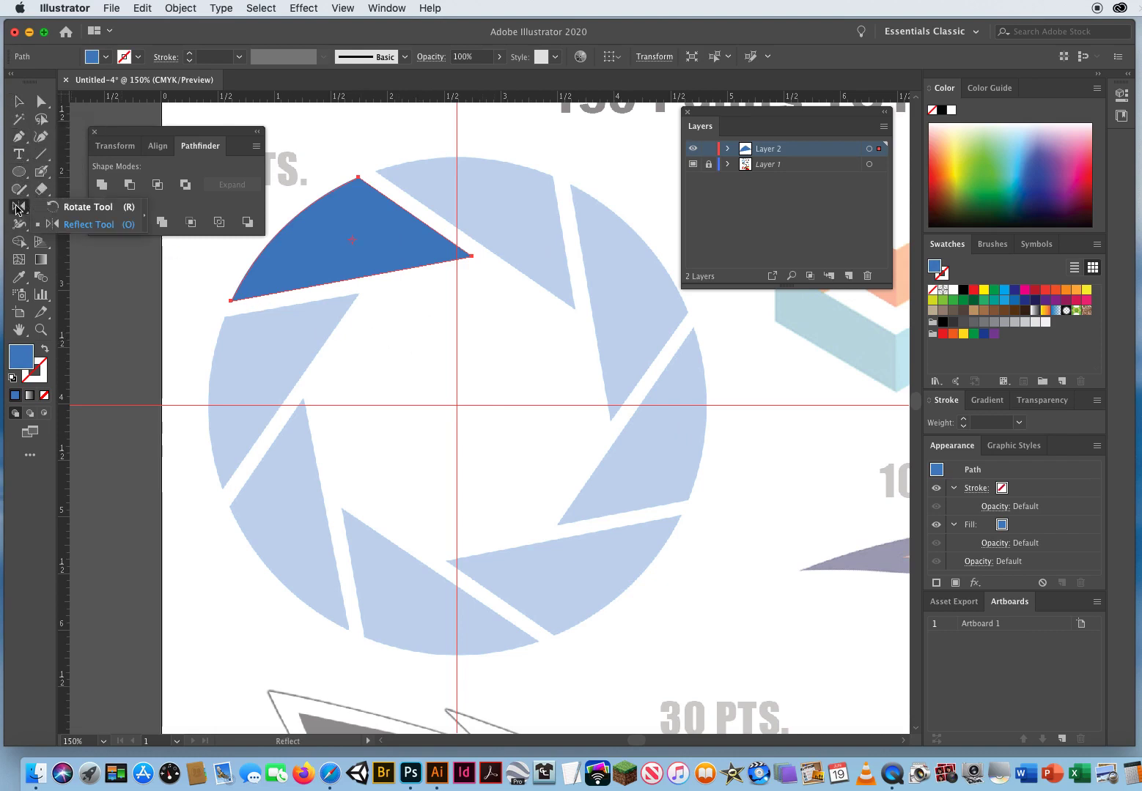
left_click(82, 210)
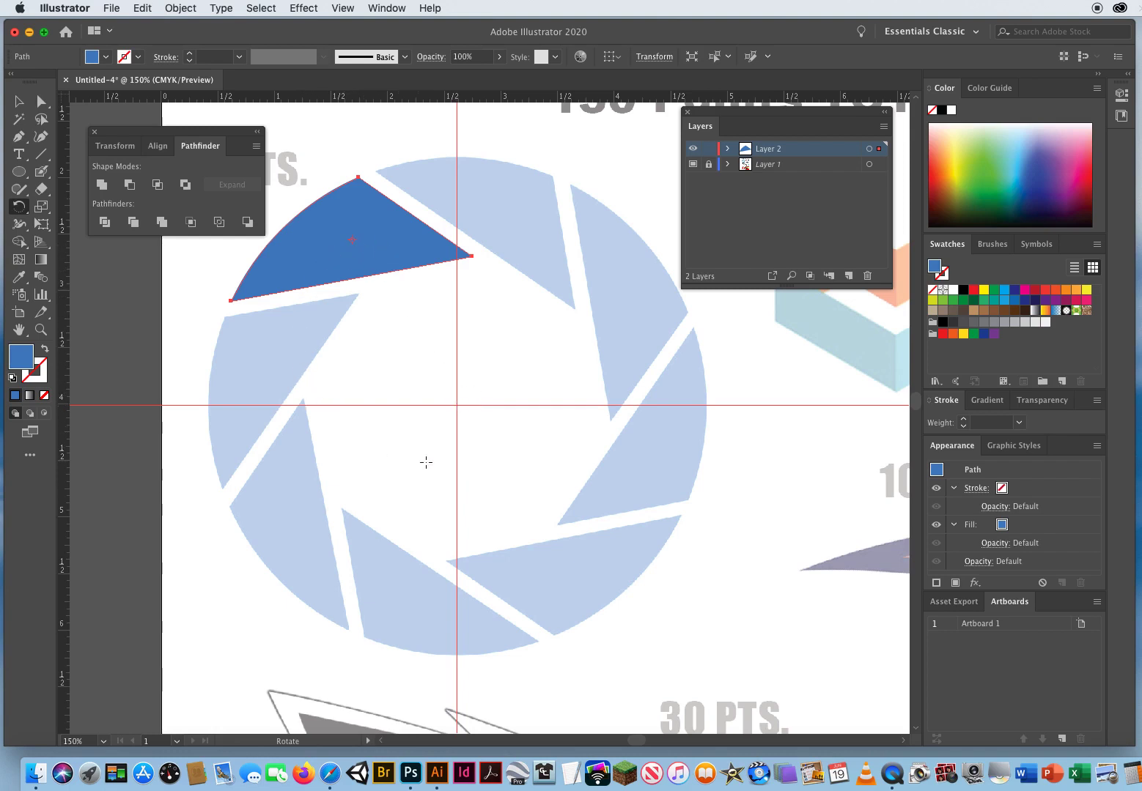
left_click(458, 405, "alt")
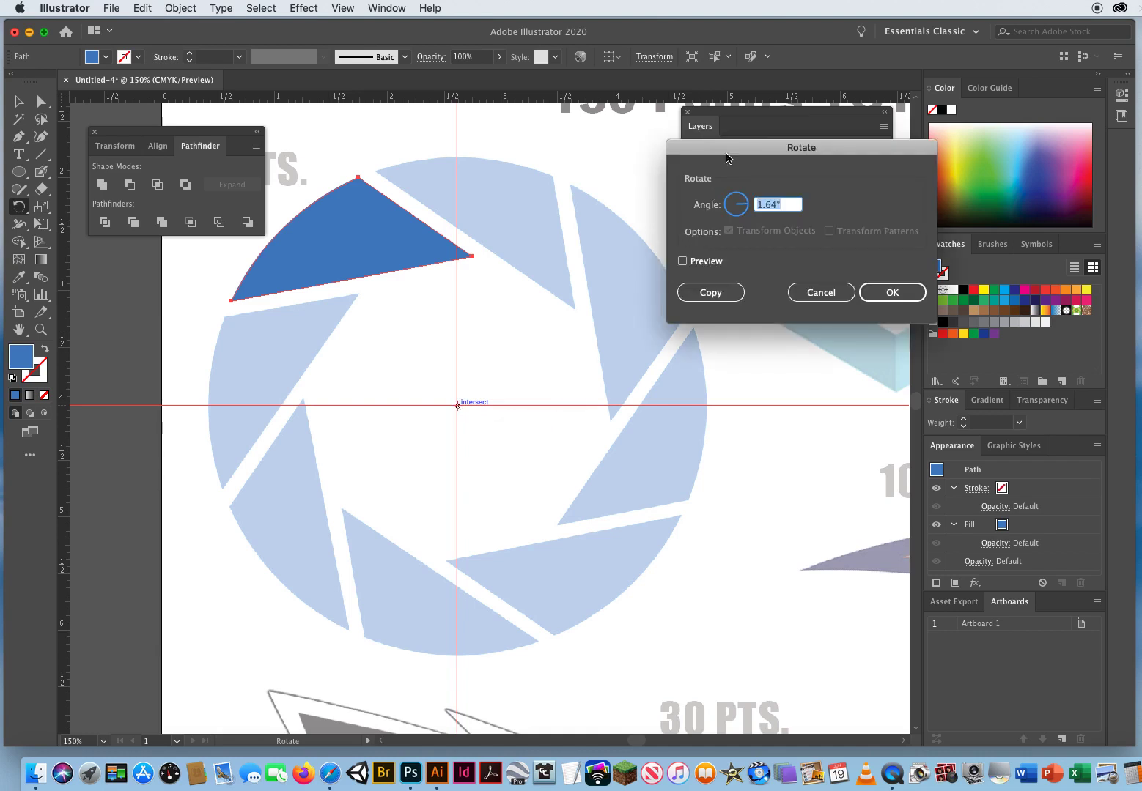
left_click_drag(725, 149, 537, 181)
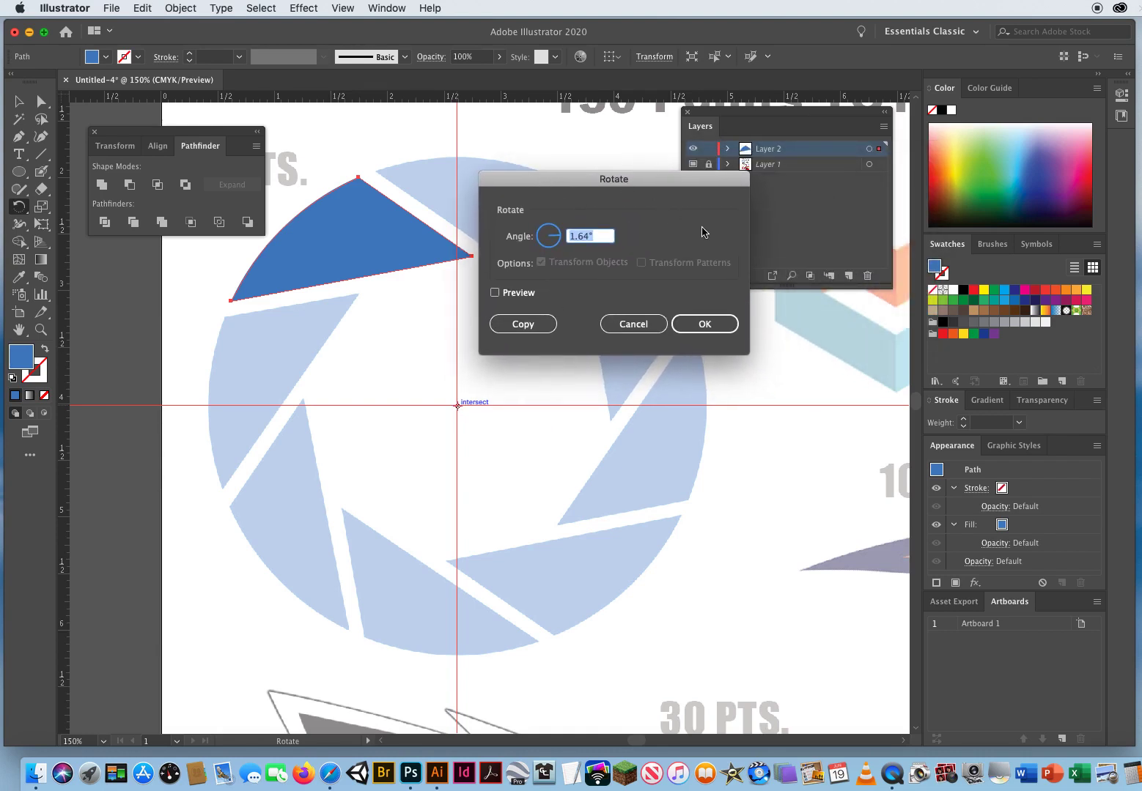
left_click_drag(520, 185, 568, 220)
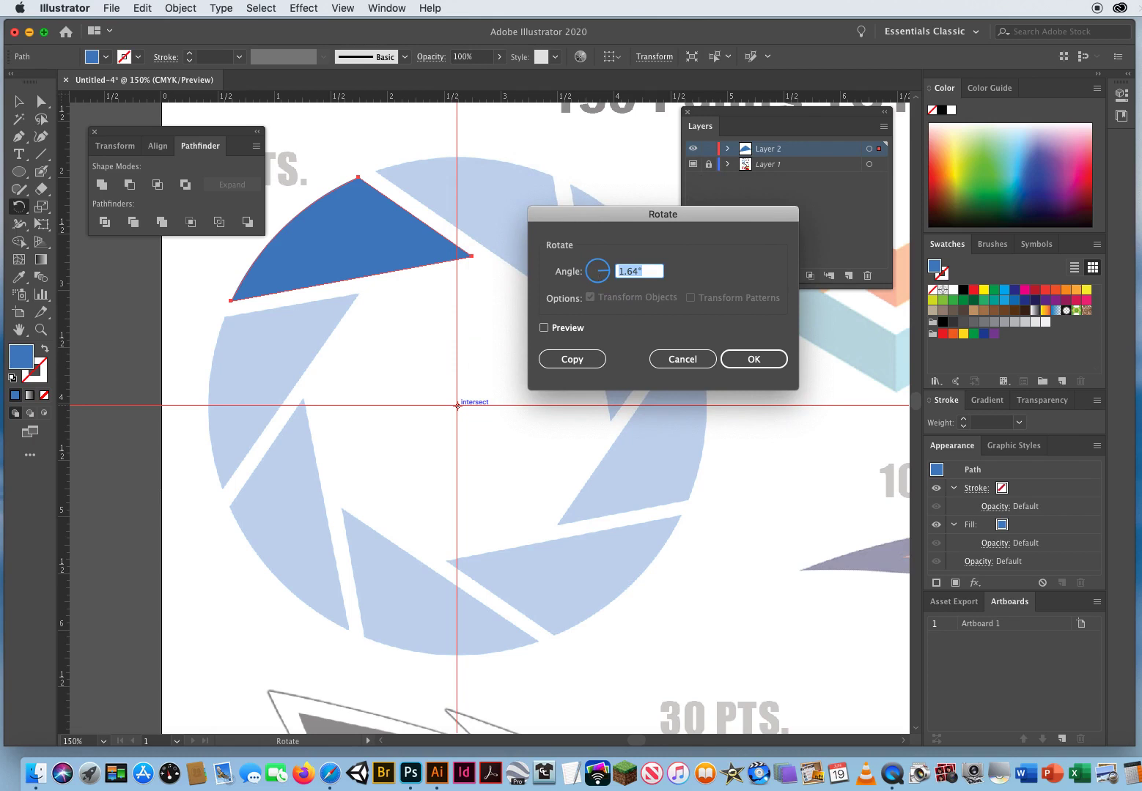
Step: Try a 30° rotation angle for the blade and compare its preview with the template
type("30")
left_click(544, 327)
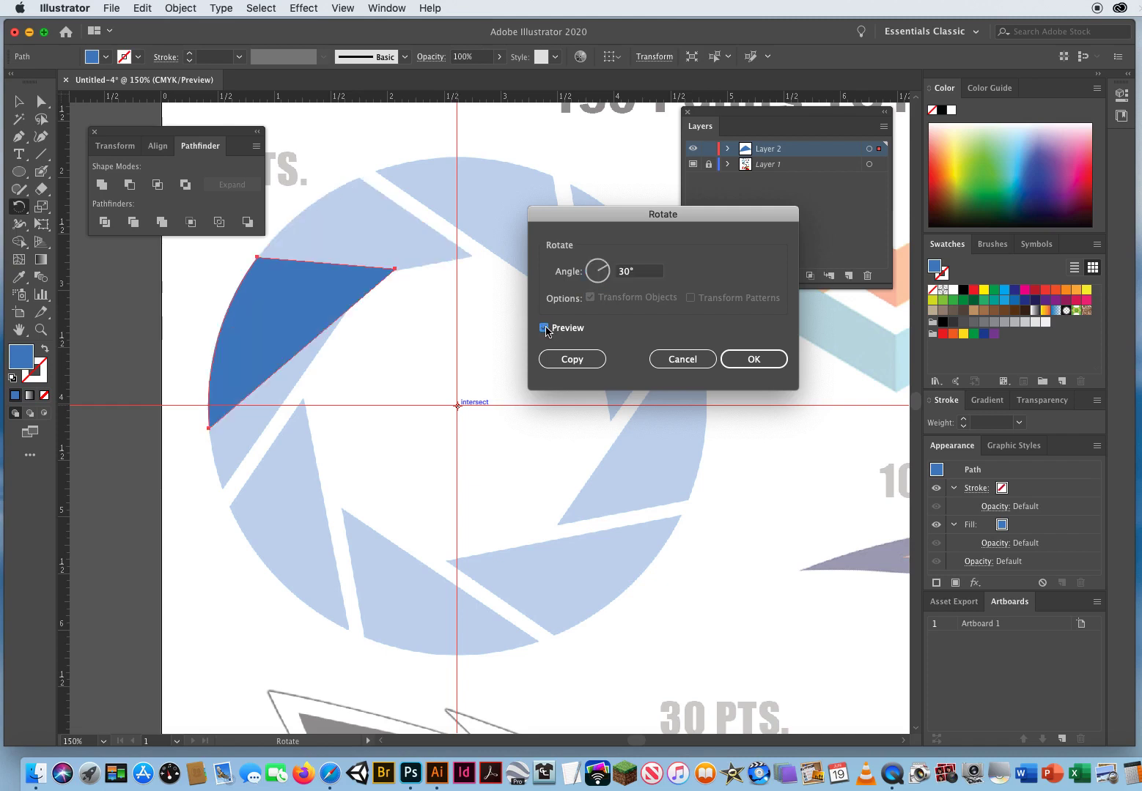
left_click(544, 328)
left_click(544, 327)
left_click(543, 327)
Step: Set the rotation angle to 45°, check the preview against the template, and create a rotated copy of the blade
left_click_drag(645, 270, 569, 276)
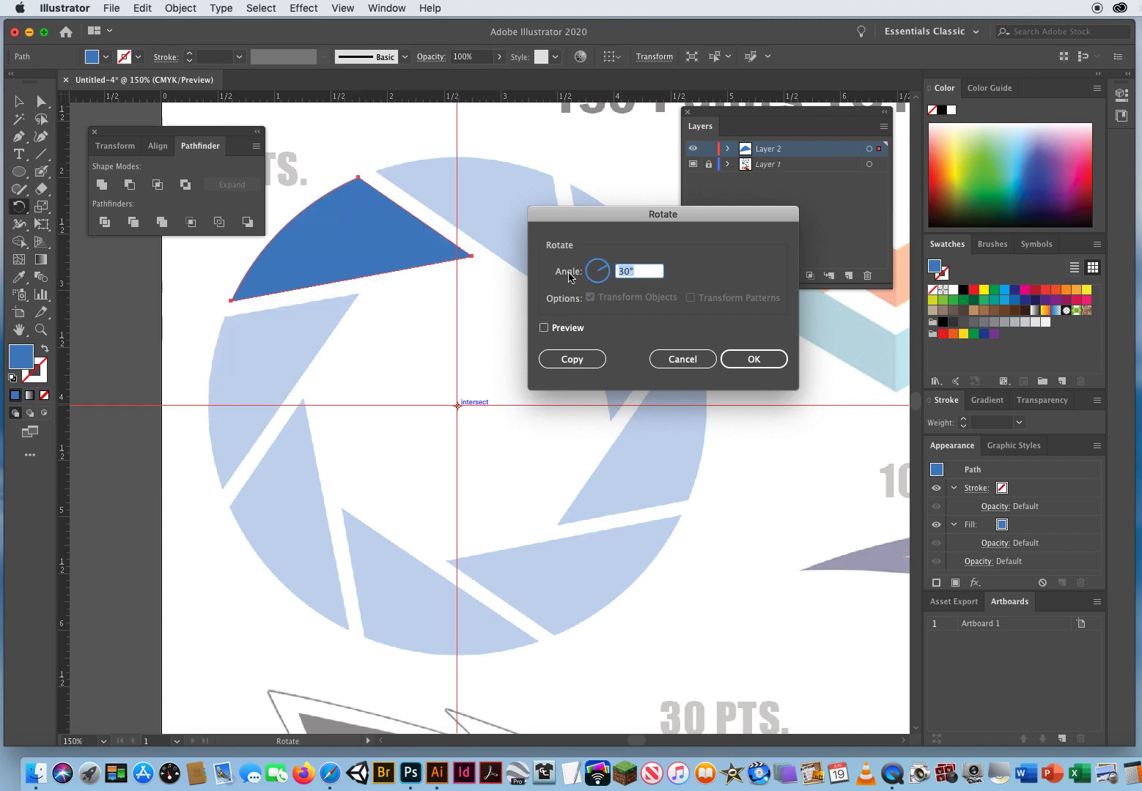
type("45")
left_click(544, 328)
left_click(544, 328)
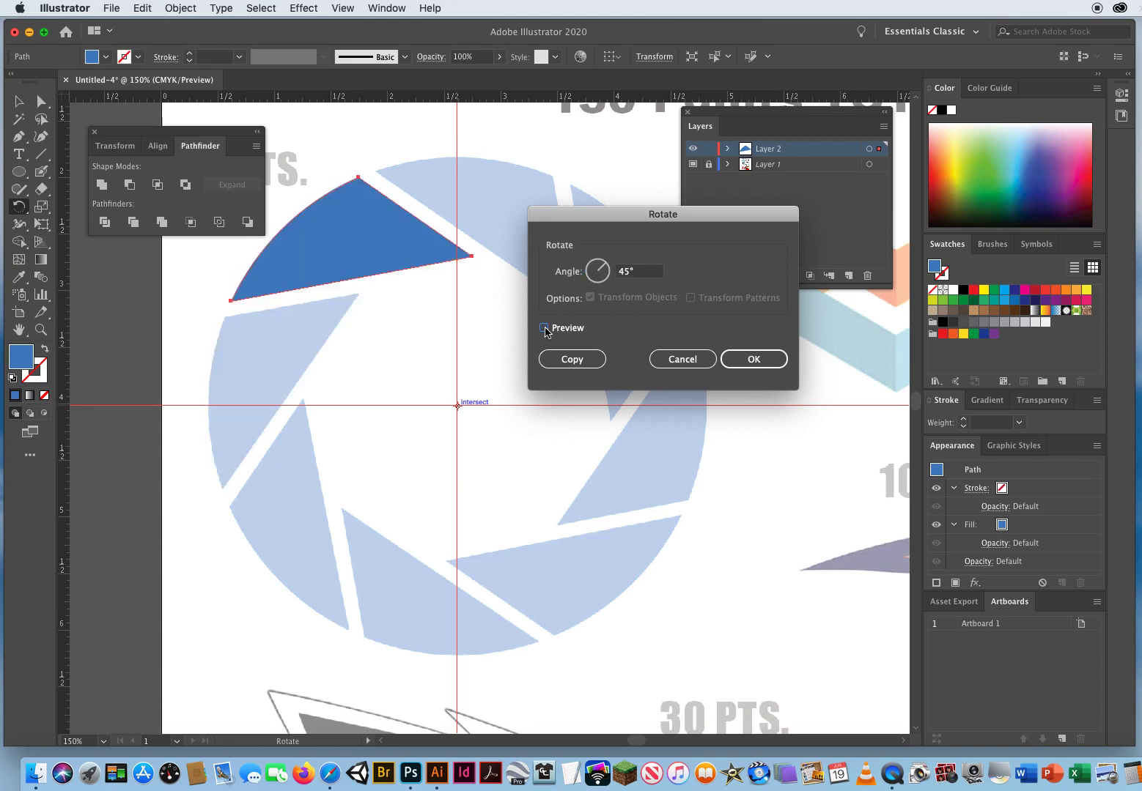
left_click(544, 329)
left_click(544, 328)
left_click(544, 328)
left_click(544, 329)
left_click(544, 328)
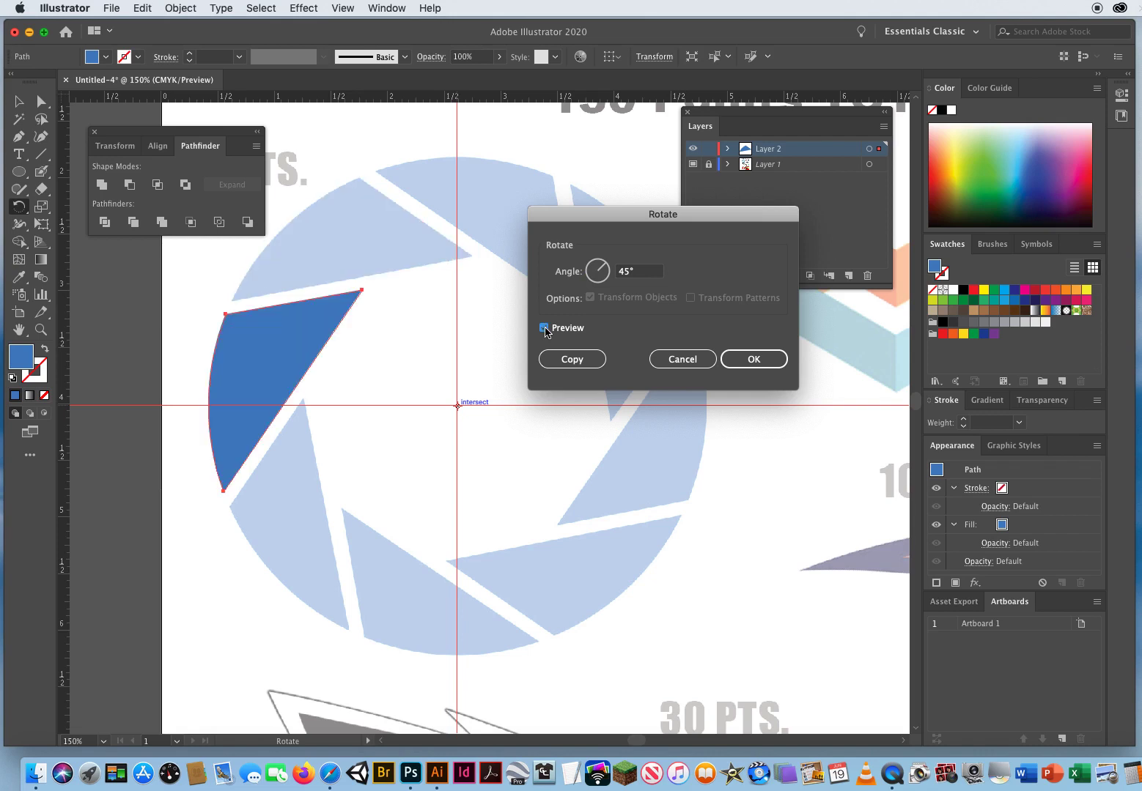
left_click(571, 360)
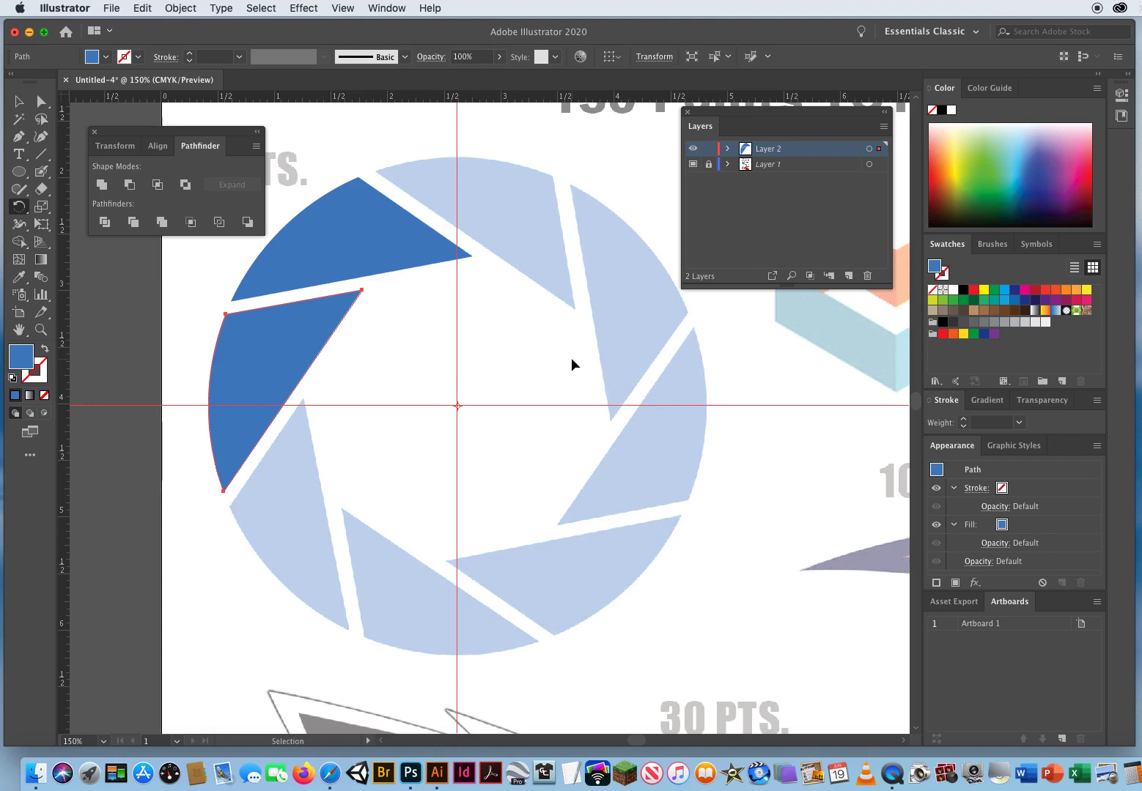
Step: Repeat the rotated-copy transformation six times to complete the ring of eight blades
key("super+d")
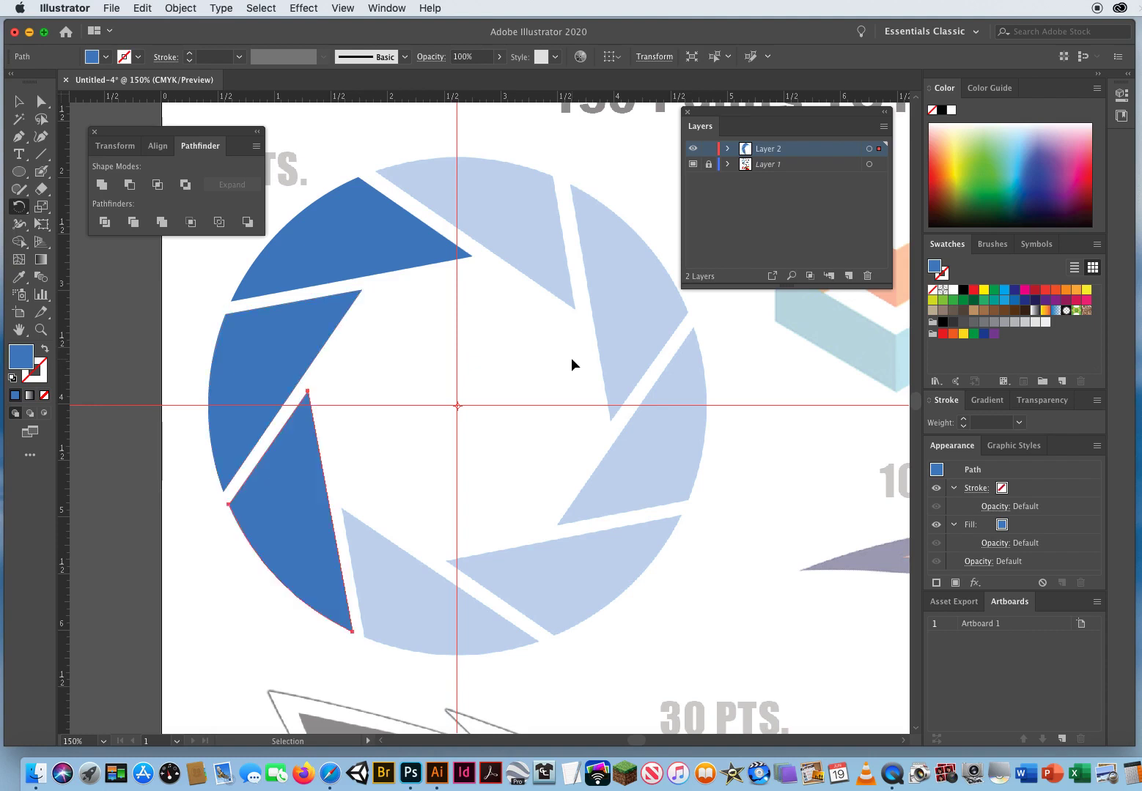
key("super+d")
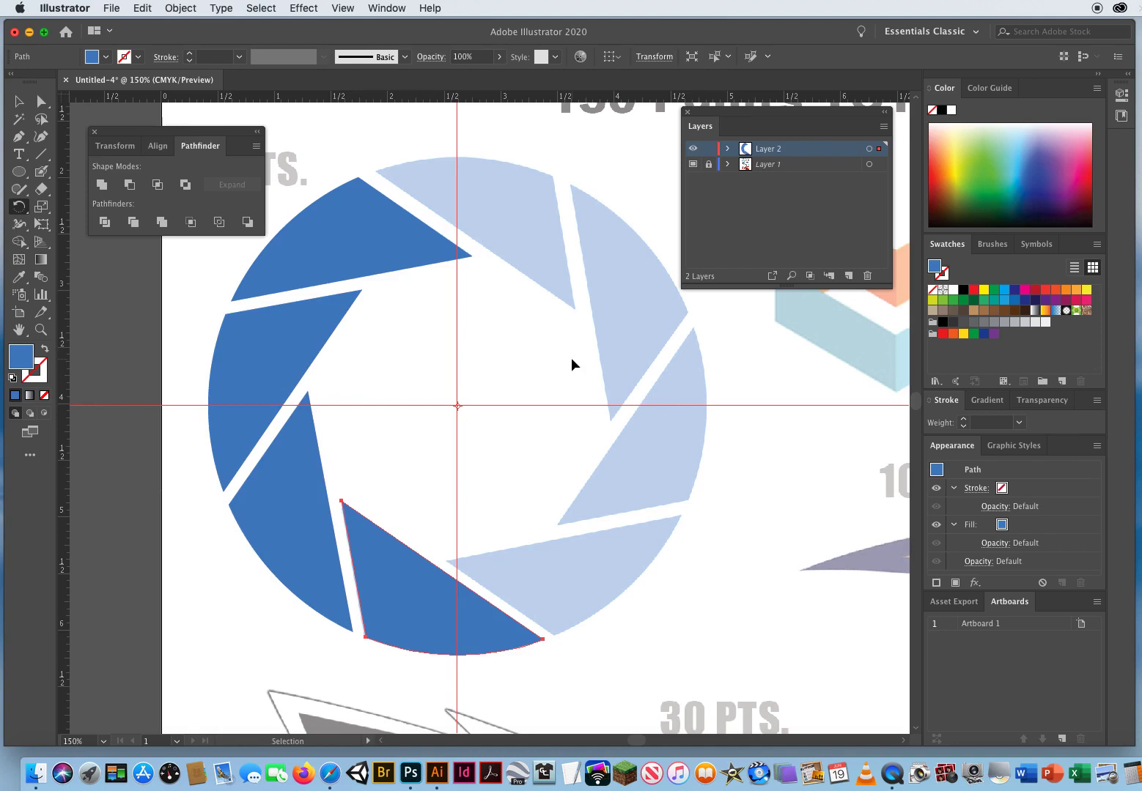
key("super+d")
key("super+d")
key("super+d")
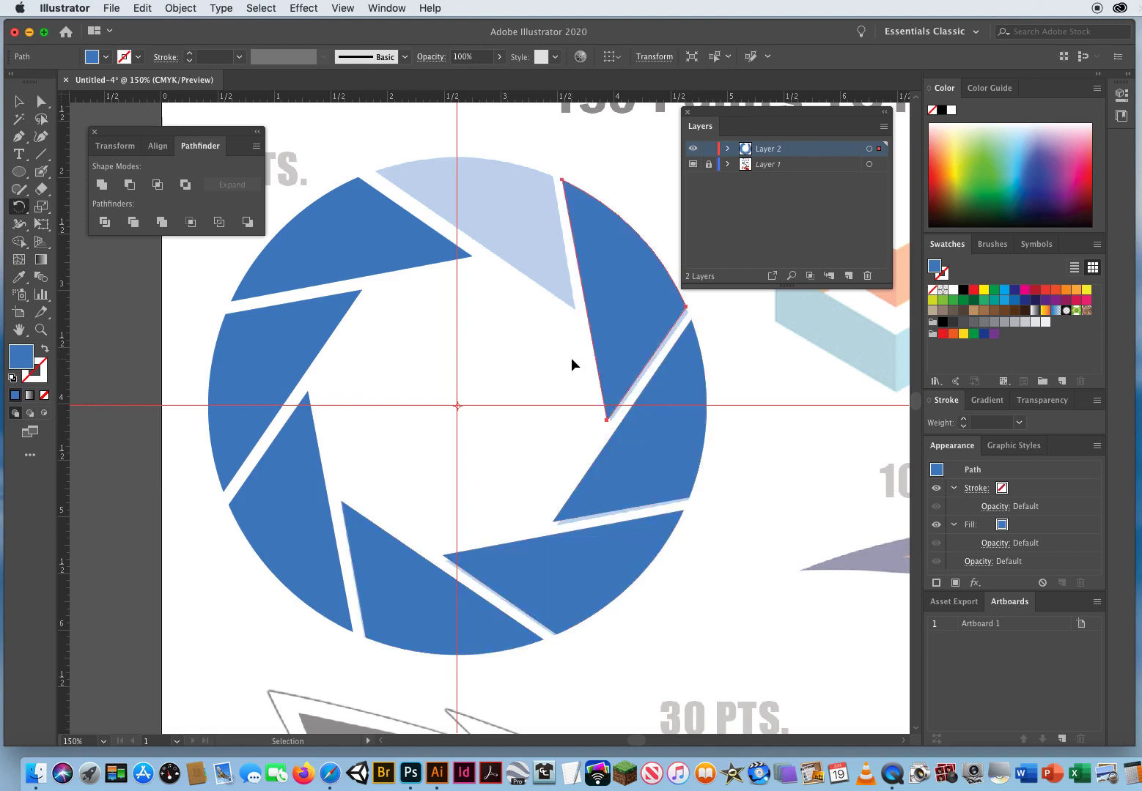
key("super+d")
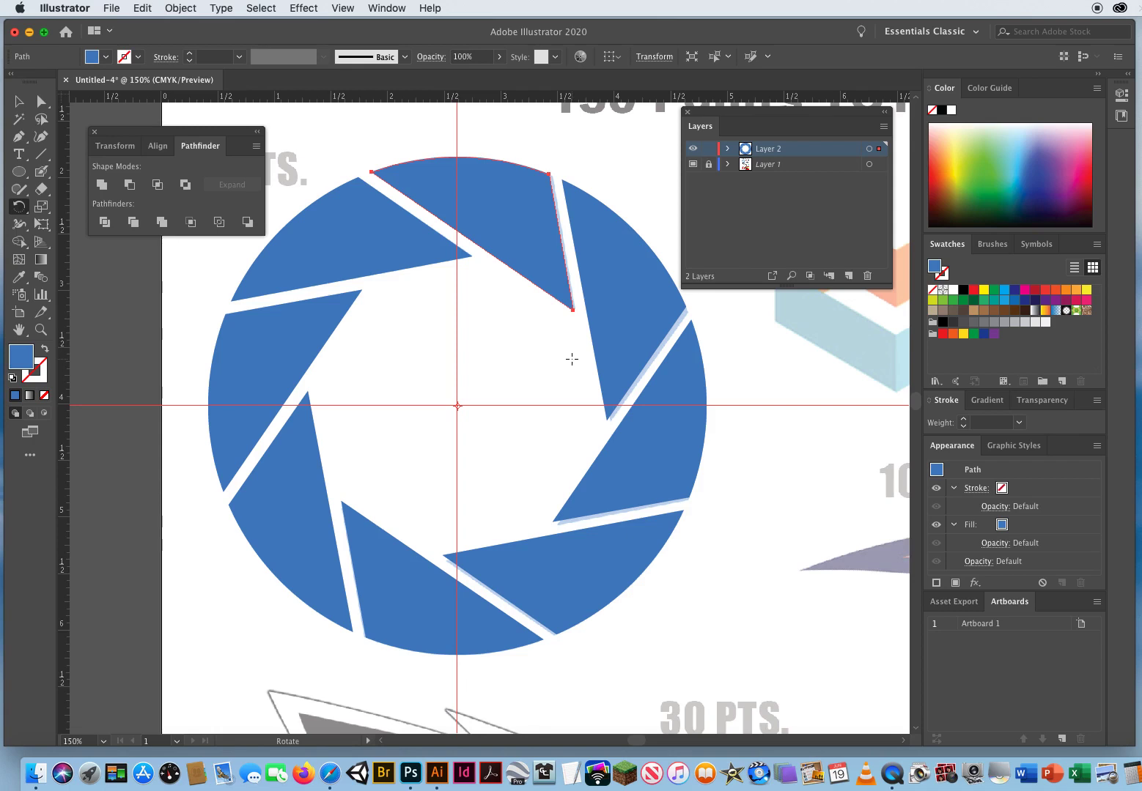
Step: Hide the template layer, deselect everything to inspect the aperture logo, and show the template again
left_click(19, 101)
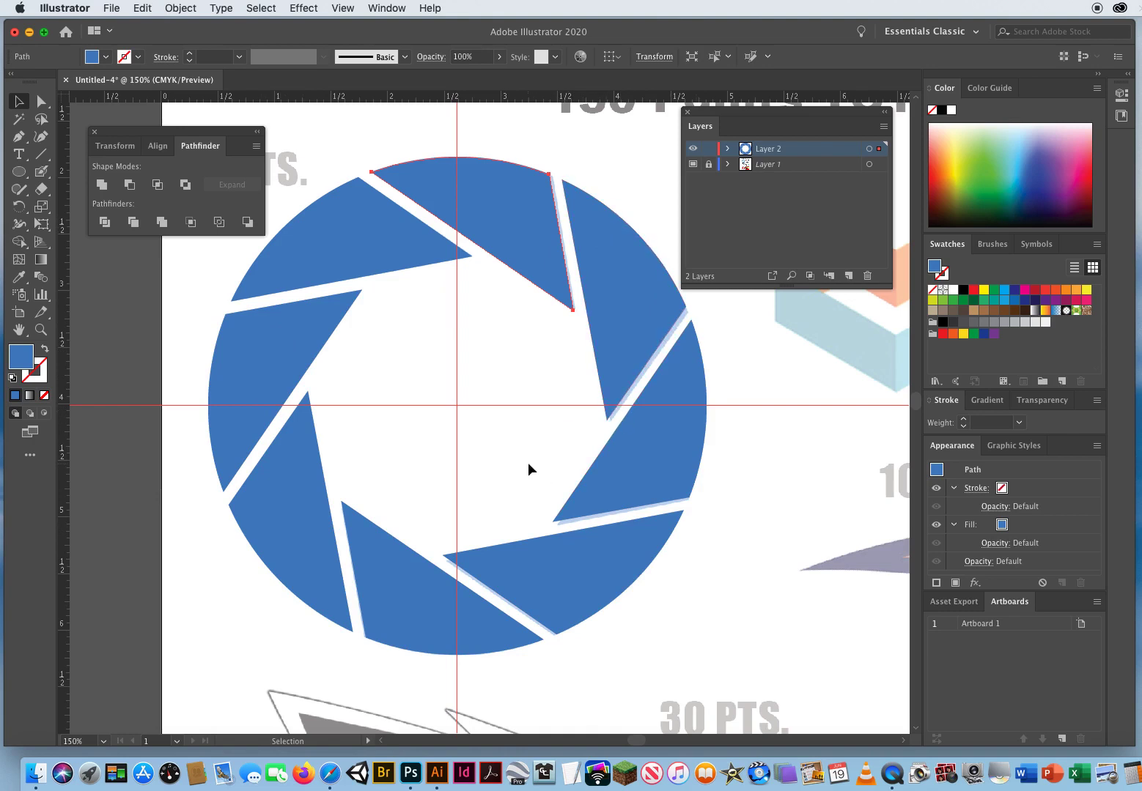
left_click(693, 163)
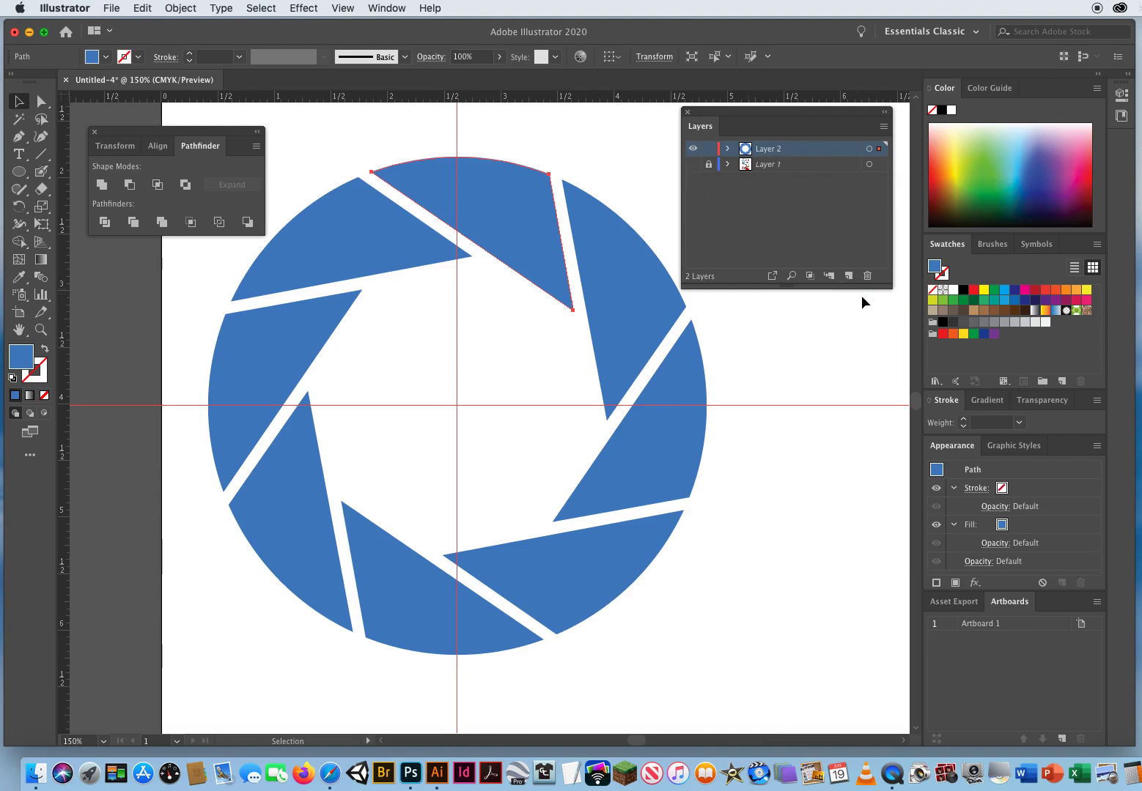
left_click(707, 348)
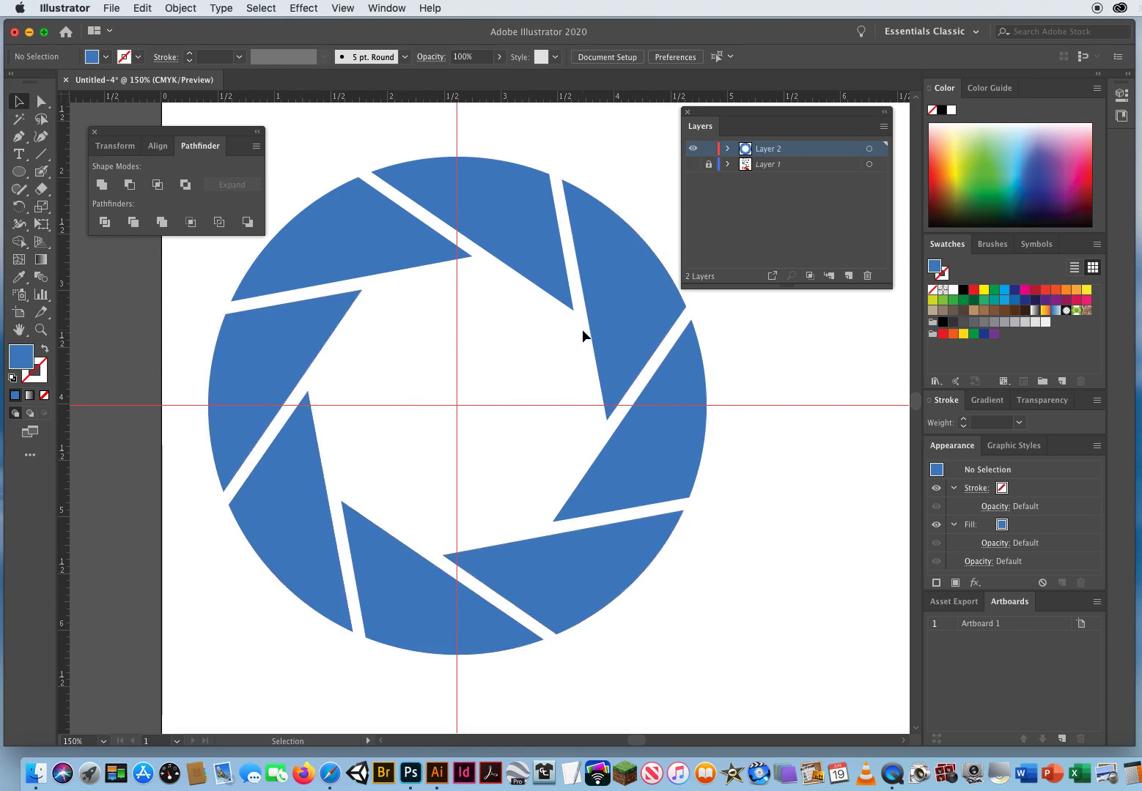
left_click(693, 164)
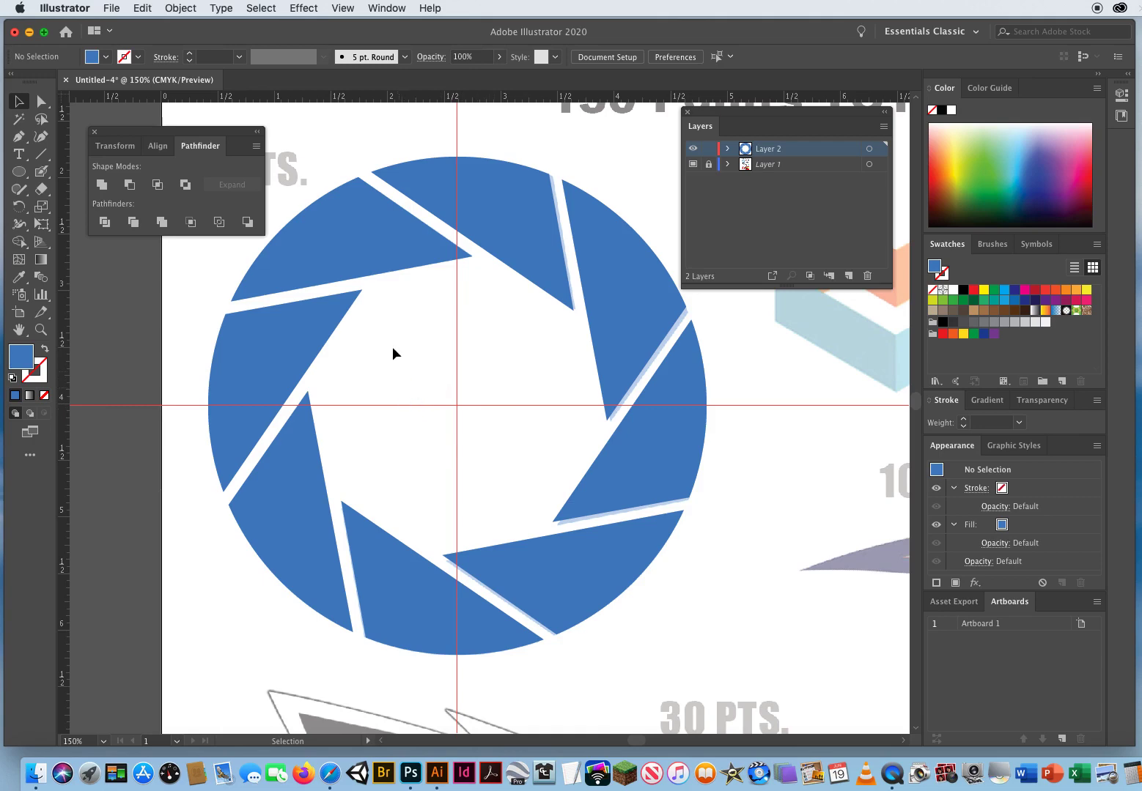
Step: Clear all ruler guides from the document
left_click(345, 9)
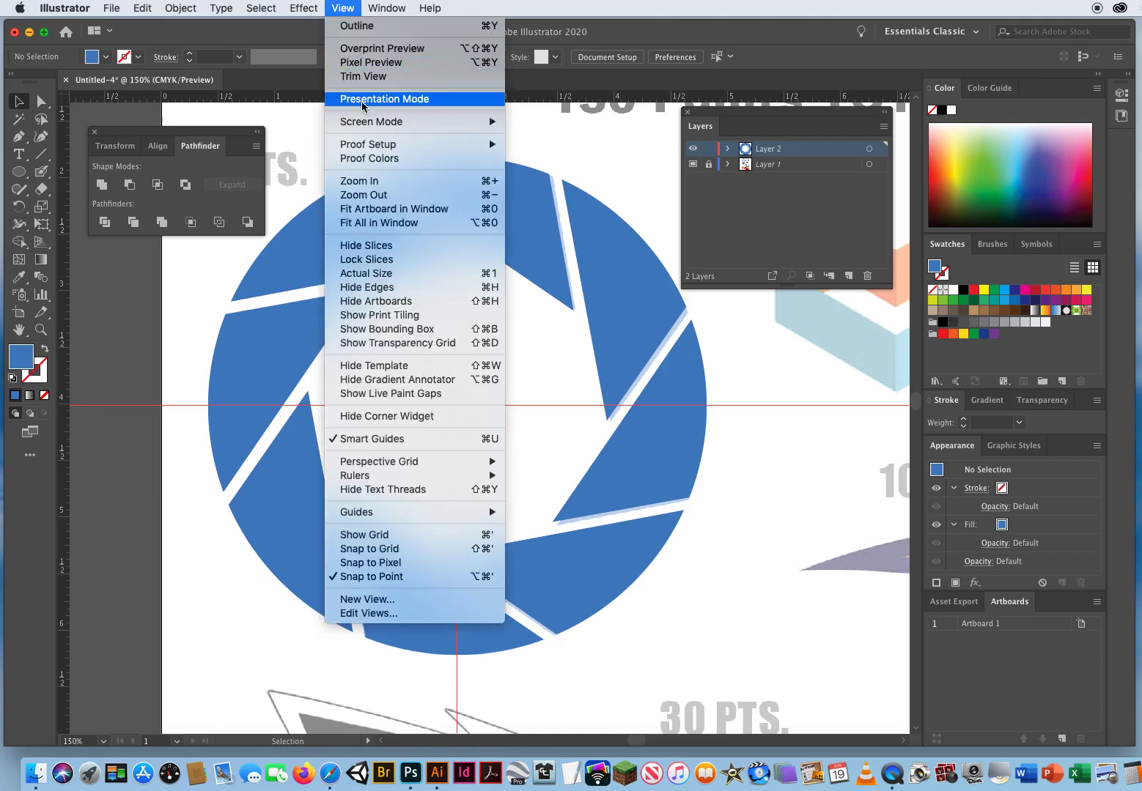
mouse_move(374, 513)
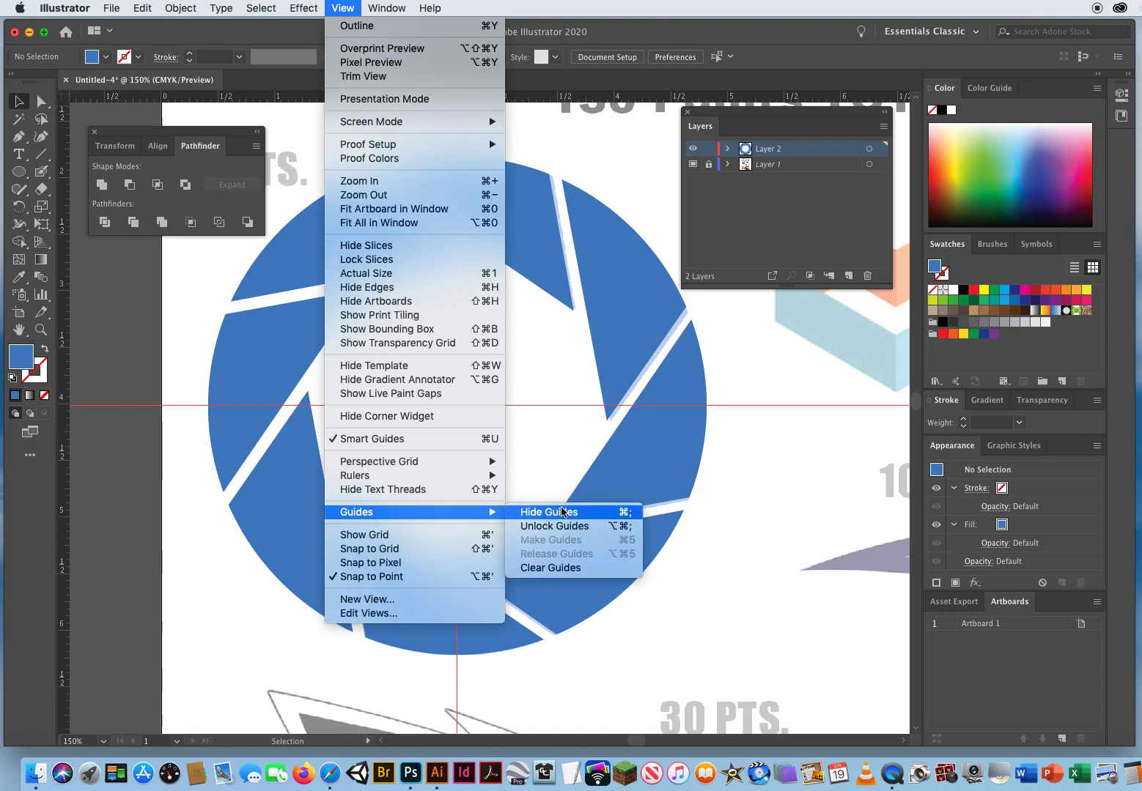
left_click(549, 568)
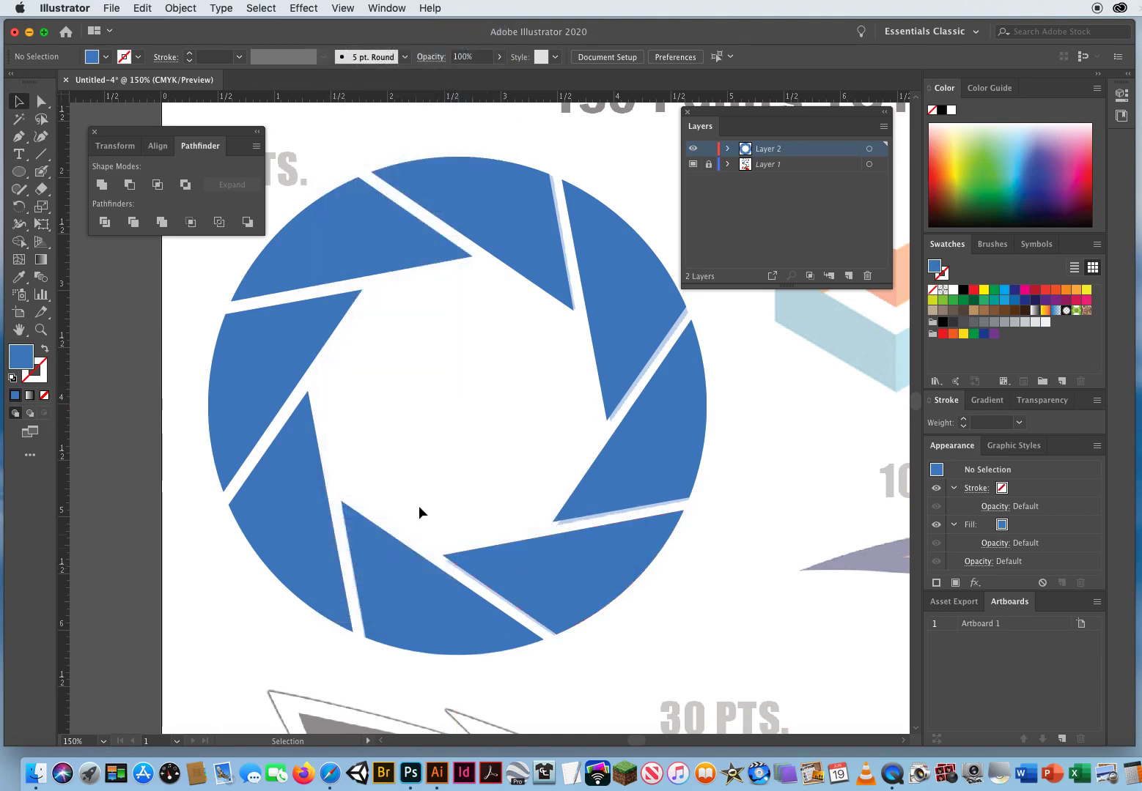
Step: Place a vertical ruler guide through the centre of the heart-shaped box logo
key("space")
left_click_drag(862, 385, 440, 444)
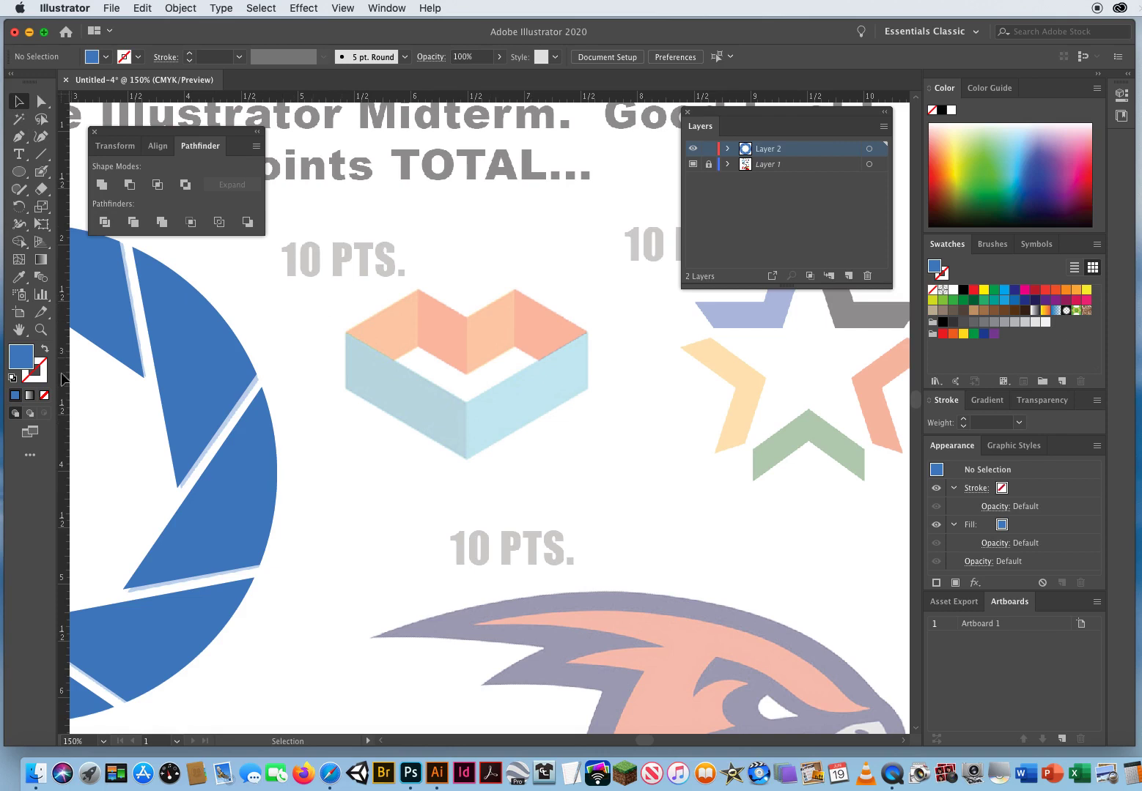
left_click_drag(62, 384, 308, 404)
left_click_drag(387, 419, 465, 419)
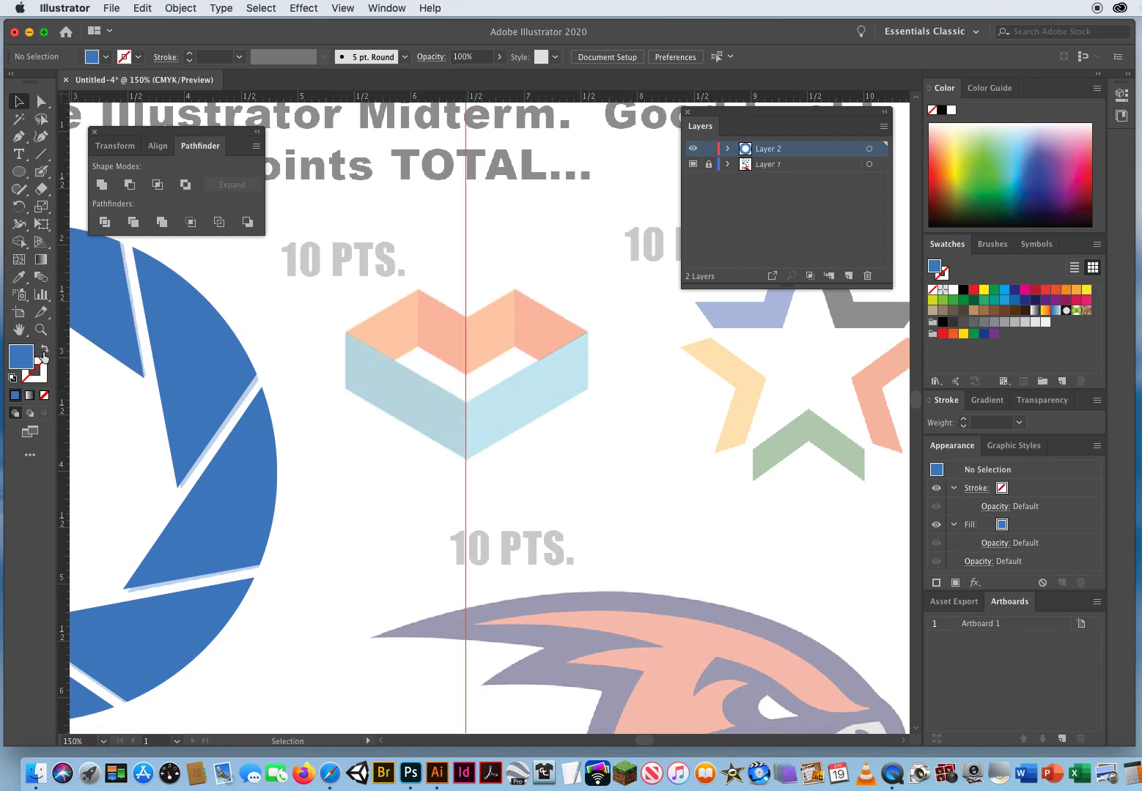
left_click(41, 329)
left_click(472, 402)
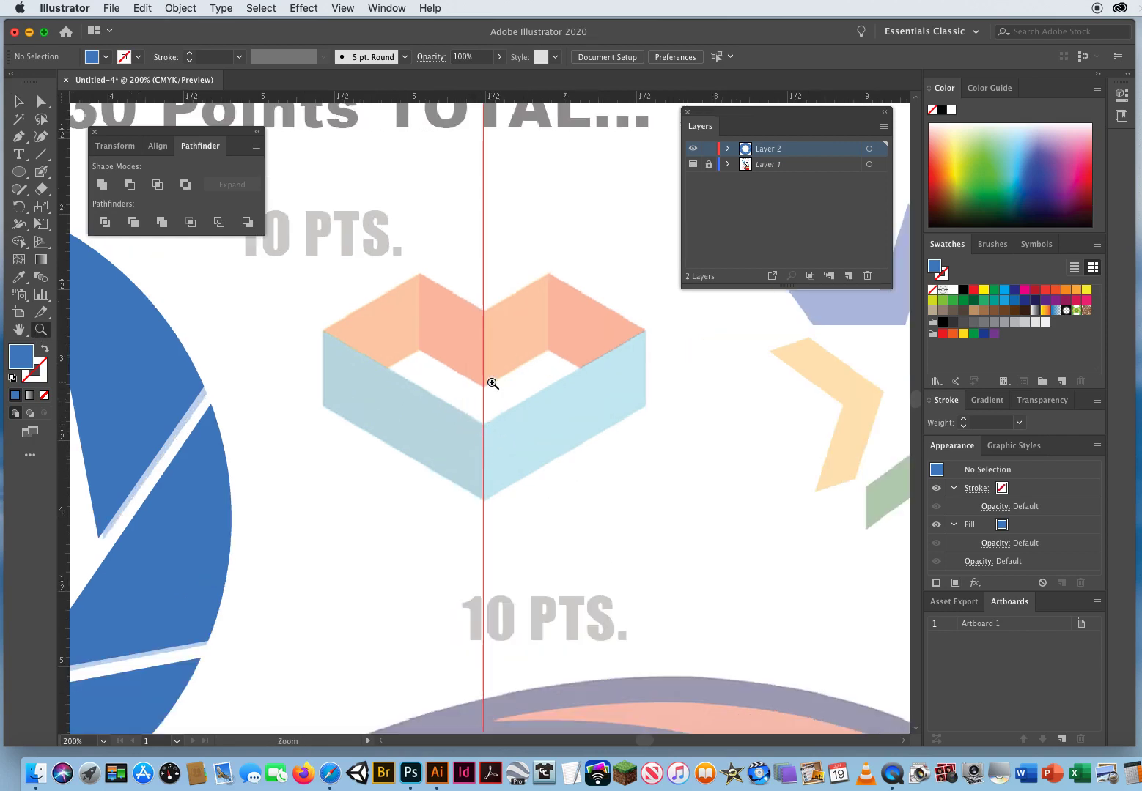
left_click(492, 384)
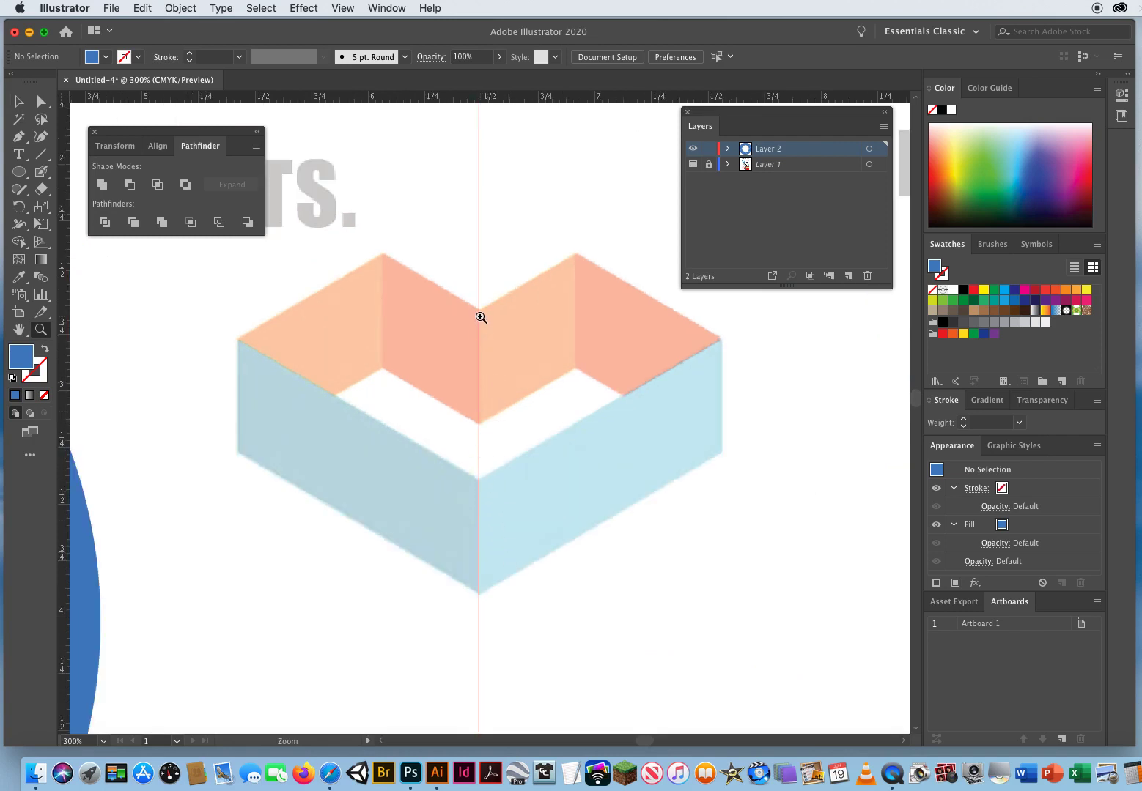
Step: Undo the ruler guide and place a new vertical one along the heart-shaped box's centre edge
left_click(147, 10)
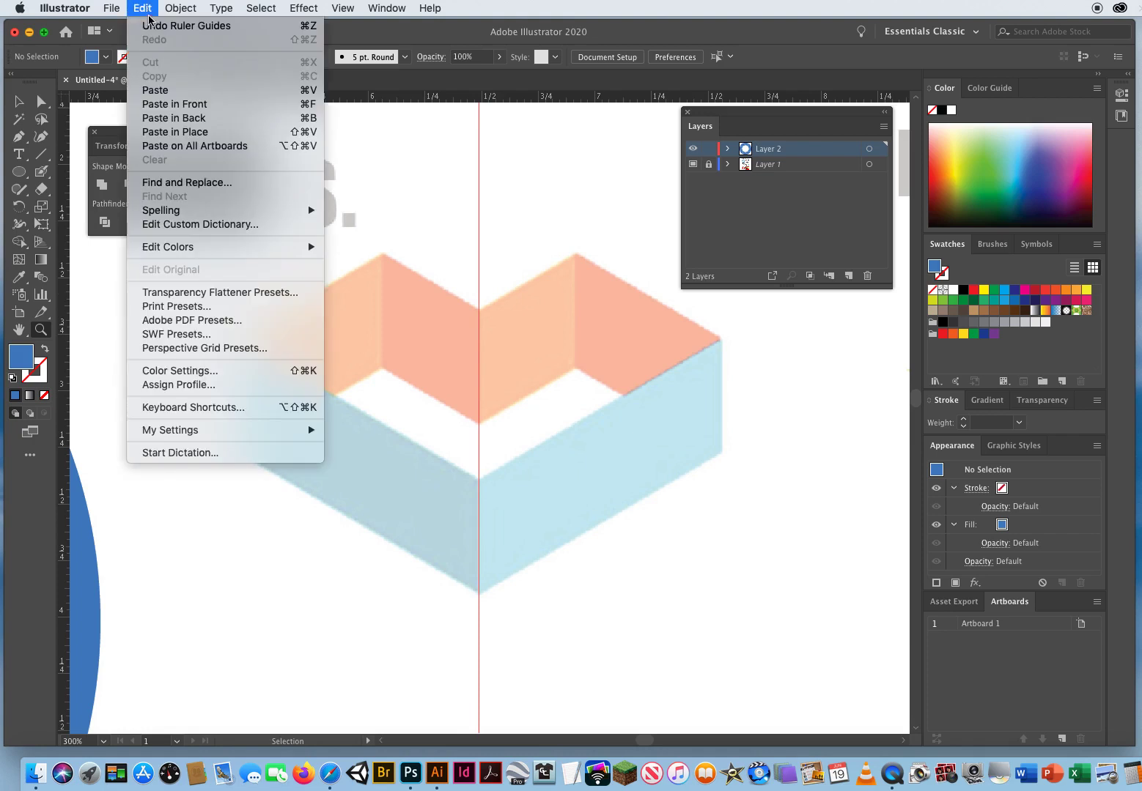
left_click(151, 26)
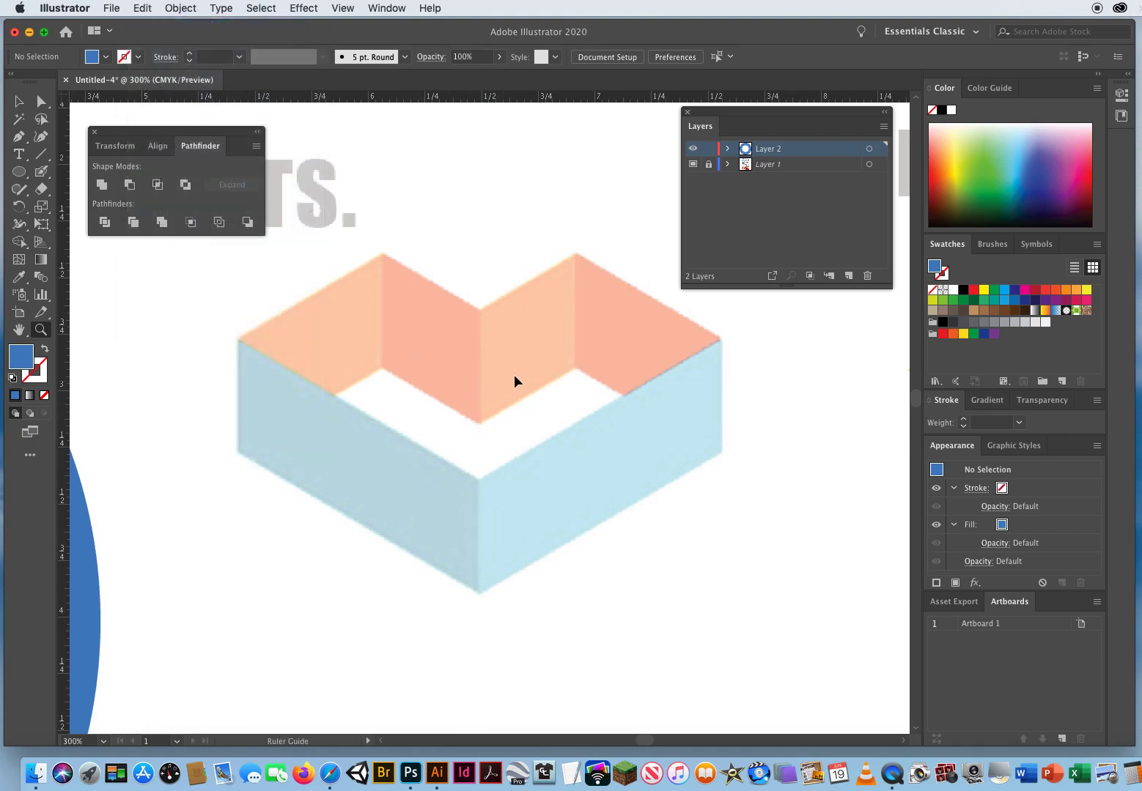
left_click_drag(513, 375, 478, 333)
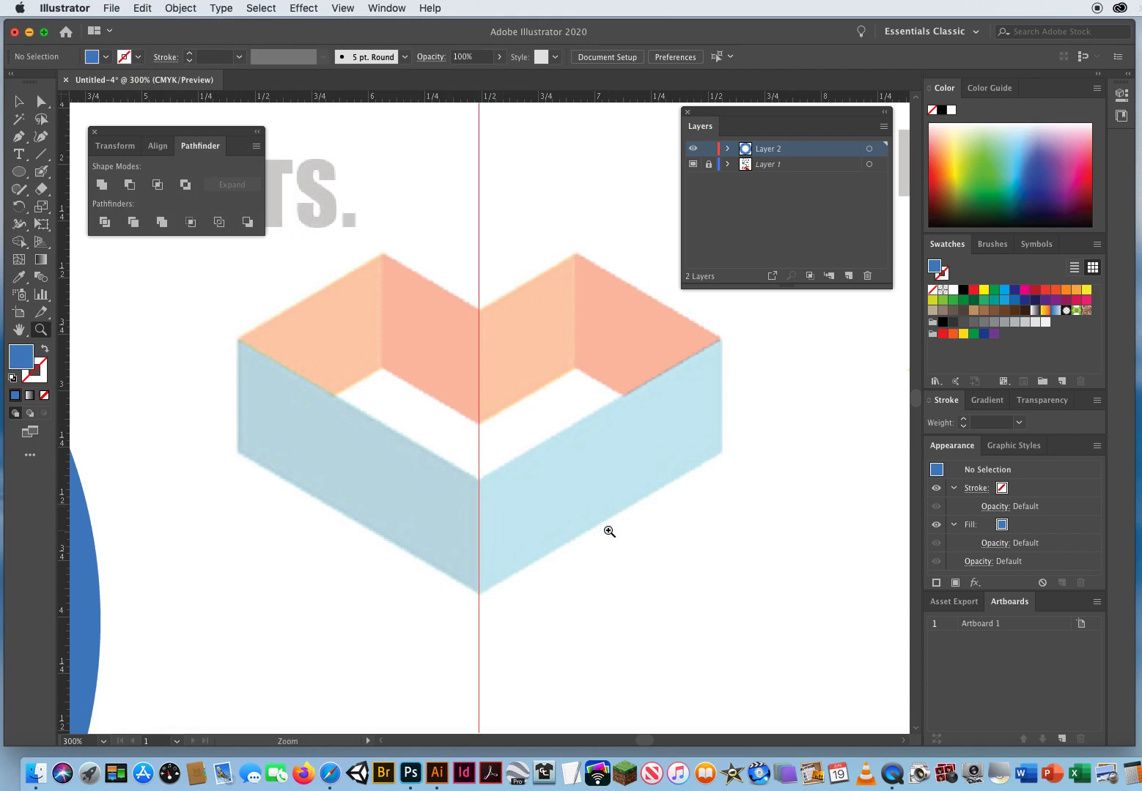
Step: Draw an unfilled rectangle with a 1 pt black stroke against the centre guide, matching the height of the heart's inner centre edge
left_click(18, 102)
key("d")
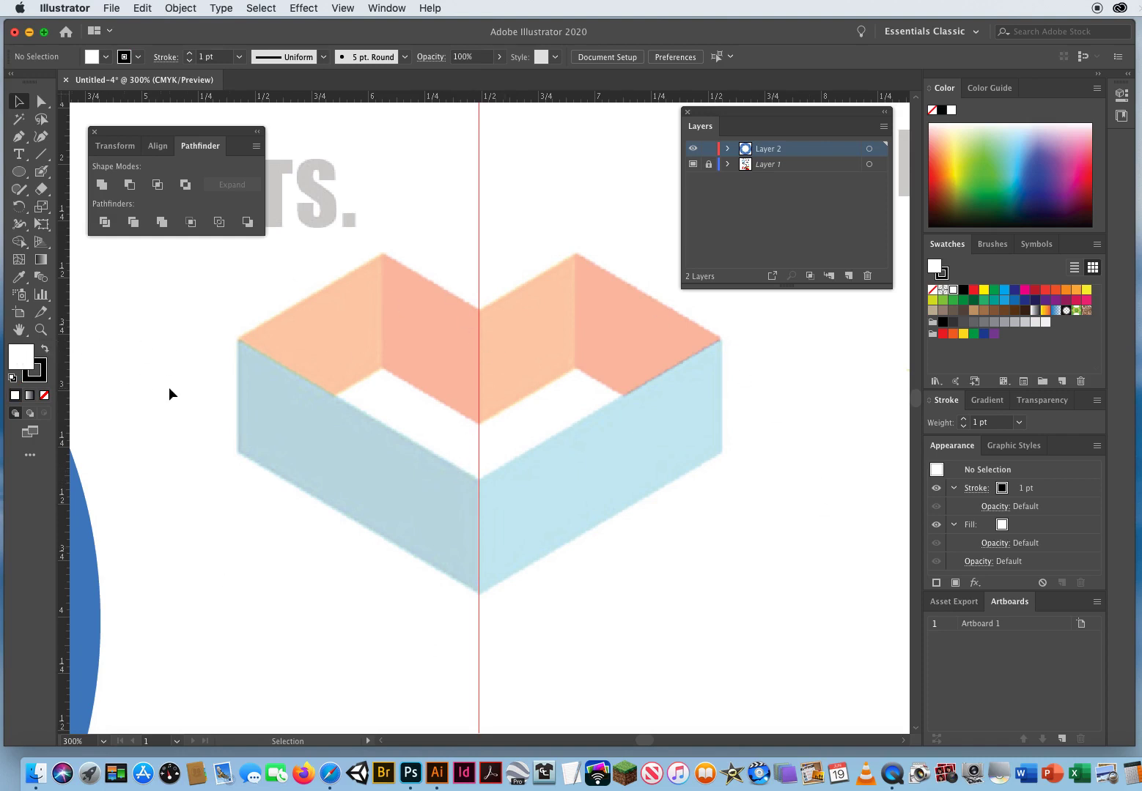
key("slash")
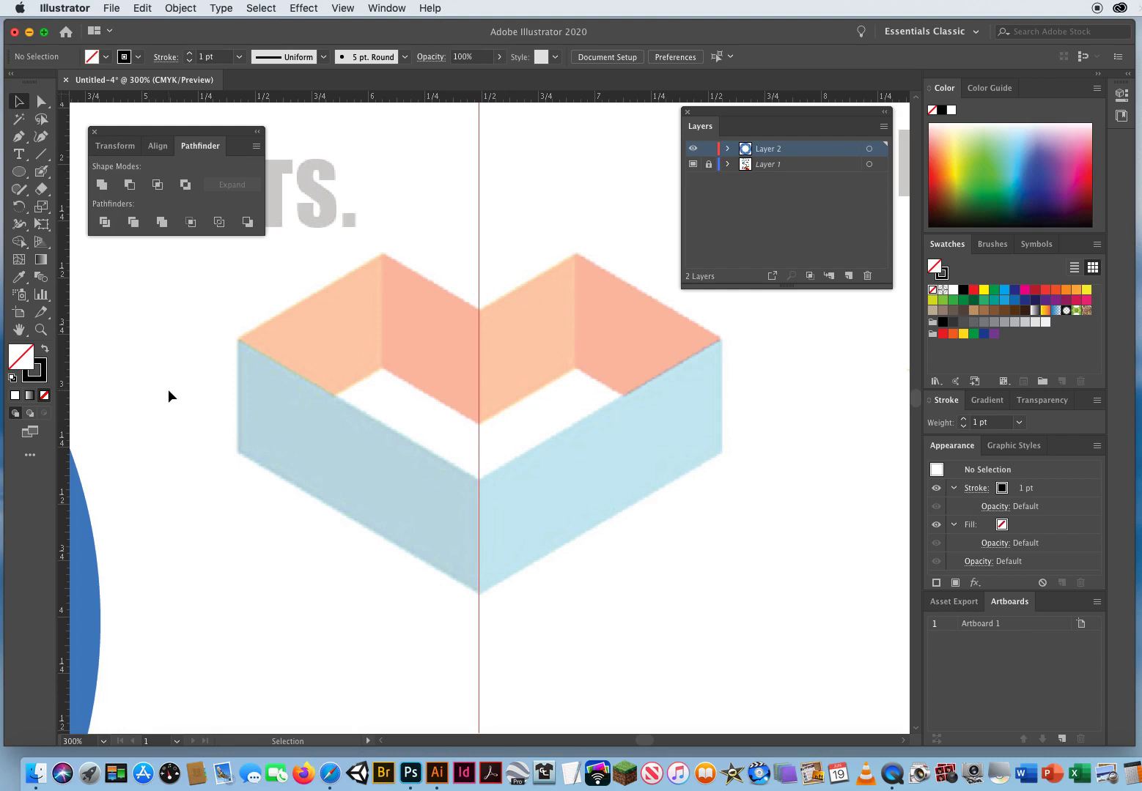
left_click(18, 172)
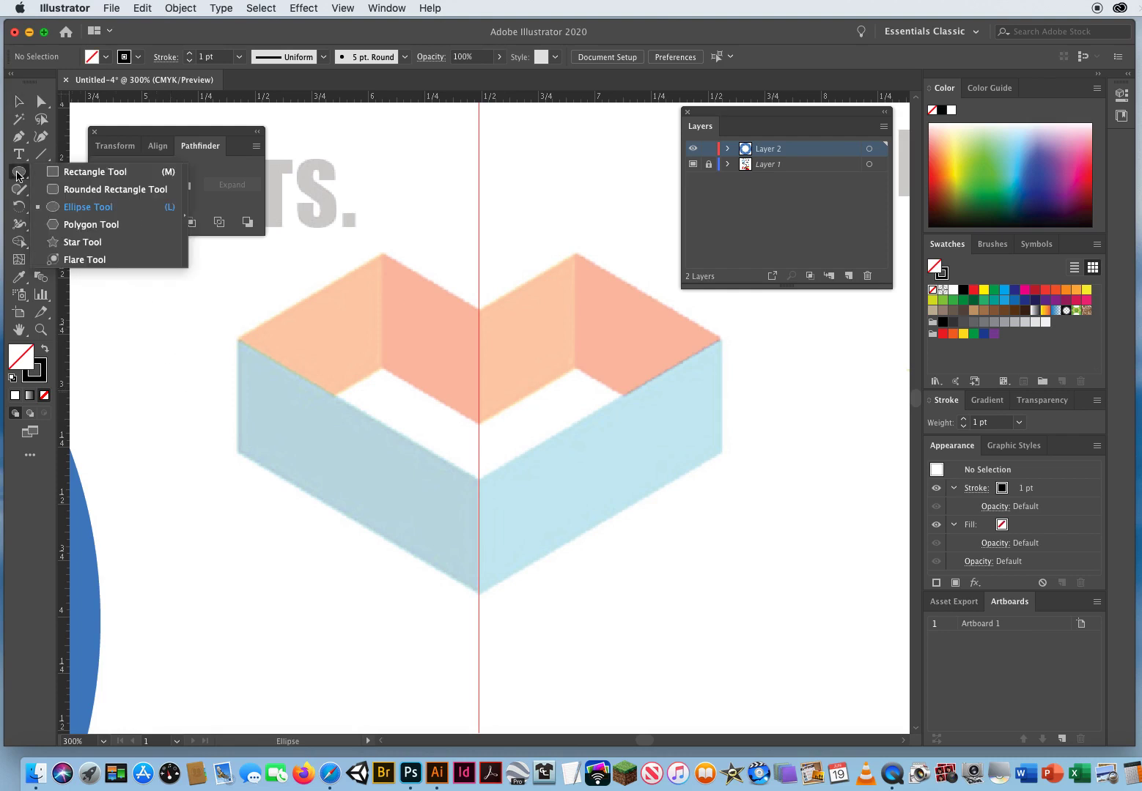
left_click(85, 173)
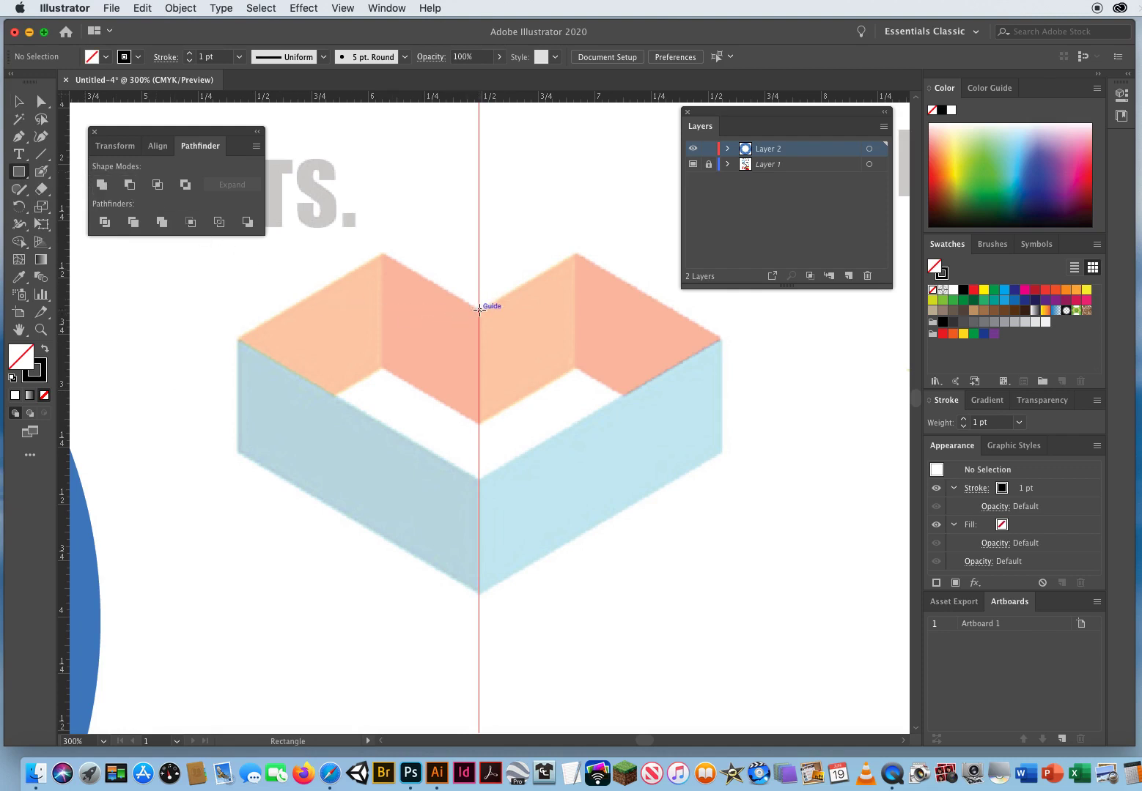
left_click_drag(480, 309, 431, 423)
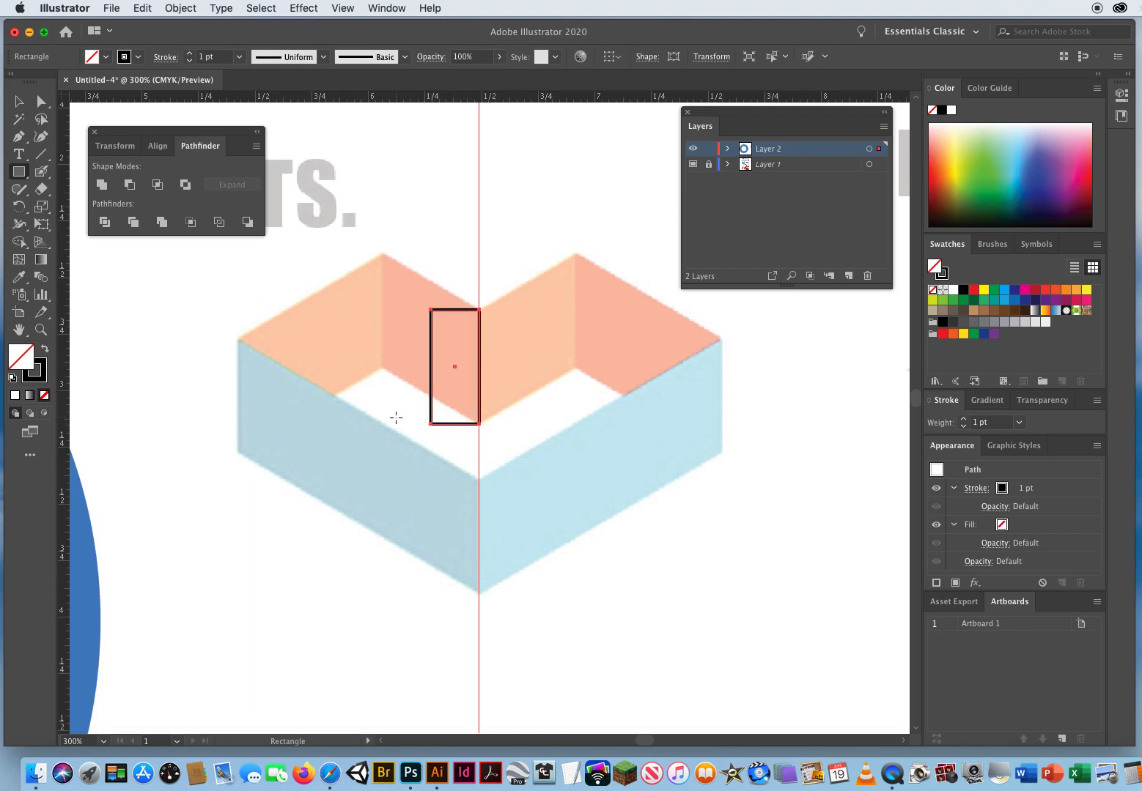
Step: Move the rectangle's left edge to the heart box's left back corner so the shape slants to match the inner pink panel
left_click(41, 101)
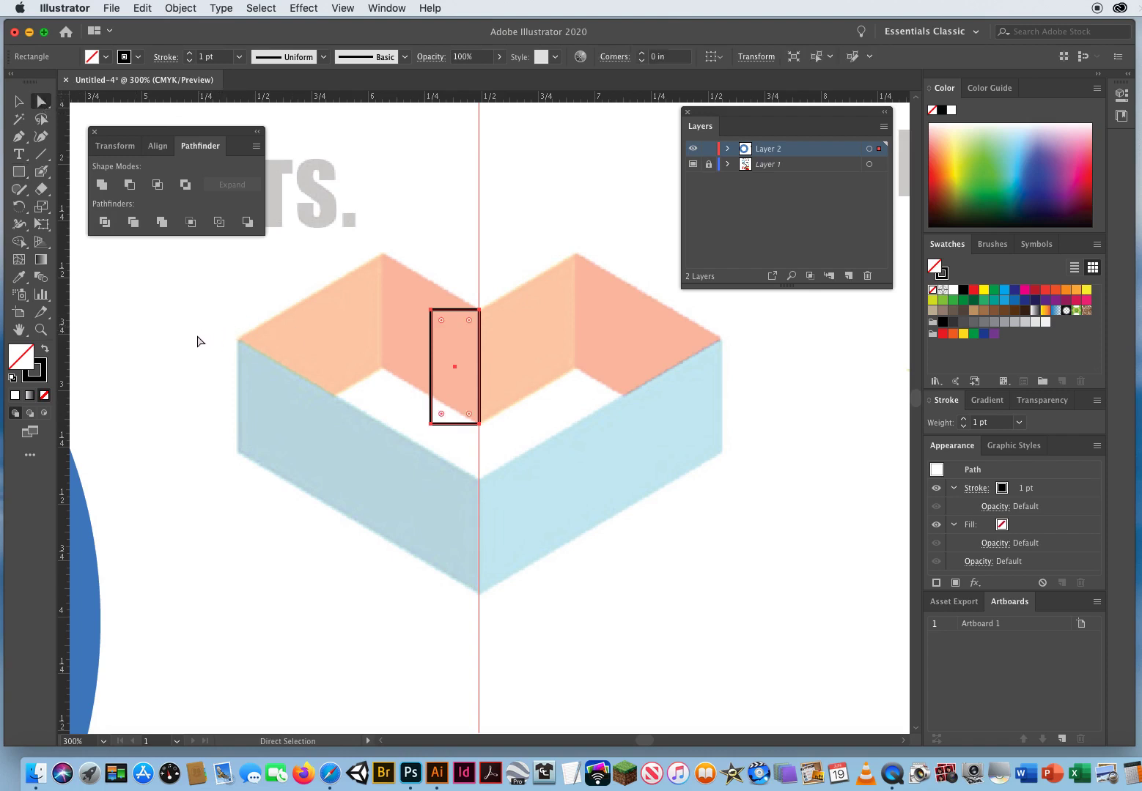
left_click(166, 388)
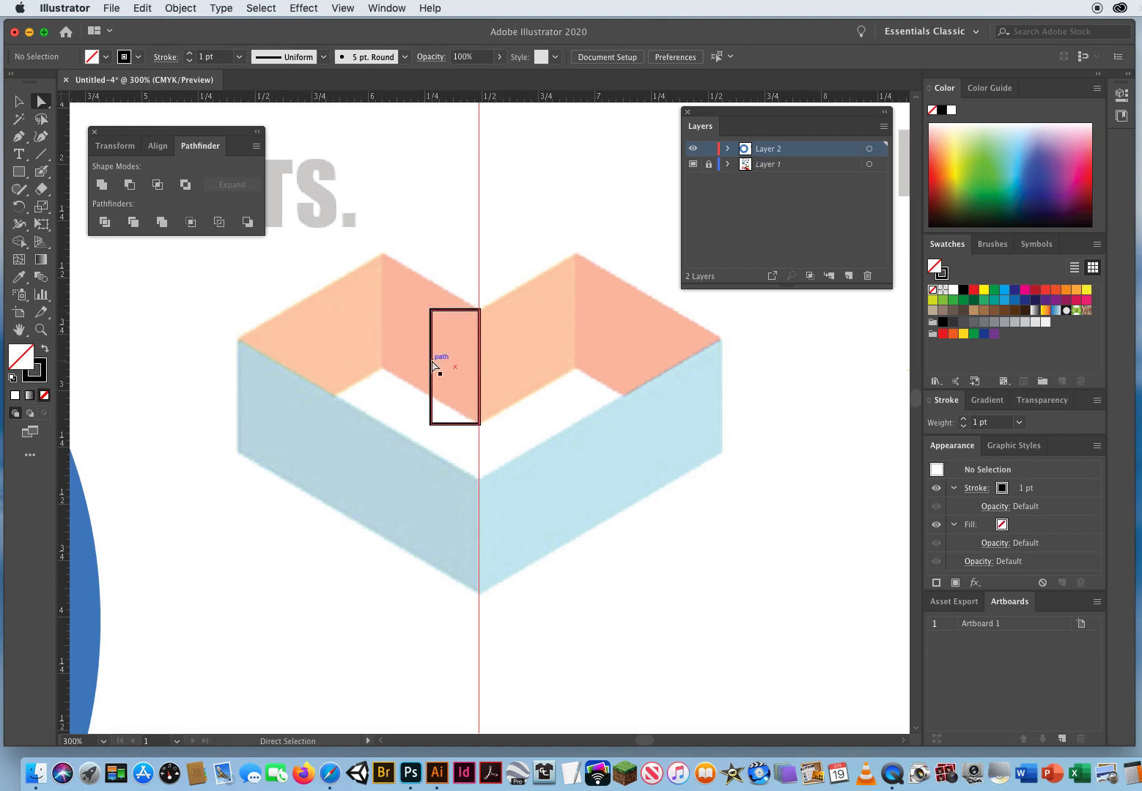
left_click_drag(432, 364, 382, 303)
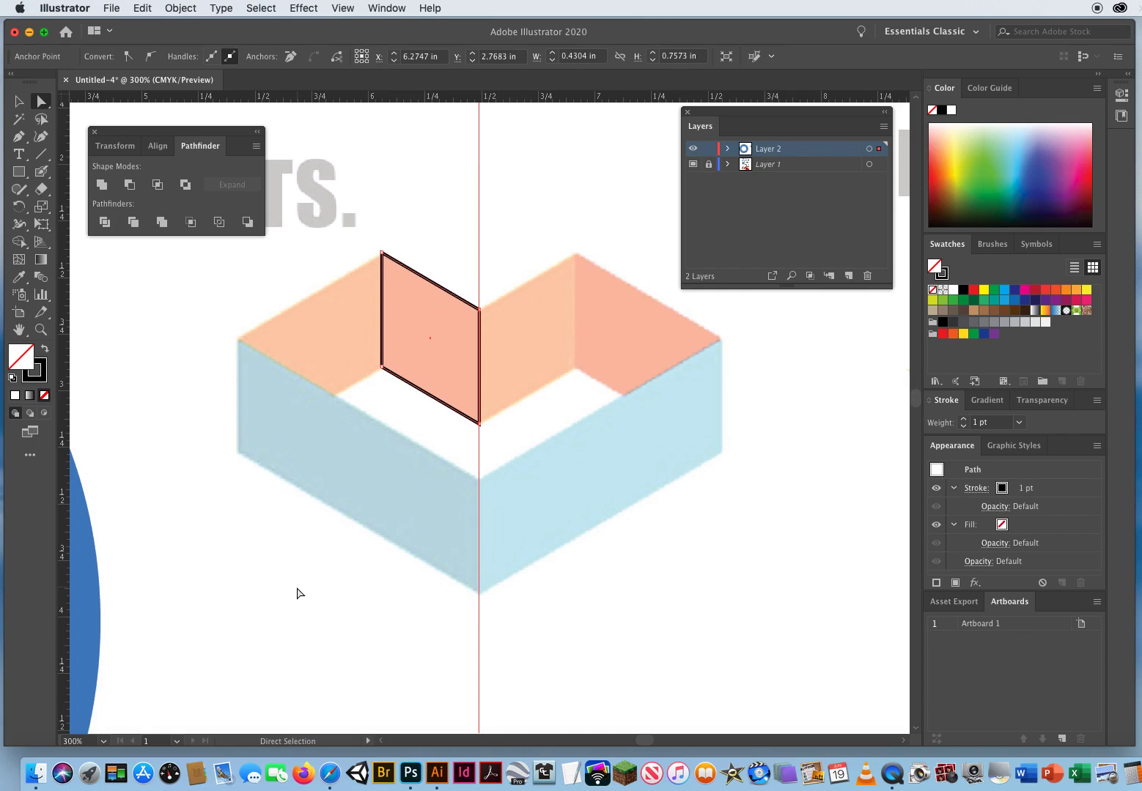
Step: Duplicate the slanted panel in place with a 100% uniform scaled copy
left_click(18, 101)
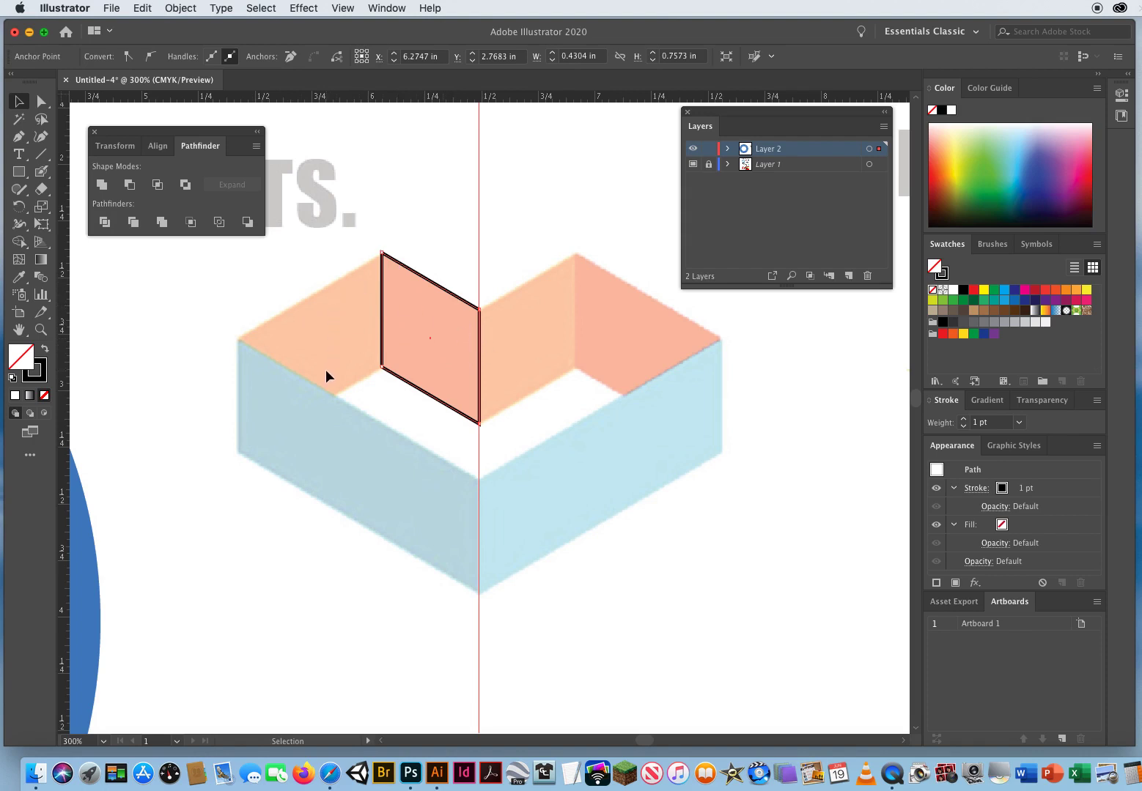
left_click_drag(350, 207, 533, 450)
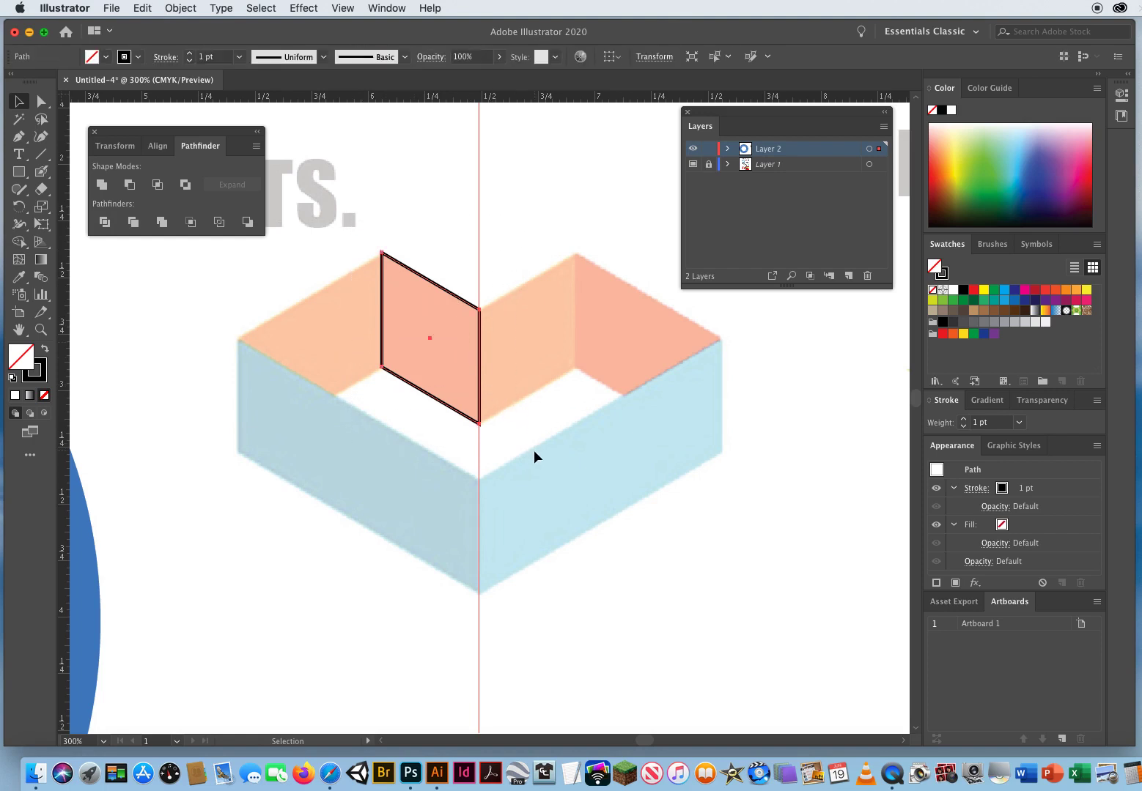
double_click(42, 210)
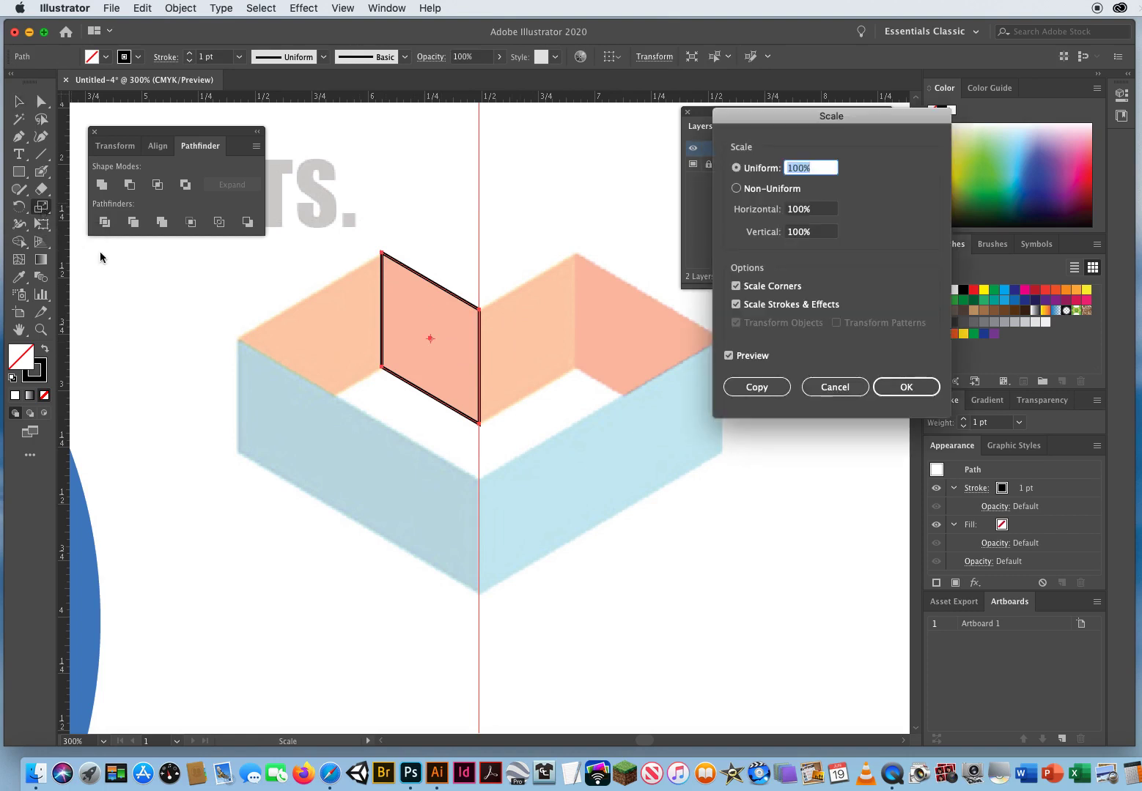
left_click_drag(795, 117, 608, 221)
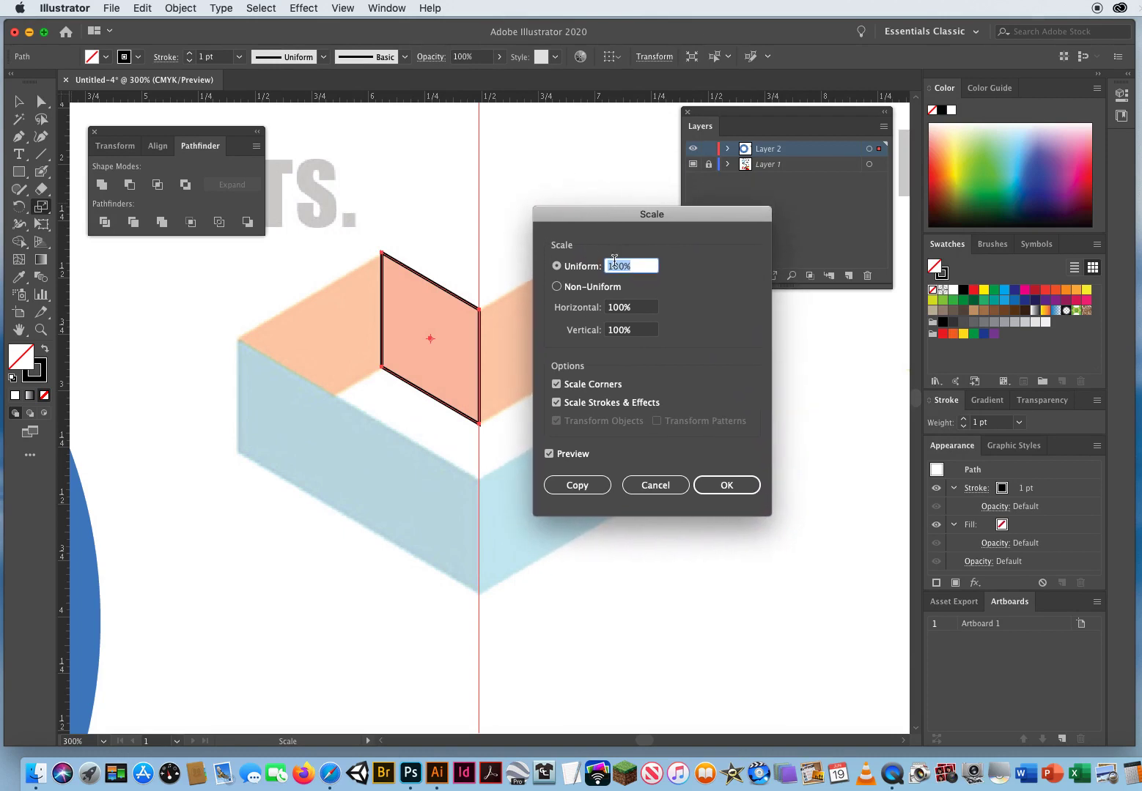
left_click_drag(648, 267, 576, 269)
left_click(579, 486)
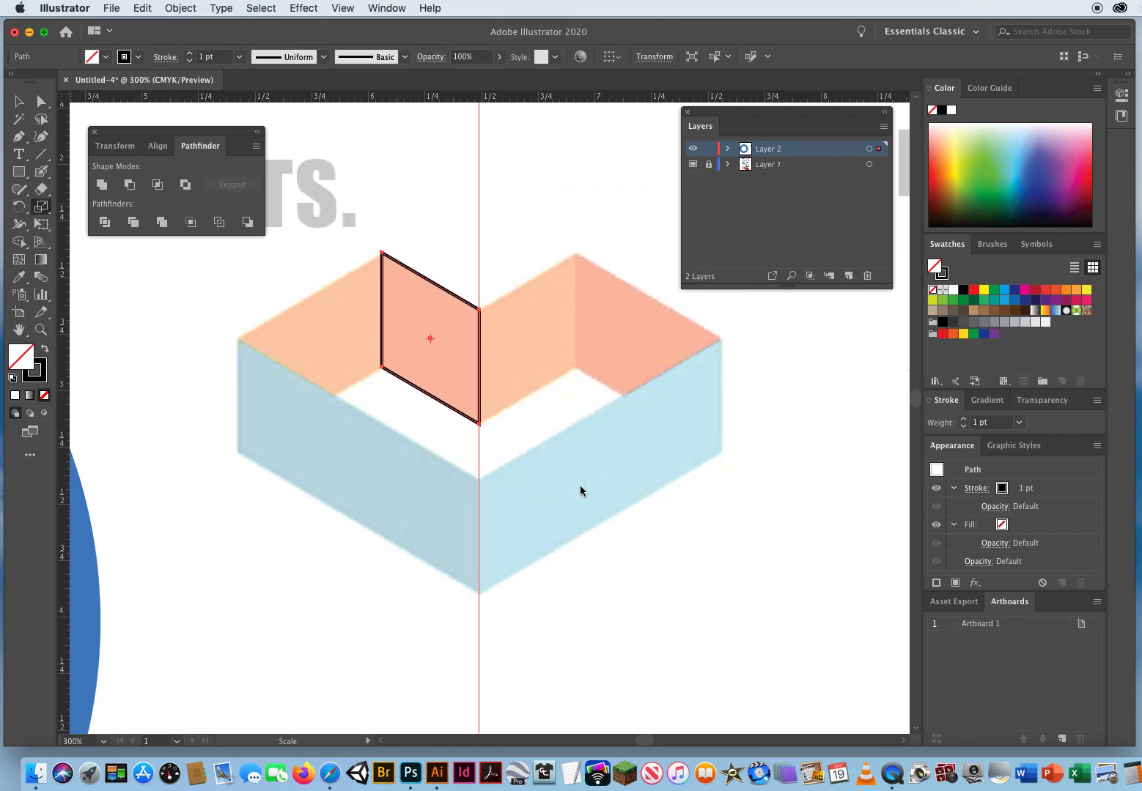
Step: Move the copied panel's guide-side edge to the heart box's far left edge, outlining the left light-orange panel
left_click(19, 102)
left_click(566, 180)
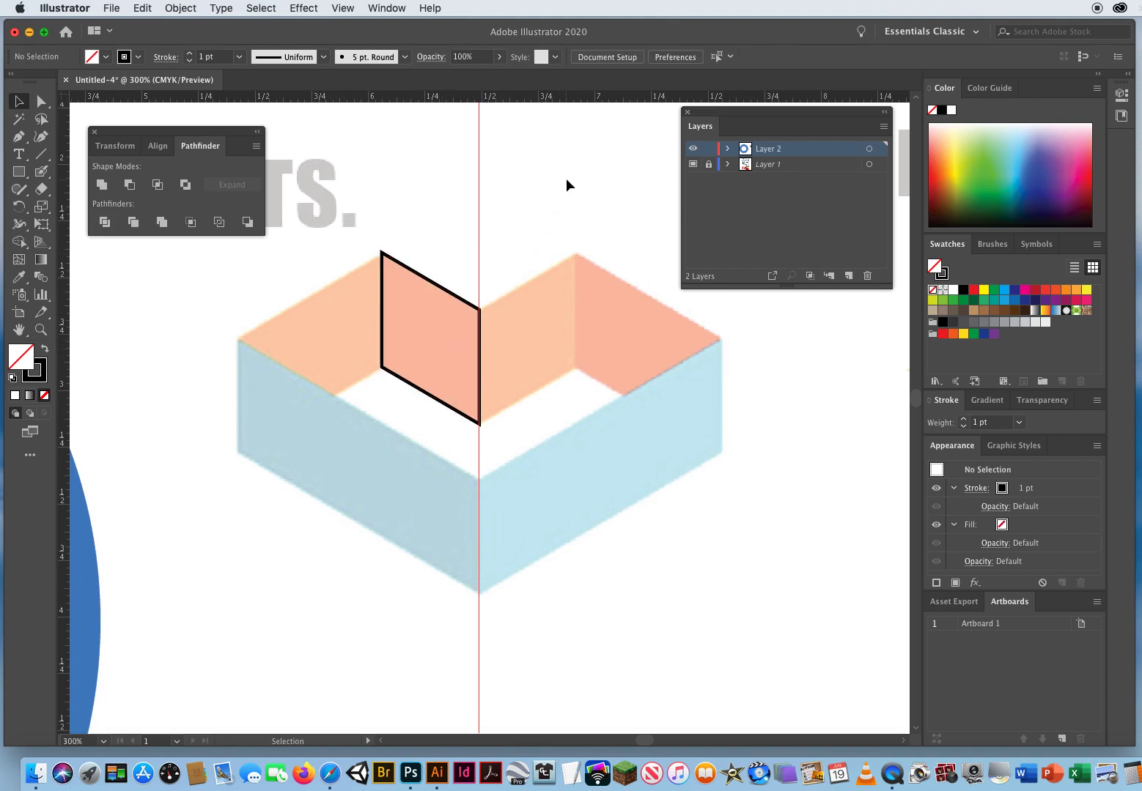
left_click(41, 105)
left_click(481, 368)
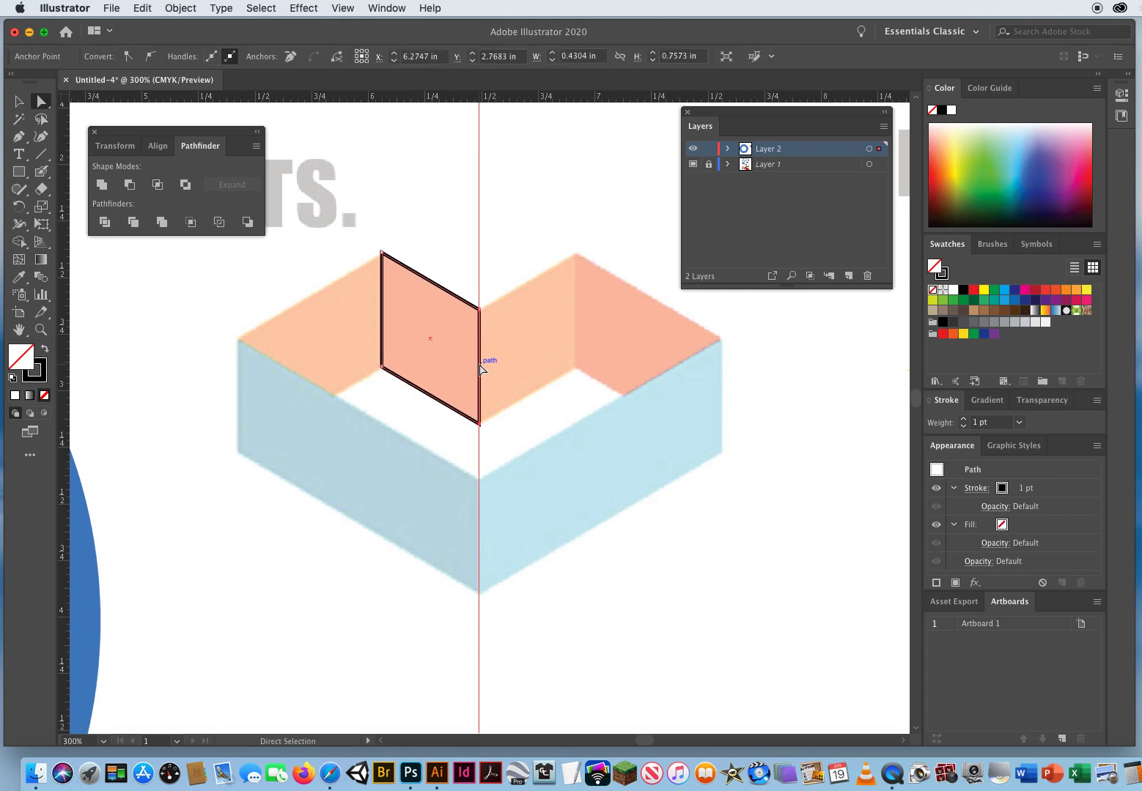
left_click_drag(481, 368, 239, 397)
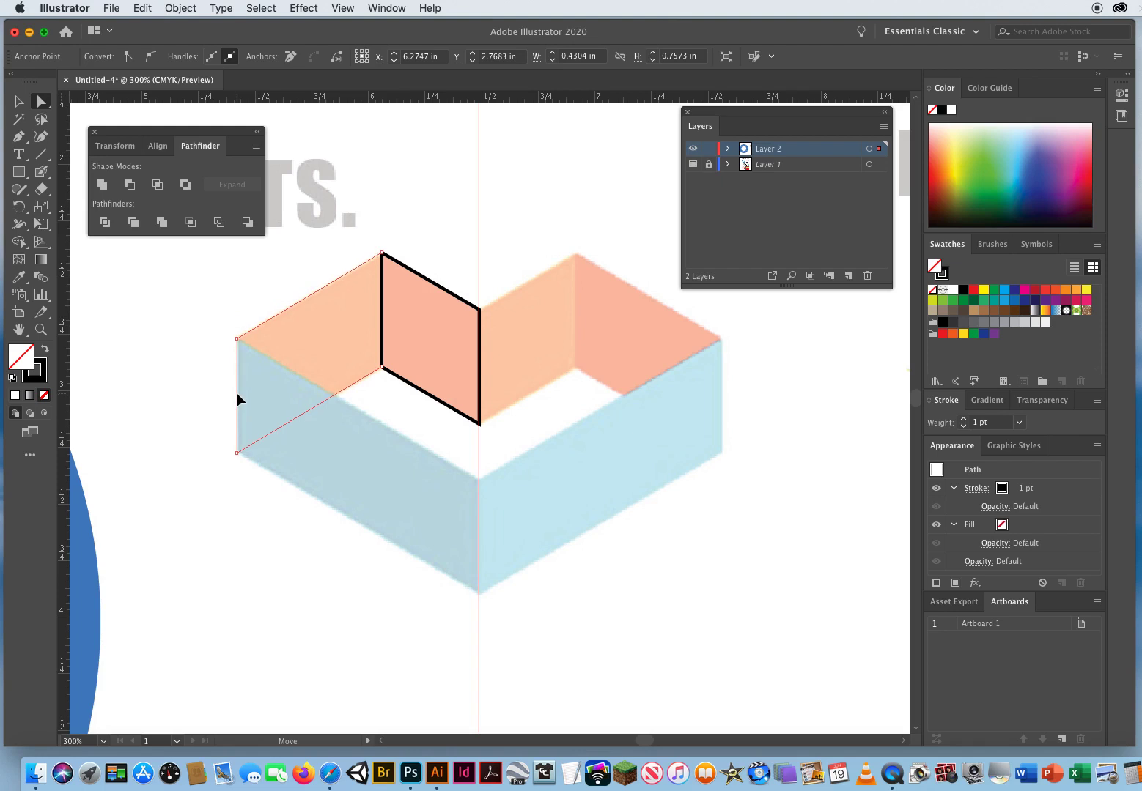
left_click_drag(236, 392, 239, 394)
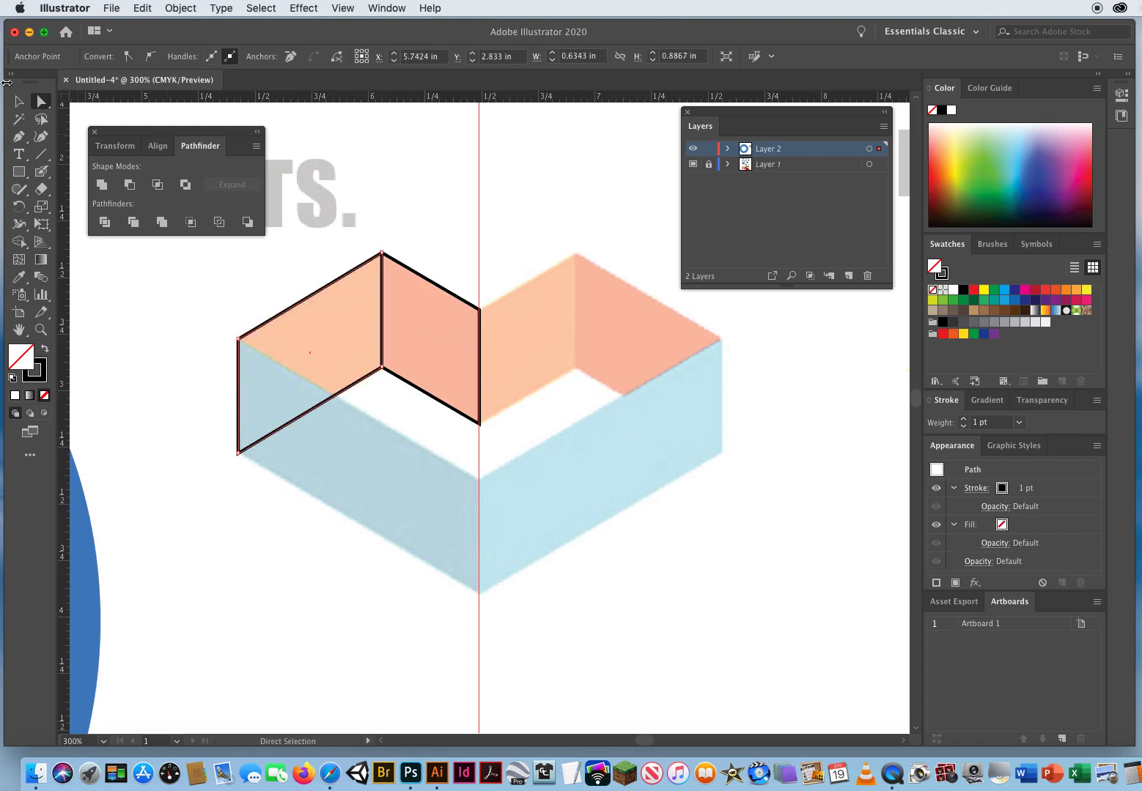
Step: Duplicate the left light-orange panel outline in place with a 100% uniform scaled copy
left_click(19, 101)
left_click(240, 504)
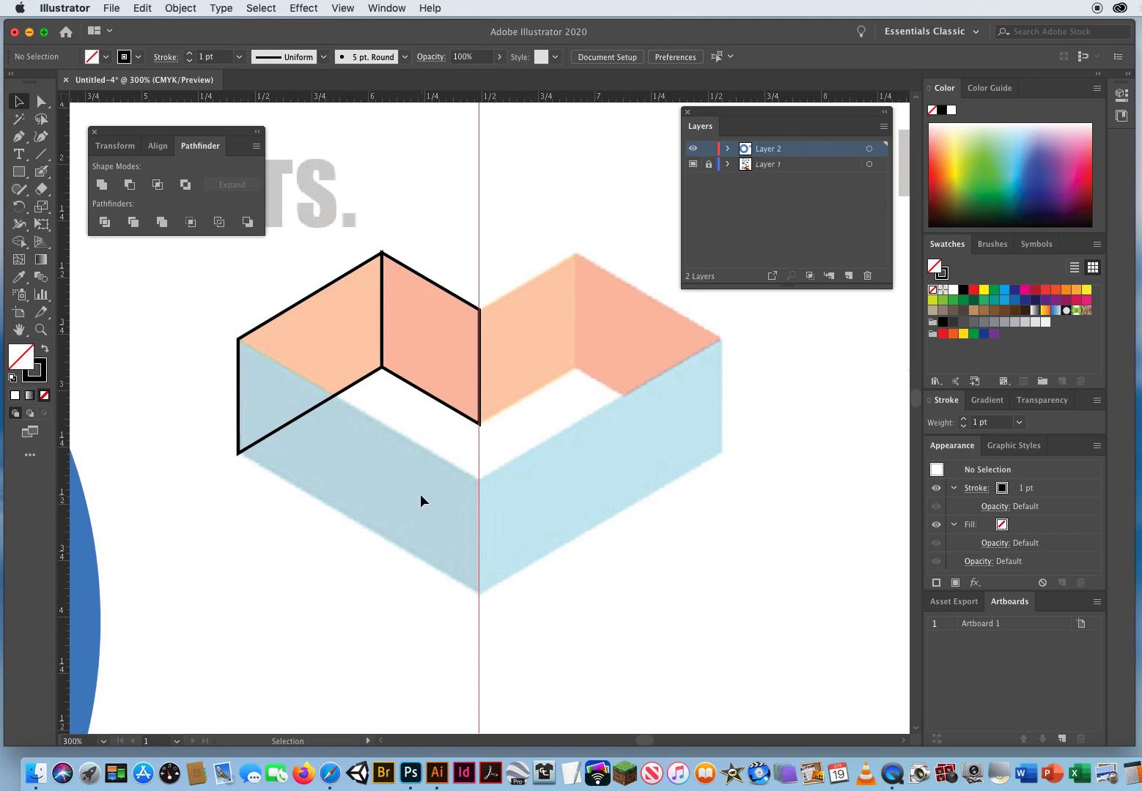
left_click_drag(231, 281, 287, 372)
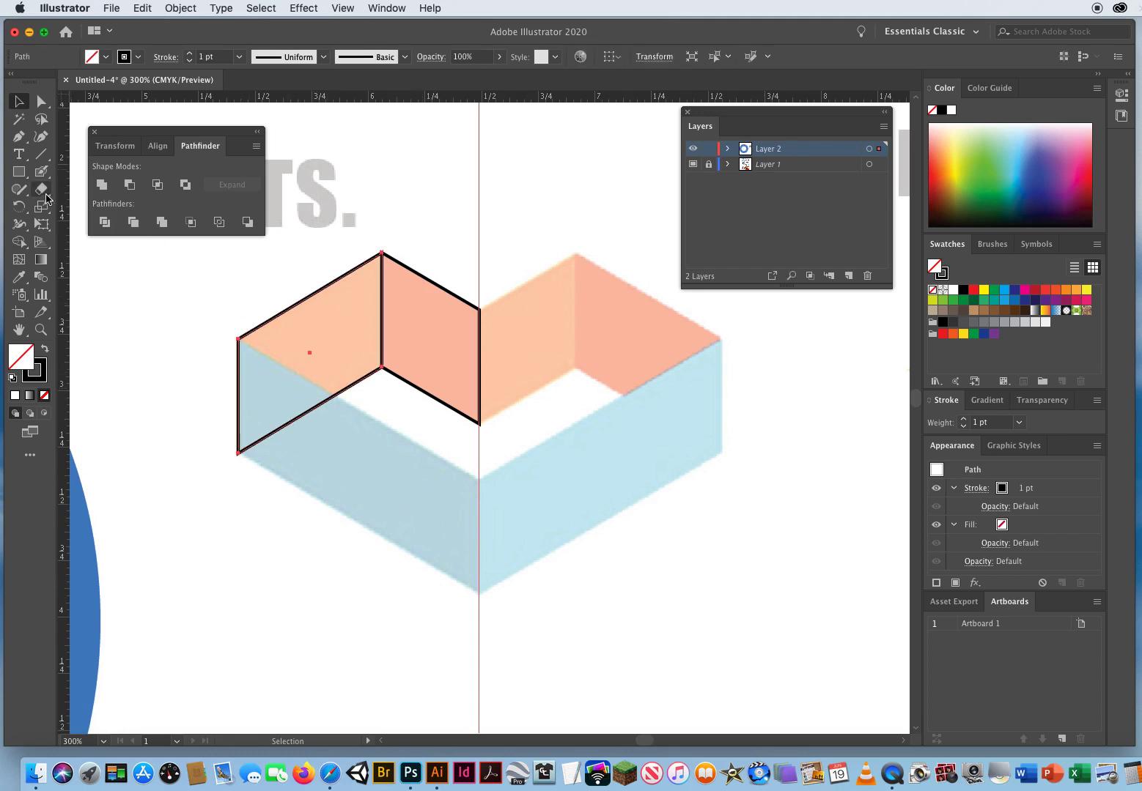
double_click(42, 207)
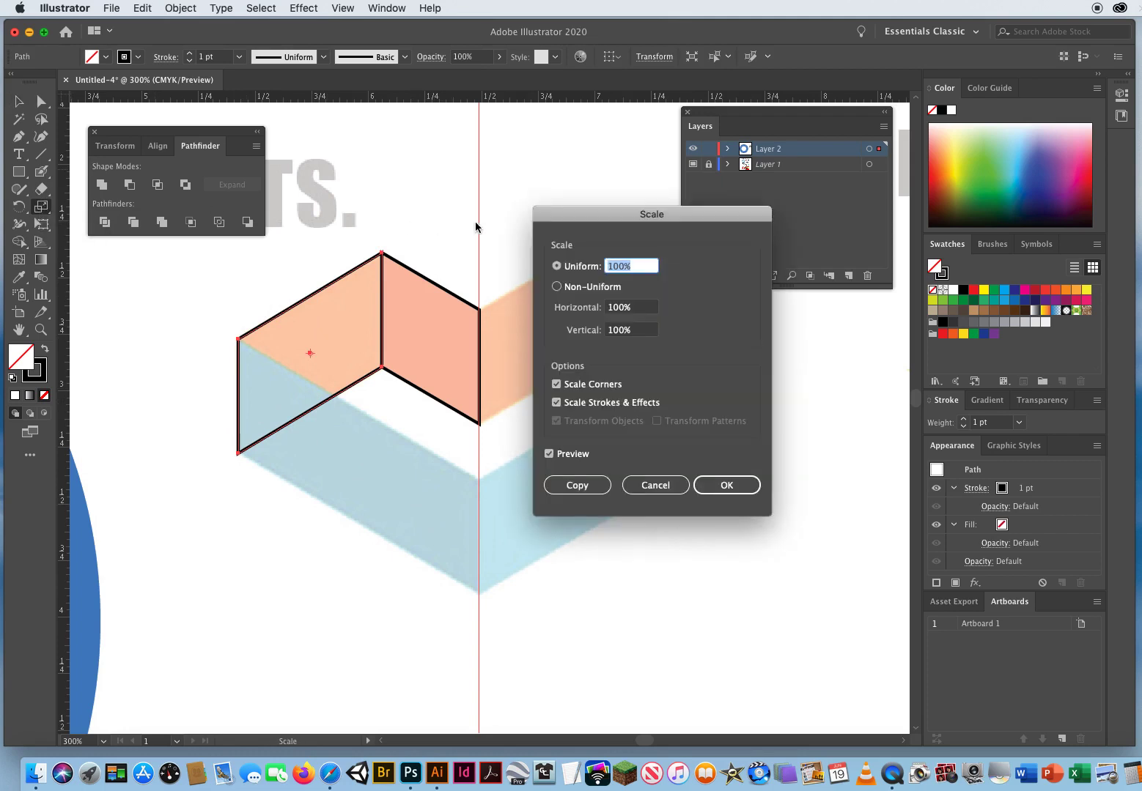
left_click_drag(583, 211, 523, 167)
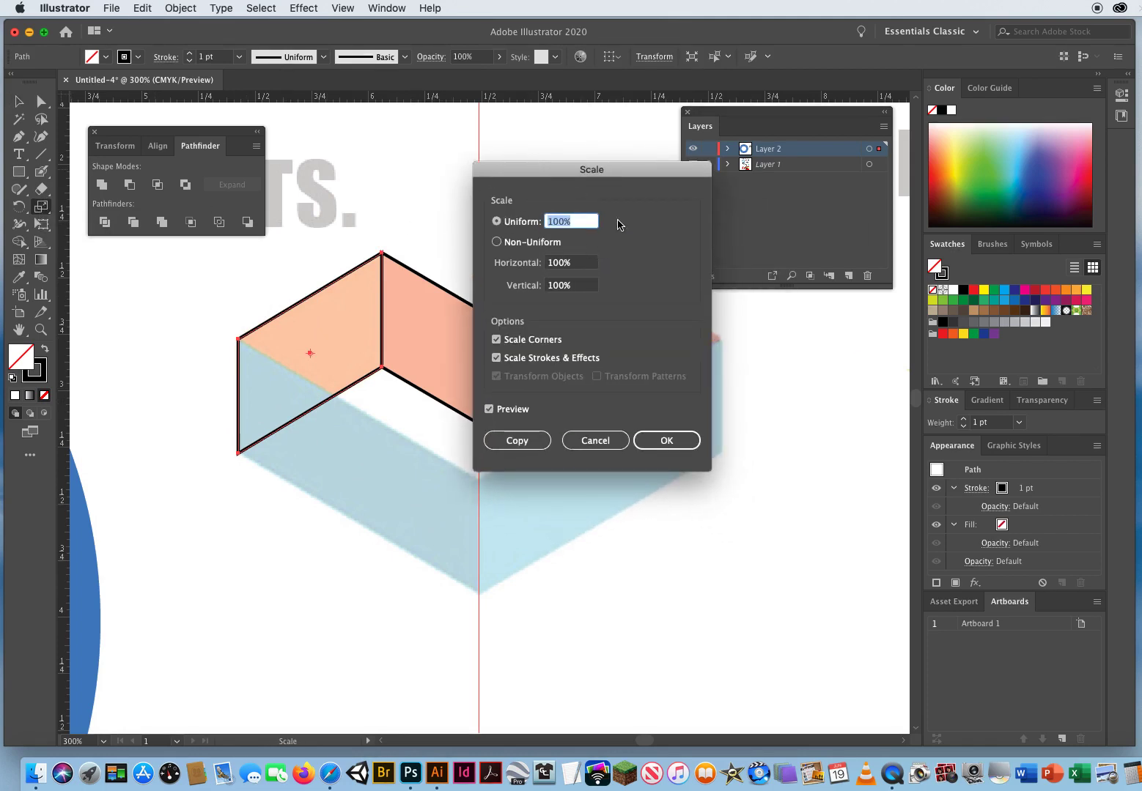
left_click(519, 442)
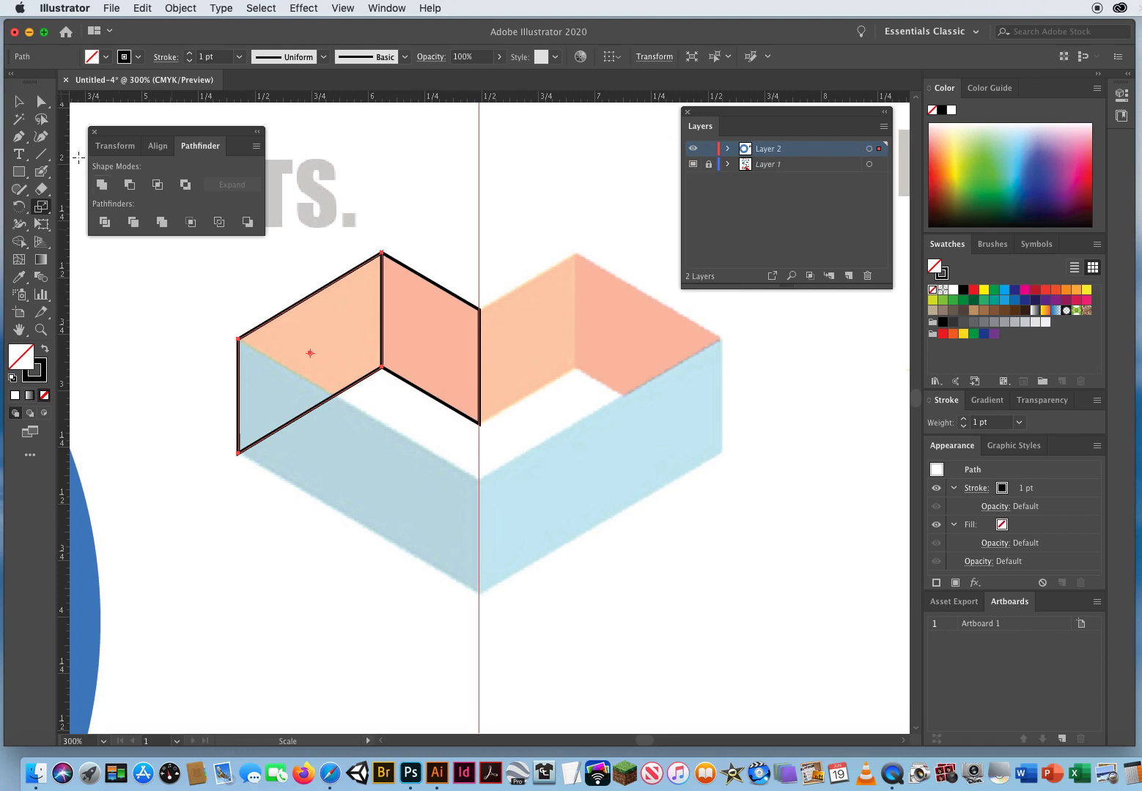
Step: Move the new copy's inner edge down to the box's front centre edge on the guide, outlining the left blue panel
left_click(41, 102)
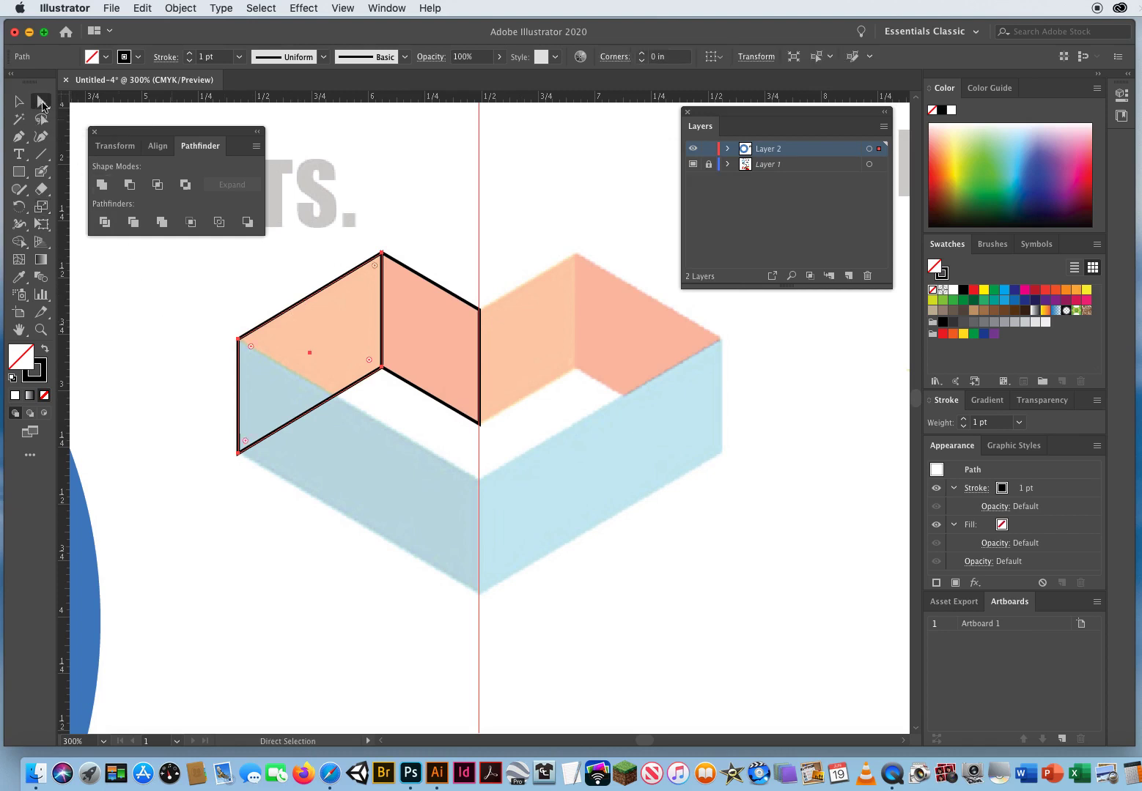
left_click(424, 186)
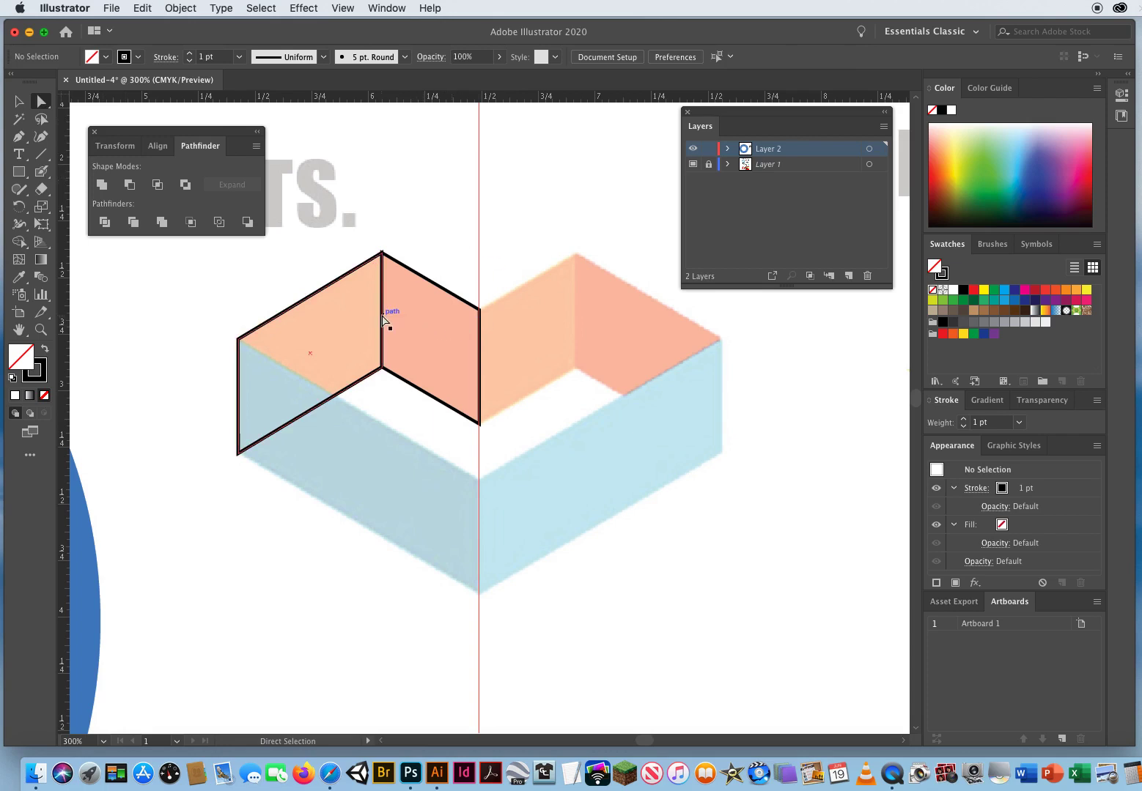
left_click_drag(382, 317, 481, 545)
left_click(19, 102)
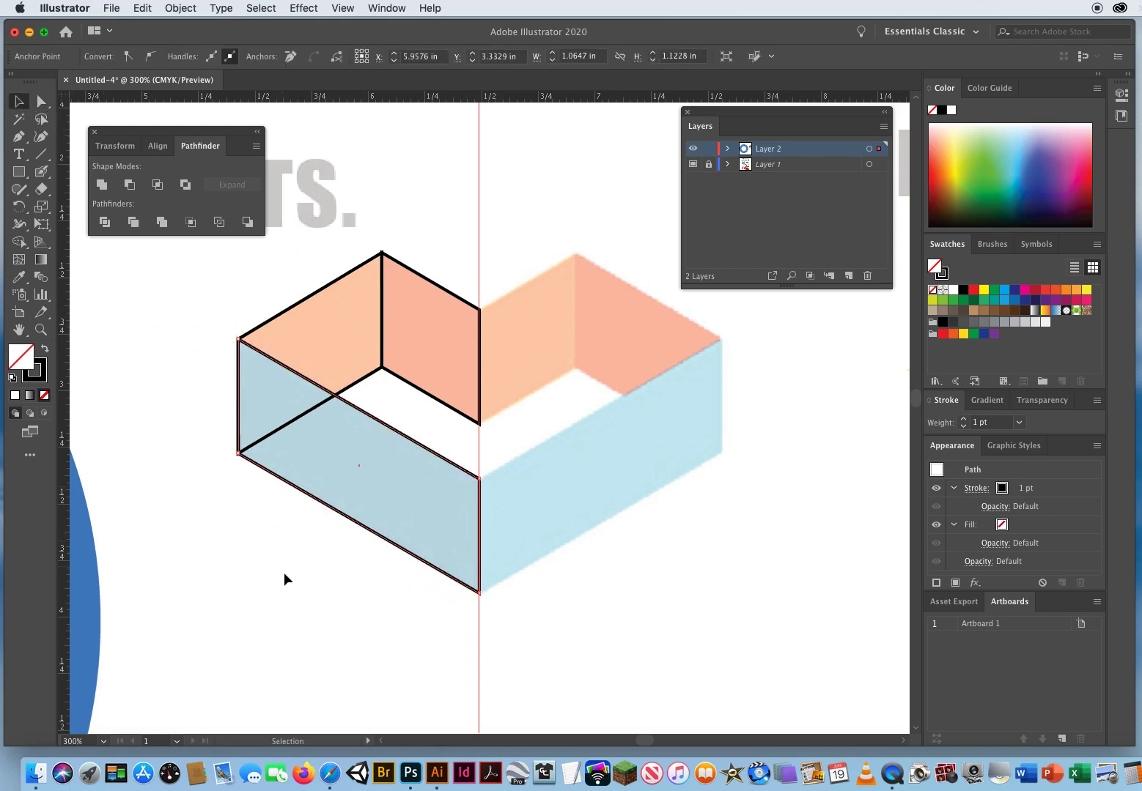
left_click(281, 578)
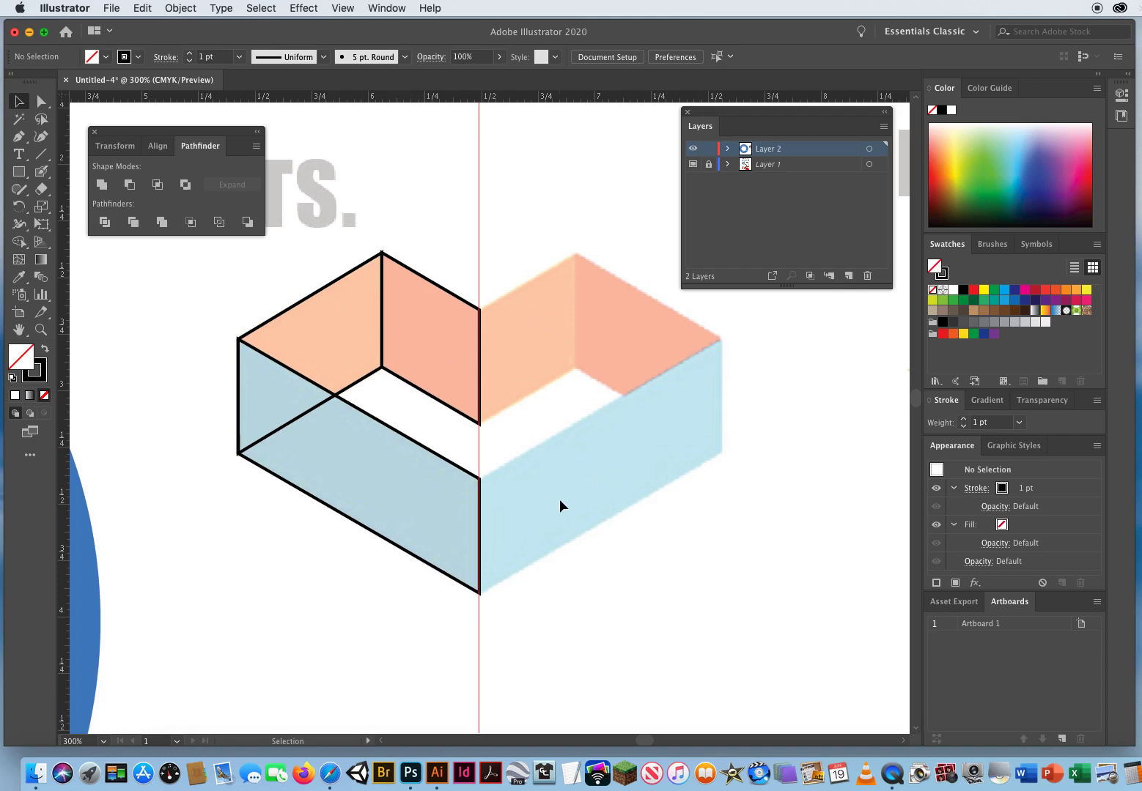
Step: Reflect a copy of the three left panel outlines vertically across the centre guide to form the heart's right half
left_click_drag(232, 260, 439, 575)
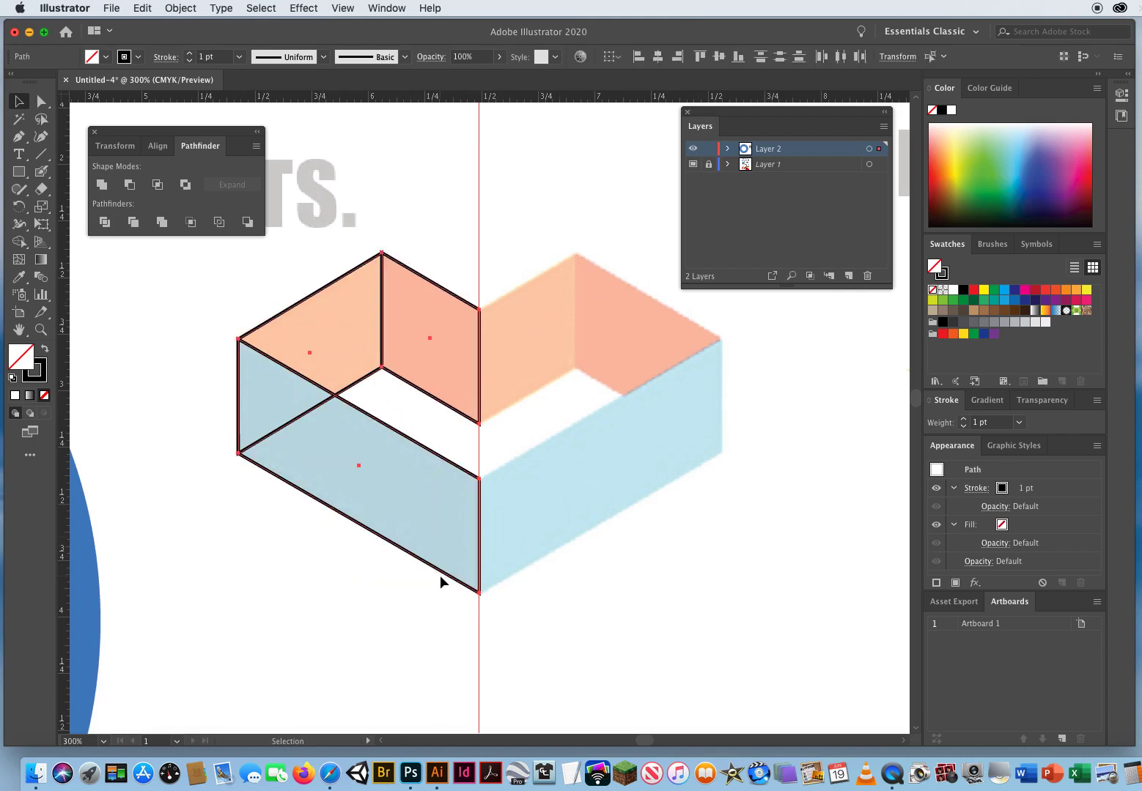
left_click(20, 208)
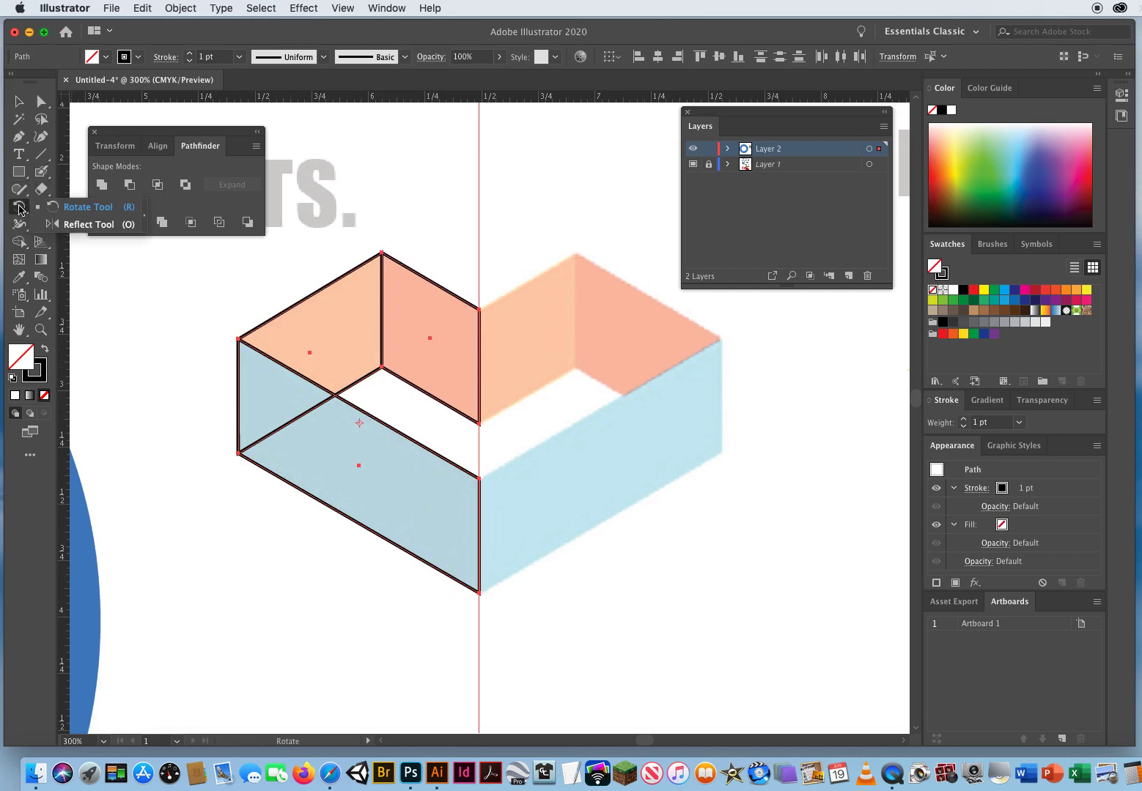
left_click(70, 225)
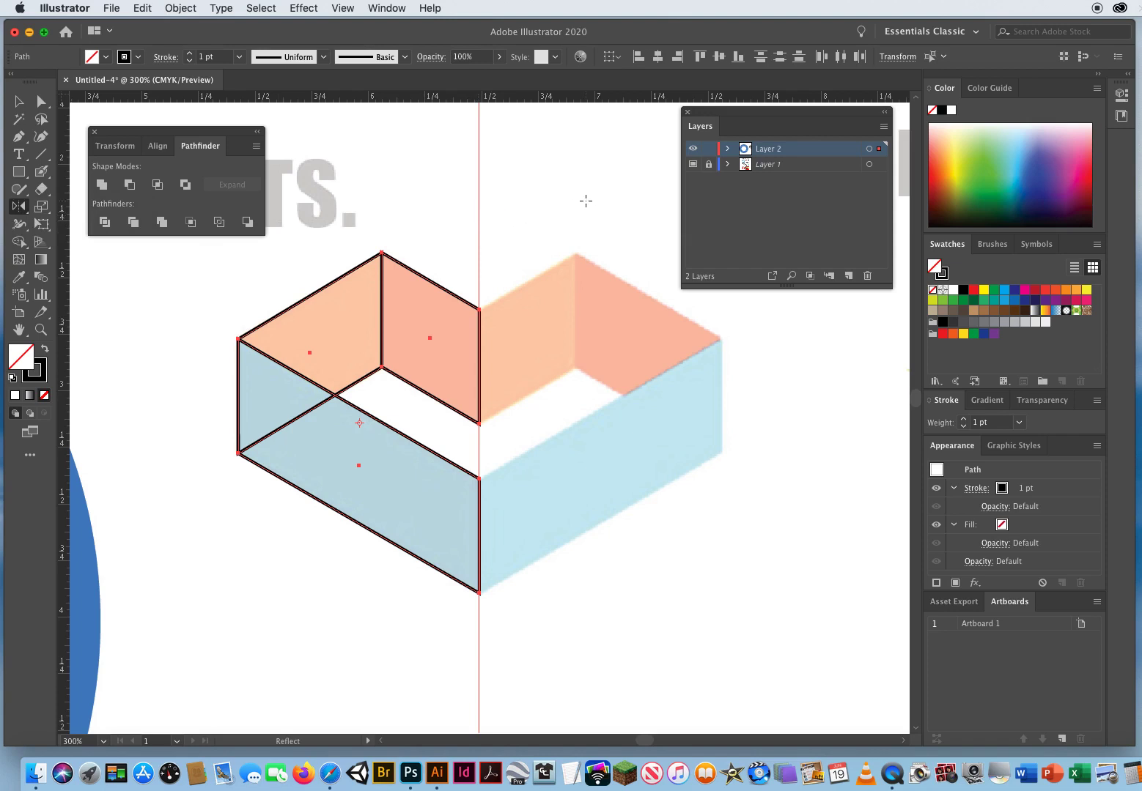
left_click(478, 211, "alt")
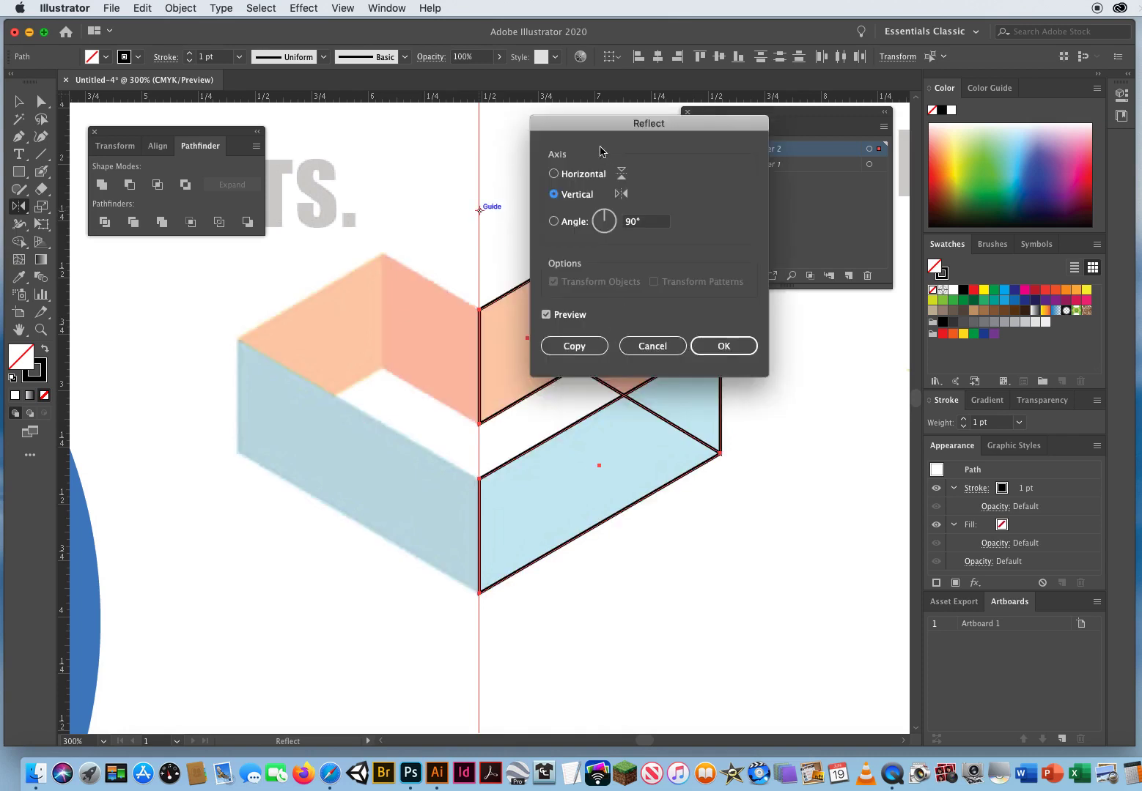
left_click_drag(594, 131, 677, 163)
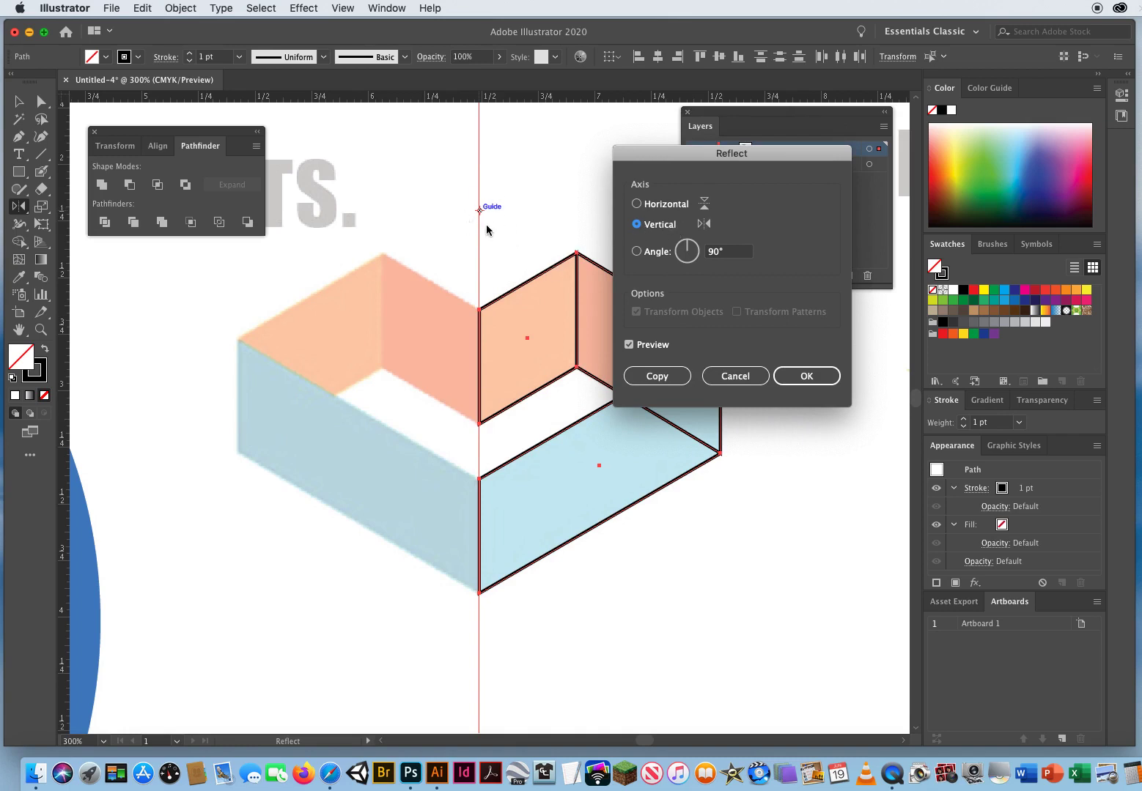
left_click(664, 375)
left_click(40, 101)
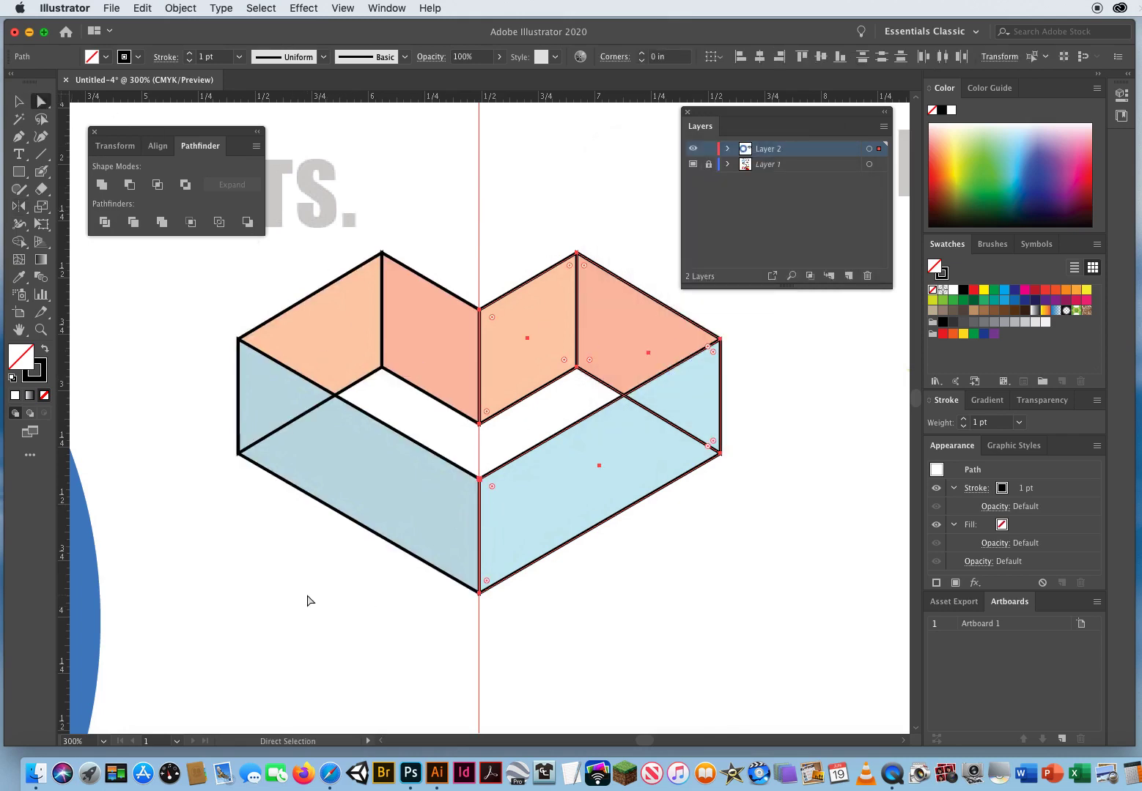
left_click(195, 302)
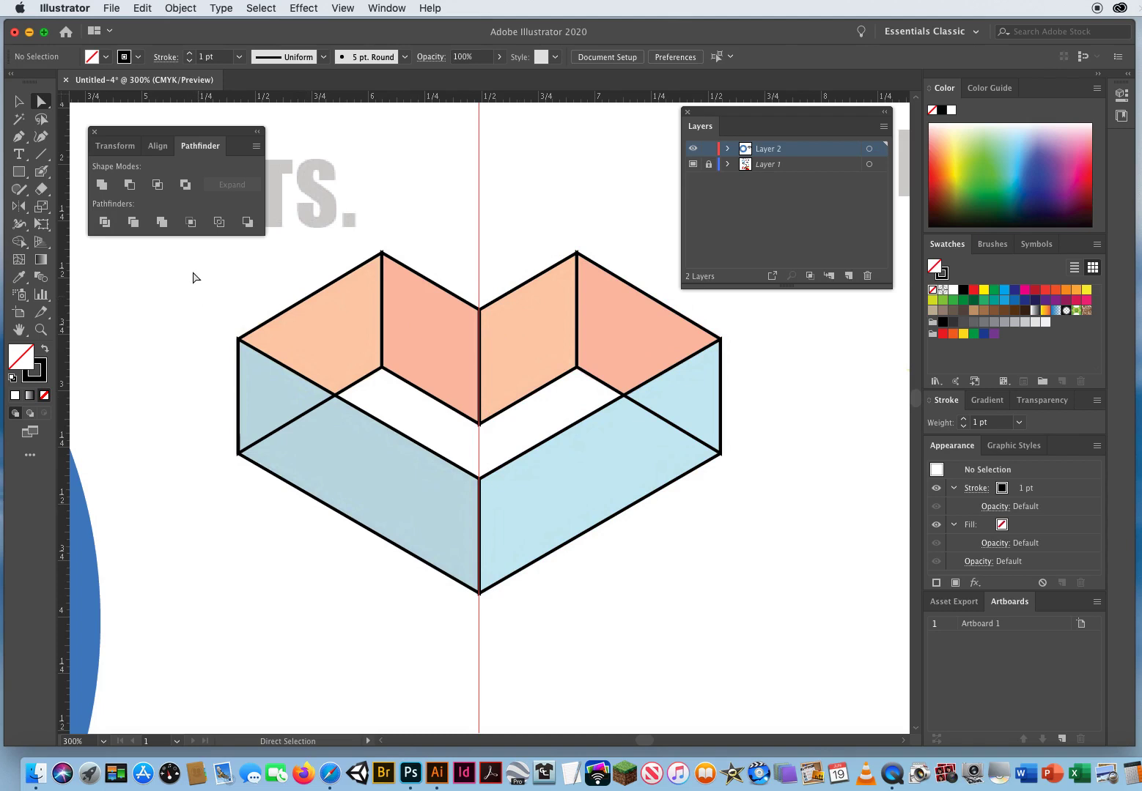
Step: Fill the two light-orange panel outlines of the heart box with the template's orange using the Eyedropper
left_click(20, 103)
left_click_drag(336, 318, 337, 319)
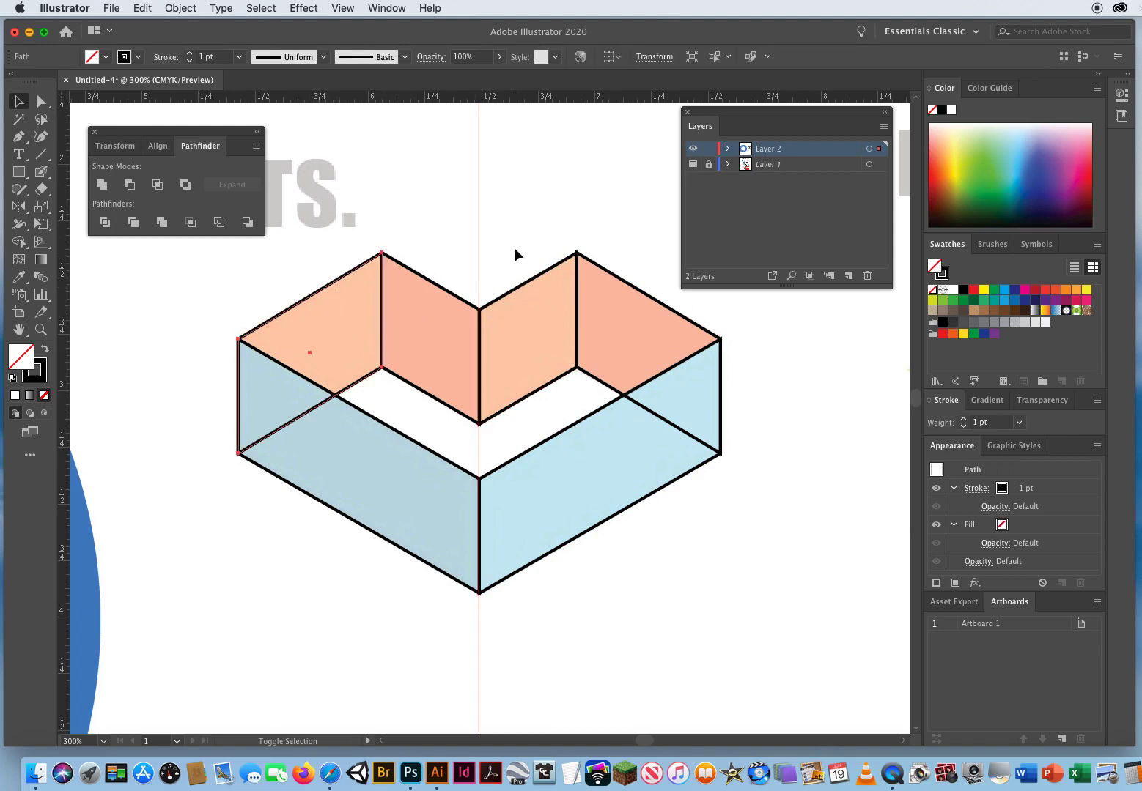
left_click_drag(543, 311, 545, 319)
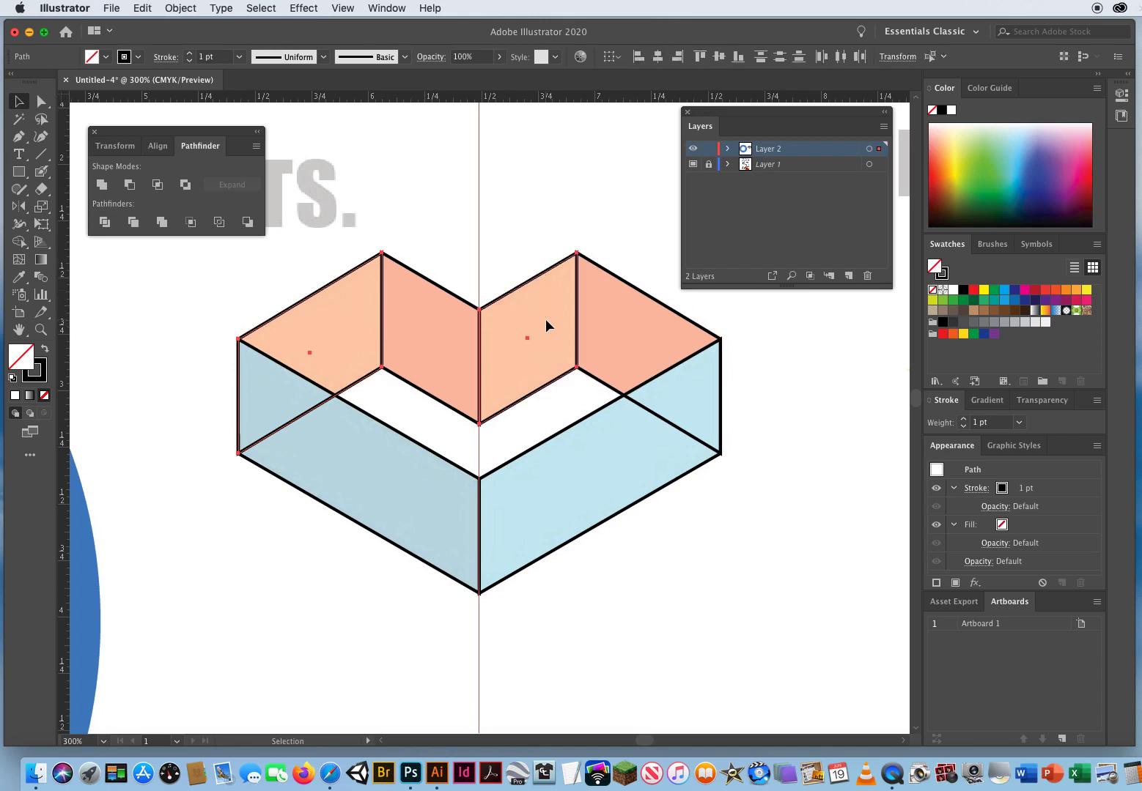
left_click(18, 279)
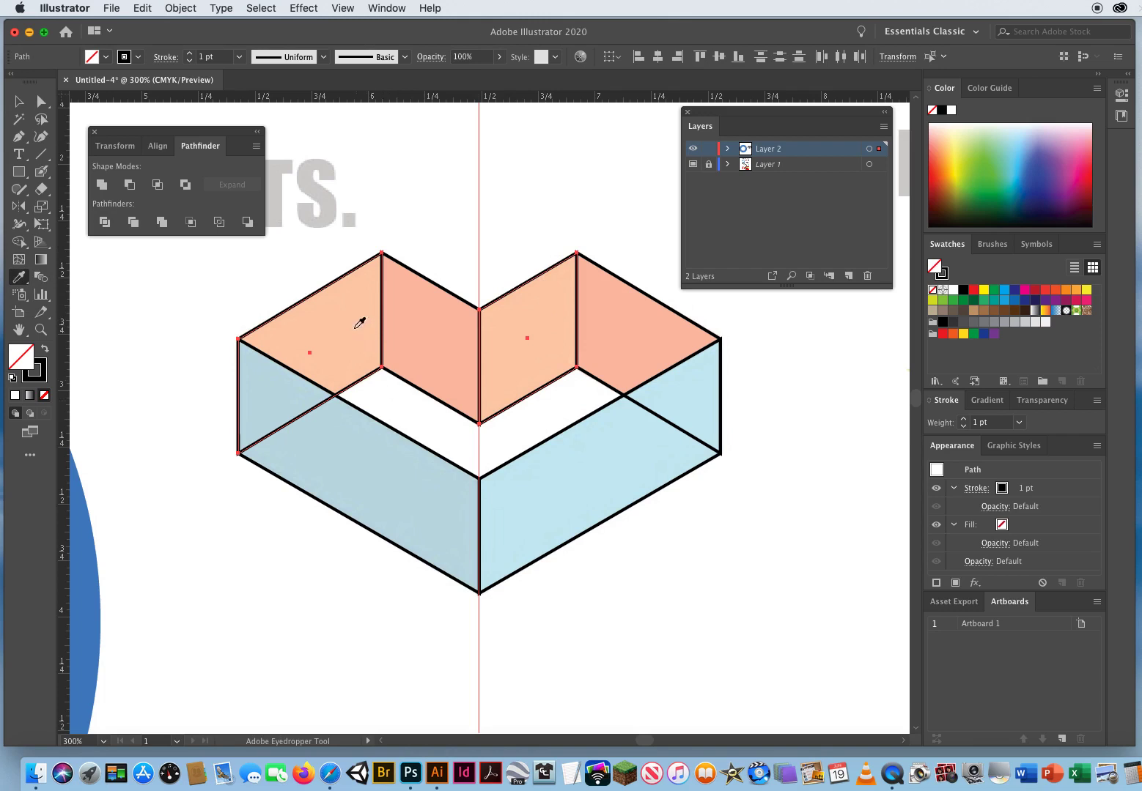
left_click(352, 308)
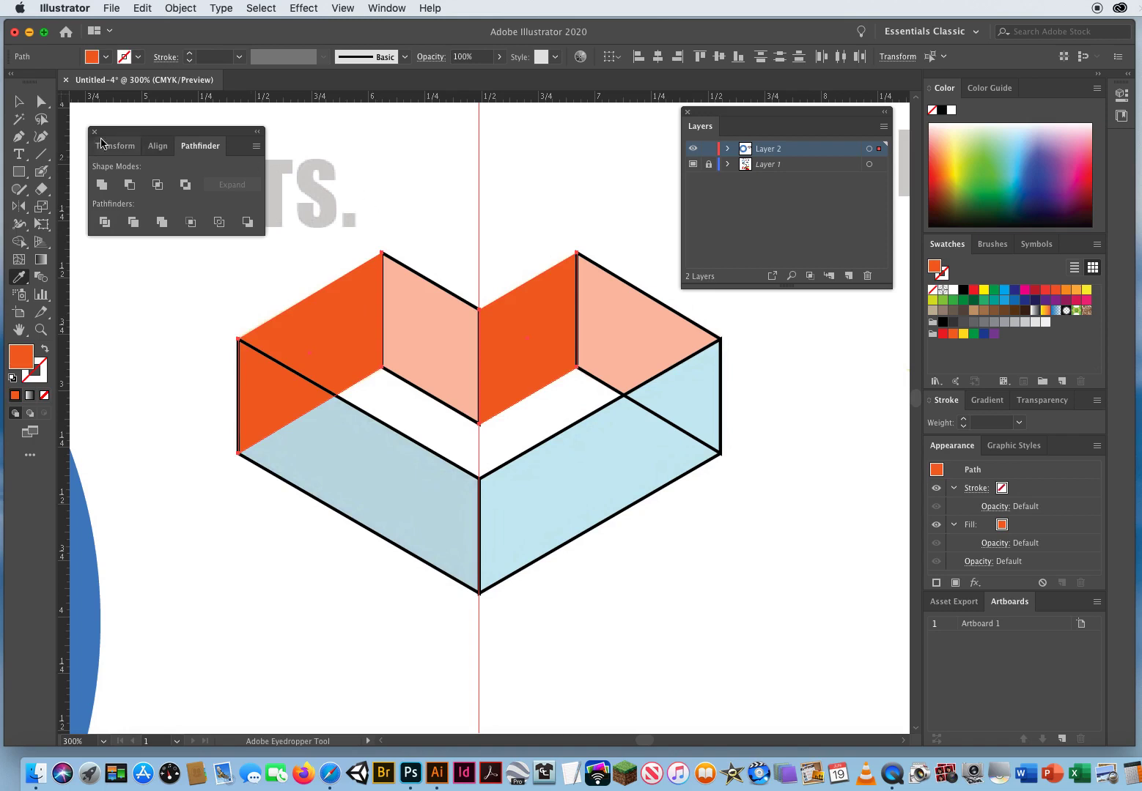
Step: Fill the two light-red panel outlines of the heart box with the template's red using the Eyedropper
left_click(18, 101)
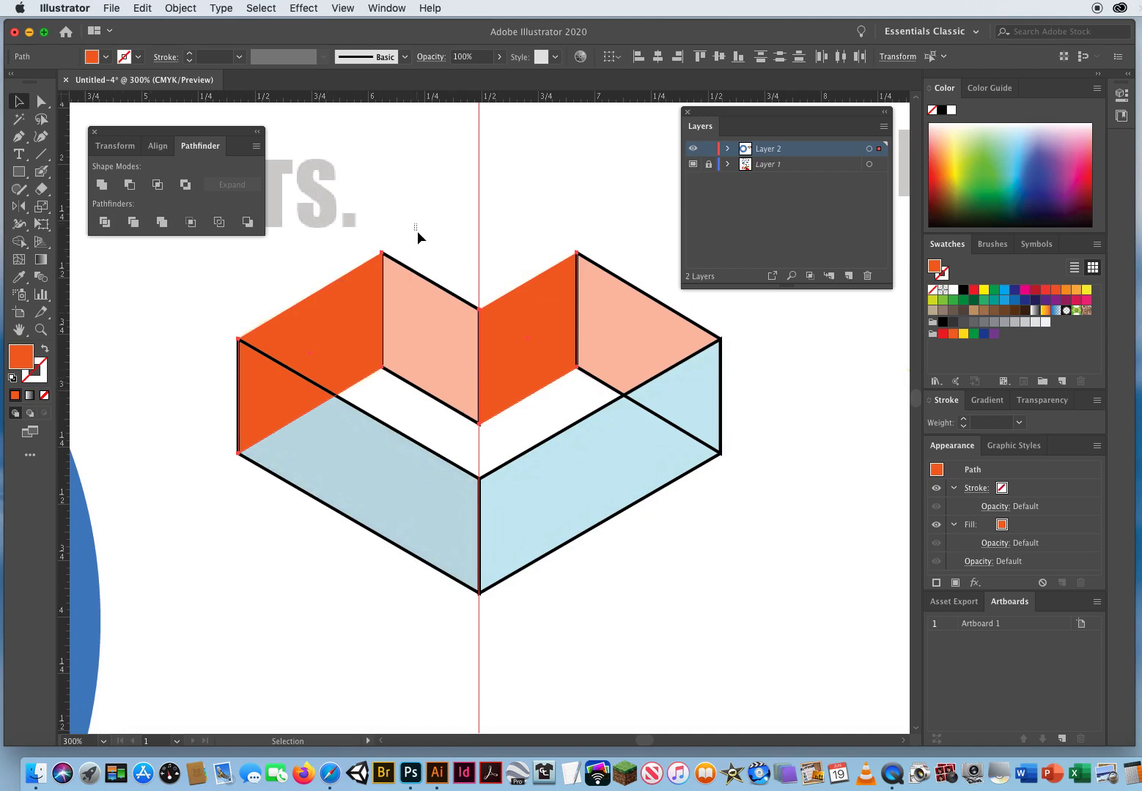
left_click_drag(432, 280, 443, 333)
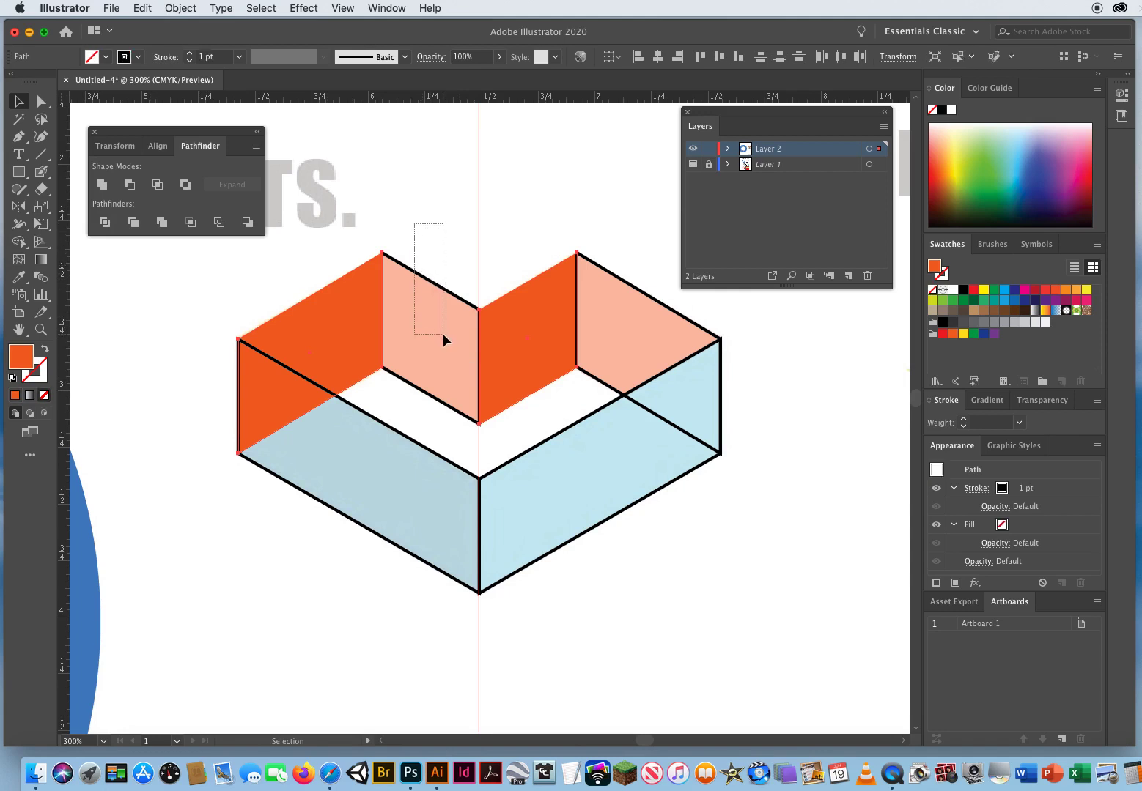
left_click_drag(784, 129, 854, 133)
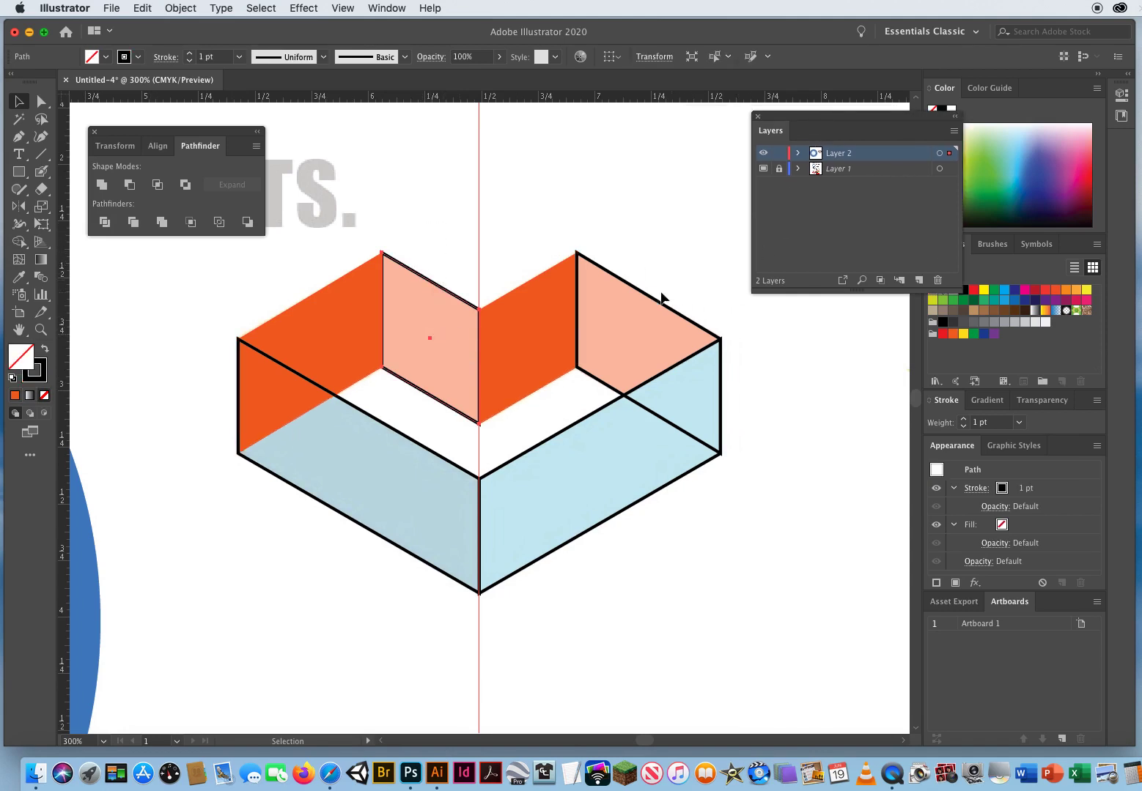
left_click_drag(632, 291, 646, 331)
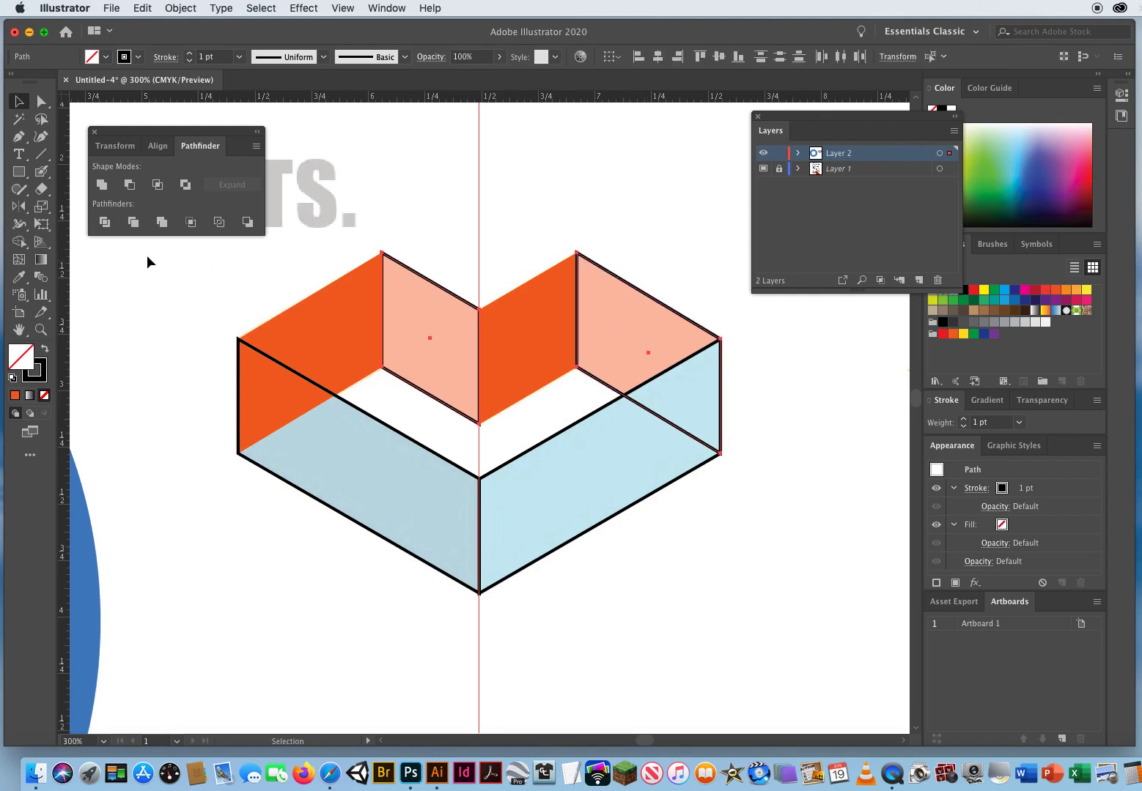
left_click(19, 277)
left_click(626, 320)
left_click(630, 316)
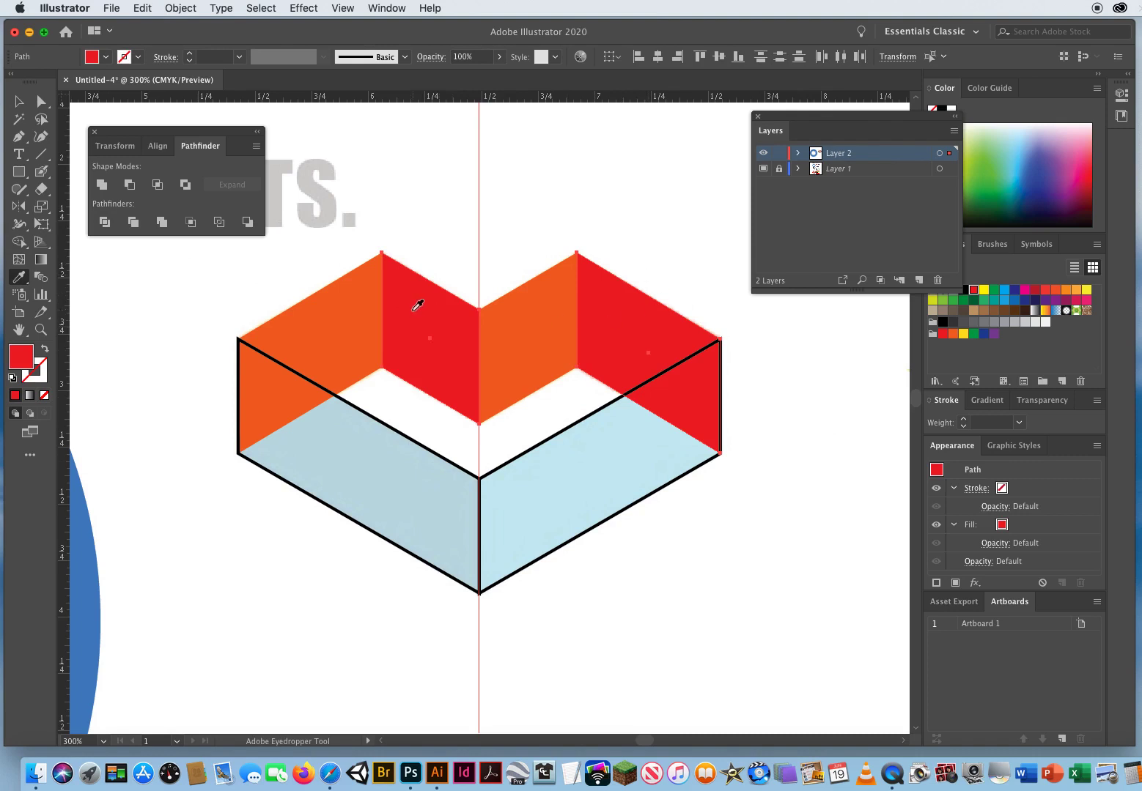
Step: Fill the heart box's left front panel with the template's darker teal using the Eyedropper
key("v")
left_click(19, 101)
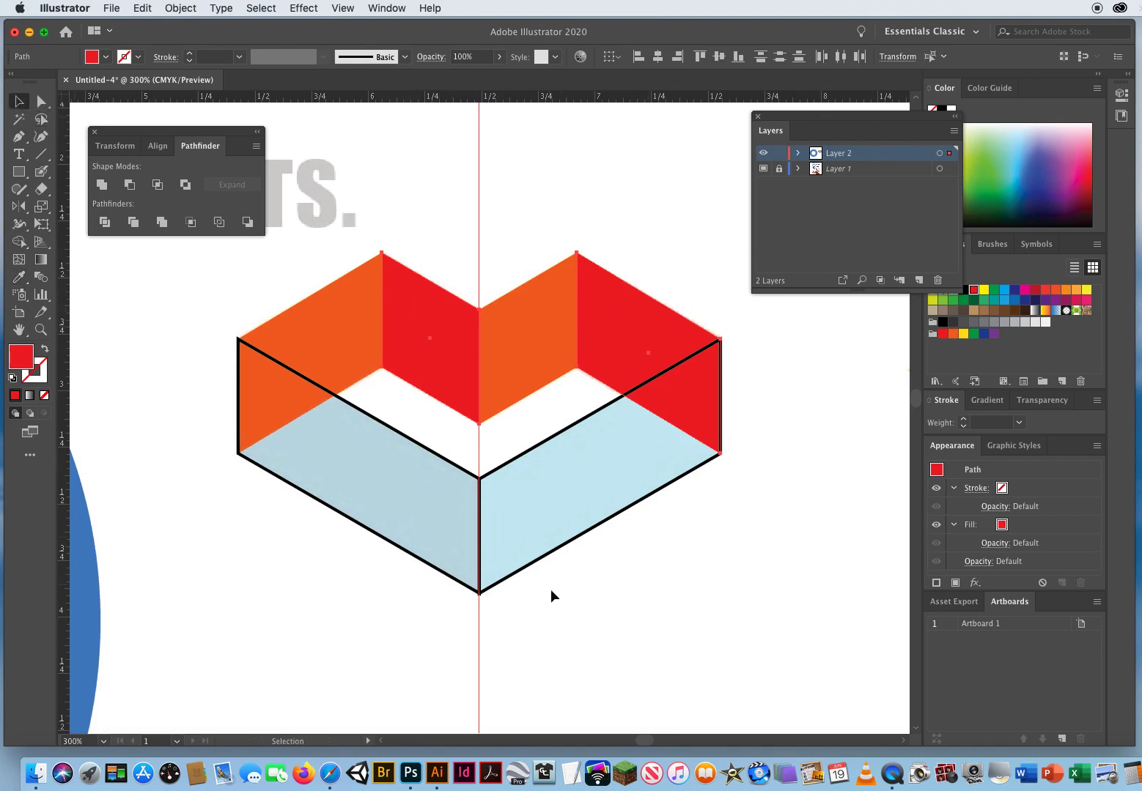
left_click_drag(391, 495, 295, 614)
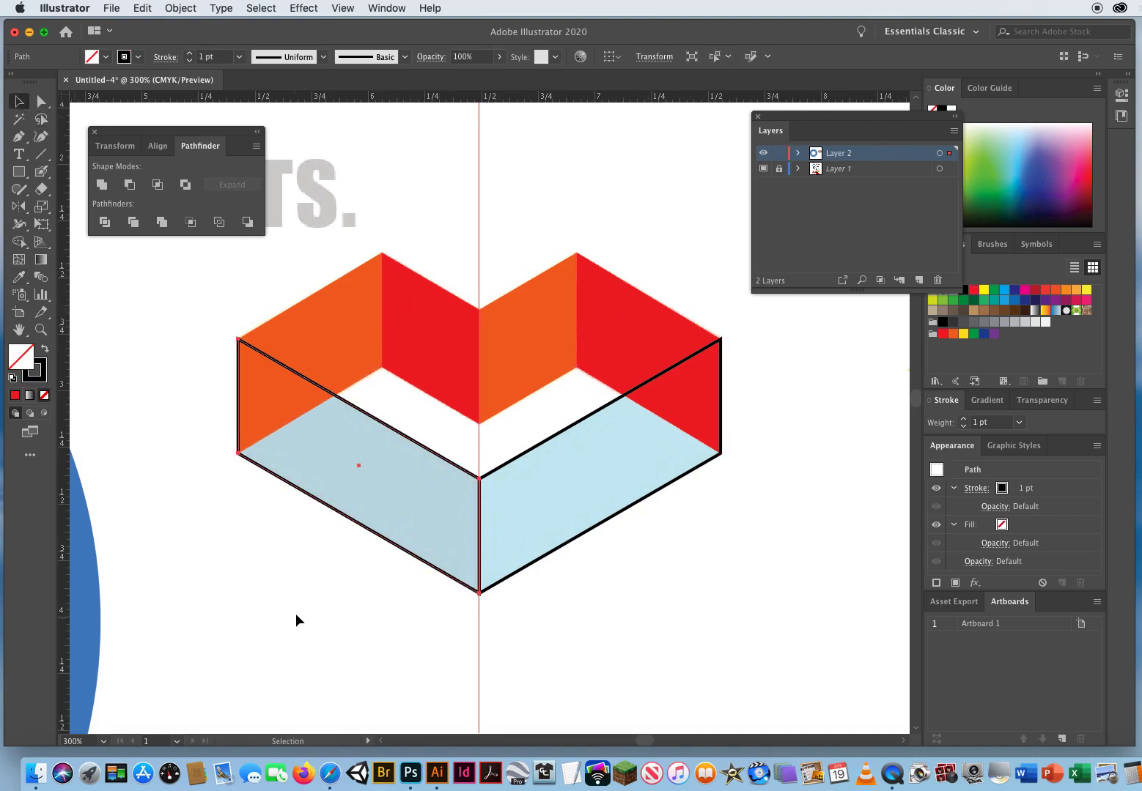
left_click(19, 277)
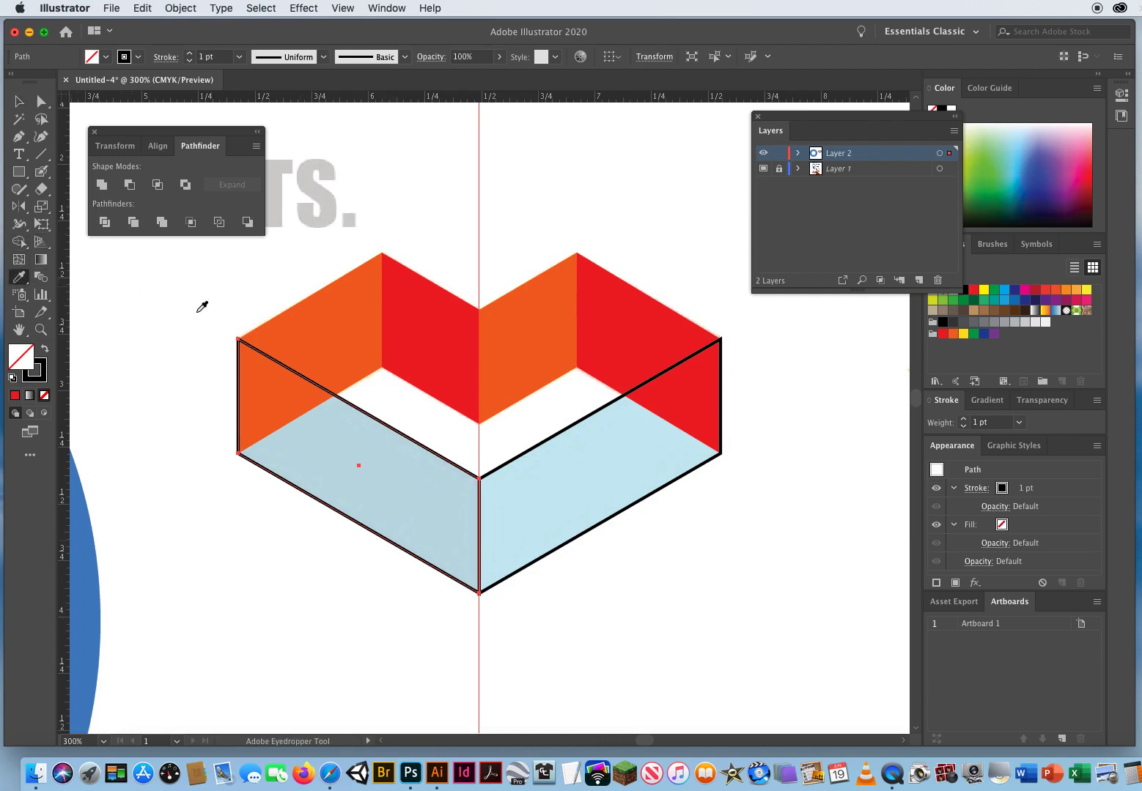
left_click(408, 474)
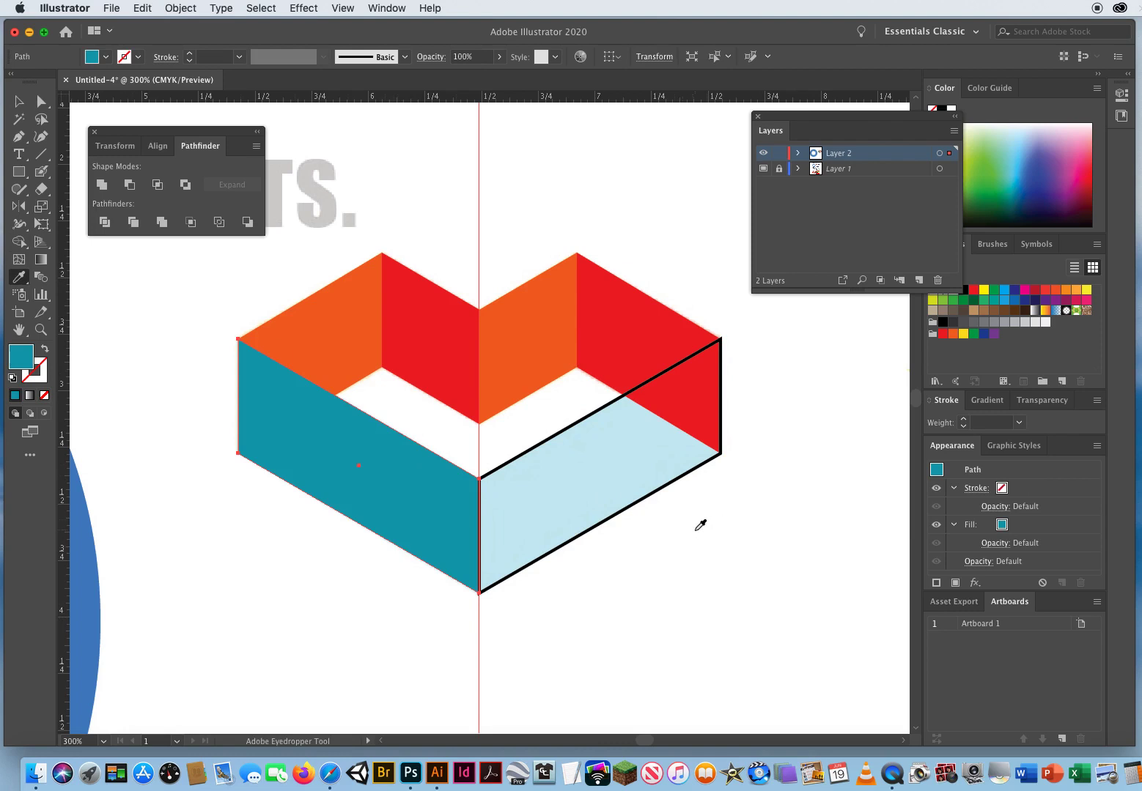
Step: Fill the heart box's right front panel with the template's lighter turquoise using the Eyedropper, and deselect it
left_click_drag(630, 601, 557, 478)
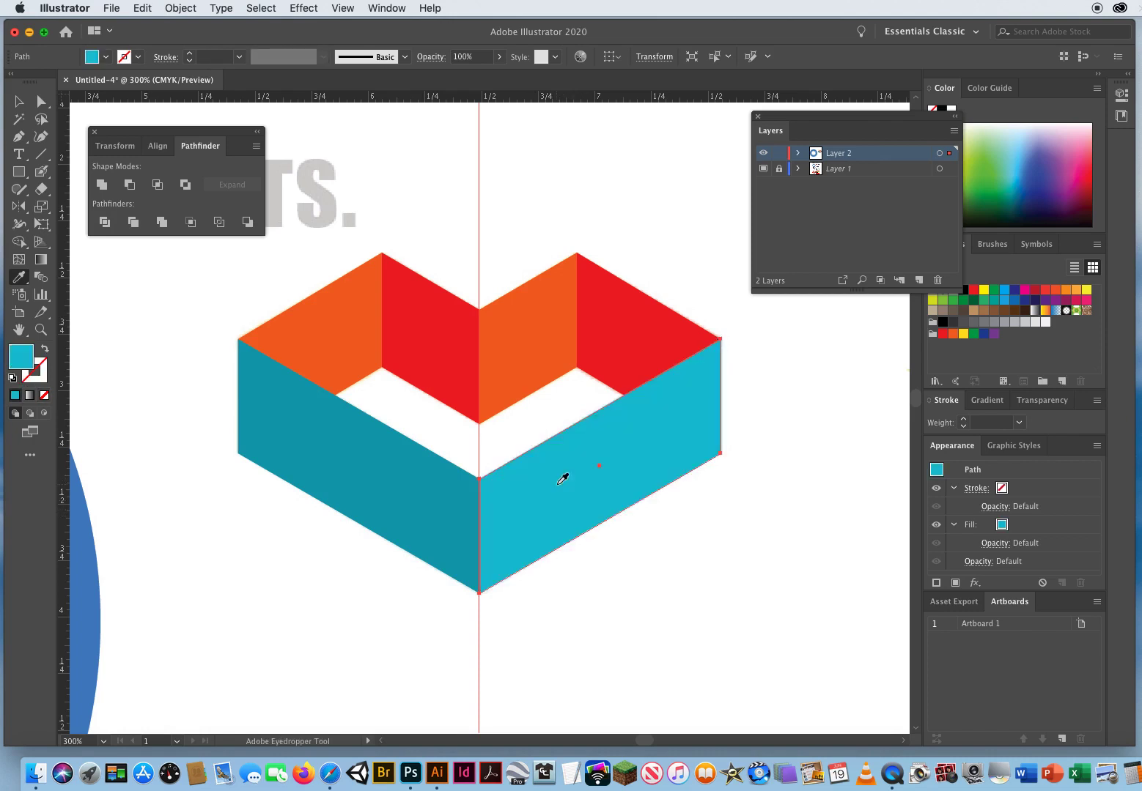
left_click(561, 480)
left_click(18, 101)
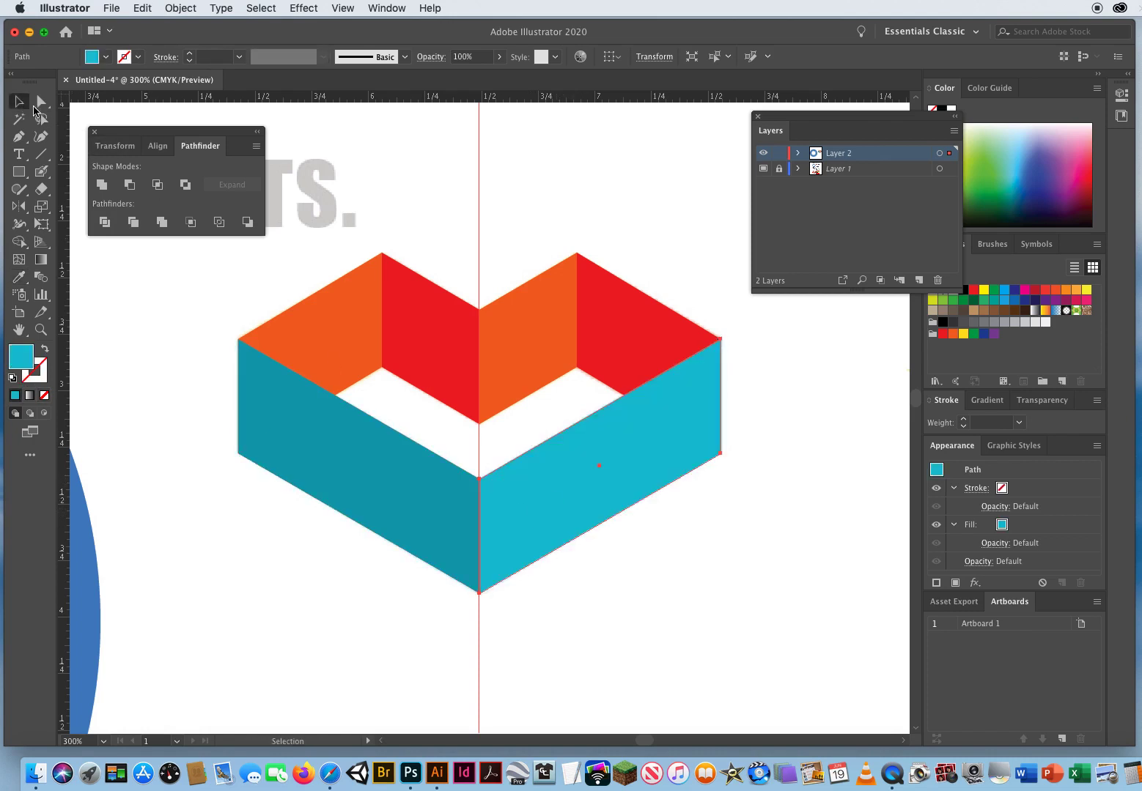
left_click(554, 203)
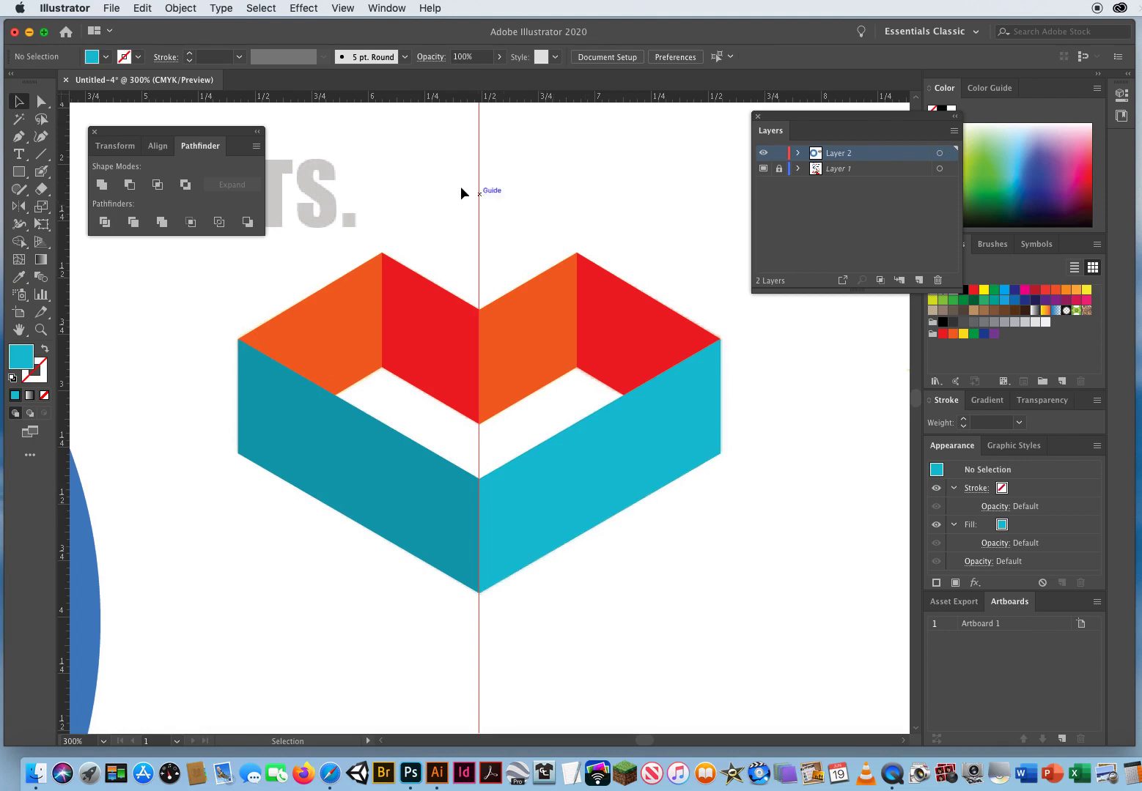
Step: Clear the vertical centre guide from the document
left_click(342, 8)
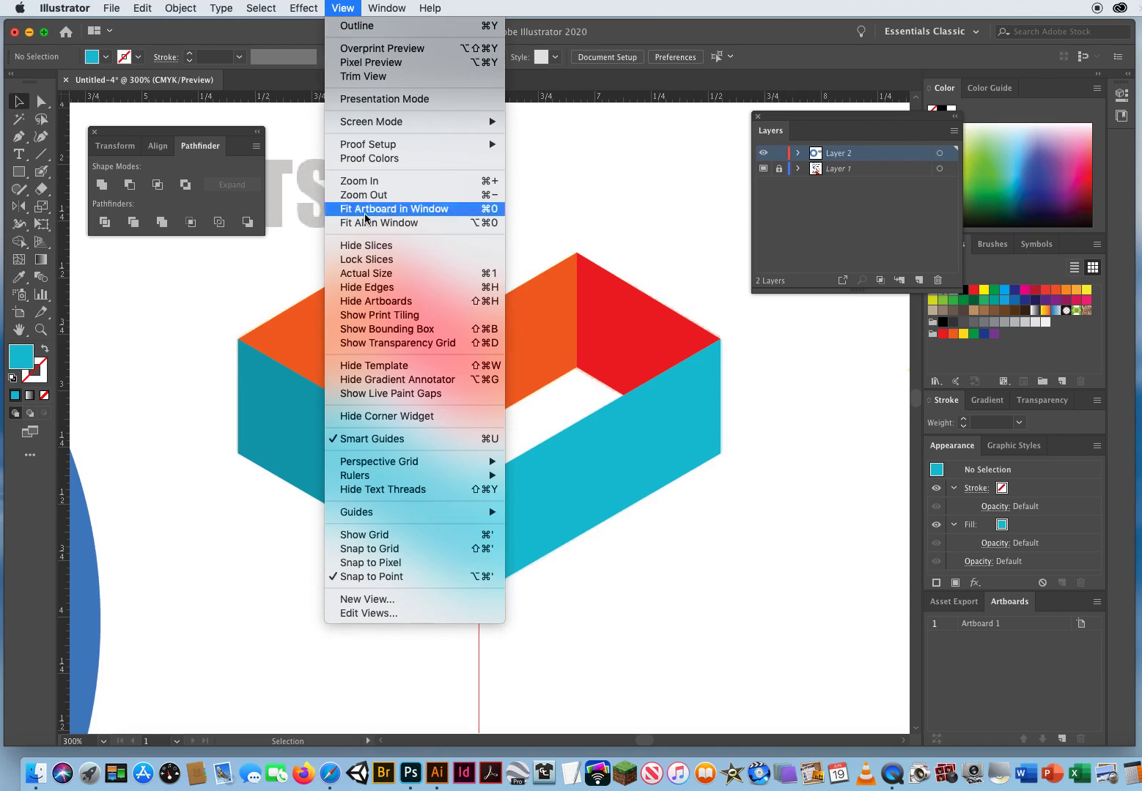
mouse_move(408, 510)
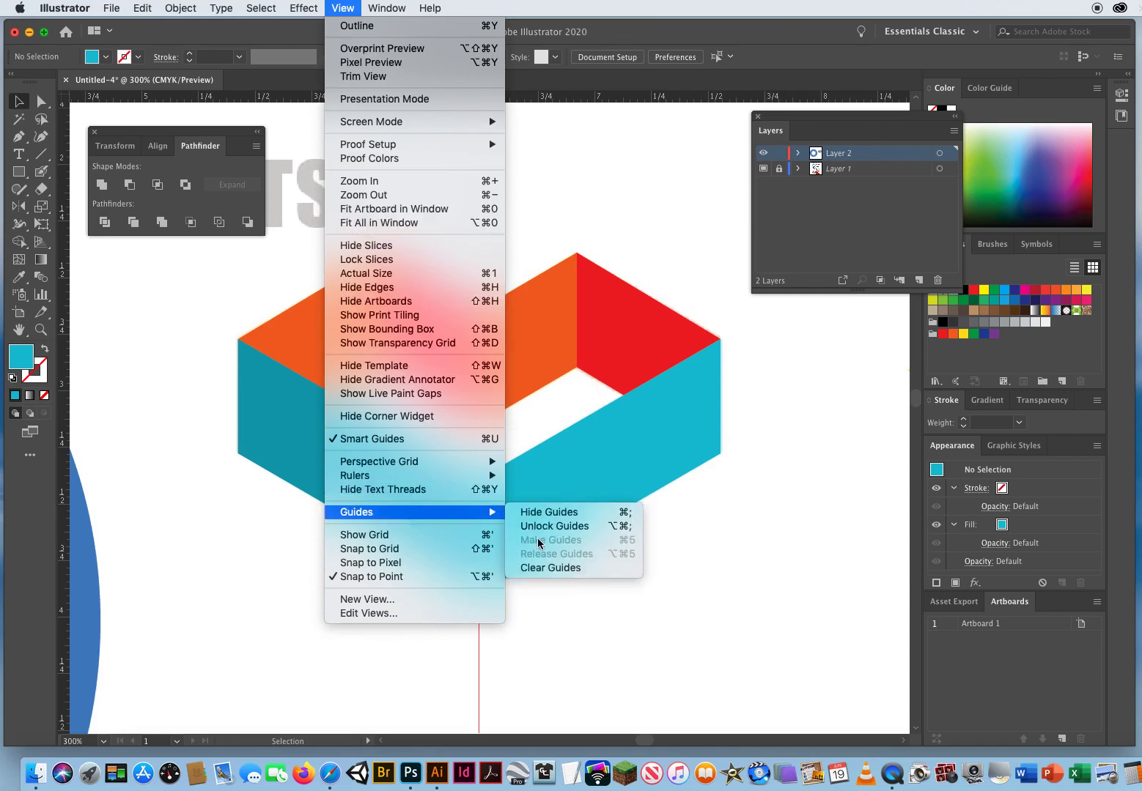
left_click(548, 569)
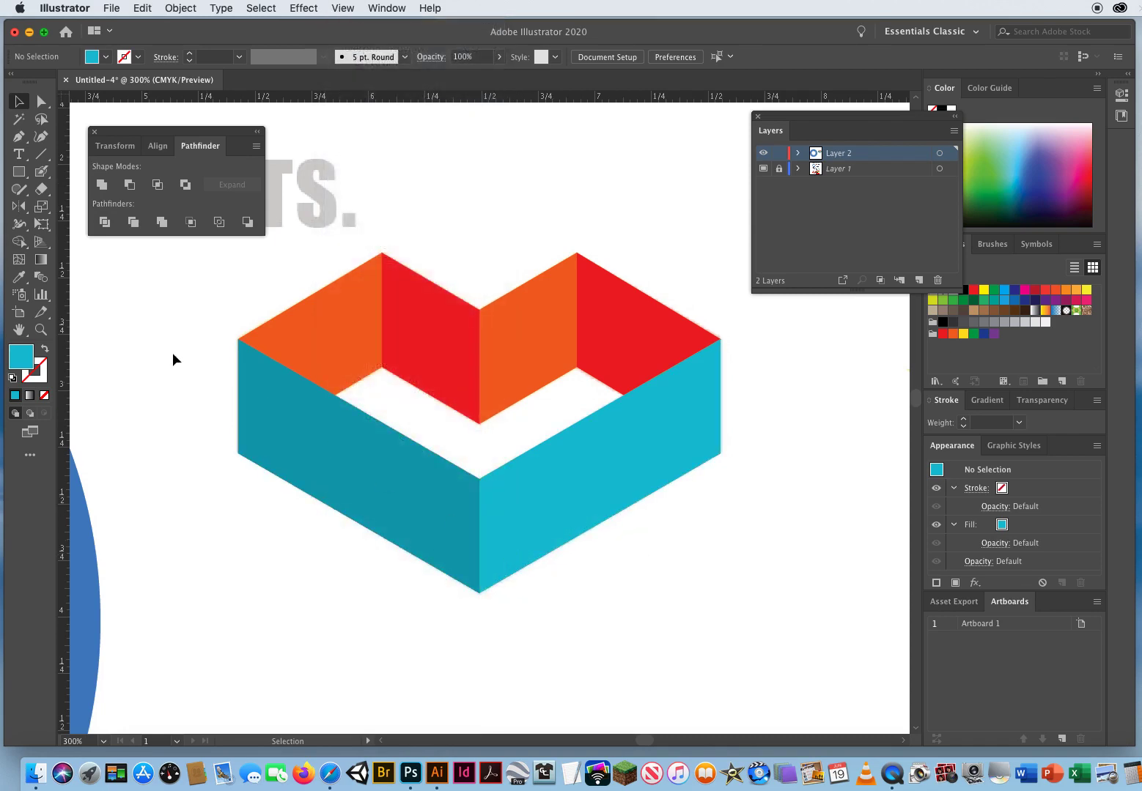
Step: Examine up close how the heart box's inner centre point, bottom tip and upper-left peak match the template
left_click(41, 329)
left_click_drag(466, 408, 499, 434)
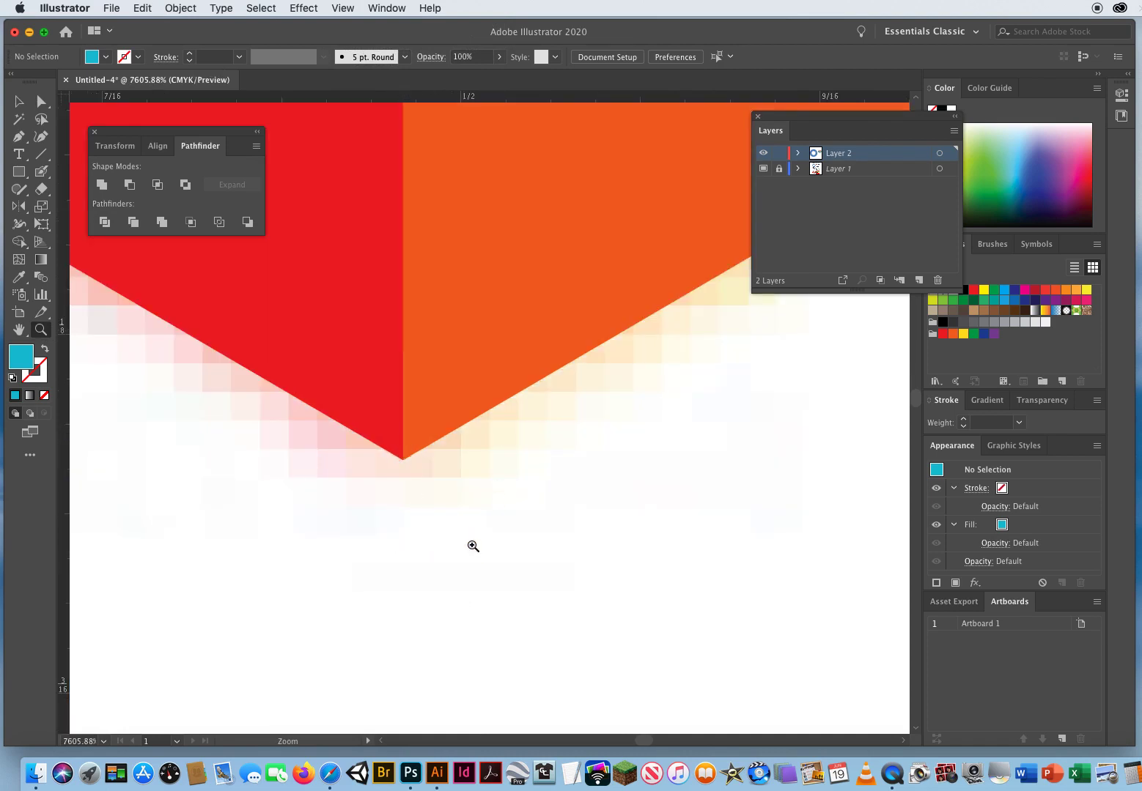
left_click(471, 501, "alt")
left_click(471, 500, "alt")
left_click(471, 501, "alt")
left_click(471, 500, "alt")
left_click(472, 501, "alt")
left_click(471, 500, "alt")
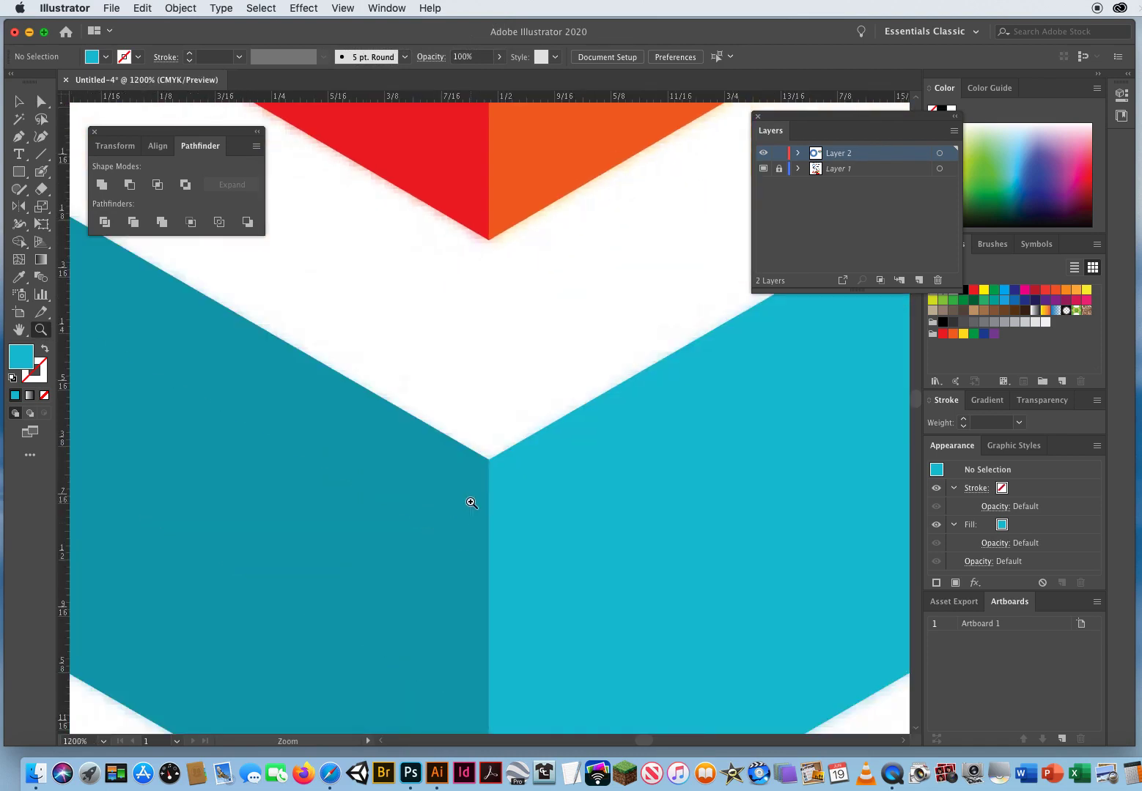
left_click_drag(478, 369, 472, 247)
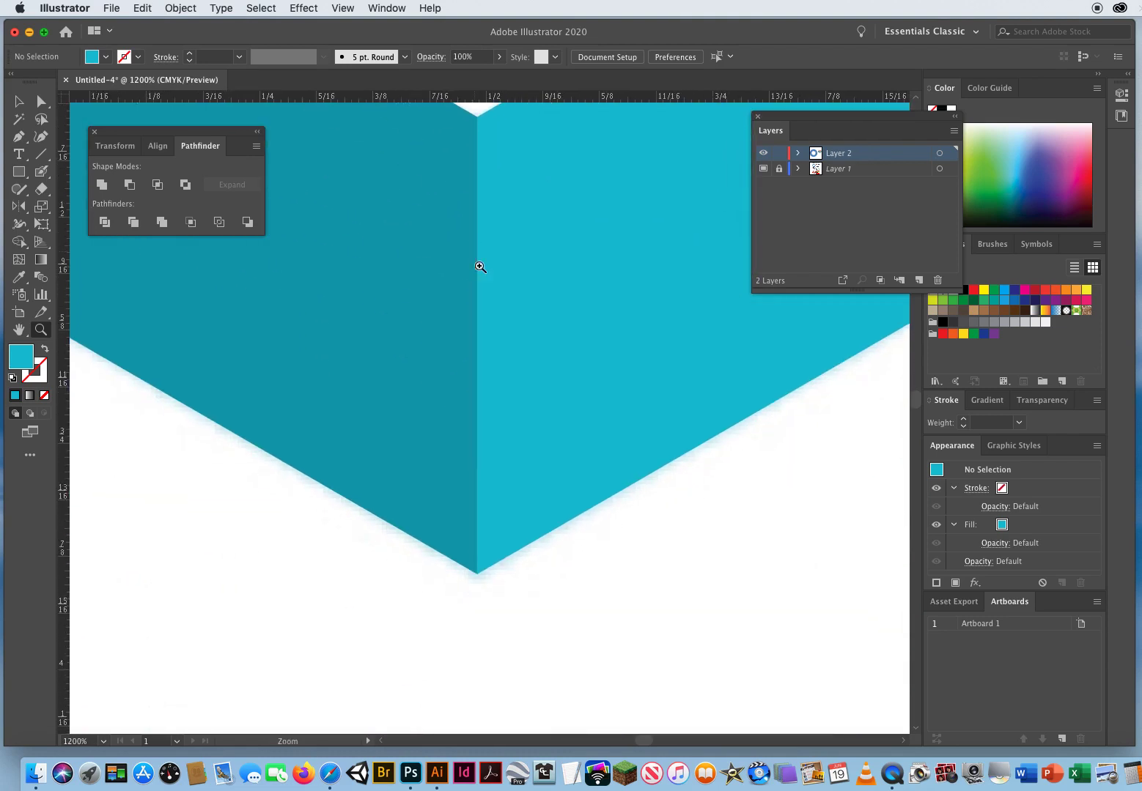
left_click_drag(443, 551, 532, 635)
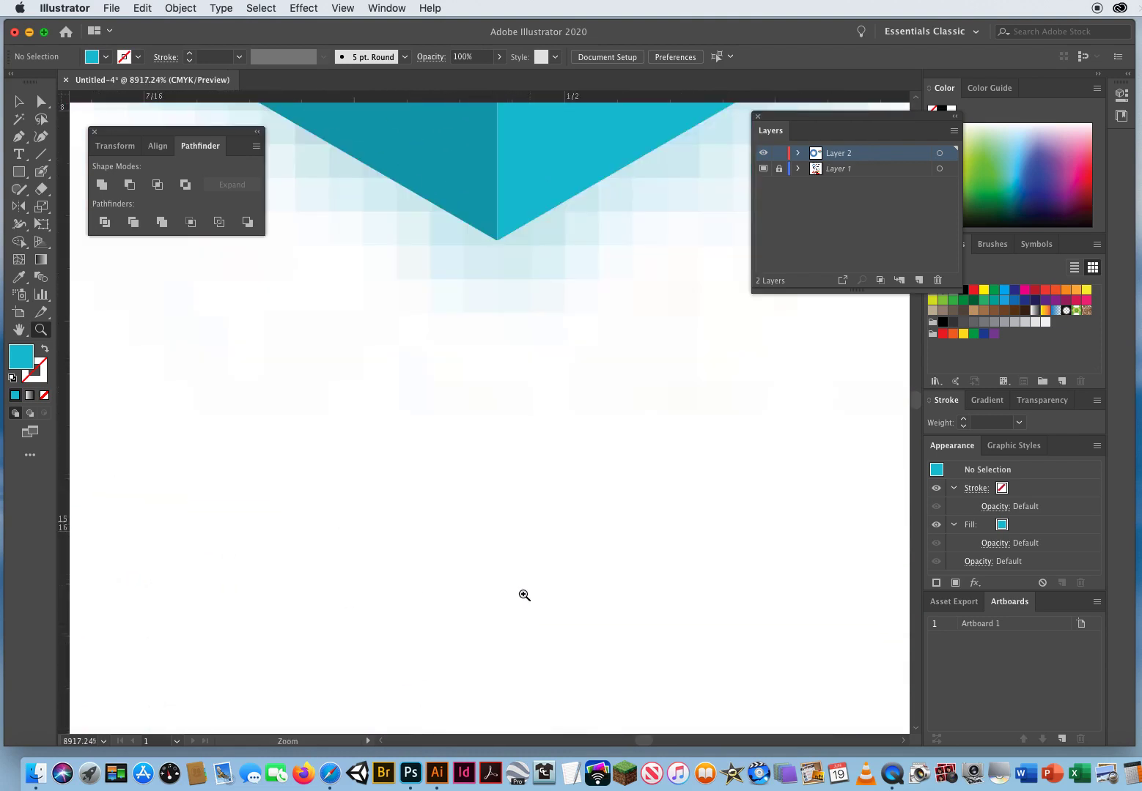
left_click(516, 248, "alt")
left_click(516, 248, "alt")
left_click(516, 249, "alt")
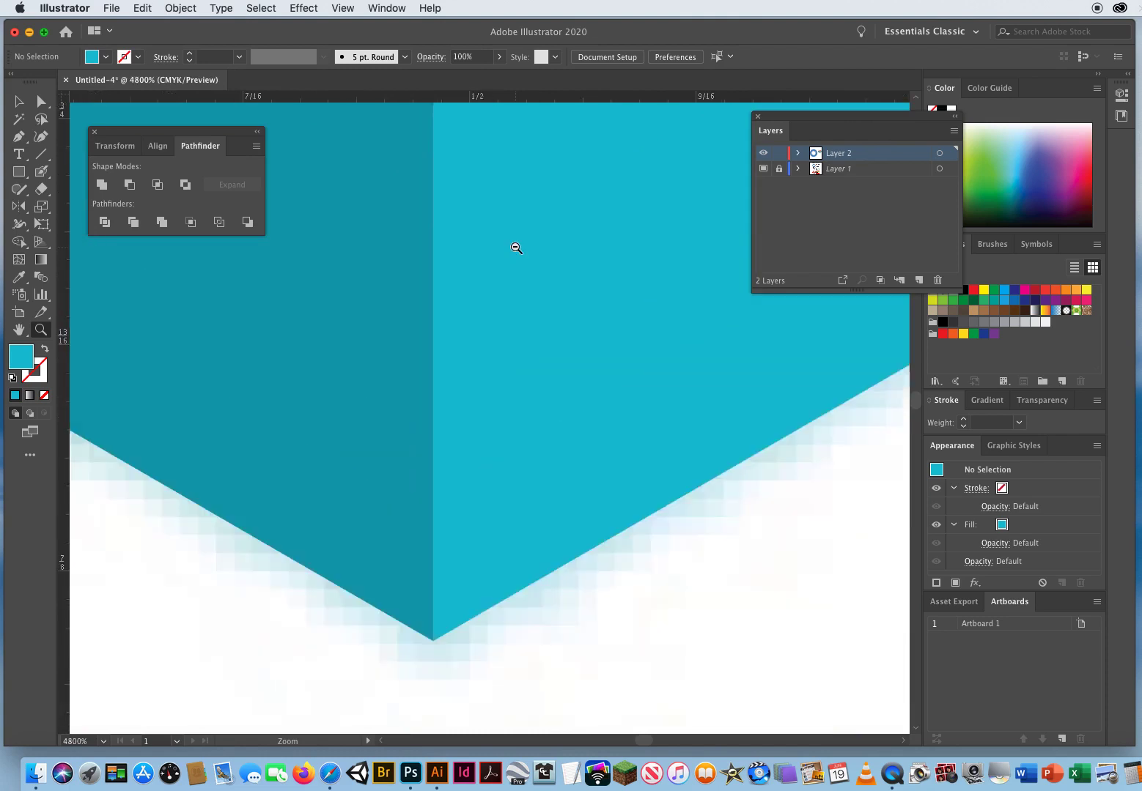
left_click(516, 248, "alt")
left_click(516, 248, "alt")
left_click(516, 248, "alt")
left_click(516, 247, "alt")
left_click(515, 248, "alt")
left_click(516, 248, "alt")
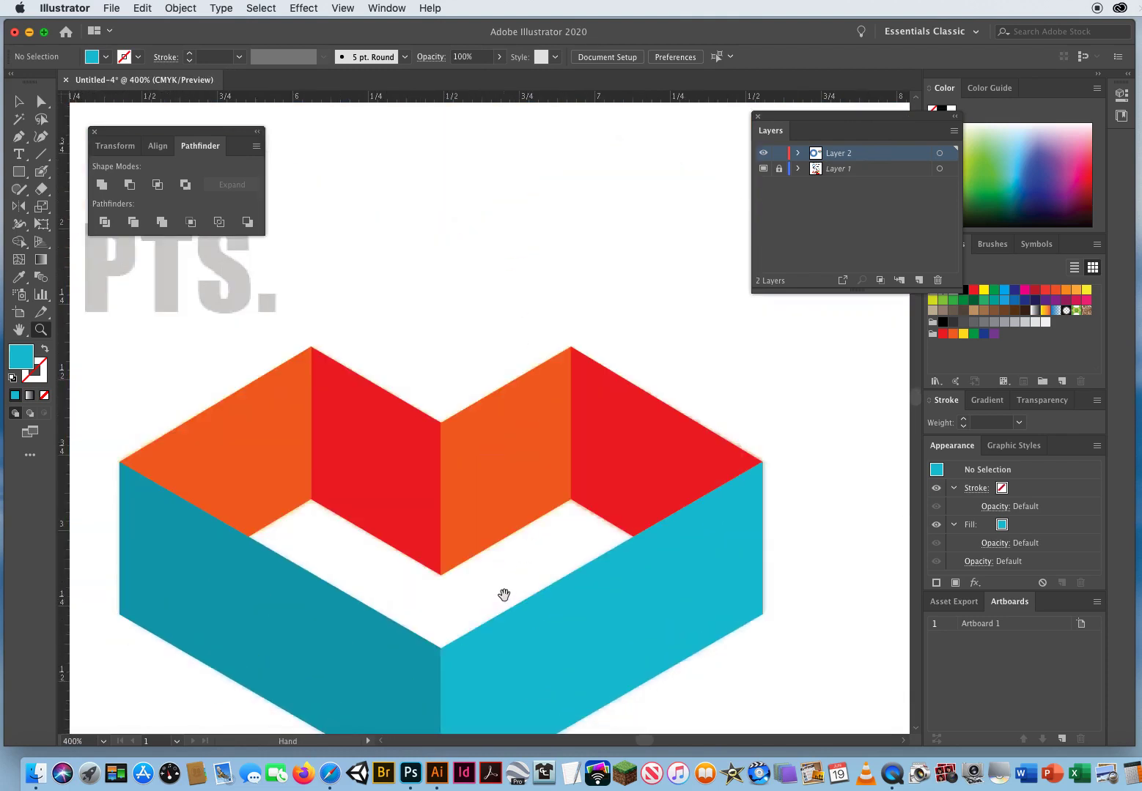
left_click(504, 596, "alt")
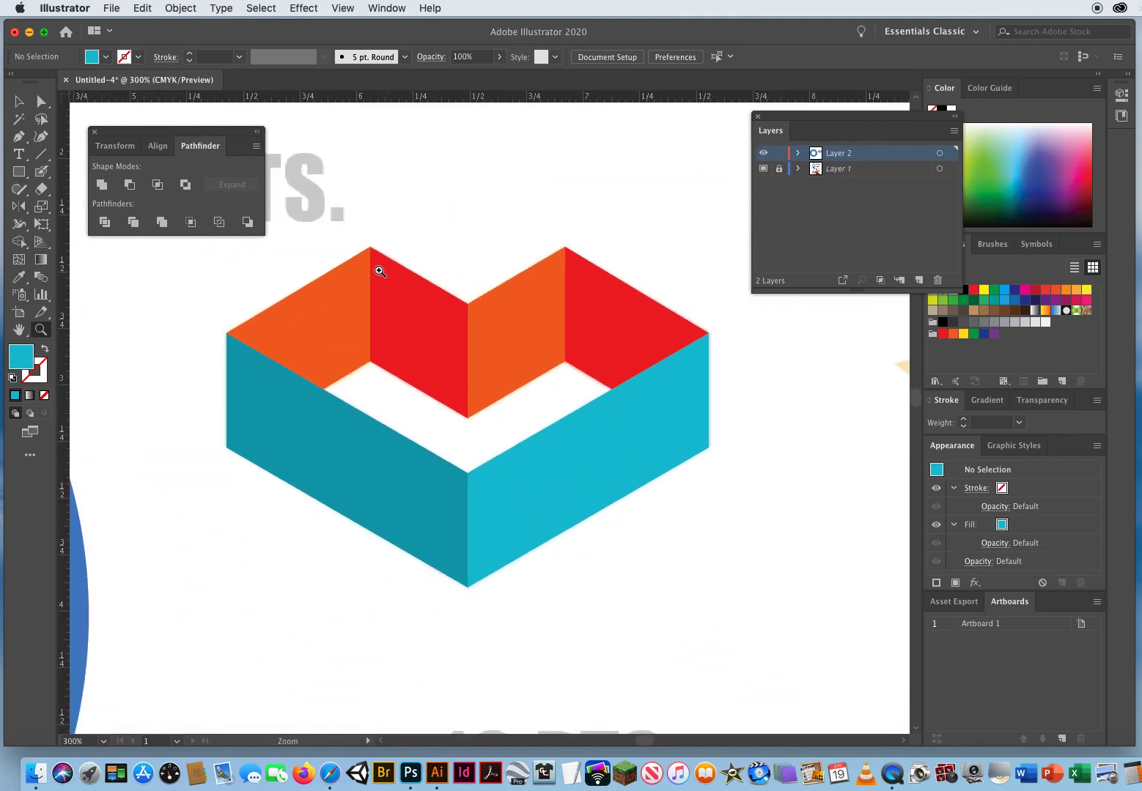
left_click_drag(363, 244, 381, 269)
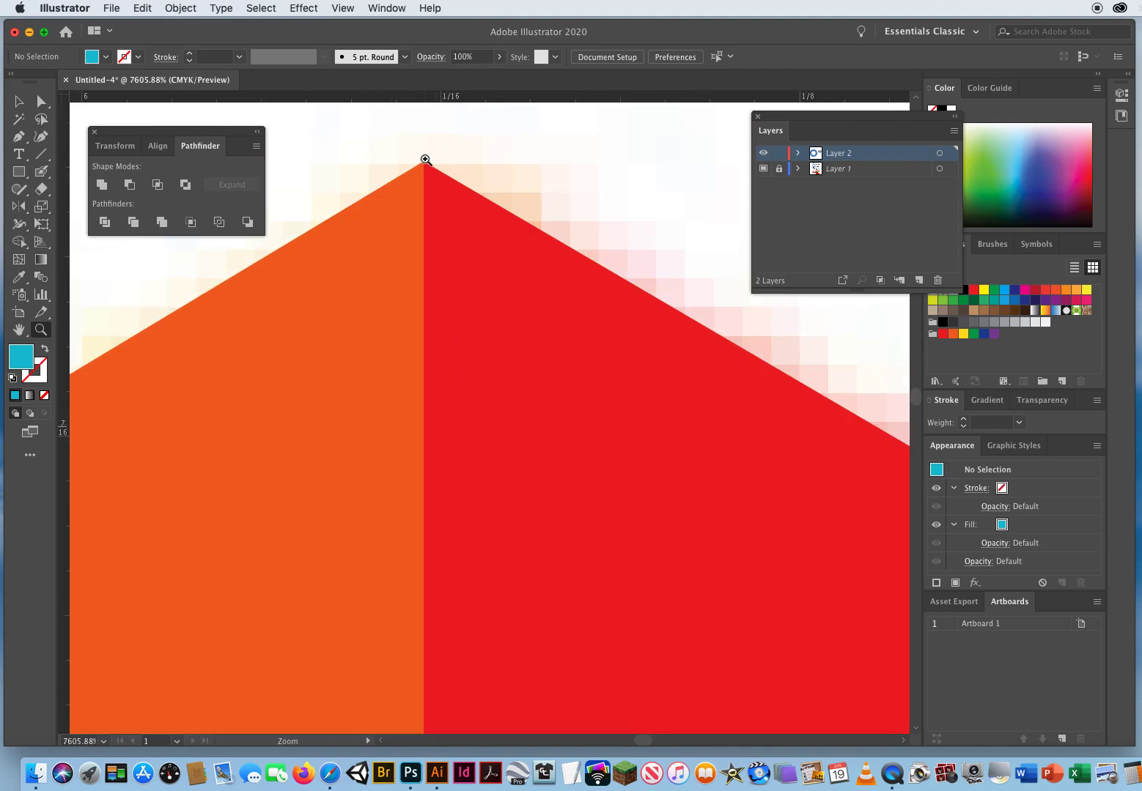
left_click(572, 415, "alt")
left_click(571, 416, "alt")
left_click(573, 416, "alt")
left_click(573, 416, "alt")
left_click(574, 416, "alt")
left_click(573, 416, "alt")
left_click(574, 416, "alt")
left_click(574, 416, "alt")
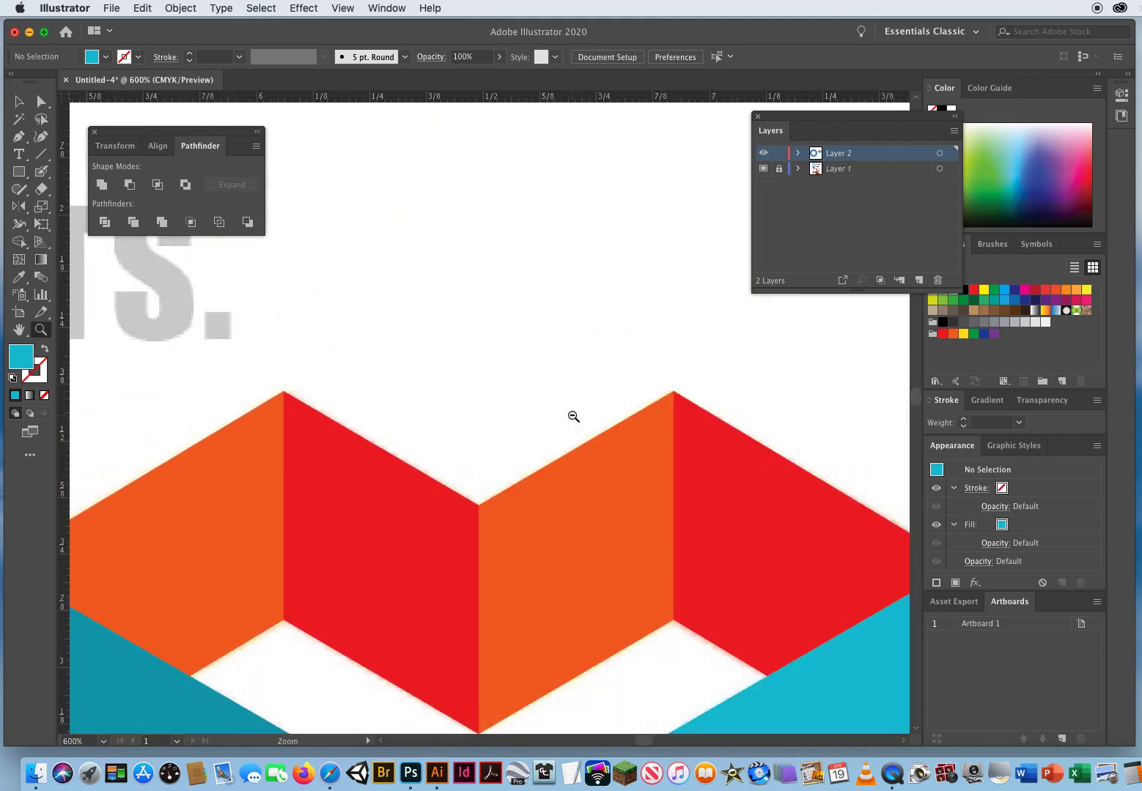
left_click(574, 417, "alt")
left_click(574, 417, "alt")
left_click(574, 418, "alt")
left_click(573, 425, "alt")
Step: Activate the Ellipse tool for the star logo, with default colours changed to no fill and a 1 pt black stroke
left_click_drag(471, 511, 426, 438)
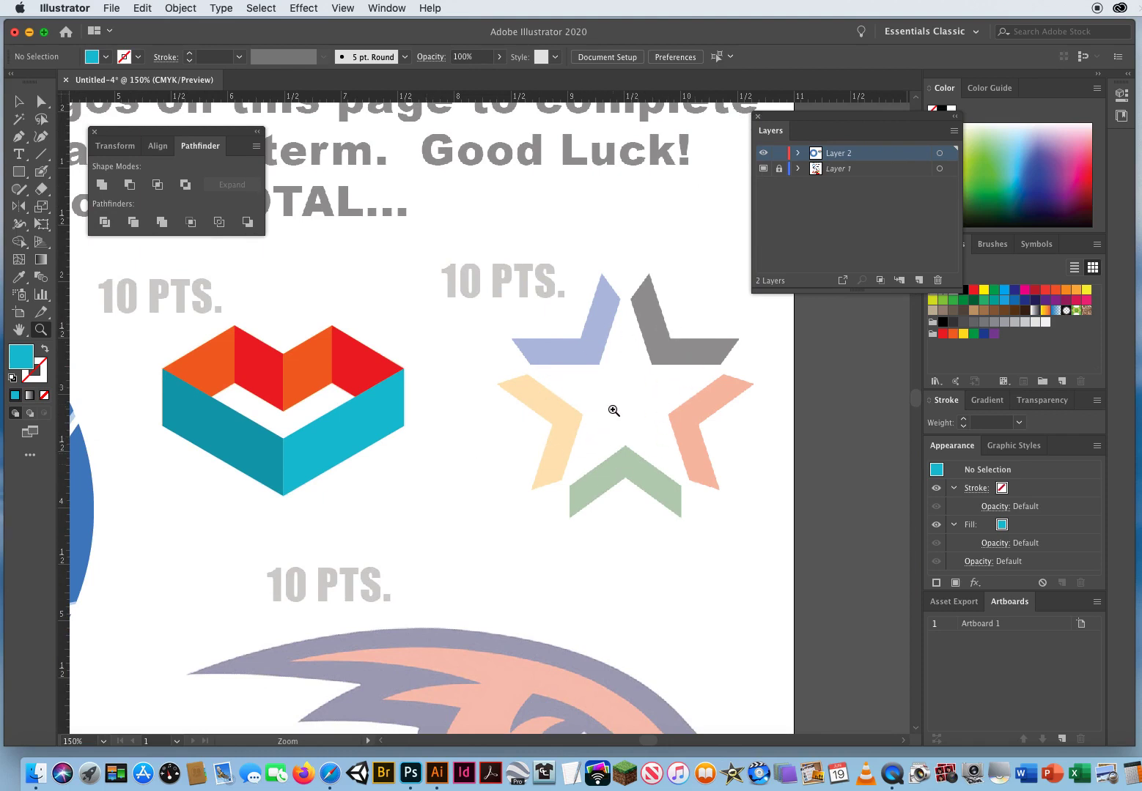
left_click_drag(598, 407, 528, 406)
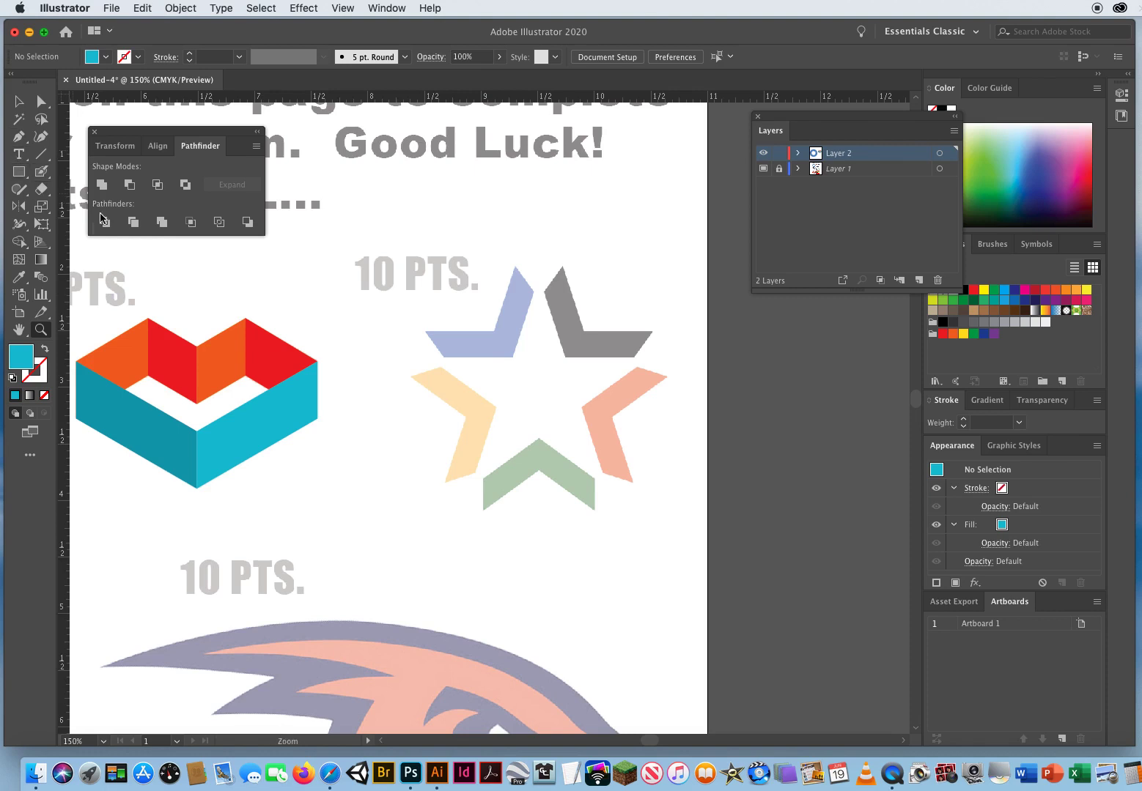
key("d")
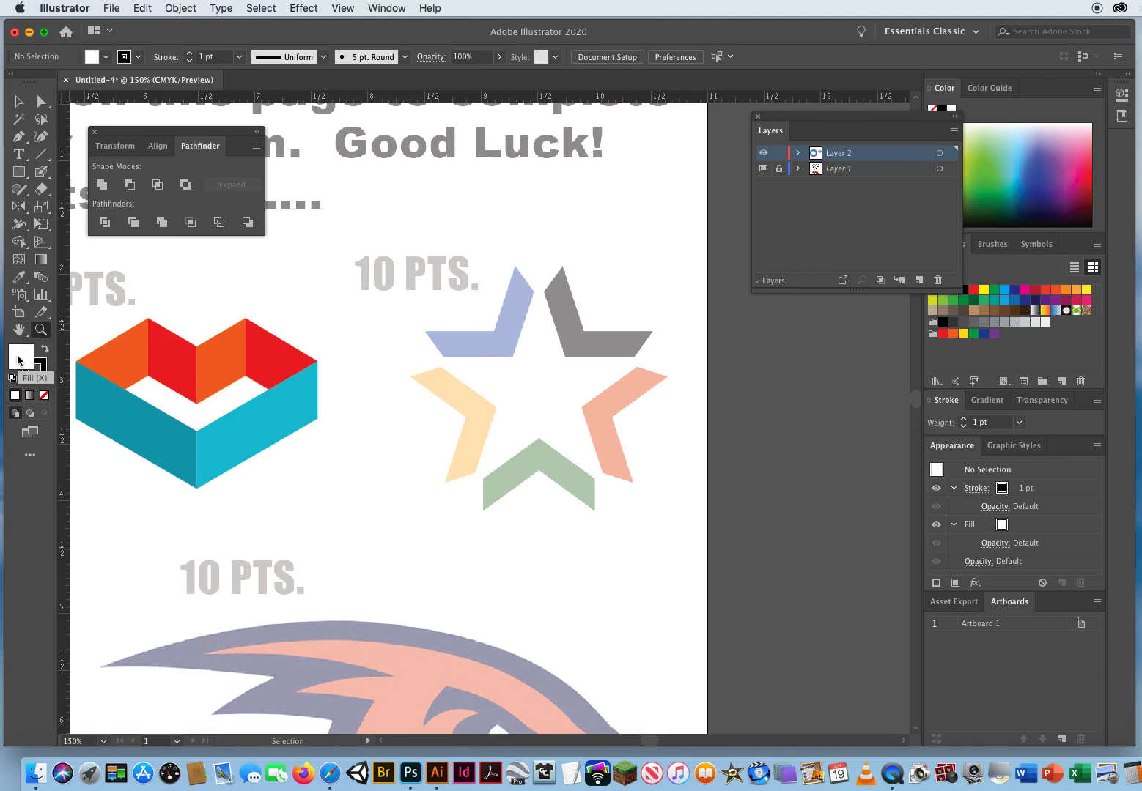
left_click(44, 395)
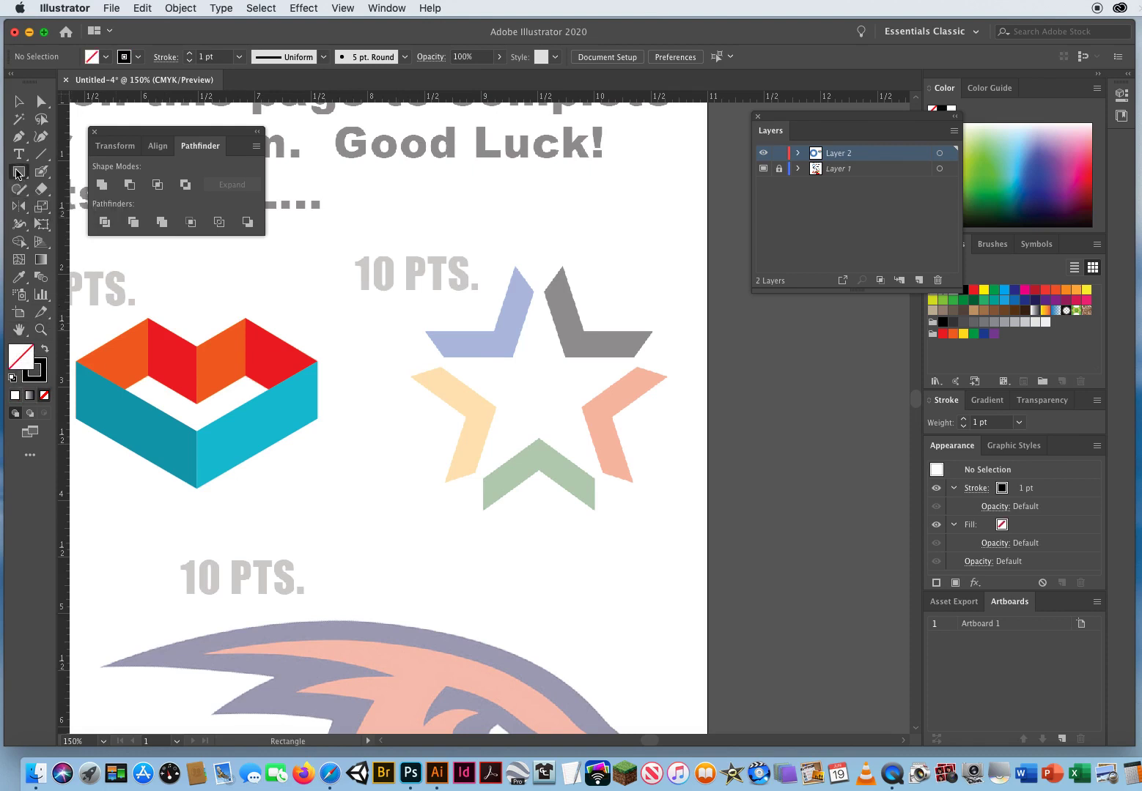
left_click_drag(19, 172, 94, 207)
Step: Turn off Smart Guides and Snap to Point for the document
left_click(343, 8)
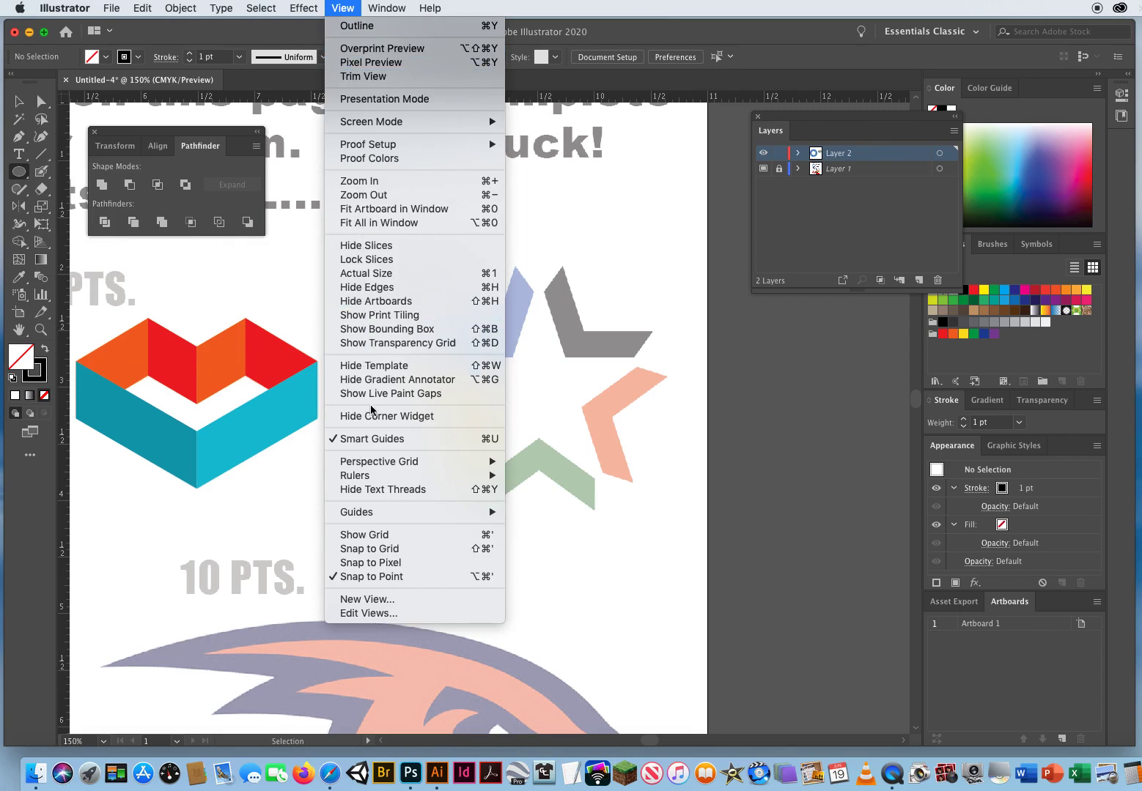
left_click(369, 440)
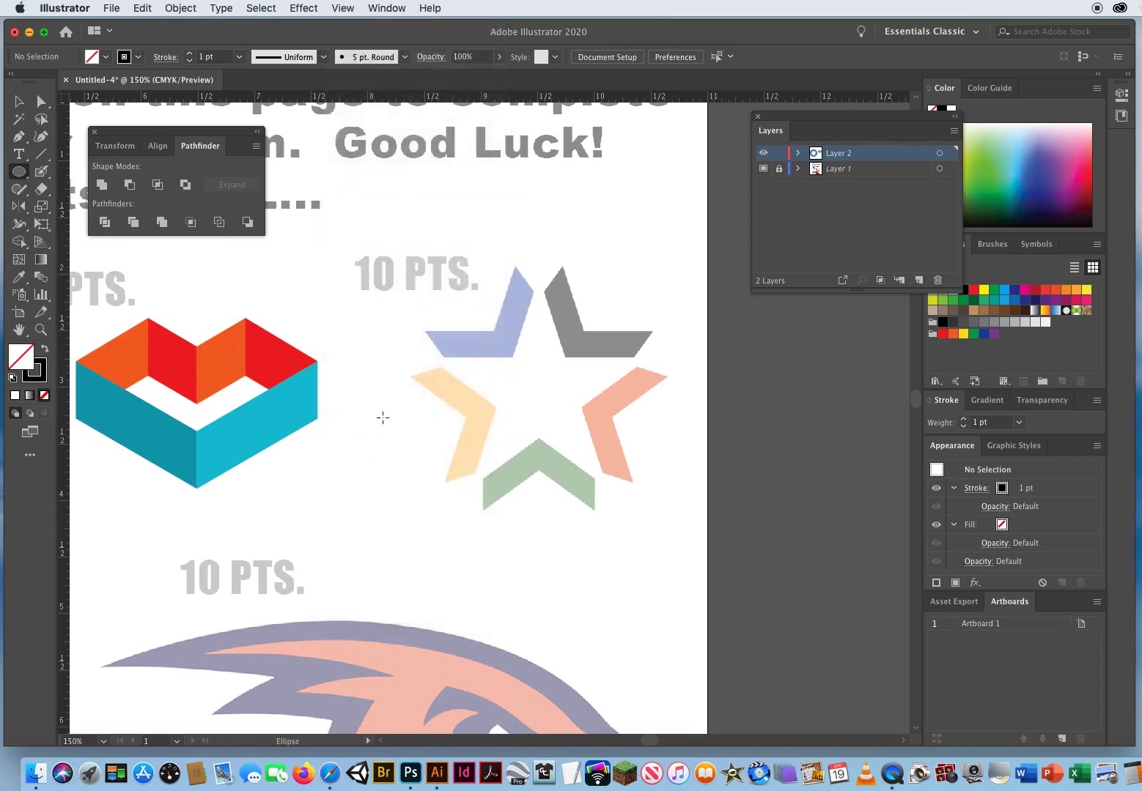
left_click(342, 8)
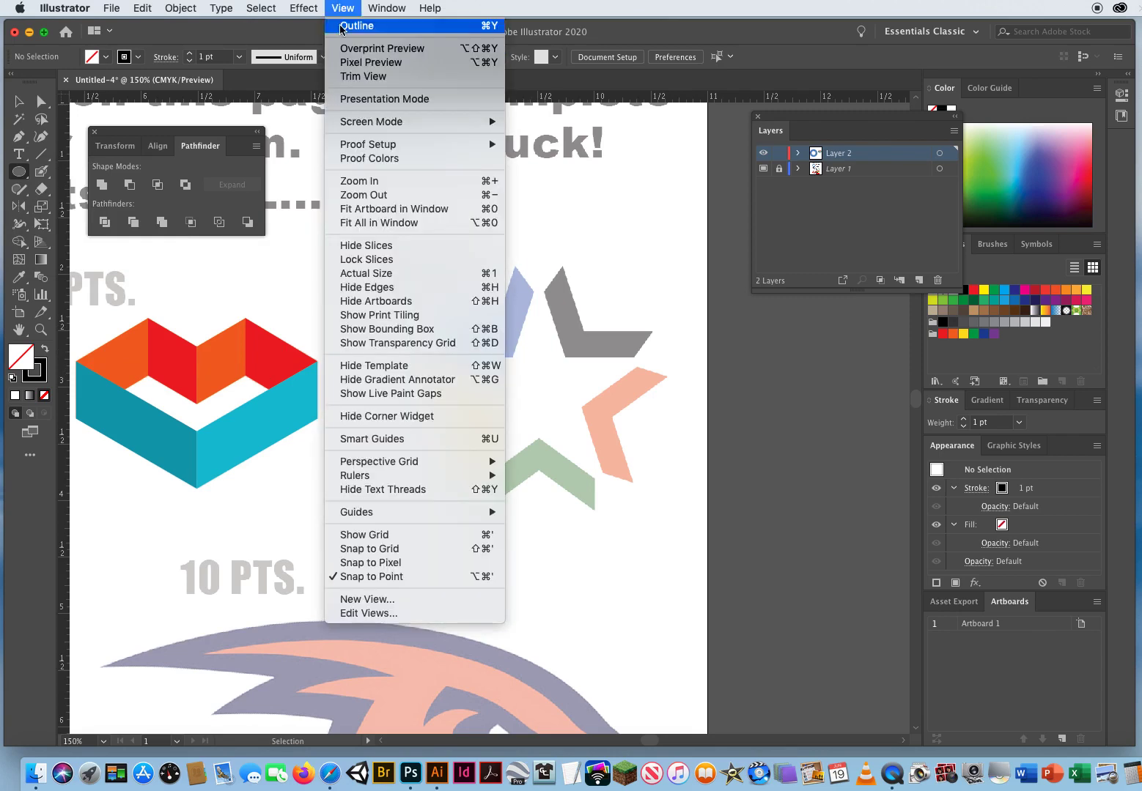
left_click(388, 578)
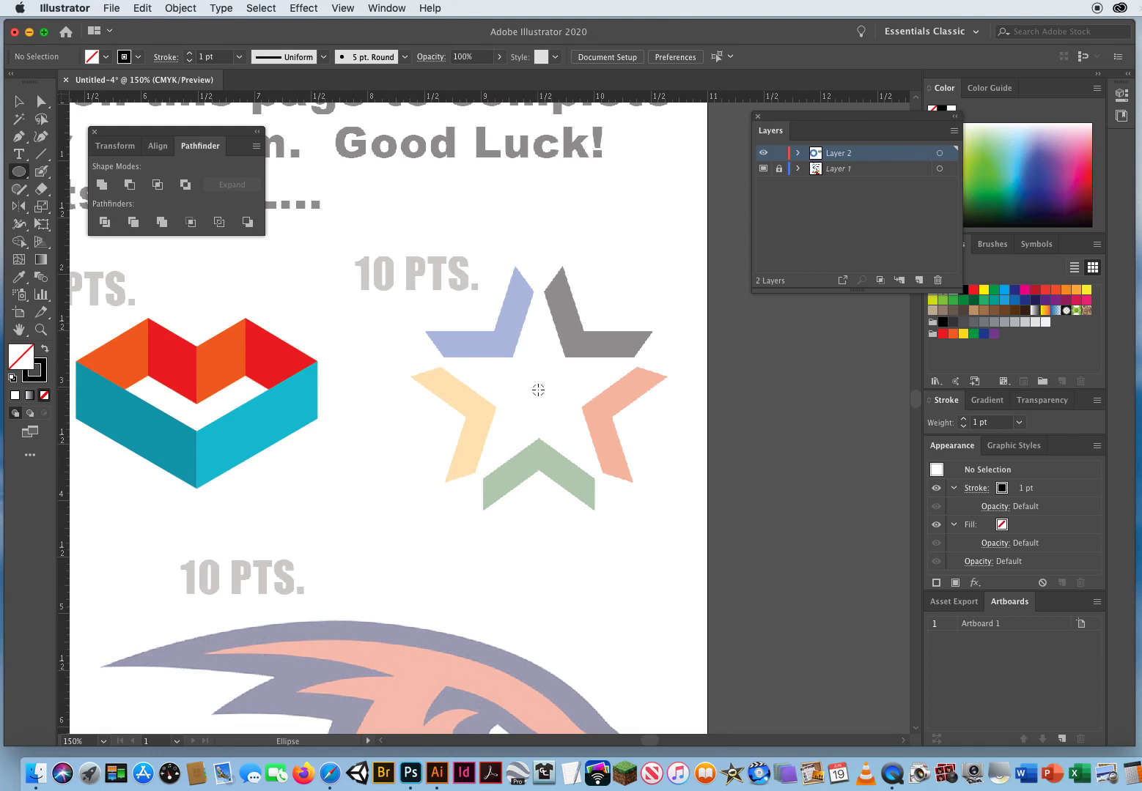
Step: Draw a circle about 2.29 in across from the star logo's centre, enclosing the outer tips of all five pieces
left_click_drag(538, 390, 669, 488)
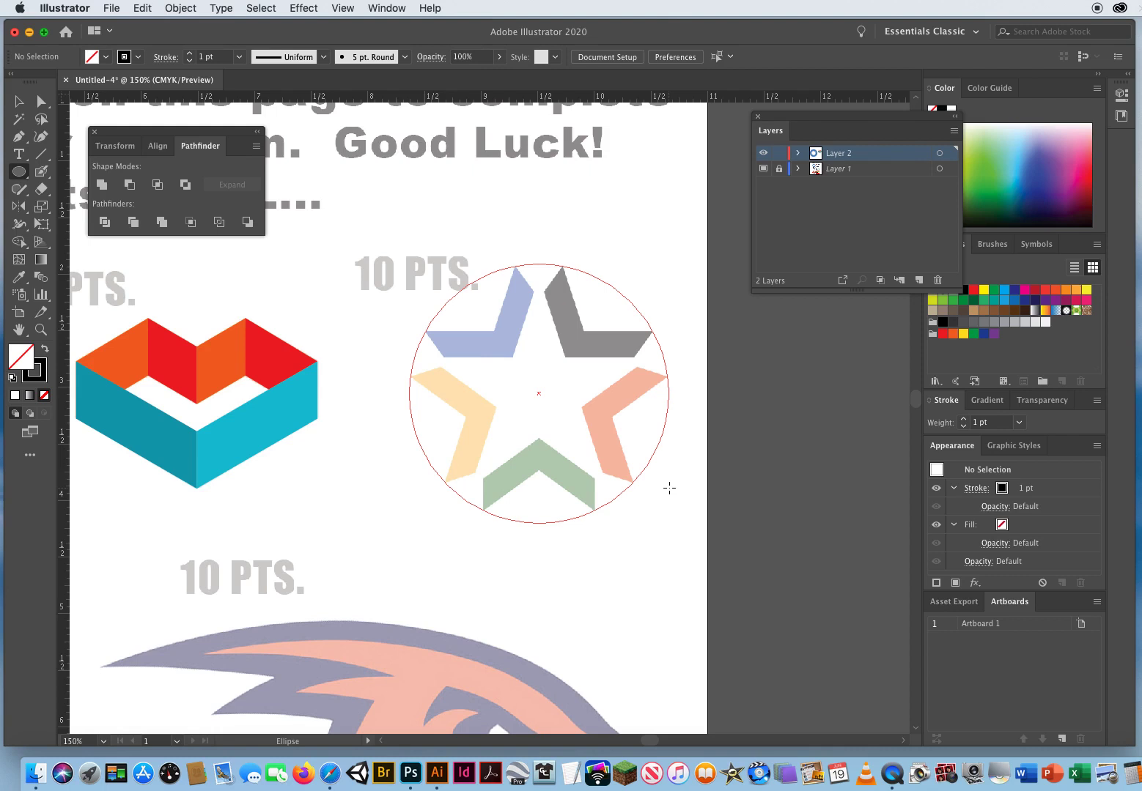
left_click_drag(669, 488, 669, 488)
key("super")
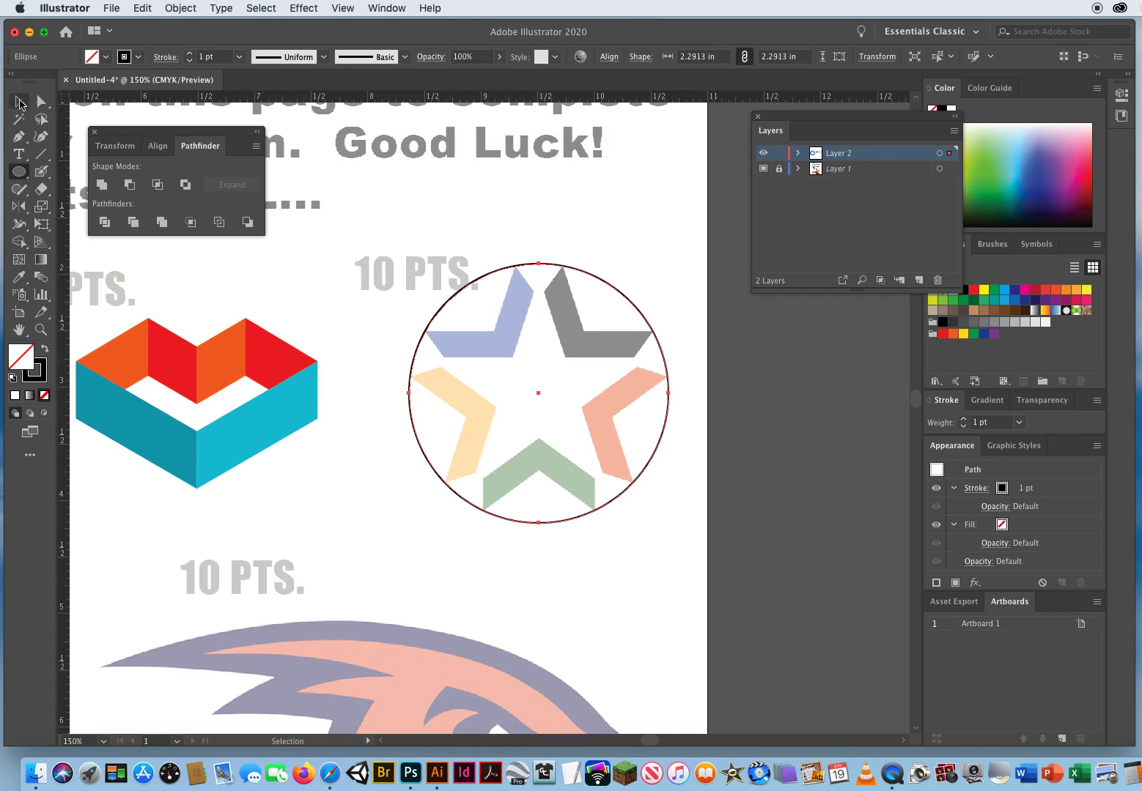
Step: Trace the star's blue upper-left piece as a closed six-point path with the Pen tool, and deselect it
left_click(18, 137)
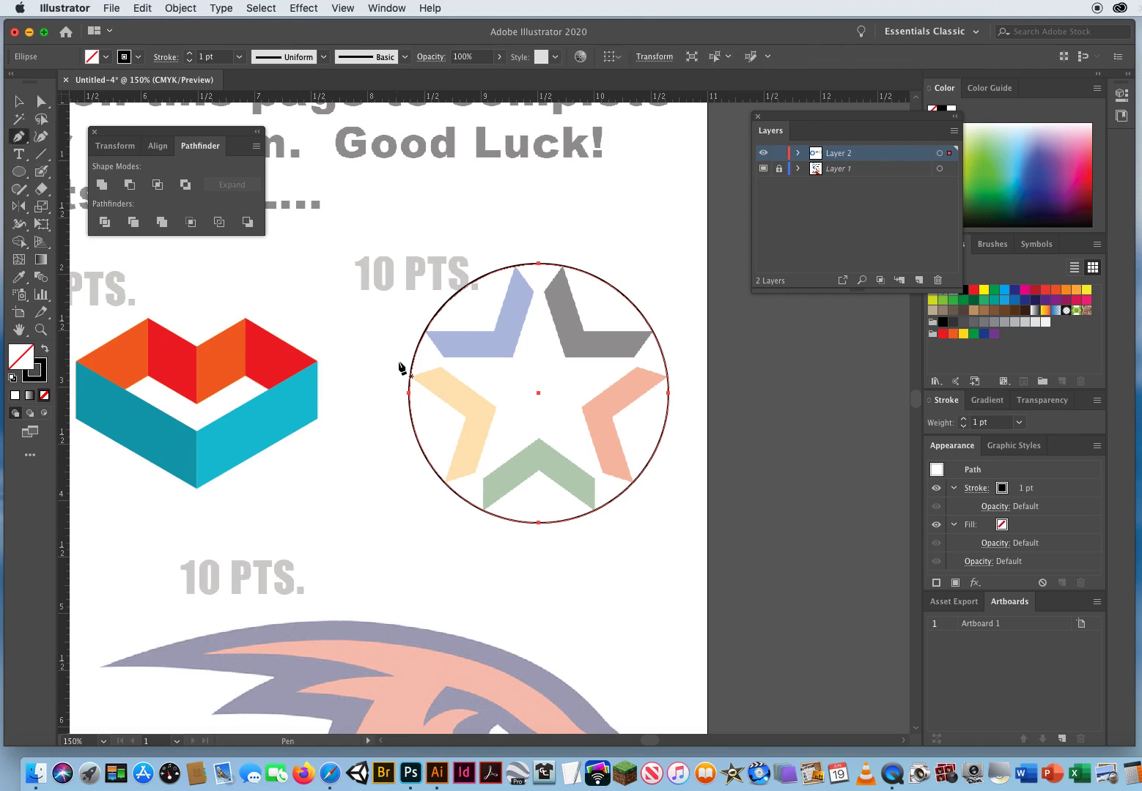
key("super")
left_click(415, 219, "super")
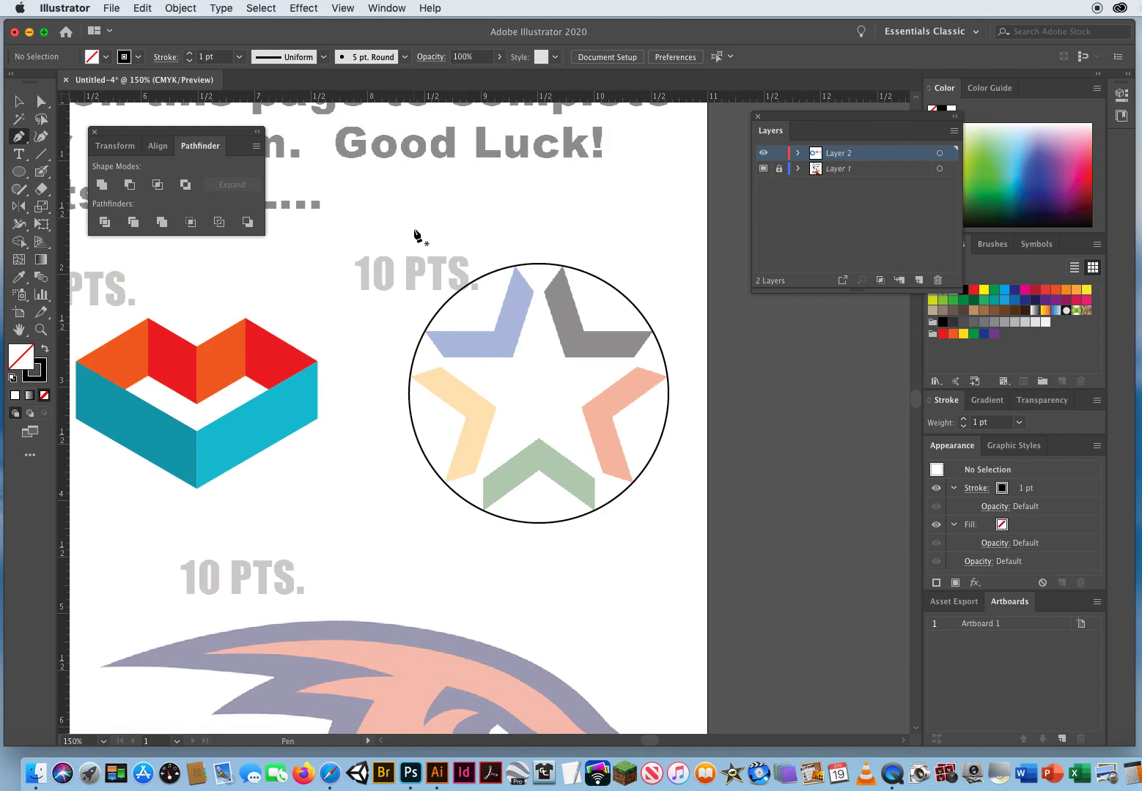
left_click(427, 332)
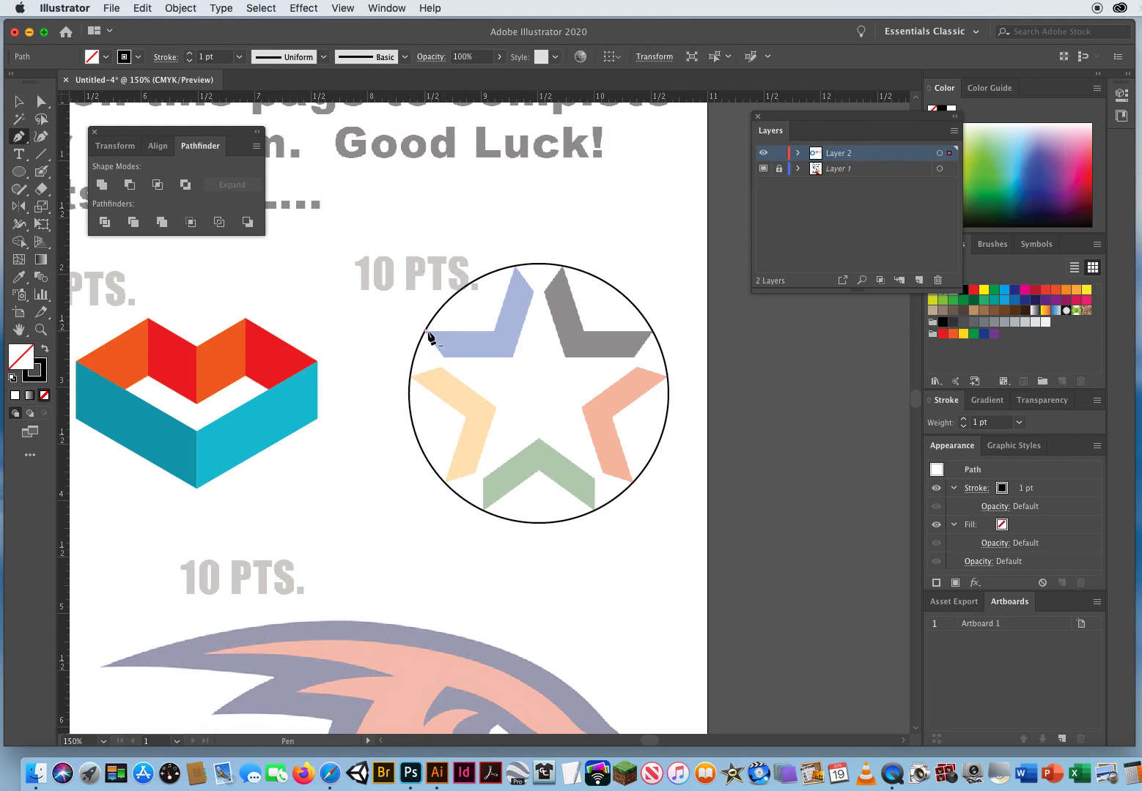
left_click(494, 332)
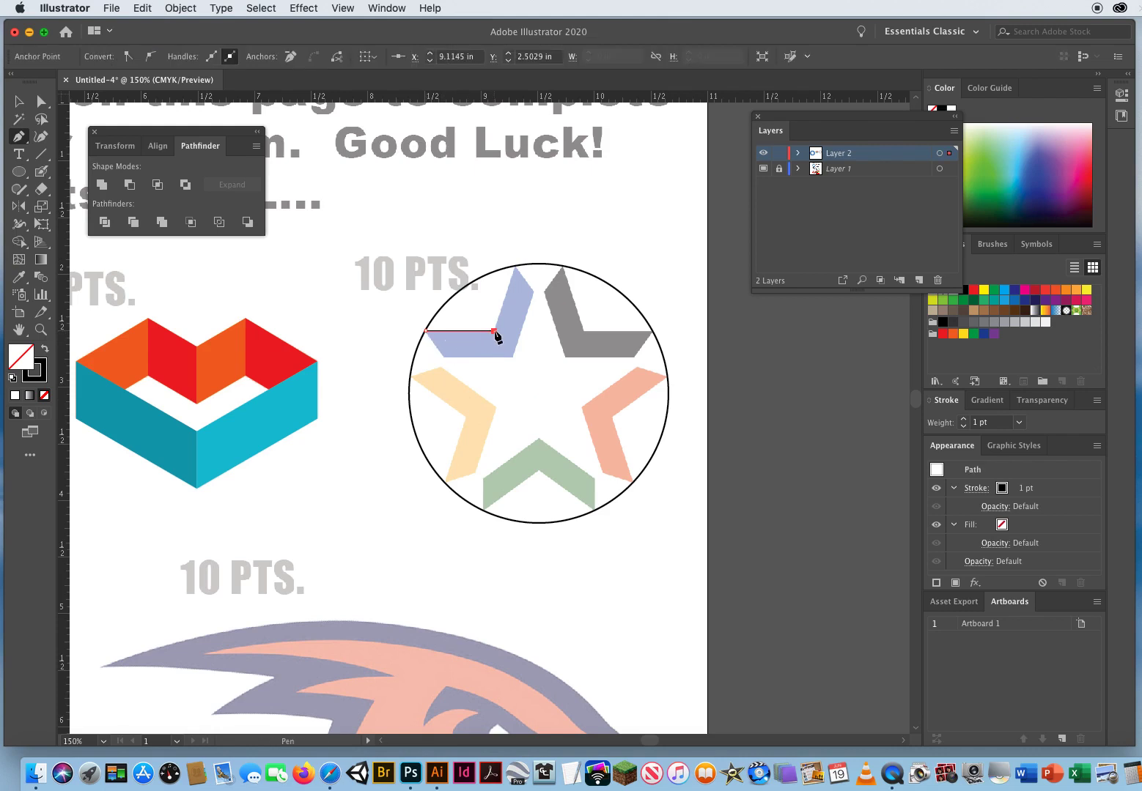
left_click(514, 266)
left_click(533, 290)
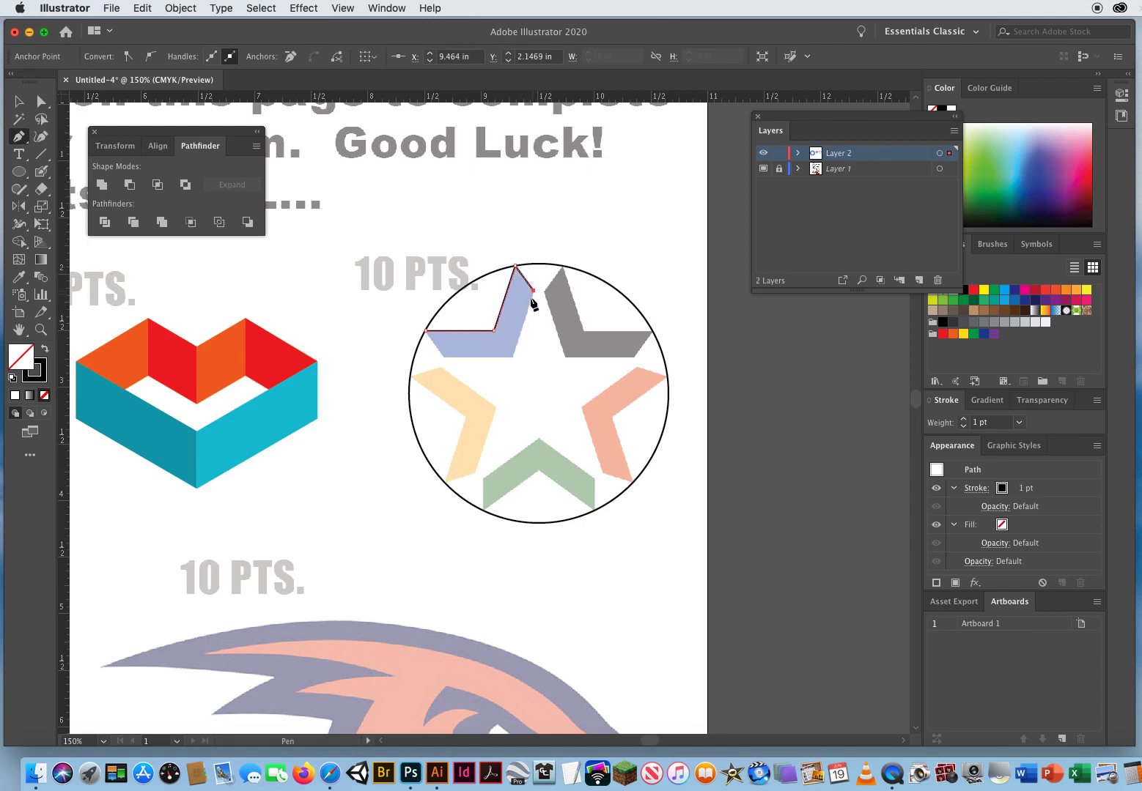
left_click(513, 356)
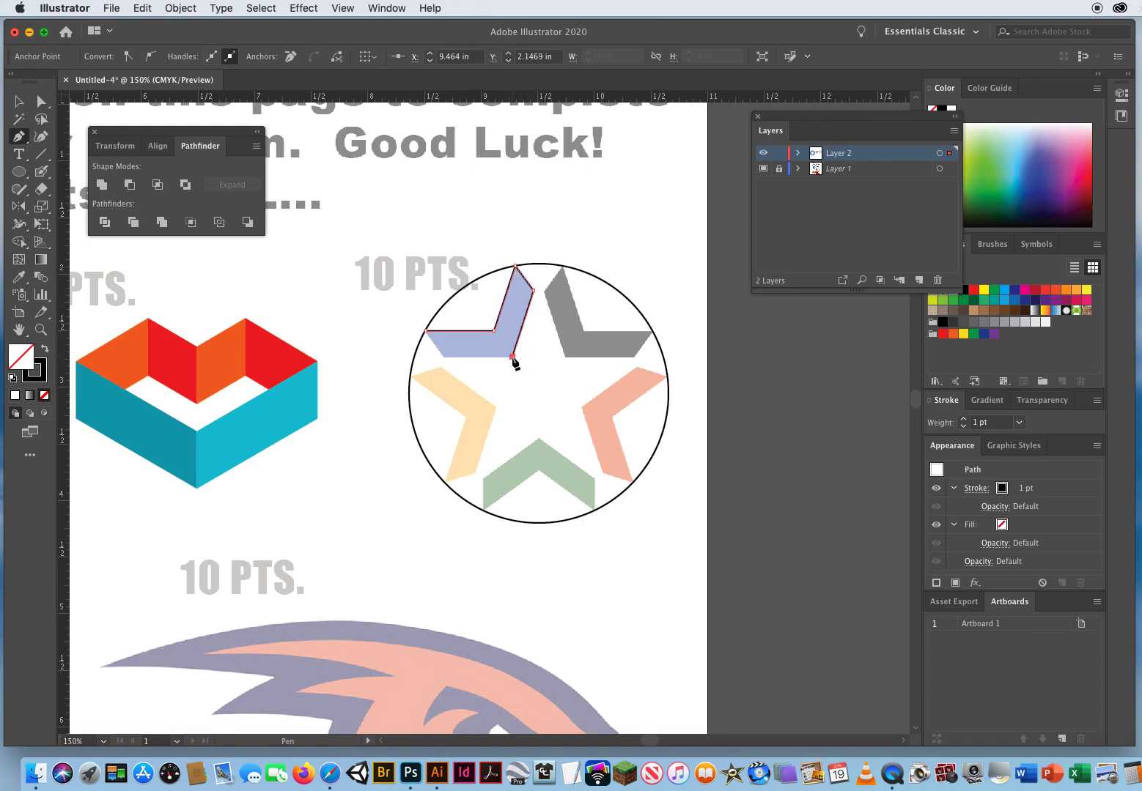
left_click(443, 357)
left_click(427, 333)
left_click(18, 101)
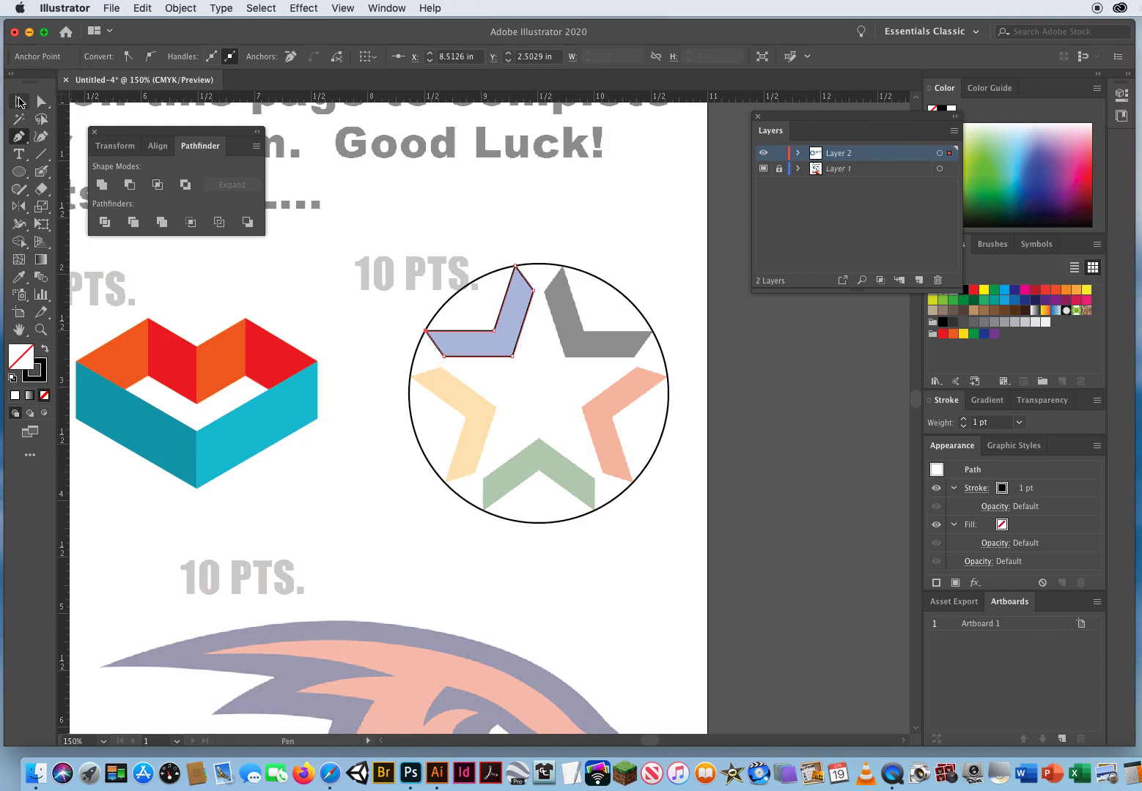
left_click(332, 275)
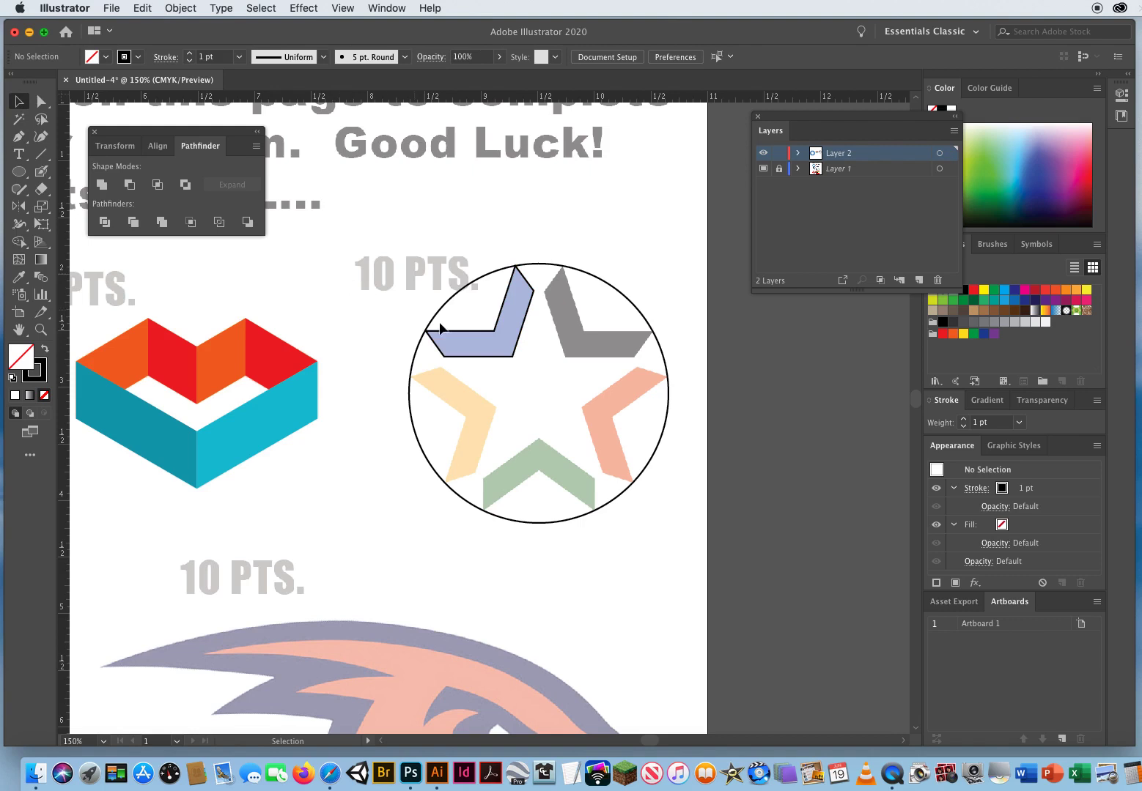
Step: Select the circle around the star and turn Smart Guides and Snap to Point back on
left_click_drag(544, 350, 483, 314)
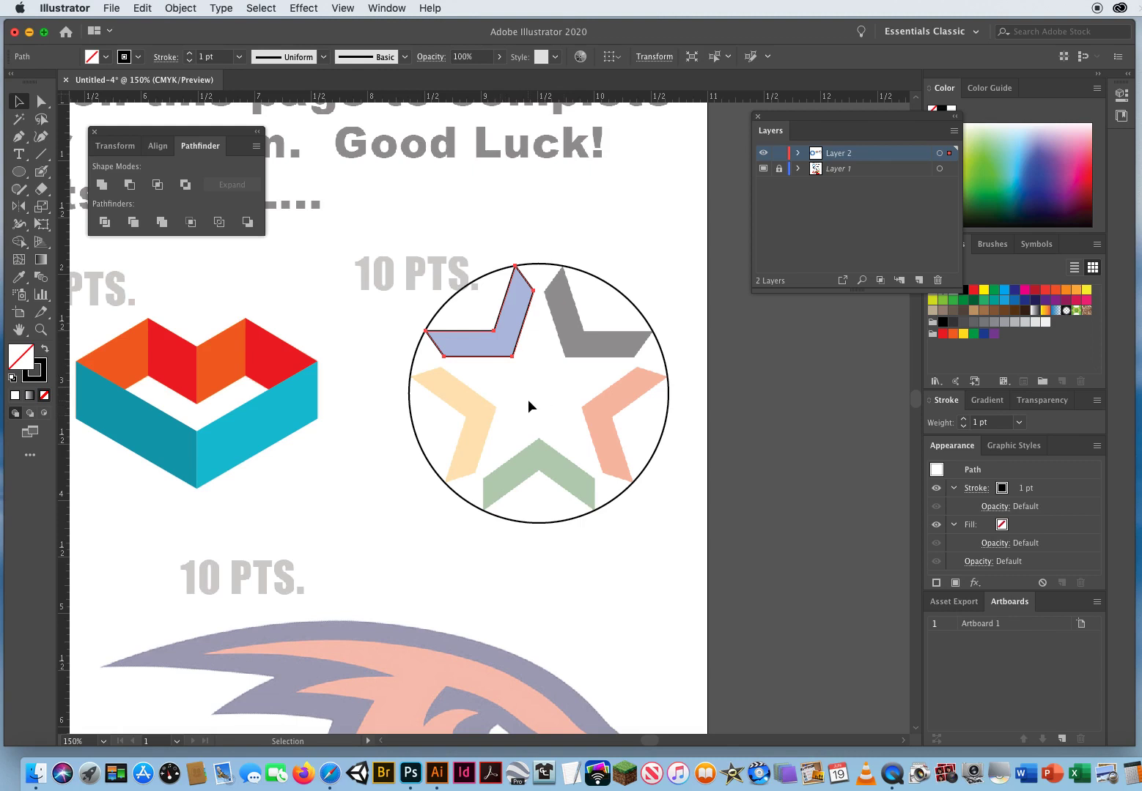
left_click(612, 287)
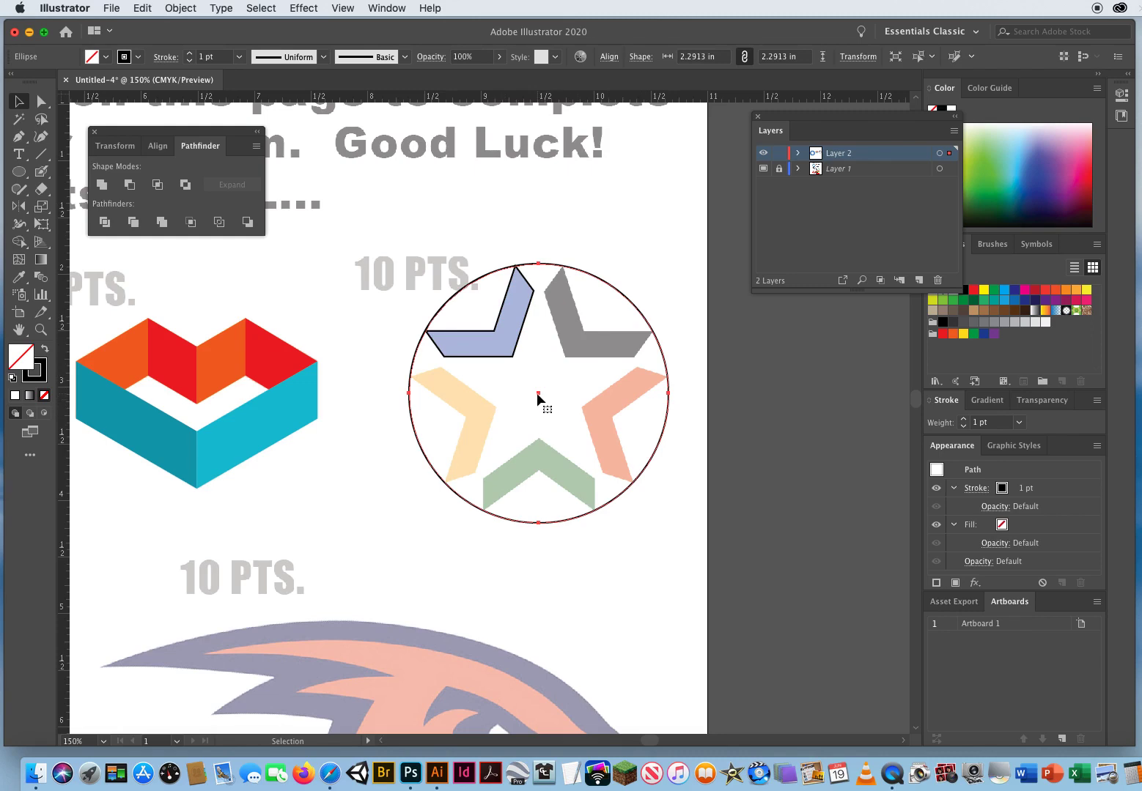
left_click(343, 8)
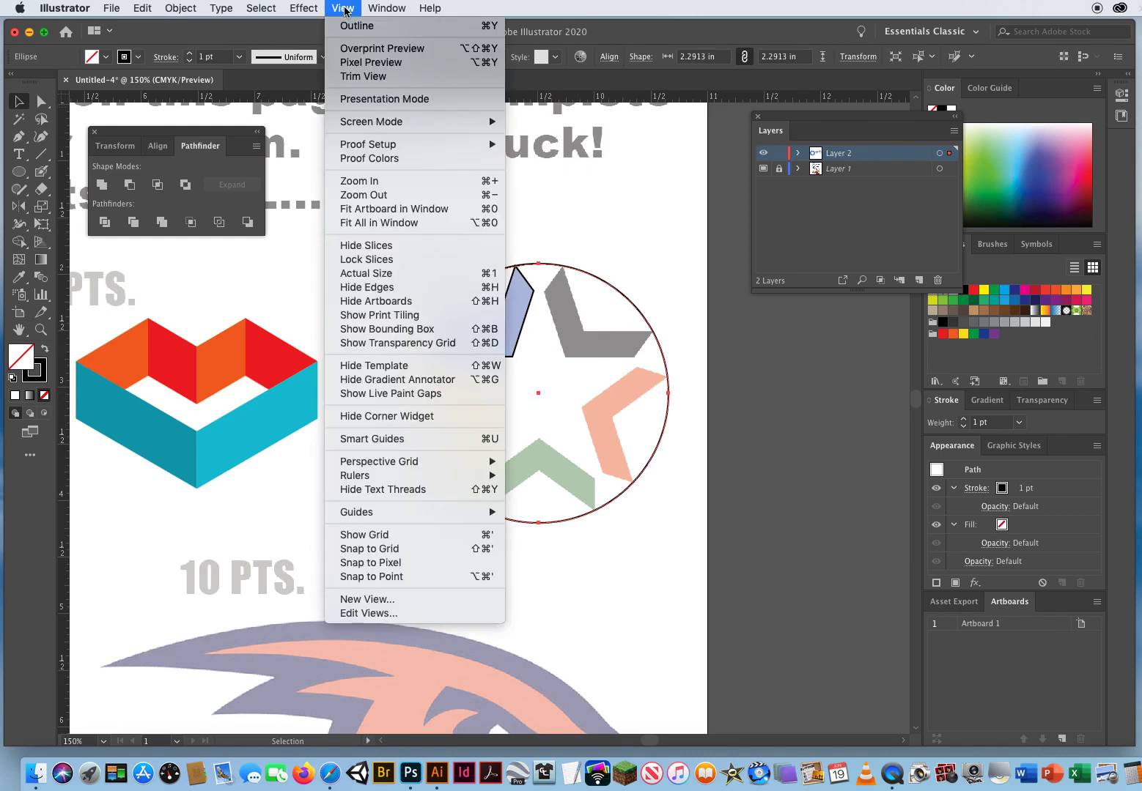
left_click(375, 438)
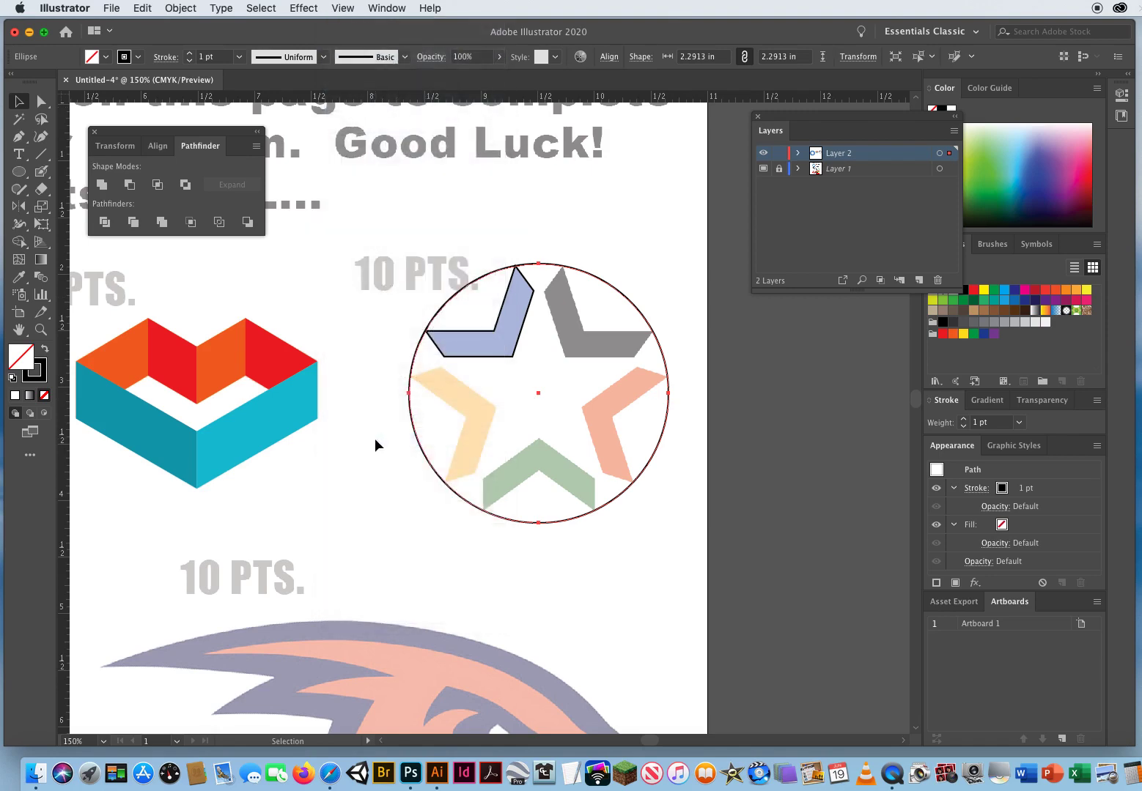
left_click(343, 8)
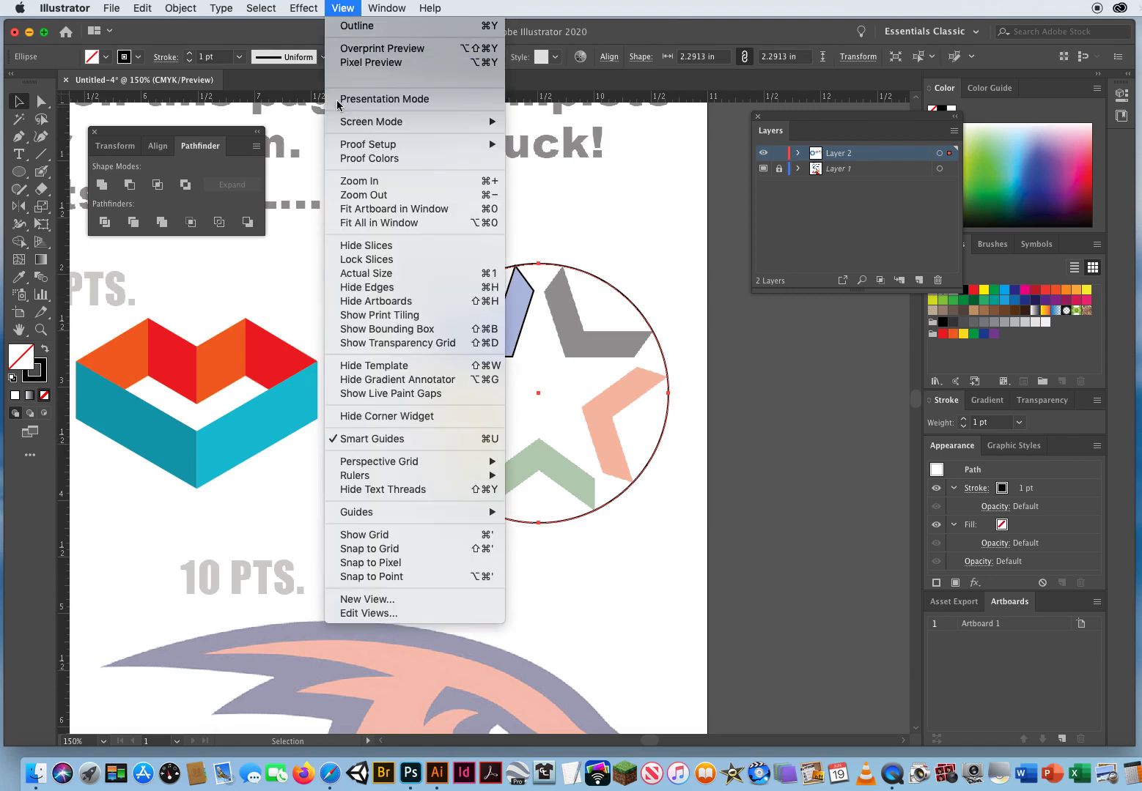
left_click(378, 577)
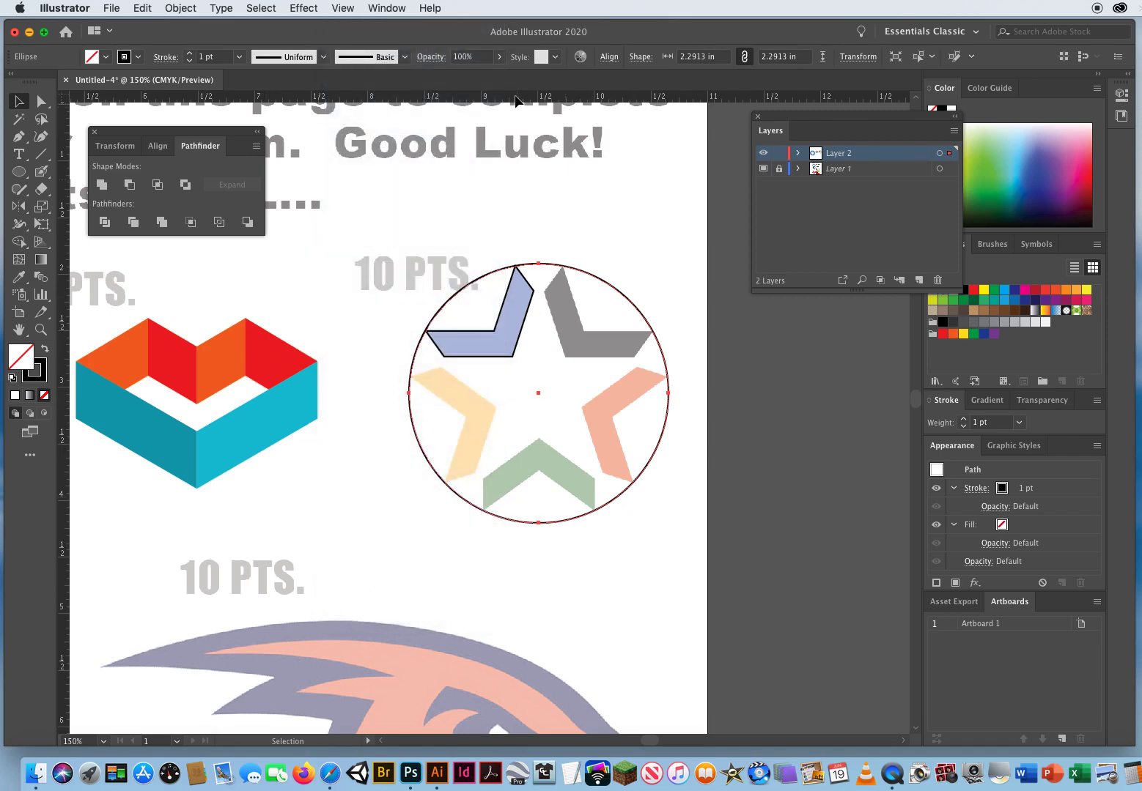
Step: Place a horizontal and a vertical ruler guide through the circle's centre point
left_click_drag(517, 101, 538, 393)
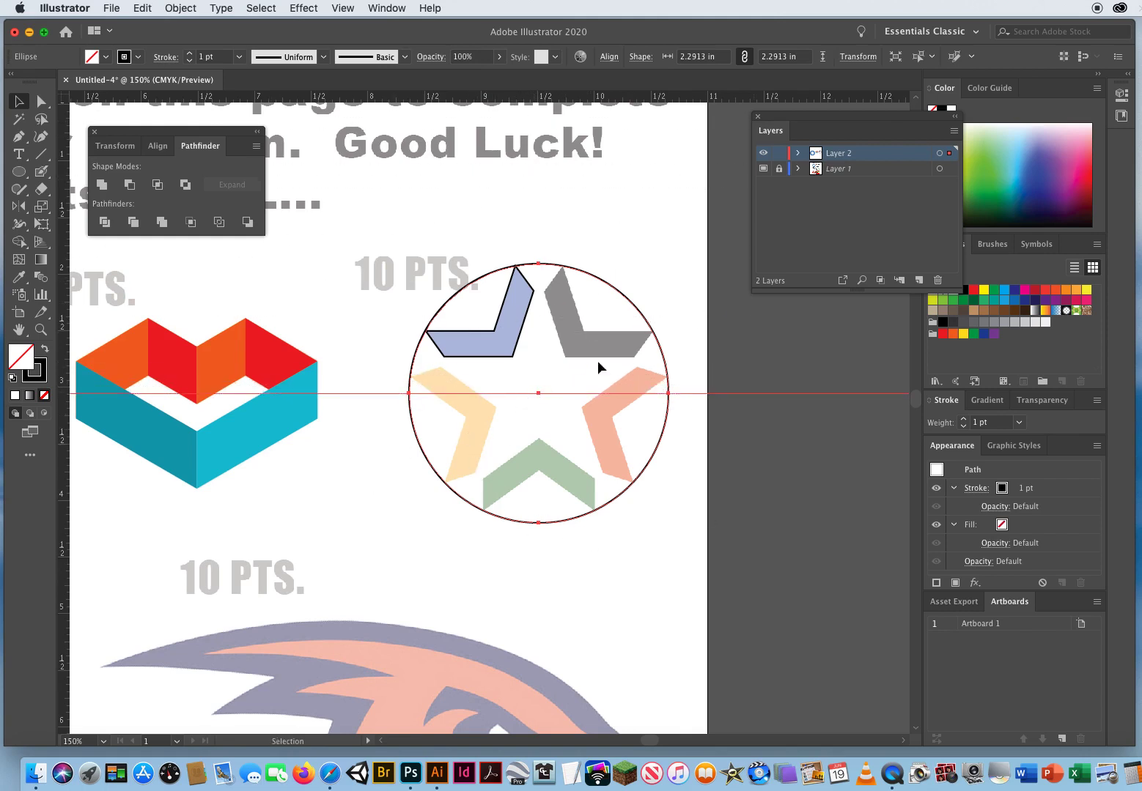
left_click_drag(378, 517, 429, 484)
left_click_drag(68, 506, 538, 392)
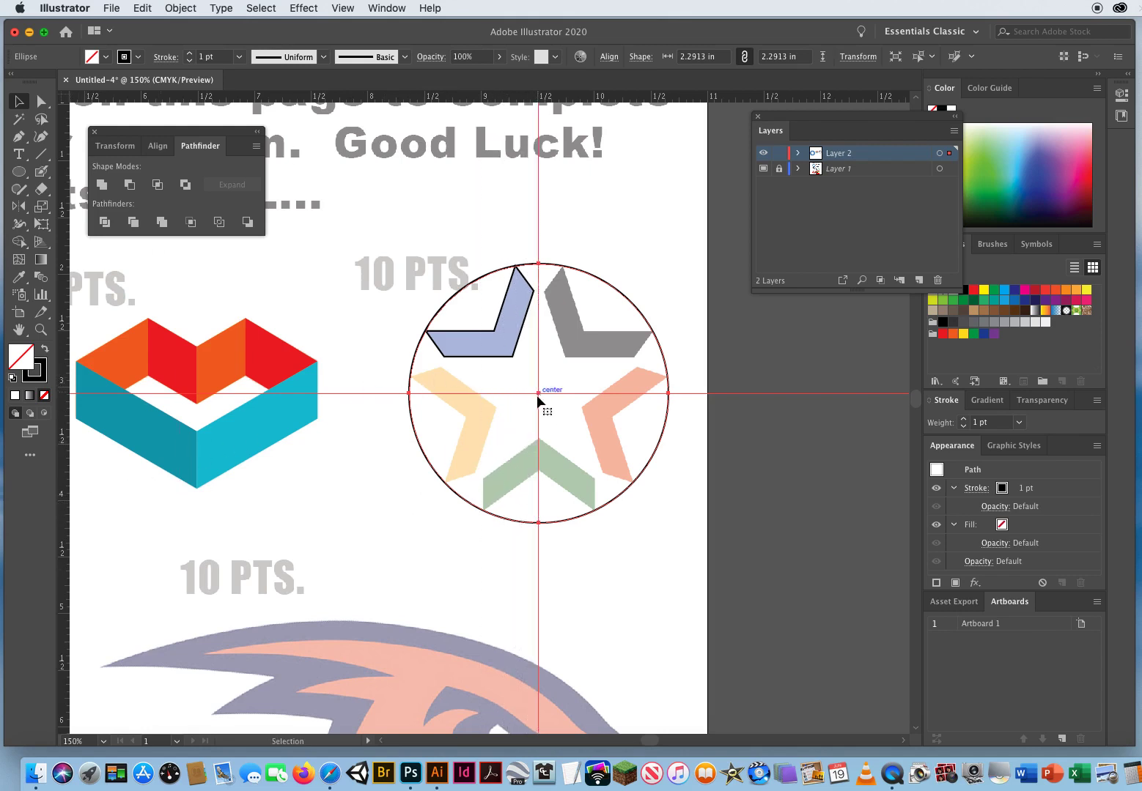
Step: Open the Rotate options for the traced blue star piece with the pivot at the circle's centre, keeping the preview visible
left_click(485, 328)
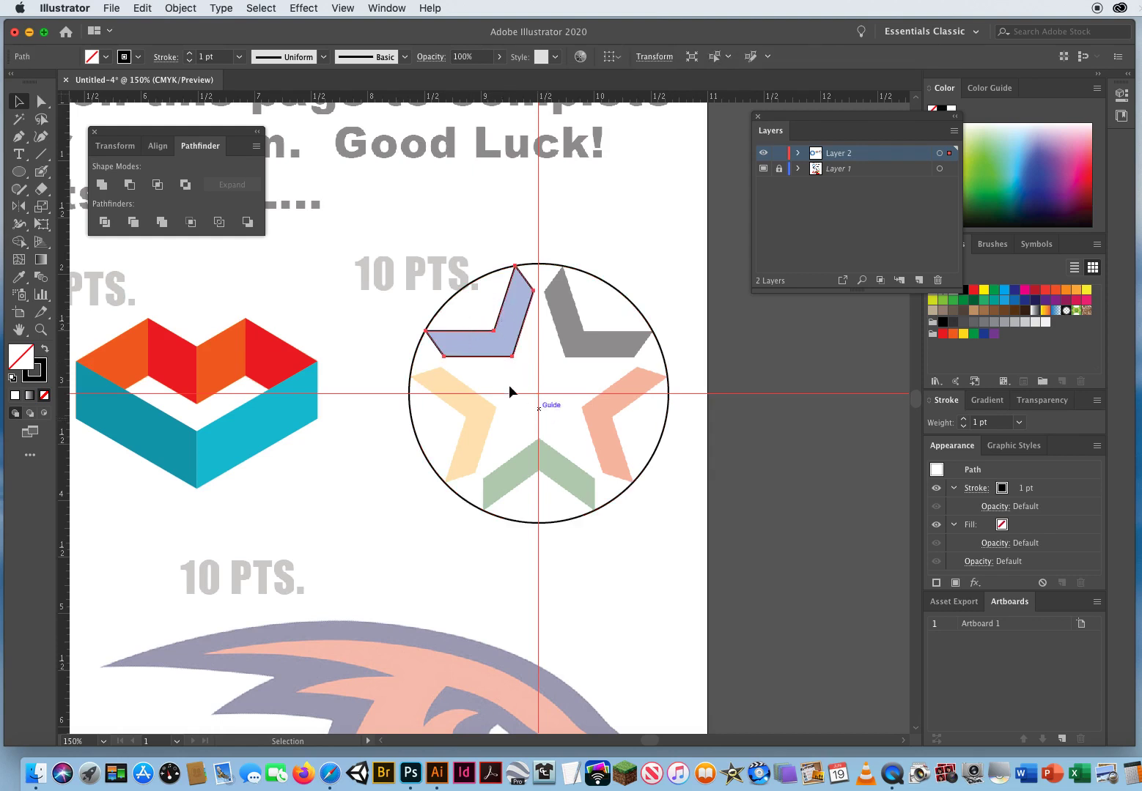
left_click(20, 205)
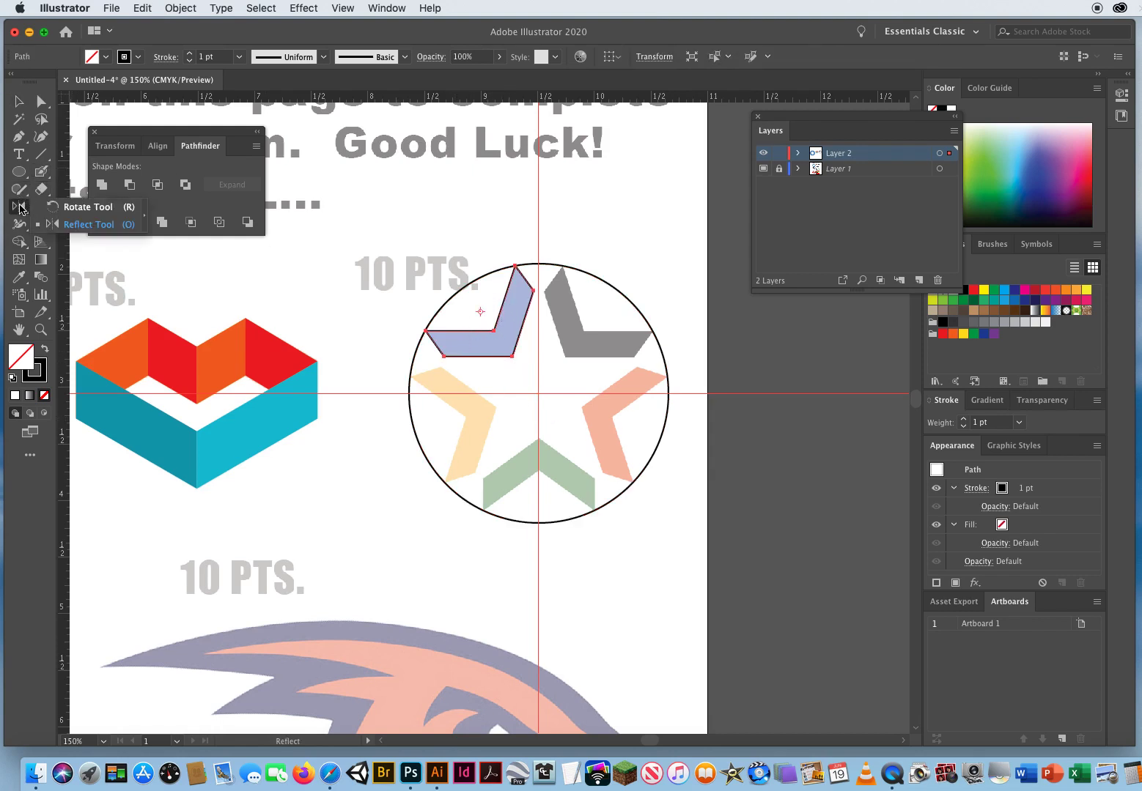
left_click(72, 211)
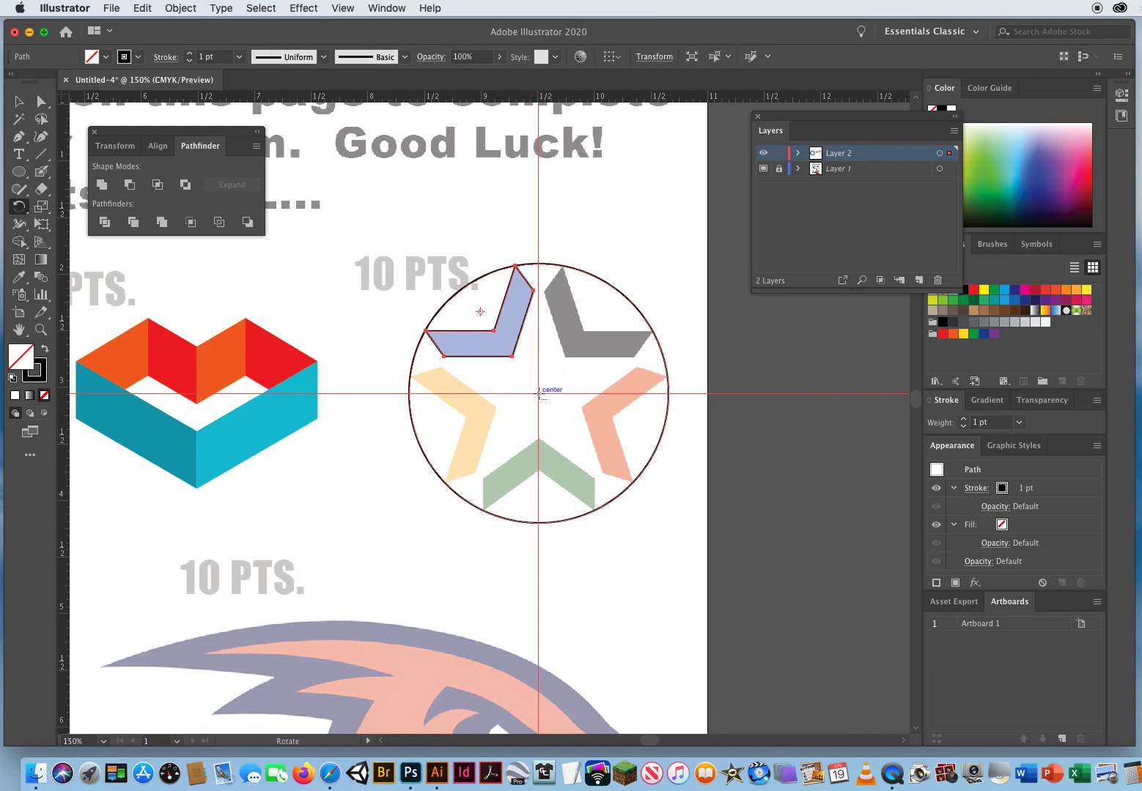
left_click(539, 393, "alt")
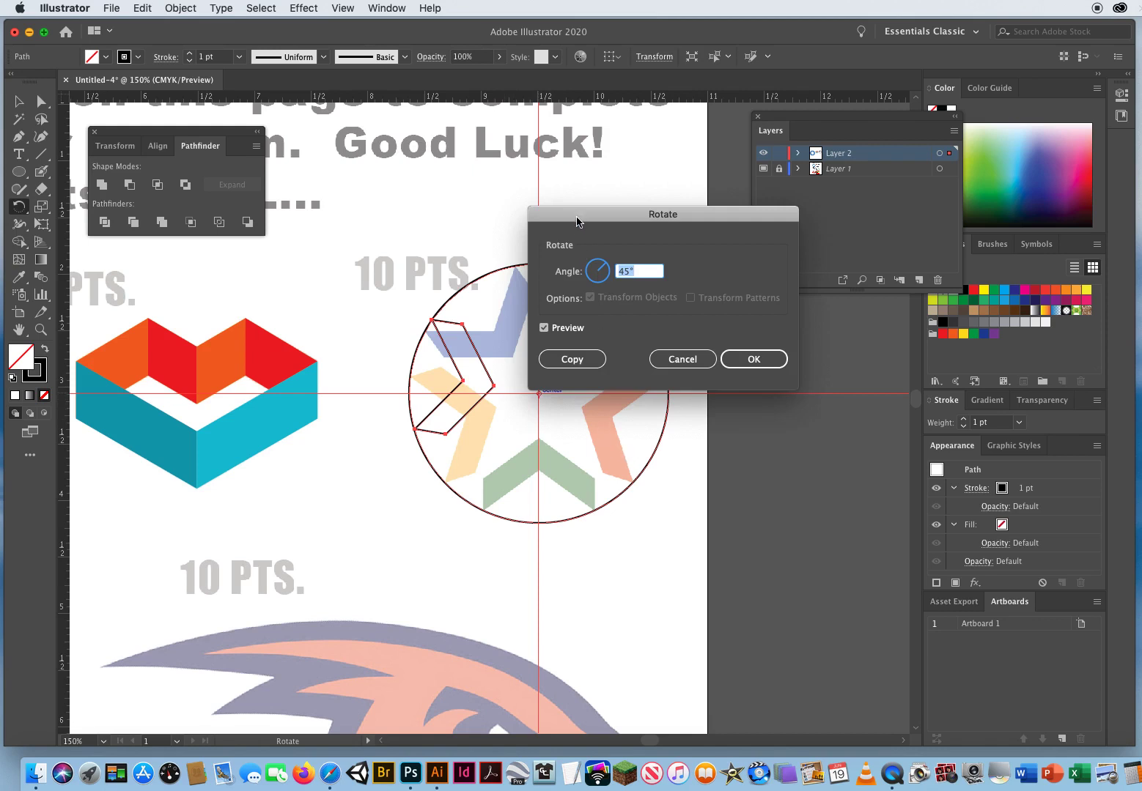
left_click_drag(578, 217, 645, 168)
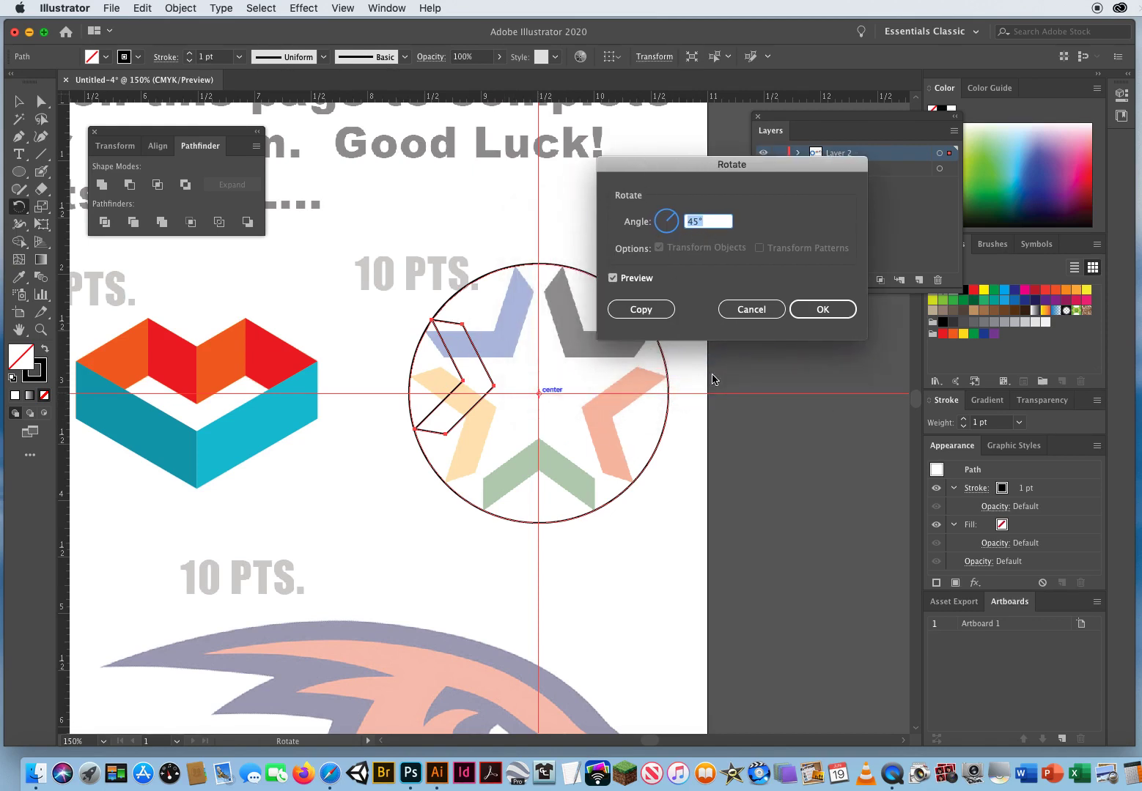
Step: Try rotation angles of 60°, 80° and 70° for the blue piece, previewing each against the yellow template piece
type("60")
left_click(614, 278)
left_click(613, 279)
left_click(613, 278)
left_click(613, 279)
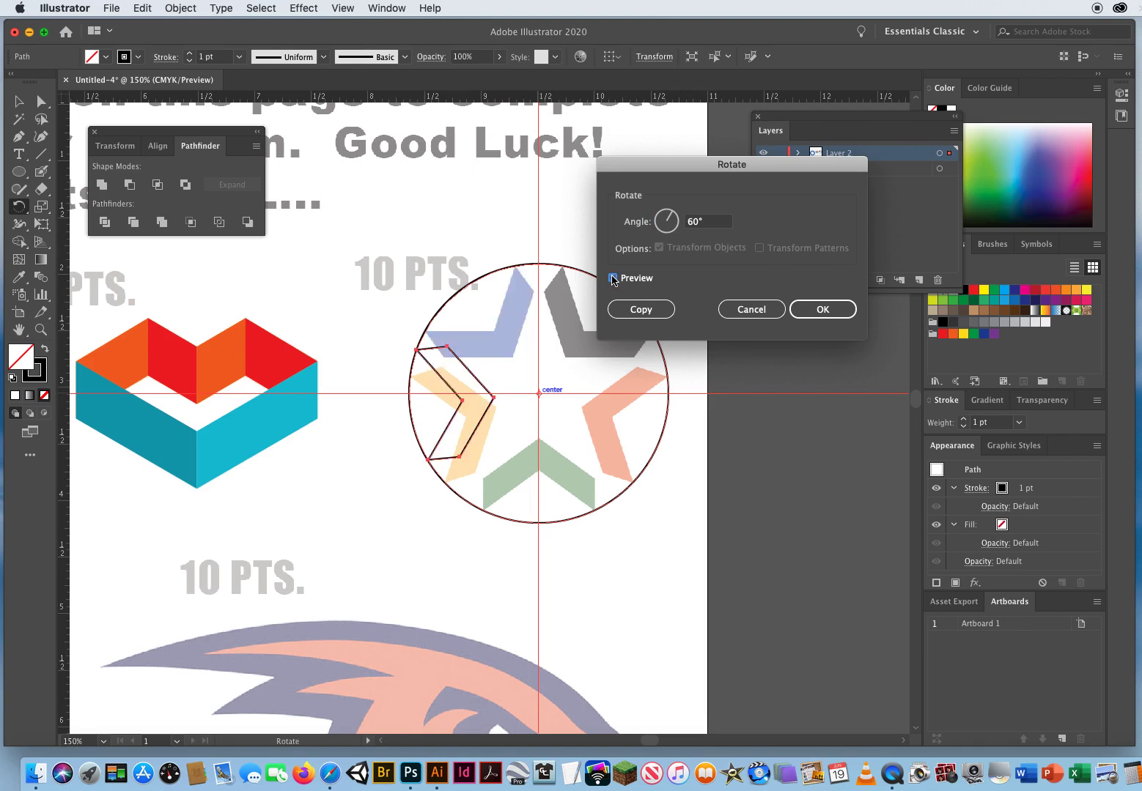
double_click(693, 221)
type("80")
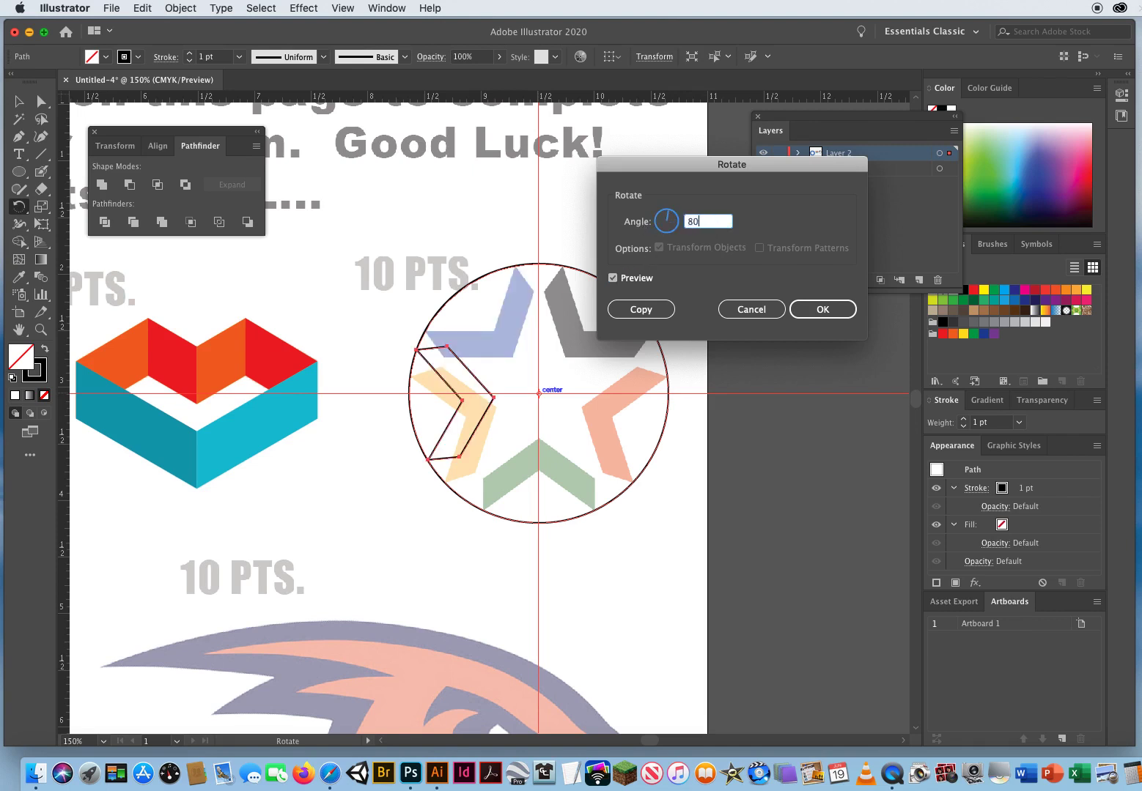
left_click(613, 279)
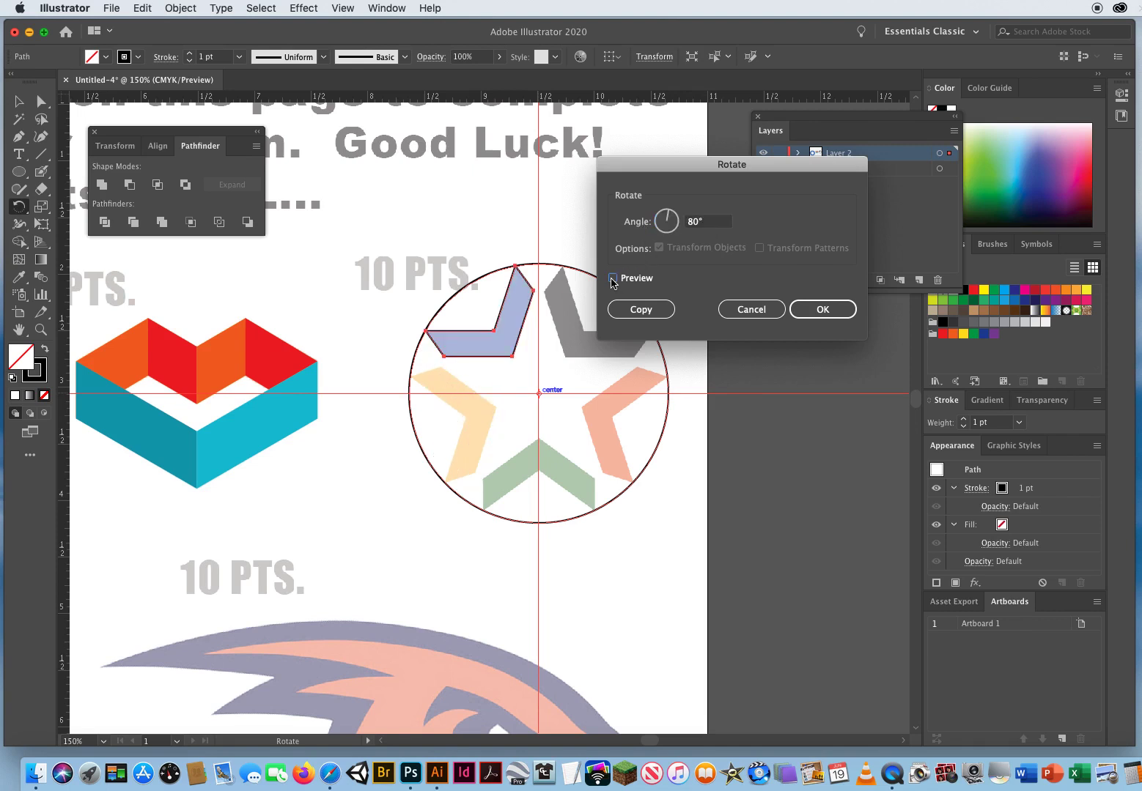
left_click(613, 279)
left_click(652, 224)
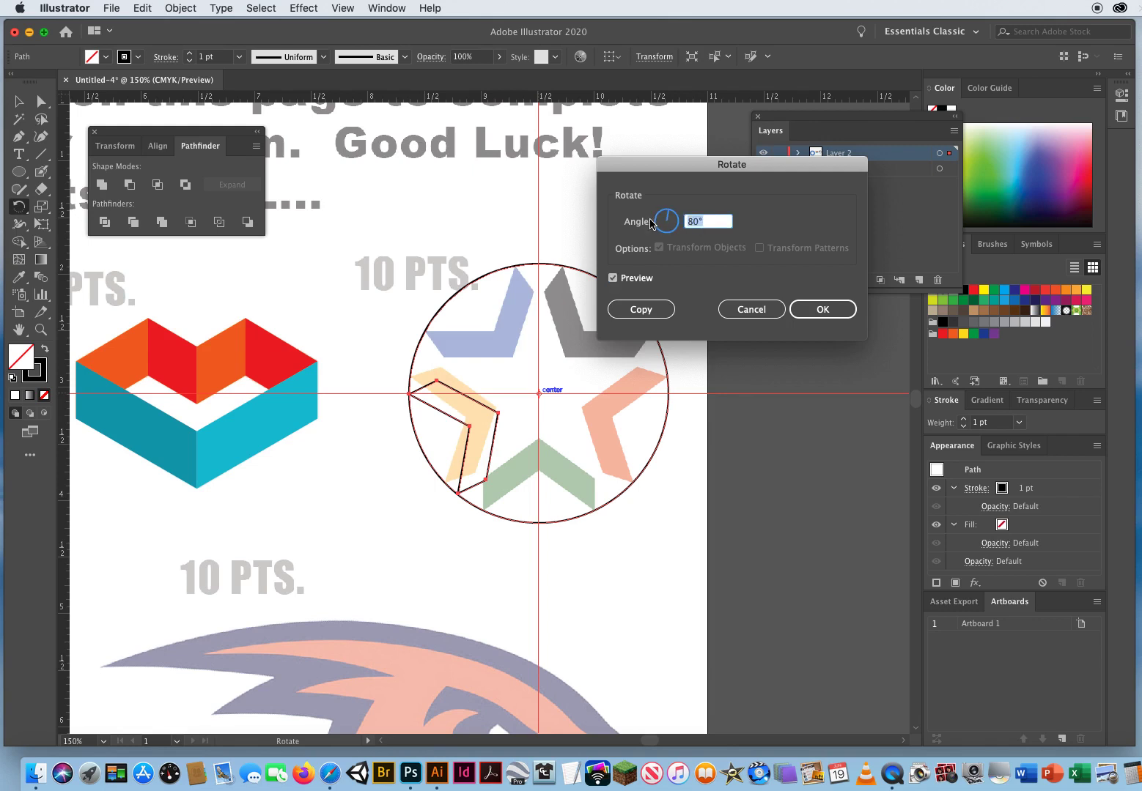
type("70")
left_click(613, 278)
left_click(613, 279)
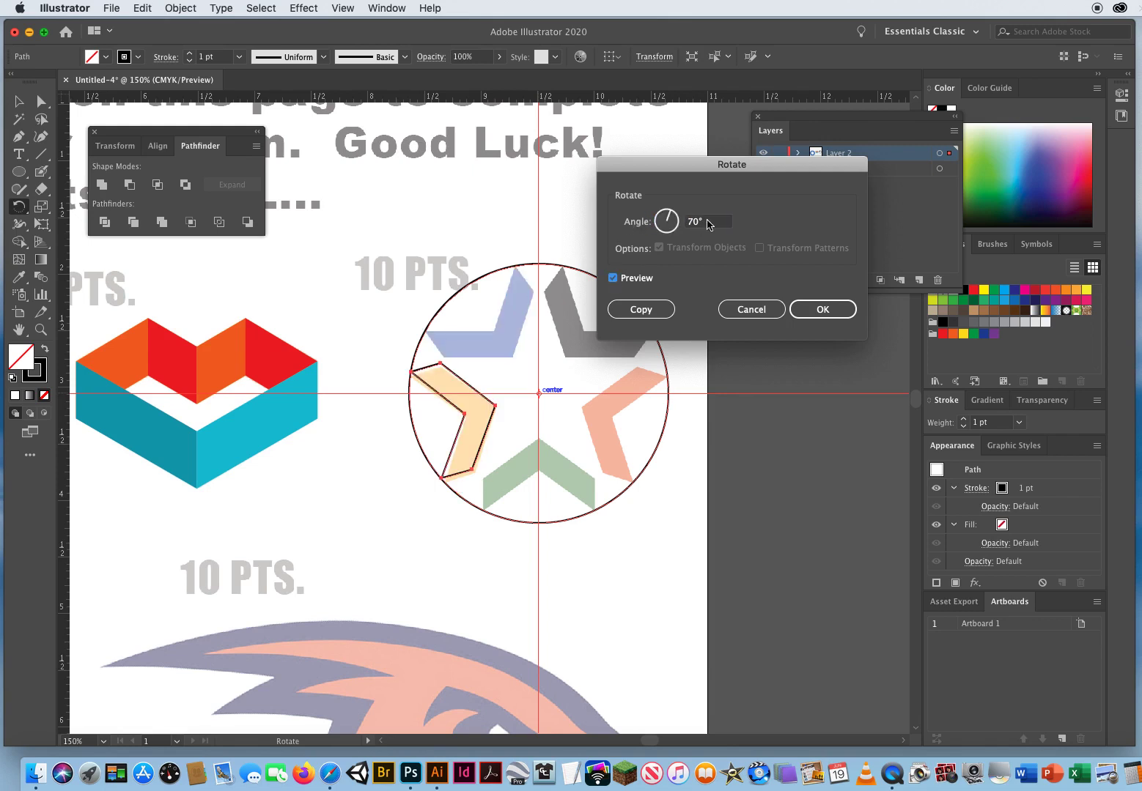
Step: Create a copy of the blue piece rotated 72° about the circle's centre, over the yellow template piece
left_click(657, 223)
type("72")
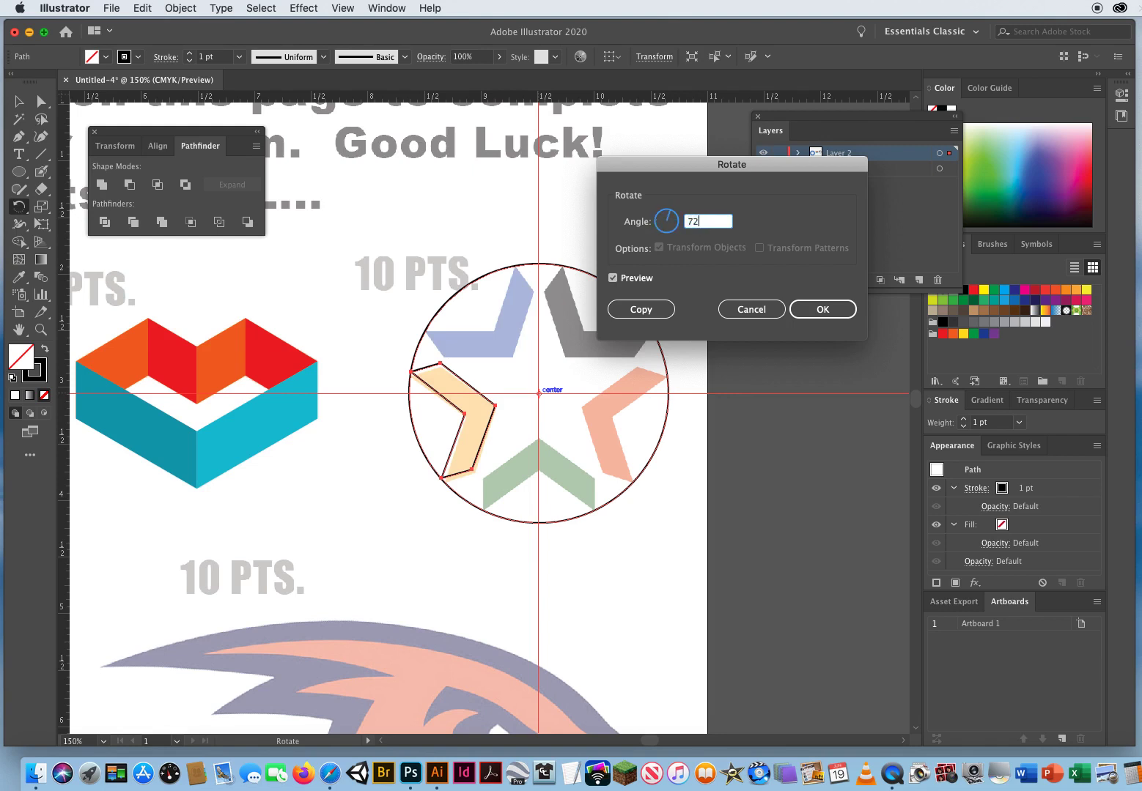
left_click(613, 278)
left_click(612, 278)
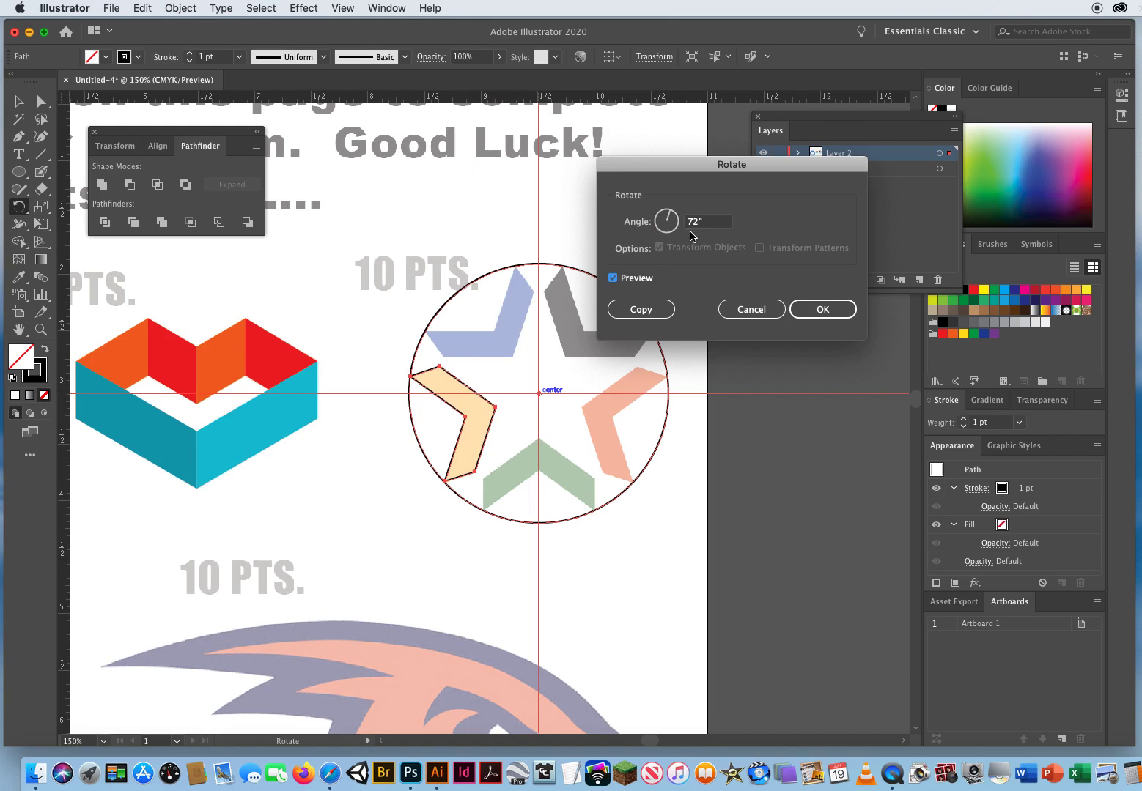
left_click(636, 308)
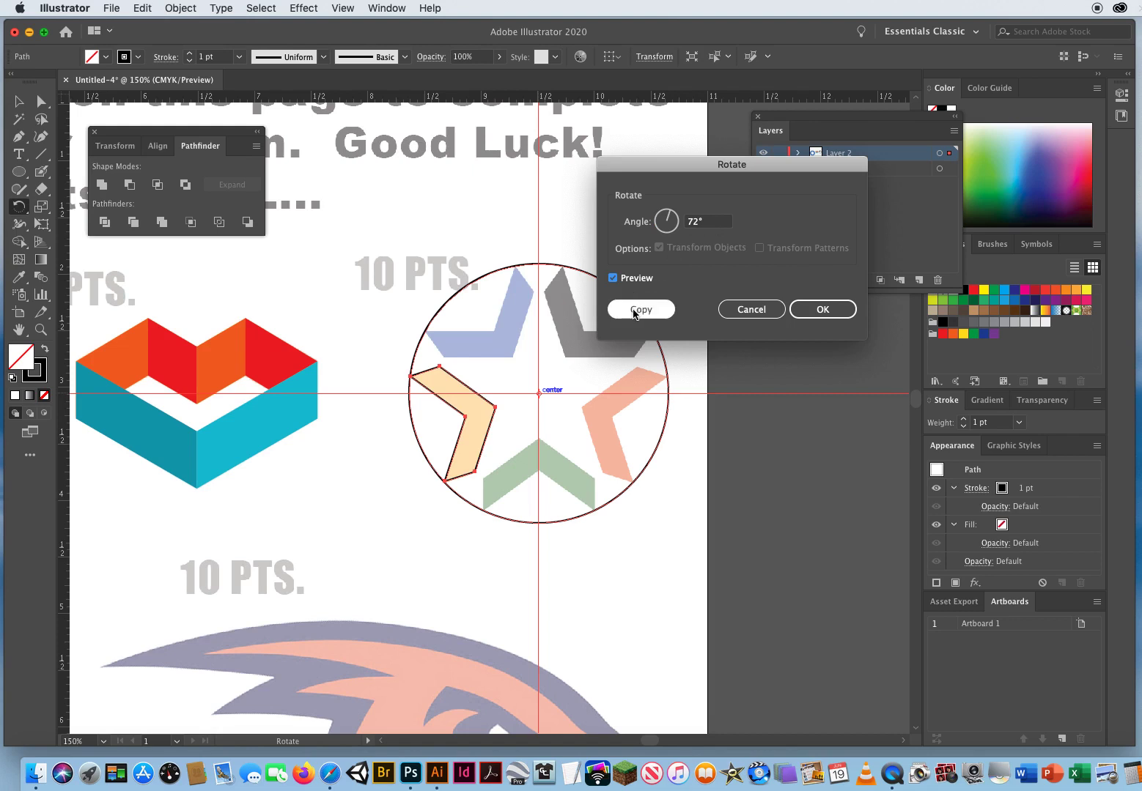
Step: Create the 72° rotated copy of the blue star piece and repeat the transformation three times to complete the five-piece star
left_click(635, 313)
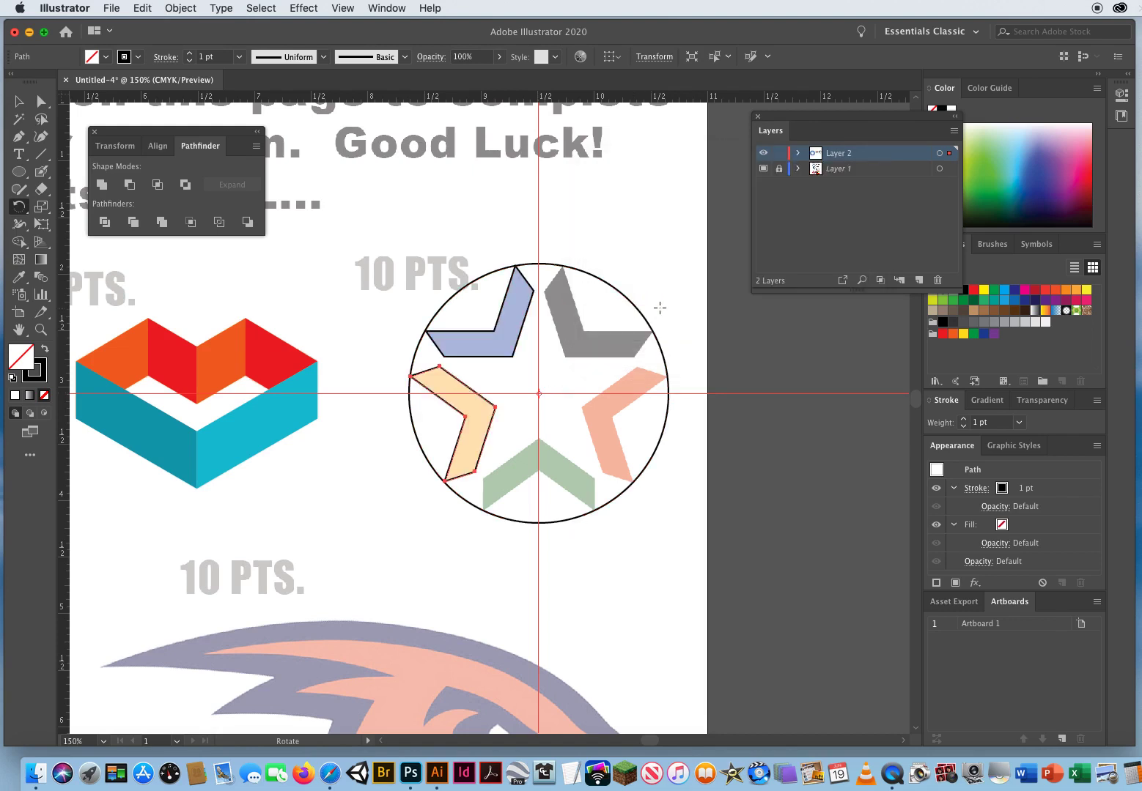
key("super+d")
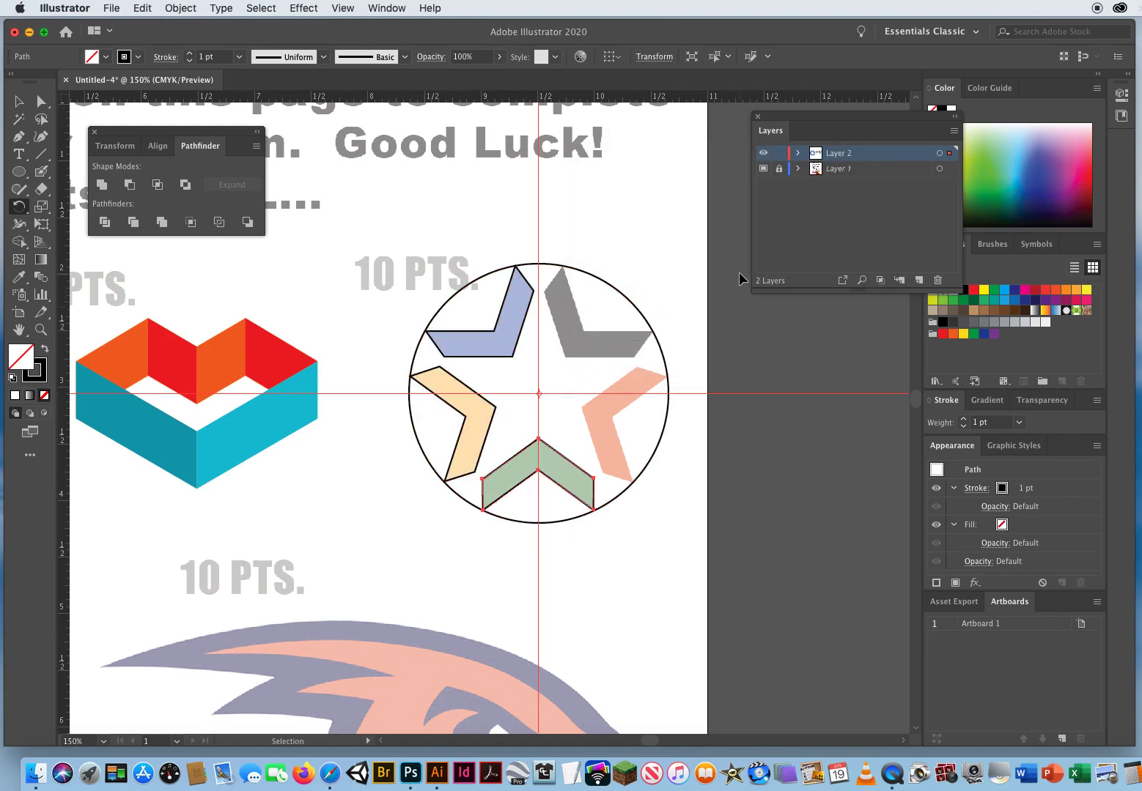
key("super+d")
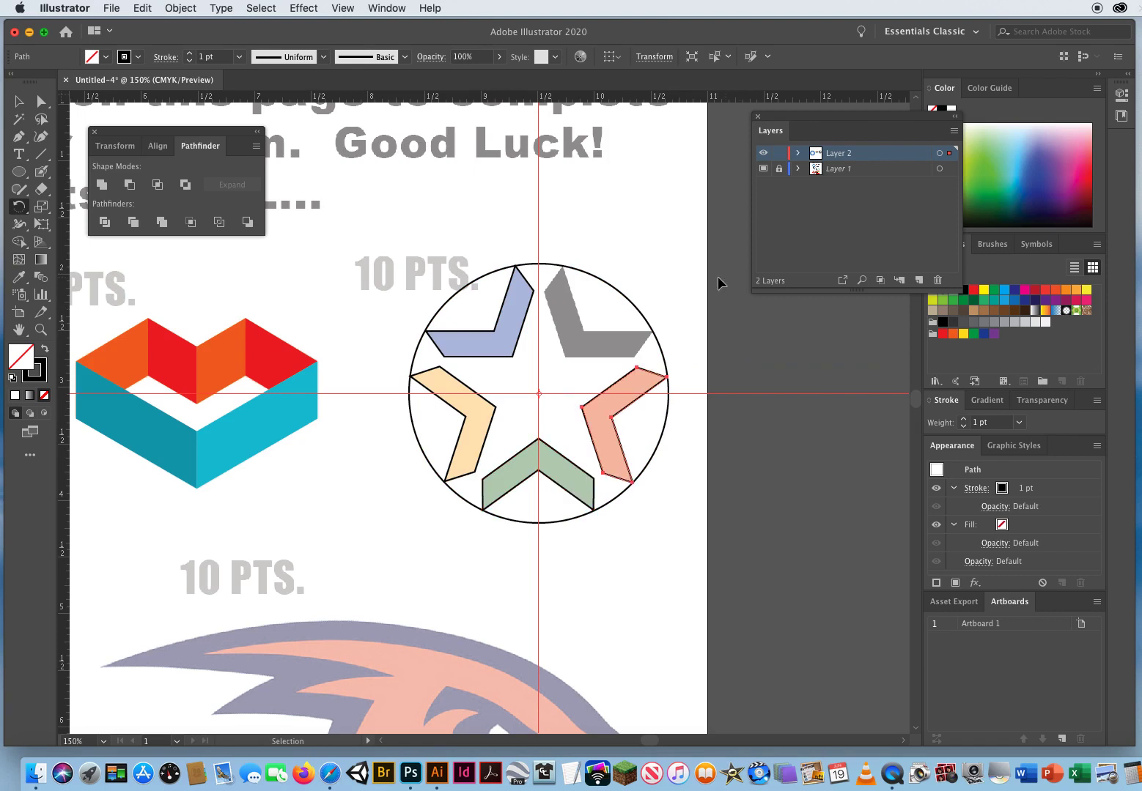
key("super+d")
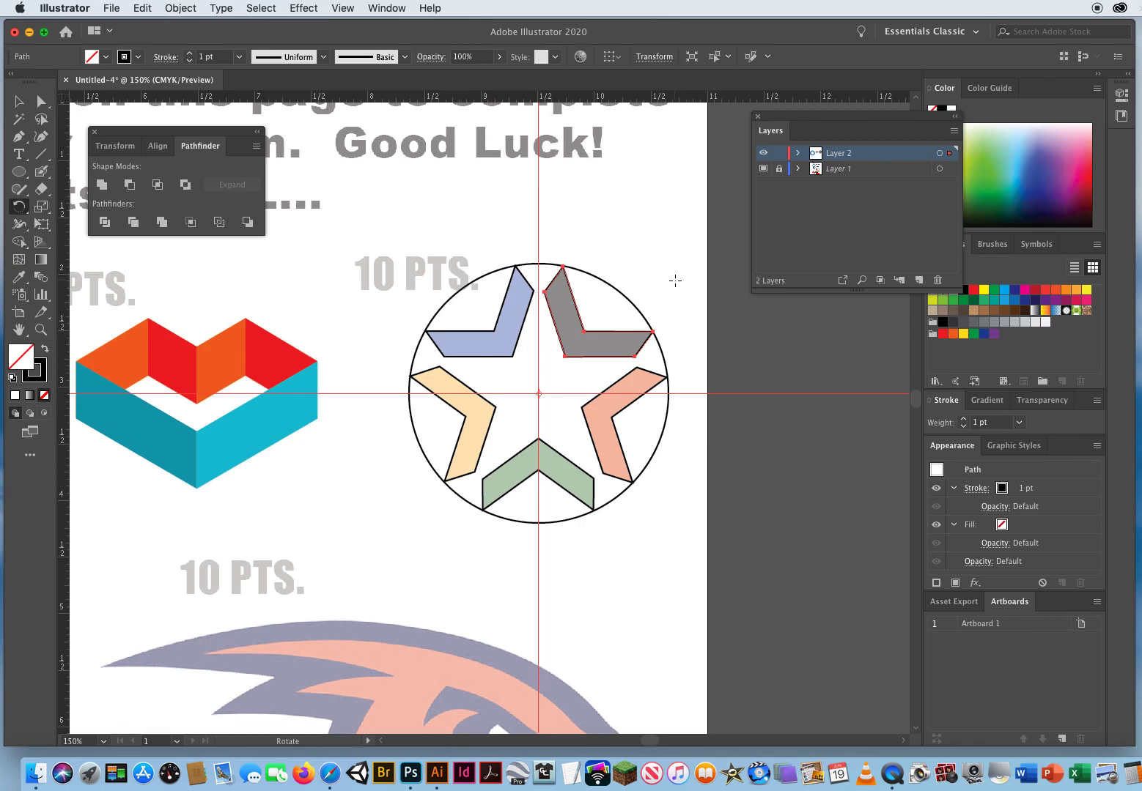
Step: Delete the construction circle around the star pieces
key("v")
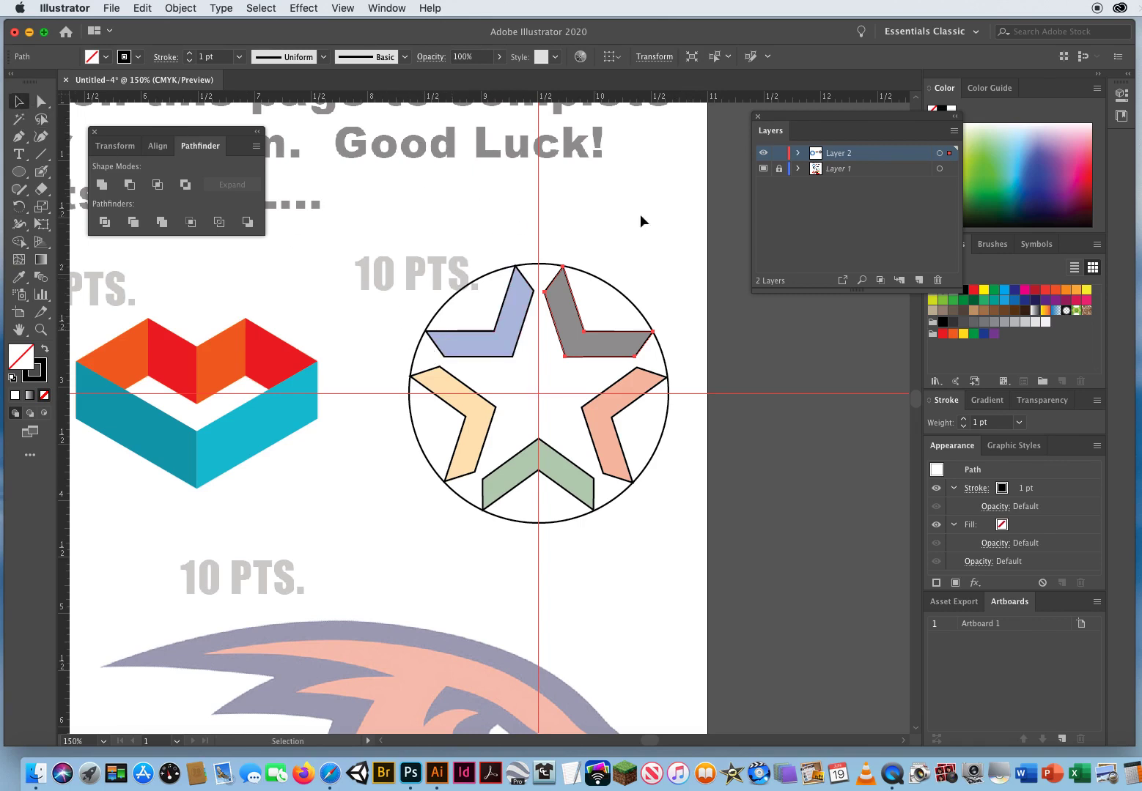
left_click(603, 301)
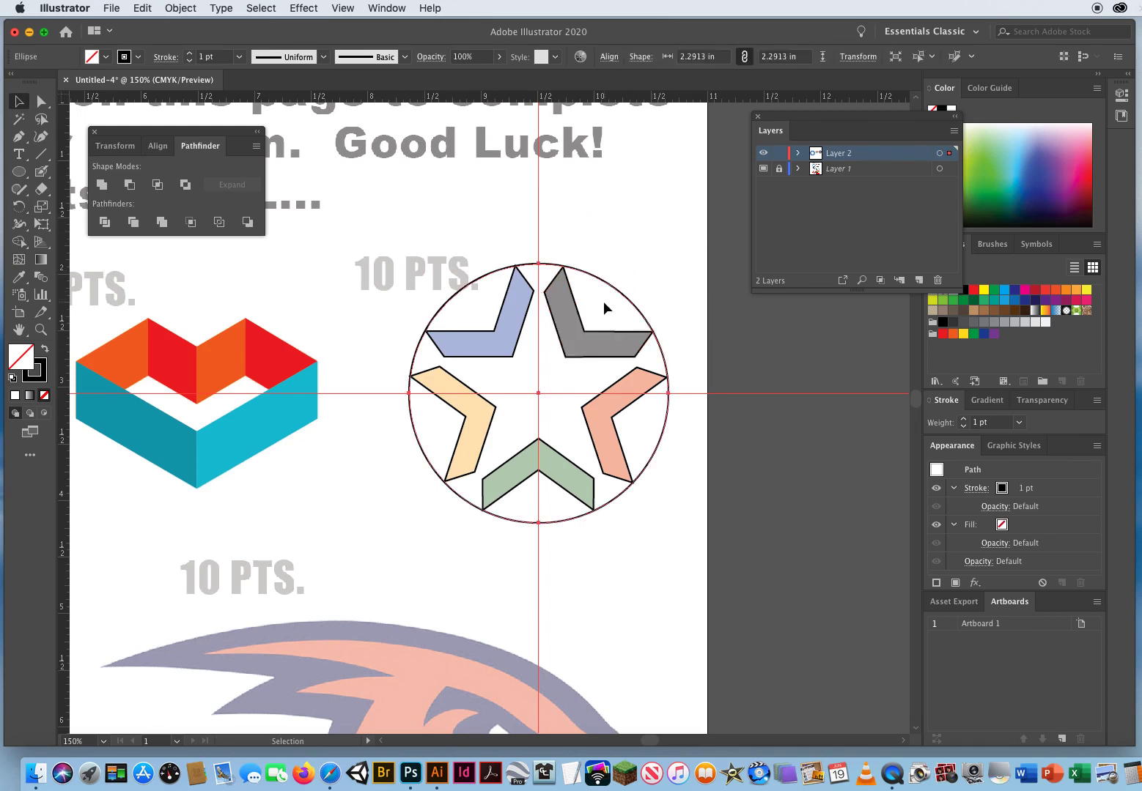
key("Delete")
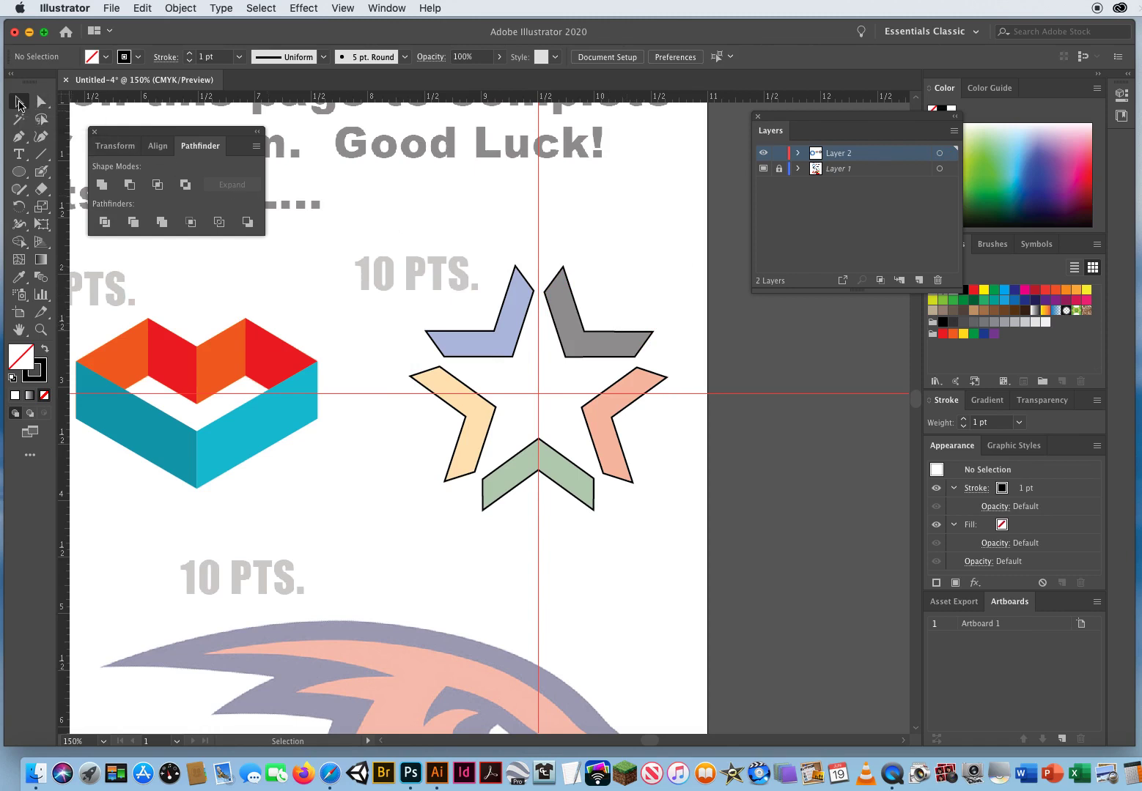
Step: Fill the upper-left star piece with the template's blue by sampling it with the Eyedropper tool
left_click(18, 284)
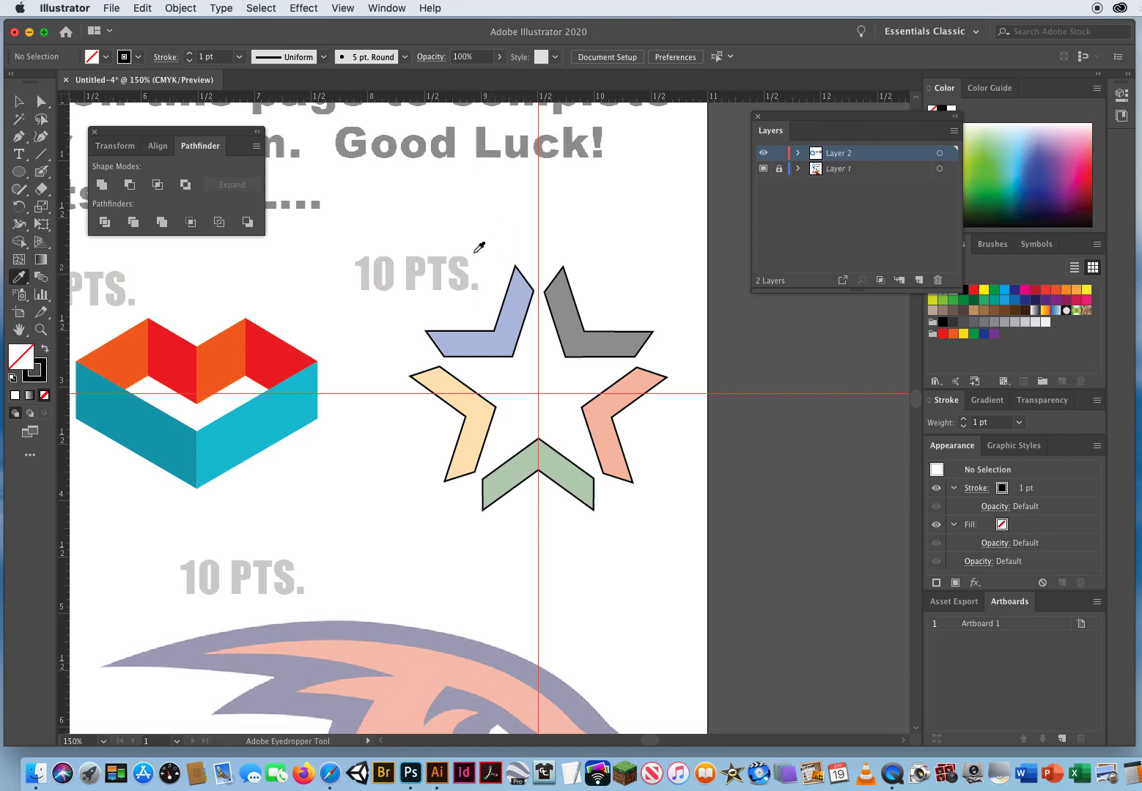
key("super")
left_click_drag(479, 222, 518, 332)
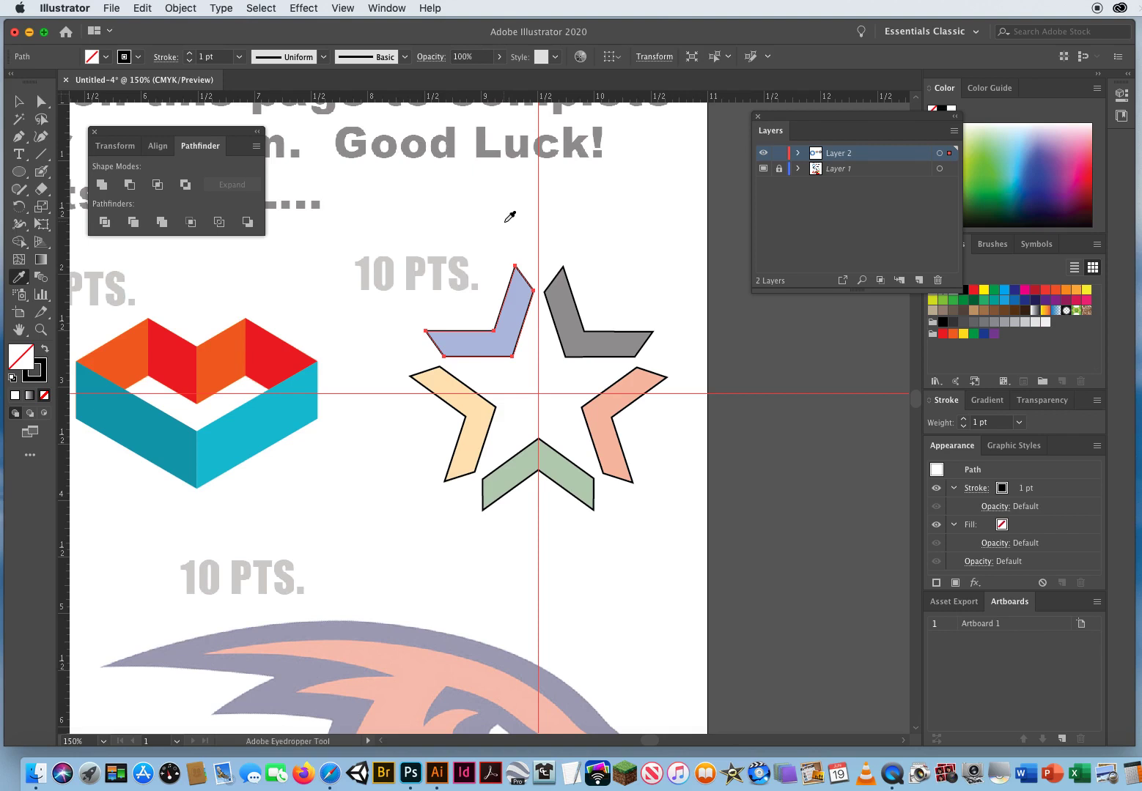
left_click(504, 337)
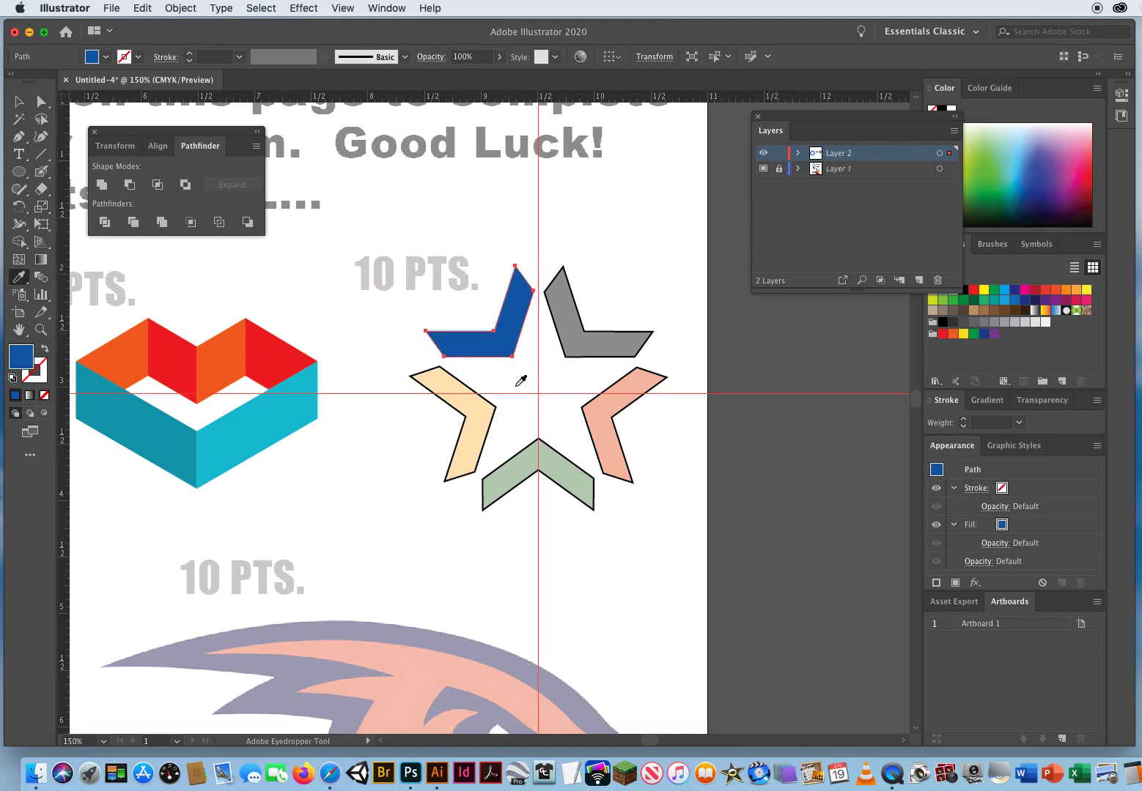
Step: Fill the lower-left star piece with the template's yellow-orange and the bottom piece with its green, using the Eyedropper tool
left_click_drag(516, 381, 410, 424)
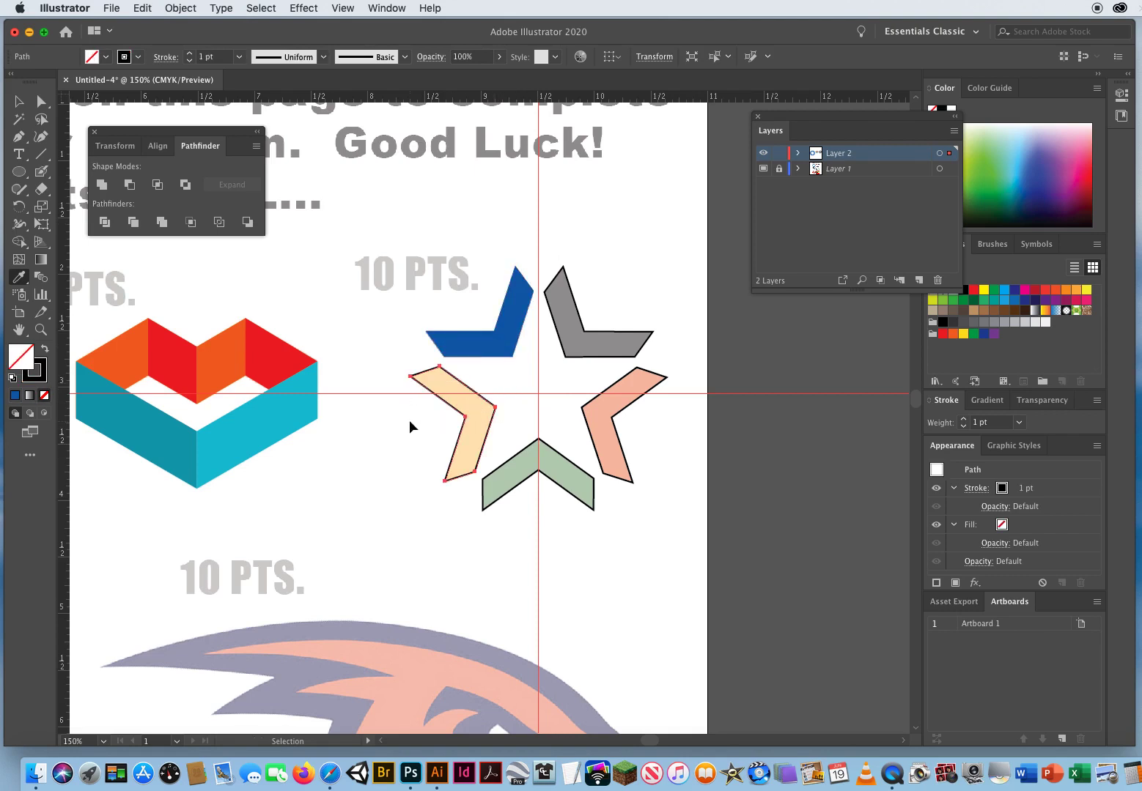
left_click(482, 416)
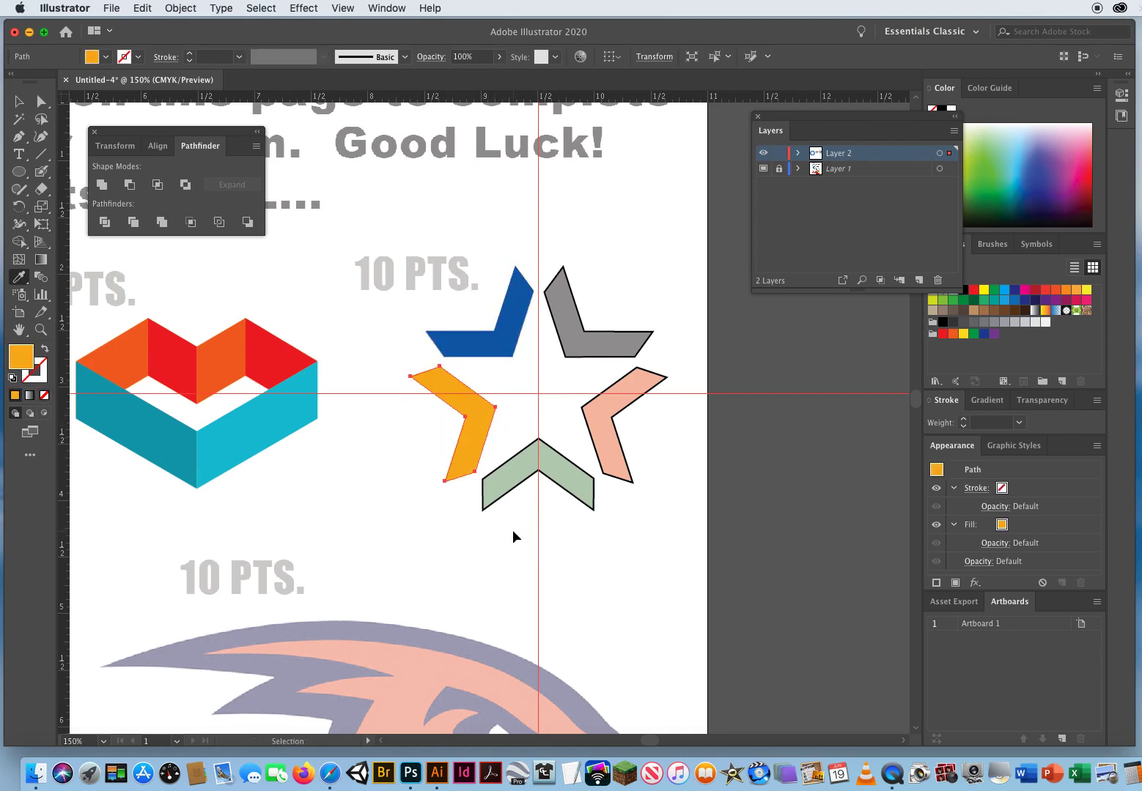
left_click_drag(513, 530, 543, 416)
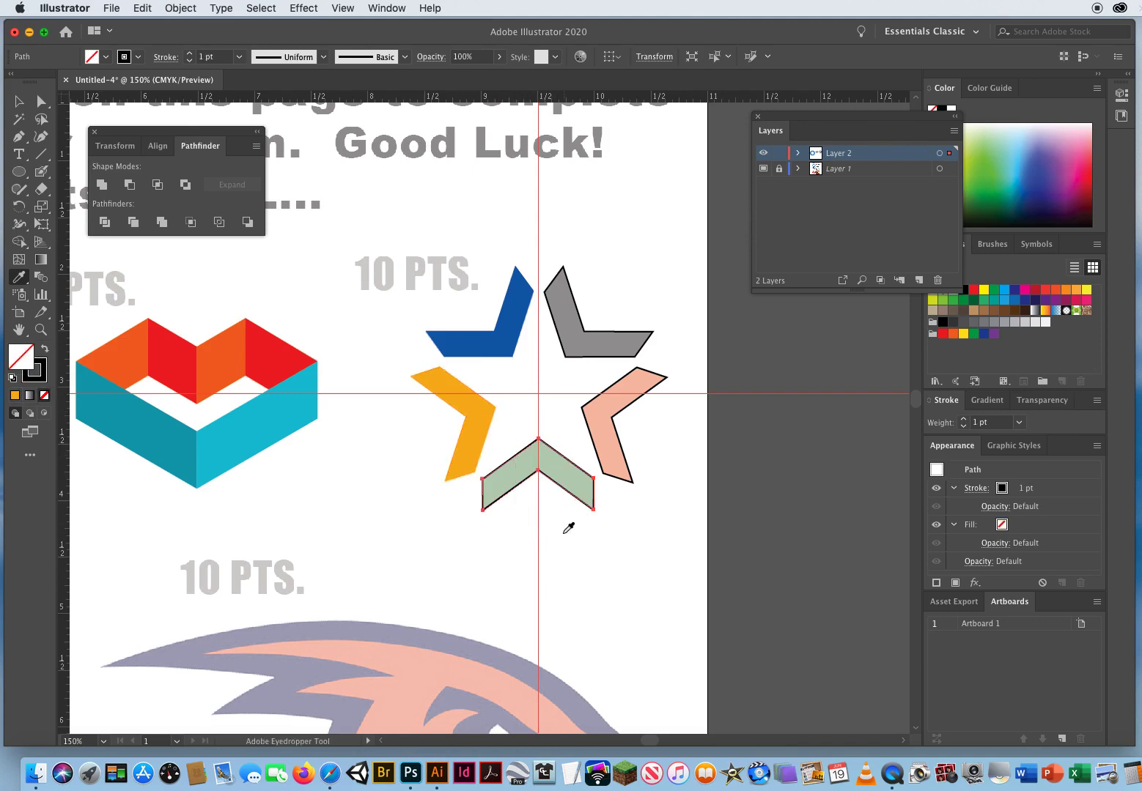
left_click(567, 467)
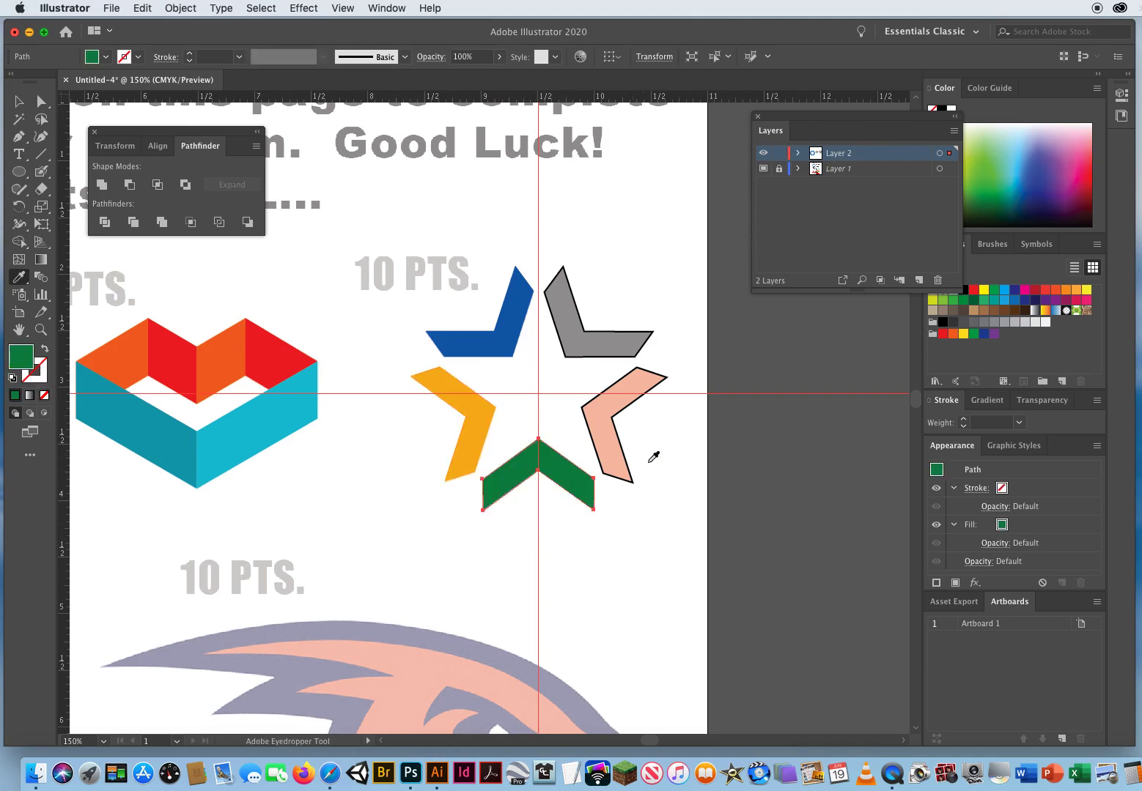
Step: Fill the lower-right star piece with the template's red and the upper-right piece with its black, using the Eyedropper tool
left_click_drag(671, 452, 606, 421)
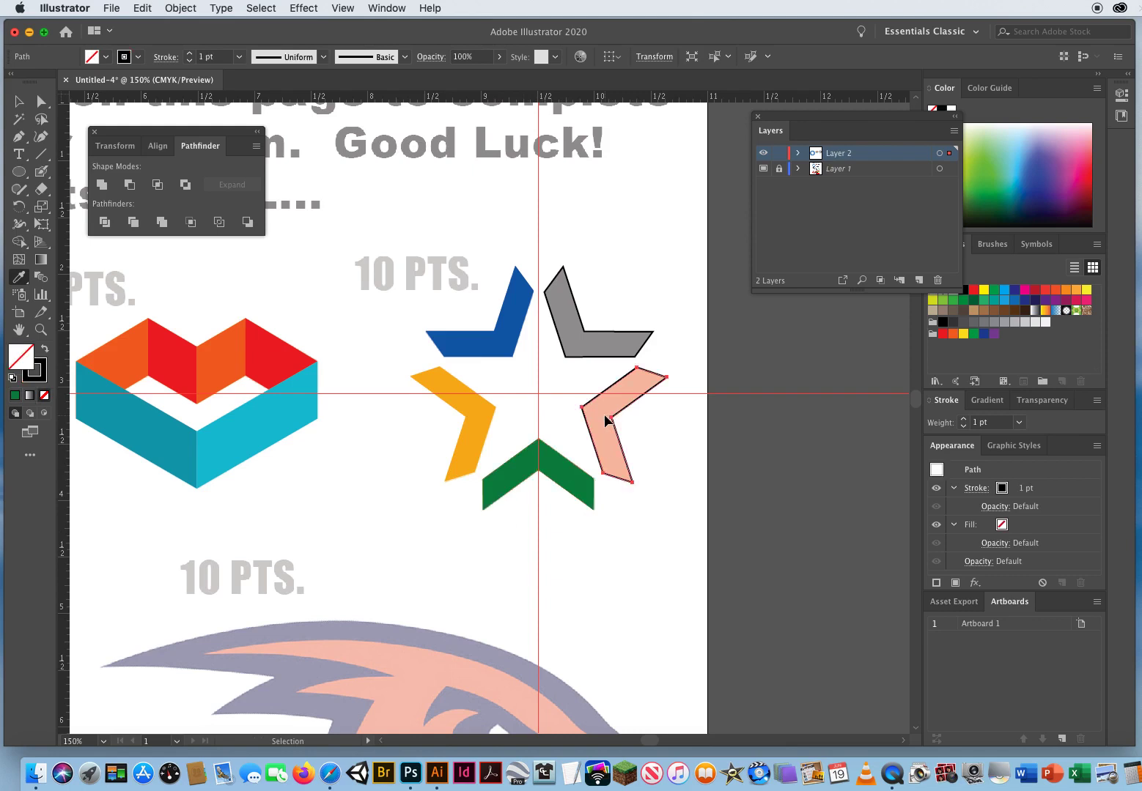
left_click(603, 408)
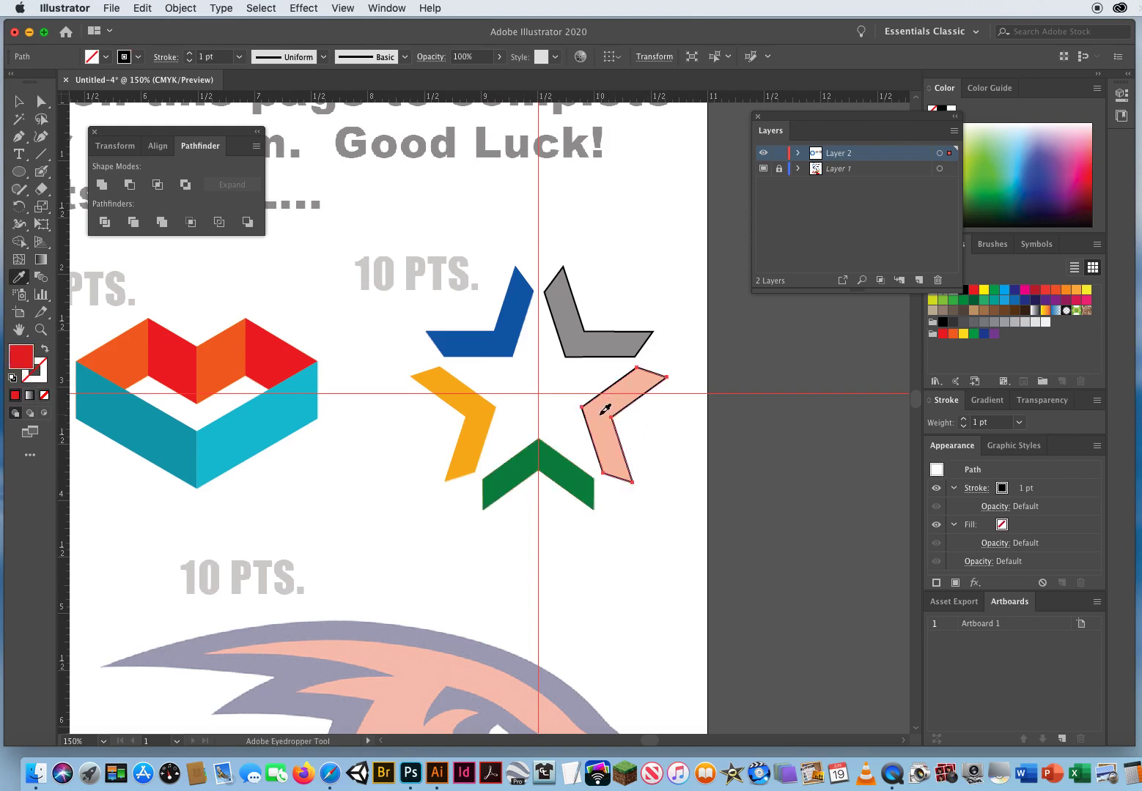
left_click(574, 339, "super")
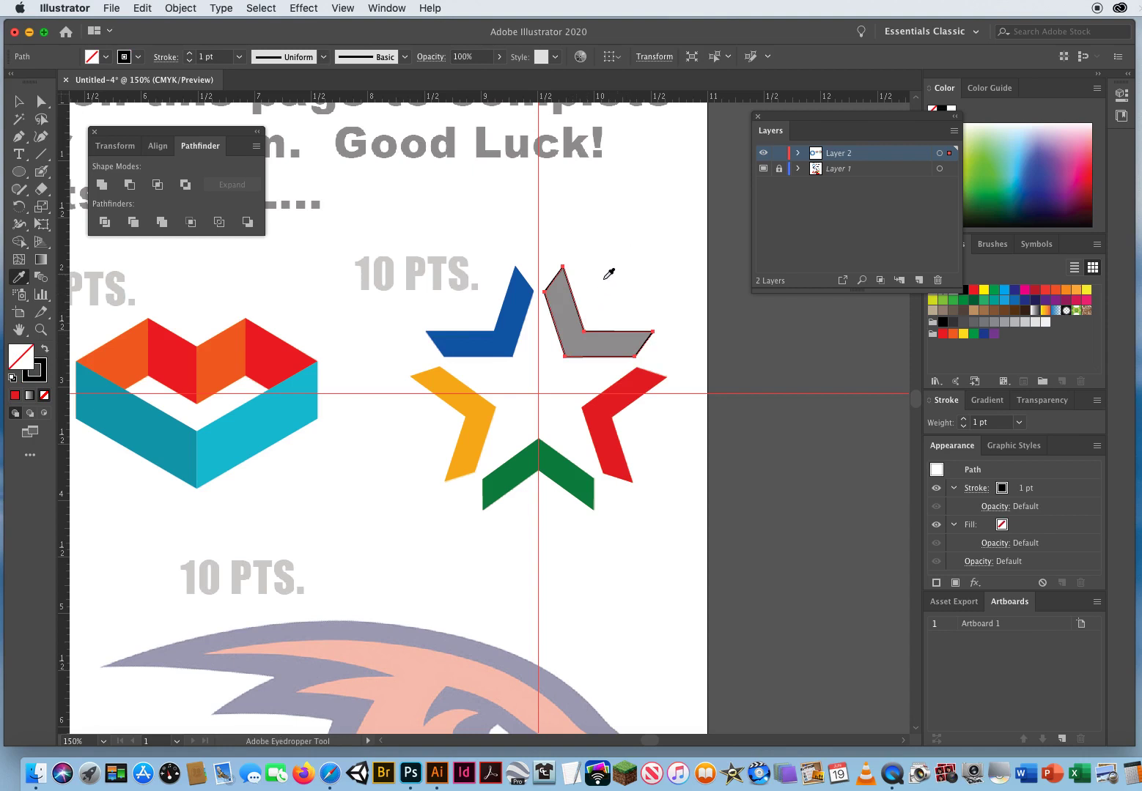
left_click(579, 336)
key("v")
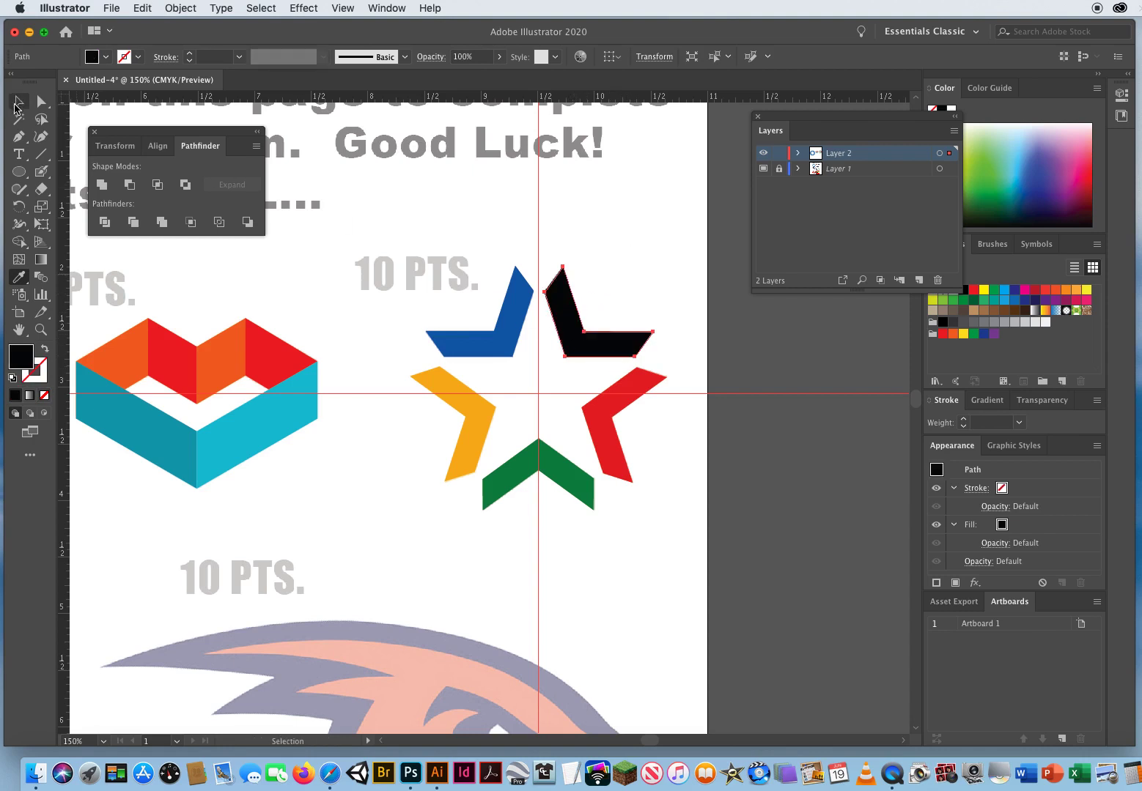
Step: Deselect the star piece and clear all guides from the document
left_click(377, 337)
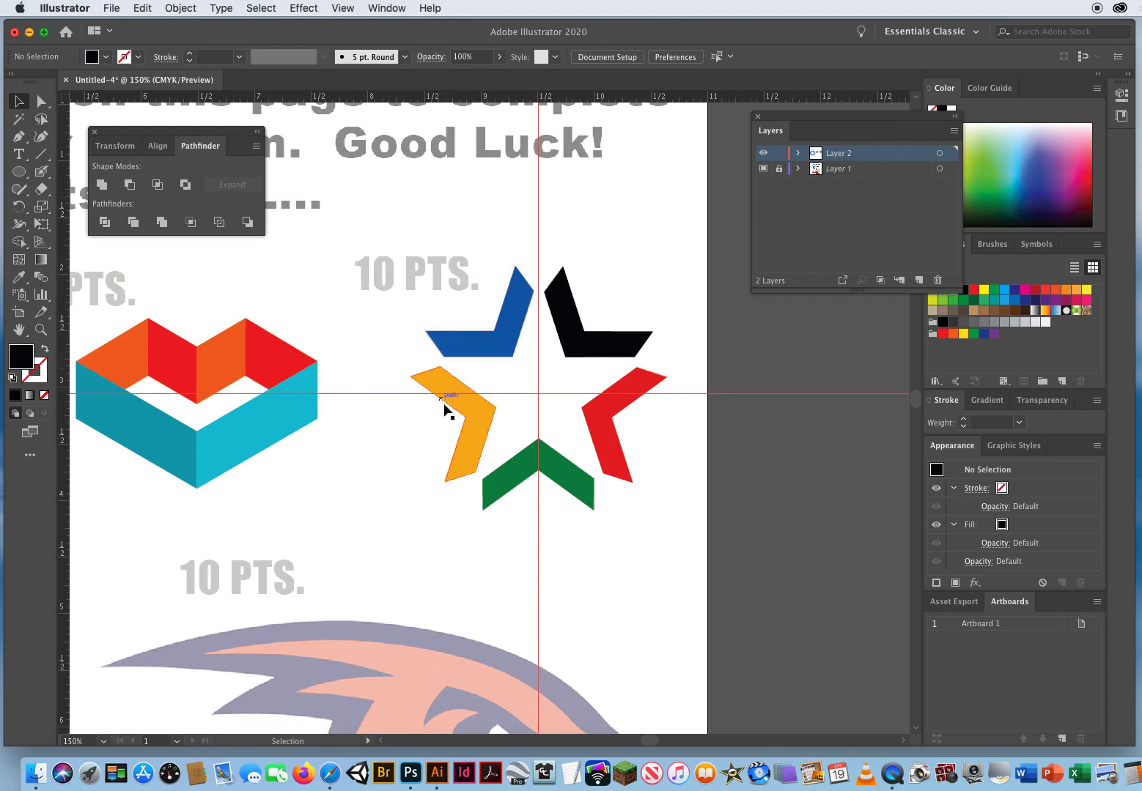
left_click_drag(485, 540, 533, 221)
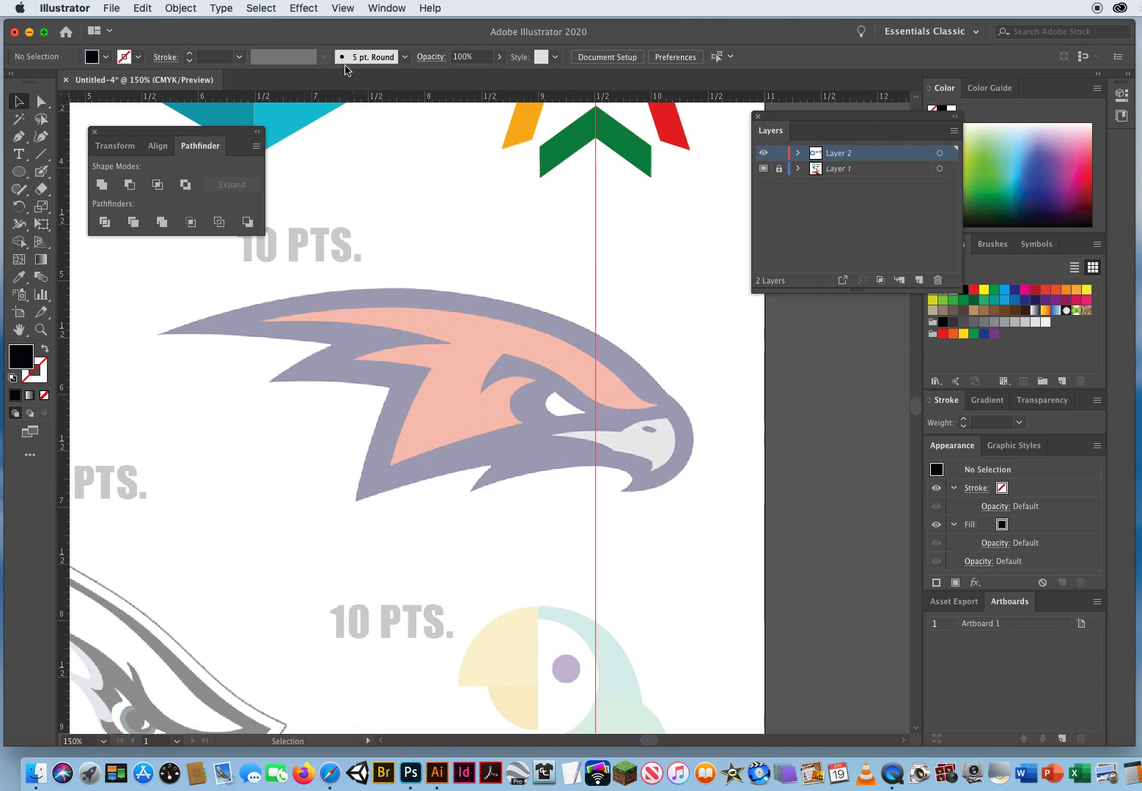
left_click(342, 8)
mouse_move(374, 512)
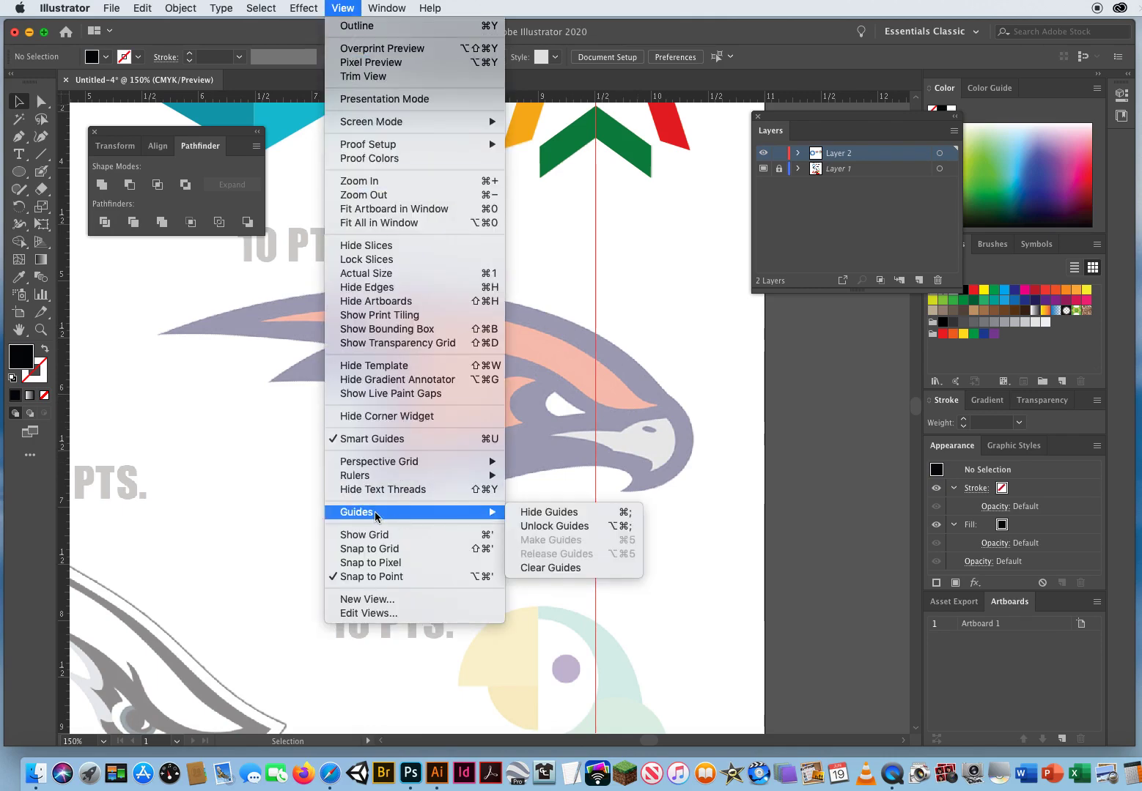
left_click(573, 569)
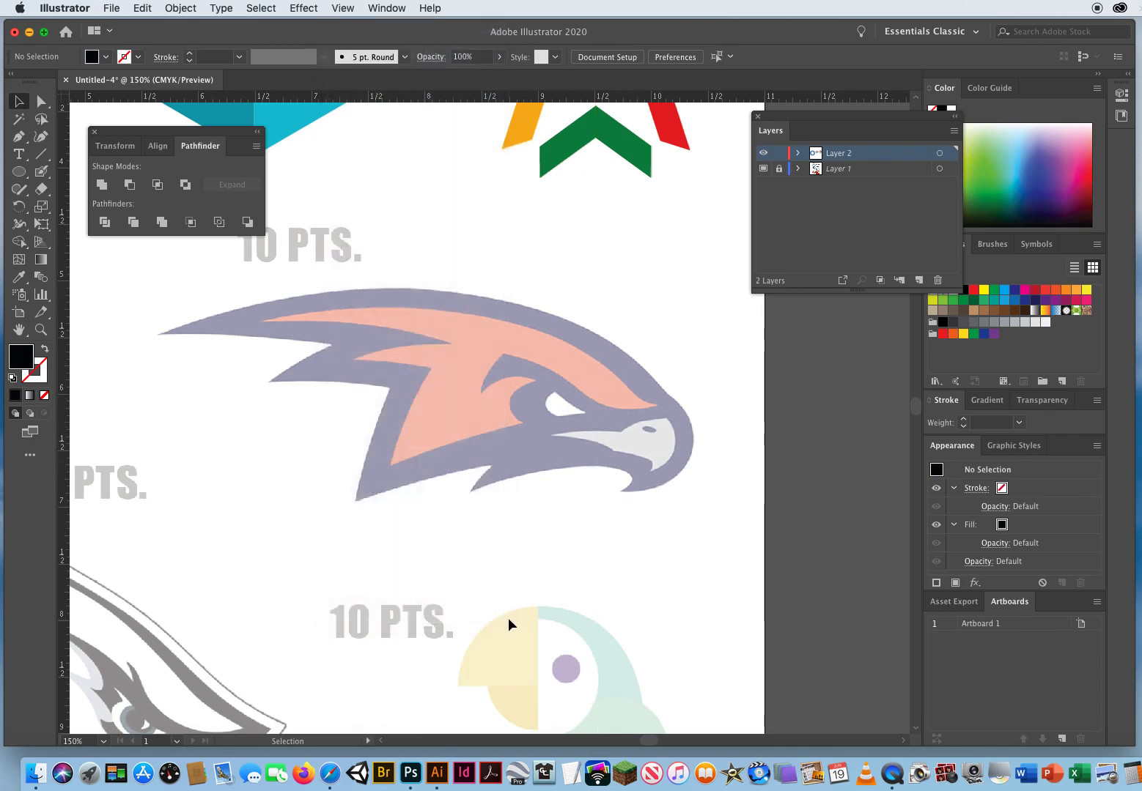
Step: Turn off Smart Guides and Snap to Point
left_click(342, 8)
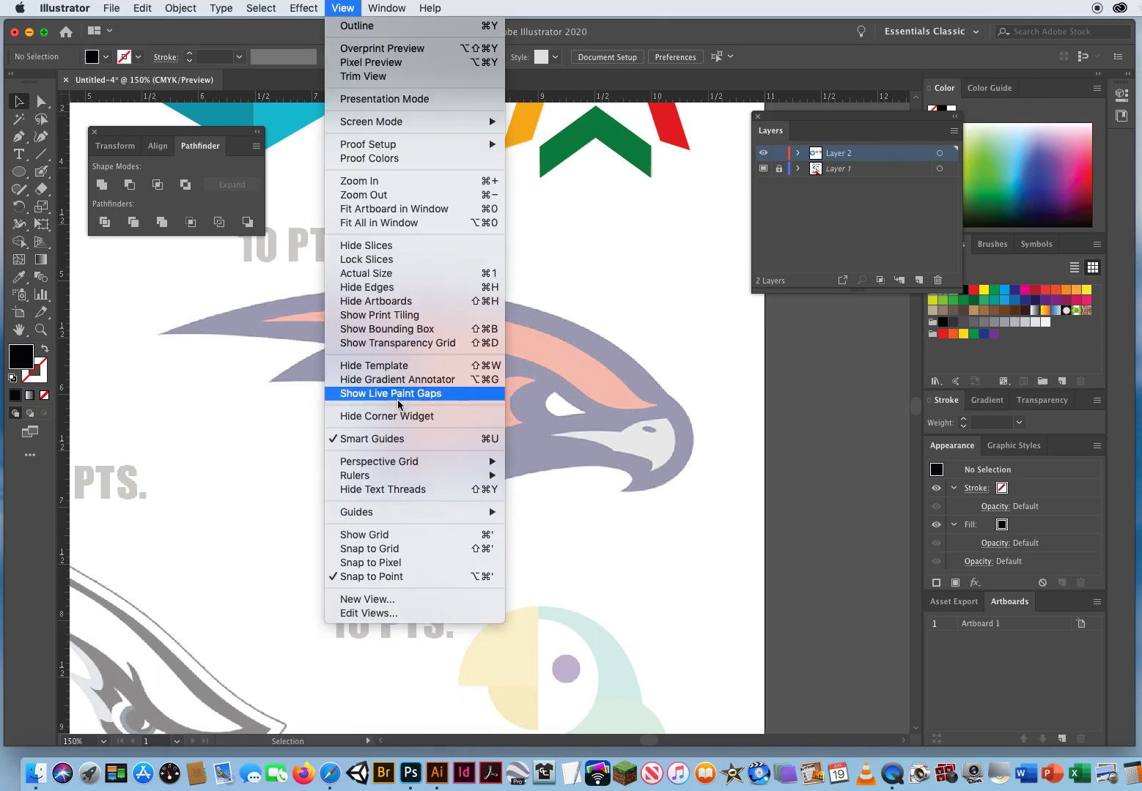
left_click(373, 439)
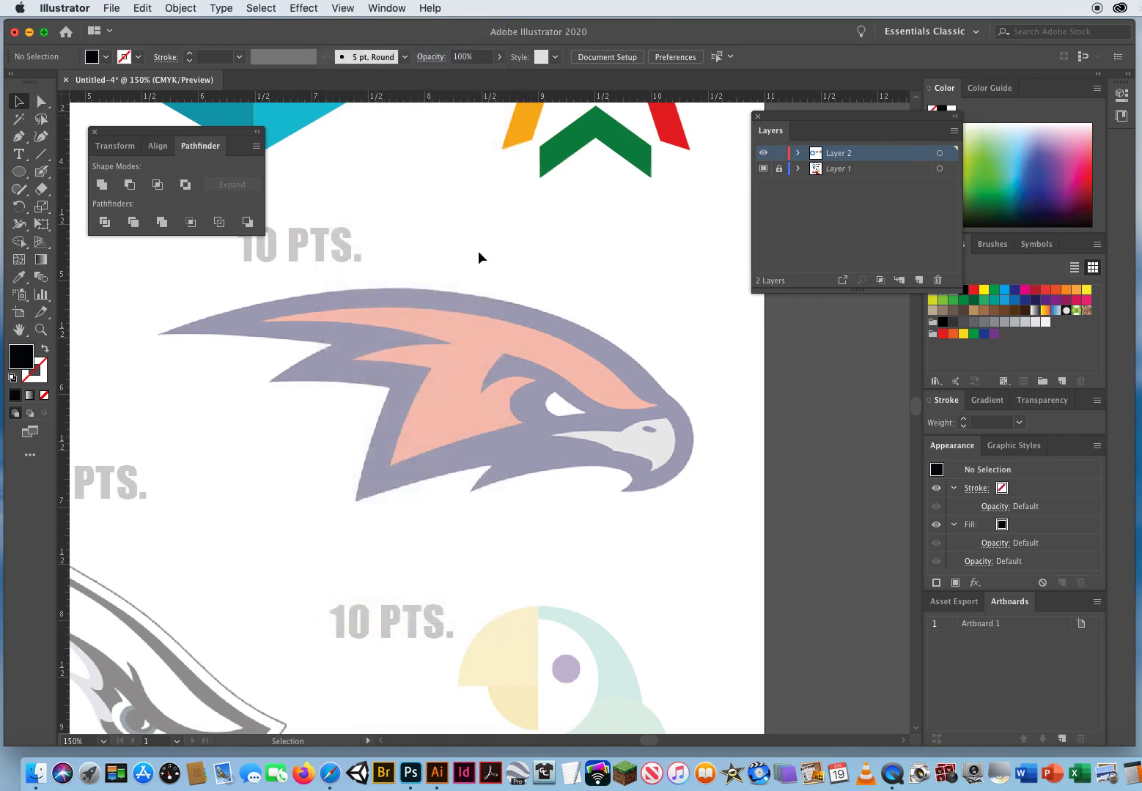
left_click(343, 8)
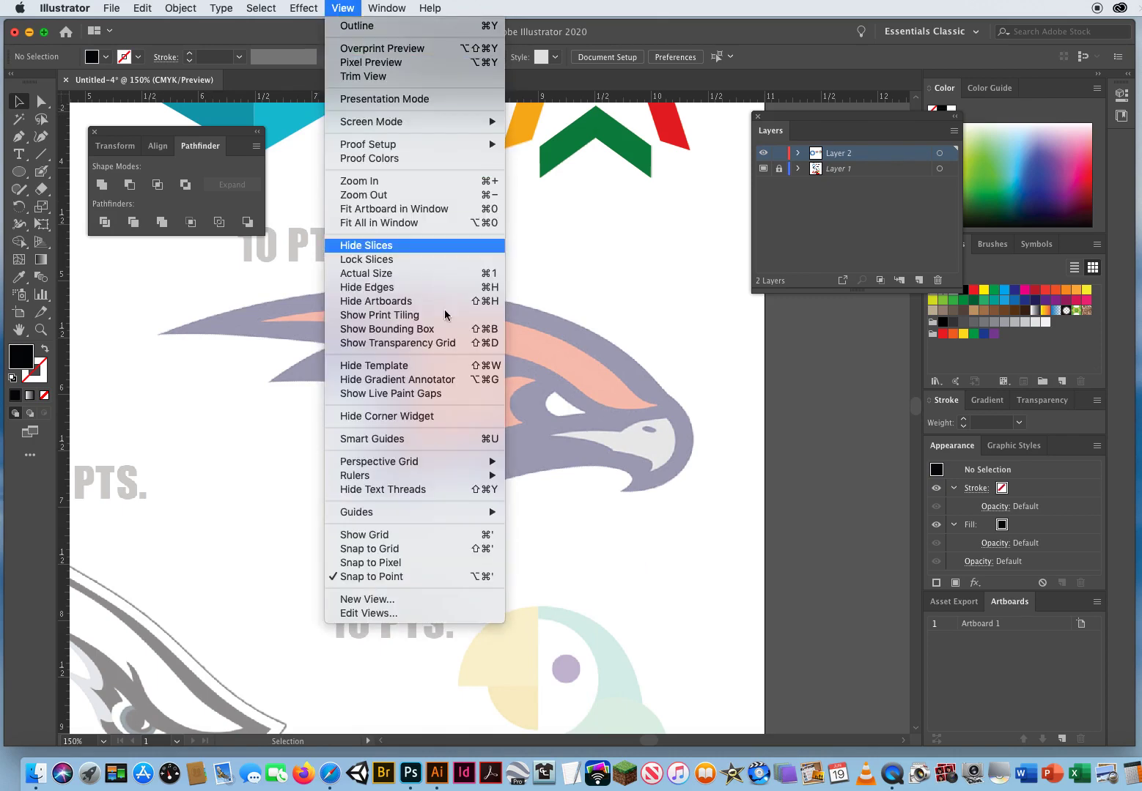
left_click(373, 577)
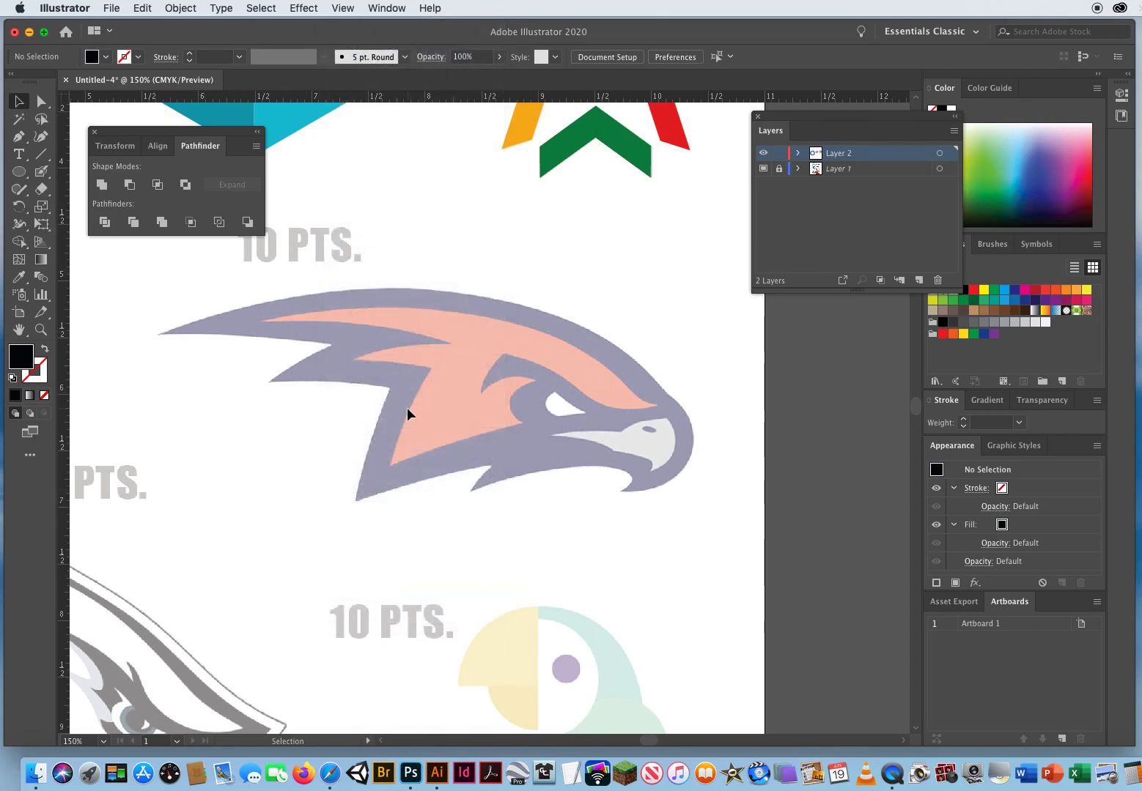
Step: With no fill and a 1 pt black stroke, start a Pen path along the hawk's lower neck, from the jaw spike to the notch behind the neck
key("d")
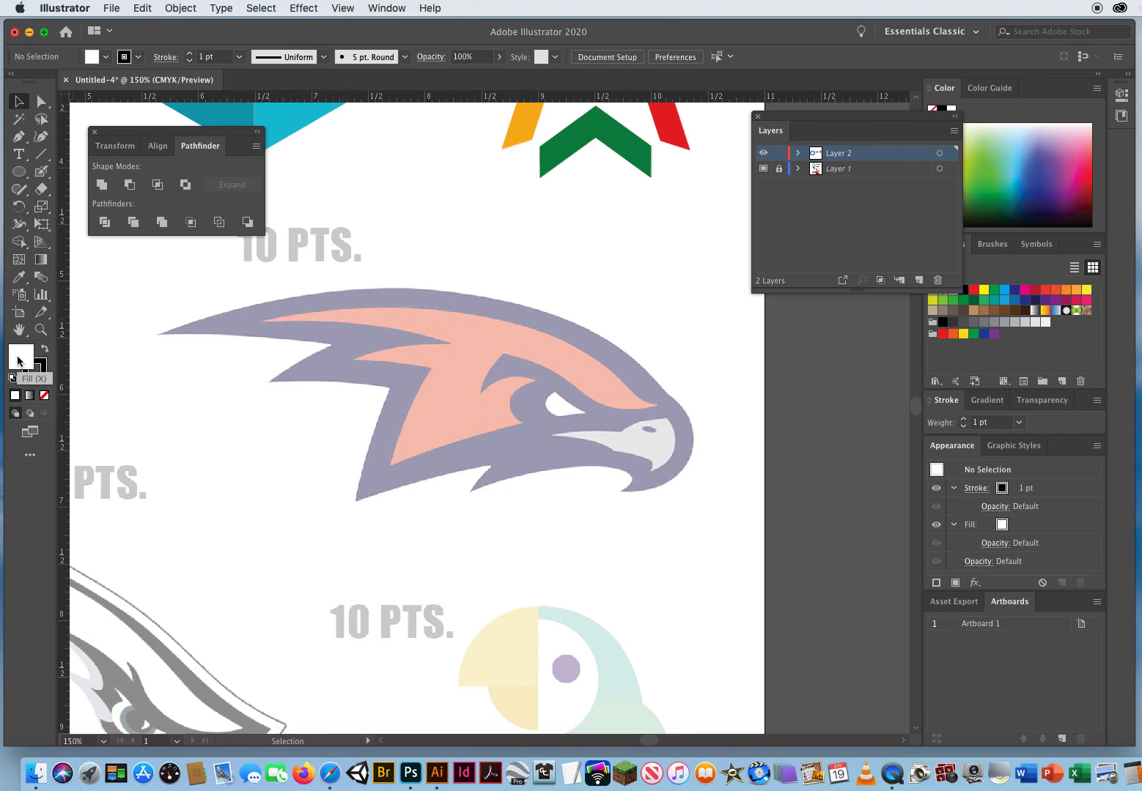
key("slash")
key("p")
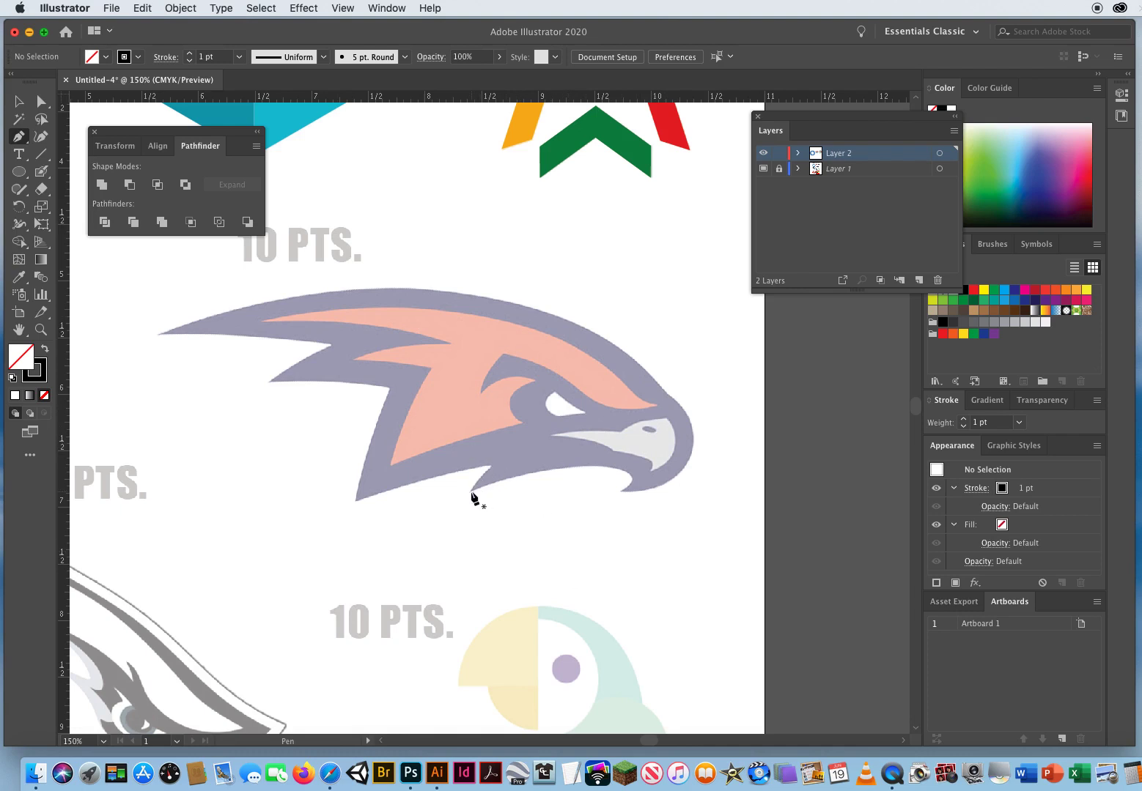
mouse_move(473, 487)
left_mouse_down()
mouse_move(496, 469)
mouse_move(464, 467)
left_mouse_up()
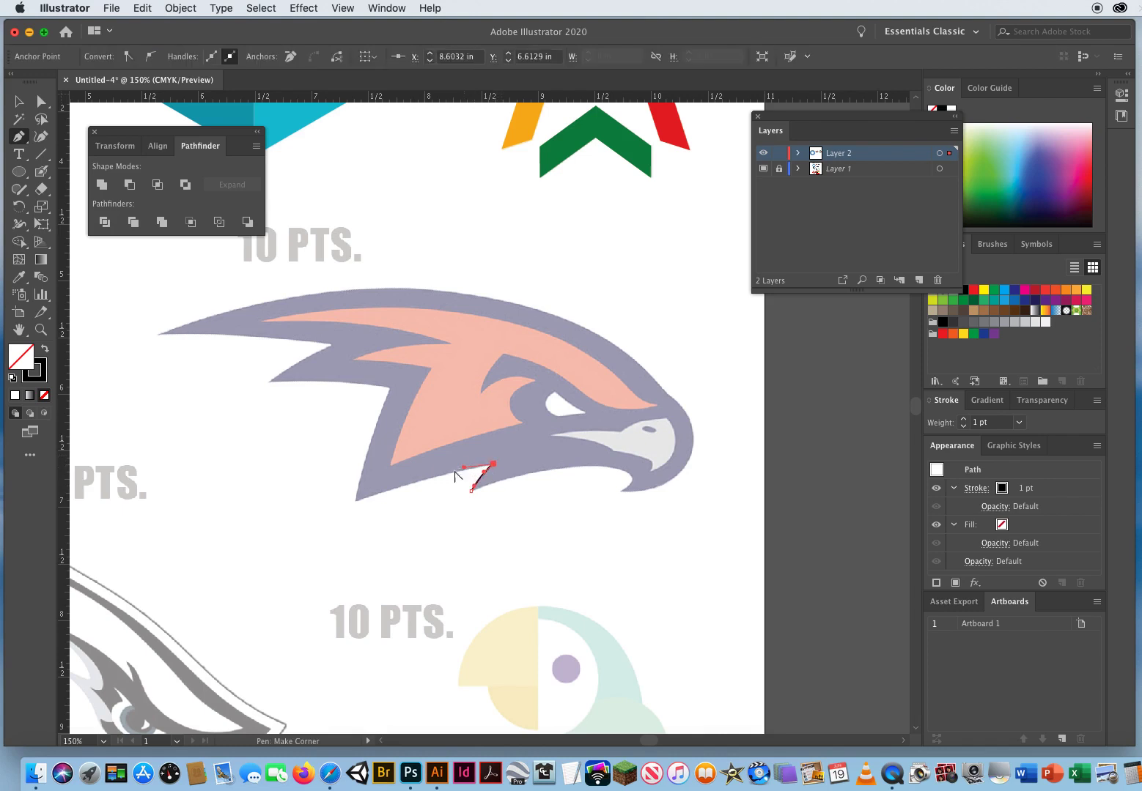
left_click_drag(357, 504, 360, 467)
left_click_drag(389, 387, 401, 358)
left_click(387, 388)
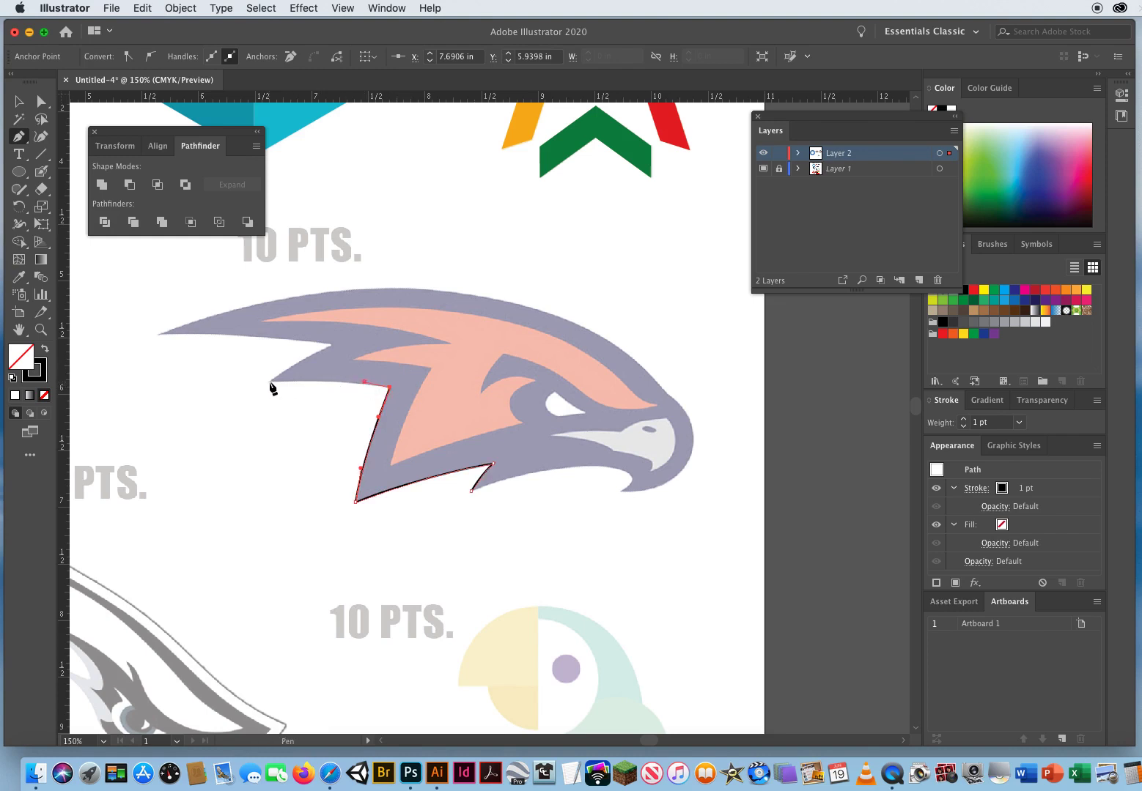
Step: Continue the outline around the short rear feather and along the underside of the long crest feather to its tip
left_click(242, 382)
left_click_drag(242, 382, 284, 370)
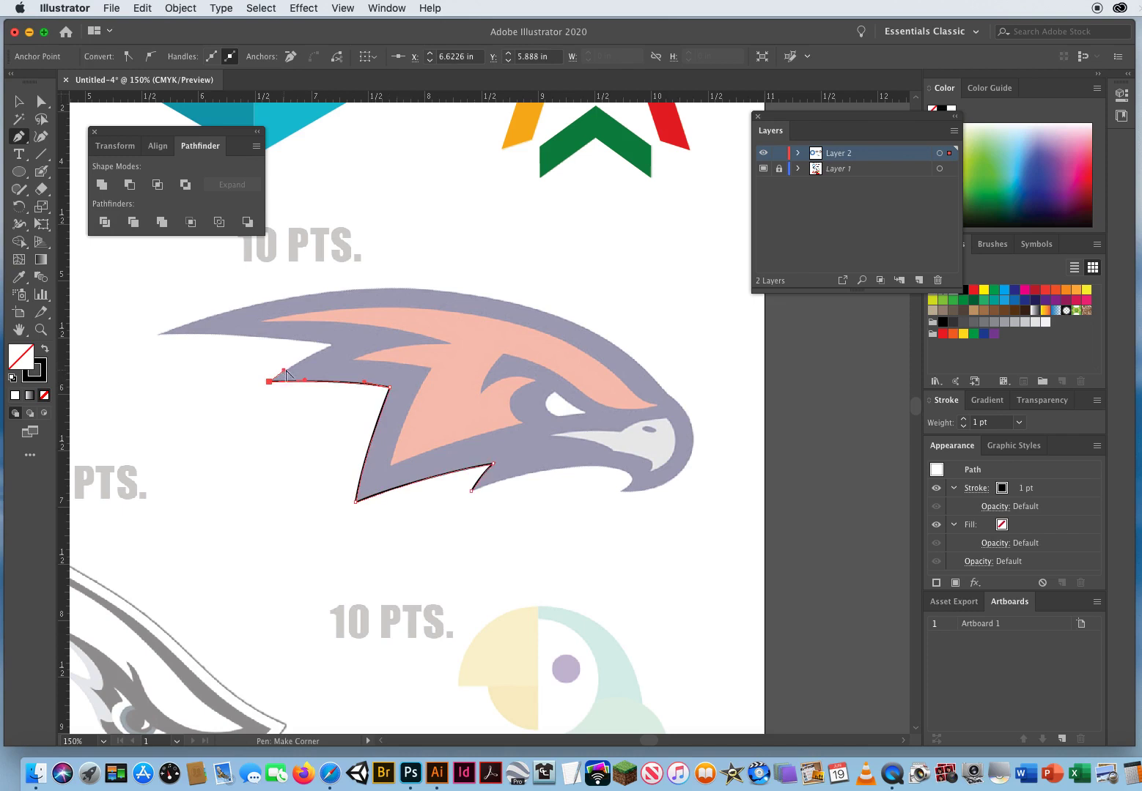
left_click(344, 339)
left_click_drag(344, 338, 352, 333)
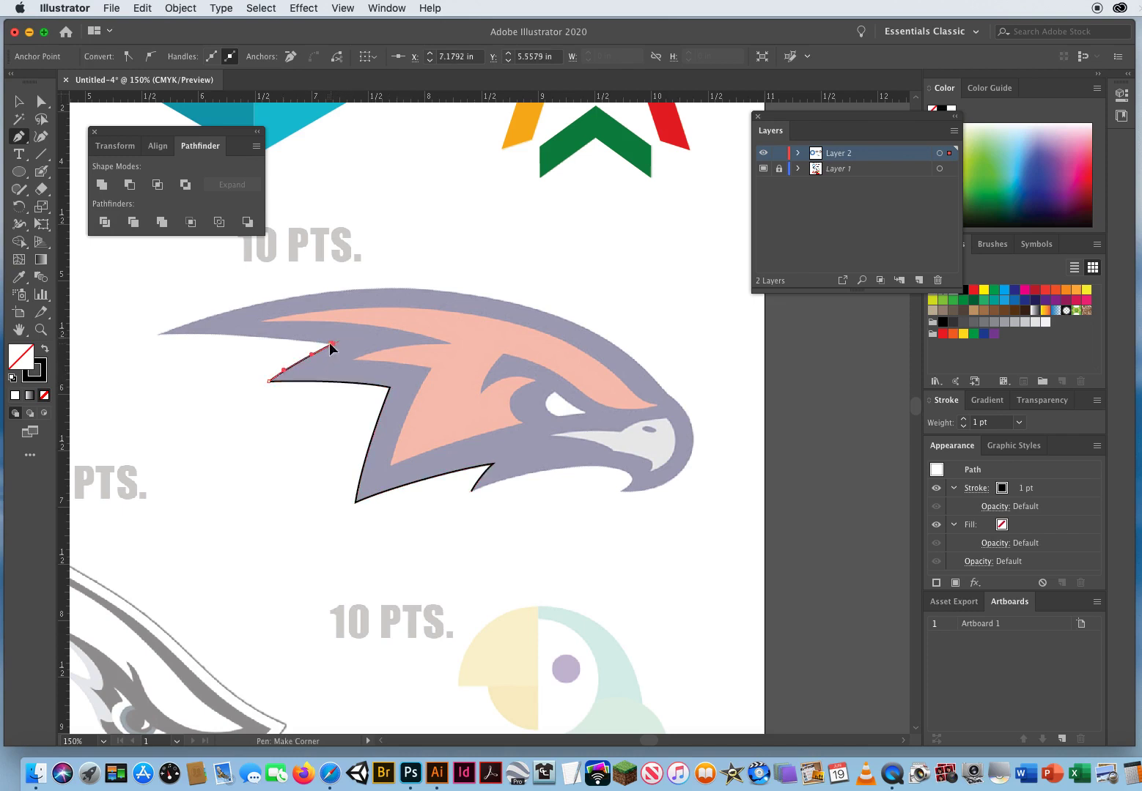
left_click_drag(331, 350, 298, 338)
left_click_drag(159, 334, 100, 337)
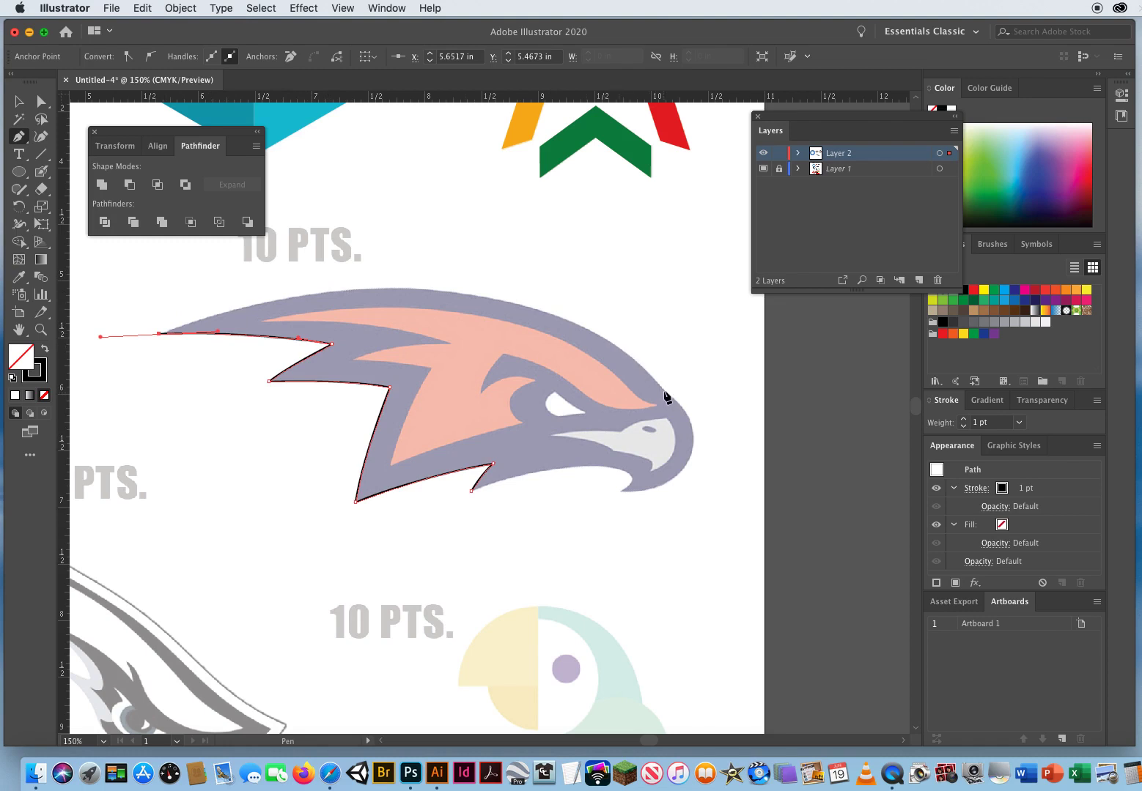
Step: Trace the curved top of the hawk's head from the crest tip over the forehead and around to the beak's hooked tip
left_click(161, 335)
left_click_drag(163, 332, 220, 309)
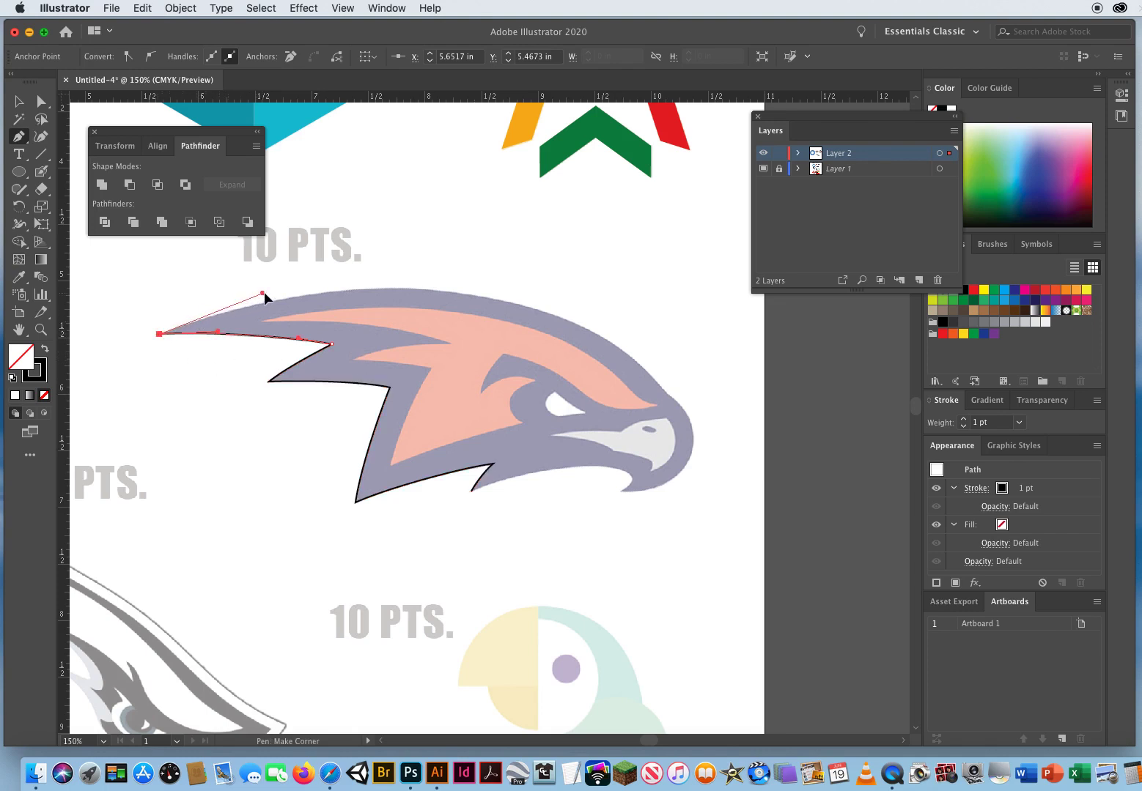
left_click_drag(293, 281, 292, 281)
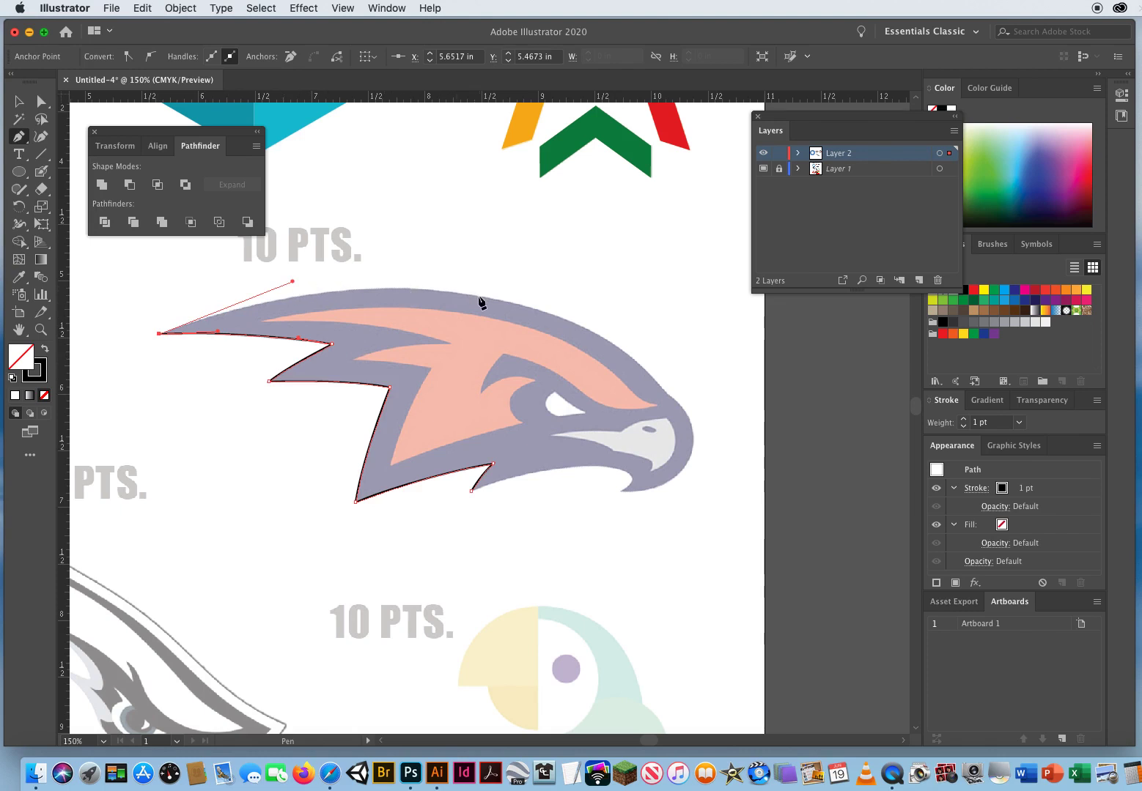
left_click_drag(482, 297, 563, 308)
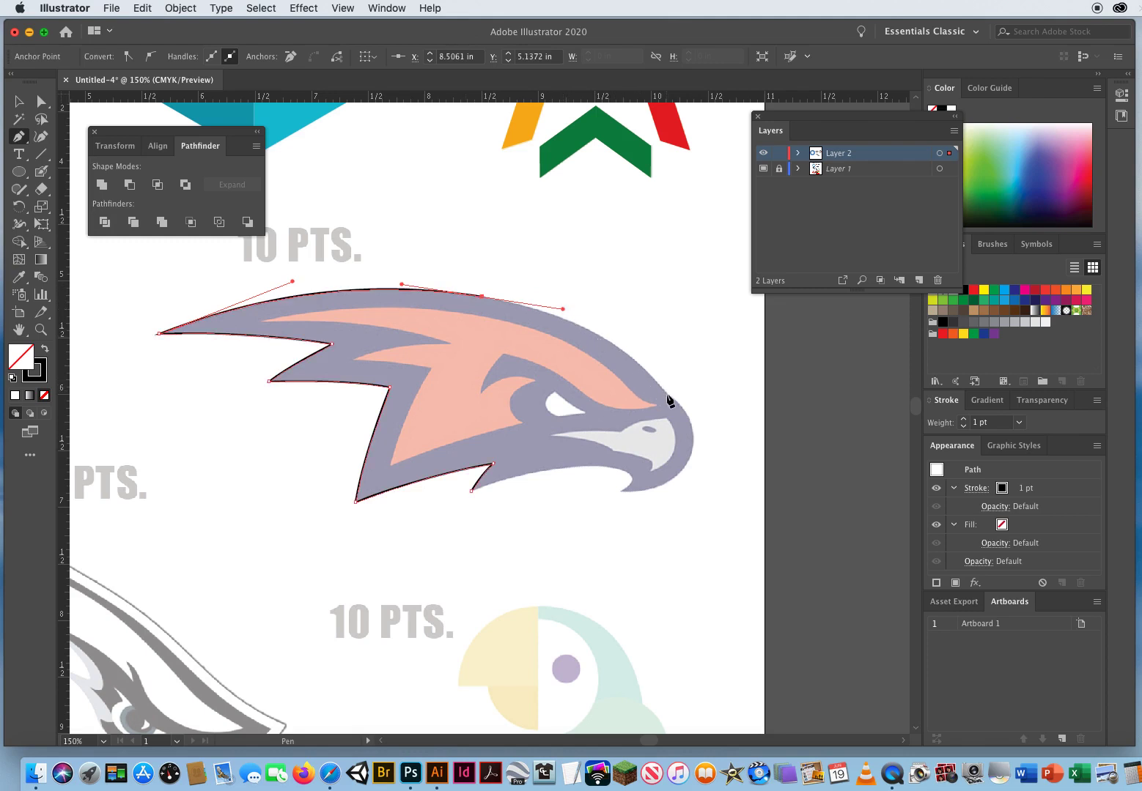
left_click_drag(694, 425, 707, 446)
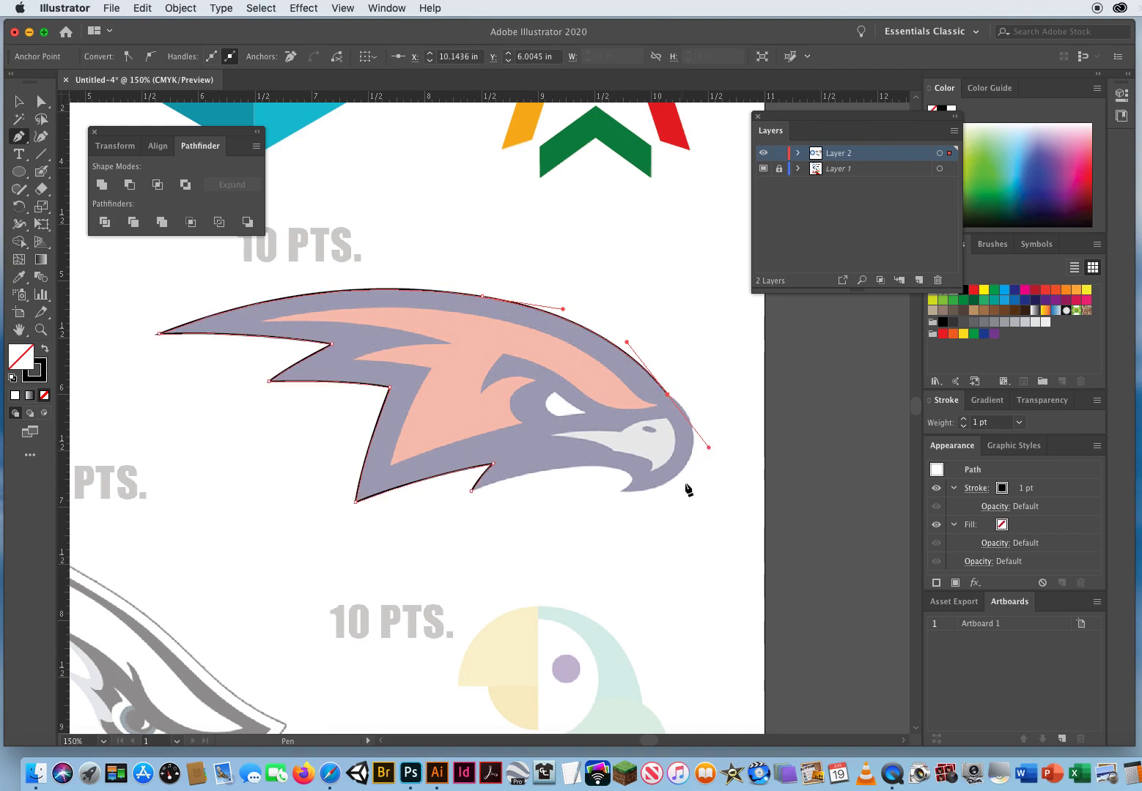
left_click_drag(667, 394, 689, 408)
left_click_drag(684, 466, 606, 488)
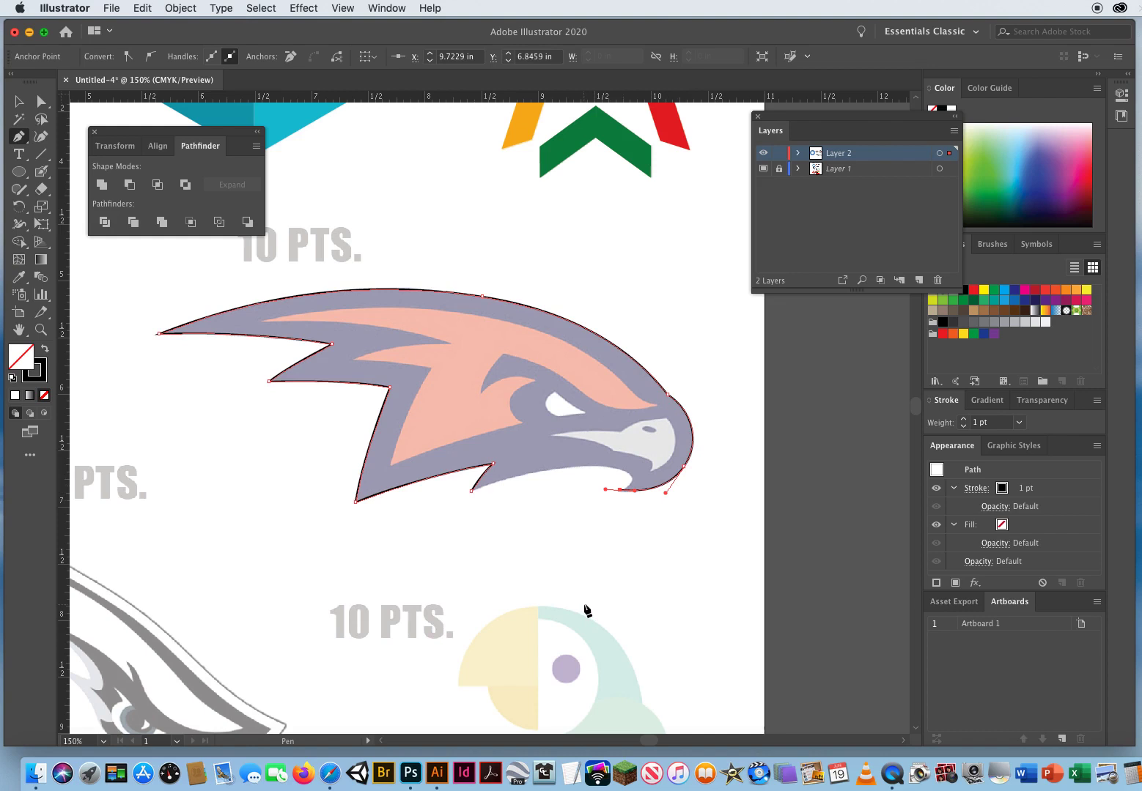
Step: Trace the inner beak hook and jaw line back to the starting point to close the head outline, and deselect it
left_click(620, 490)
left_click_drag(631, 486, 636, 482)
left_click(607, 466)
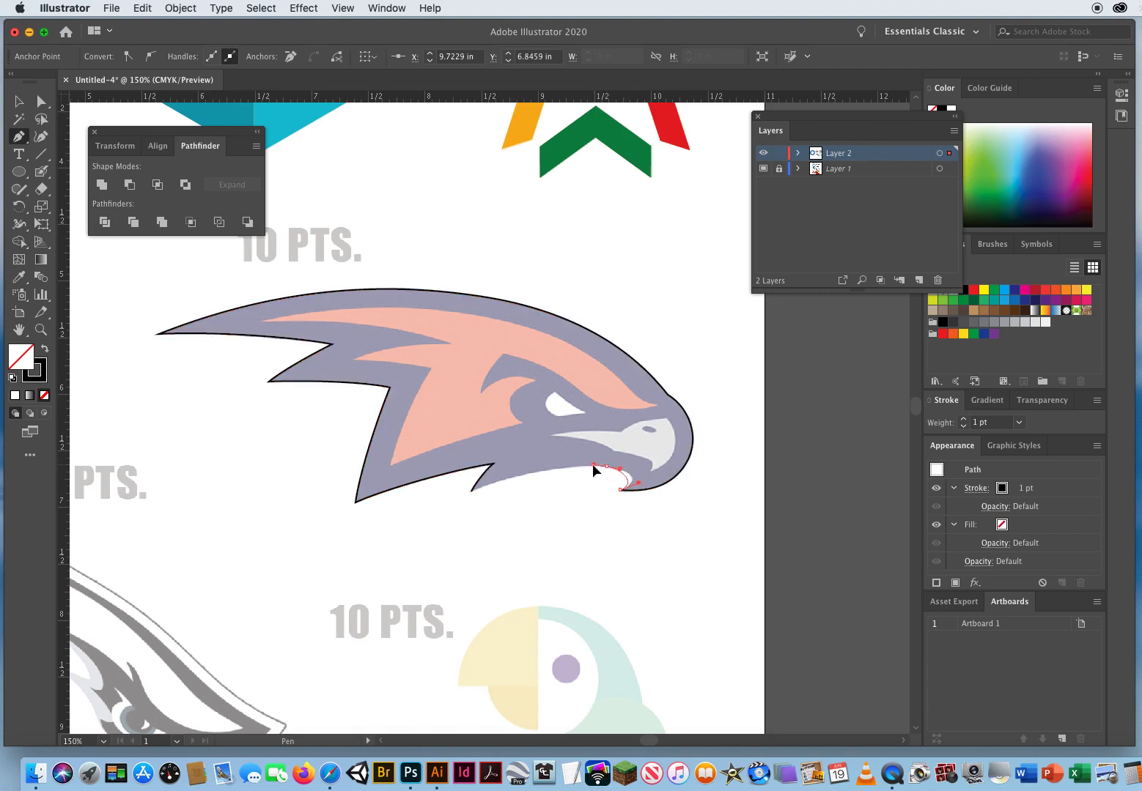
left_click(578, 463)
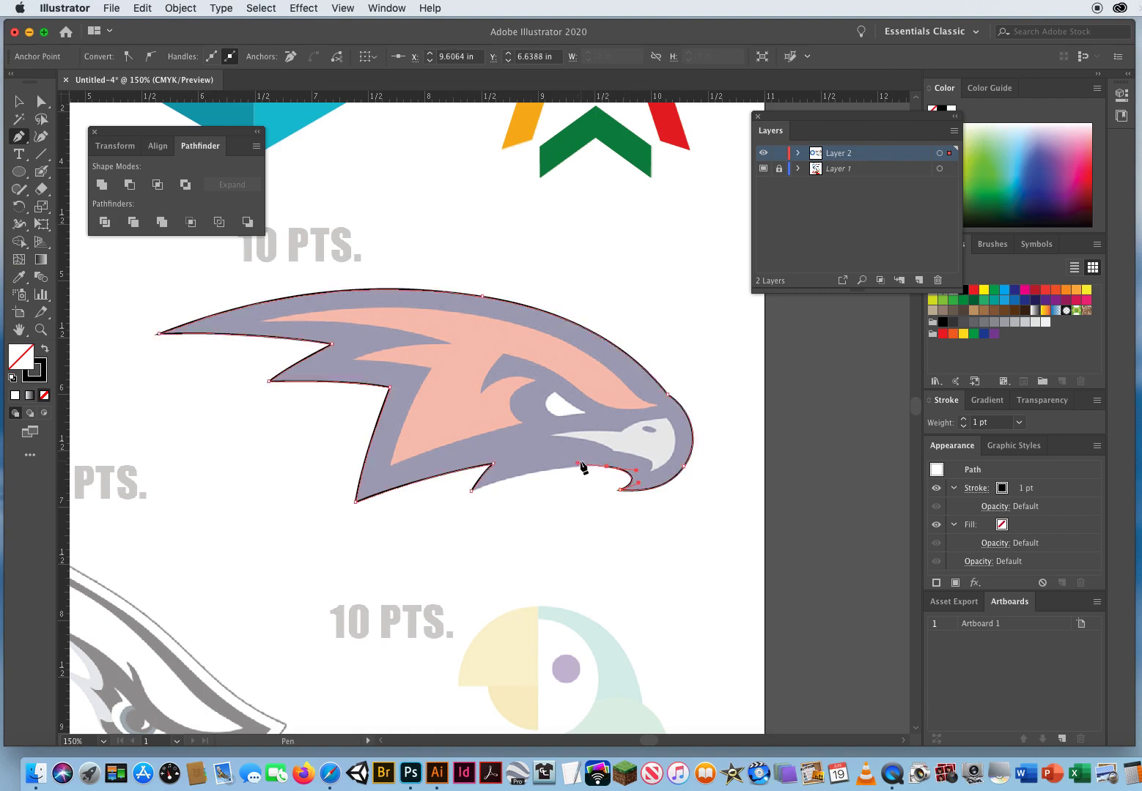
left_click(472, 491)
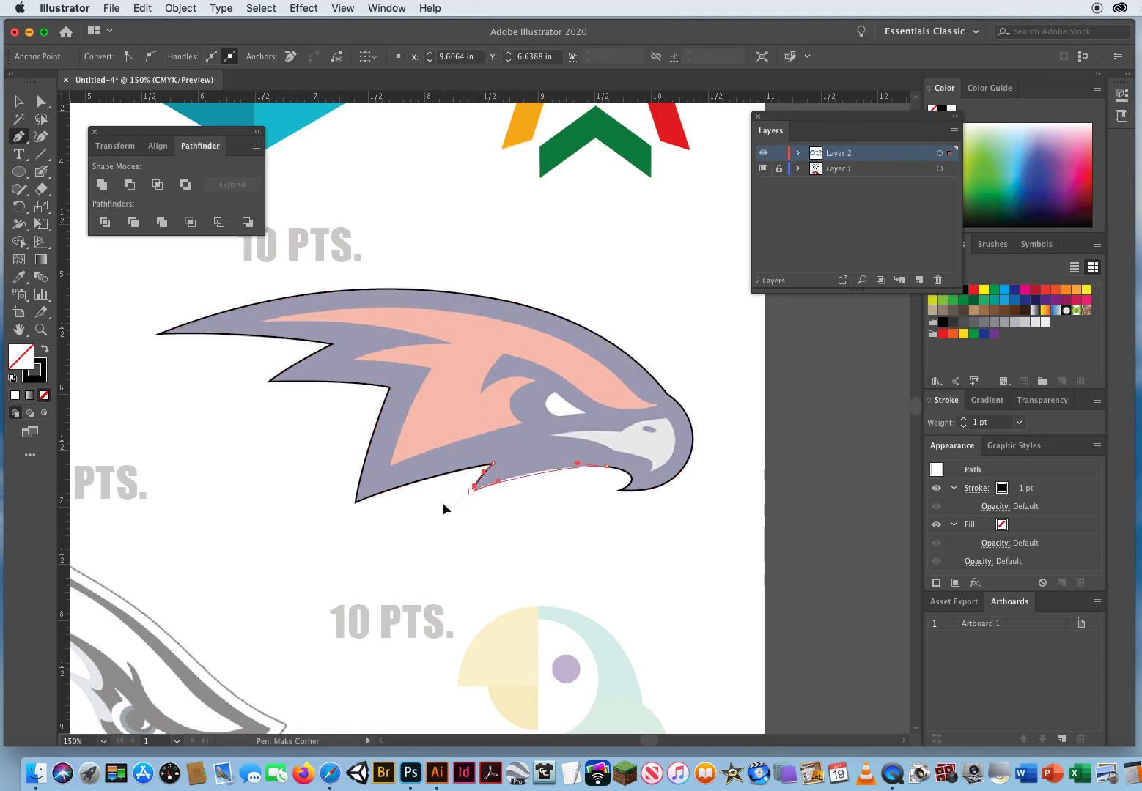
left_click_drag(443, 504, 422, 512)
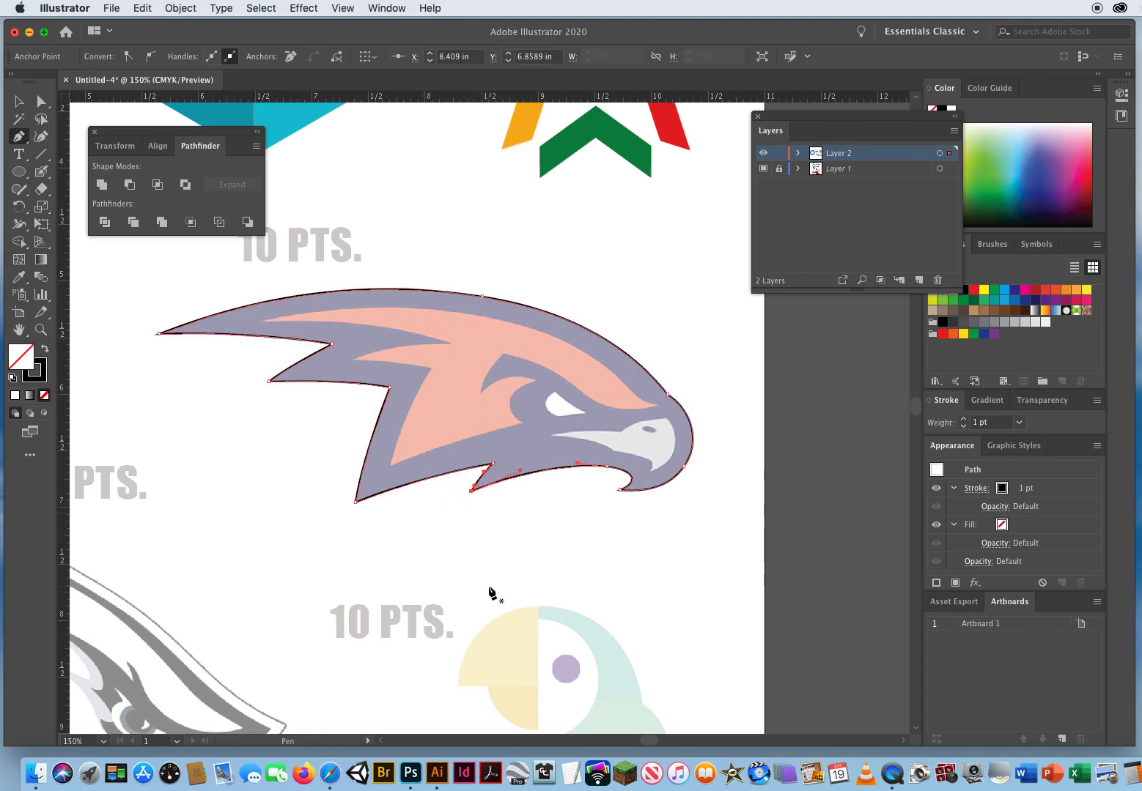
key("super")
left_click(294, 430, "super")
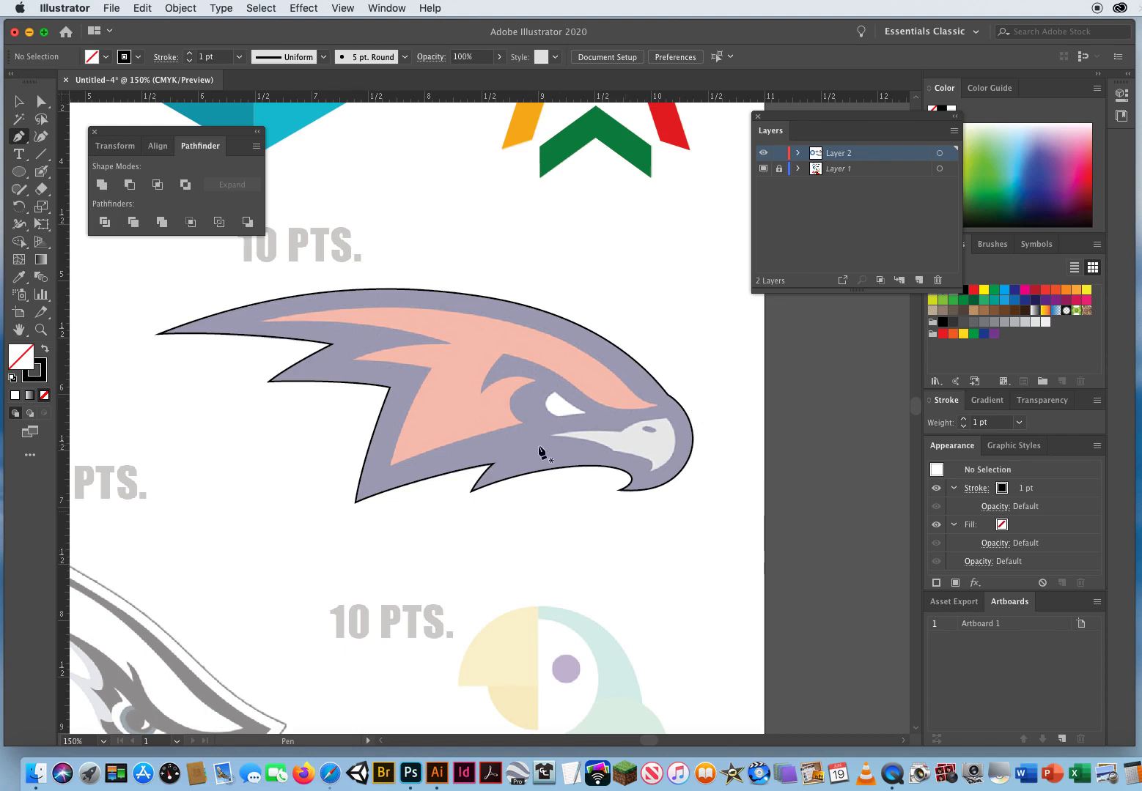
Step: Trace the hawk's white eye as a closed Pen path at 300% zoom
key("z")
left_click(511, 426)
left_click(512, 425)
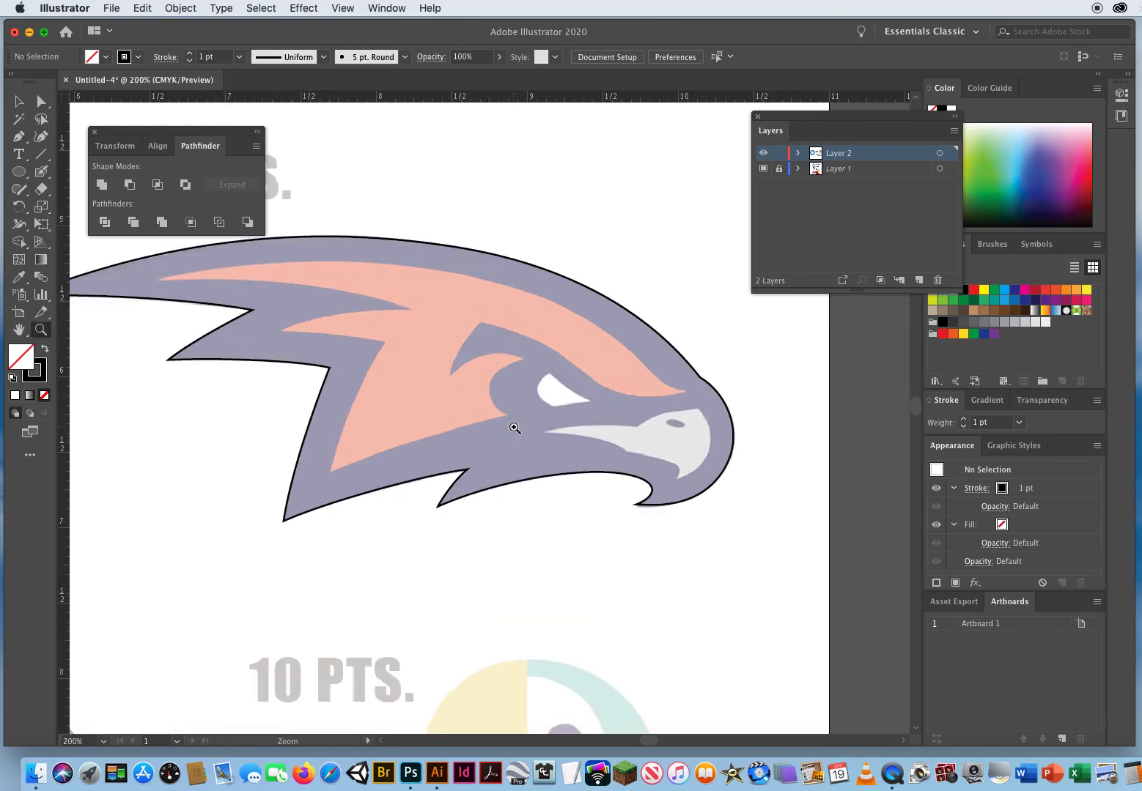
left_click(514, 429)
left_click(17, 137)
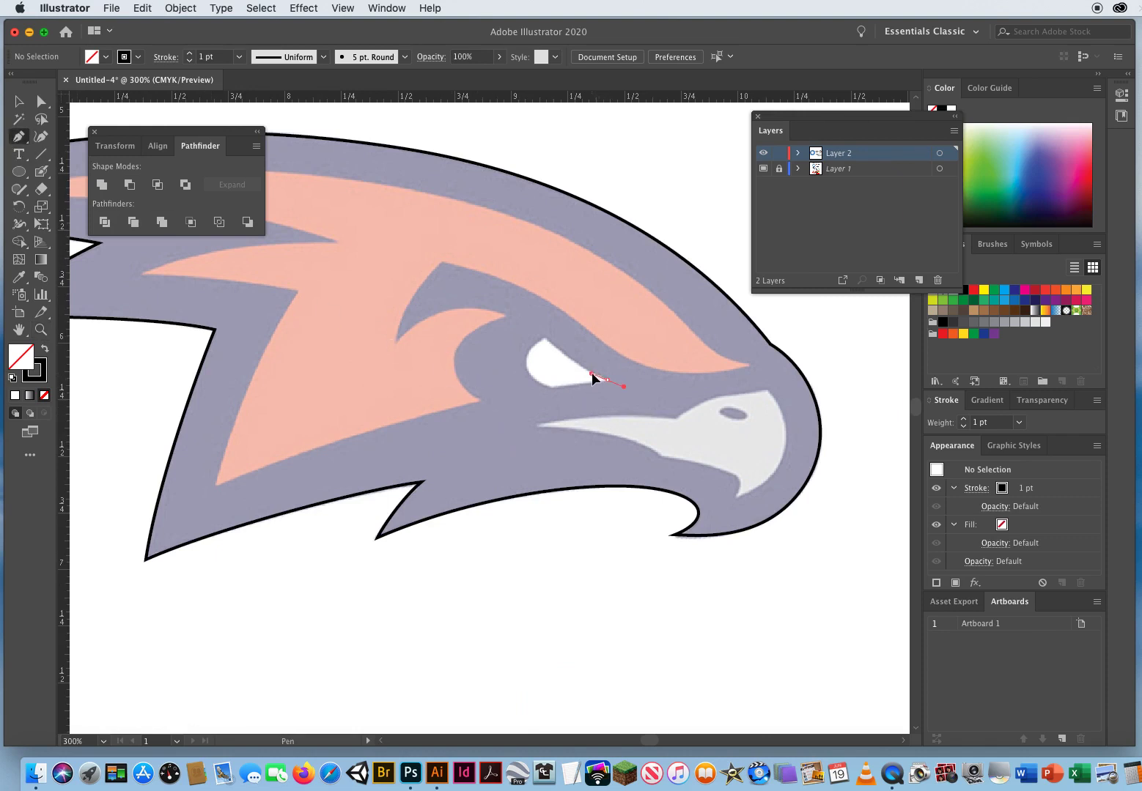
left_click_drag(592, 375, 590, 374)
left_click_drag(543, 337, 515, 351)
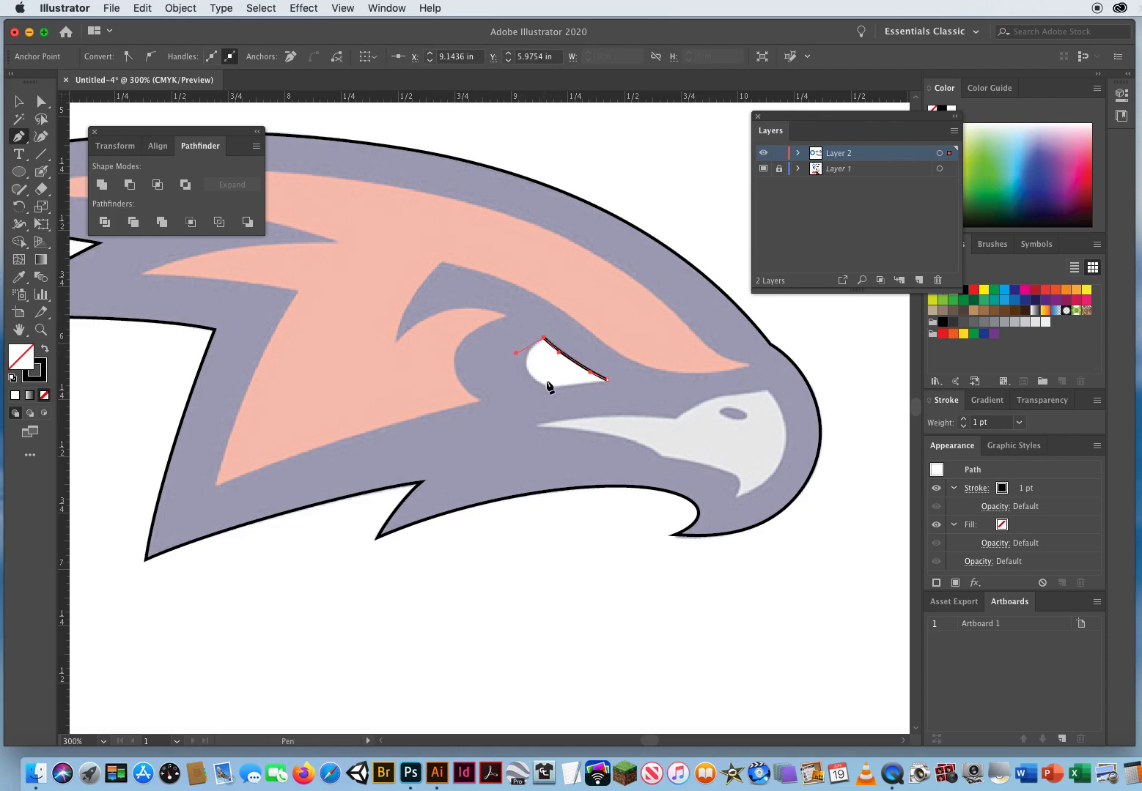
left_click_drag(578, 395, 585, 395)
left_click(607, 380)
left_click_drag(625, 379, 630, 378)
Step: Start tracing the light gray beak shape from its thin rear point along the upper edge and front curve to the lower tip
left_click_drag(570, 418, 569, 417)
mouse_move(677, 418)
left_mouse_down()
mouse_move(732, 426)
mouse_move(692, 404)
mouse_move(778, 386)
mouse_move(781, 403)
left_mouse_up()
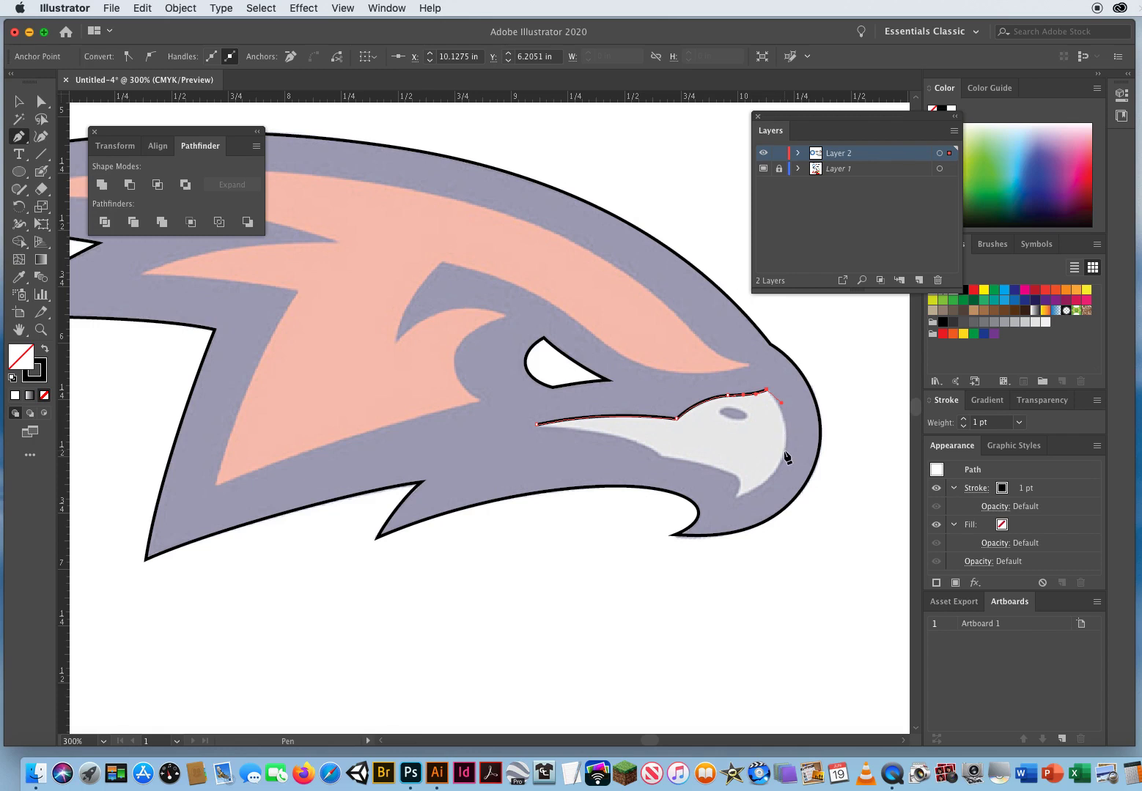
left_click_drag(784, 454, 779, 470)
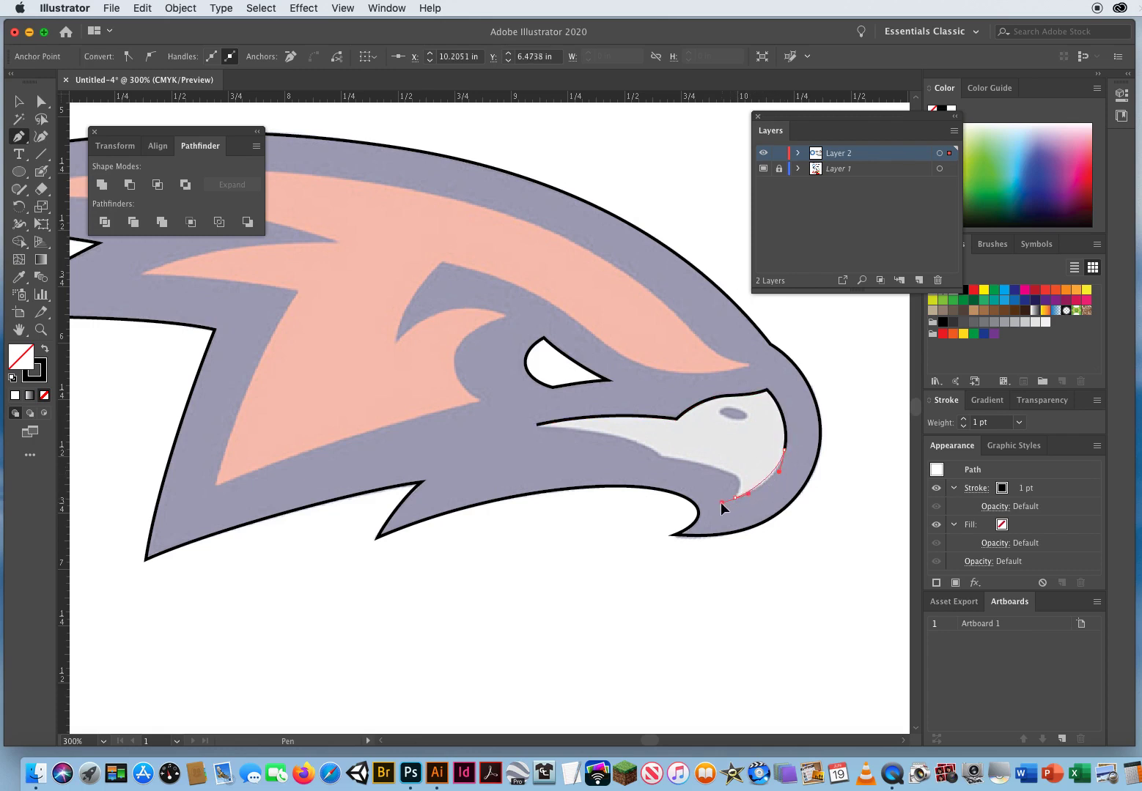
left_click(704, 511)
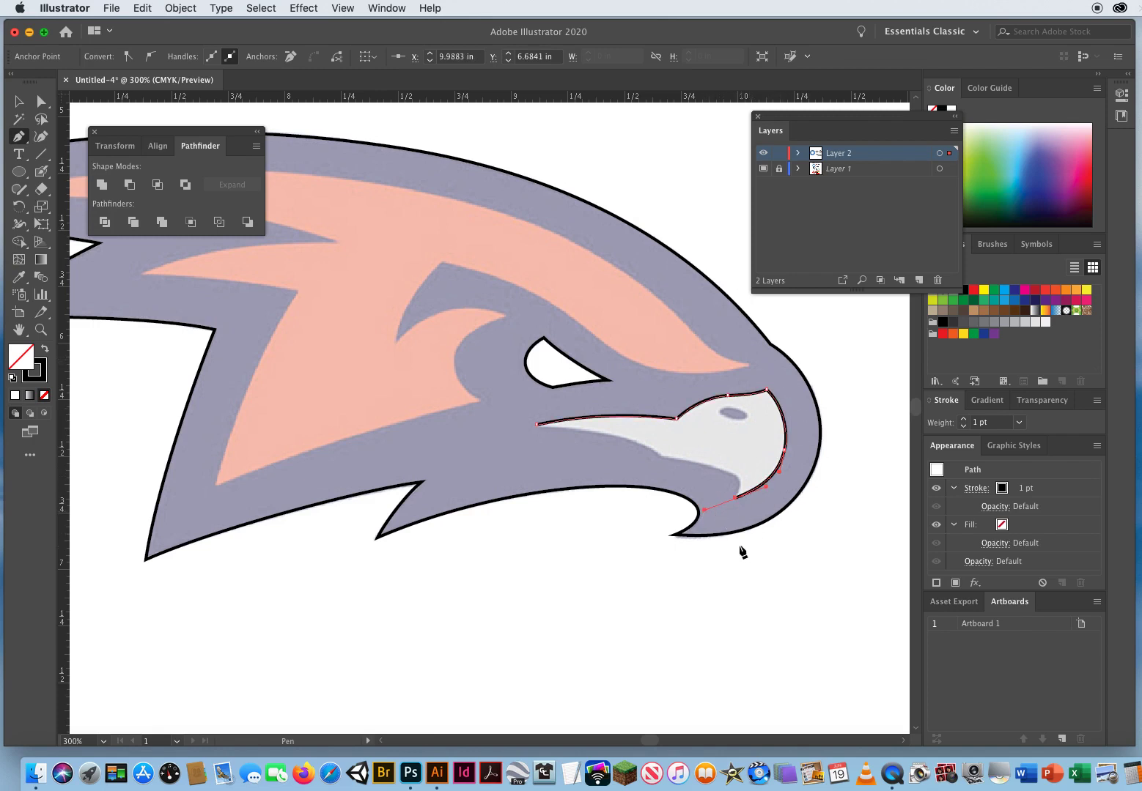
Step: Trace the gray beak's lower edge back to its rear point to close the shape, and deselect it
left_click_drag(735, 498, 743, 481)
left_click(713, 466)
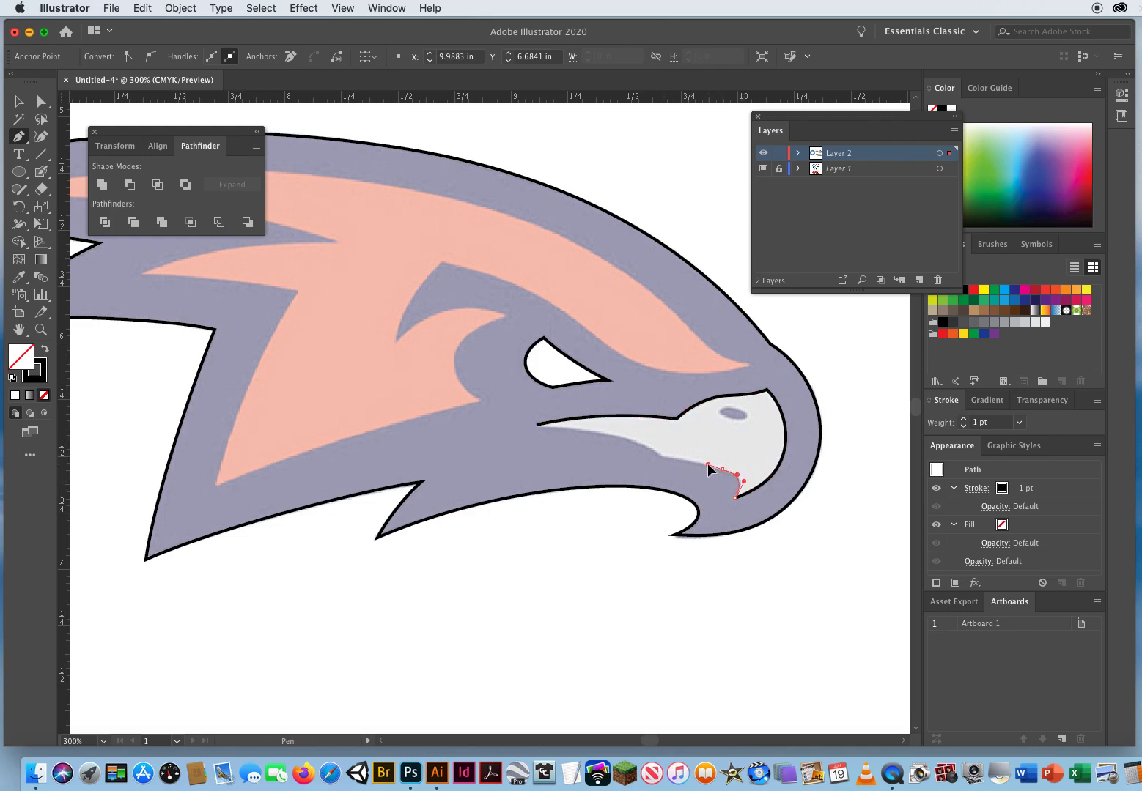
left_click(683, 460)
left_click(638, 453)
left_click_drag(660, 455, 639, 439)
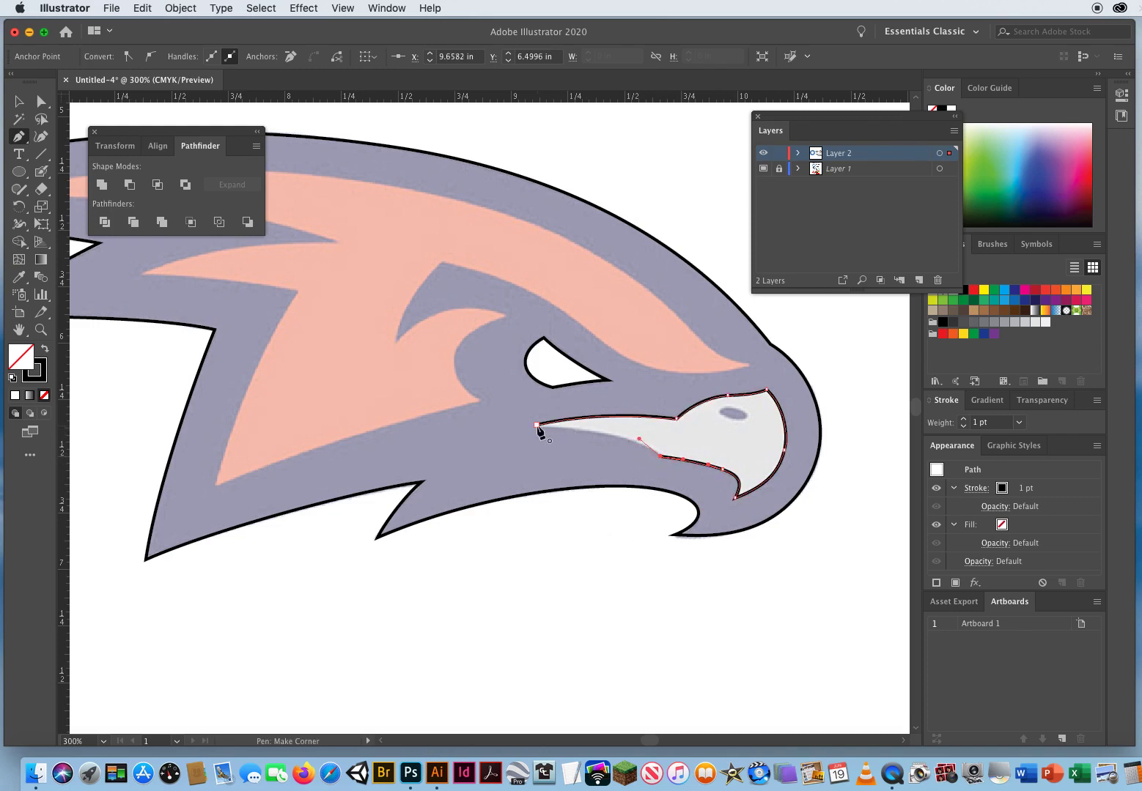
left_click(536, 424)
left_click_drag(482, 421, 460, 420)
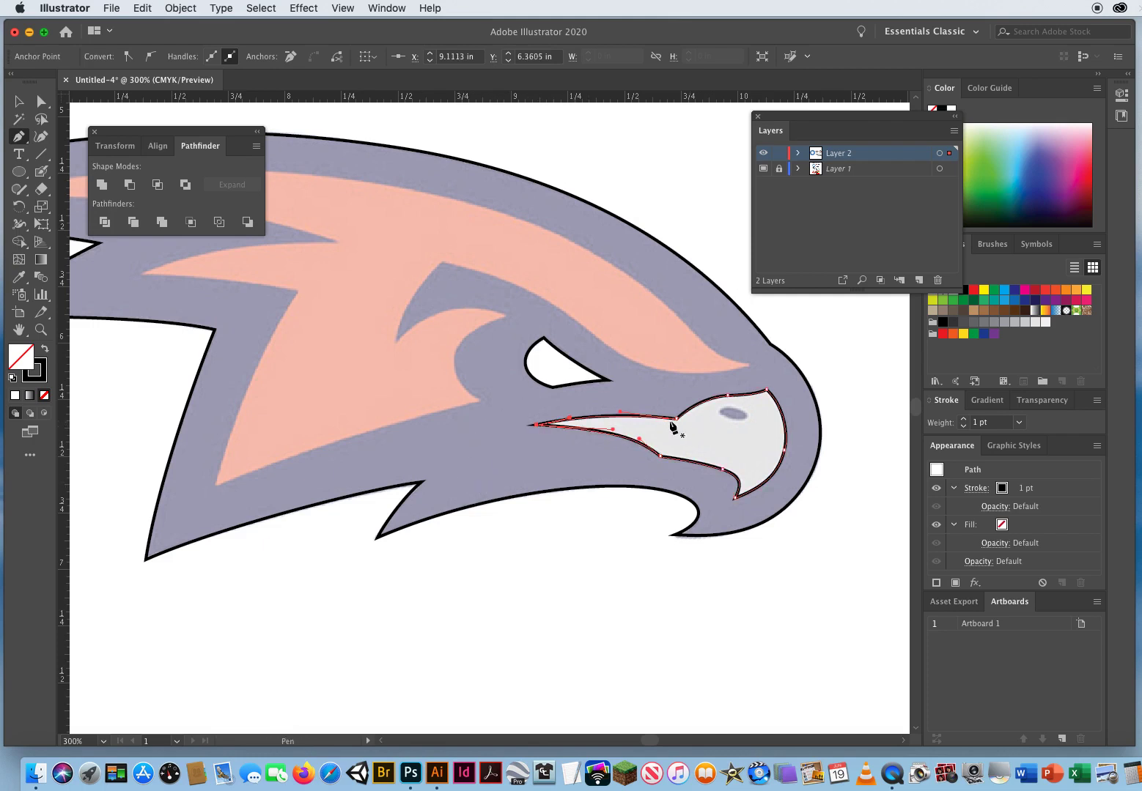
left_click(458, 326, "super")
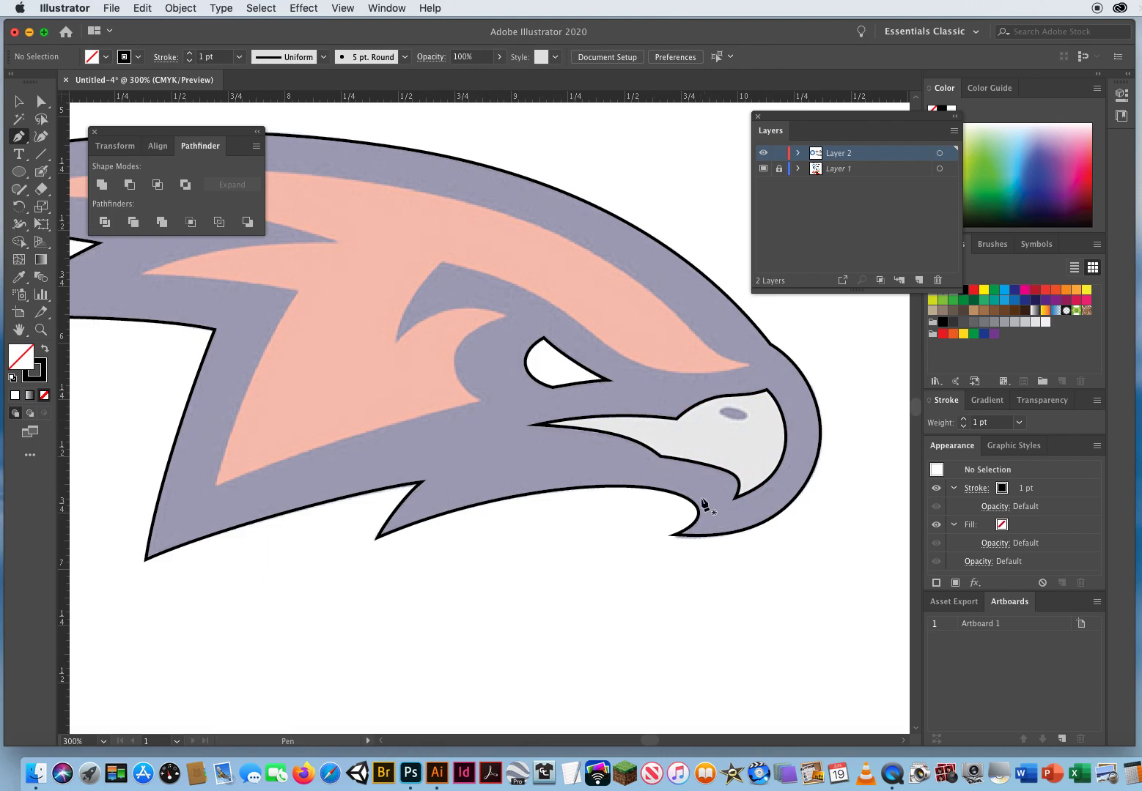
Step: Draw an ellipse about 0.123 by 0.052 in over the beak's nostril, rotate it to match the template, and deselect it
left_click(16, 173)
left_click_drag(743, 416, 748, 419)
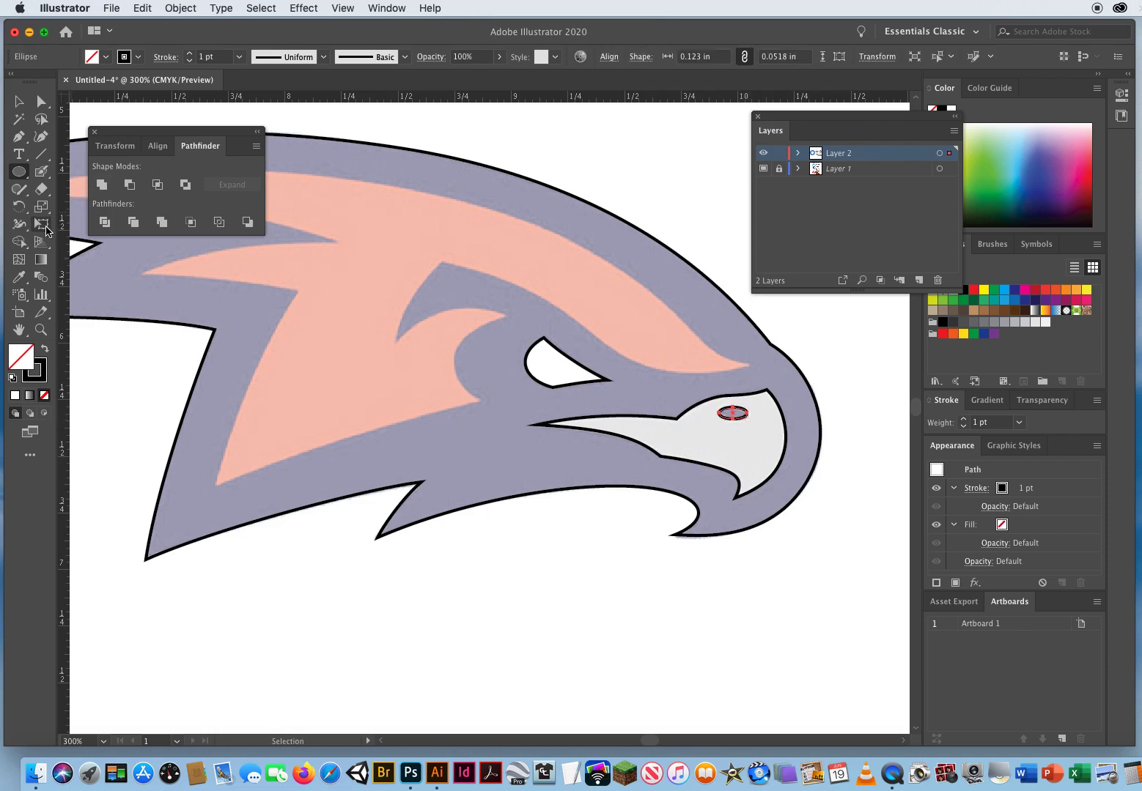
left_click(45, 230)
left_click_drag(774, 439, 834, 515)
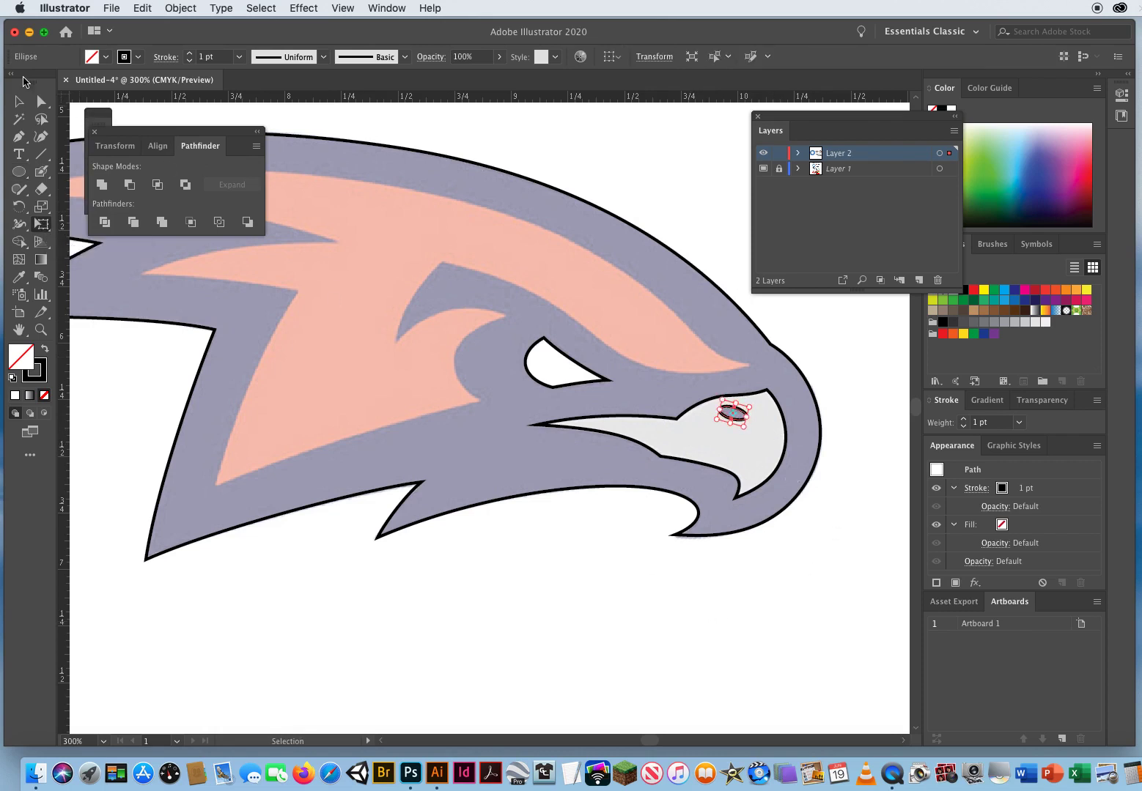
left_click(17, 102)
left_click(408, 351)
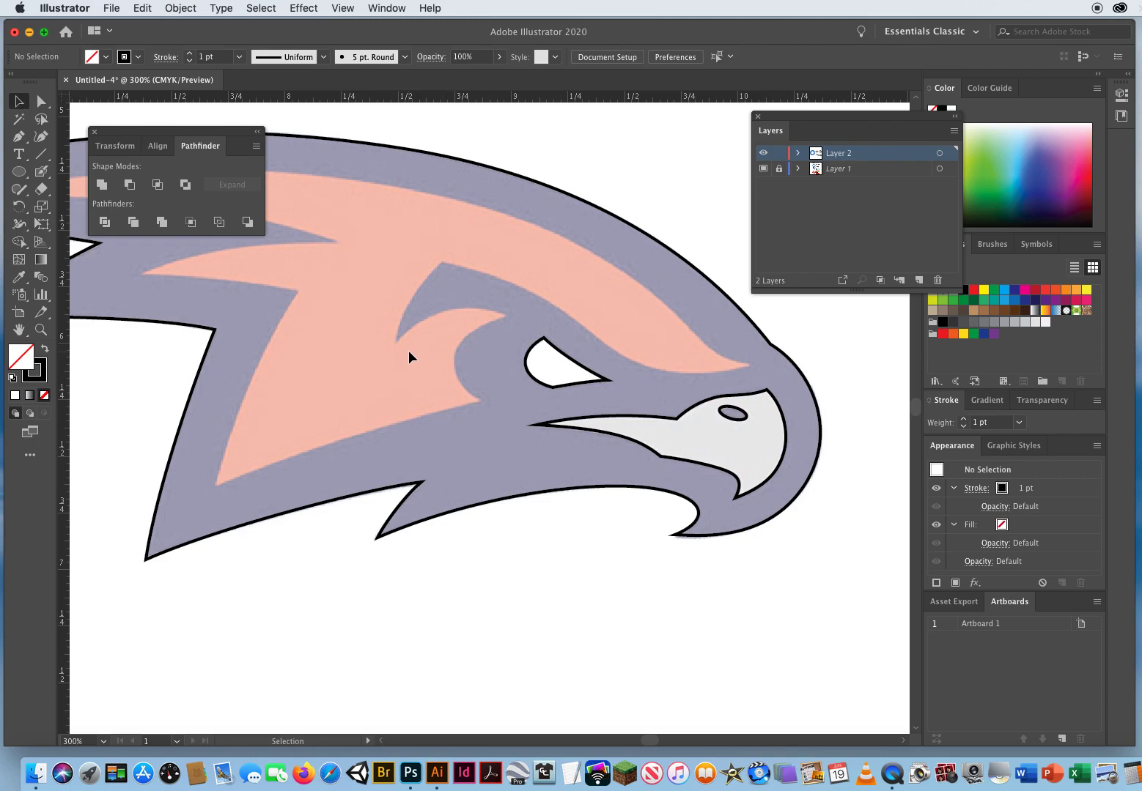
Step: Start a Pen path for the salmon marking from its cheek point along the lower edge to the bottom corner and up to the rear notch
left_click_drag(407, 336, 471, 454)
left_click_drag(296, 324, 343, 302)
left_click(18, 137)
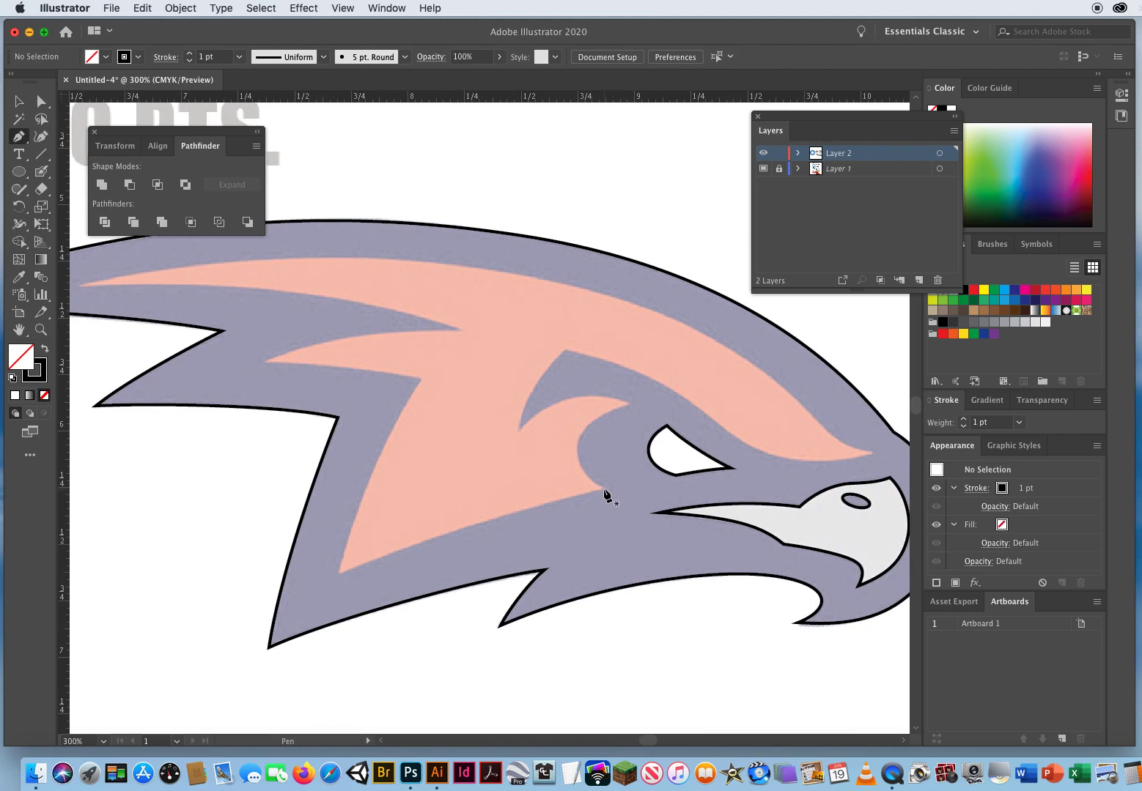
left_click_drag(603, 488, 554, 497)
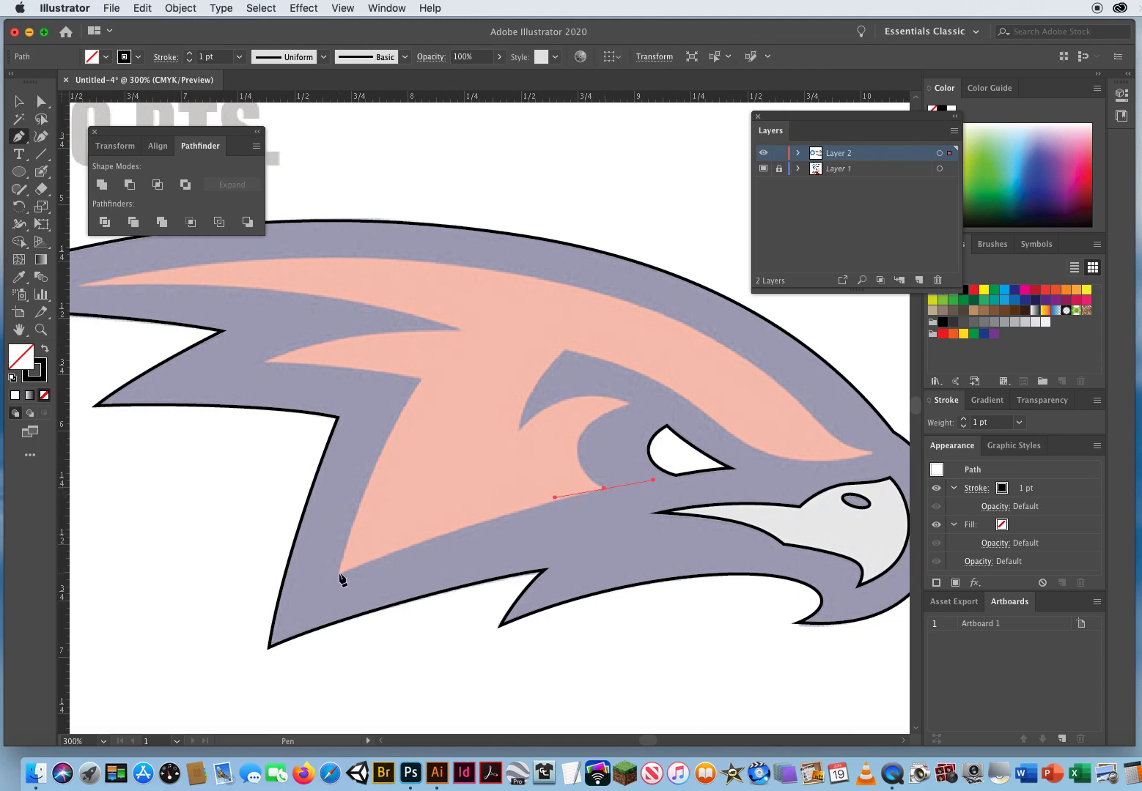
left_click_drag(339, 574, 254, 610)
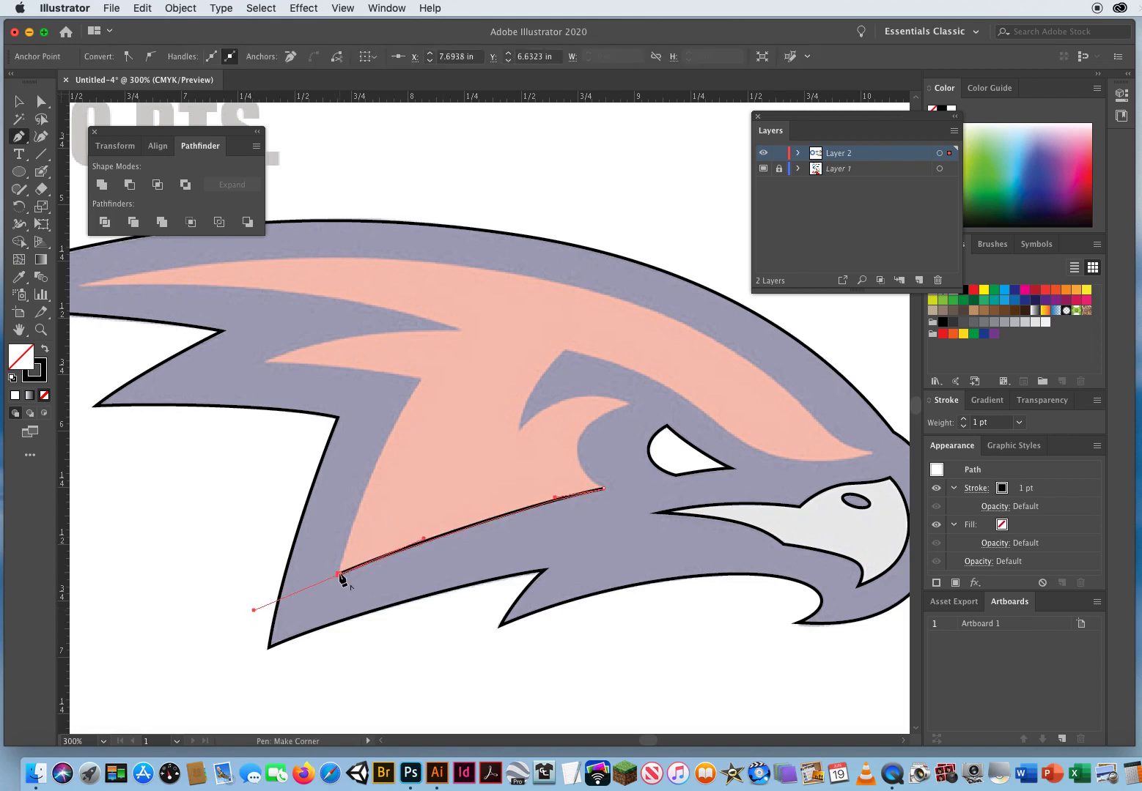
left_click_drag(338, 573, 348, 523)
left_click_drag(421, 379, 462, 319)
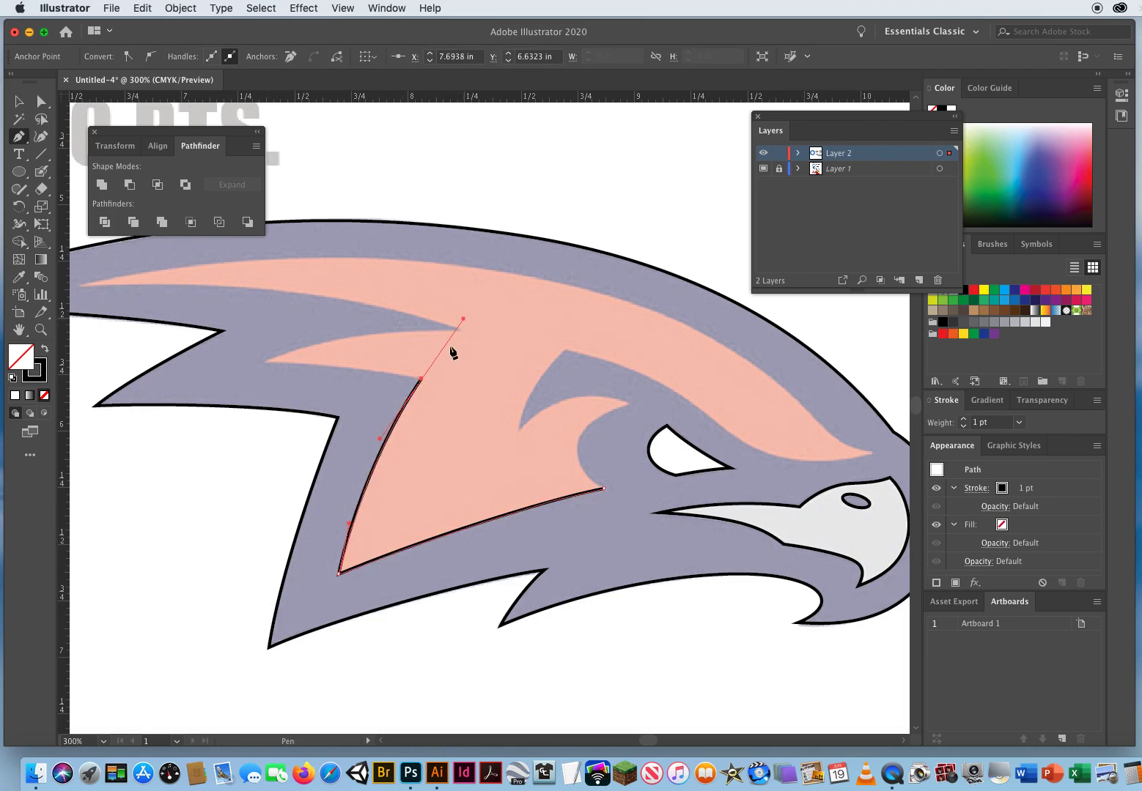
Step: Continue the salmon marking's path around the middle feather tip, in to the inner notch, and out to the long upper feather's tip
left_click(422, 380)
left_click_drag(383, 371, 384, 370)
left_click_drag(264, 363, 298, 345)
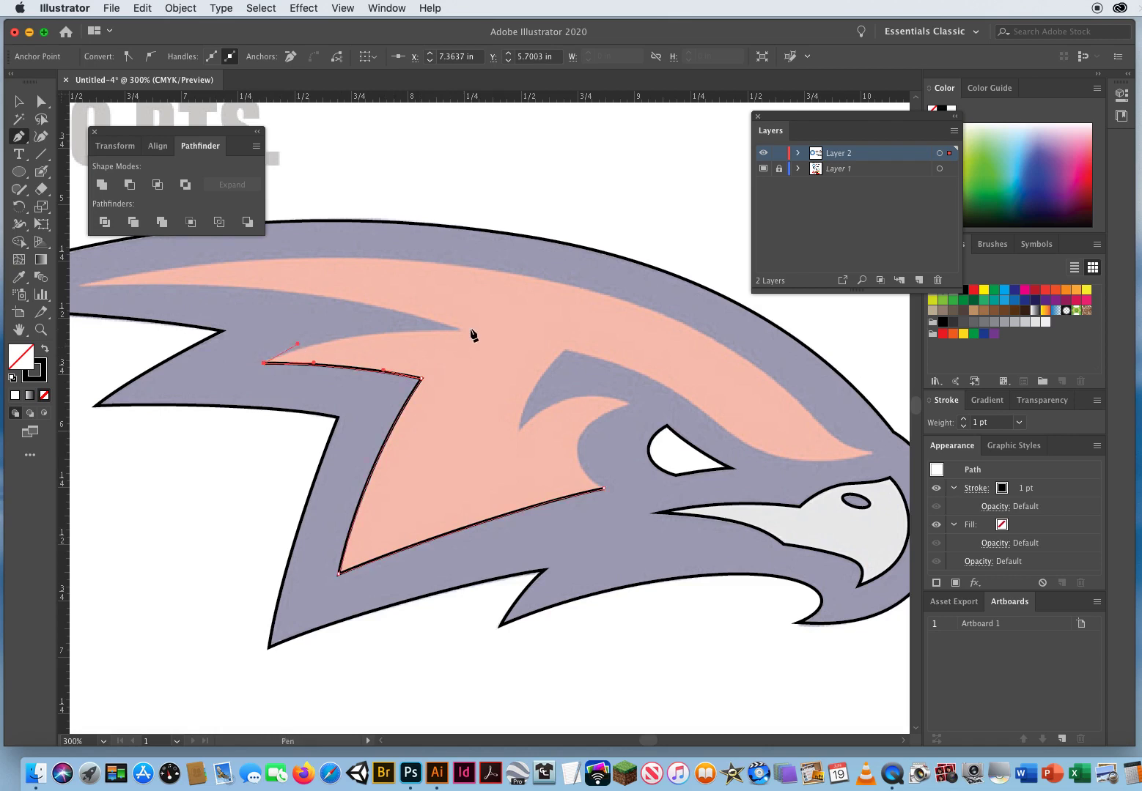
left_click_drag(462, 329, 540, 334)
key("space")
left_click_drag(378, 330, 602, 373)
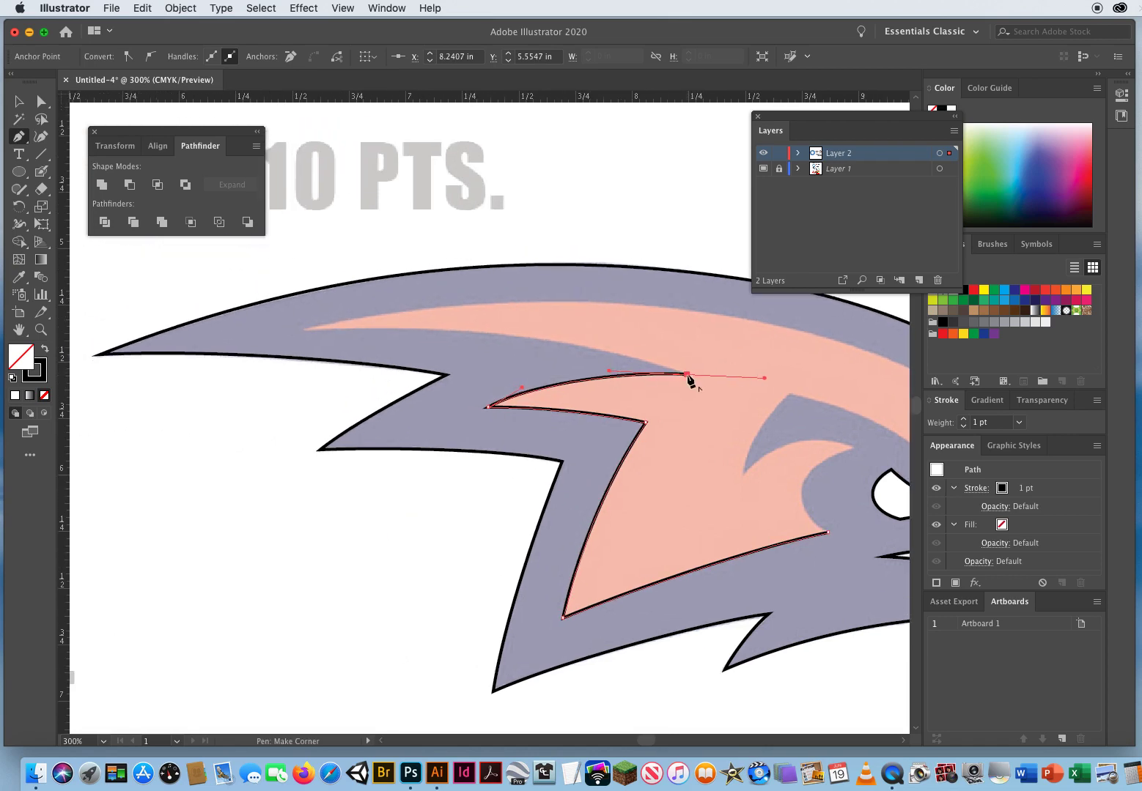
left_click_drag(685, 373, 593, 343)
left_click_drag(301, 330, 144, 344)
Step: Trace the salmon marking's upper edge from the rear feather tip over the crown to the pointed brow tip above the beak
scroll(171, 349, "right", 5)
scroll(171, 349, "up", 2)
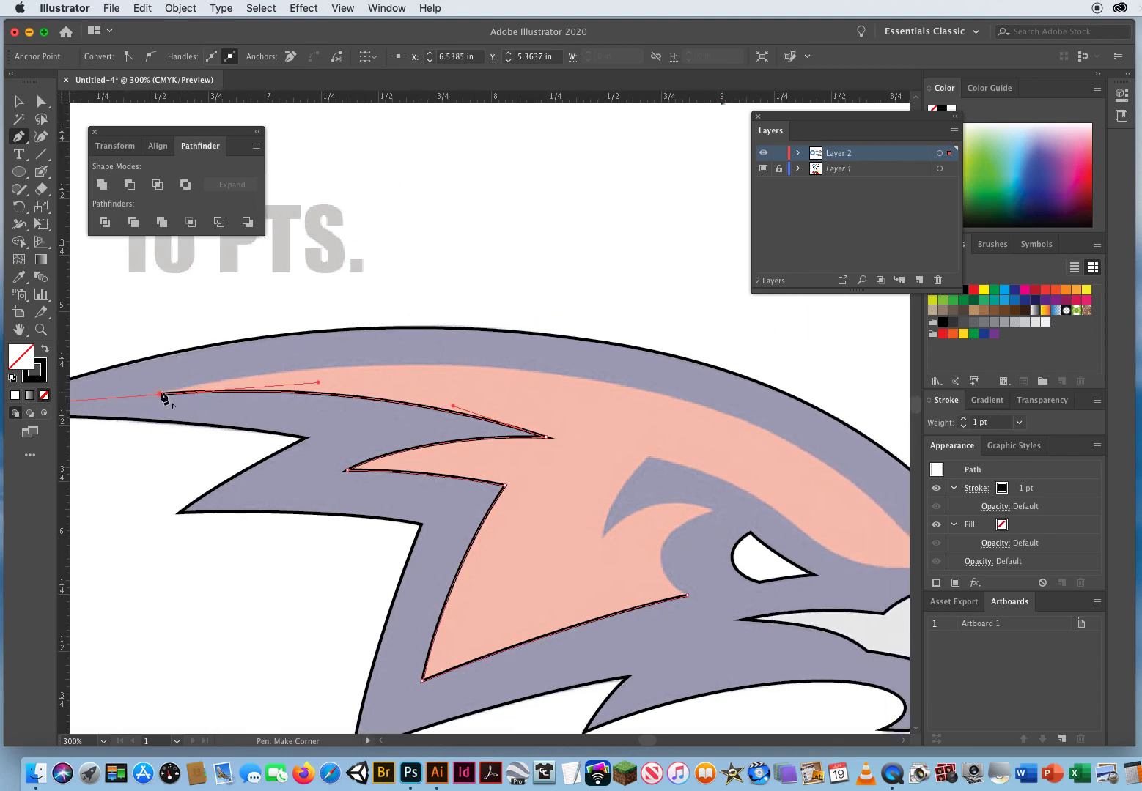
left_click_drag(162, 396, 291, 361)
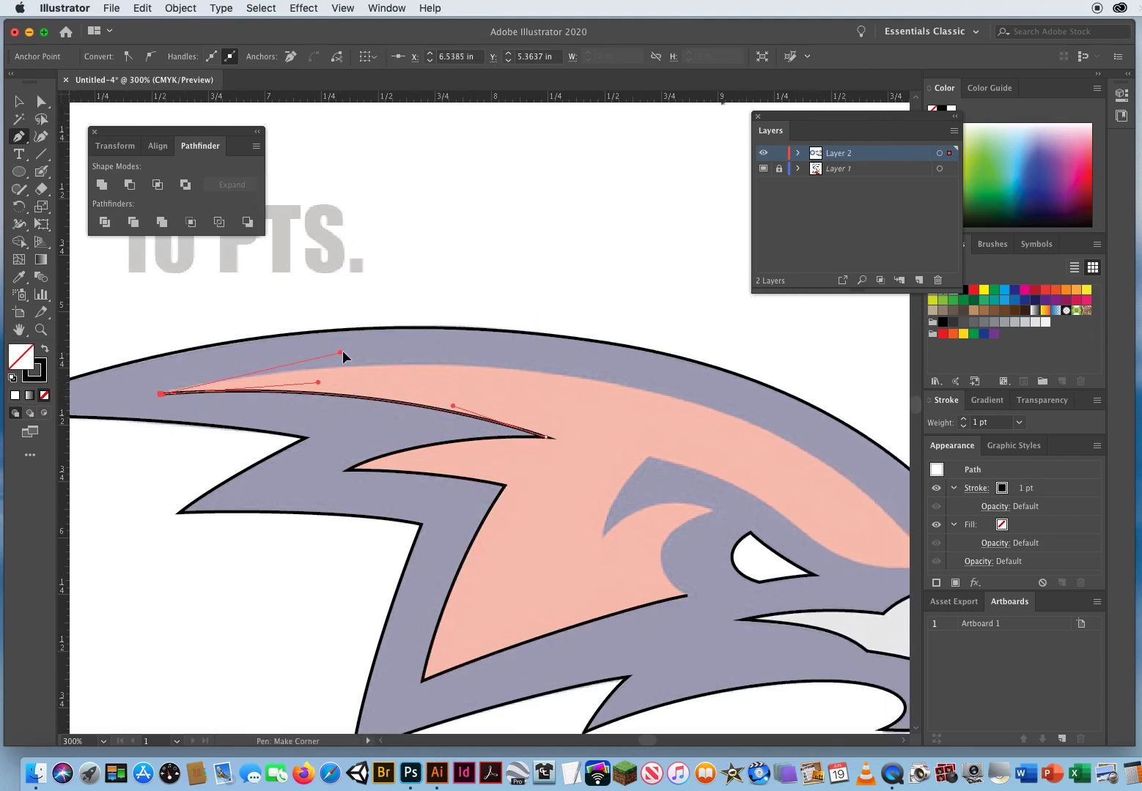
left_click_drag(380, 342, 381, 342)
scroll(326, 354, "down", 2)
scroll(326, 354, "right", 3)
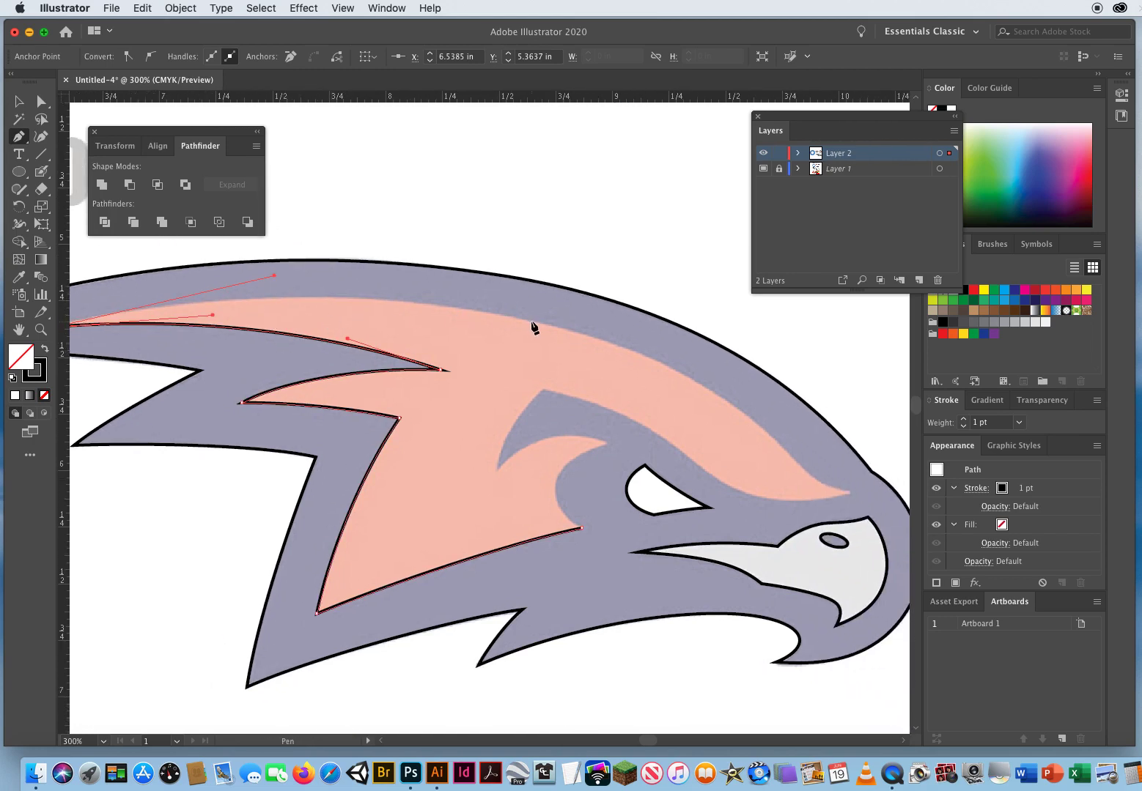
left_click_drag(532, 321, 633, 342)
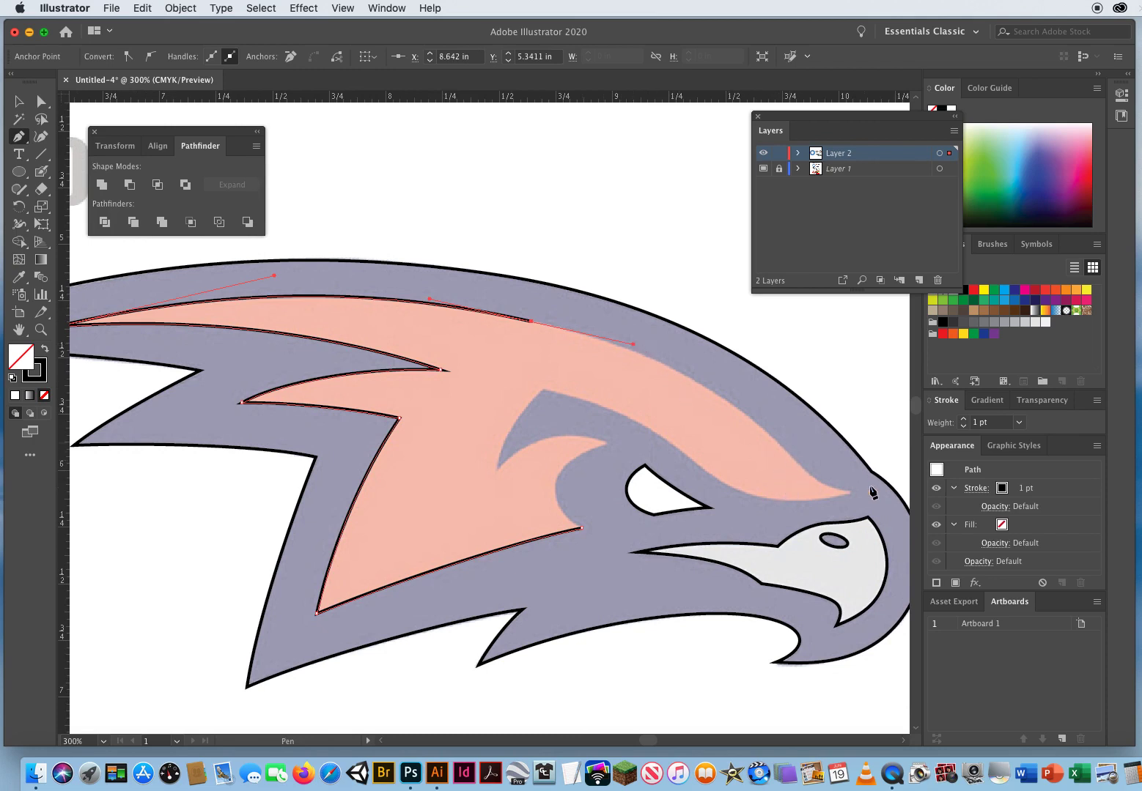
left_click_drag(781, 447, 837, 507)
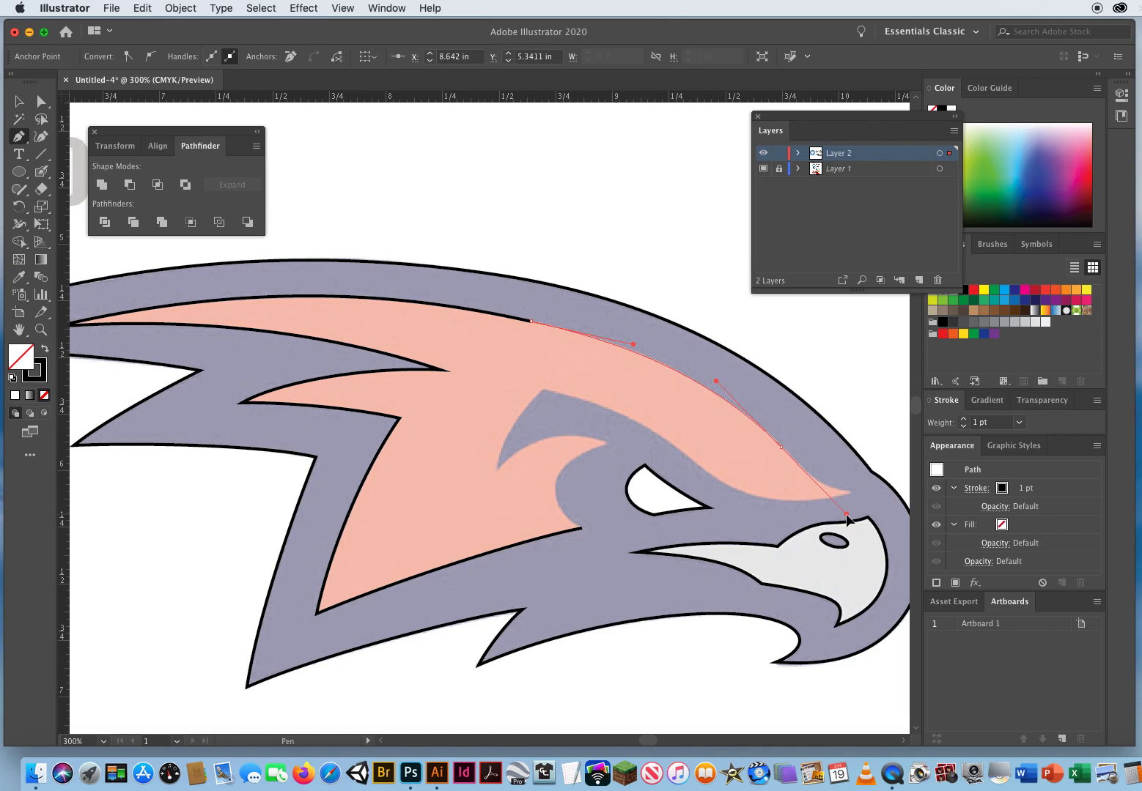
left_click_drag(846, 515, 846, 515)
left_click_drag(673, 470, 392, 373)
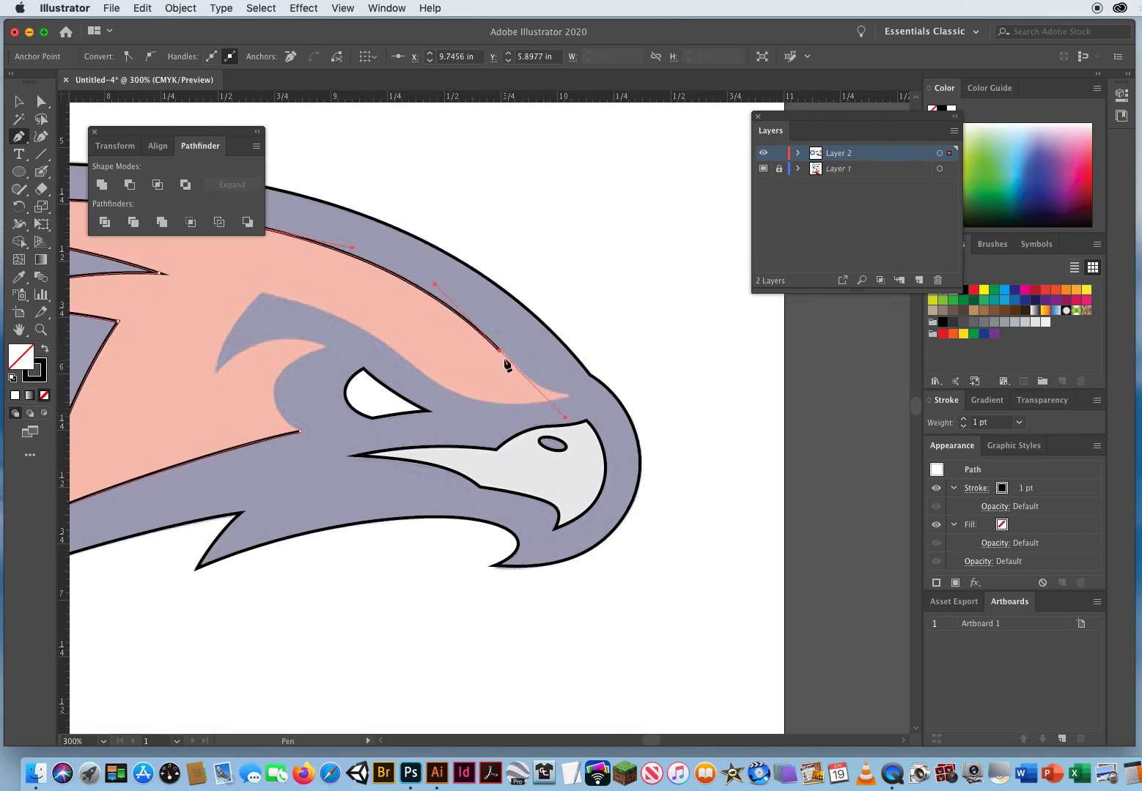
left_click_drag(500, 352, 608, 402)
Step: Continue the salmon marking's path from the brow tip back along the brow's underside to the peak above the eye
left_click_drag(480, 472, 779, 581)
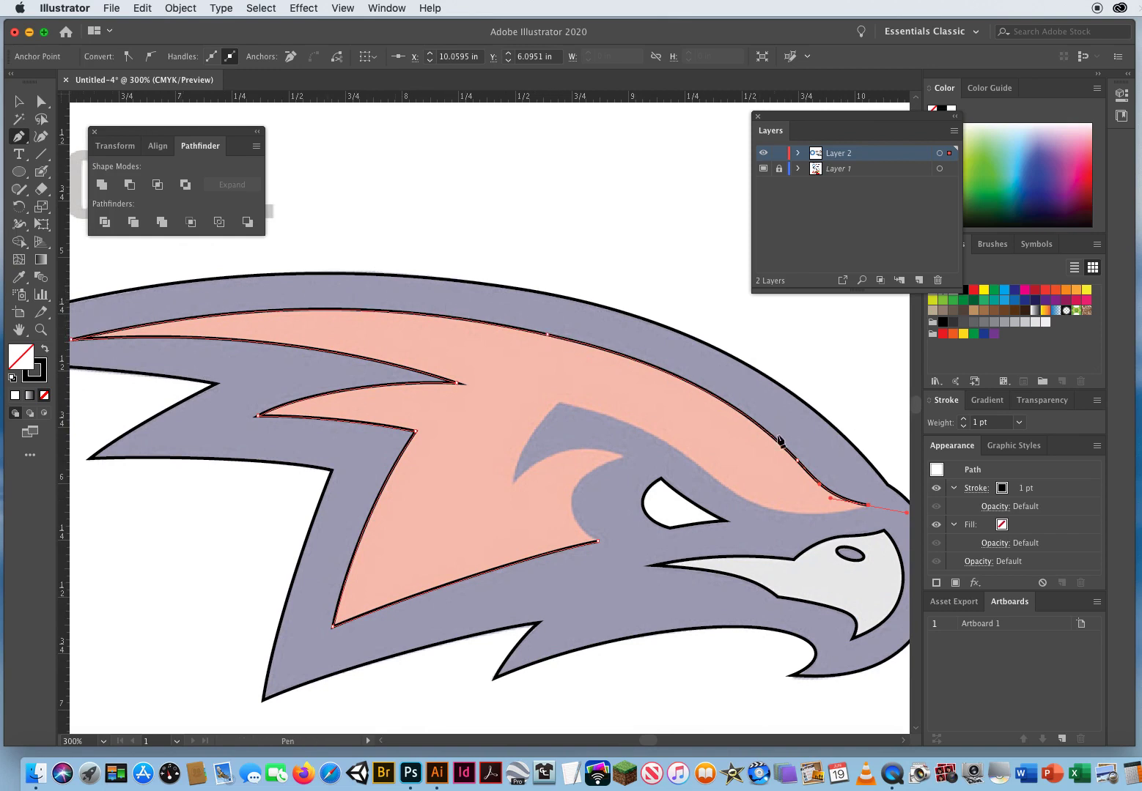
left_click_drag(779, 521, 592, 495)
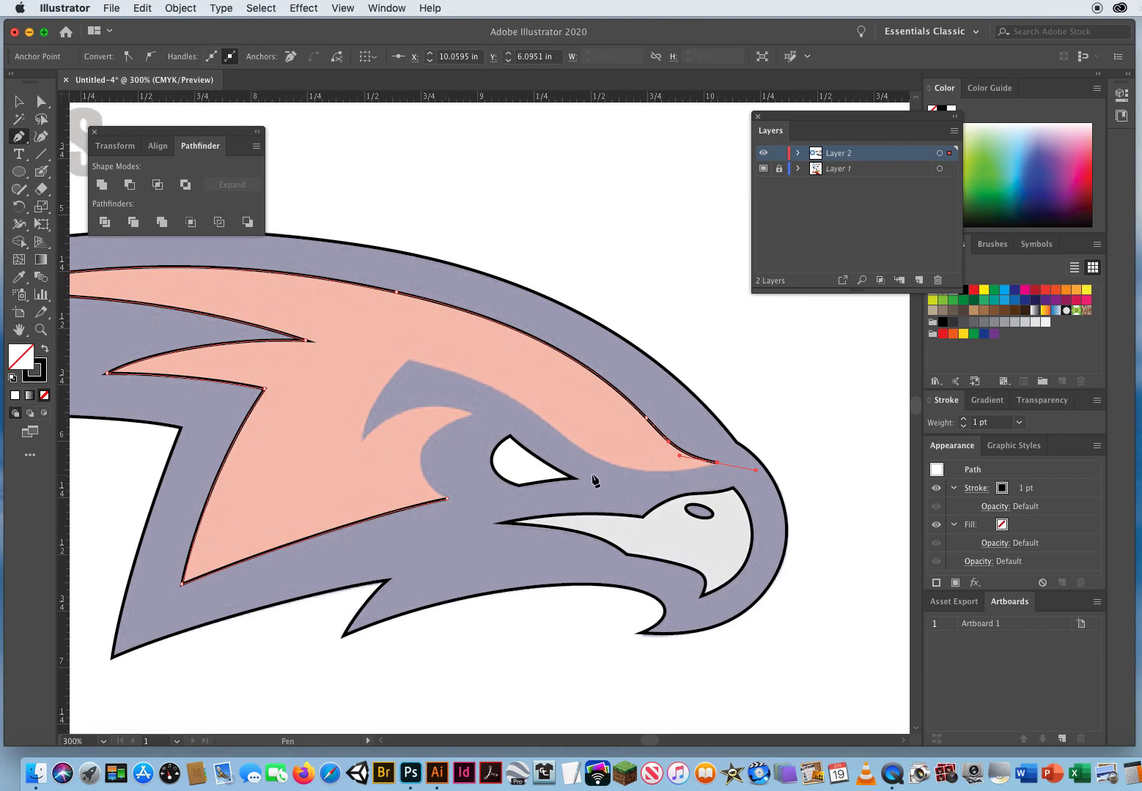
left_click(718, 464)
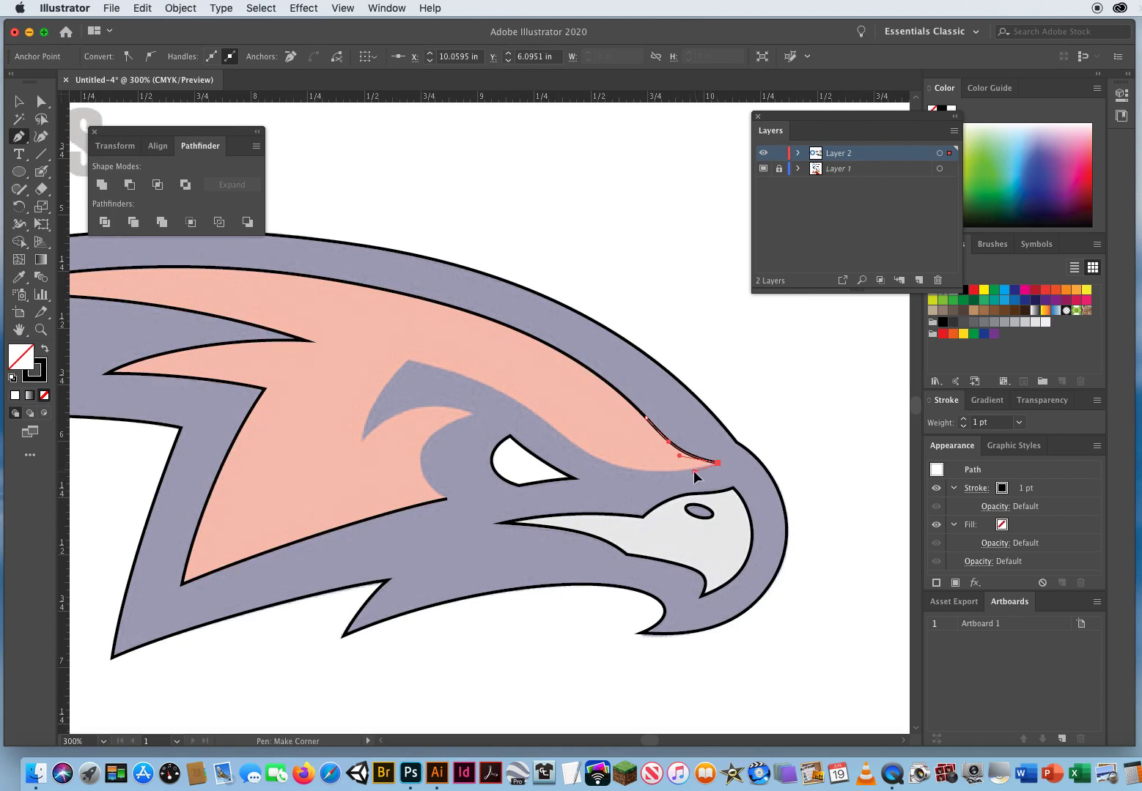
left_click_drag(679, 473, 671, 475)
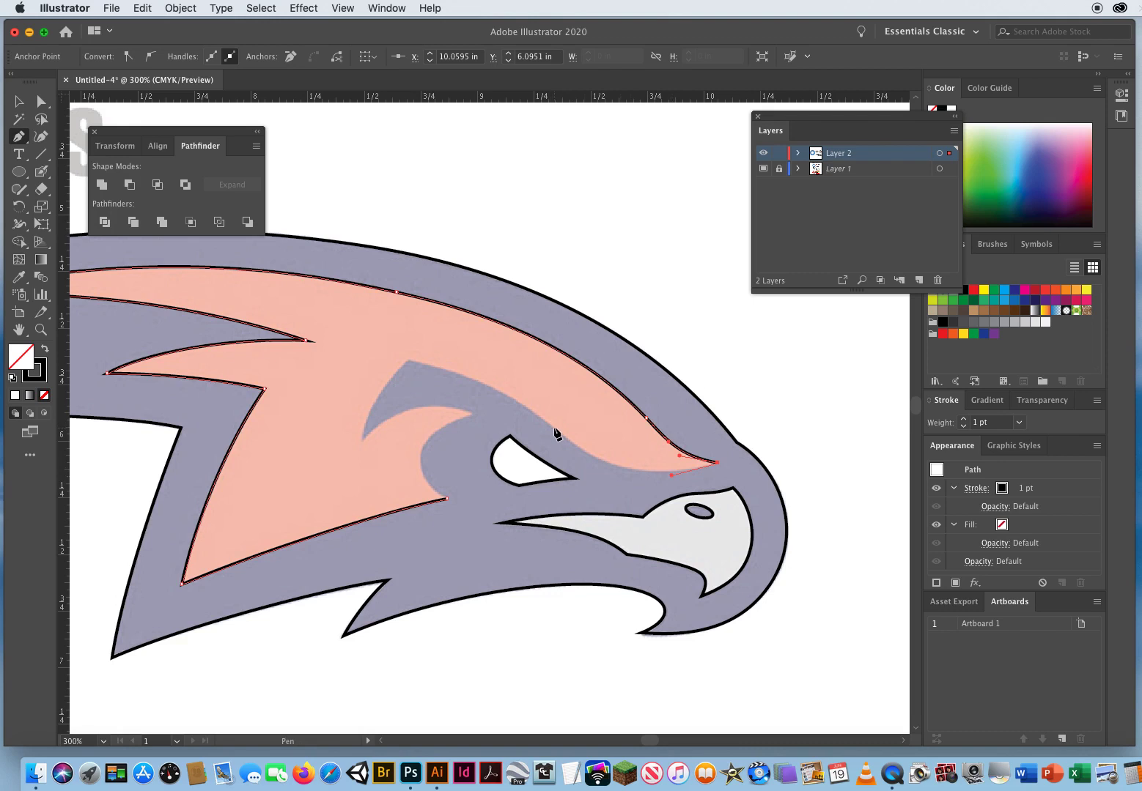
left_click_drag(554, 429, 487, 374)
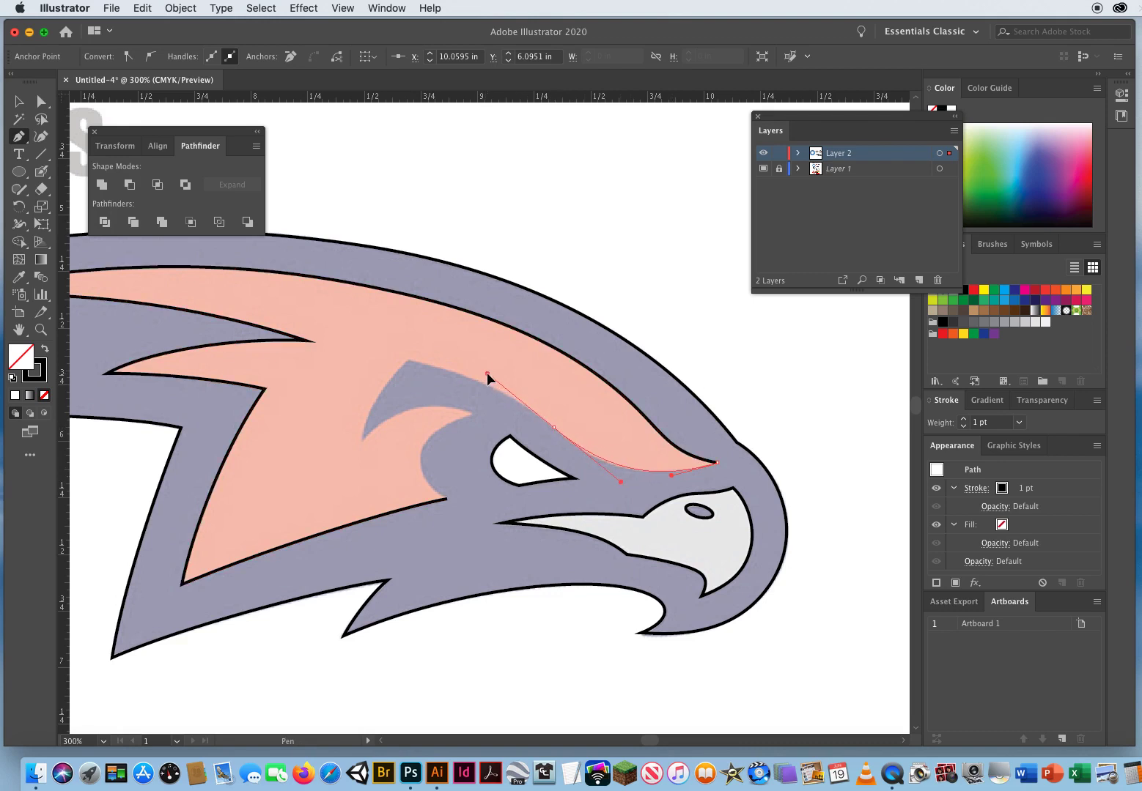
left_click(398, 359)
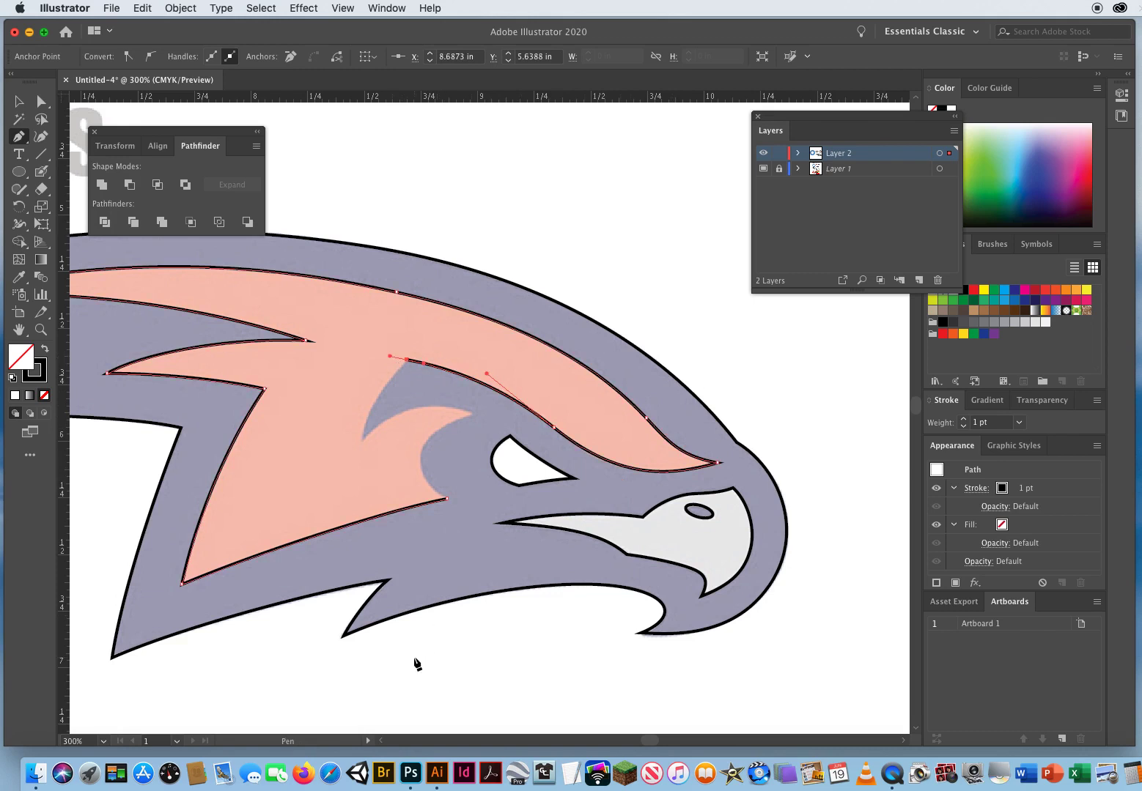
Step: Trace the hook behind the eye down to the cheek starting point to close the salmon marking, and refine the last curve
left_click_drag(407, 360, 388, 378)
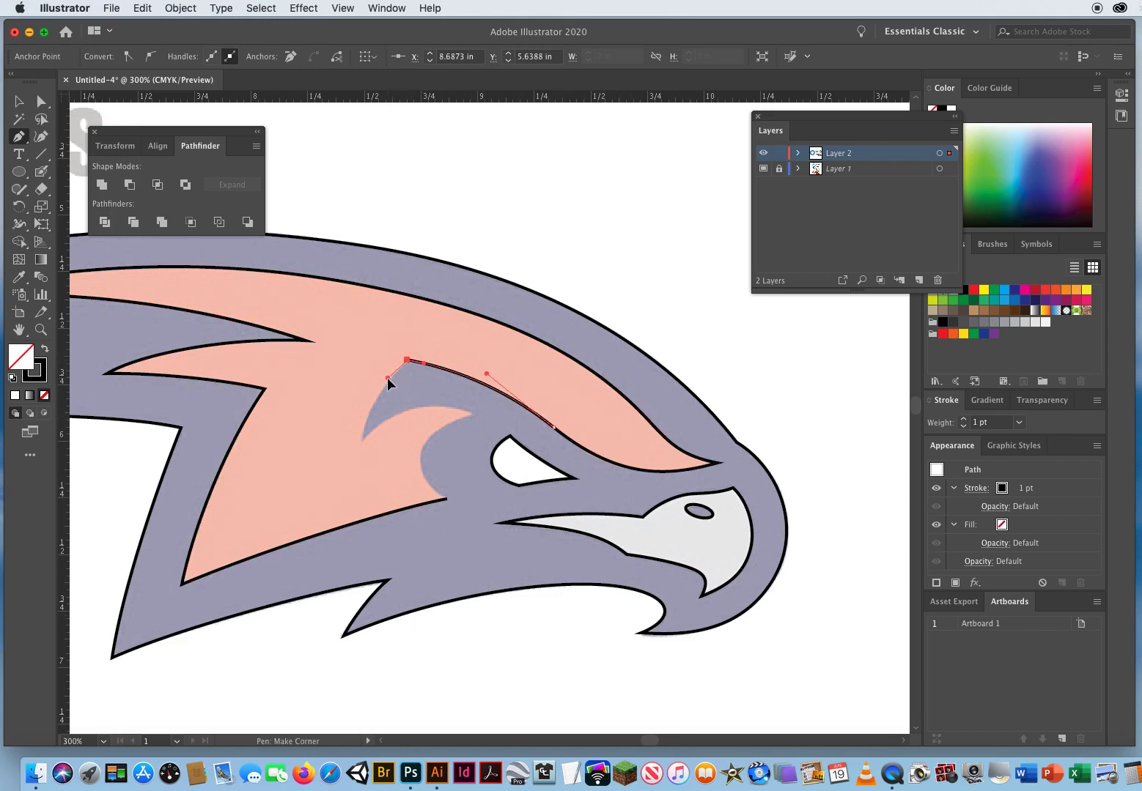
left_click_drag(360, 439, 354, 475)
left_click(360, 441)
left_click_drag(474, 415, 420, 438)
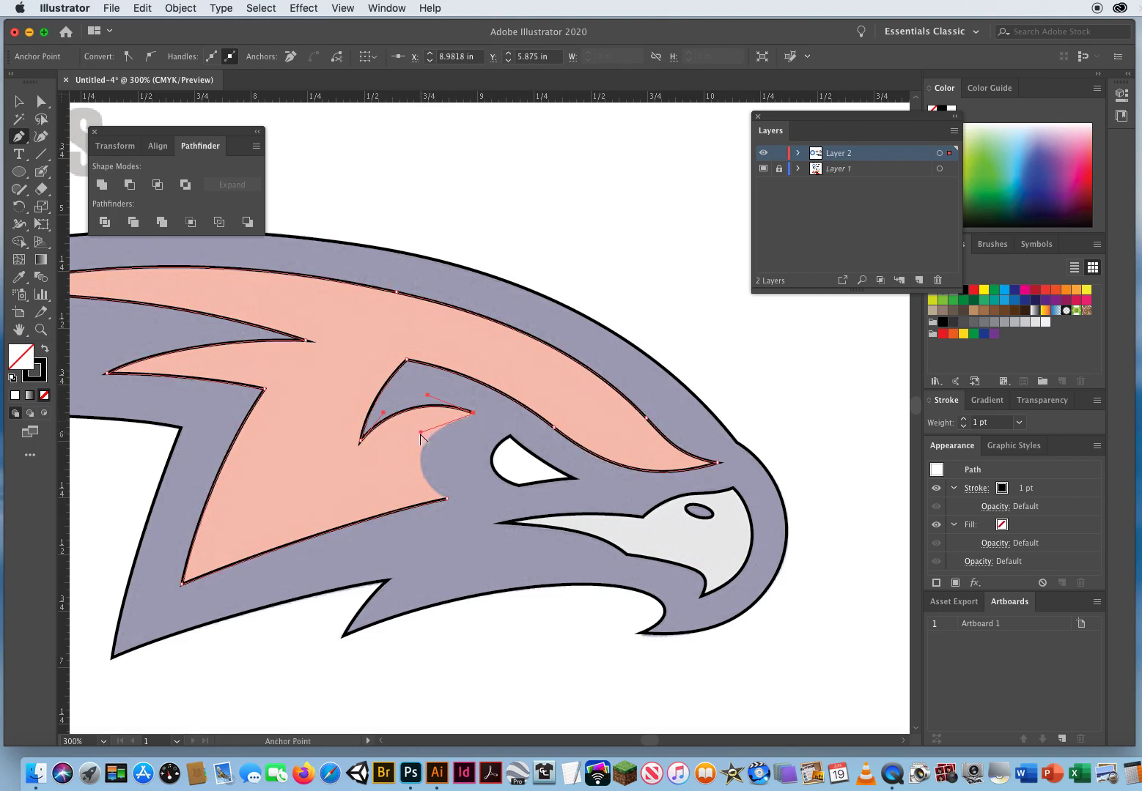
left_click_drag(446, 499, 496, 530)
left_click_drag(421, 432, 415, 429)
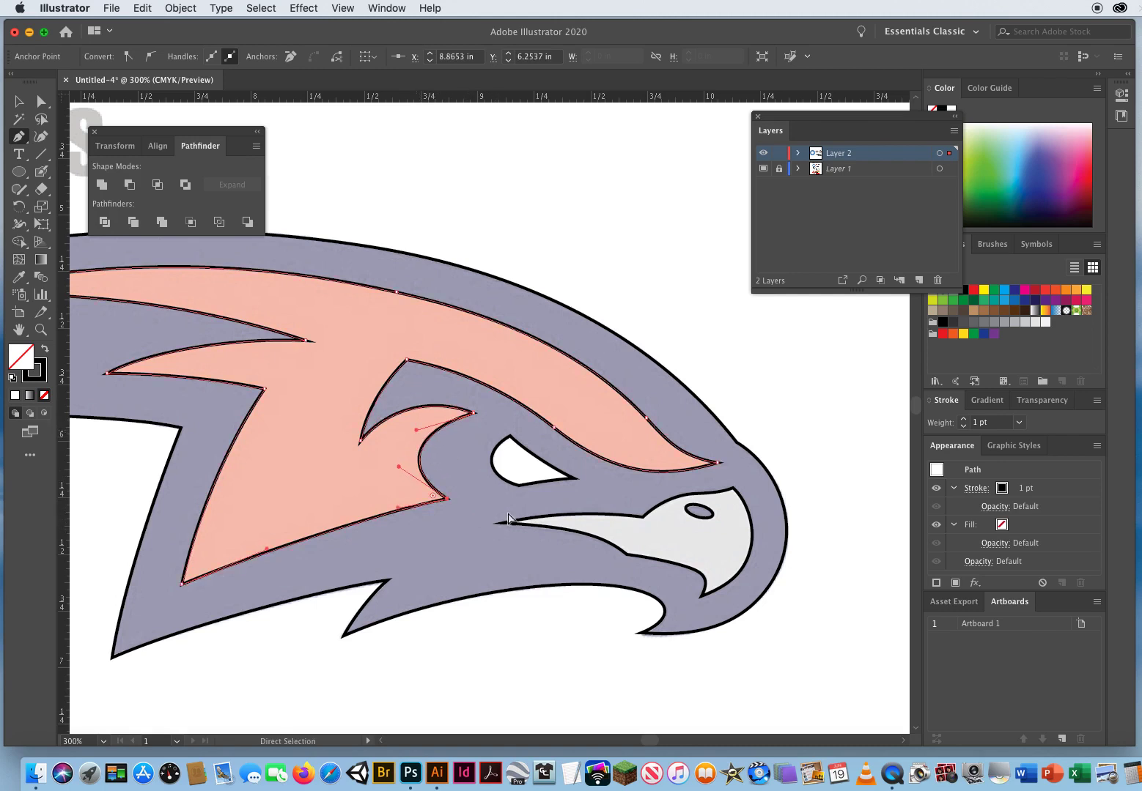
Step: Try filling the head outline with the navy sampled from the template at 150% zoom, and undo the fill
left_click(42, 332)
left_click(548, 525, "alt")
left_click(538, 526, "alt")
left_click_drag(420, 456, 570, 602)
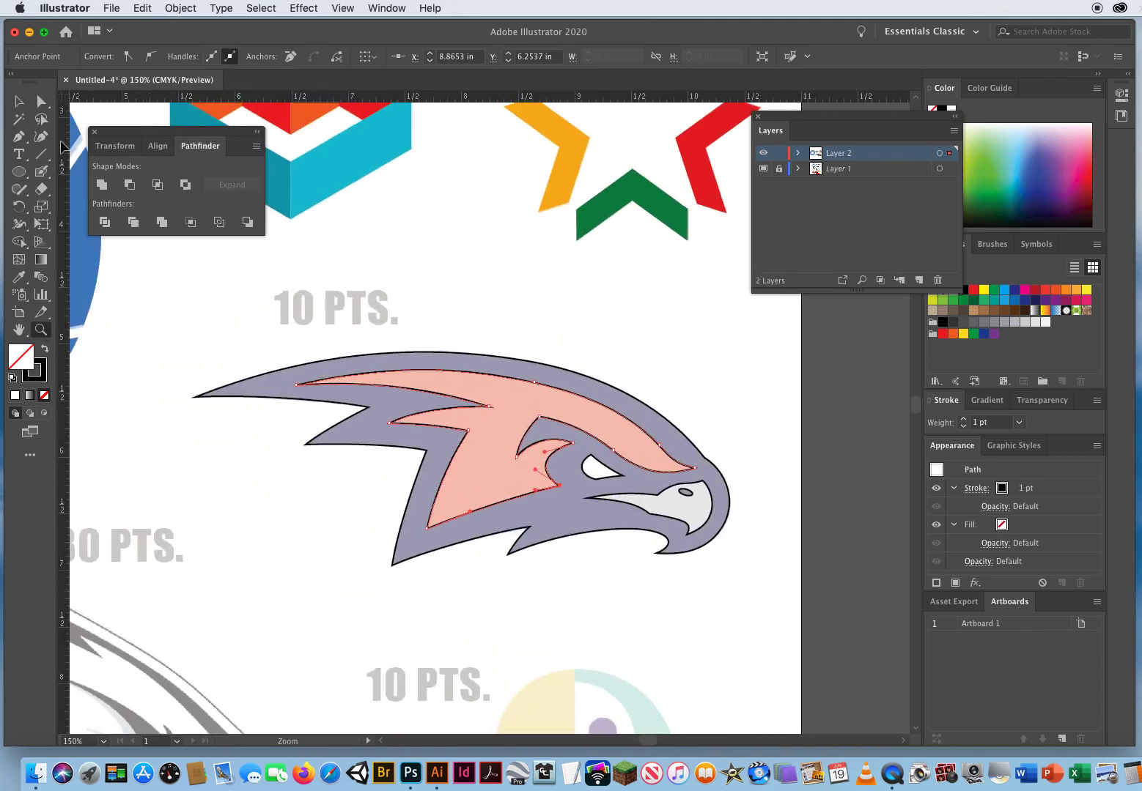
left_click(19, 102)
left_click(16, 278)
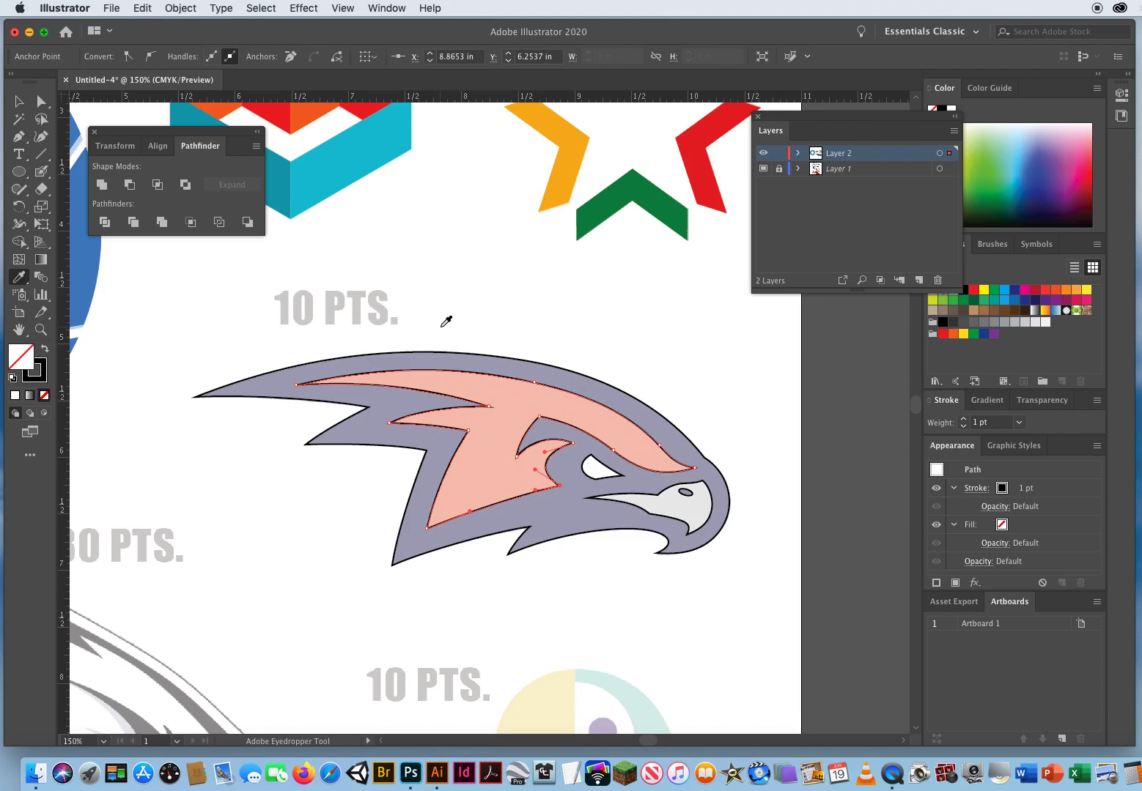
left_click(429, 354, "super")
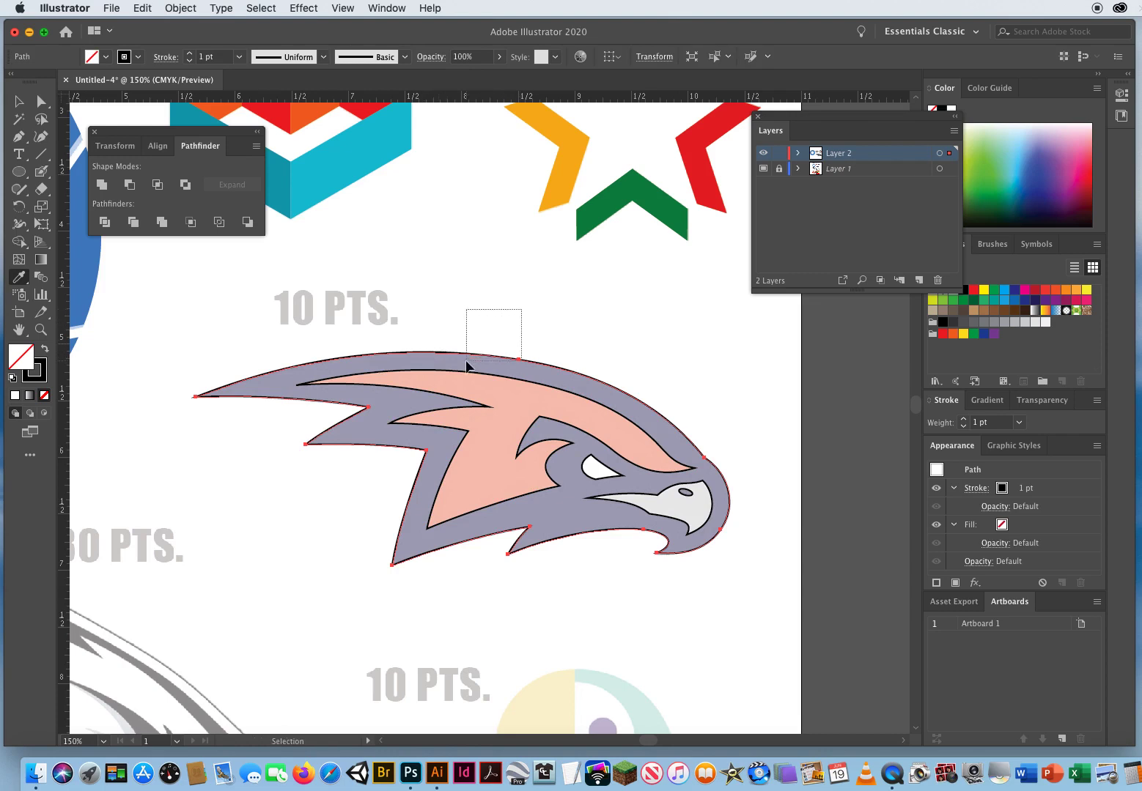
left_click(585, 381)
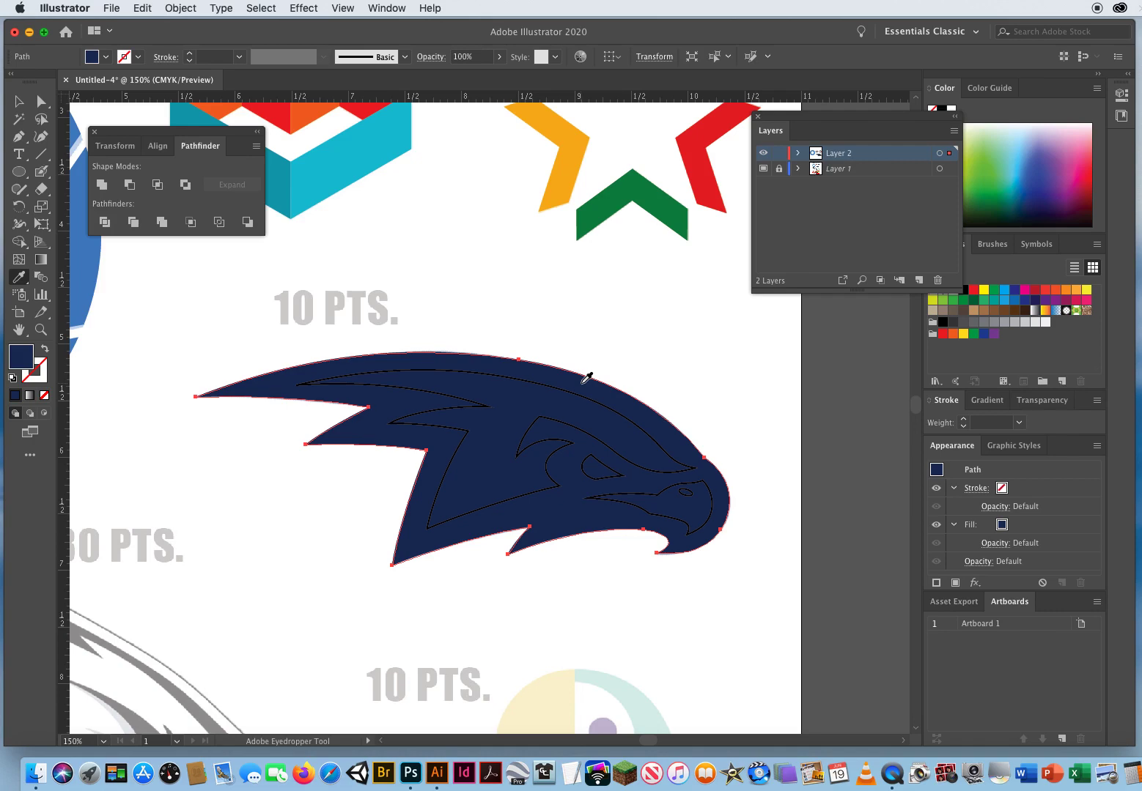
left_click(140, 8)
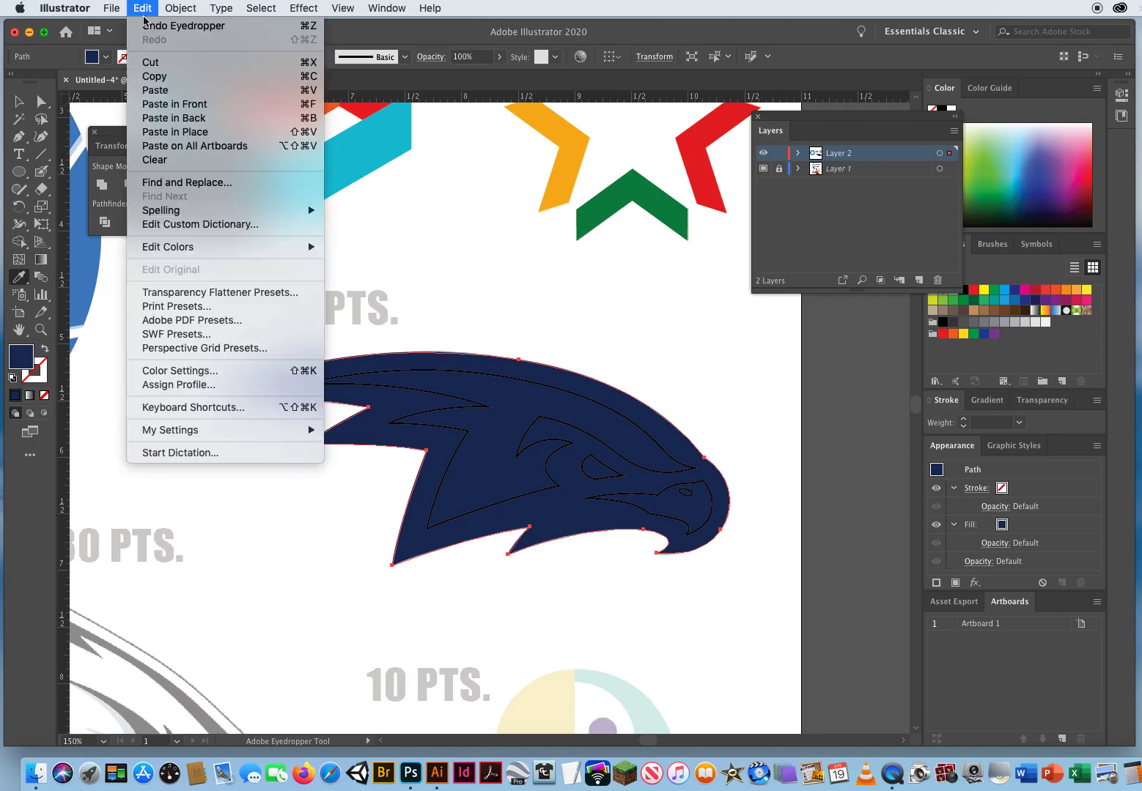
left_click(220, 21)
Step: Fill the nostril ellipse with the navy sampled from the template and no stroke
key("v")
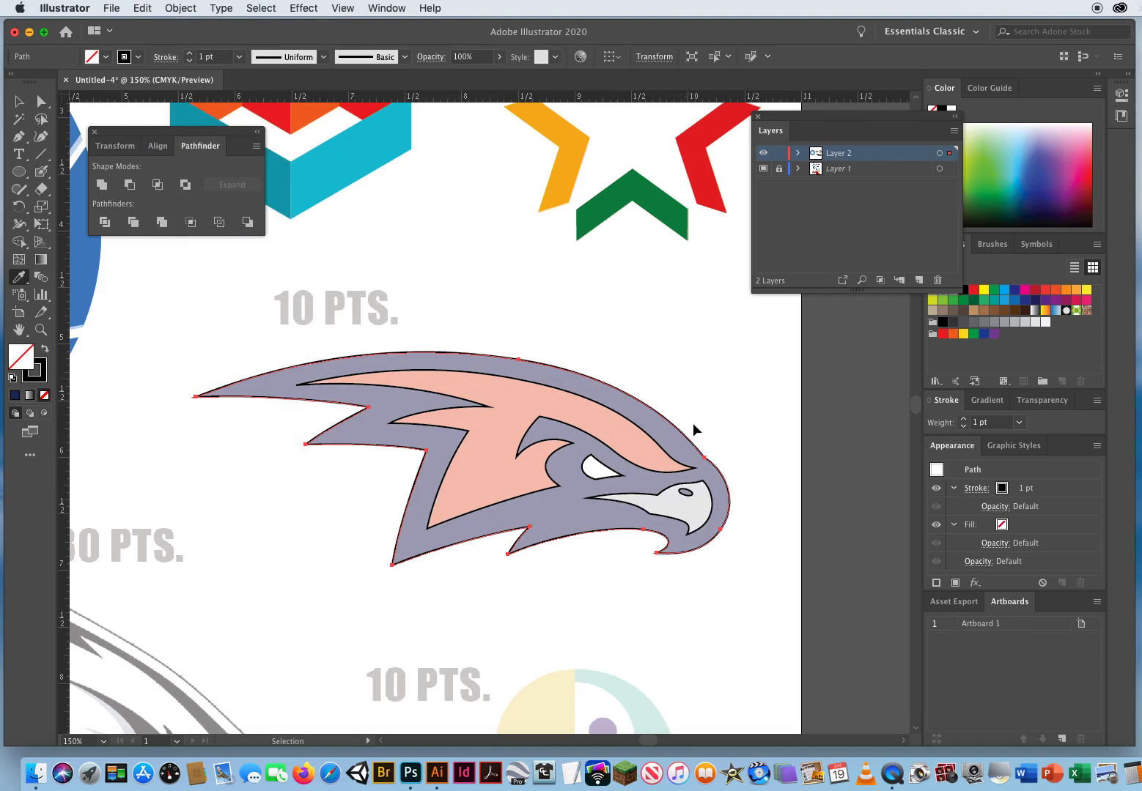
left_click(689, 498)
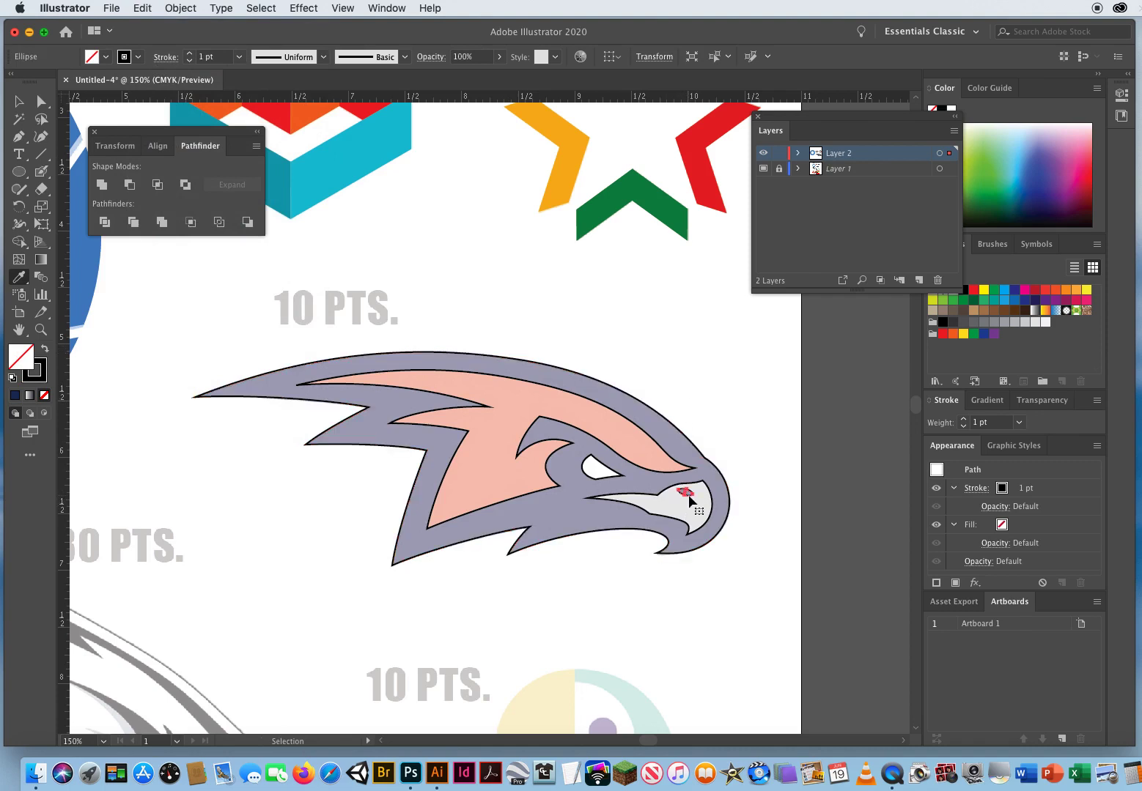
key("i")
left_click(677, 441)
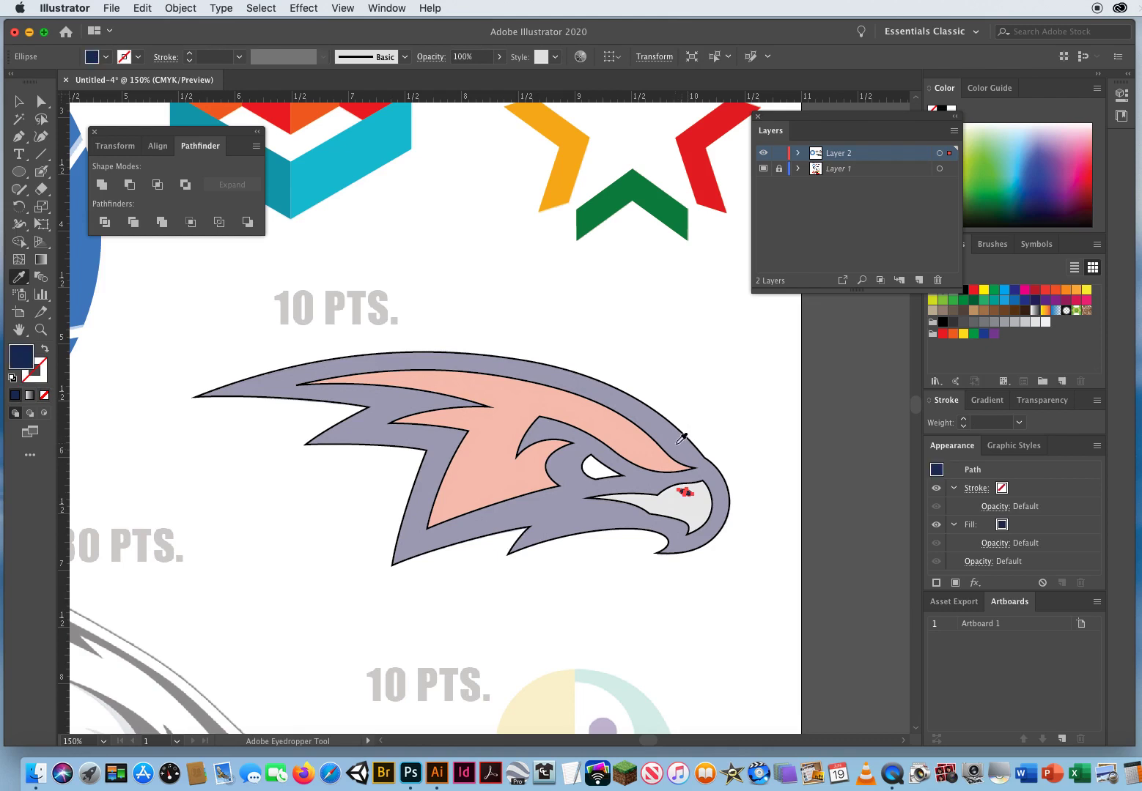
Step: Fill the beak path with the gray sampled from the template and no stroke
key("v")
left_click(656, 520)
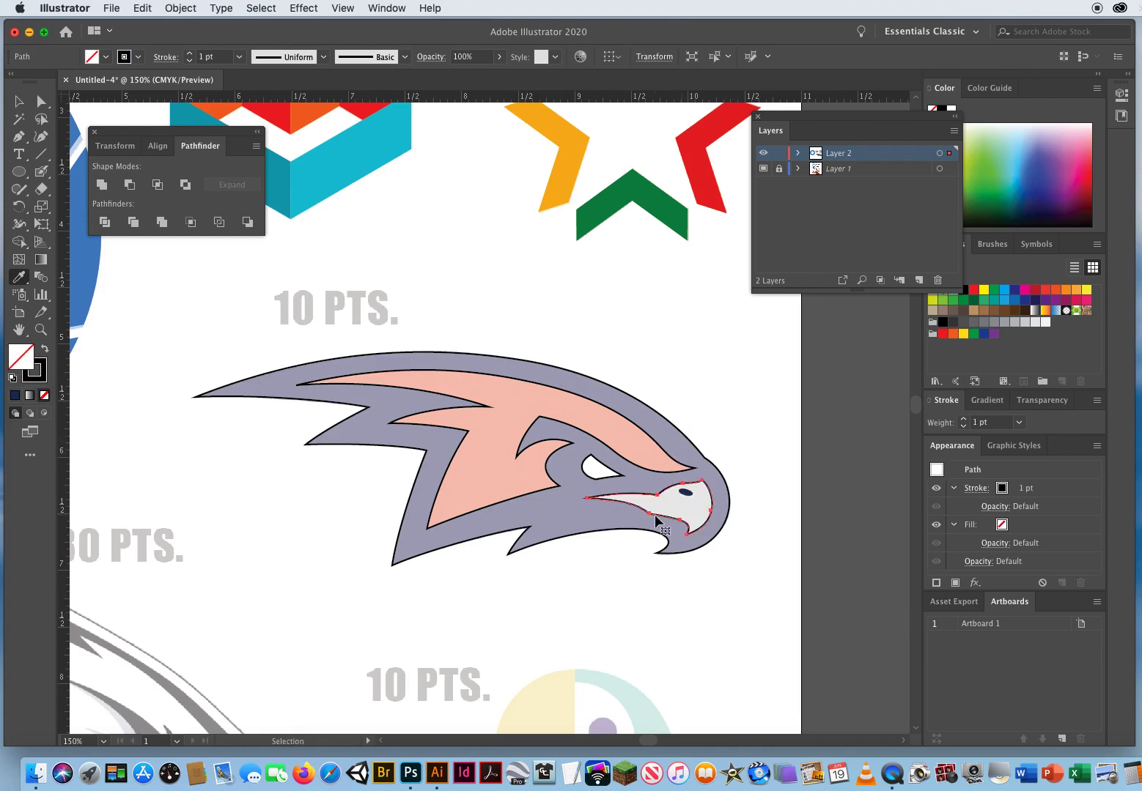
key("i")
left_click(669, 502)
Step: Fill the eye path with the white sampled from the template and no stroke
key("v")
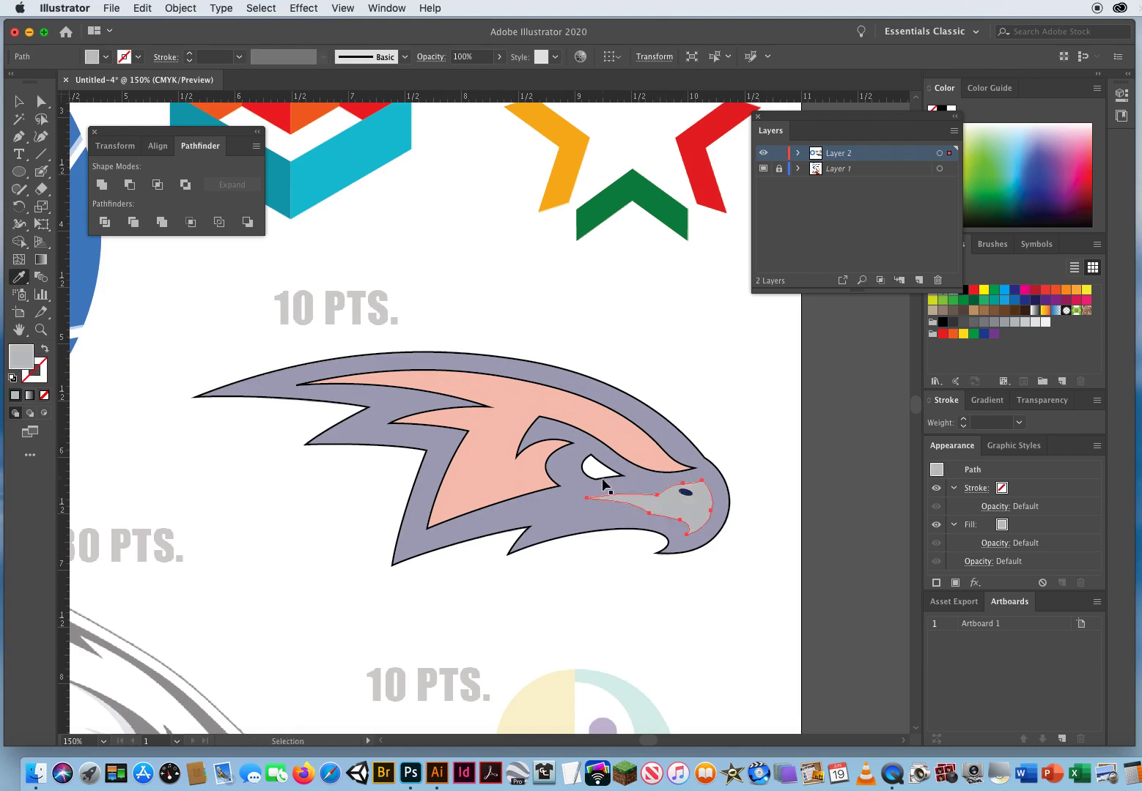
left_click(603, 482)
key("i")
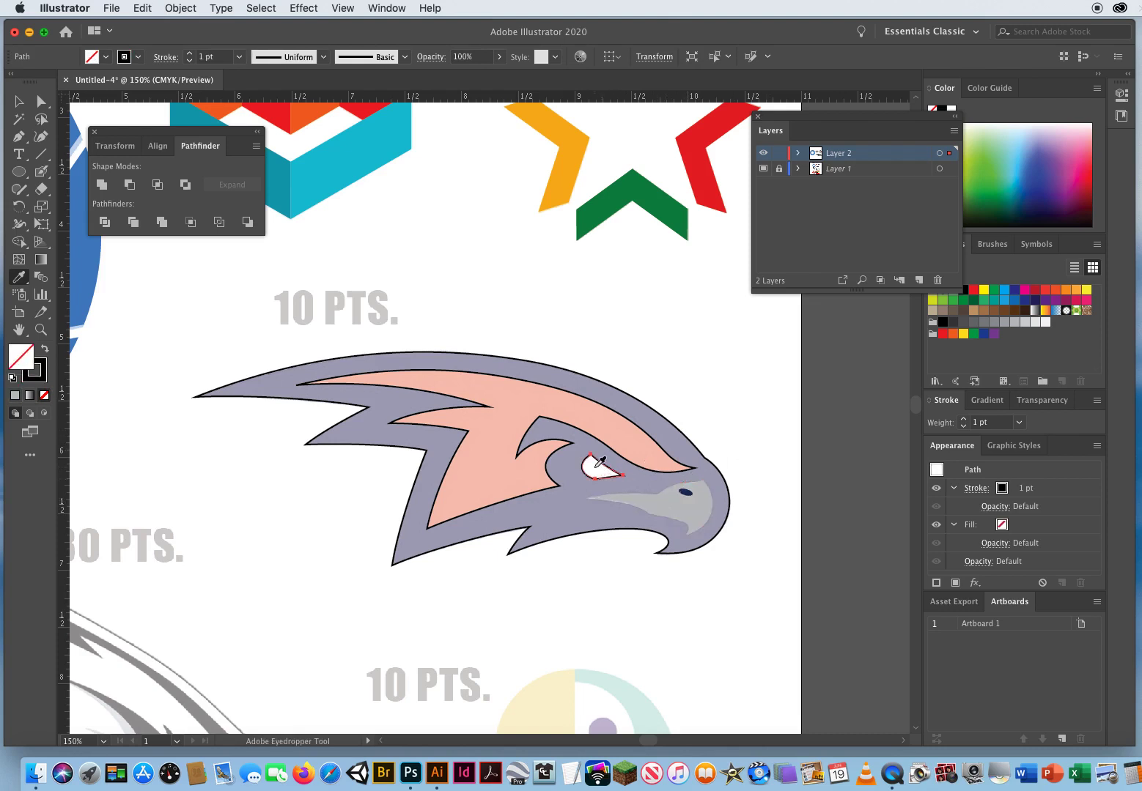
left_click(596, 466)
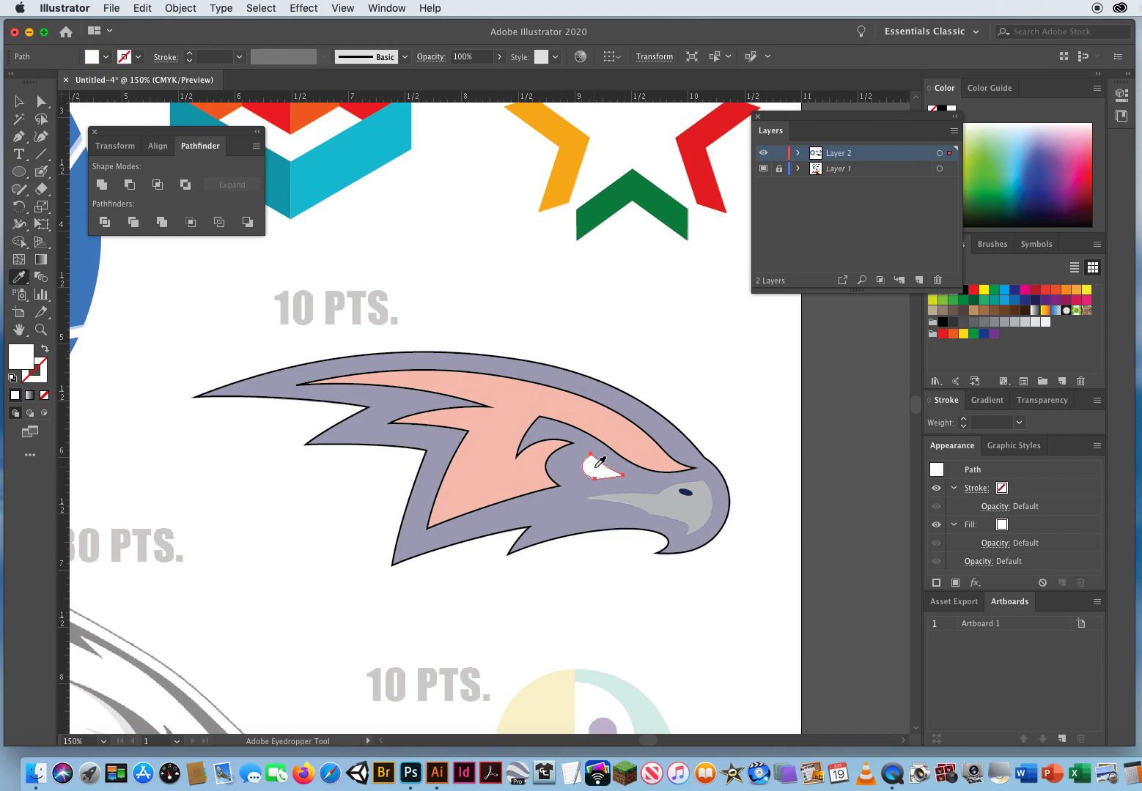
Step: Fill the large marking behind the eye with the red sampled from the template and no stroke
key("super")
left_click(550, 481, "super")
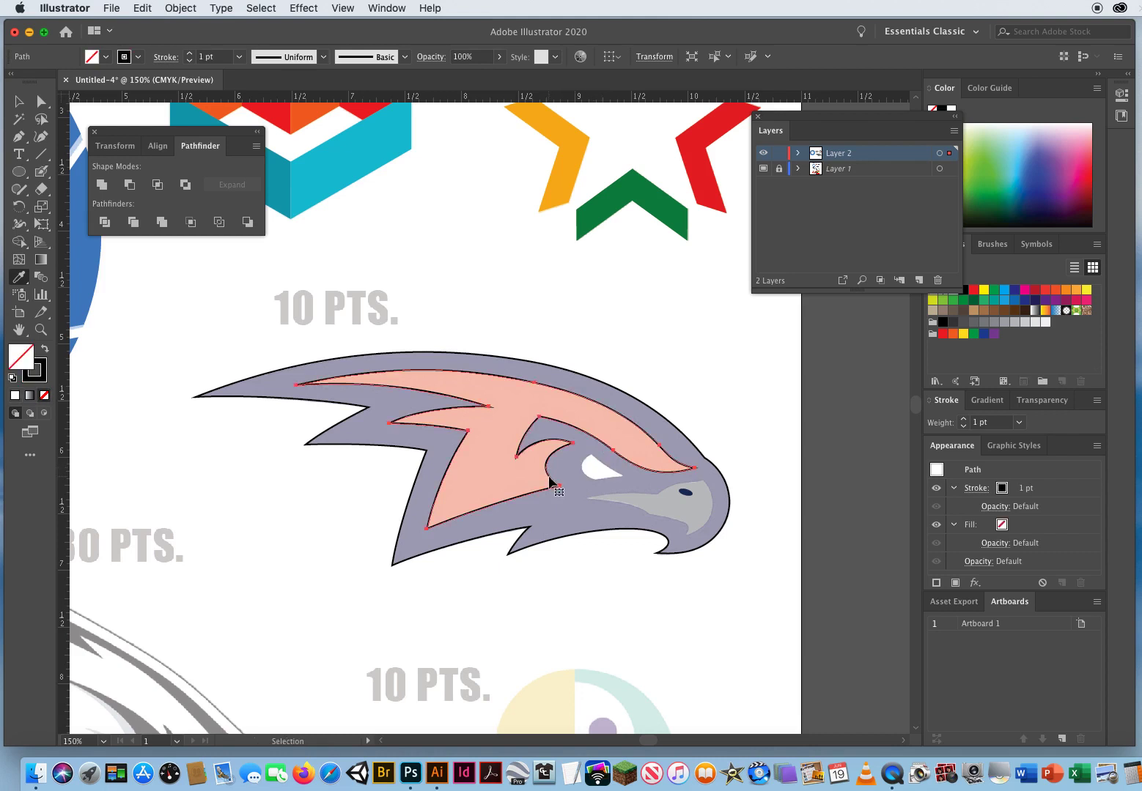
left_click(500, 420)
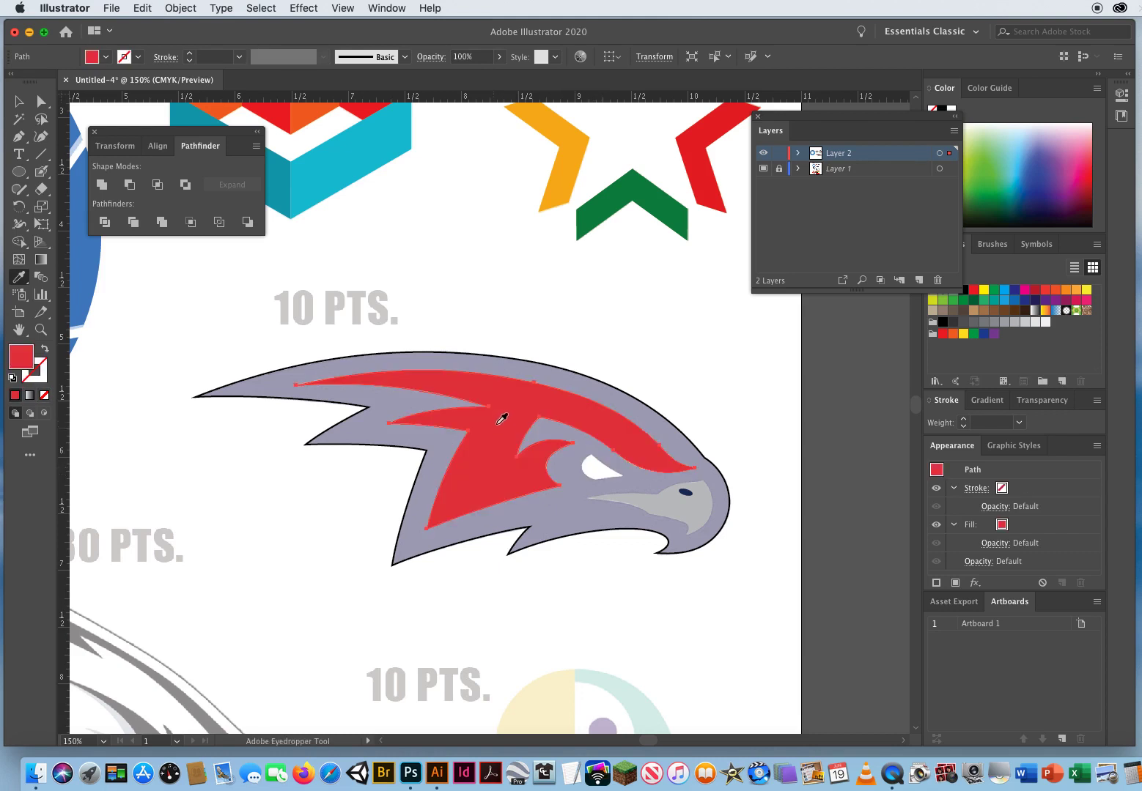
Step: Fill the hawk's head outline with the navy sampled from the template and no stroke, and deselect it
key("super")
left_click(535, 363, "super")
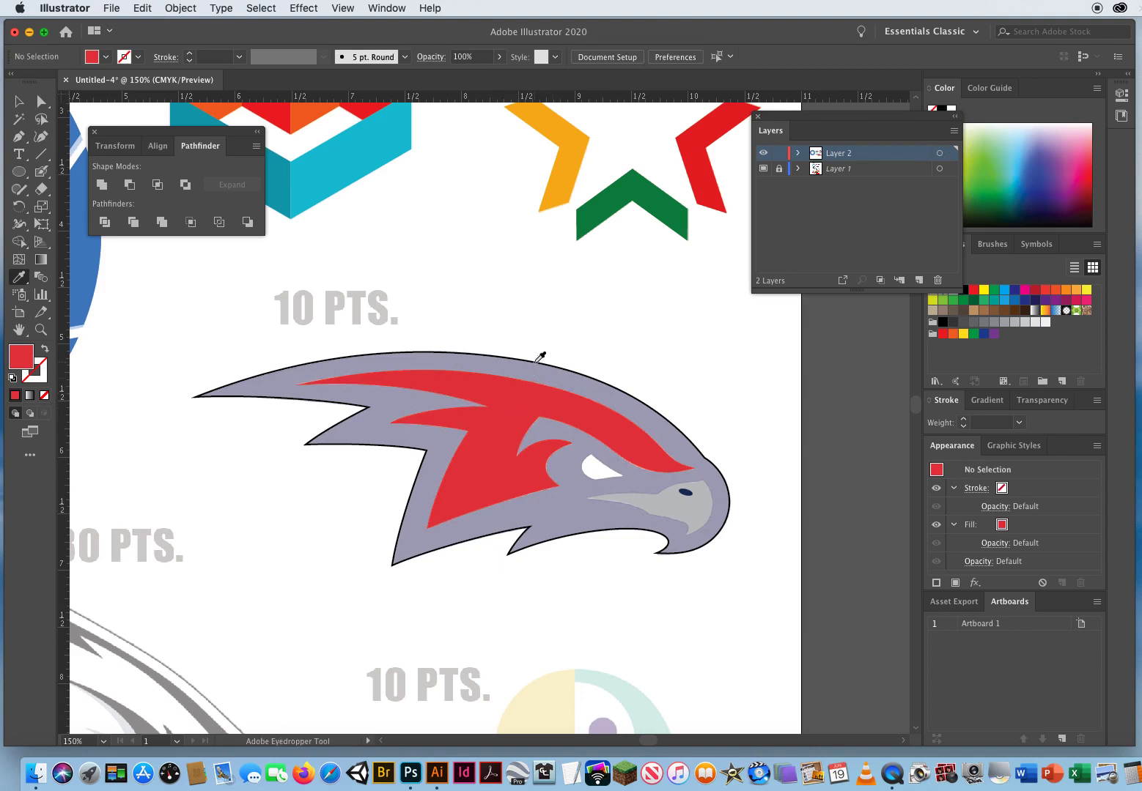
left_click(535, 364, "super")
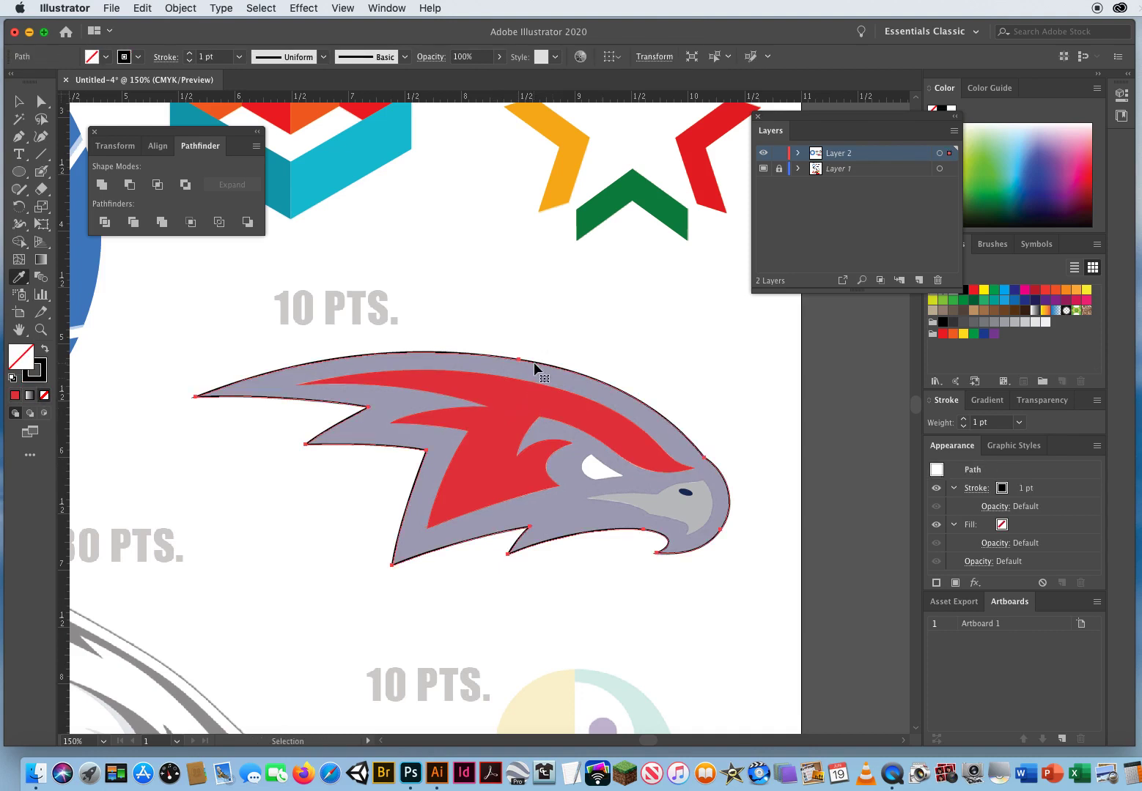
left_click(577, 378)
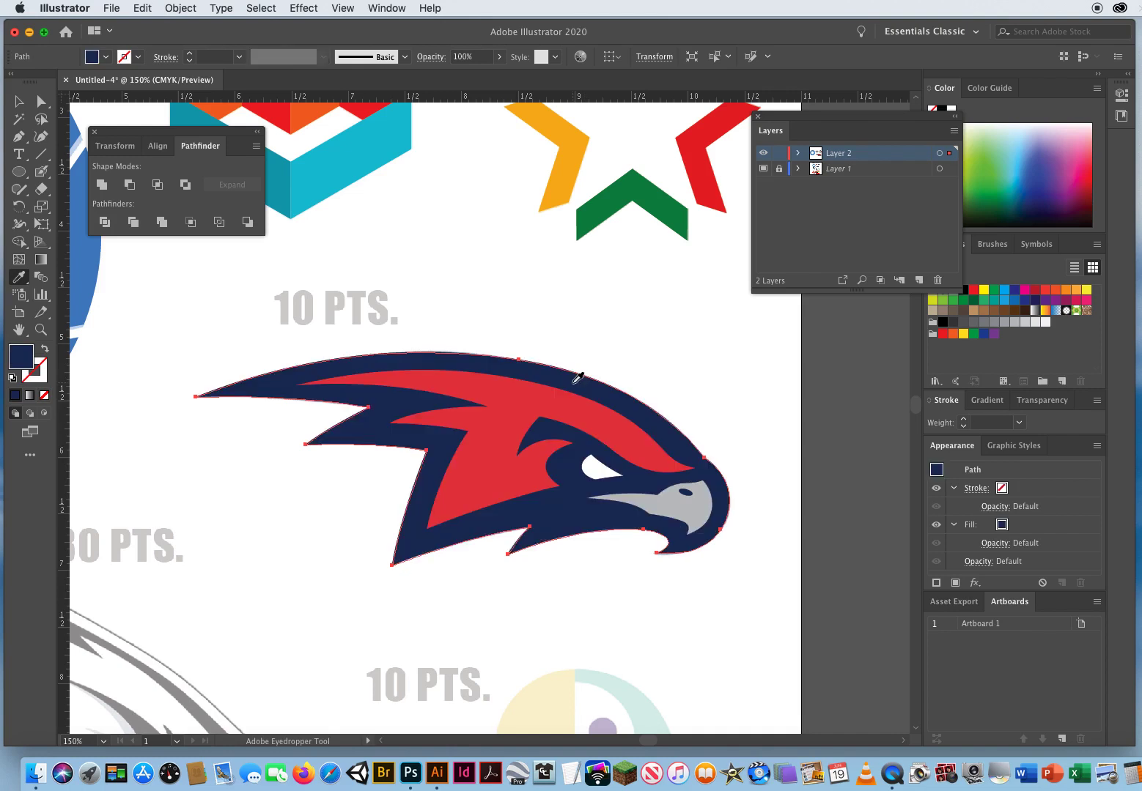
left_click(532, 317, "super")
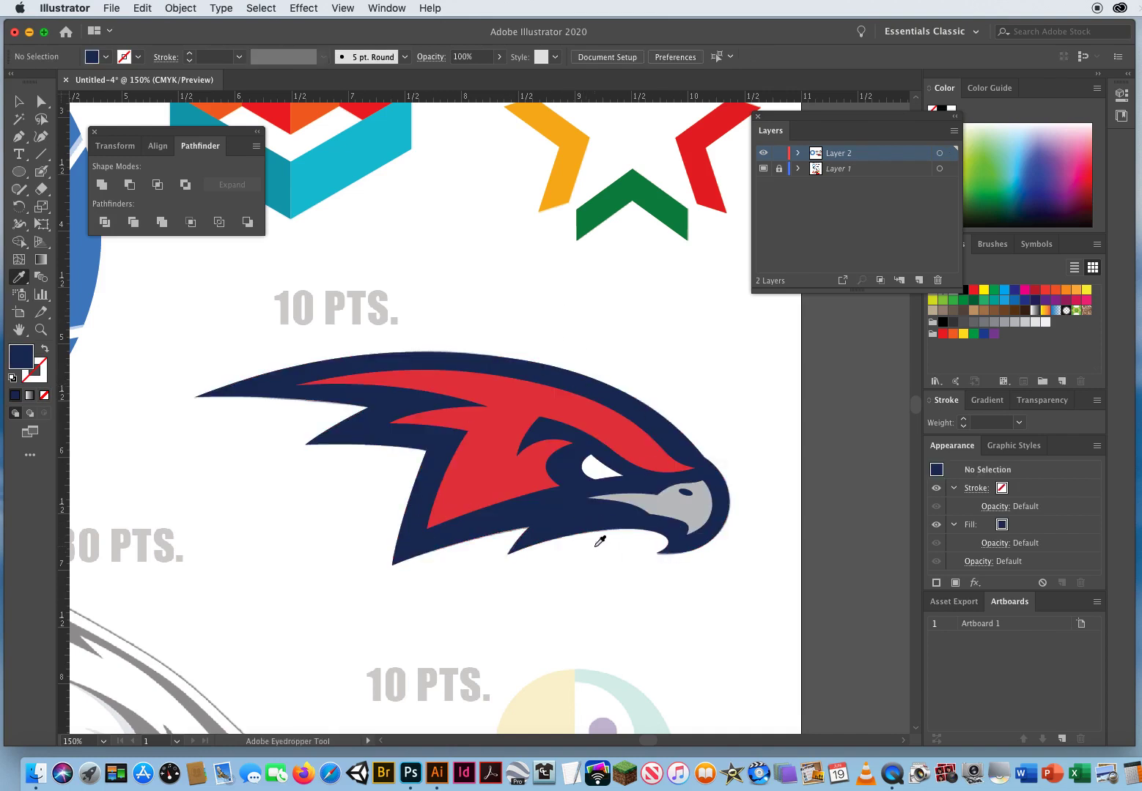
Step: Examine the parrot logo below the hawk at 300% zoom
left_click(41, 330)
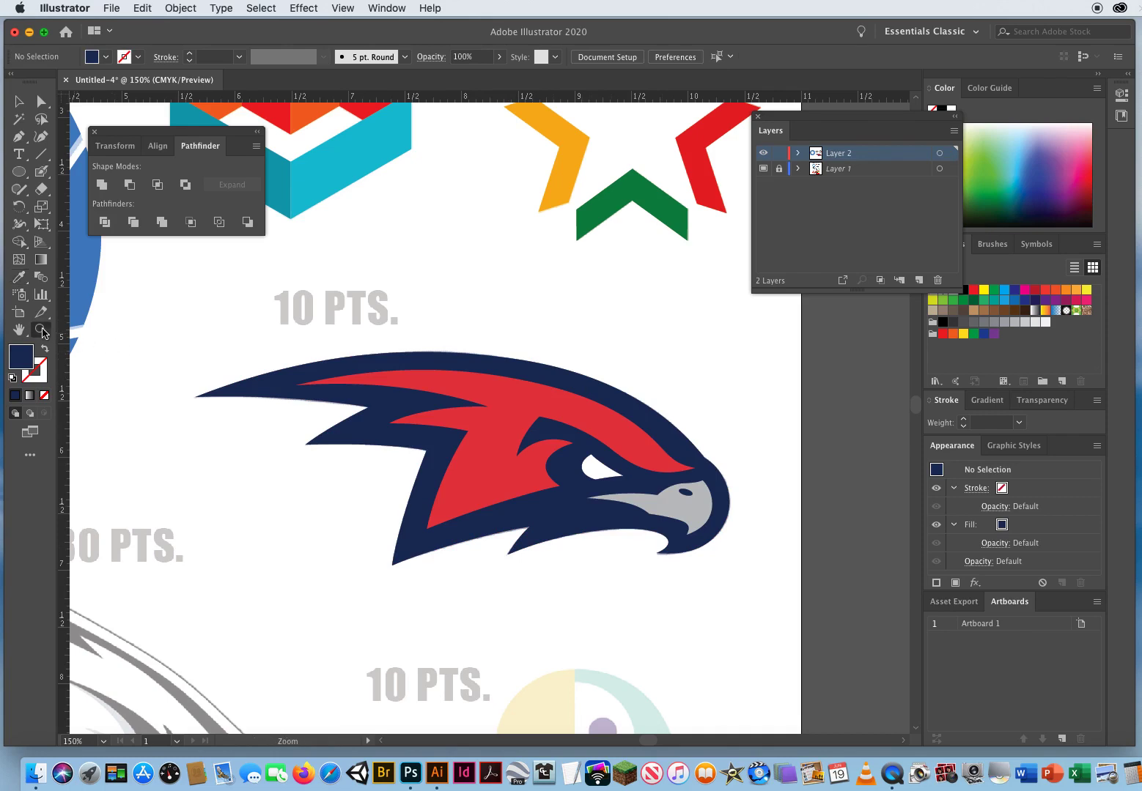
left_click(473, 529, "alt")
left_click_drag(462, 590, 529, 362)
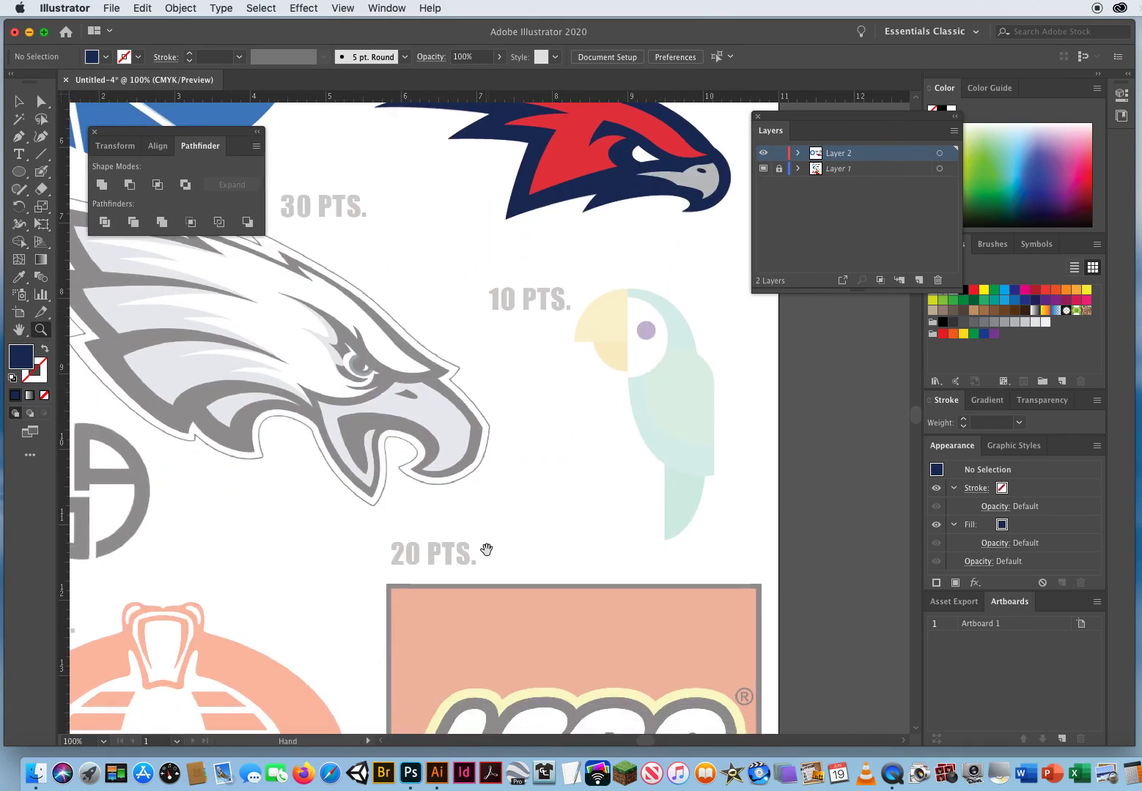
mouse_move(484, 545)
left_mouse_down()
mouse_move(466, 428)
mouse_move(441, 430)
mouse_move(417, 484)
left_mouse_up()
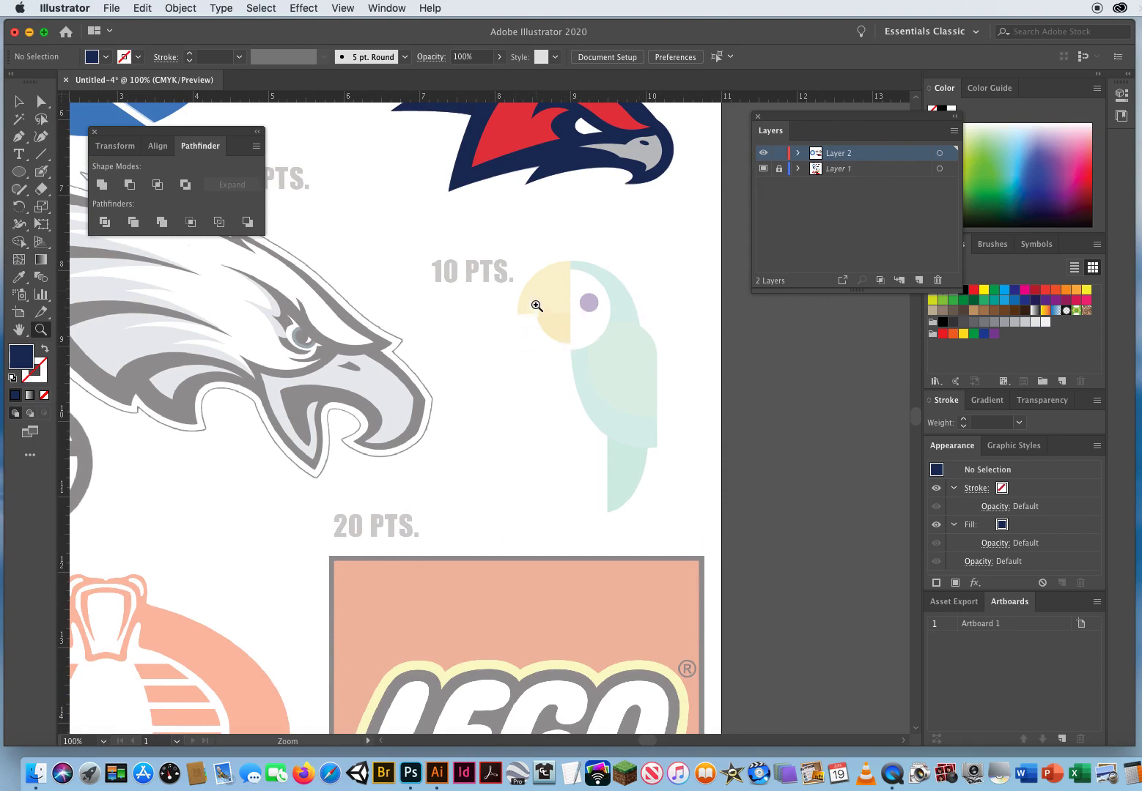
left_click_drag(535, 305, 620, 344)
scroll(607, 373, "up", 3)
scroll(607, 373, "left", 5)
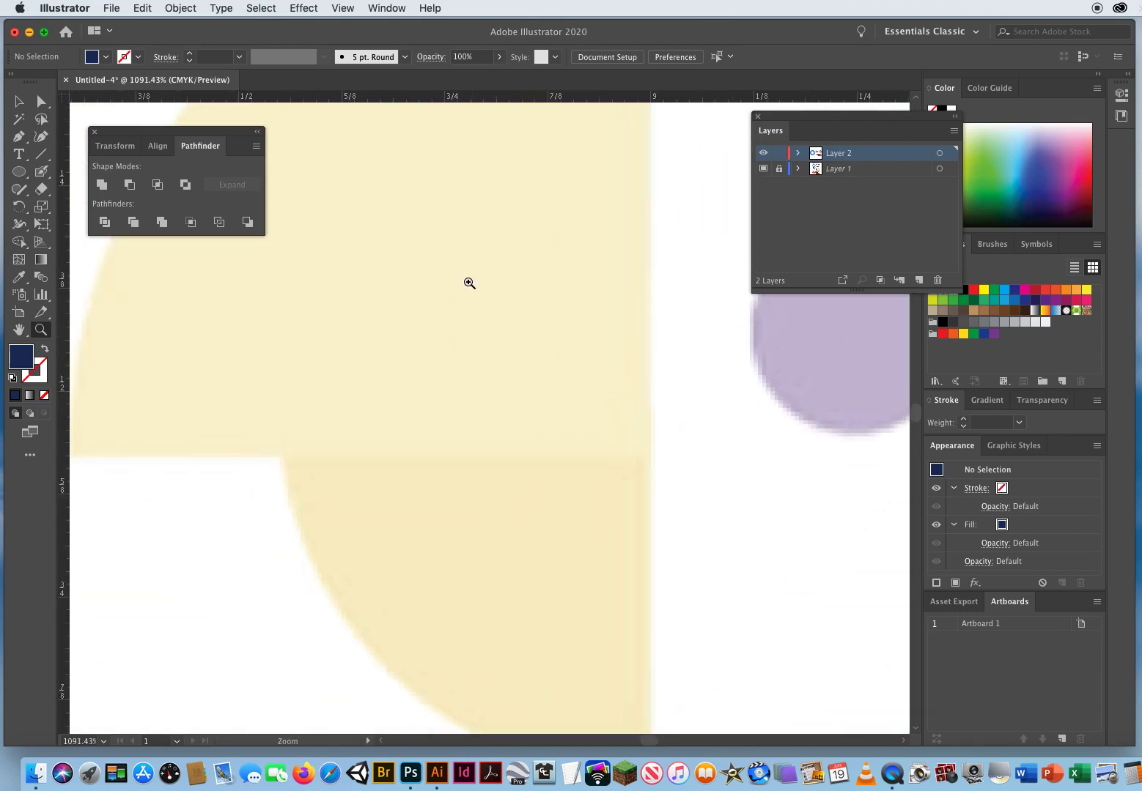
left_click(522, 552, "alt")
left_click(522, 552, "alt")
left_click(521, 552, "alt")
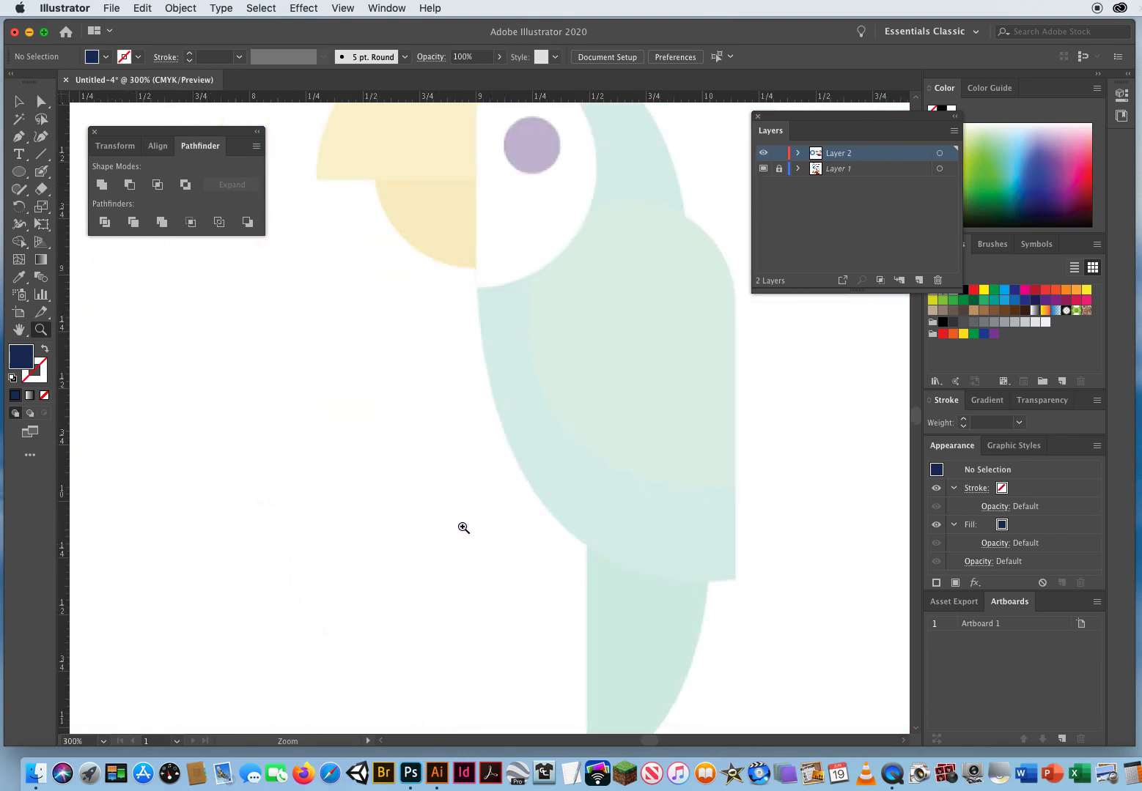
left_click_drag(557, 334, 494, 505)
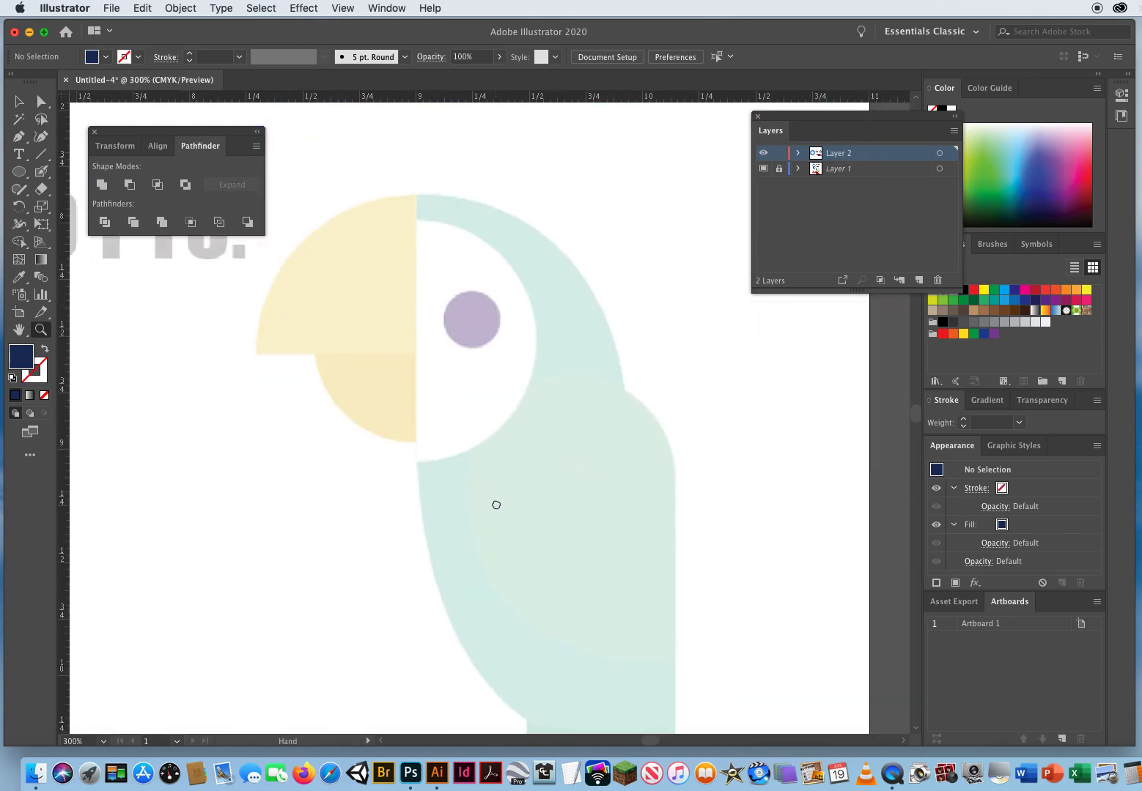
Step: Set the image dimming of template Layer 1 to 60%
double_click(879, 170)
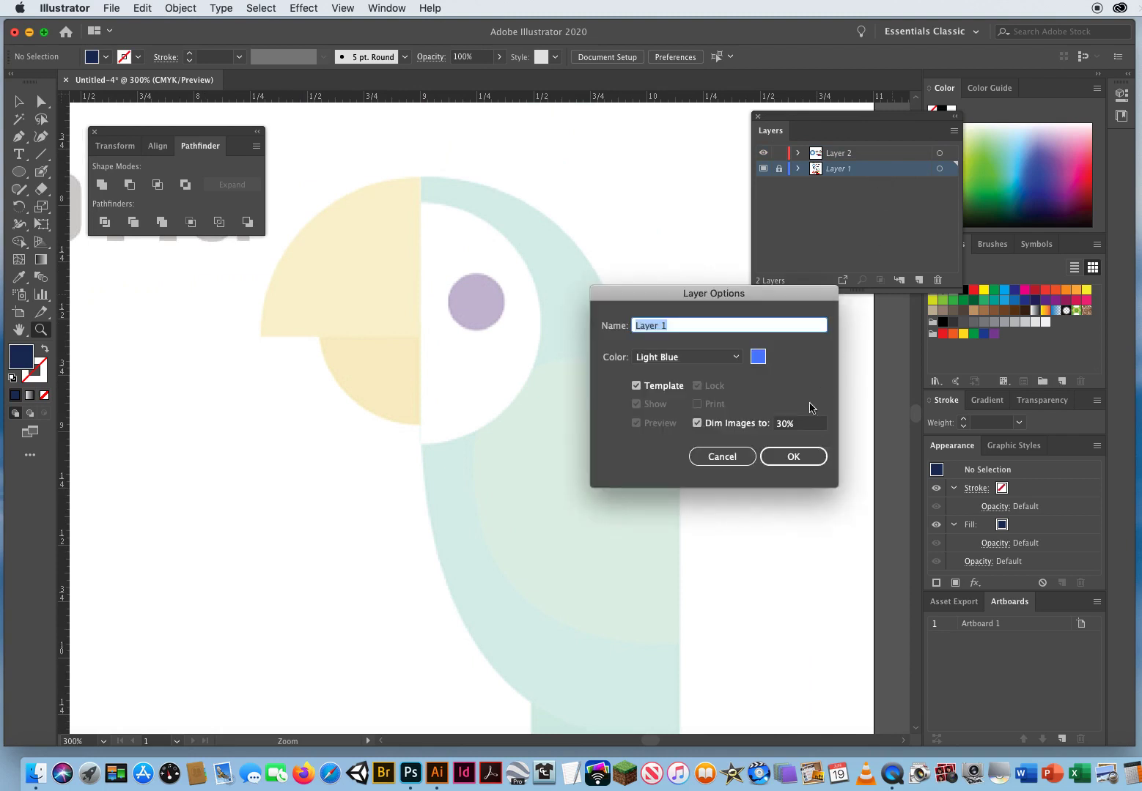
left_click_drag(806, 428, 716, 423)
type("50")
key("Return")
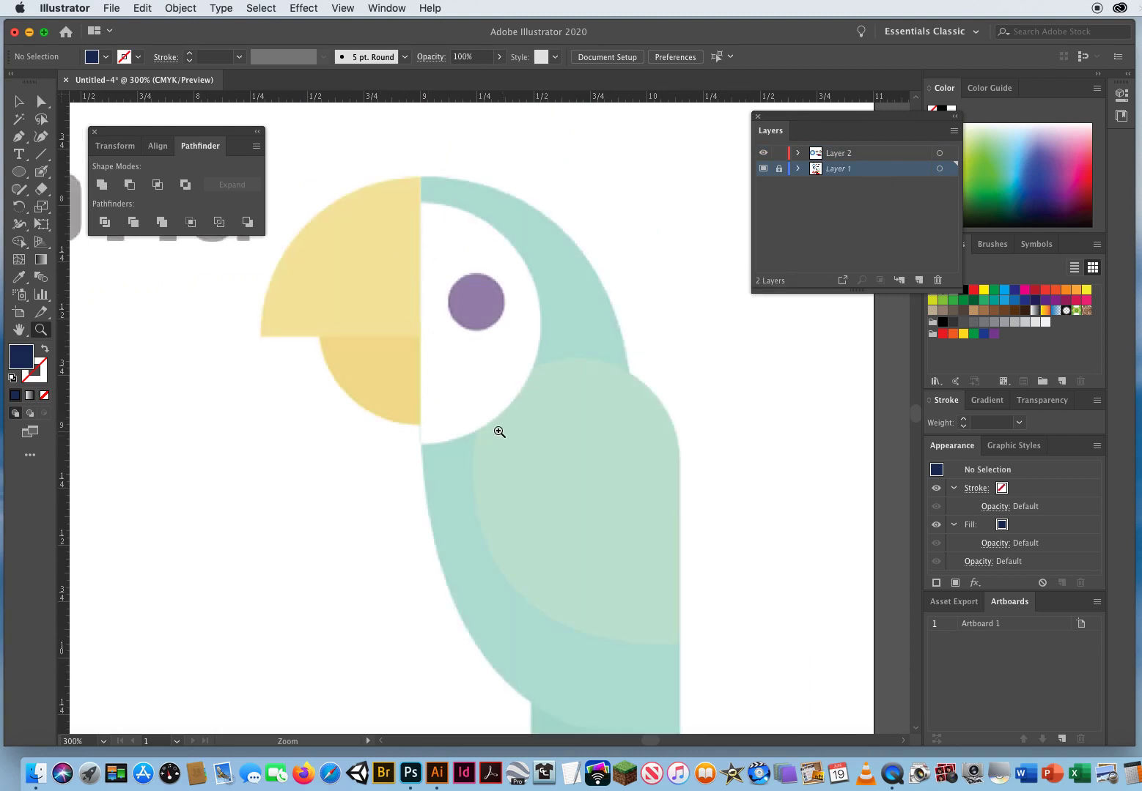
Step: Restore the image dimming of template Layer 1 to 30%
double_click(885, 174)
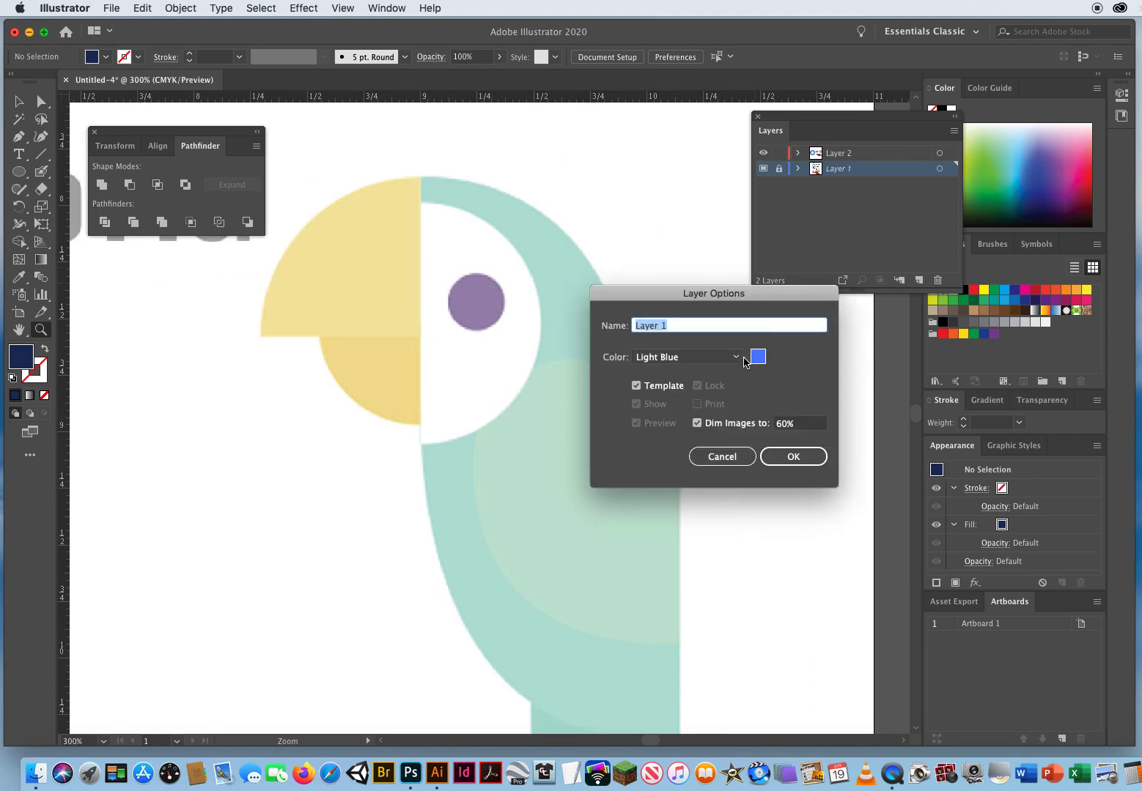
left_click_drag(798, 425, 718, 426)
type("30")
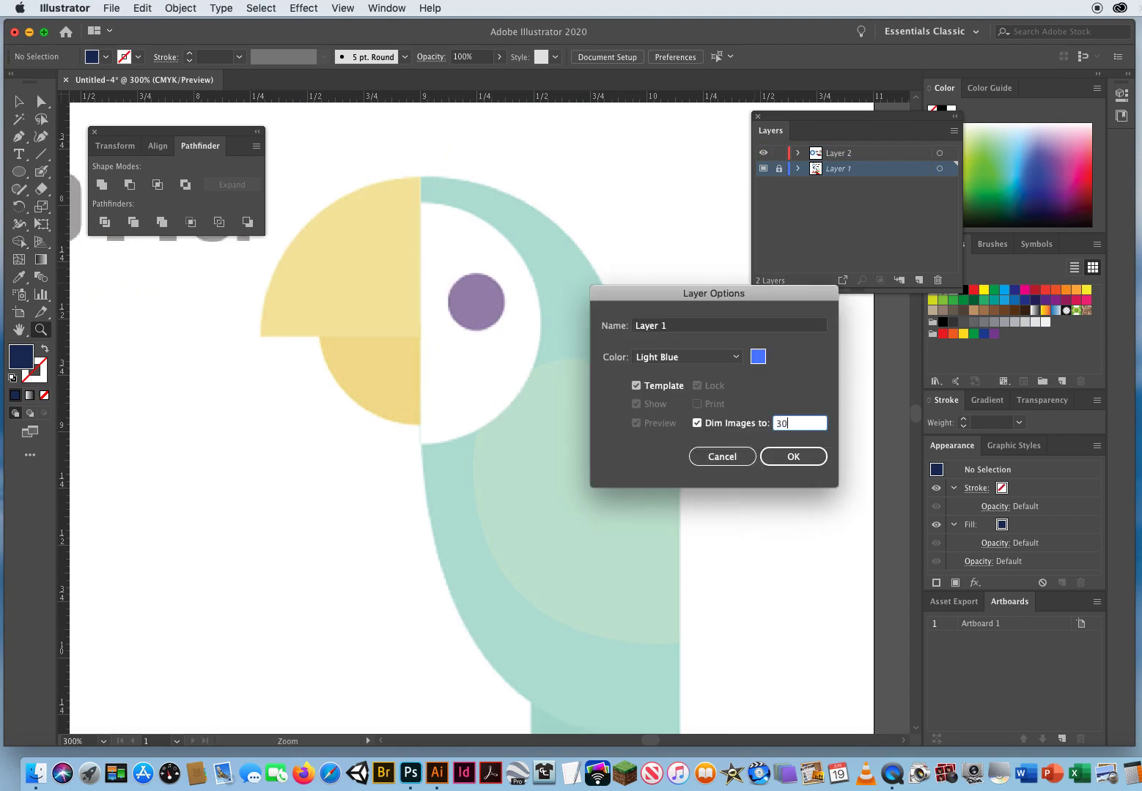
key("Return")
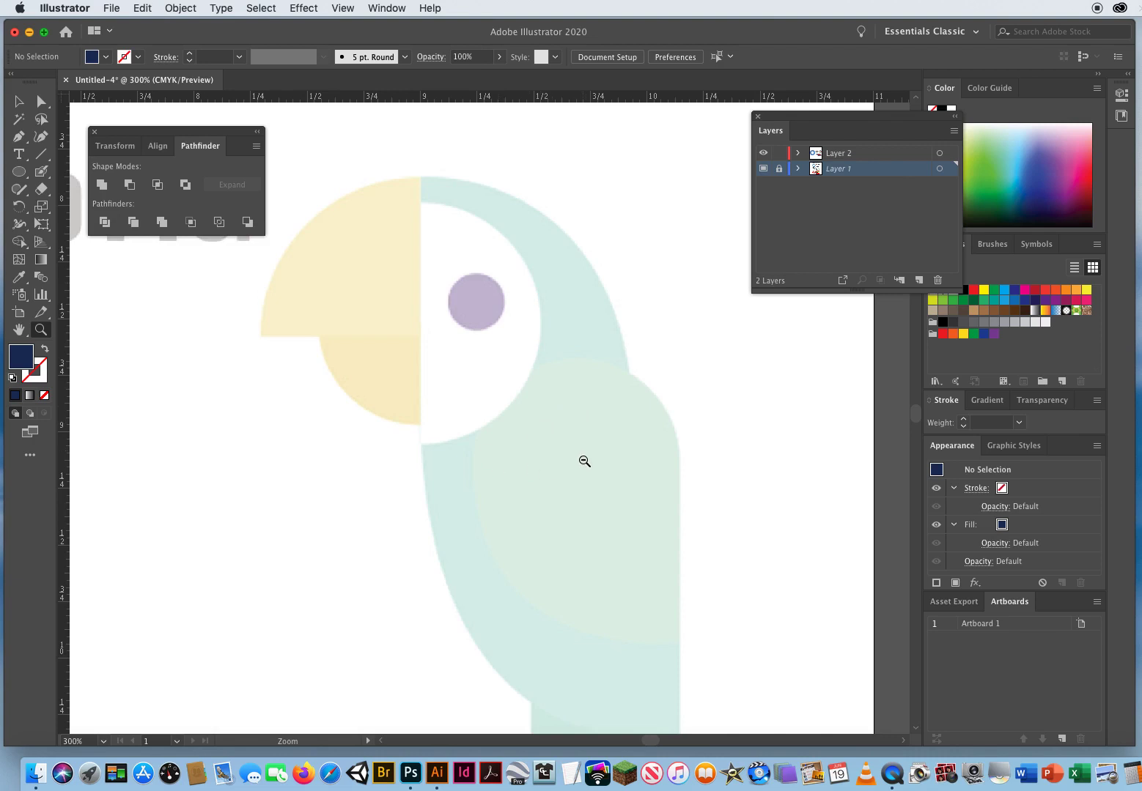
Step: Examine the cobra, circular GA monogram, eagle and parrot logos on the template
key("super+1")
left_click_drag(259, 512, 567, 264)
left_click_drag(312, 498, 603, 403)
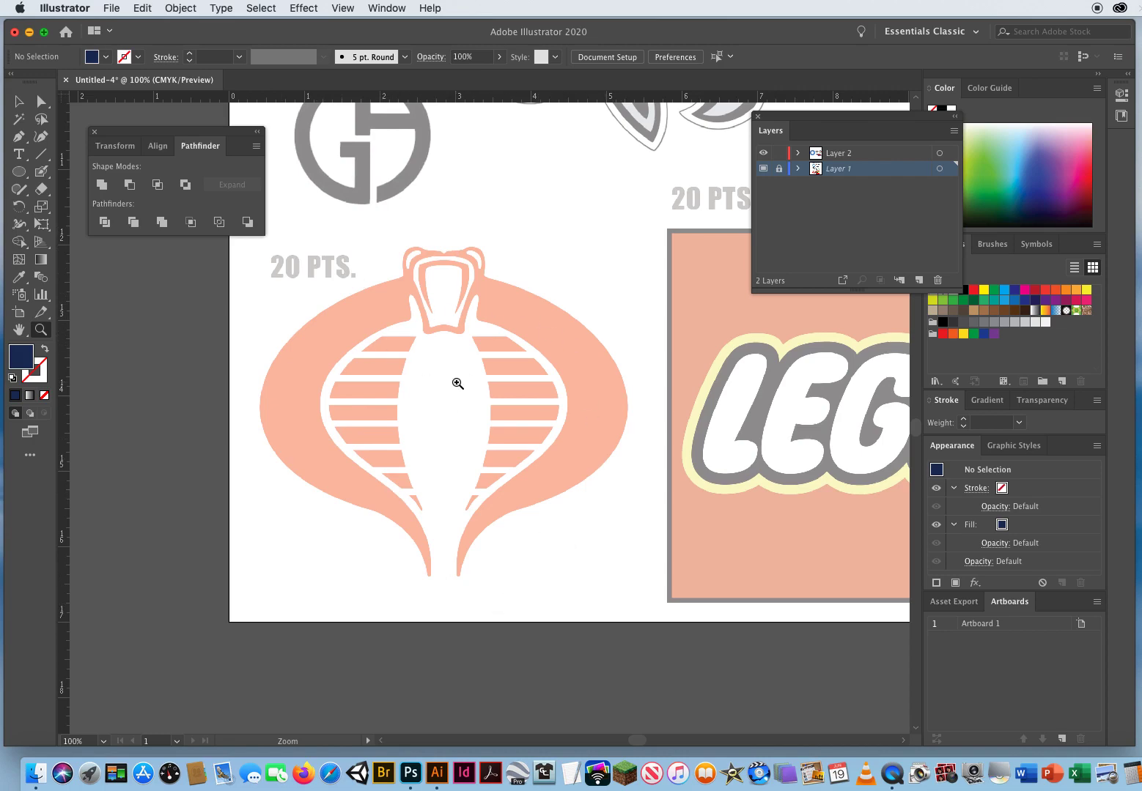
scroll(436, 257, "up", 5)
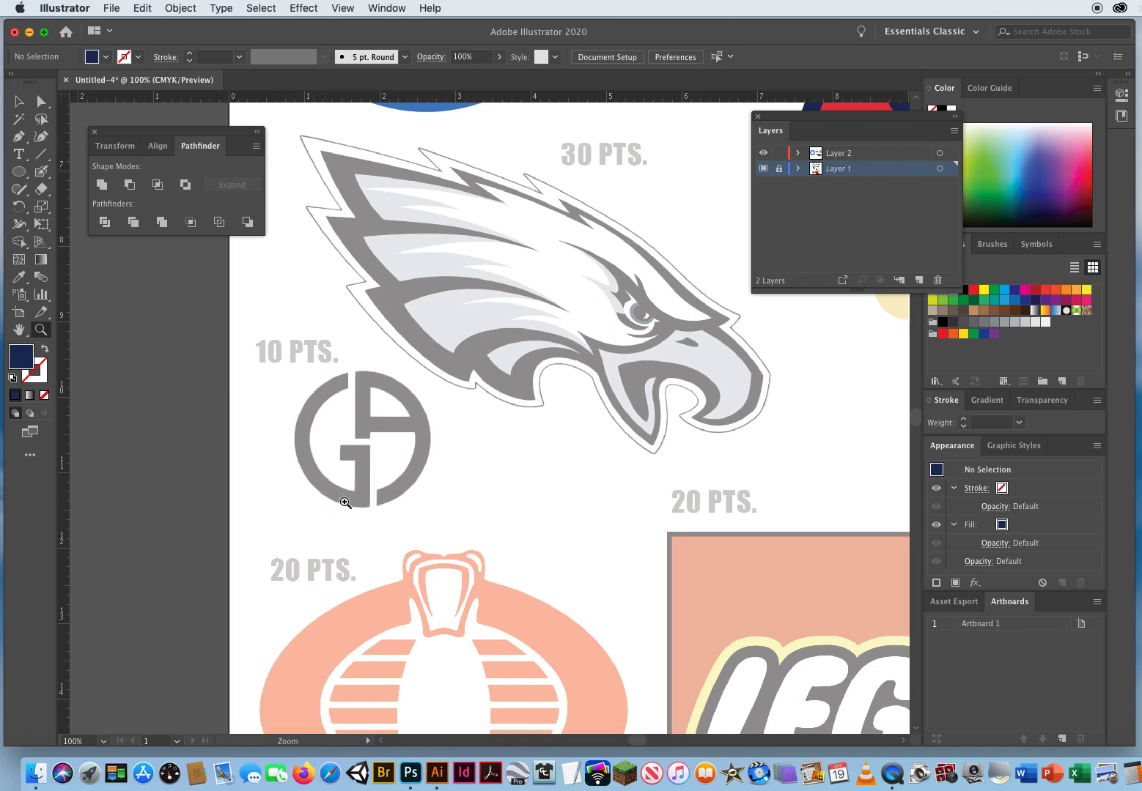
left_click(388, 436)
left_click(462, 411)
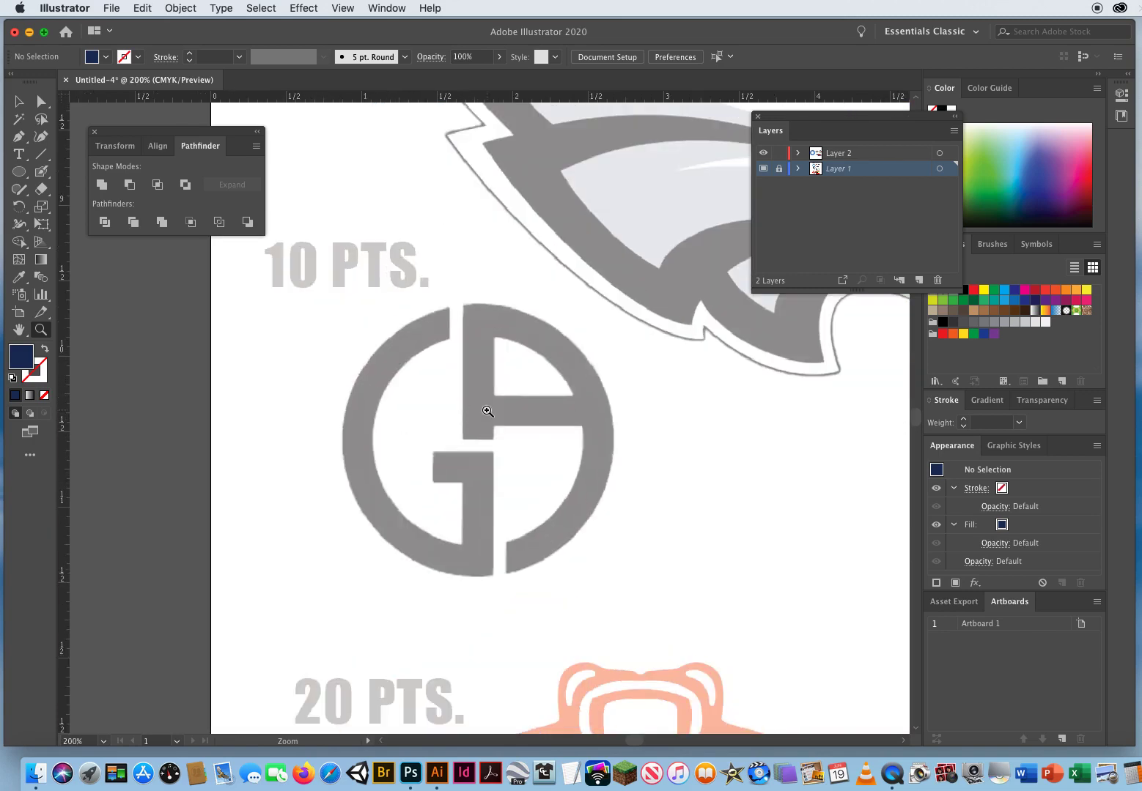
left_click(487, 411)
scroll(480, 388, "down", 1)
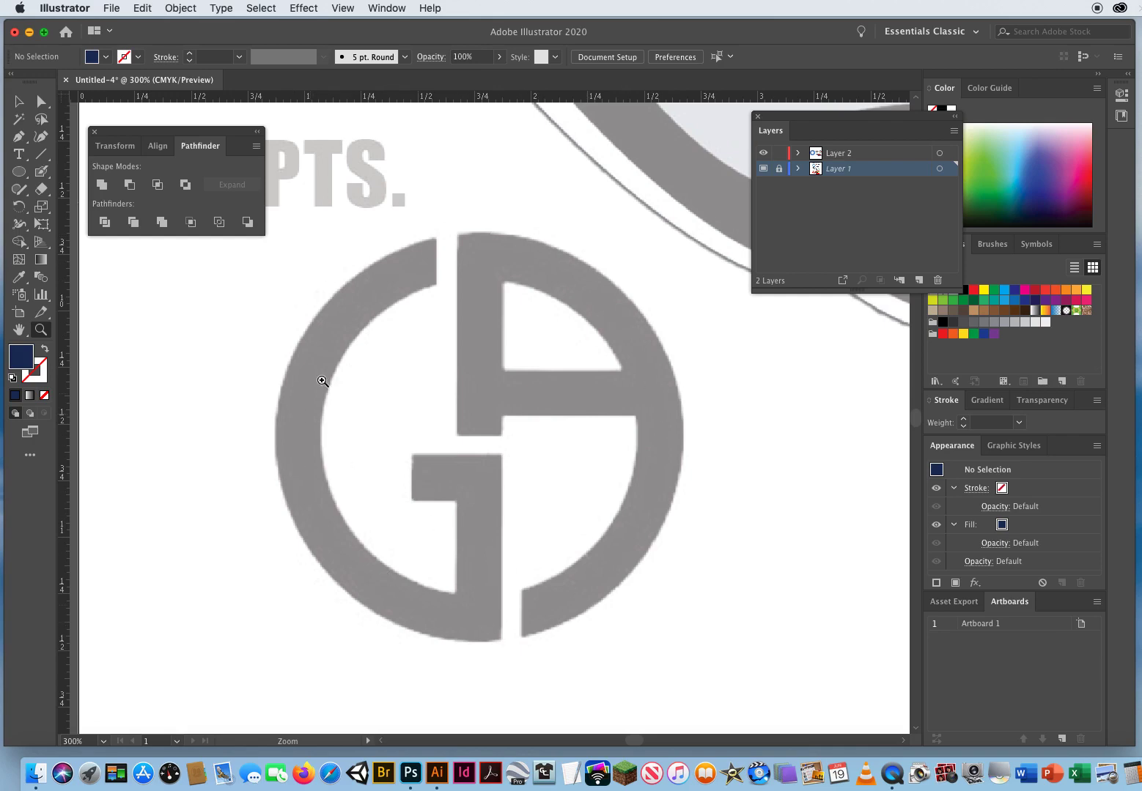
key("super+1")
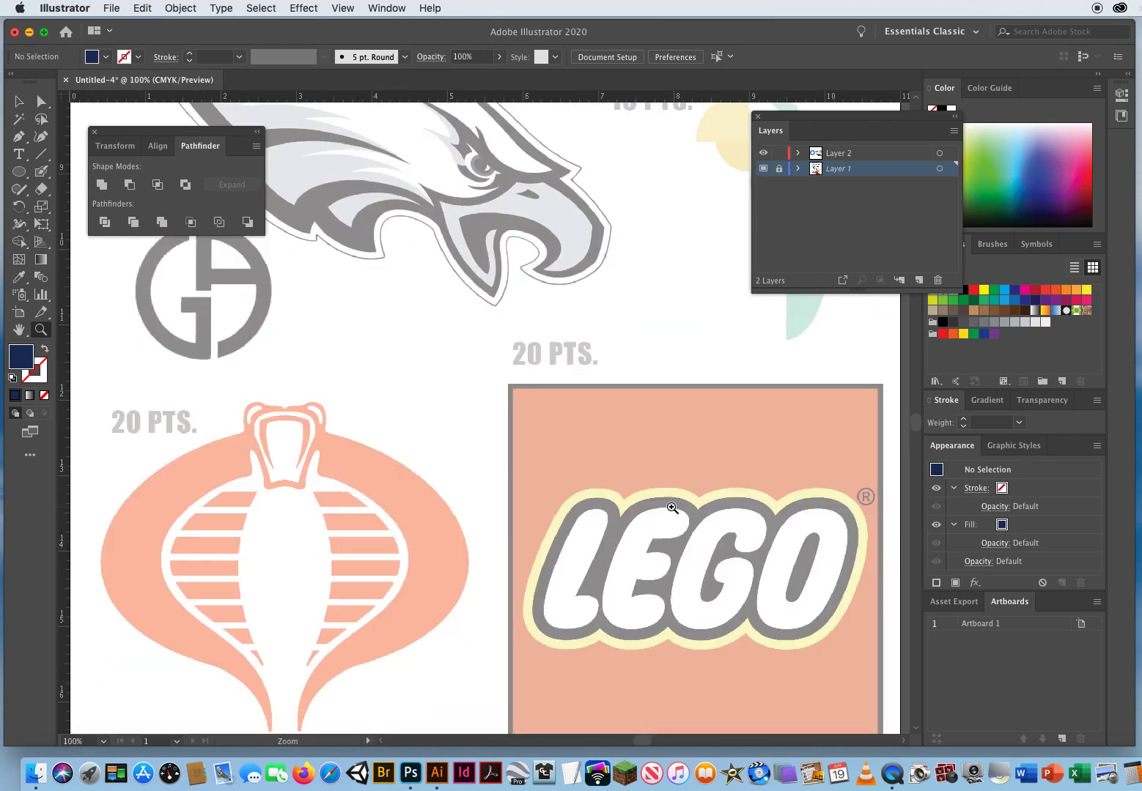
left_click_drag(397, 362, 545, 540)
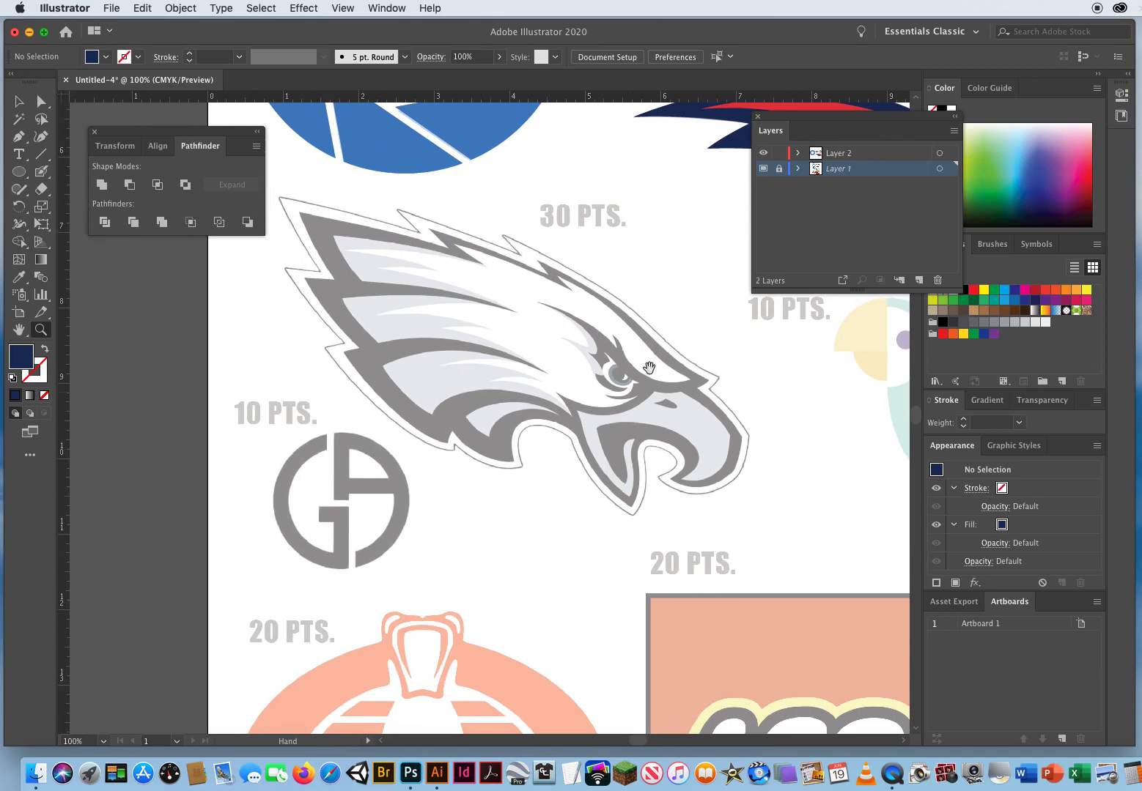
left_click_drag(522, 342, 236, 374)
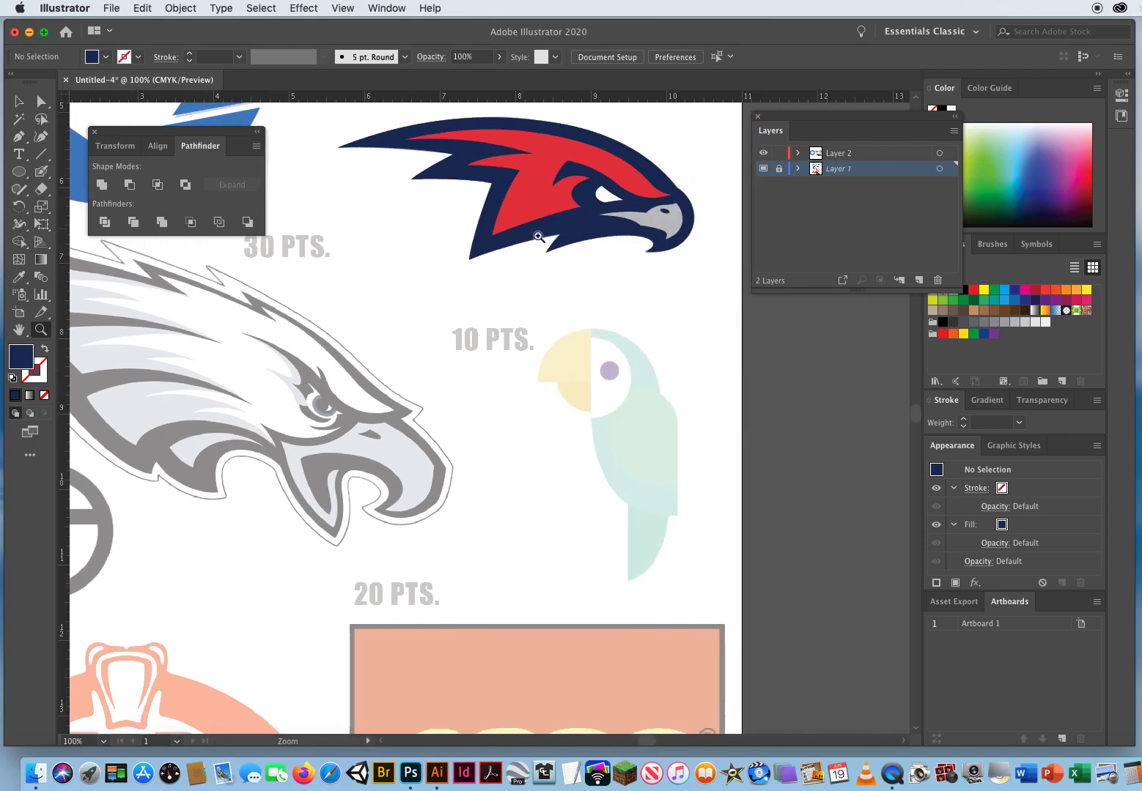
left_click_drag(446, 383, 666, 388)
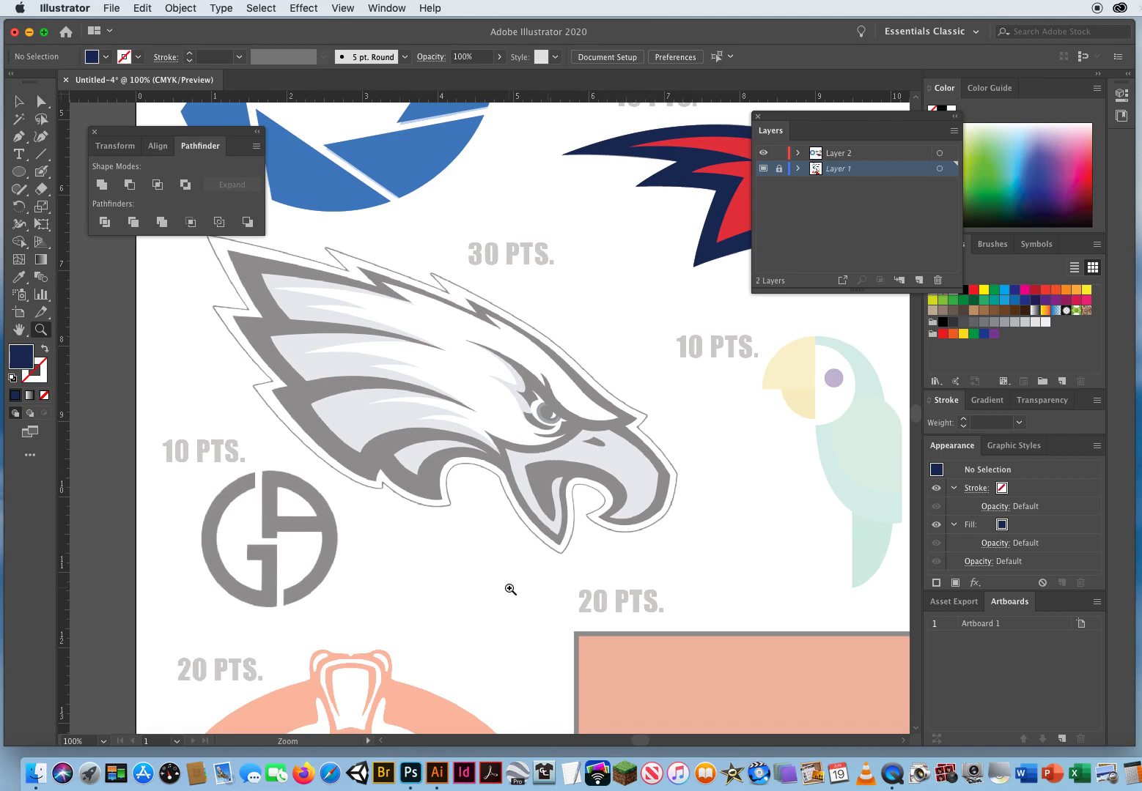
Step: Prepare the Pen tool for the LEGO logo at 200% zoom with a 1 pt black stroke and no fill on Layer 2
key("space")
left_click_drag(655, 463, 349, 353)
left_click_drag(487, 645, 586, 364)
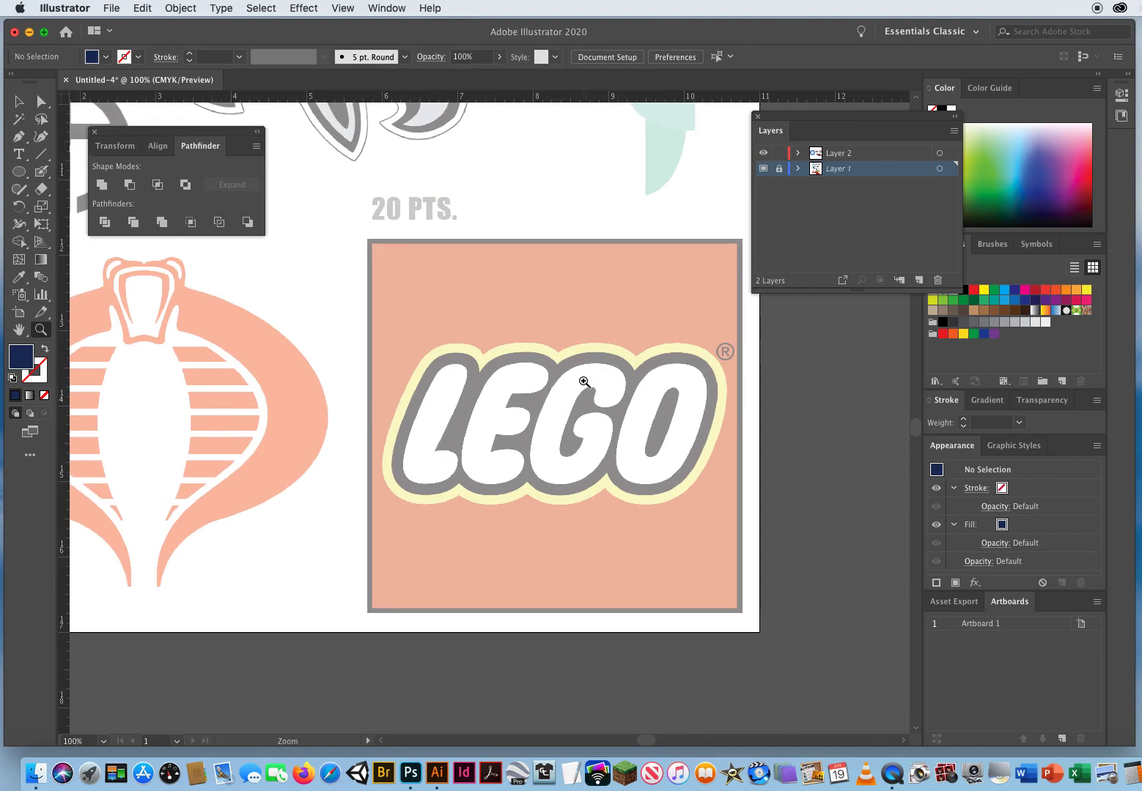
left_click(555, 416)
left_click(474, 426)
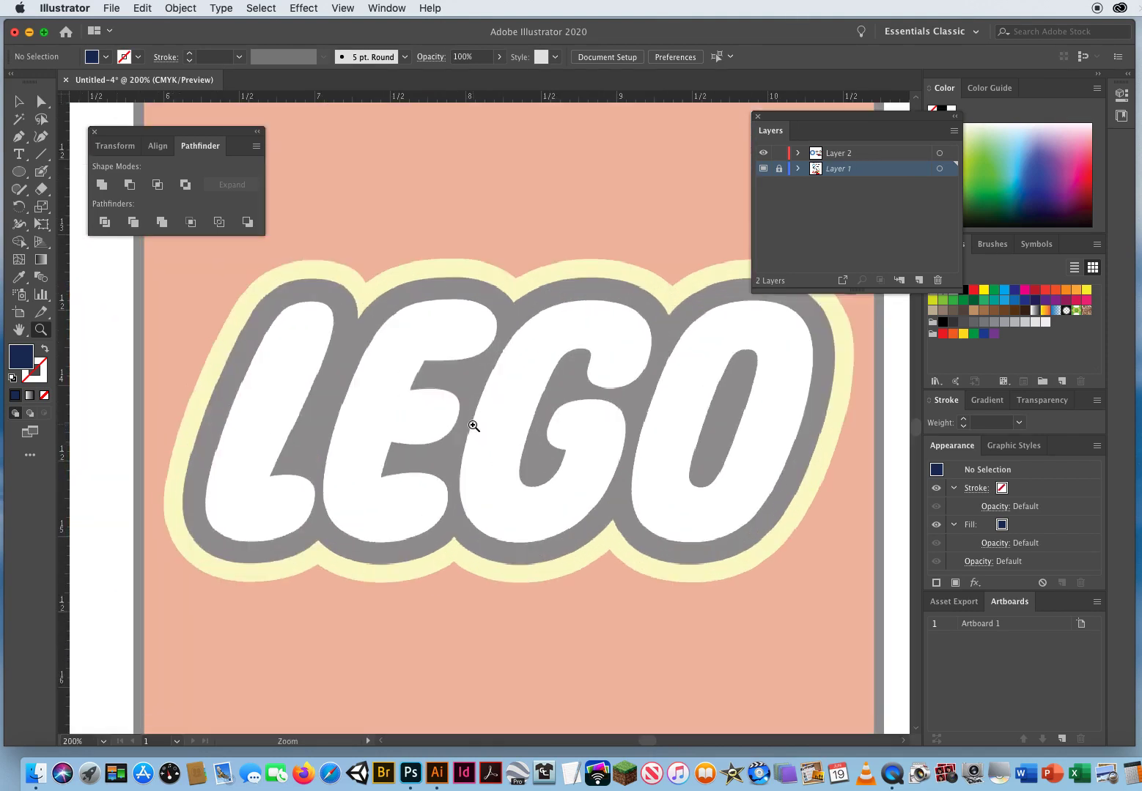
key("d")
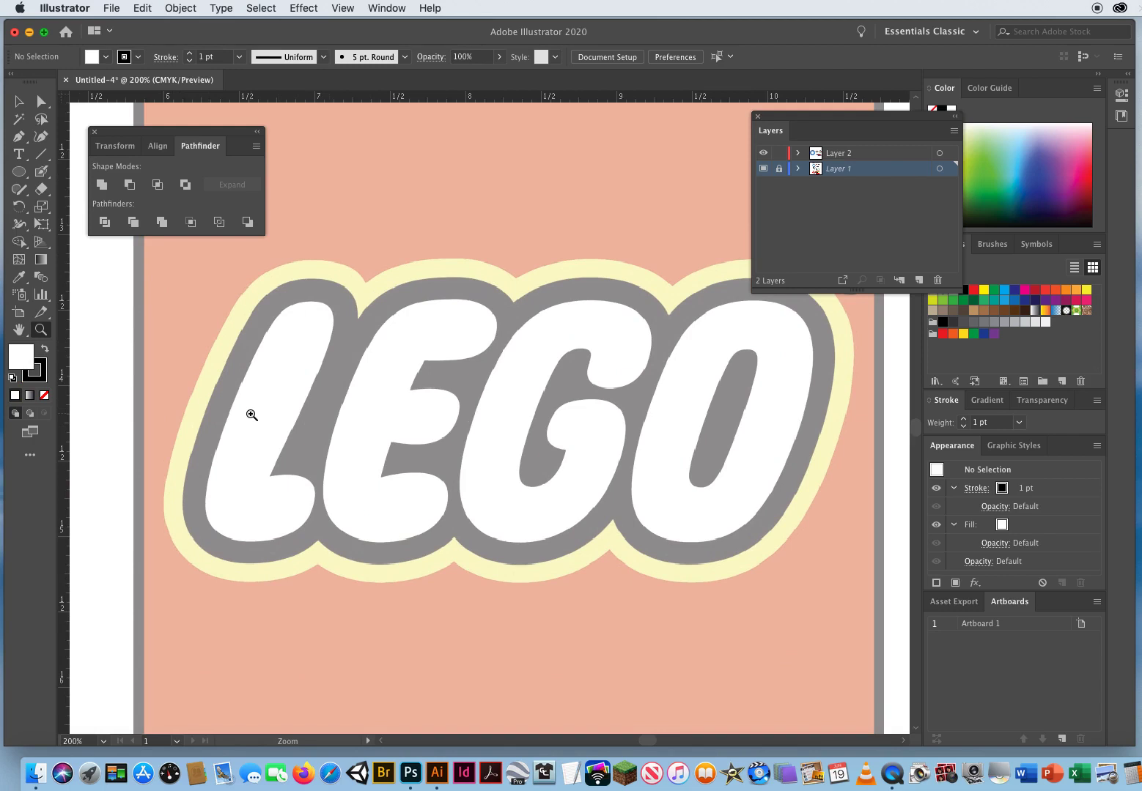
key("slash")
key("p")
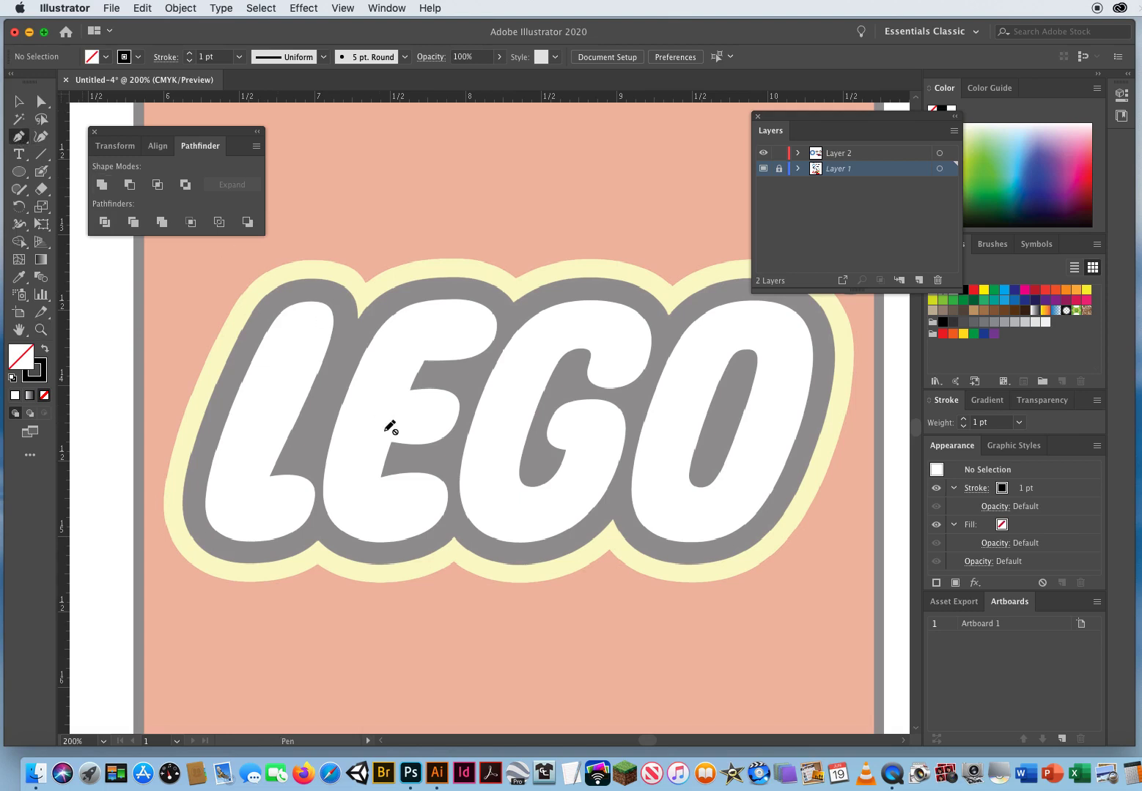
left_click(878, 159)
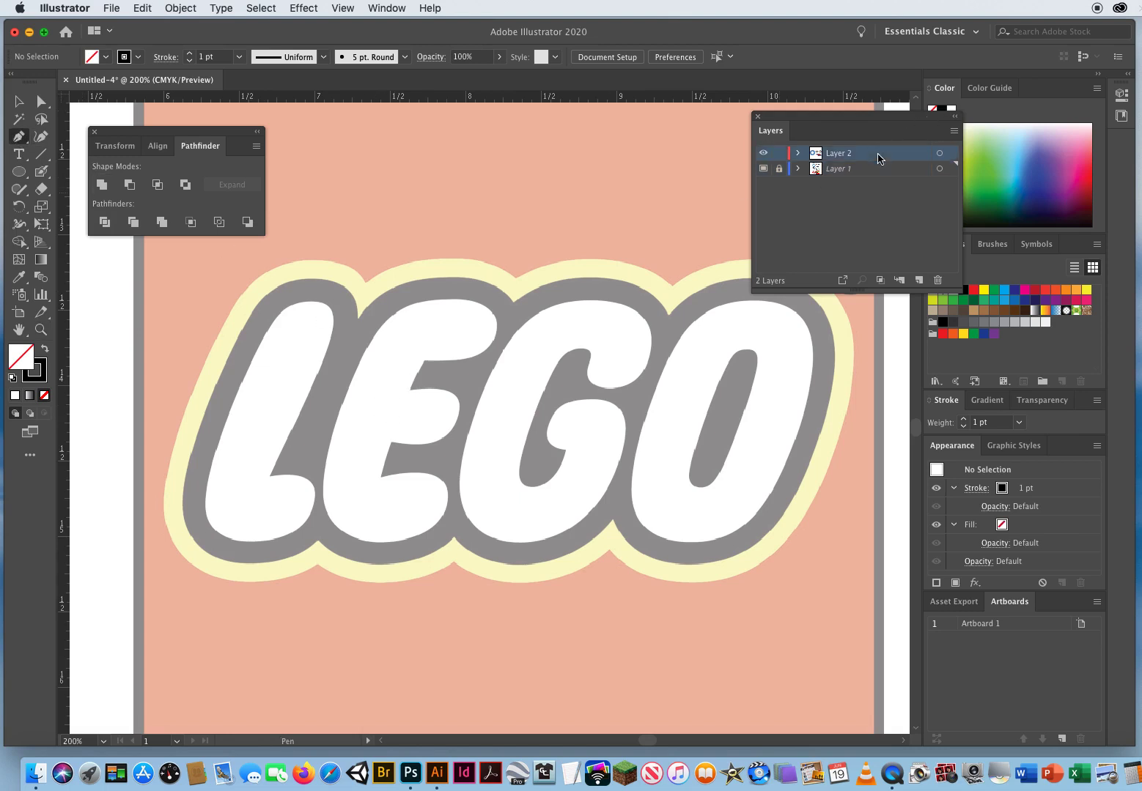
Step: Trace the white letter L of the LEGO logo as a closed curved path with the Pen tool
scroll(469, 397, "down", 2)
scroll(469, 396, "left", 2)
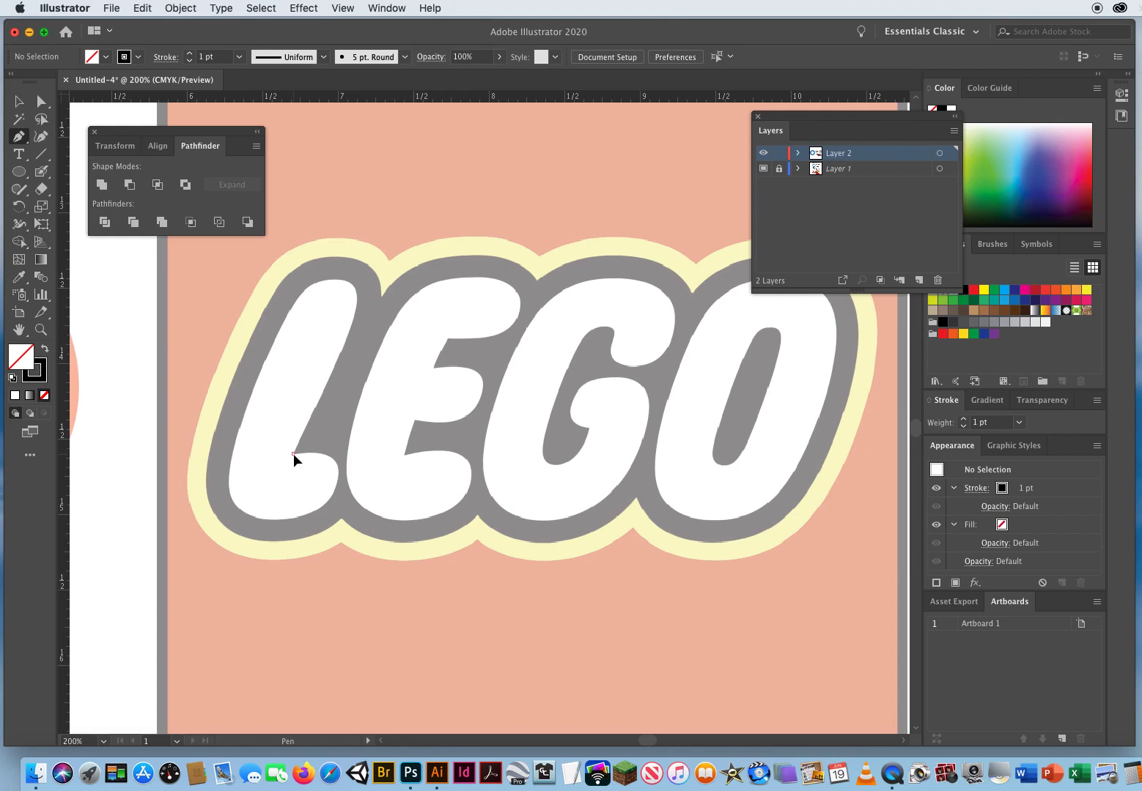
left_click_drag(304, 433, 319, 401)
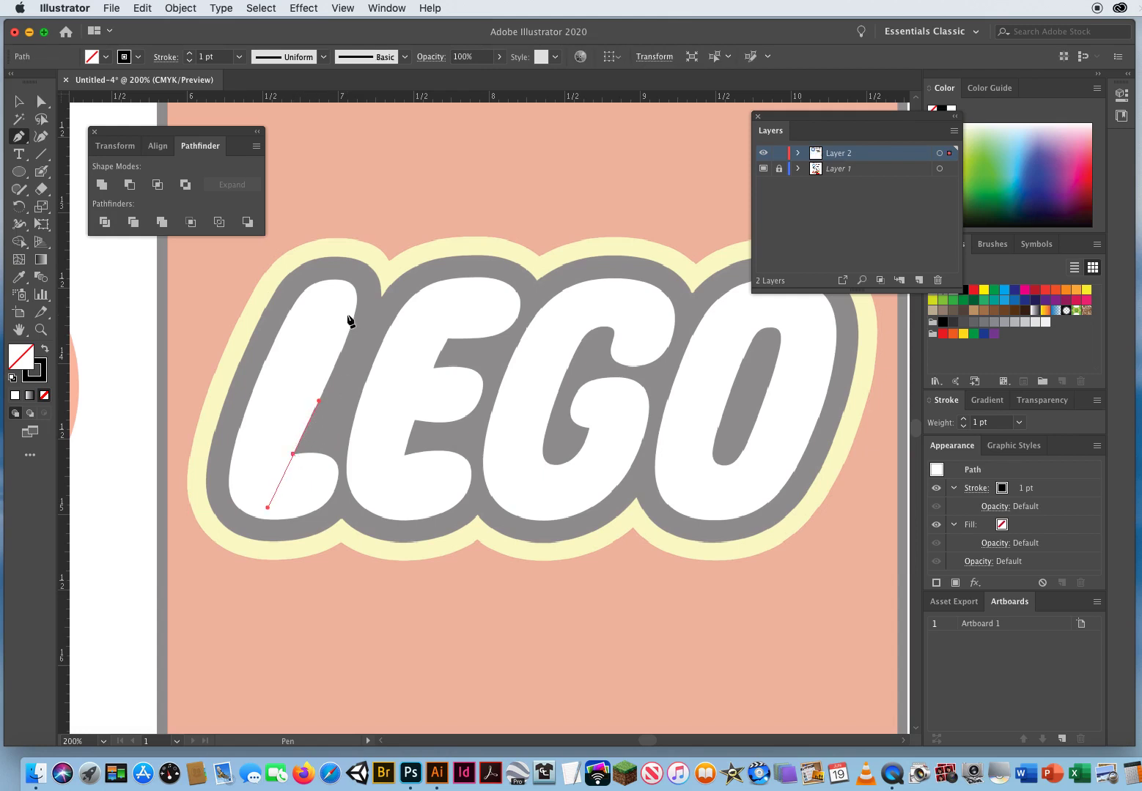
left_click_drag(352, 320, 270, 346)
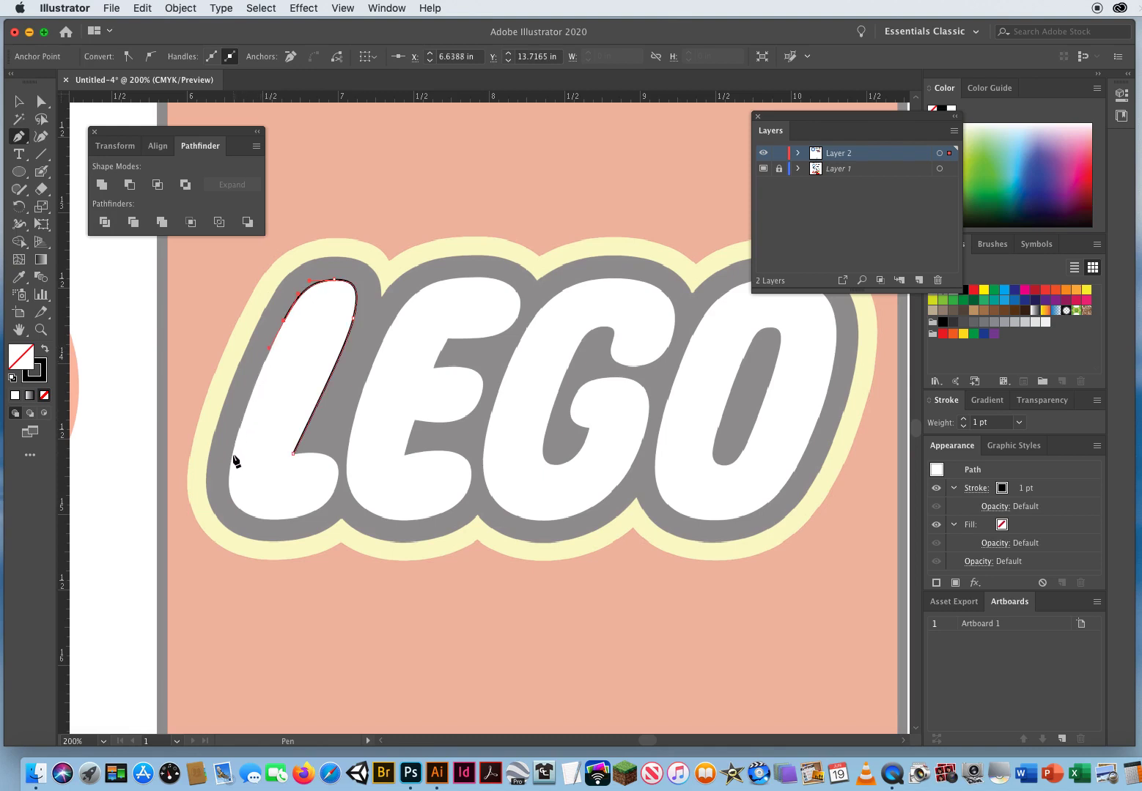
mouse_move(231, 461)
left_mouse_down()
mouse_move(222, 501)
mouse_move(293, 519)
mouse_move(313, 517)
mouse_move(340, 463)
left_mouse_up()
left_click(293, 454)
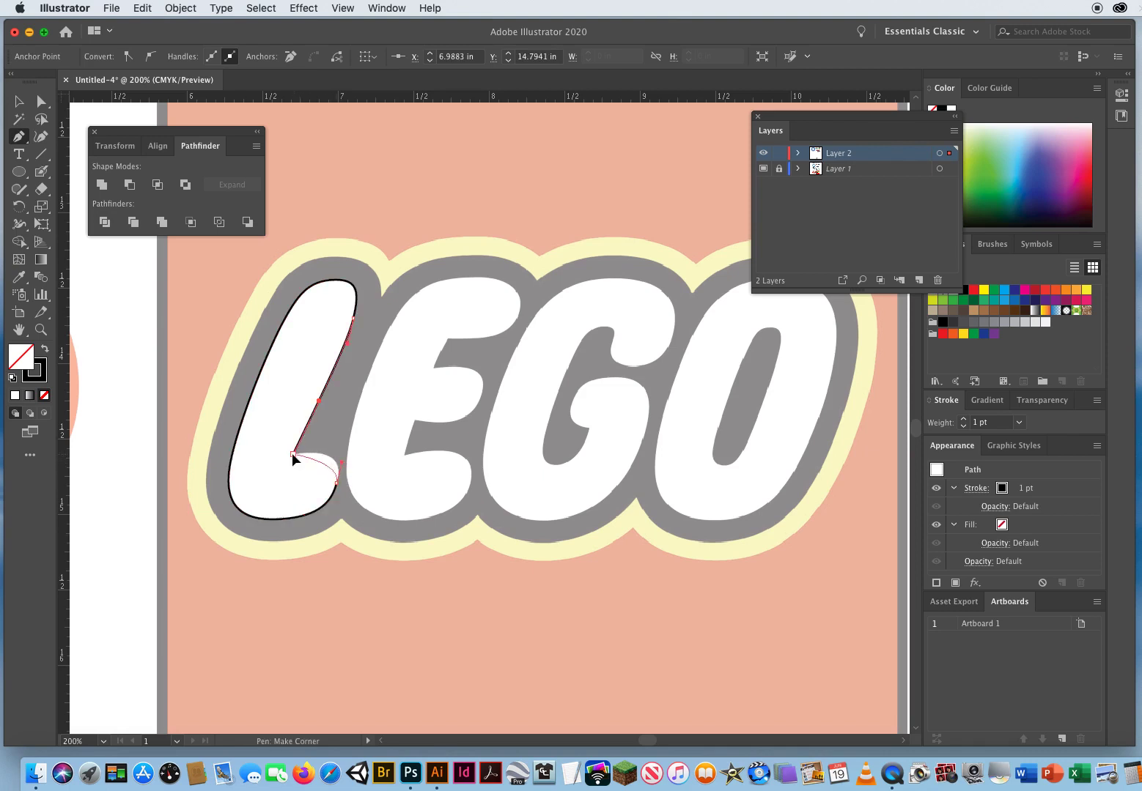
left_click_drag(266, 455, 250, 460)
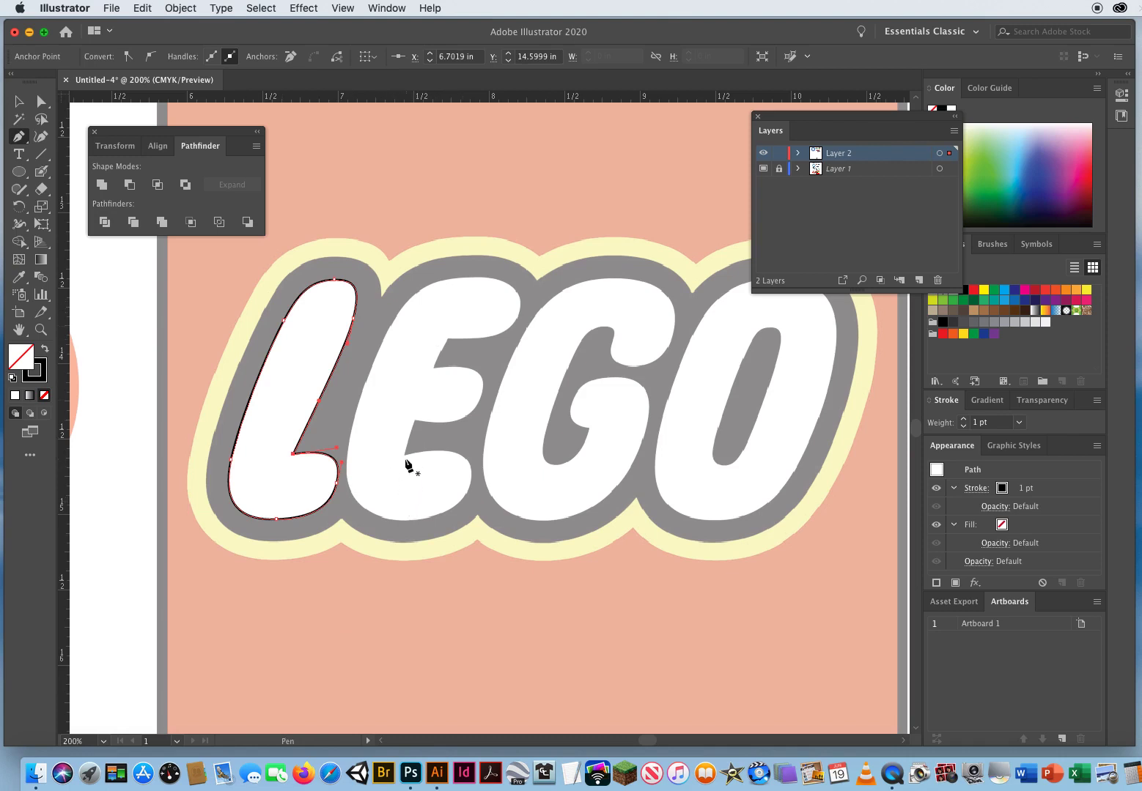
Step: Trace the letter E's stem with its upper and lower arms as a closed path, leaving out the middle arm
left_click_drag(404, 455, 412, 424)
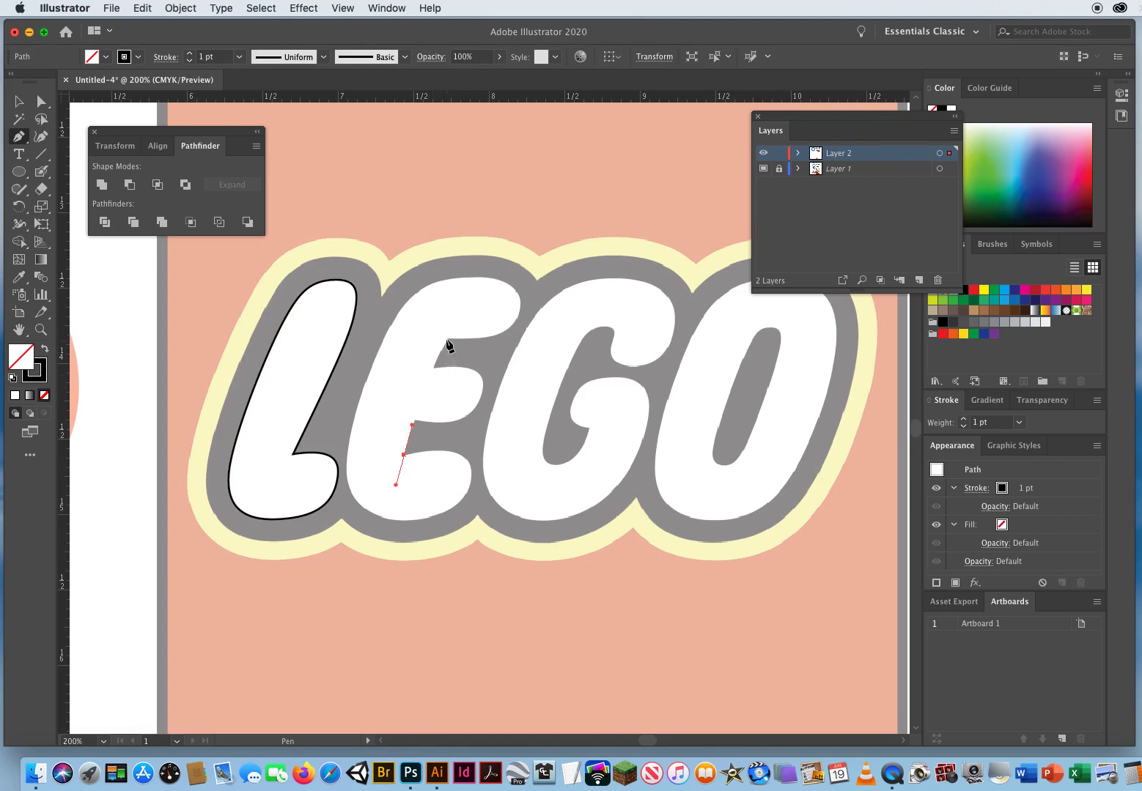
left_click_drag(447, 339, 523, 280)
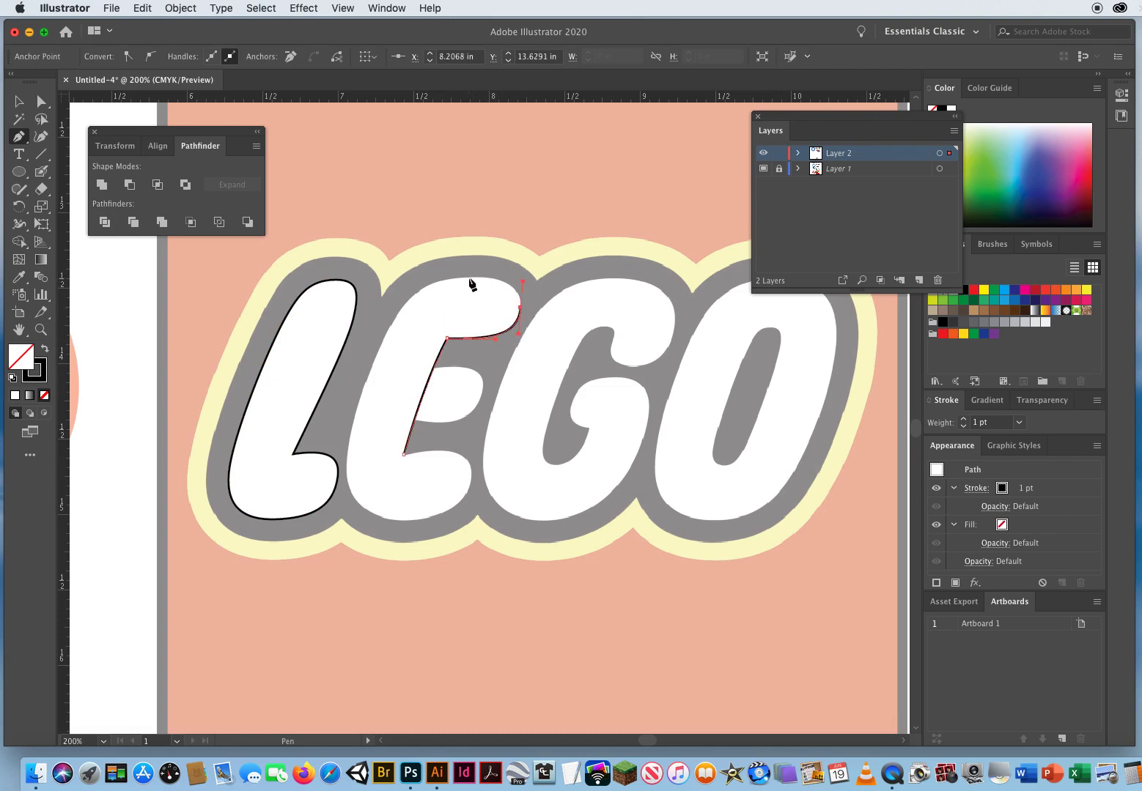
left_click(469, 277)
left_click(442, 279)
left_click_drag(390, 326, 369, 368)
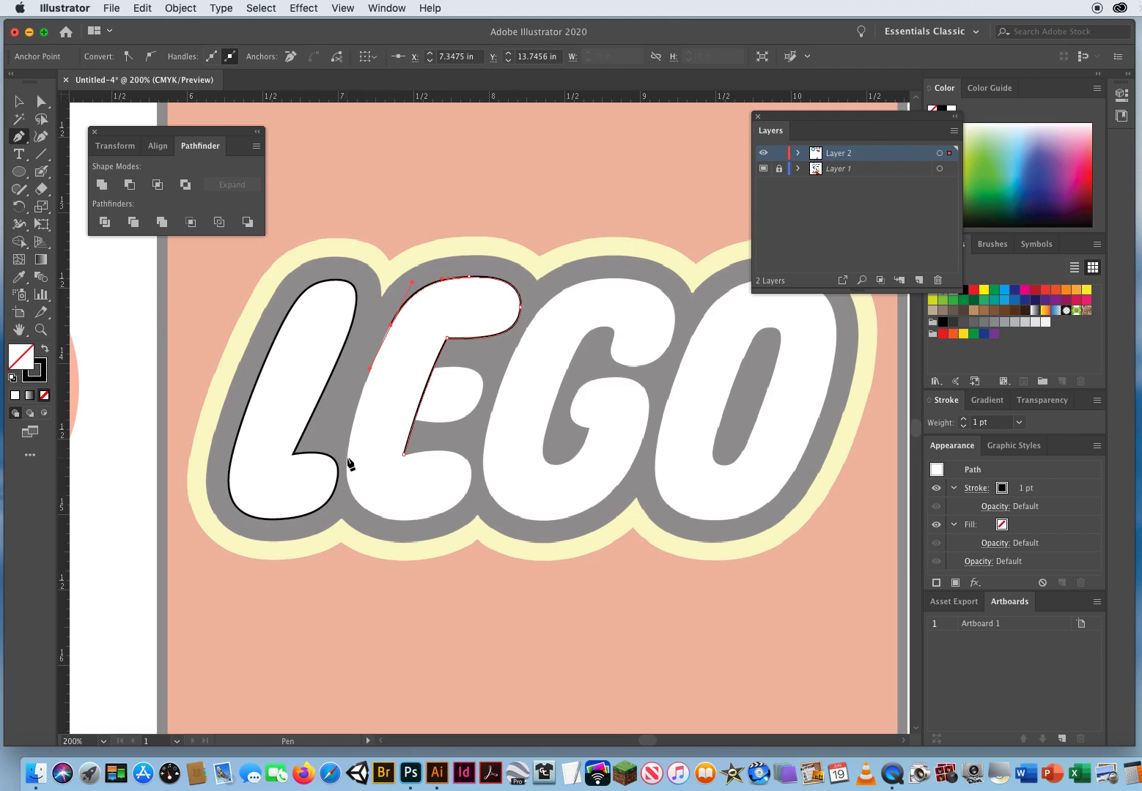
left_click_drag(348, 457, 341, 502)
left_click_drag(407, 520, 473, 448)
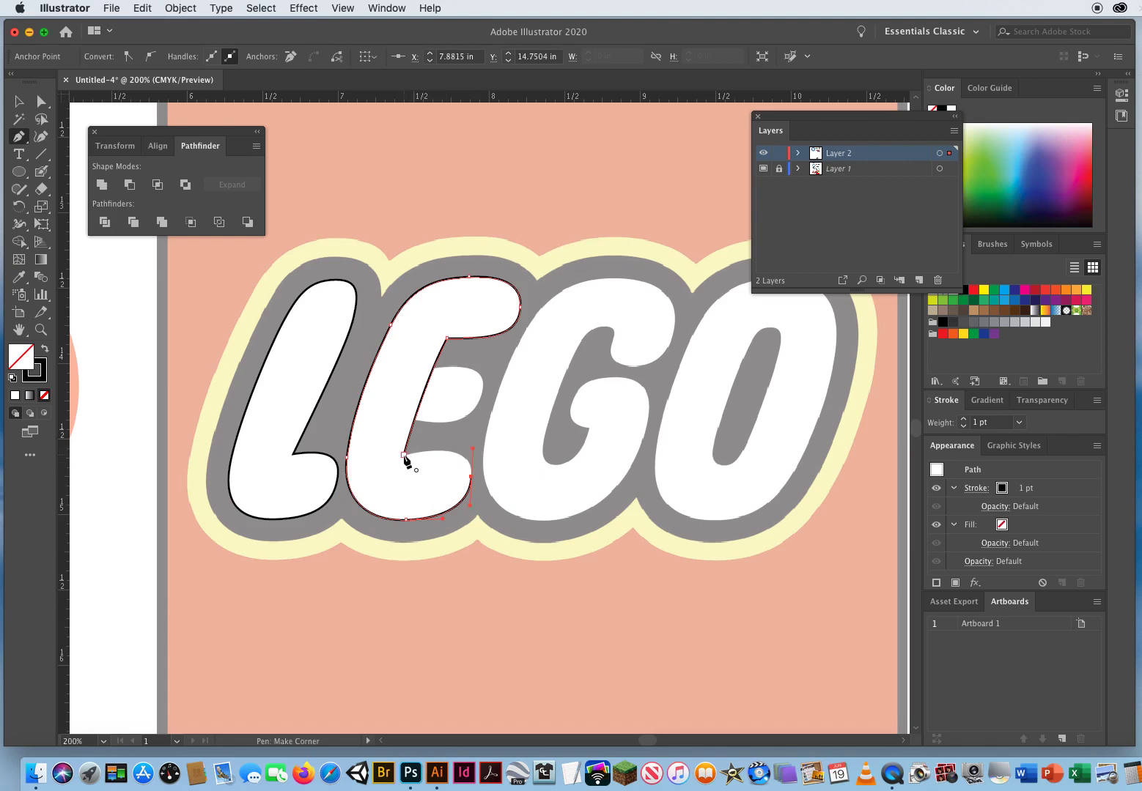
left_click(404, 455)
Step: Draw the E's middle arm as a closed shape overlapping the stem and merge both into one outline with Shape Builder
left_click_drag(392, 413, 439, 428)
key("super+z")
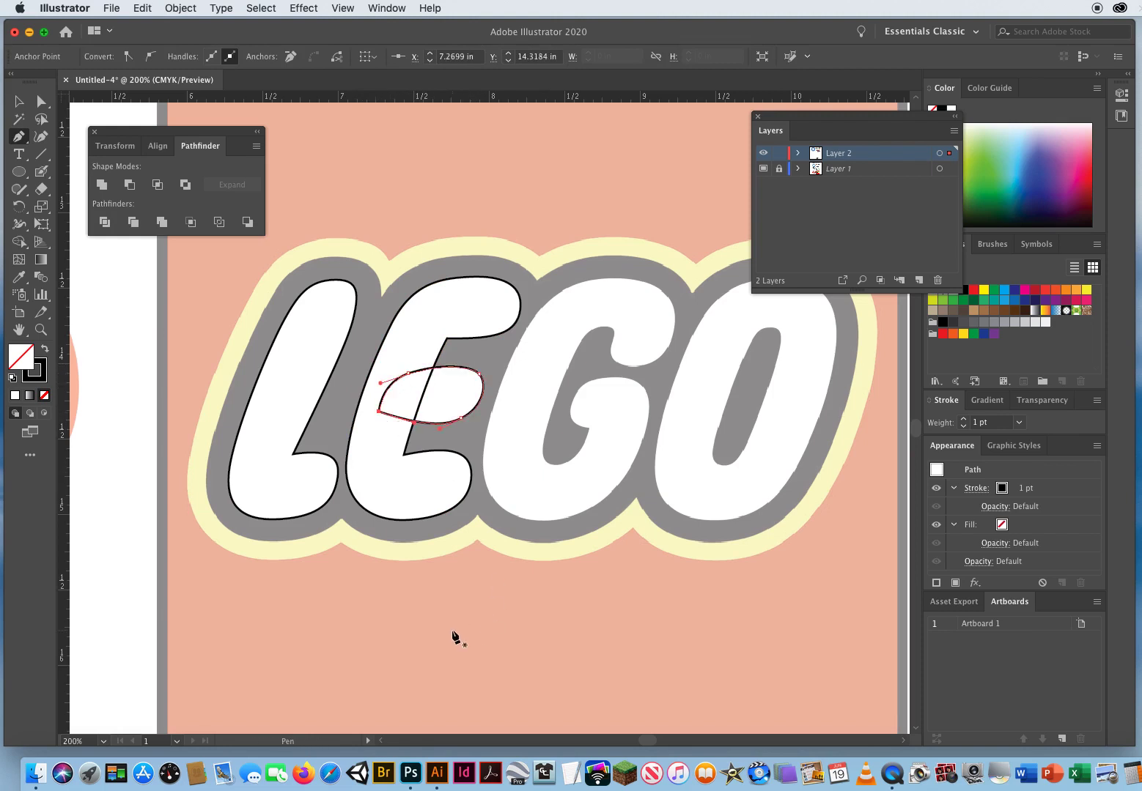
left_click(19, 101)
left_click_drag(419, 308, 462, 487)
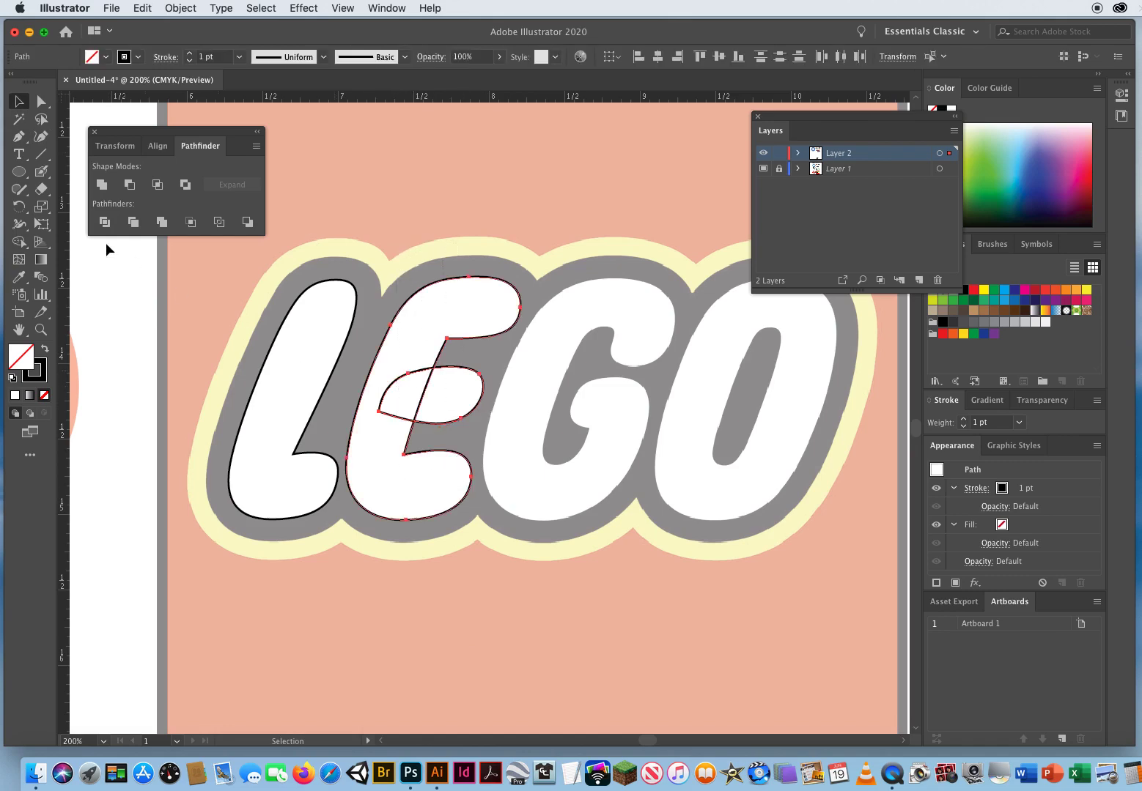
left_click(18, 244)
mouse_move(414, 268)
left_mouse_down()
mouse_move(411, 330)
mouse_move(385, 406)
mouse_move(459, 376)
left_mouse_up()
left_click(18, 101)
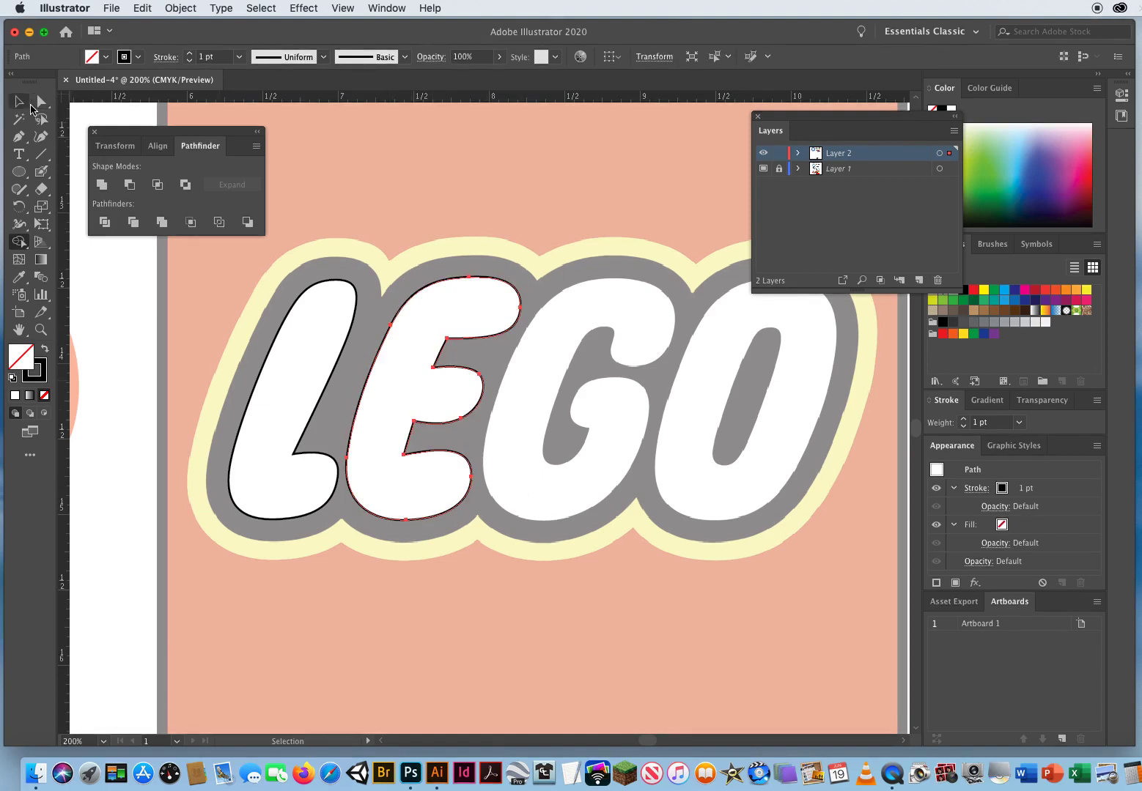
left_click(370, 173)
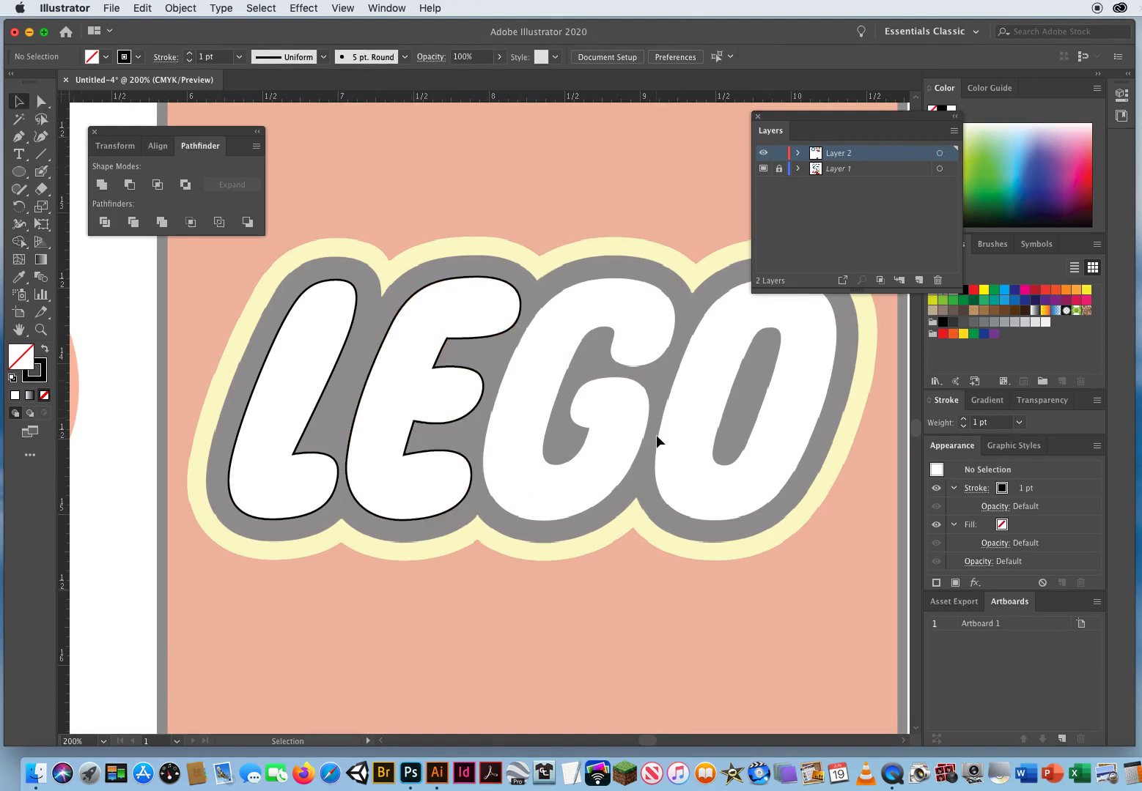
Step: Trace the letter G, including its inner hook and opening, as a closed path with the Pen tool
left_click(19, 137)
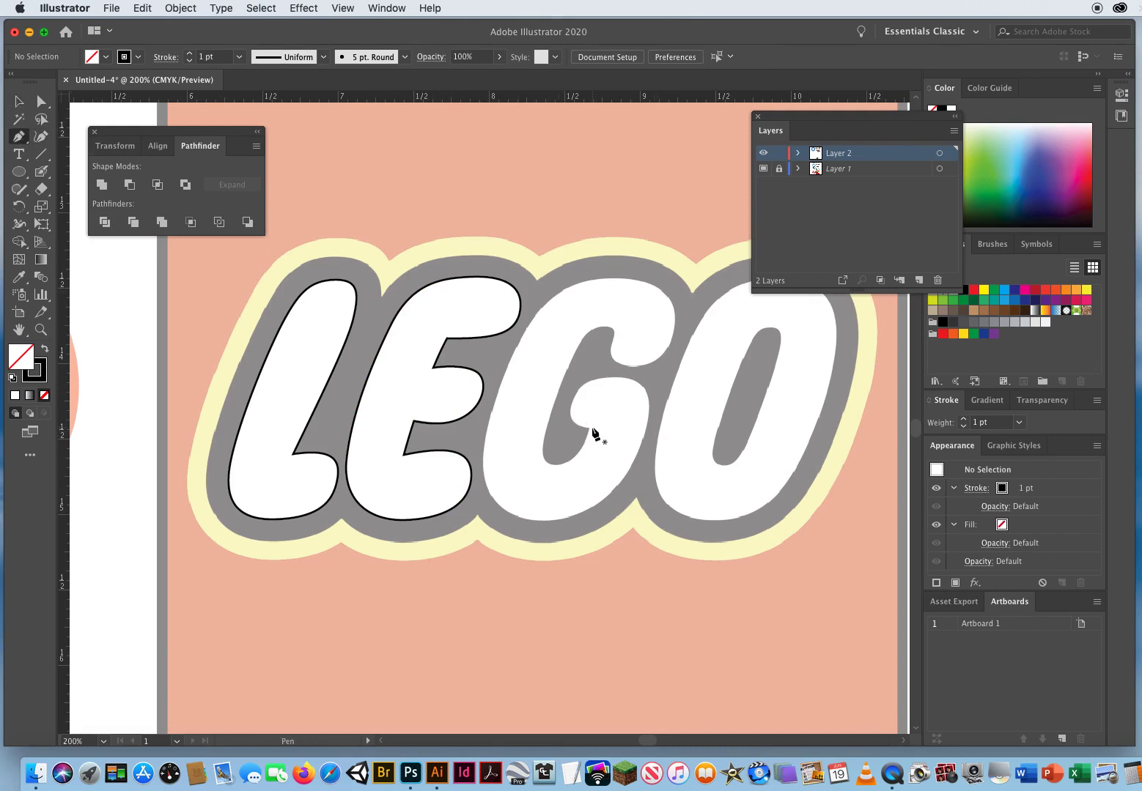
left_click_drag(574, 426, 582, 382)
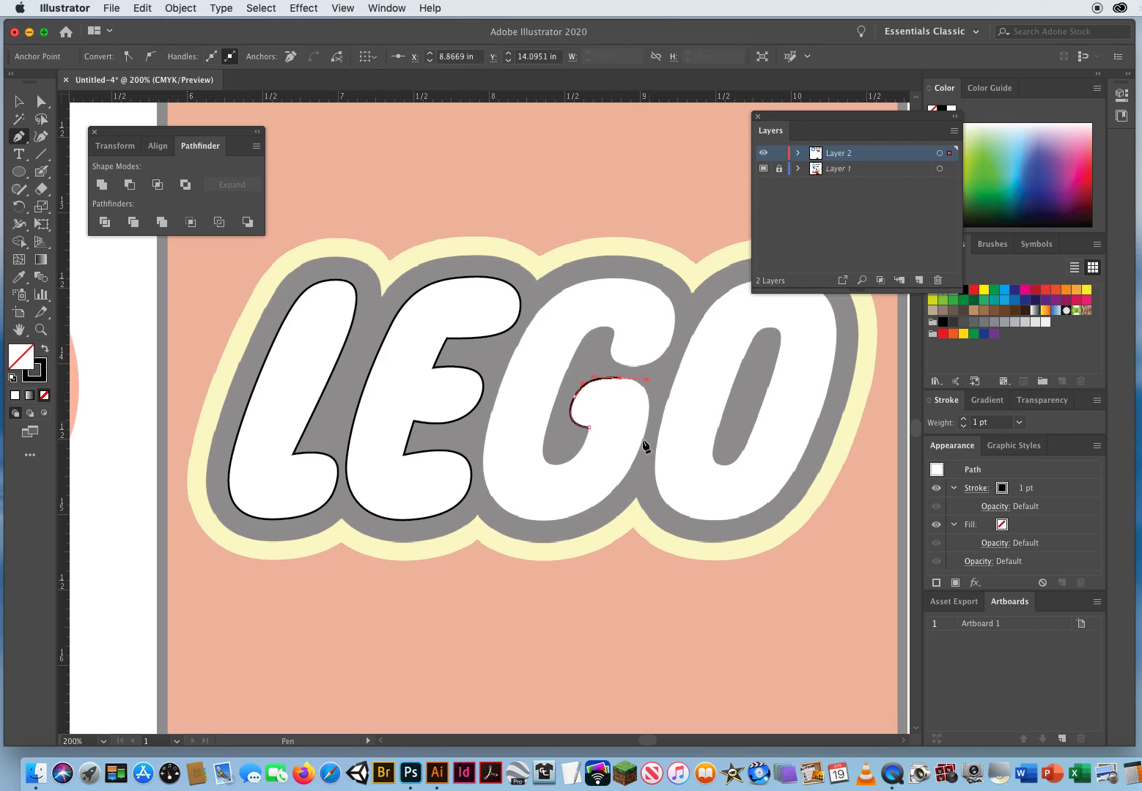
left_click_drag(641, 440, 621, 489)
left_click_drag(546, 519, 489, 519)
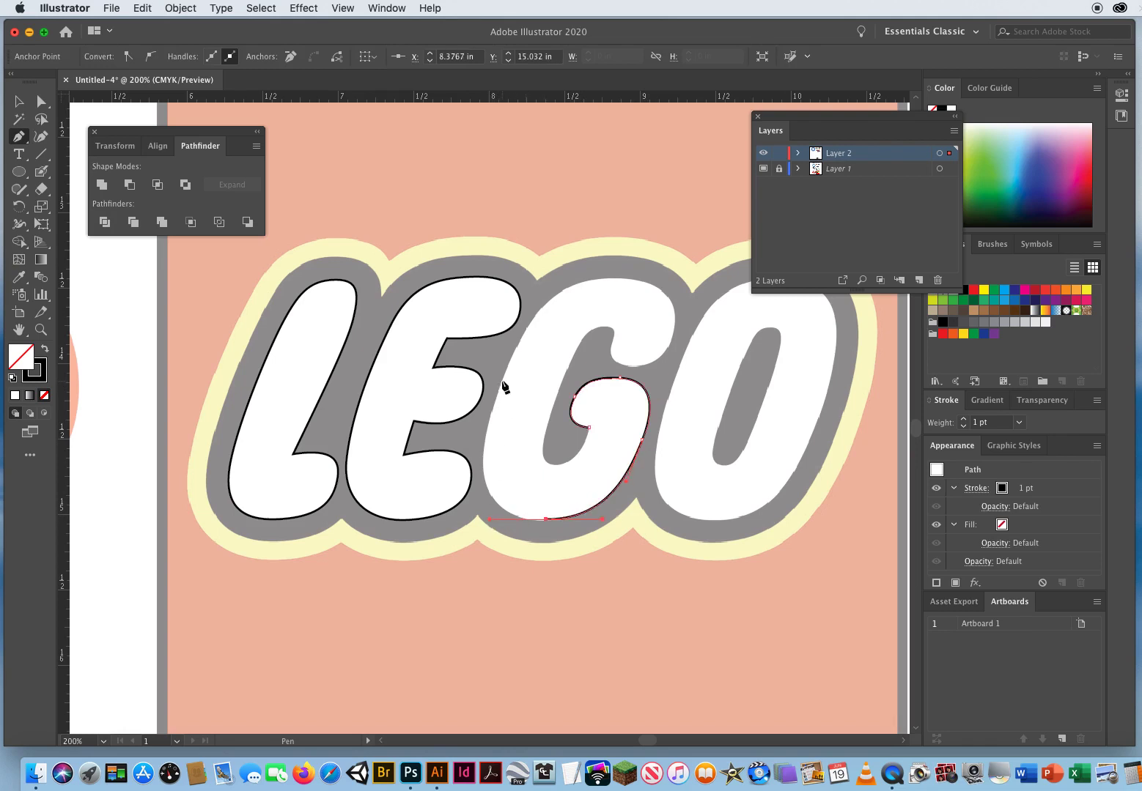
left_click_drag(502, 381, 542, 277)
left_click_drag(631, 280, 673, 334)
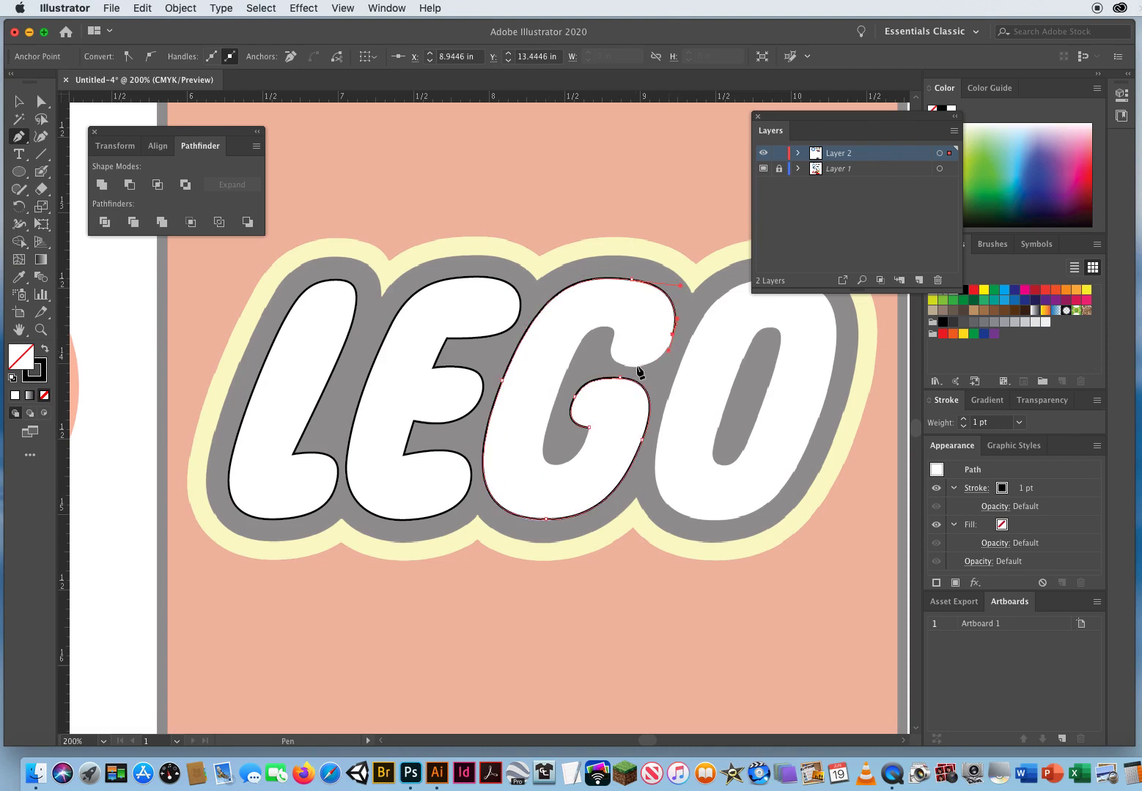
left_click_drag(631, 366, 605, 364)
left_click(613, 332)
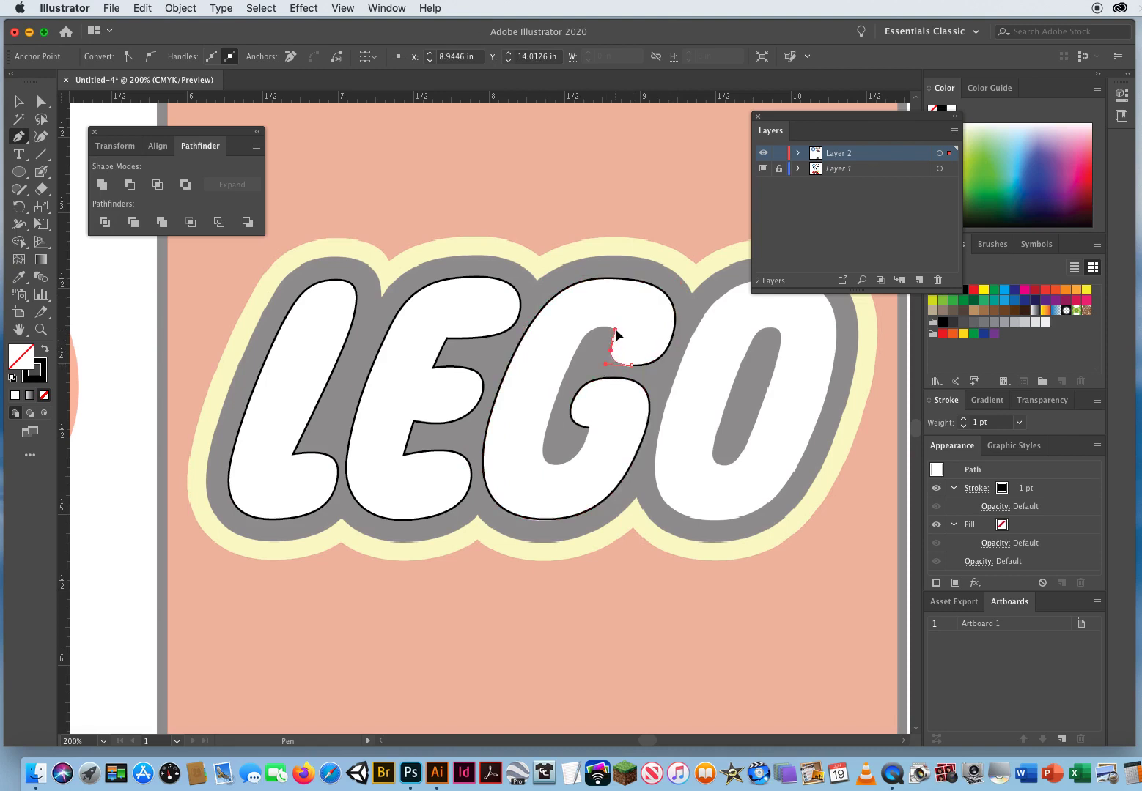
left_click_drag(602, 328, 590, 328)
left_click(540, 432)
left_click_drag(541, 433, 598, 401)
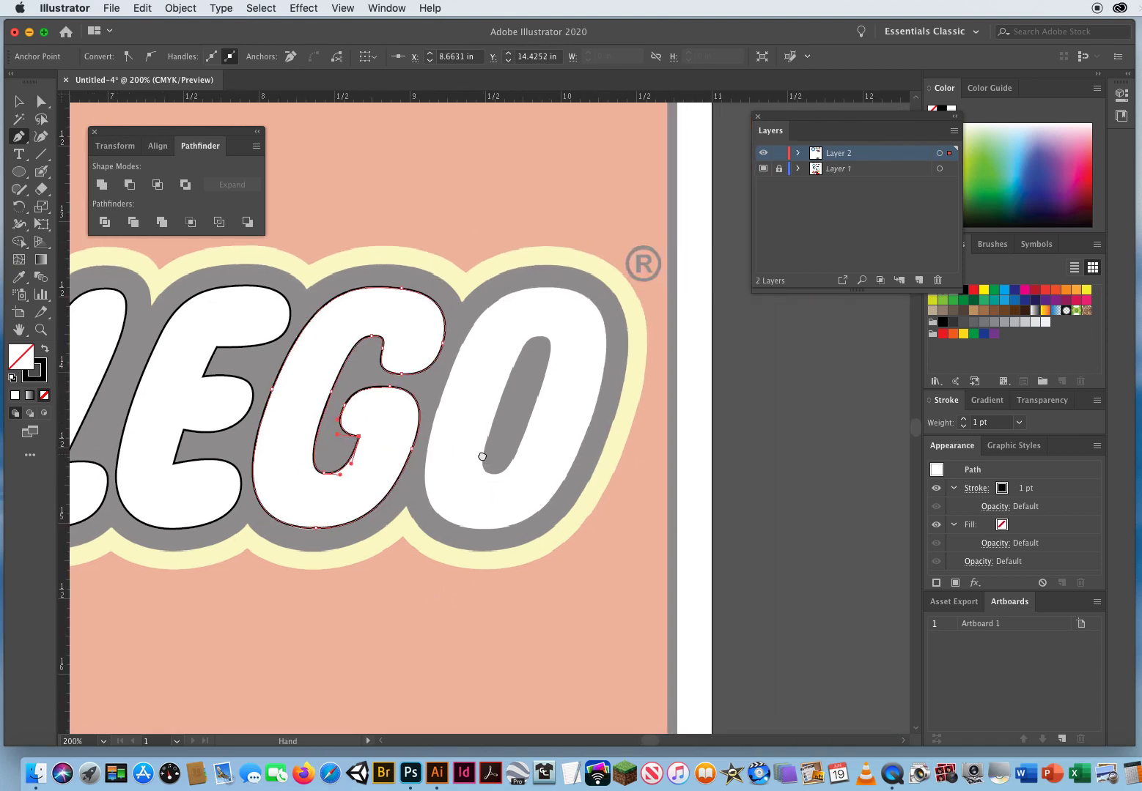
Step: Trace the outer contour of the letter O as a closed curved path
left_click_drag(713, 462, 484, 470)
left_click_drag(488, 287, 487, 286)
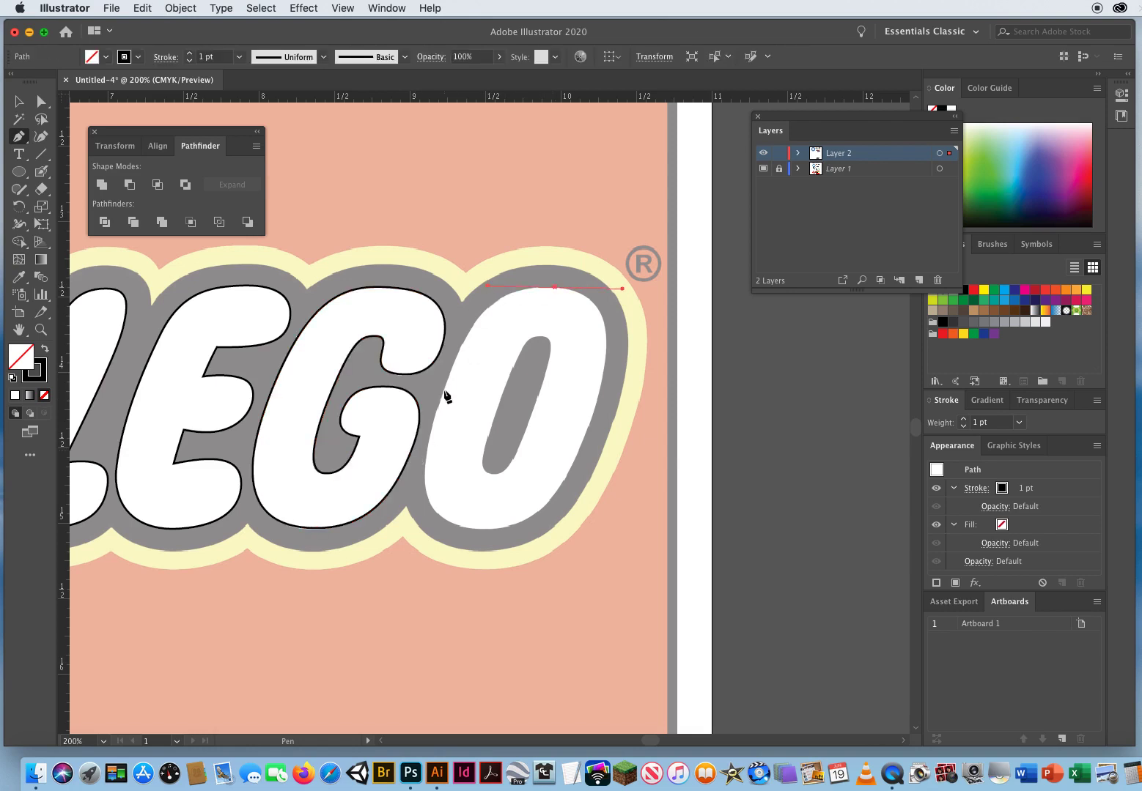
left_click_drag(445, 389, 417, 466)
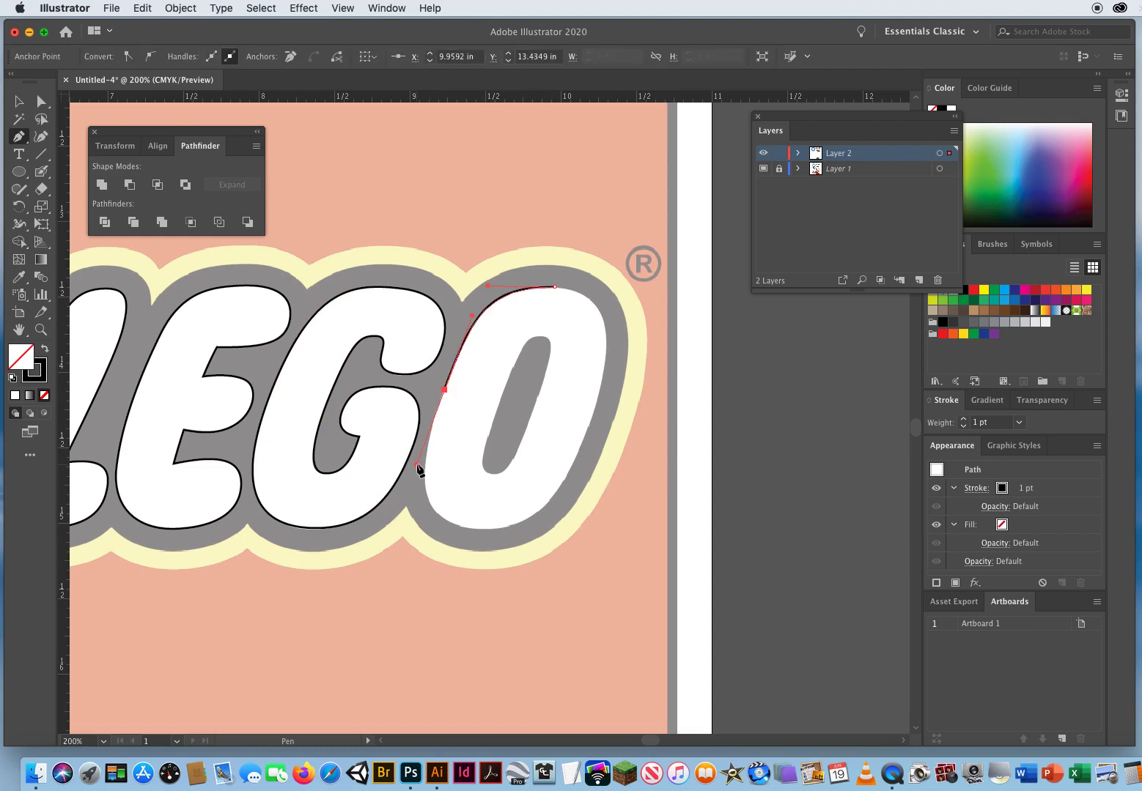
left_click_drag(476, 528, 542, 531)
left_click_drag(593, 417, 615, 346)
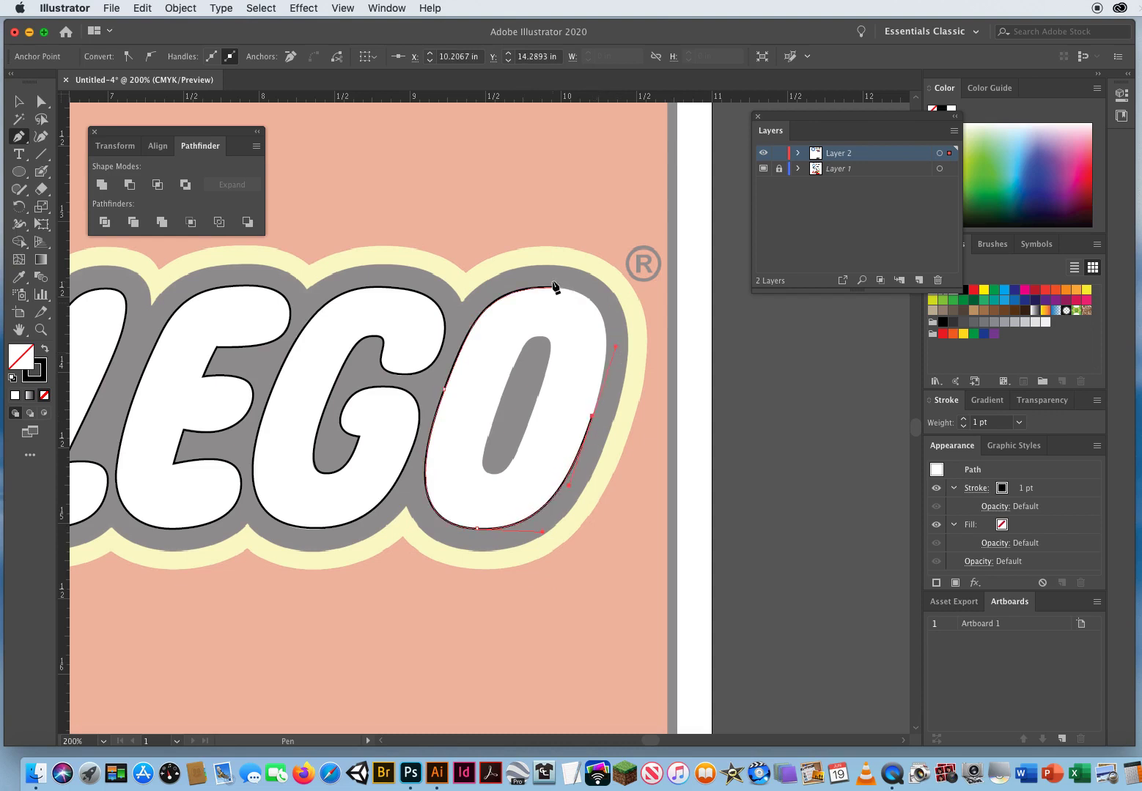
left_click_drag(554, 287, 495, 291)
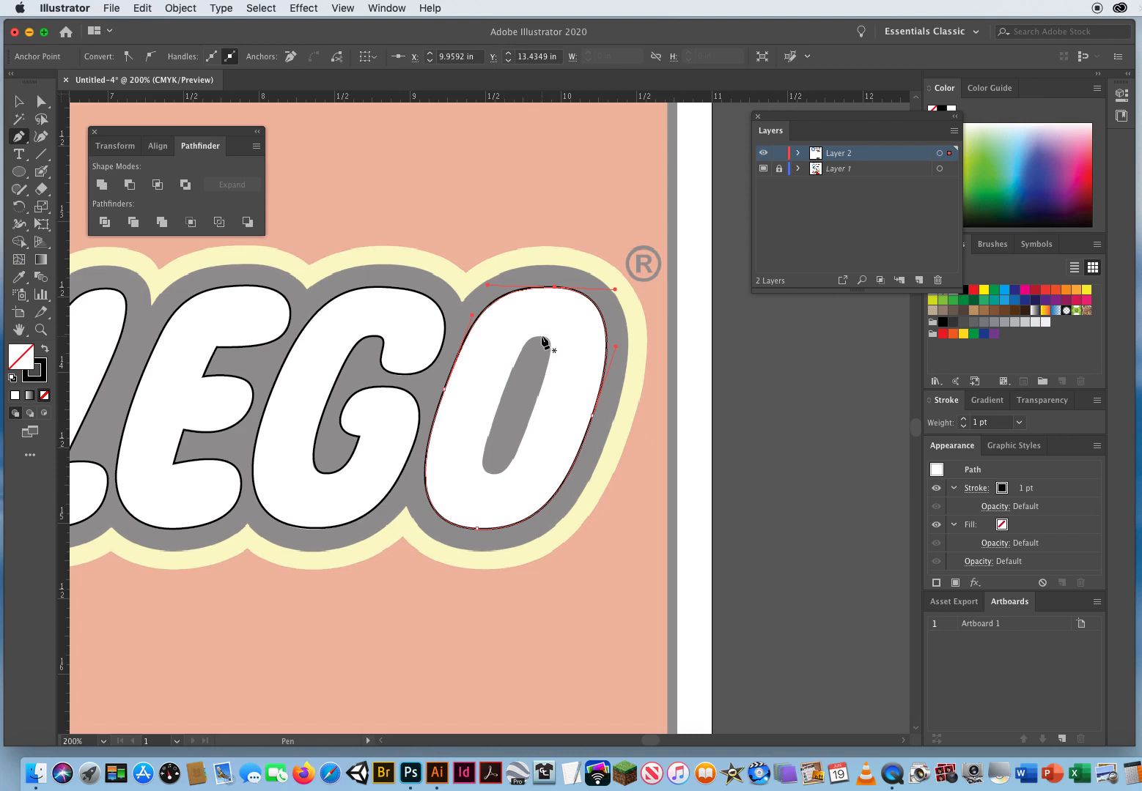
Step: Trace the narrow gray counter inside the letter O as a separate closed path
left_click_drag(529, 334, 529, 334)
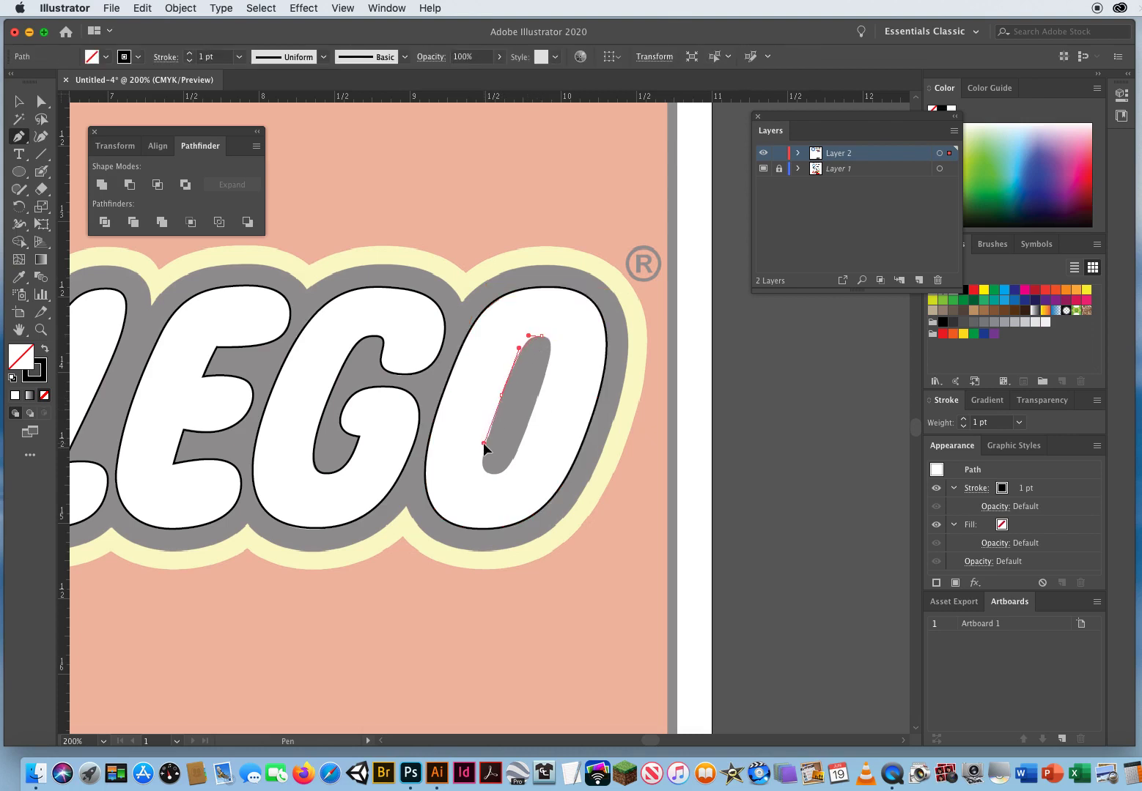
left_click(482, 444)
left_click(492, 474)
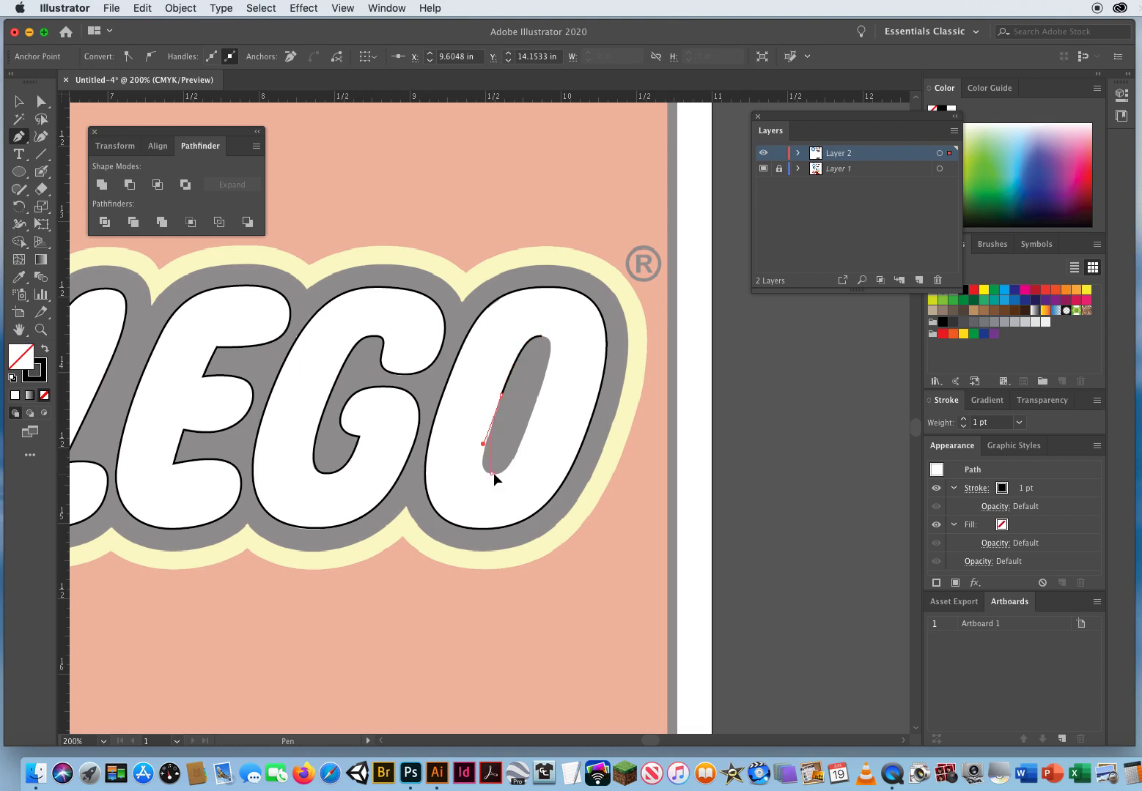
left_click_drag(507, 476, 507, 476)
left_click_drag(534, 408, 557, 336)
Step: Apply the default white fill and 1 pt black stroke to all the traced LEGO letter paths
left_click(40, 333)
left_click(477, 471, "alt")
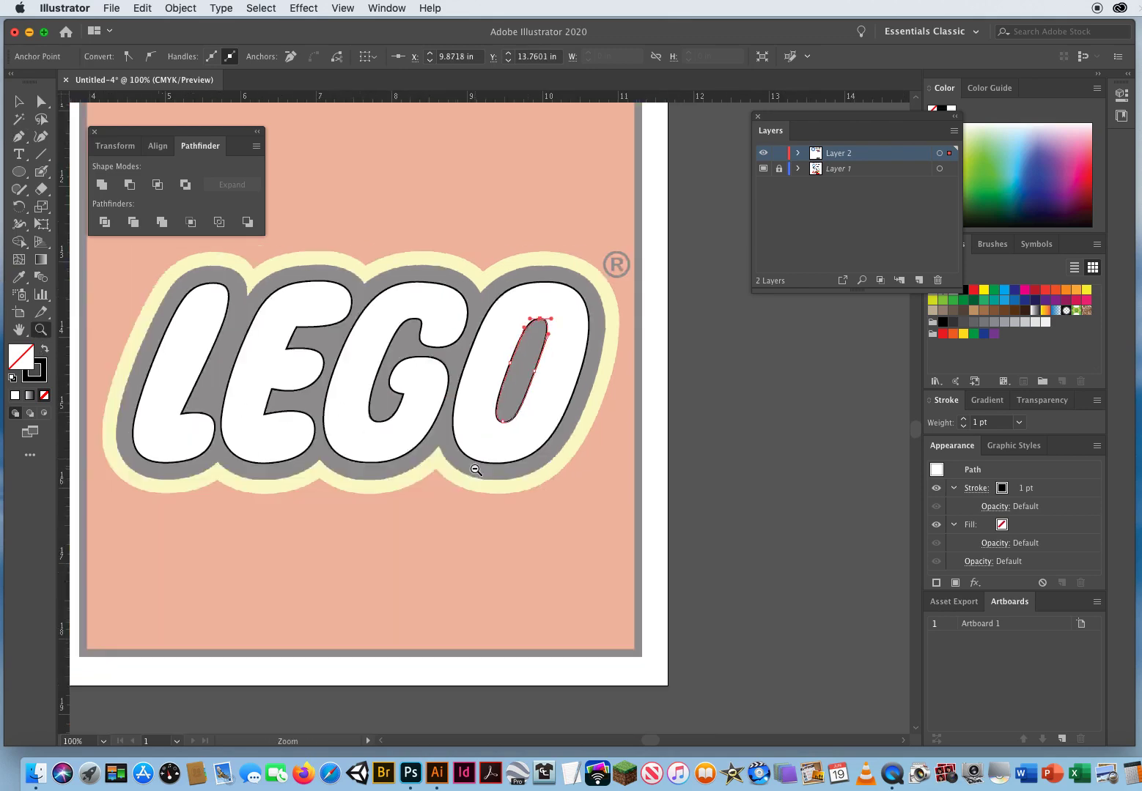
left_click(477, 472, "alt")
key("space")
left_click_drag(424, 430, 460, 495)
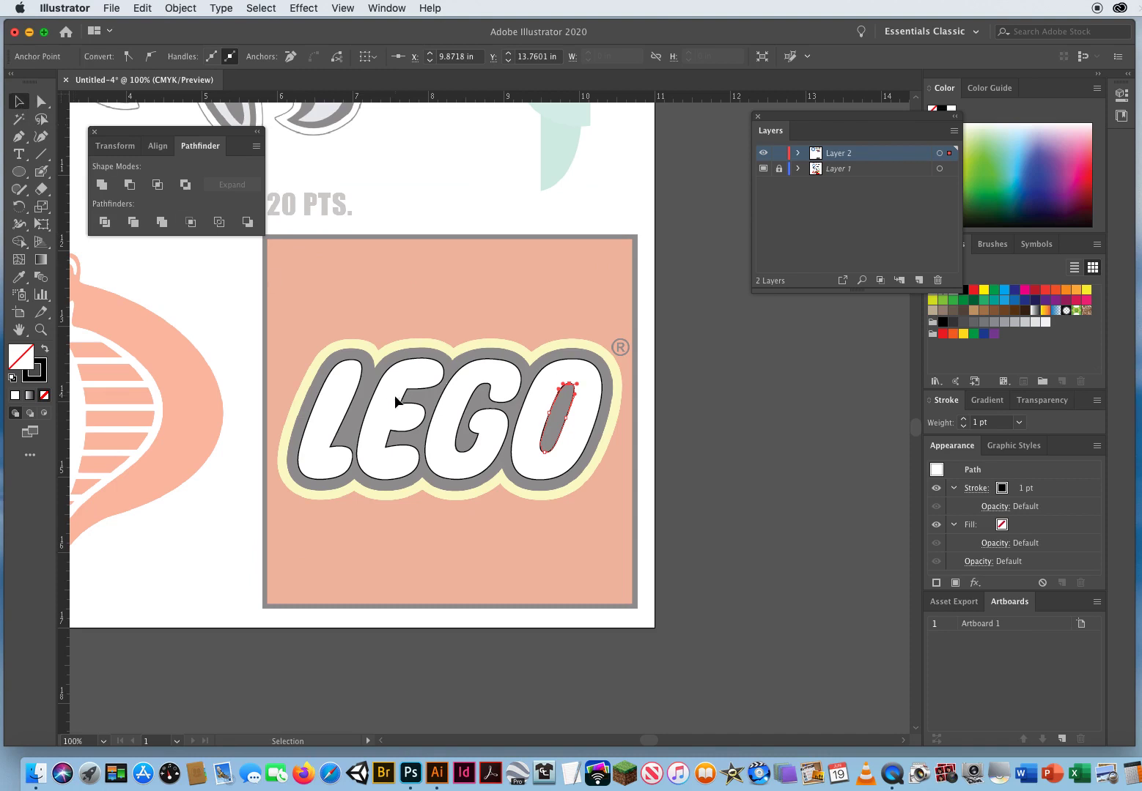
left_click_drag(315, 327, 585, 491)
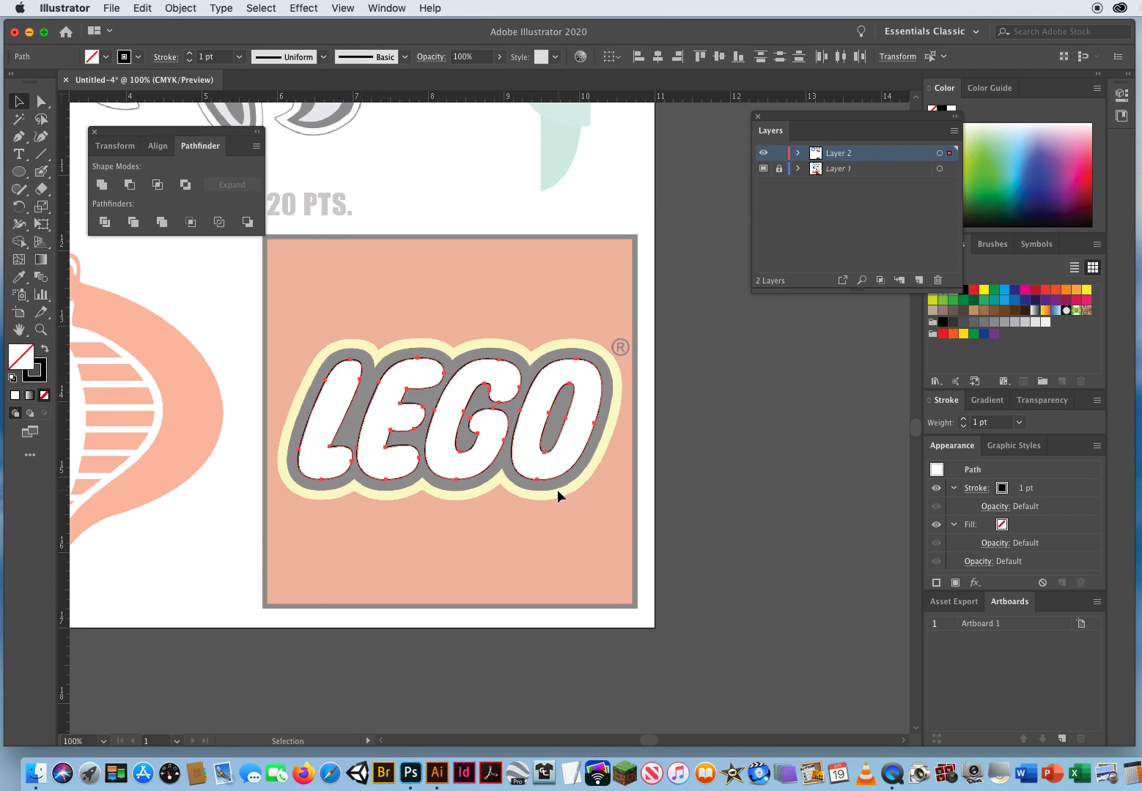
key("d")
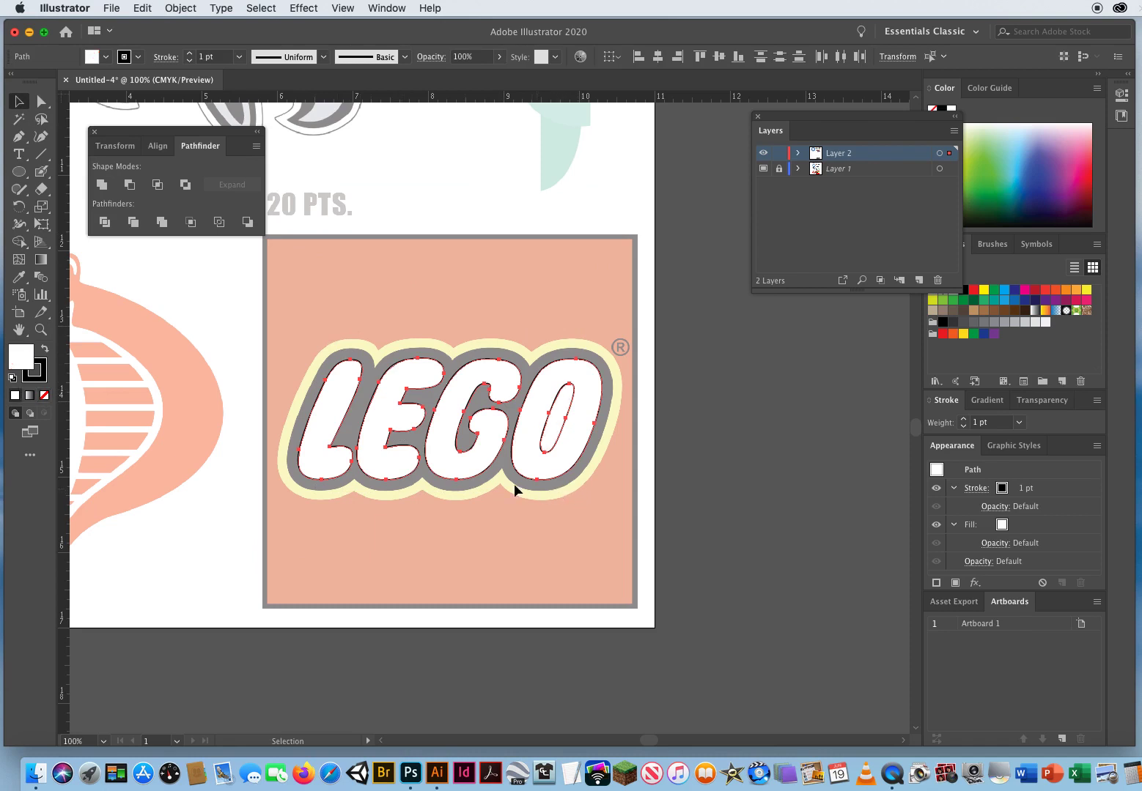
left_click(488, 323)
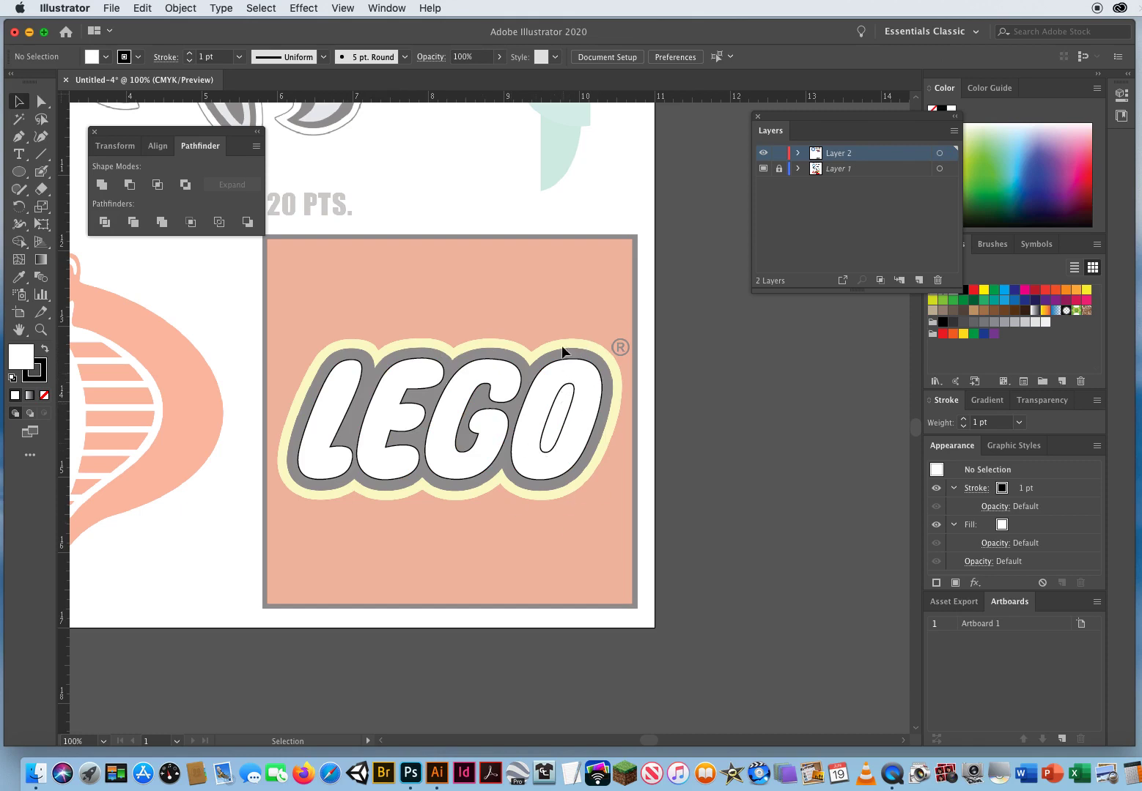
Step: Cut the inner shape out of the letter O with Shape Builder and move the O upward to check the hole
left_click_drag(571, 355, 602, 450)
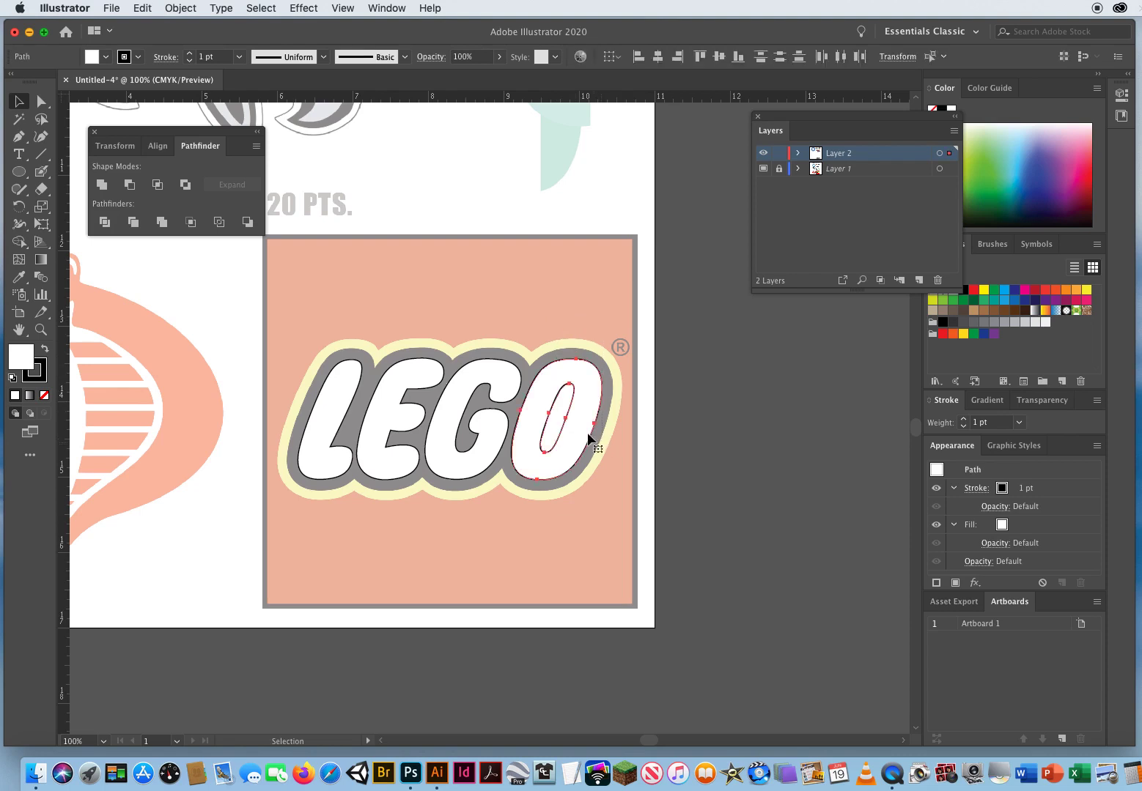
left_click(22, 242)
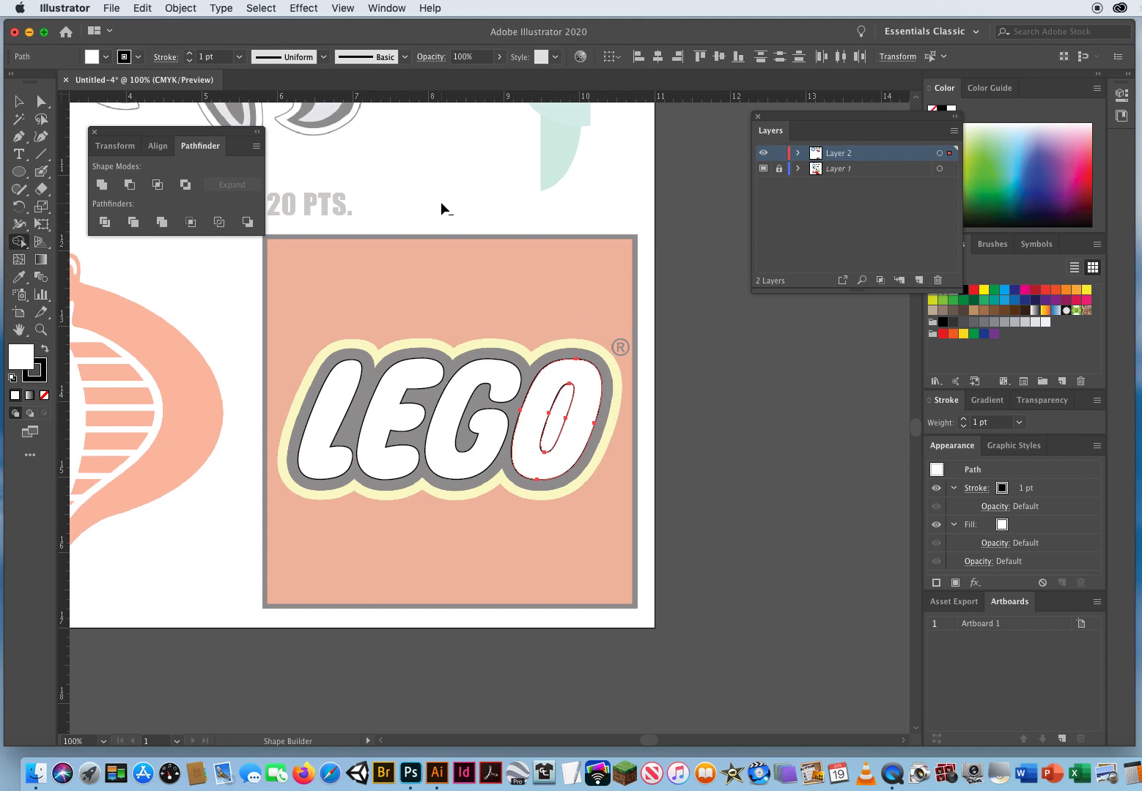
left_click(561, 415, "alt")
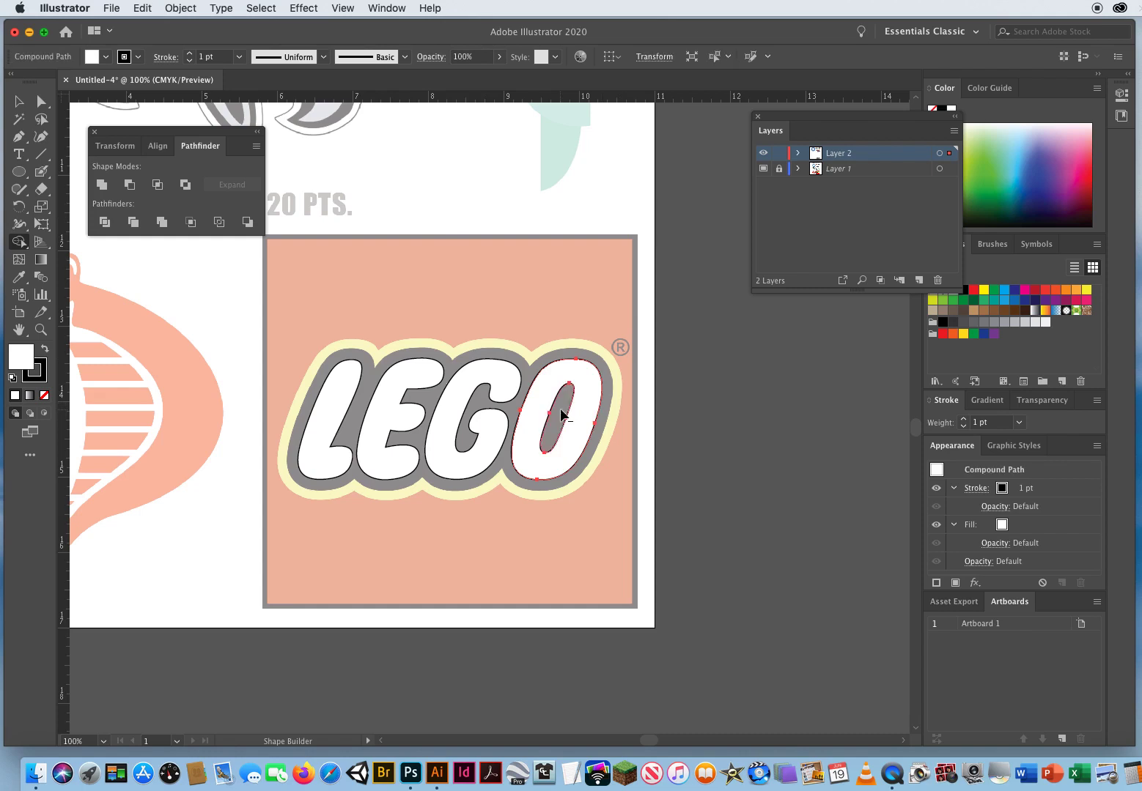
left_click(19, 102)
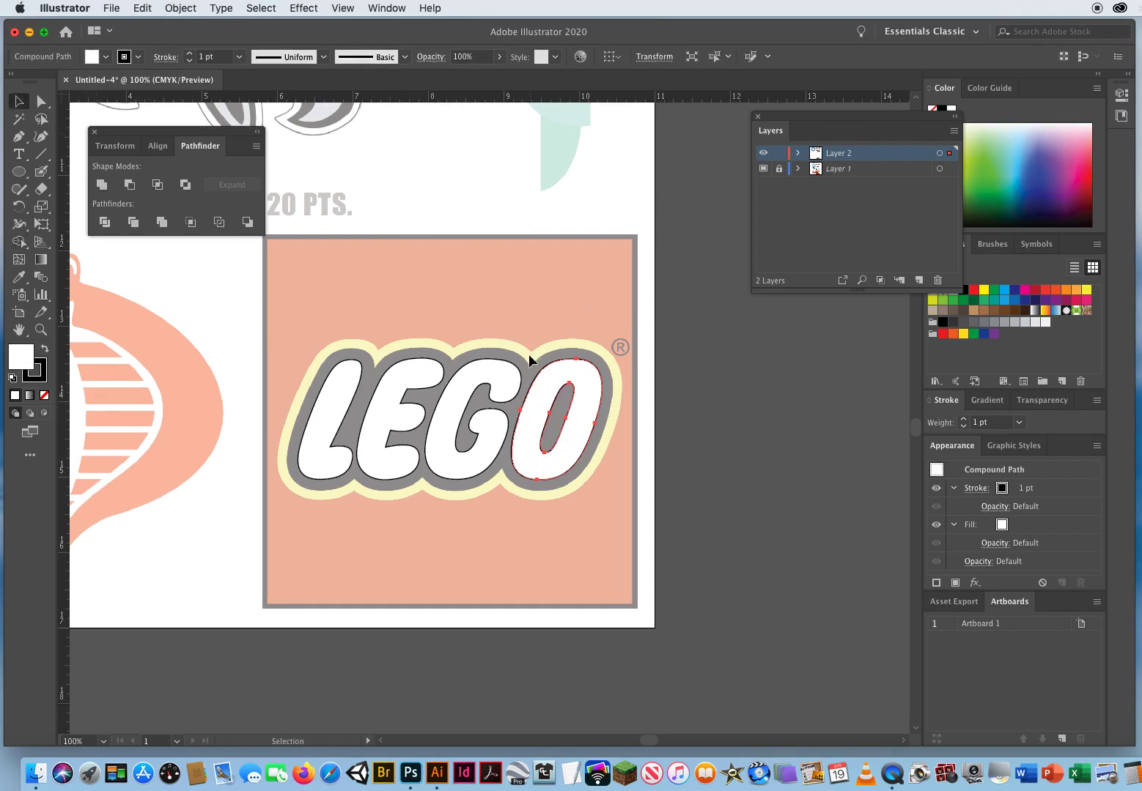
left_click_drag(543, 400, 551, 350)
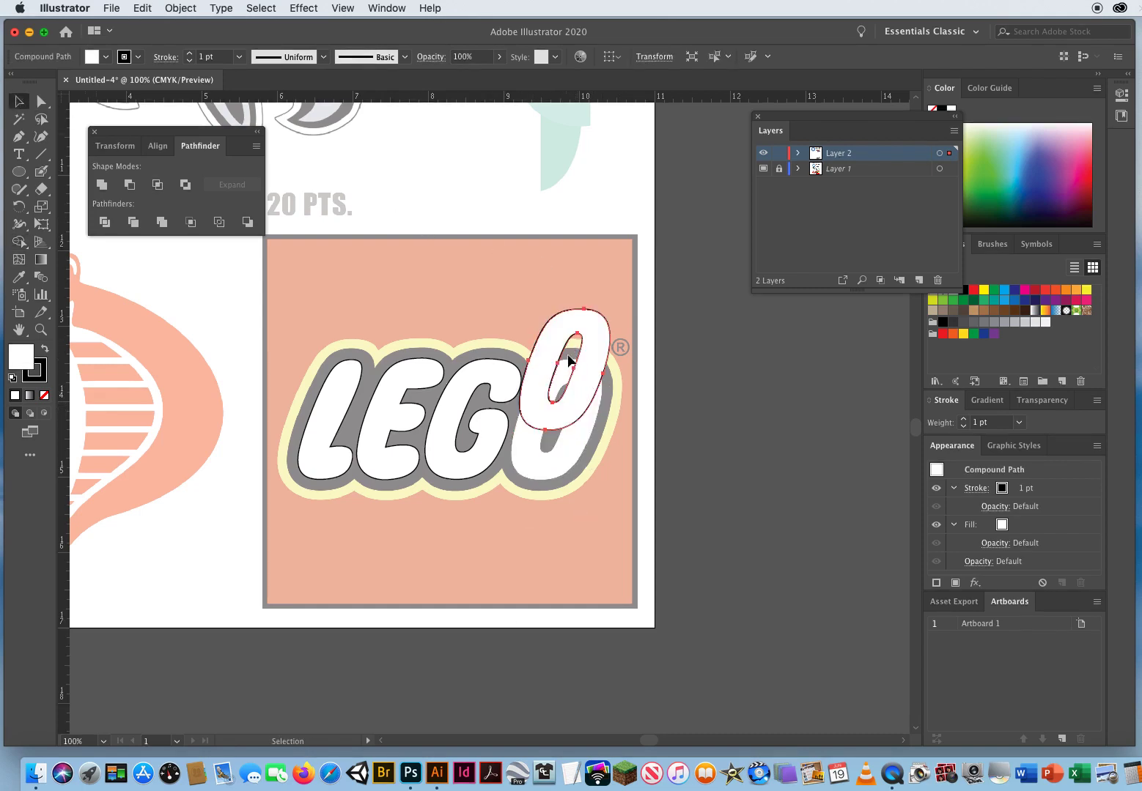
Step: Undo the last move of the letter O
left_click(144, 8)
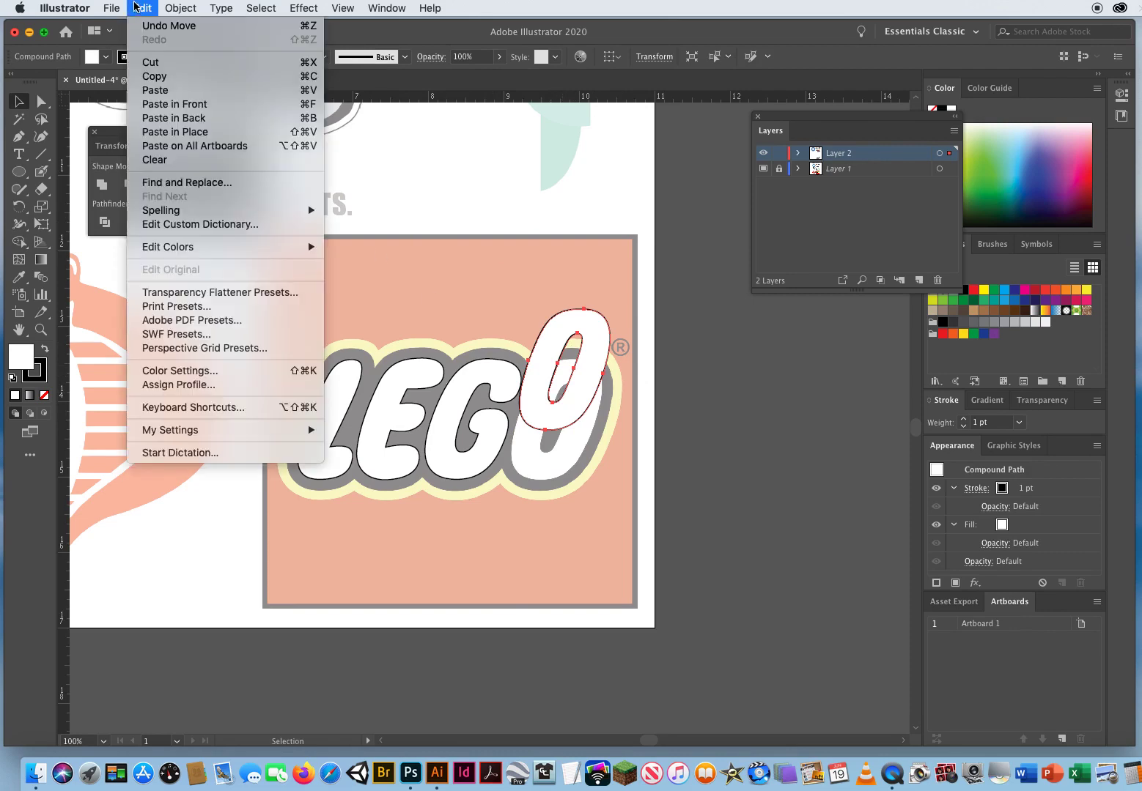
left_click(149, 18)
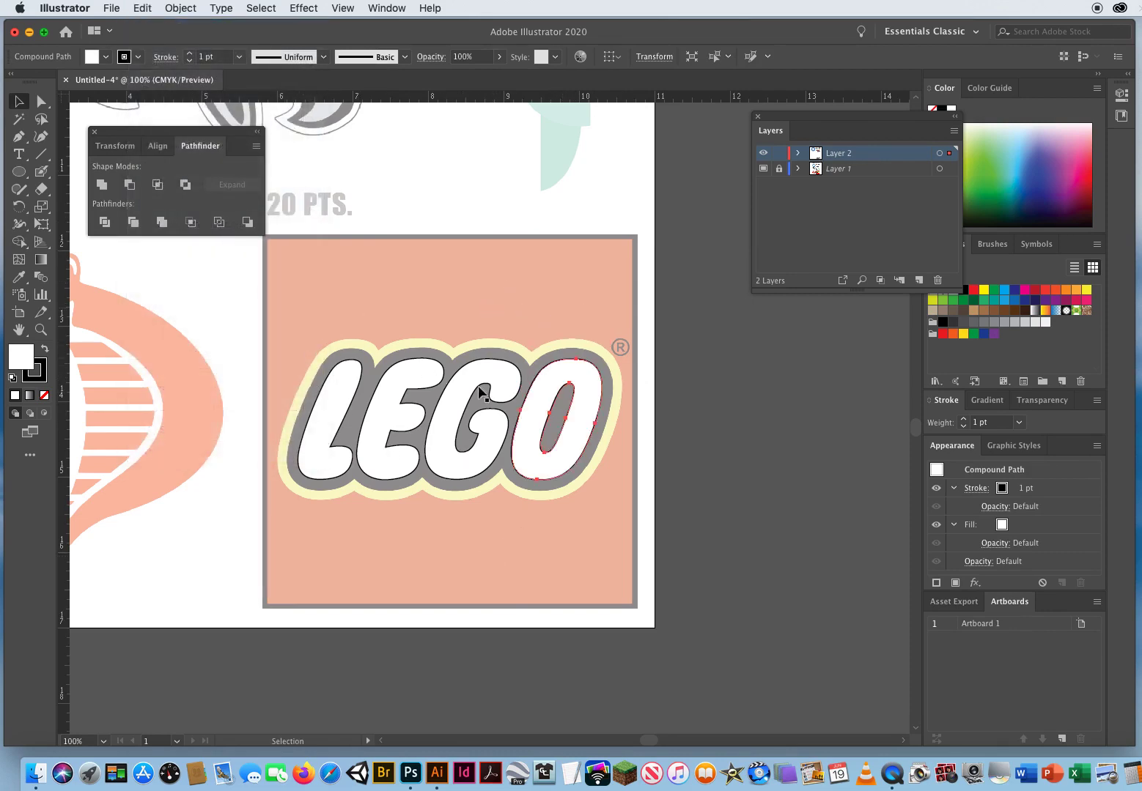
Step: Select all four LEGO letters and raise their stroke weight to 14 pt
left_click_drag(287, 327, 567, 454)
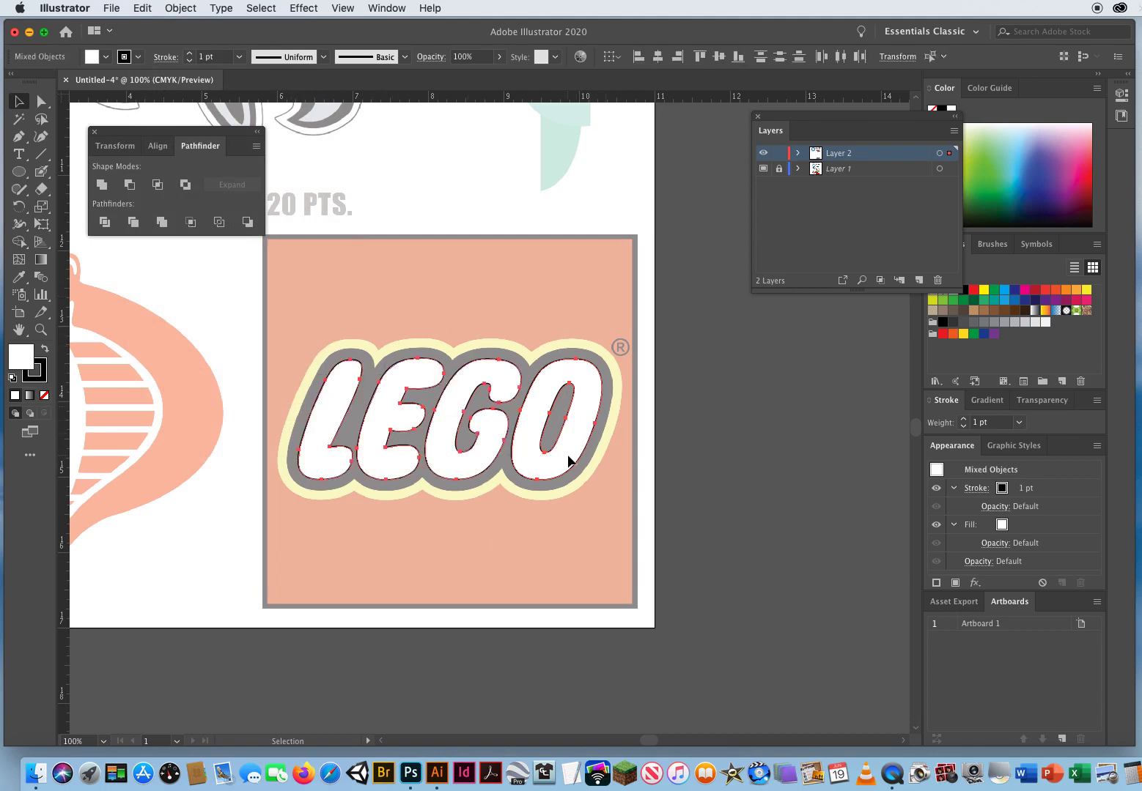
left_click(190, 54)
left_click(191, 54)
left_click(190, 55)
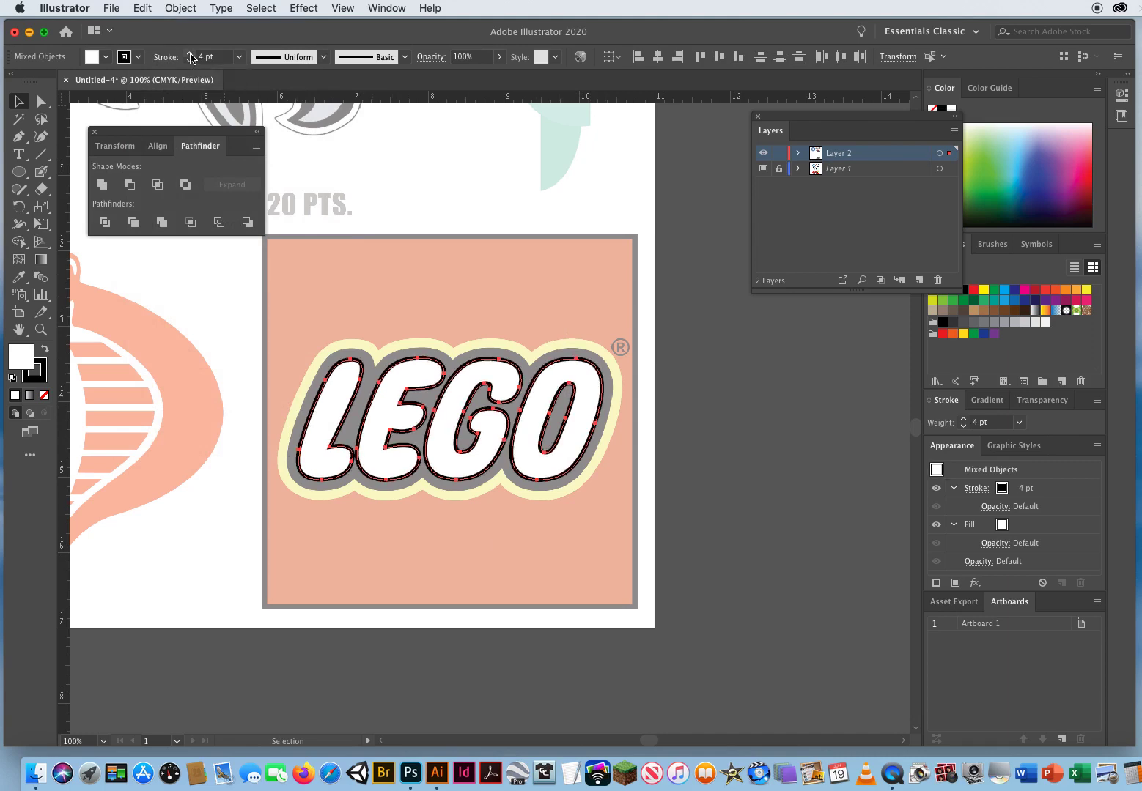
left_click(190, 54)
left_click(191, 54)
left_click(190, 54)
left_click(190, 54)
left_click(190, 54)
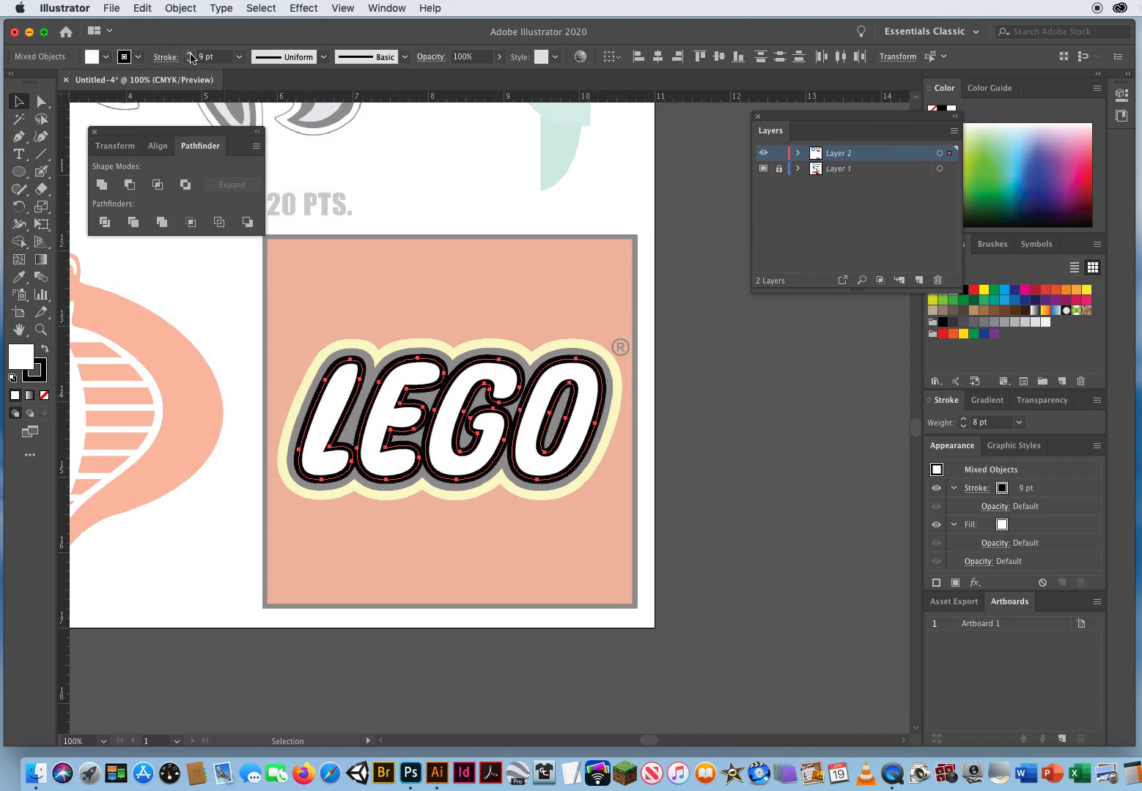
left_click(190, 54)
left_click(191, 54)
left_click(190, 54)
left_click(191, 54)
left_click(190, 54)
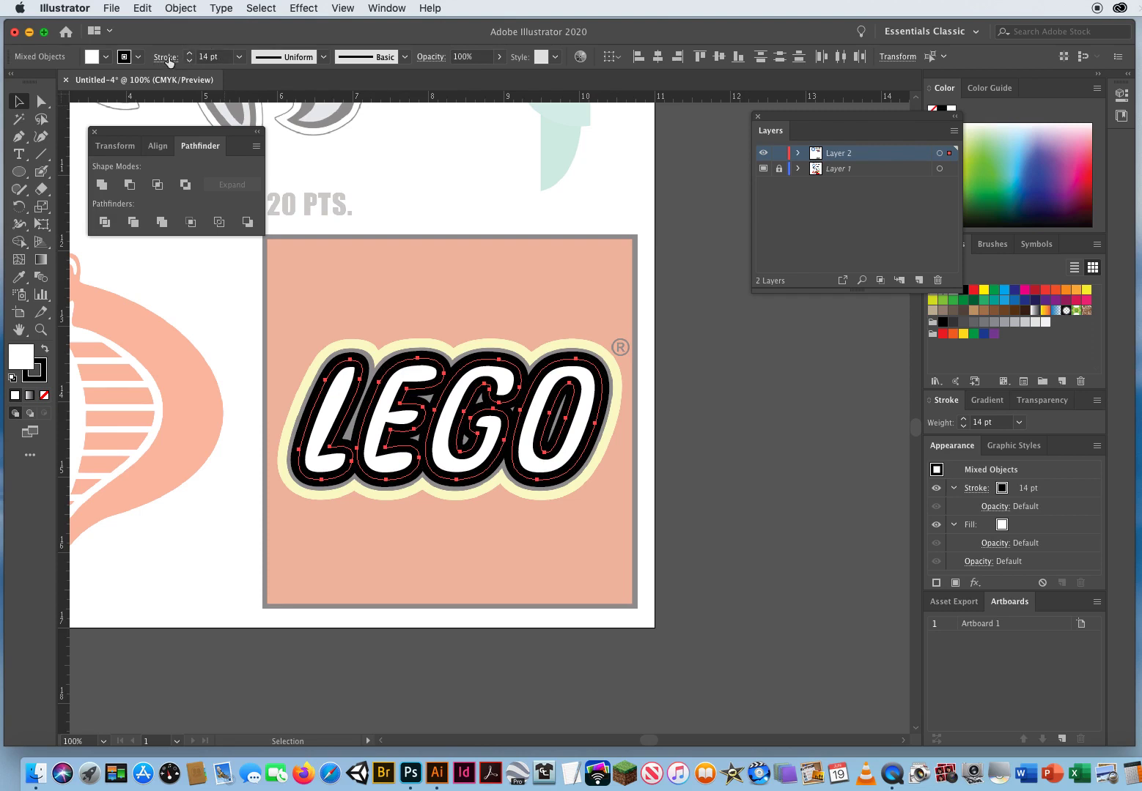
Step: Align the letters' stroke to the outside of the paths and reduce its weight to 10 pt
left_click(168, 58)
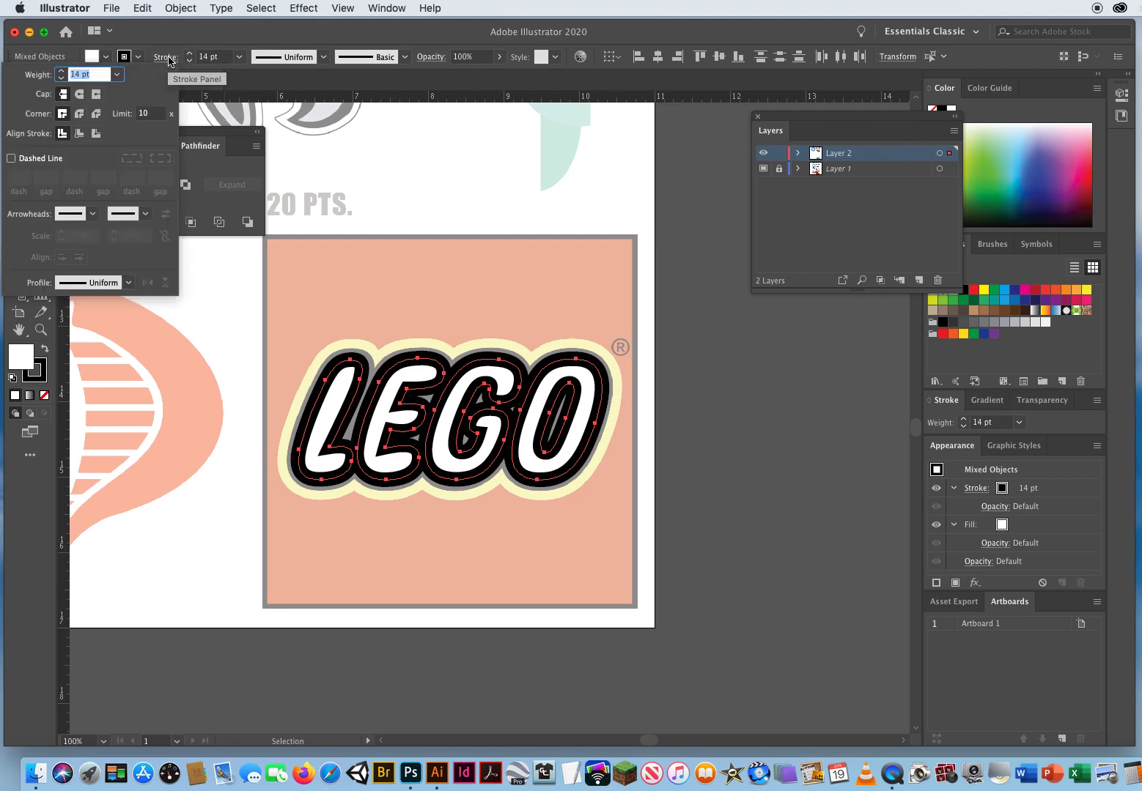
left_click(96, 134)
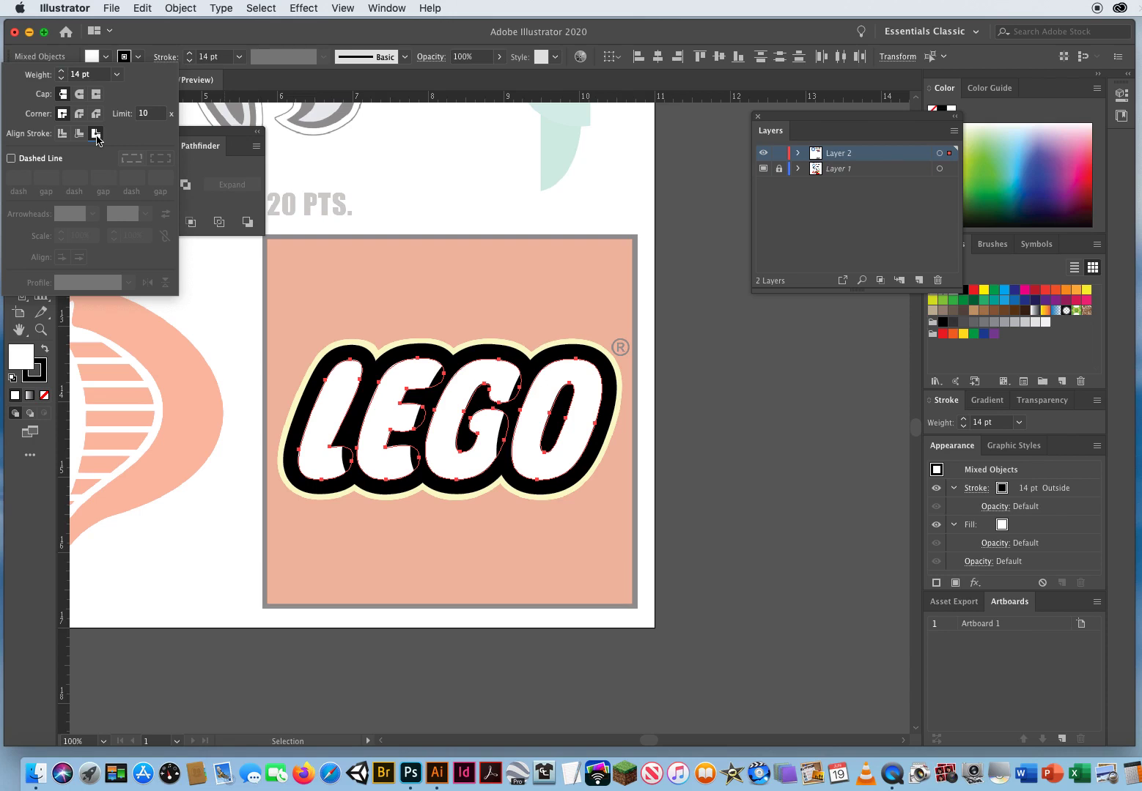
left_click(233, 31)
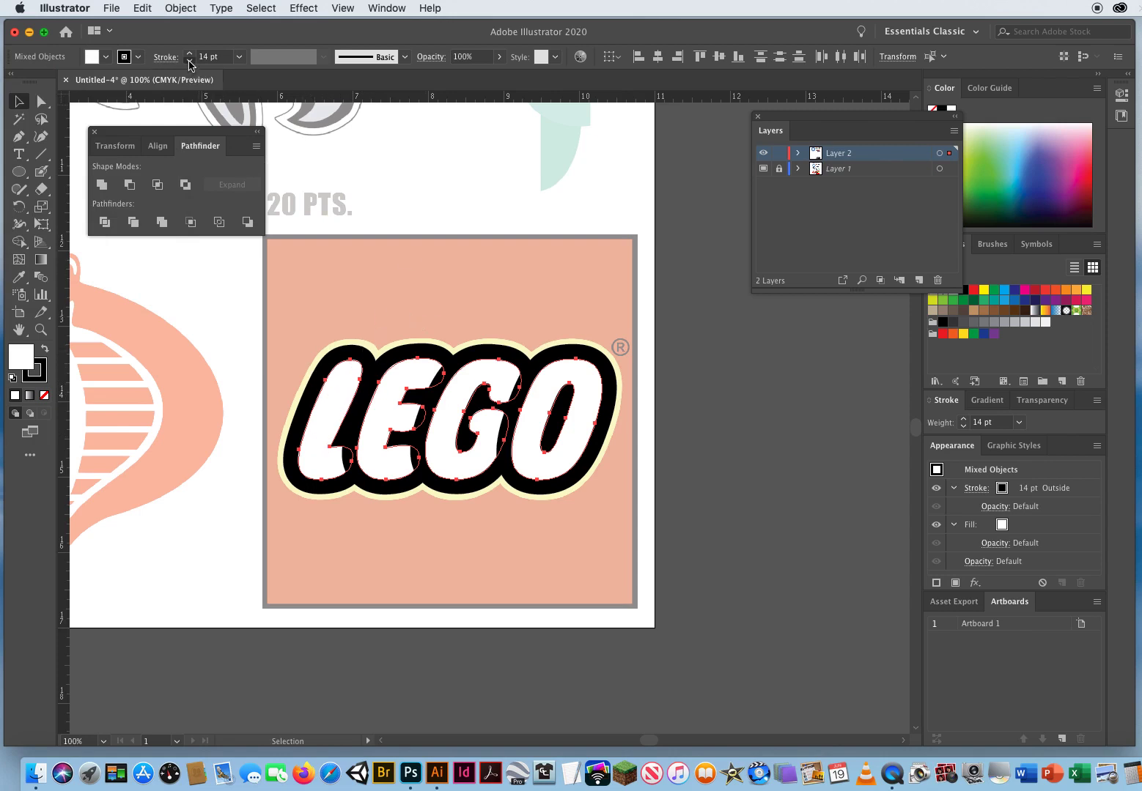
left_click(189, 62)
left_click(189, 62)
left_click(189, 61)
left_click(189, 61)
left_click(189, 61)
left_click(189, 62)
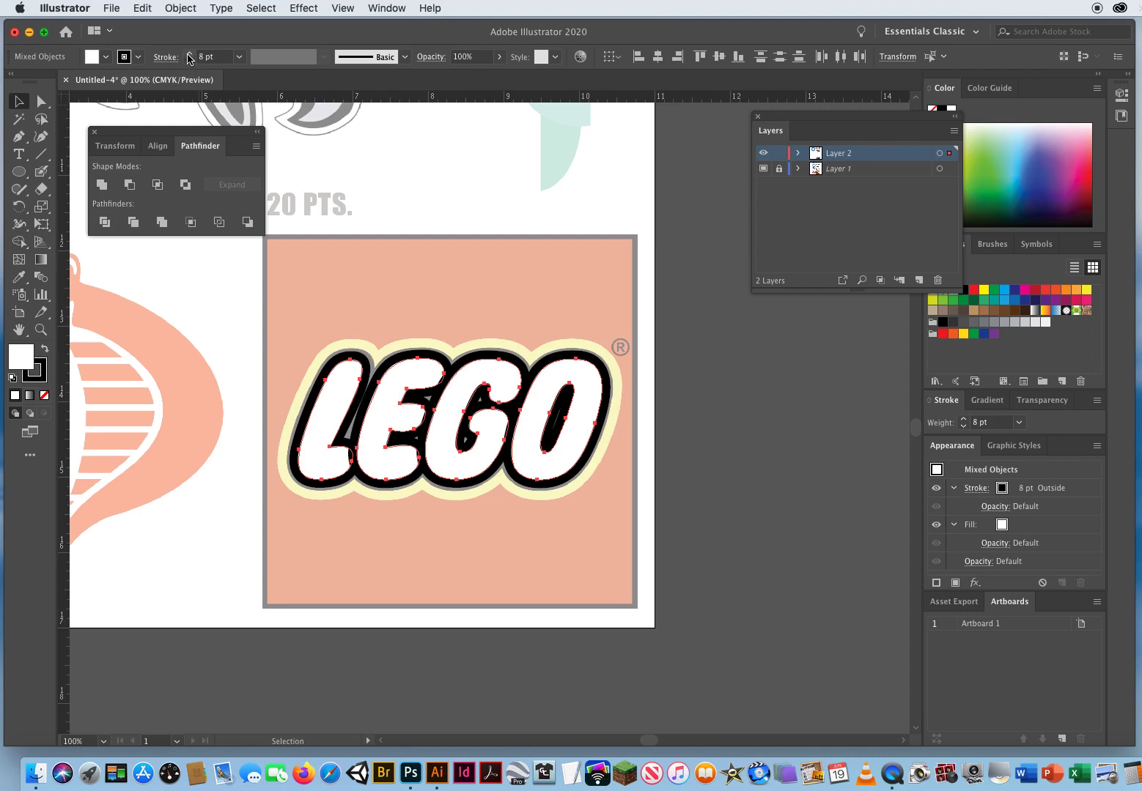
left_click(190, 54)
left_click(189, 54)
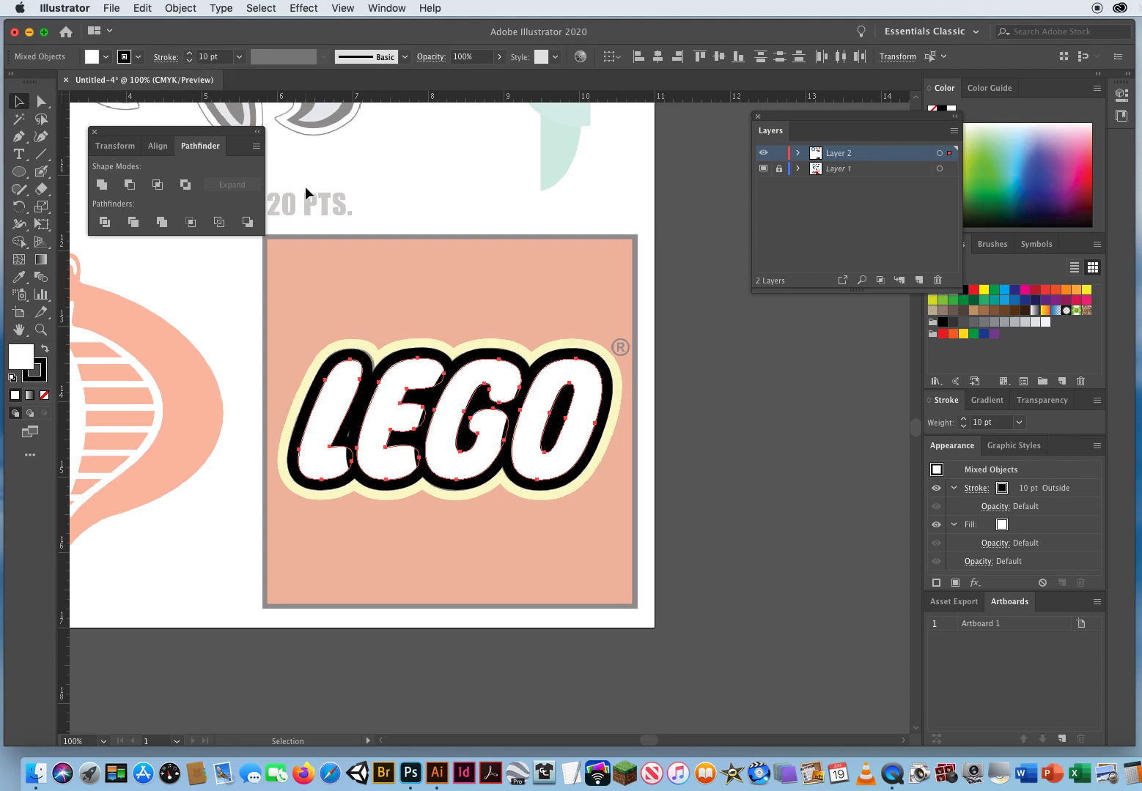
Step: Deselect the letters and compare them with the template by hiding and showing Layer 2 again
left_click(348, 546)
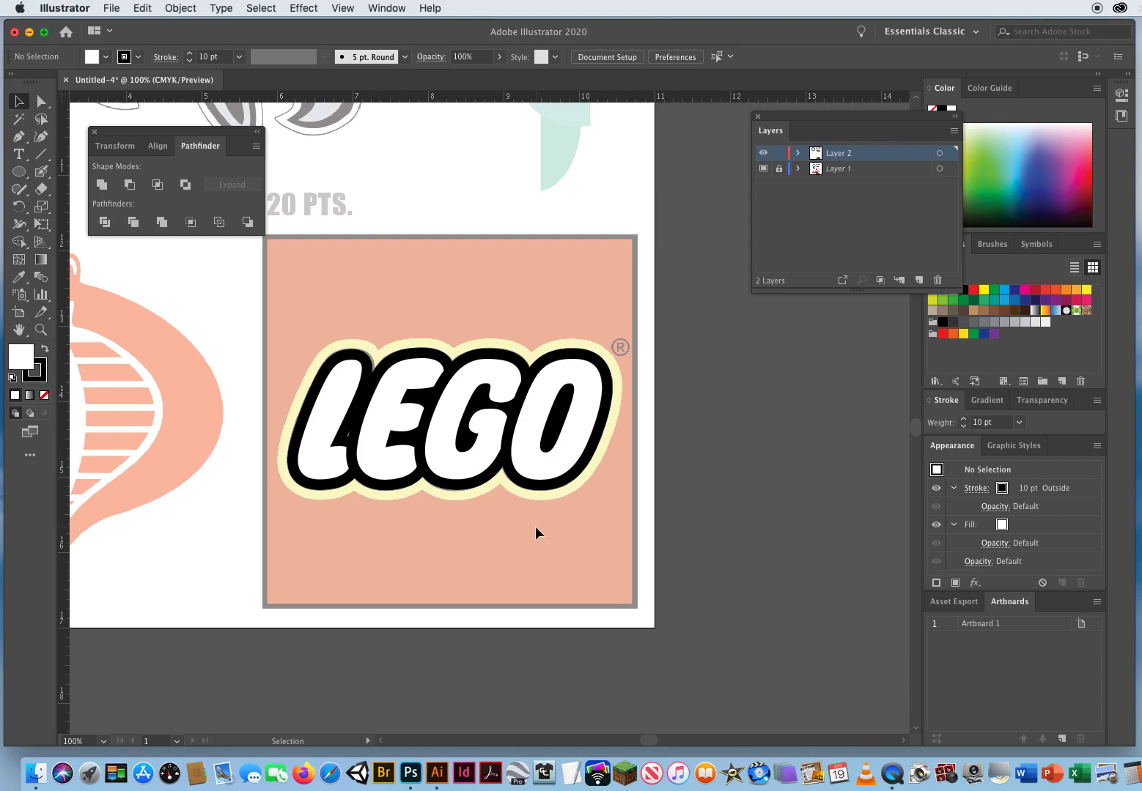
left_click(762, 153)
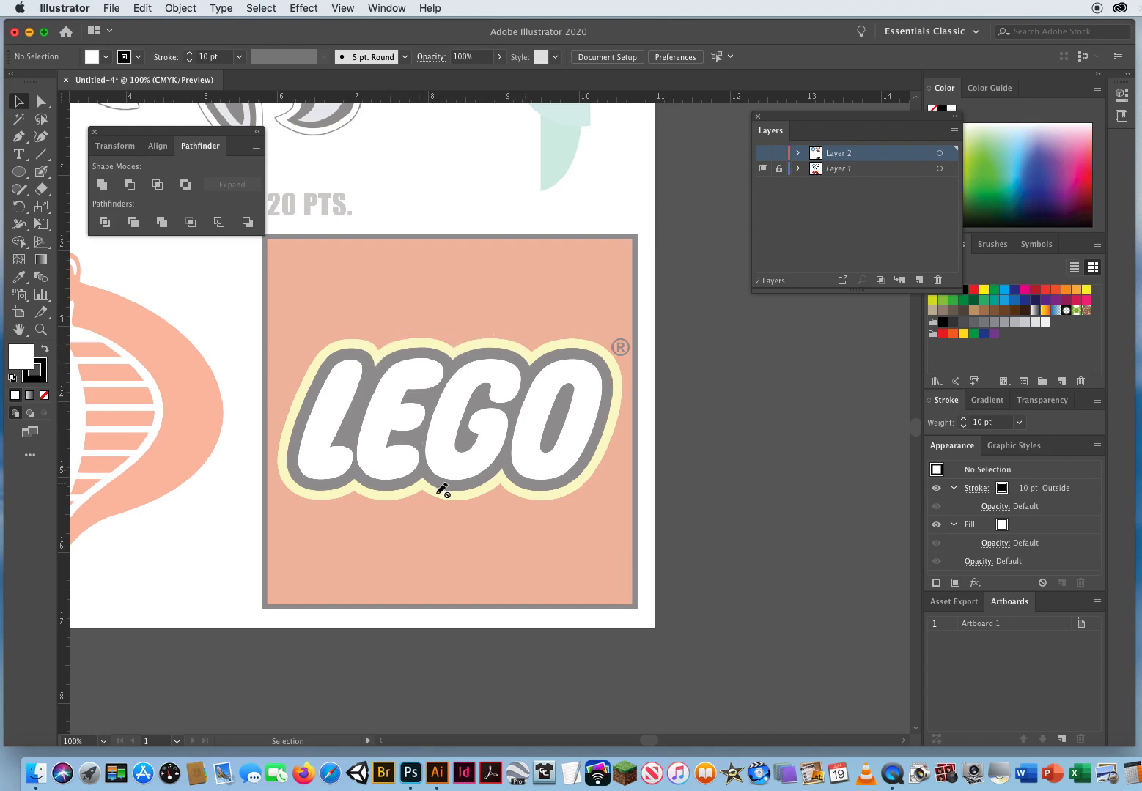
left_click(762, 153)
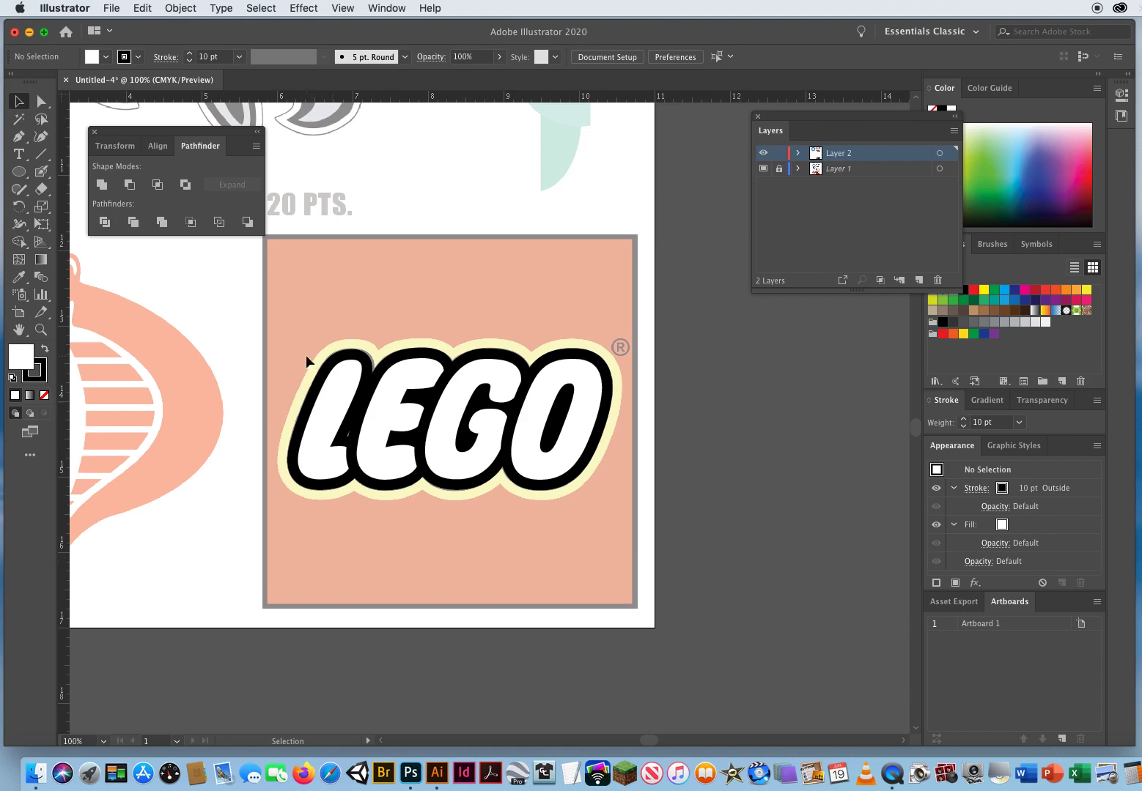
Step: Try moving the letters O, G and E away from the L to see their overlaps, and undo the moves
left_click_drag(292, 327, 578, 498)
left_click(542, 451)
left_click_drag(536, 458, 490, 248)
left_click_drag(398, 417, 362, 333)
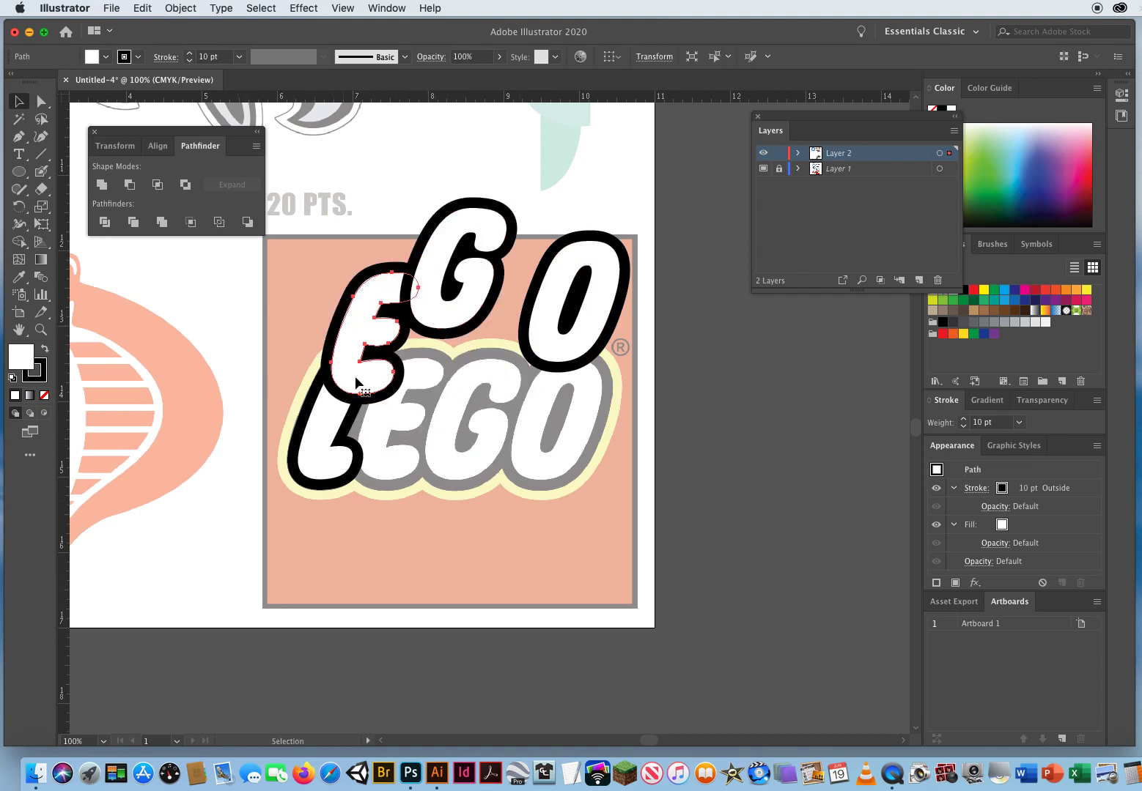
key("a")
key("cmd+z")
key("cmd+z")
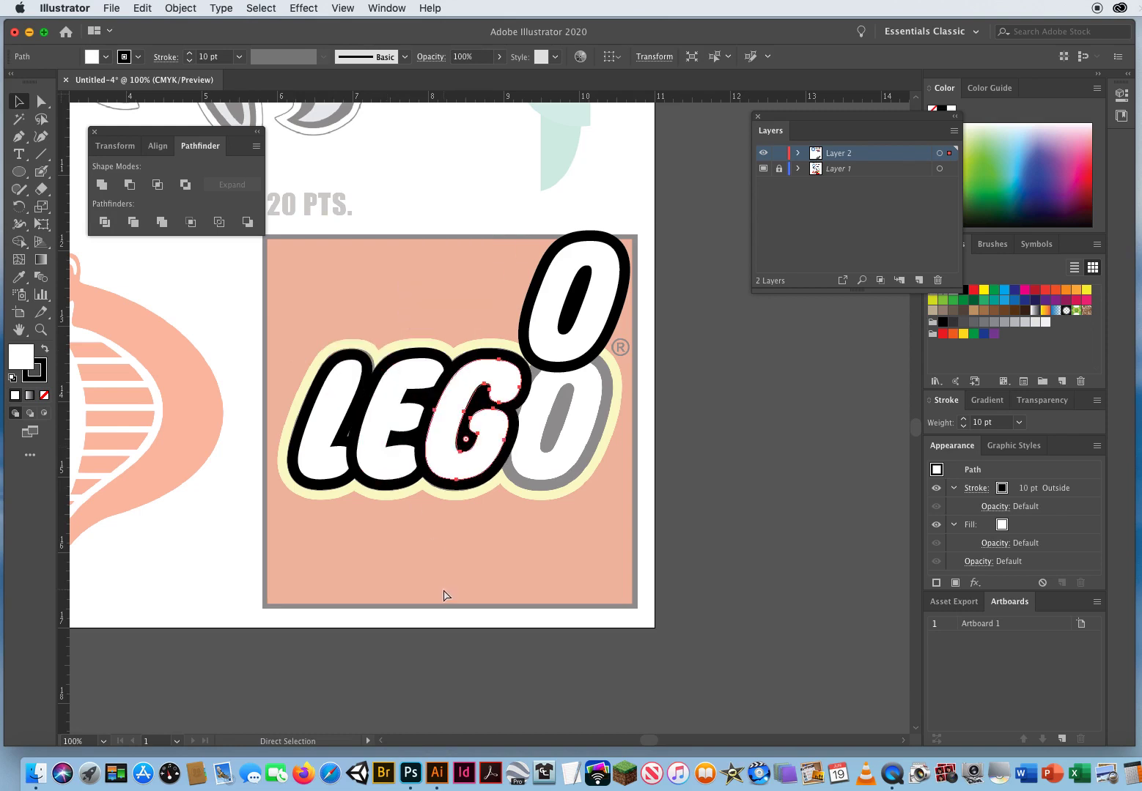
key("super+z")
left_click(341, 284)
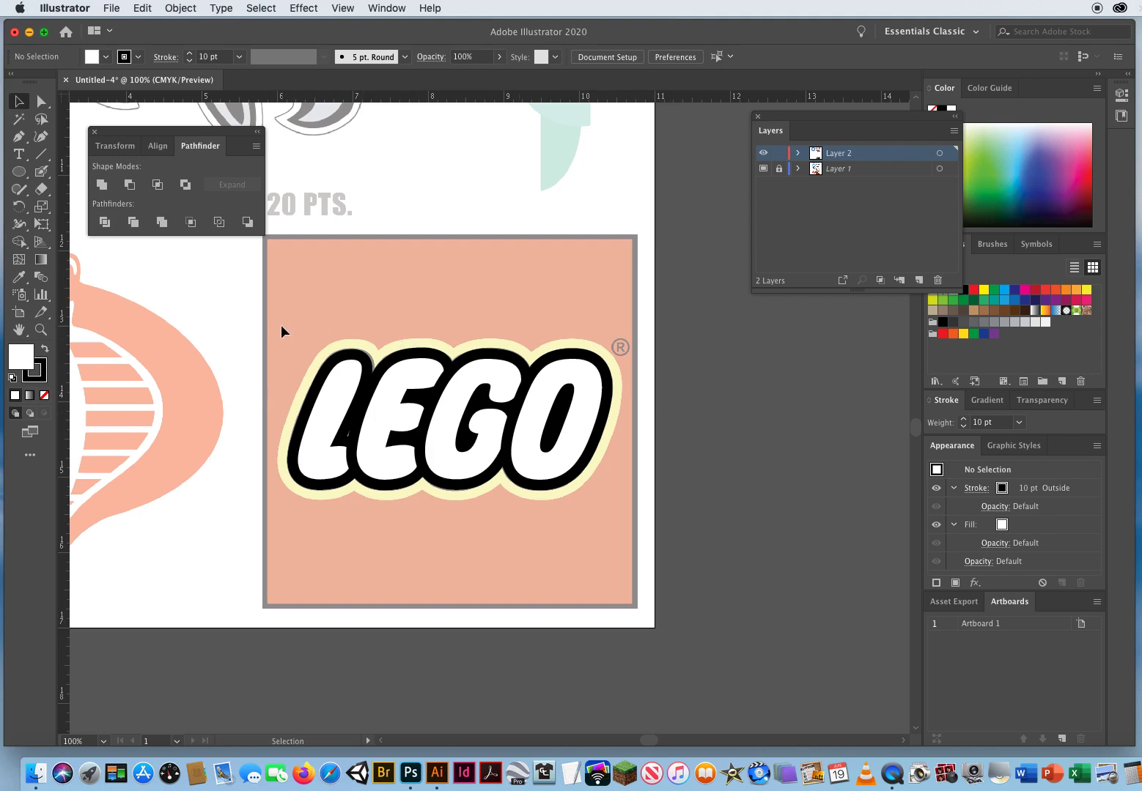
Step: Reset all four letters to the default white fill and 1 pt black stroke and combine them into one compound path
left_click_drag(279, 329, 582, 507)
key("d")
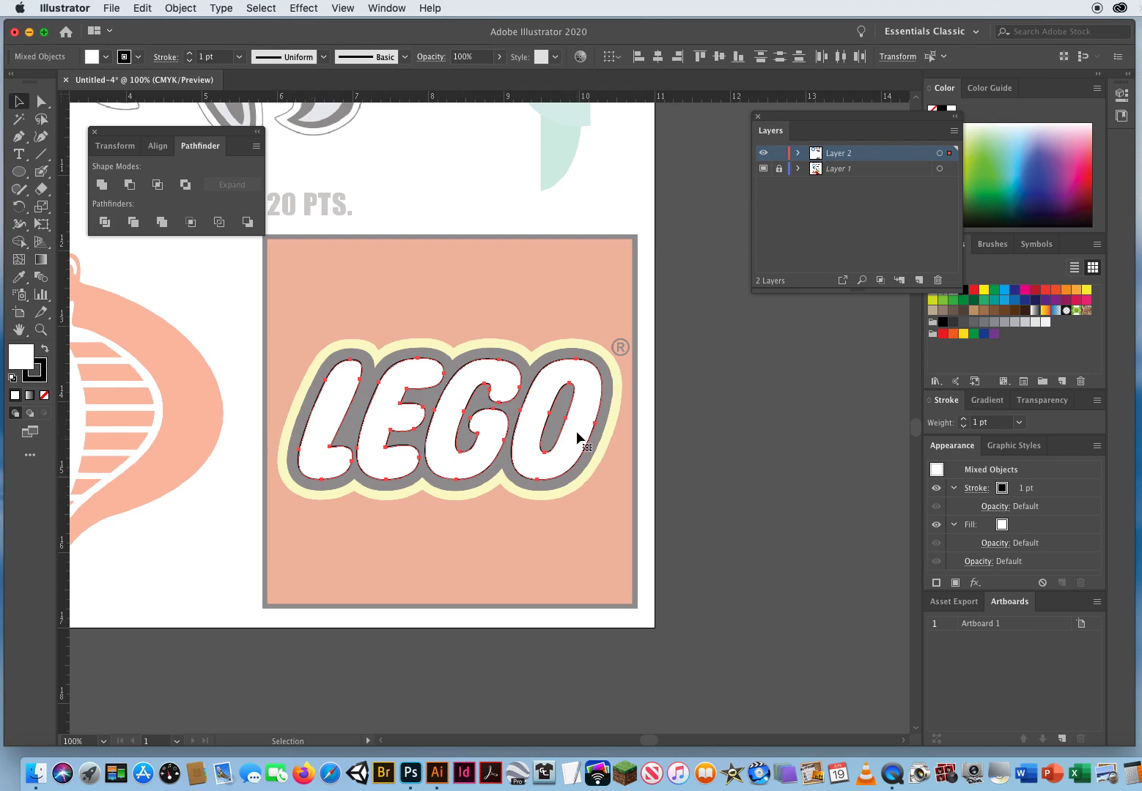
left_click(181, 8)
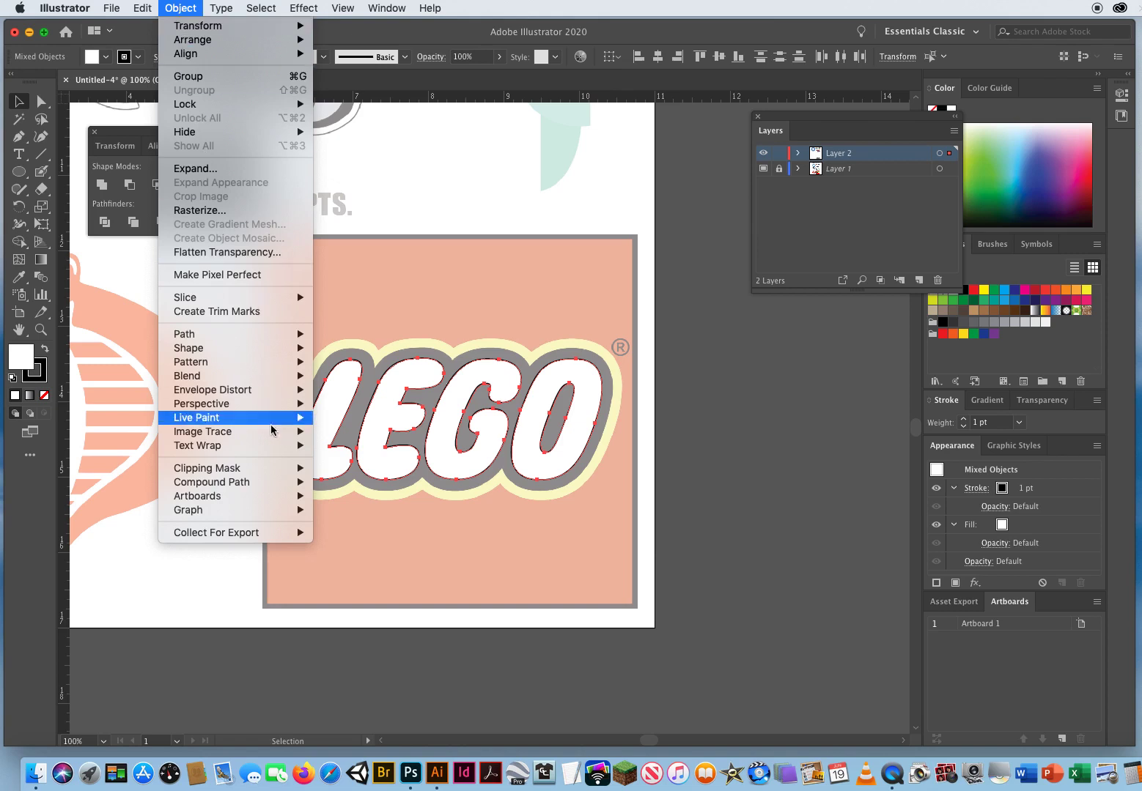
mouse_move(226, 483)
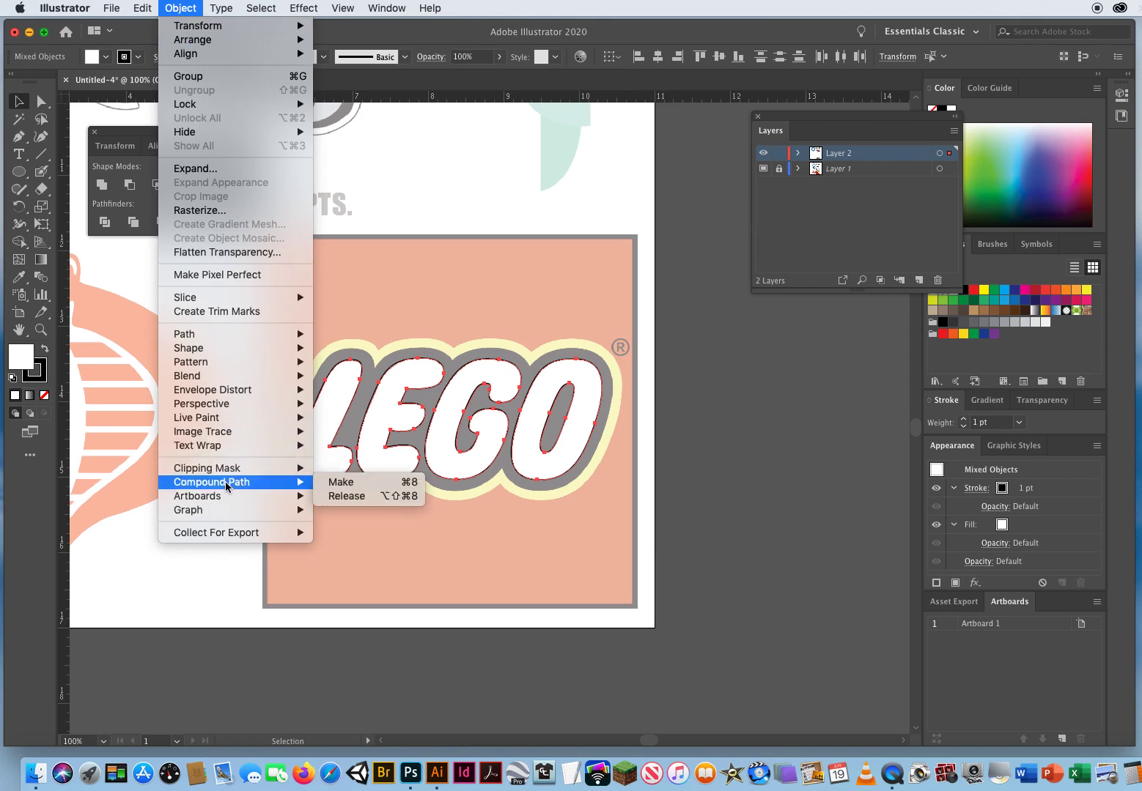
left_click(350, 485)
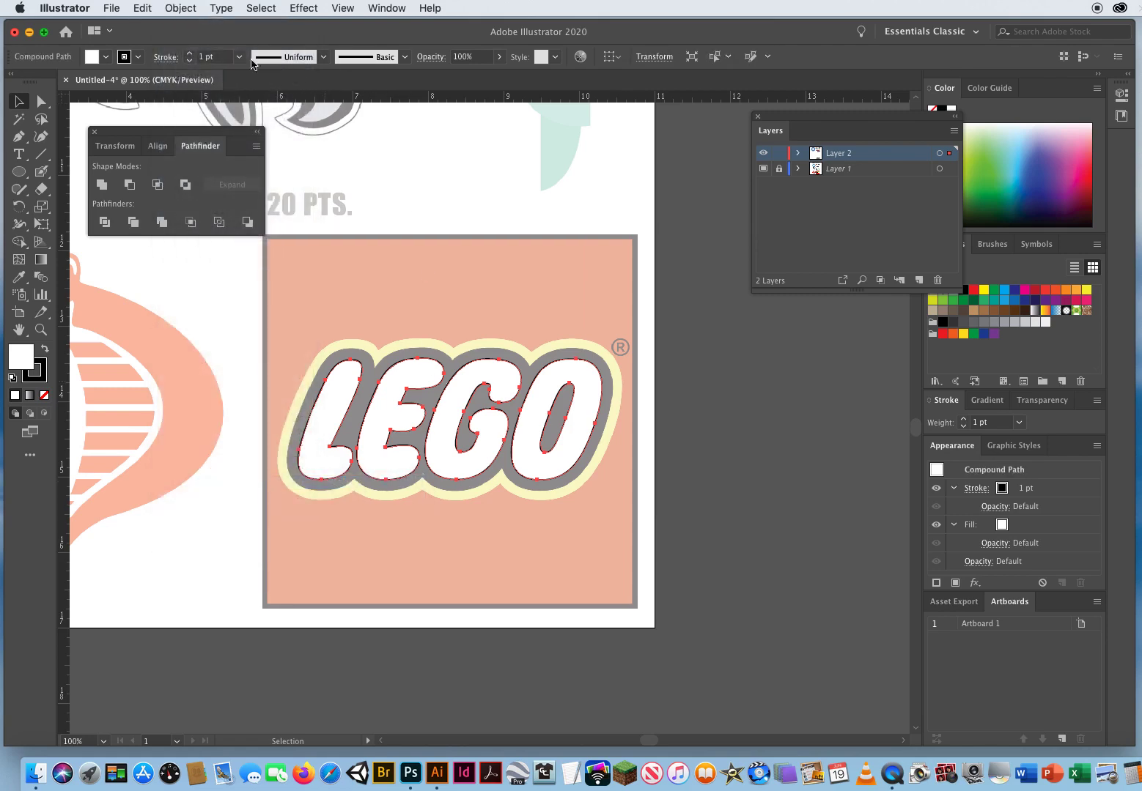
Step: Align the compound path's stroke to the outside and set its weight to 10 pt
left_click(165, 57)
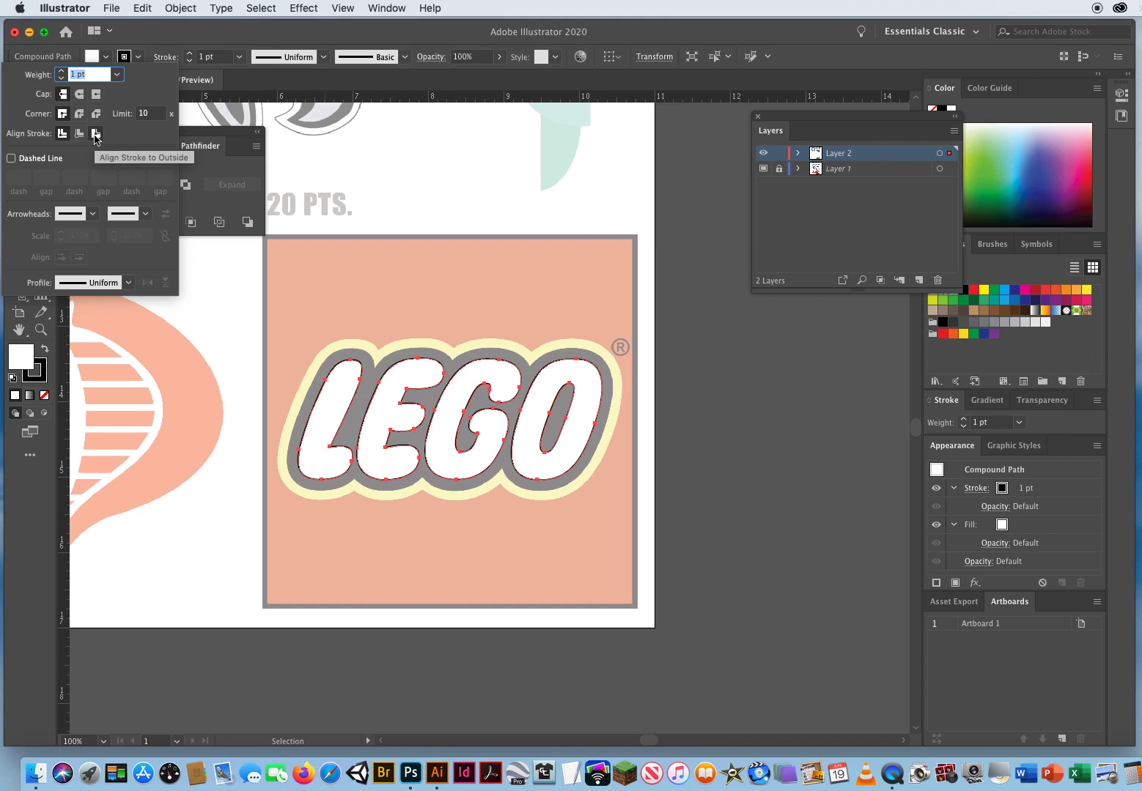
left_click(95, 133)
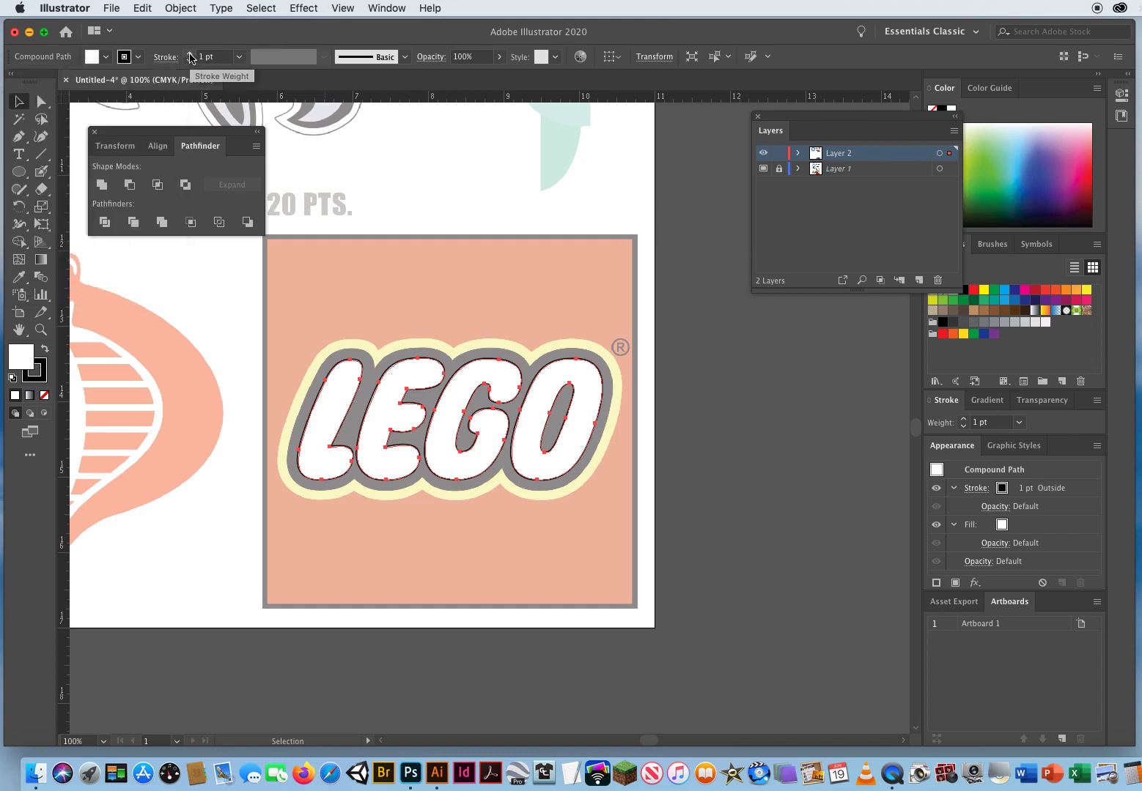
left_click(189, 54)
left_click(189, 54)
left_click(189, 54)
left_click(189, 54)
left_click(189, 55)
left_click(189, 54)
left_click(189, 54)
left_click(189, 54)
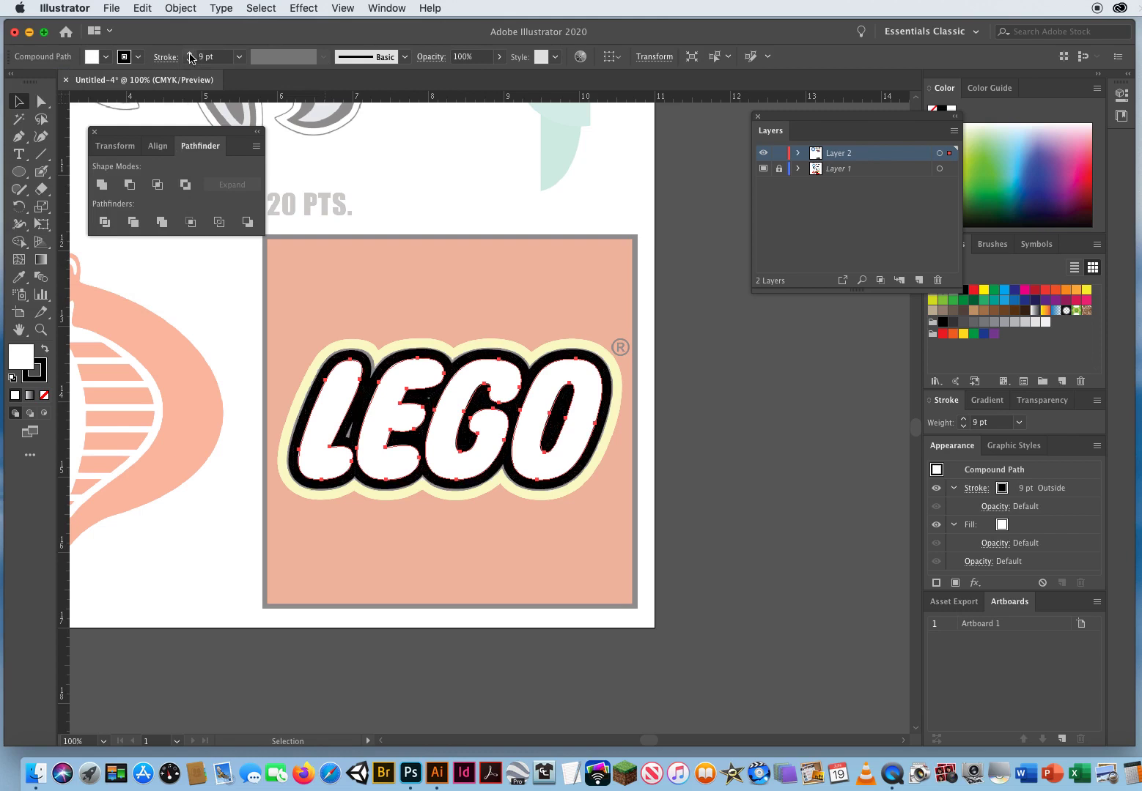
left_click(189, 54)
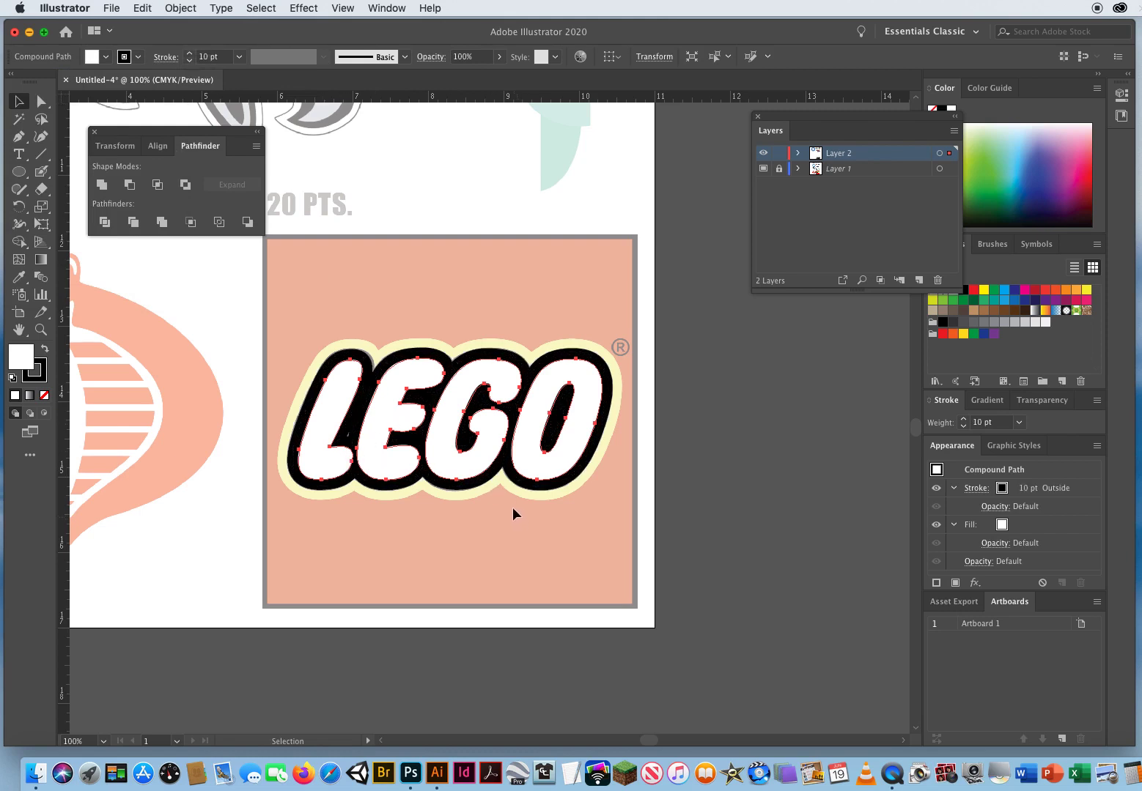
Step: Float the Appearance panel beside the artboard, enlarge it, and collapse its fill and stroke entries
left_click(387, 8)
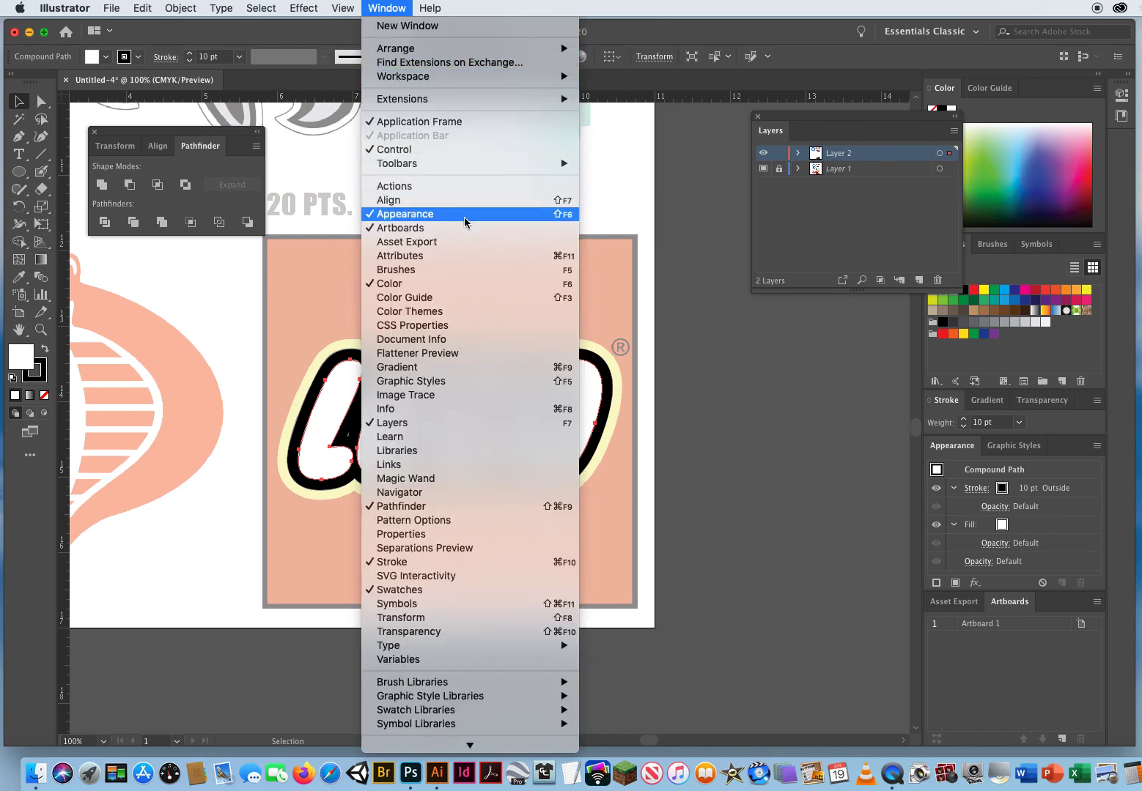
left_click(367, 214)
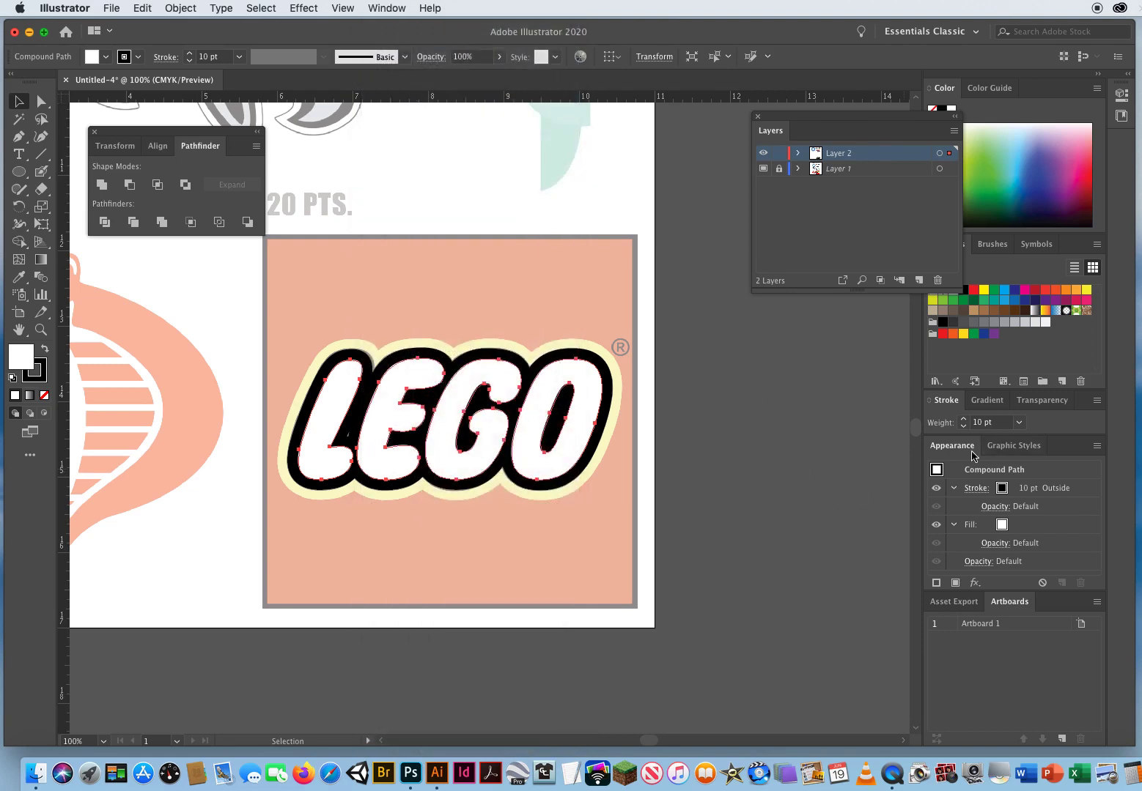
left_click_drag(959, 448, 706, 316)
left_click_drag(758, 433, 760, 586)
left_click(797, 398)
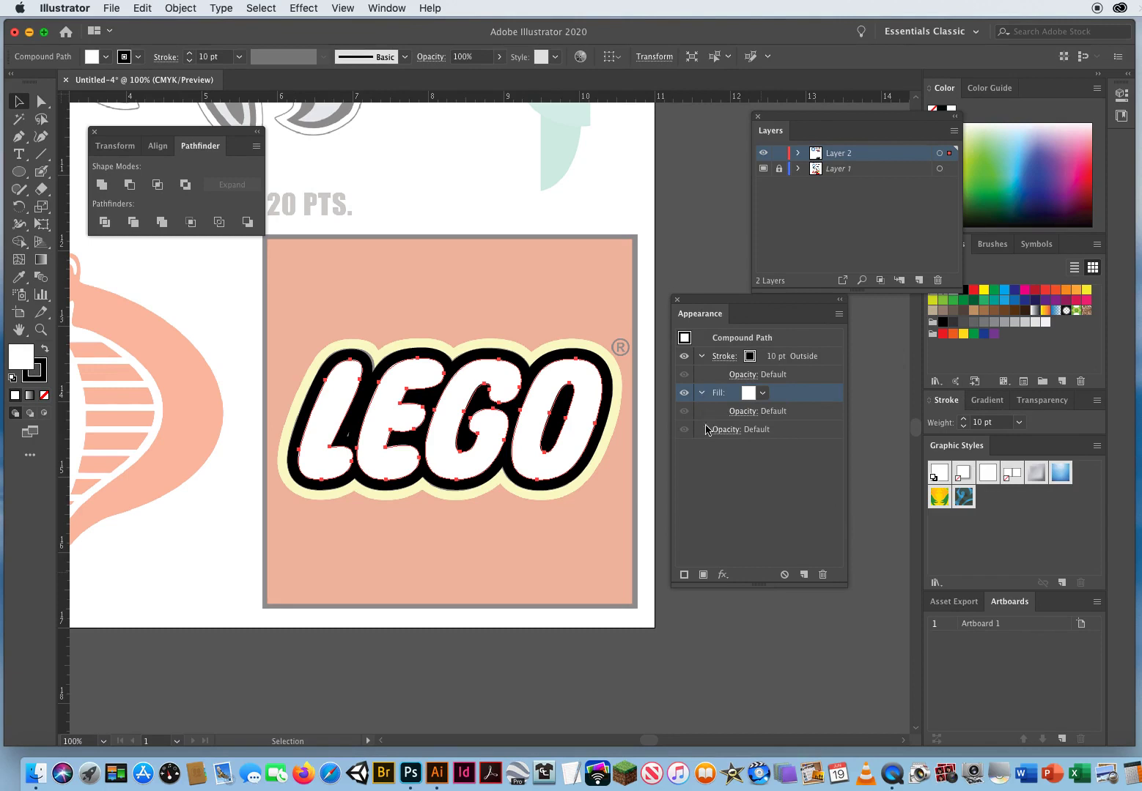
left_click(702, 395)
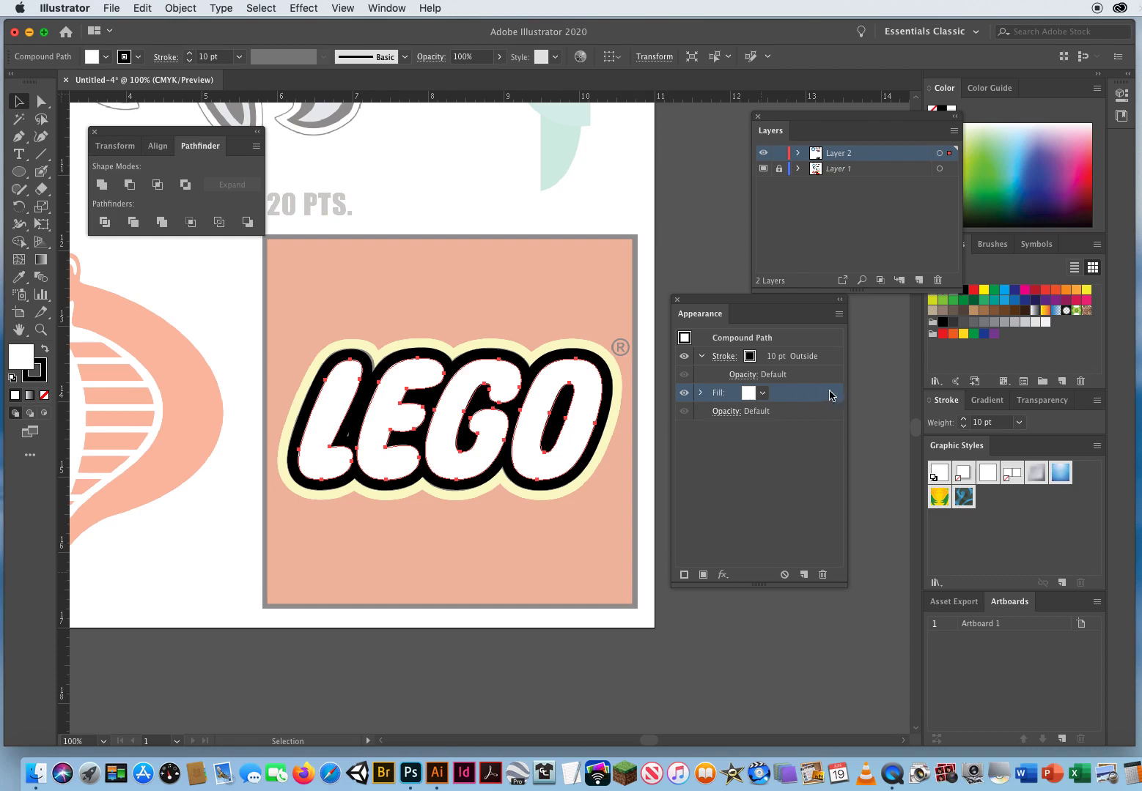
left_click(829, 358)
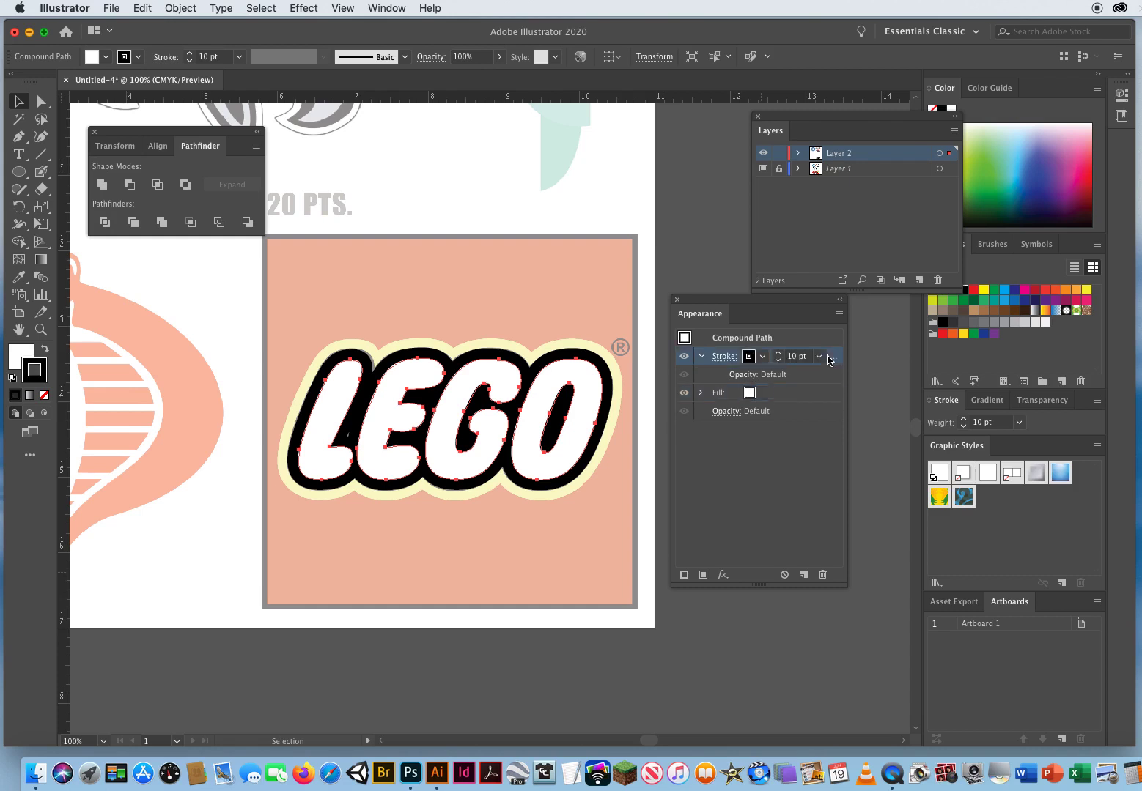
left_click(702, 357)
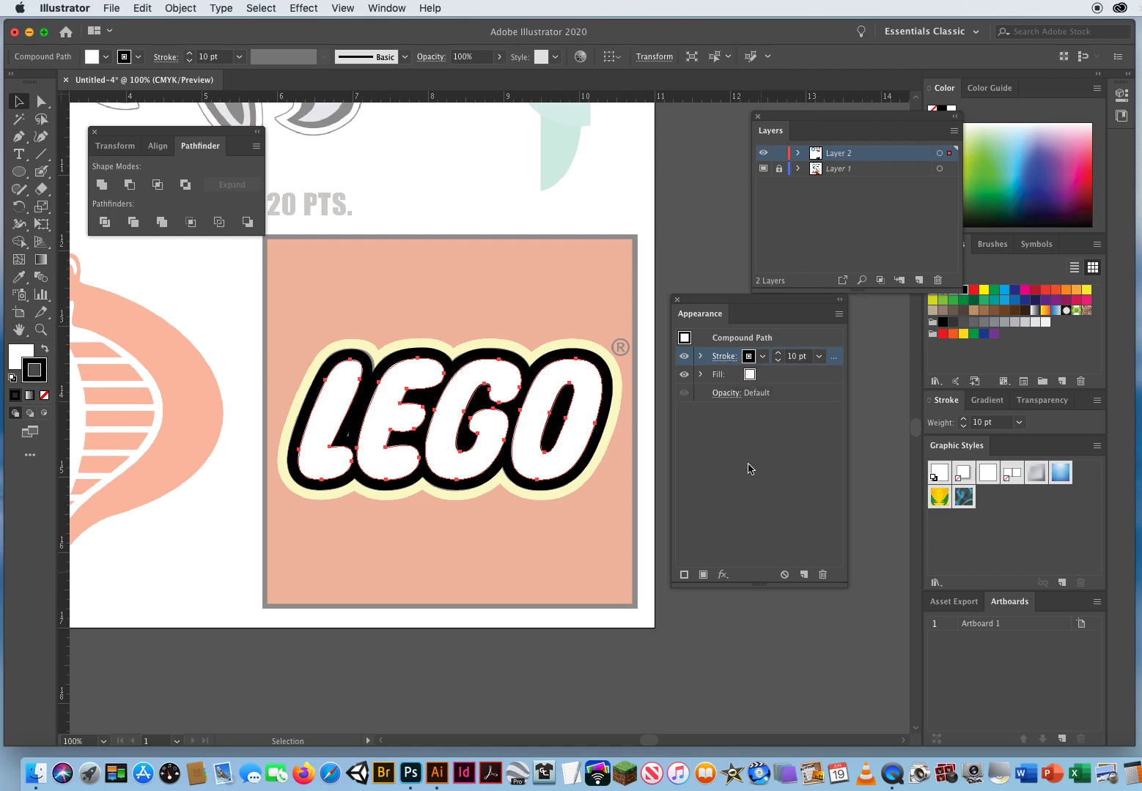
left_click_drag(844, 584, 879, 579)
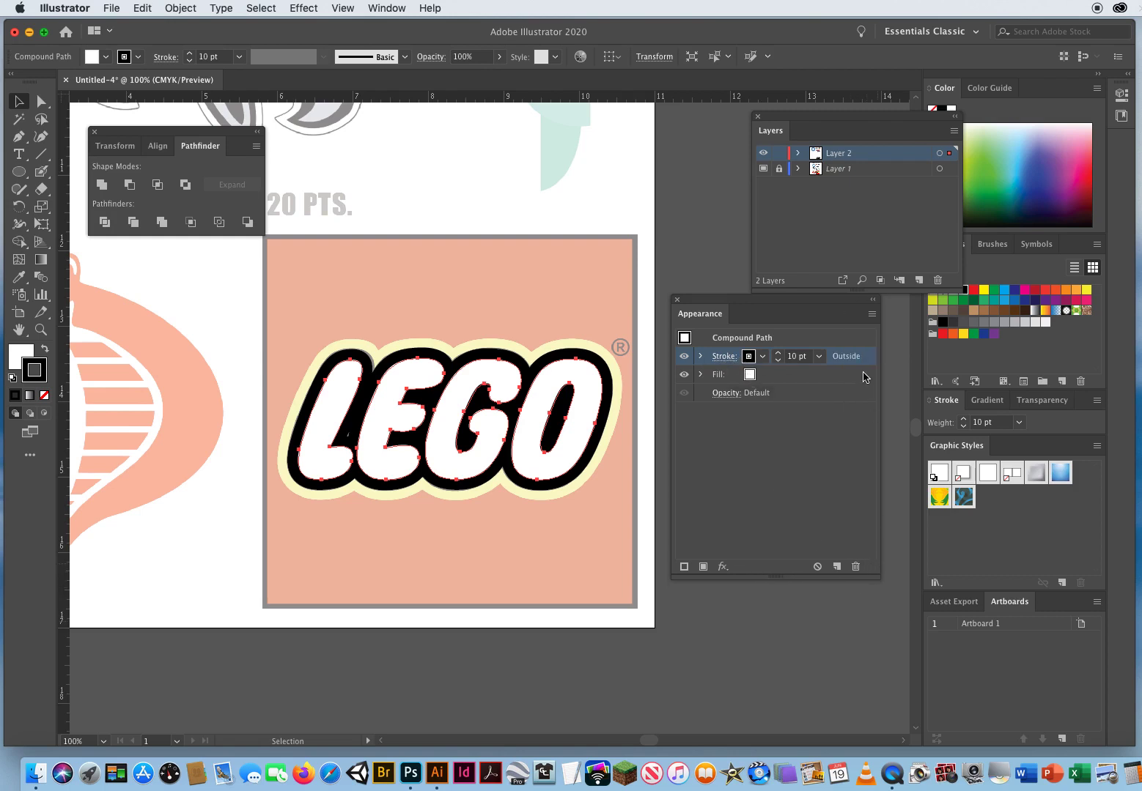
Step: Move the compound path's stroke beneath its fill and set the stroke weight to 11 pt
left_click_drag(866, 359, 860, 385)
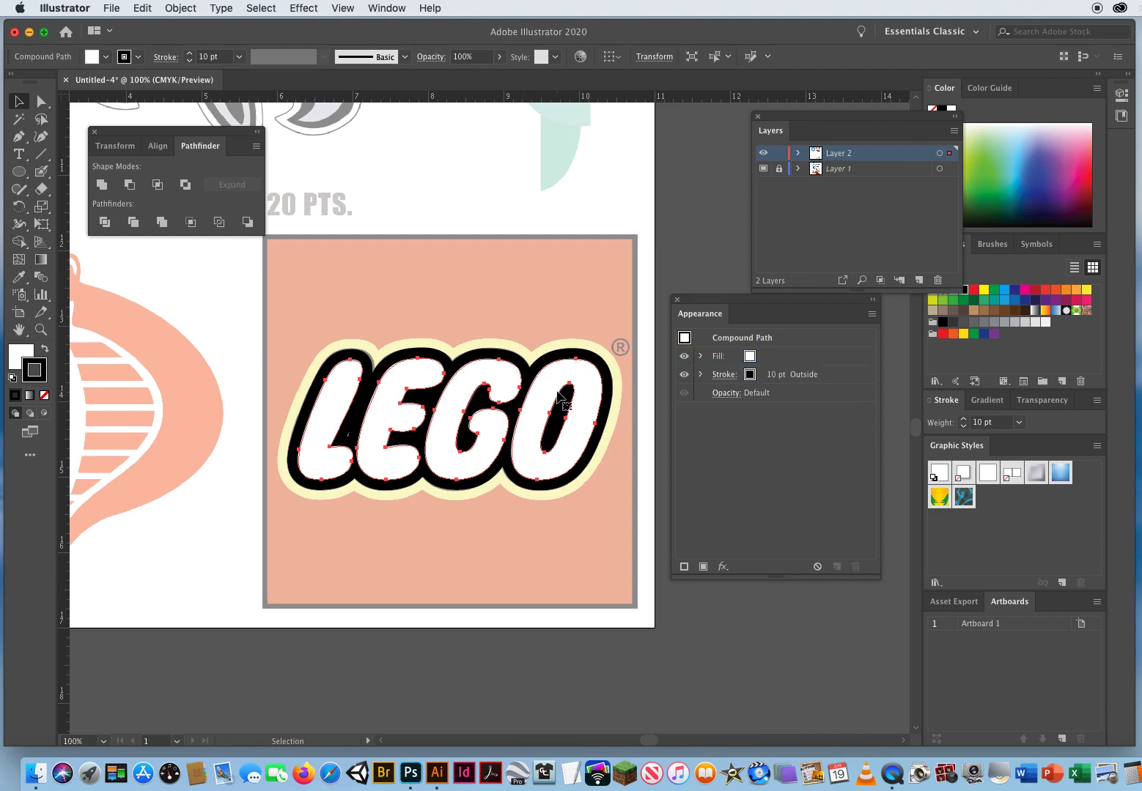
left_click(839, 380)
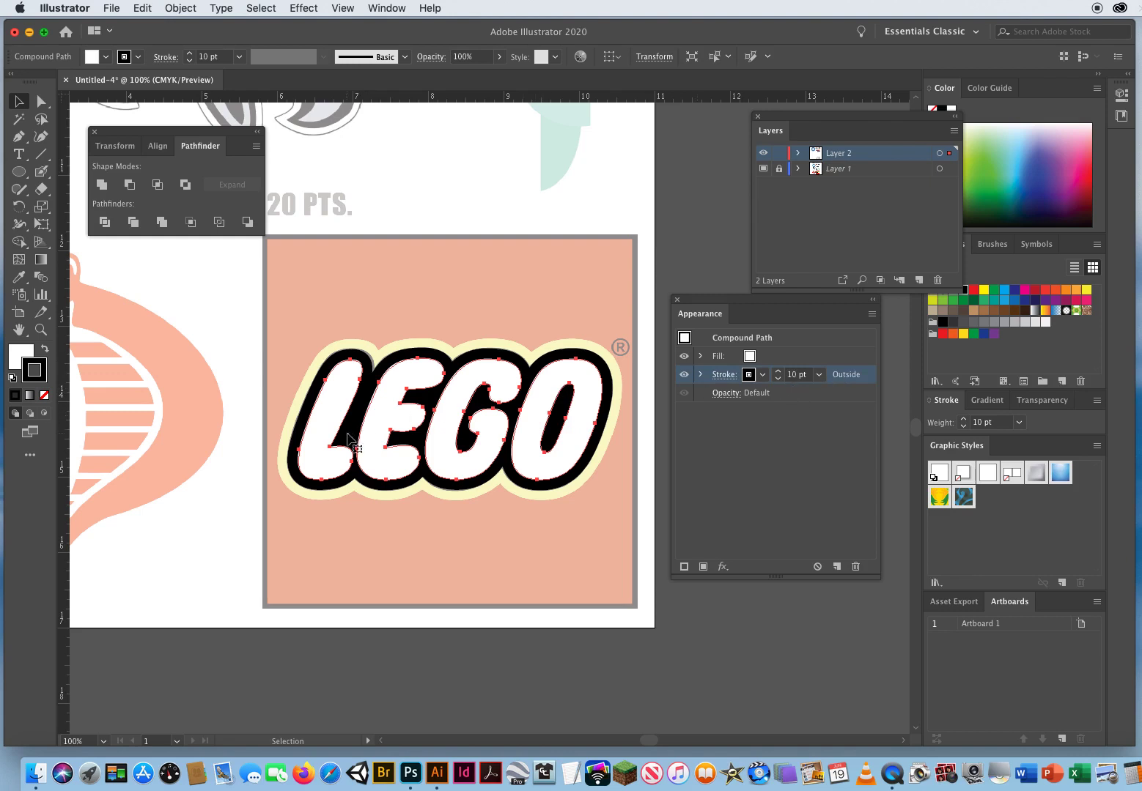
left_click(777, 372)
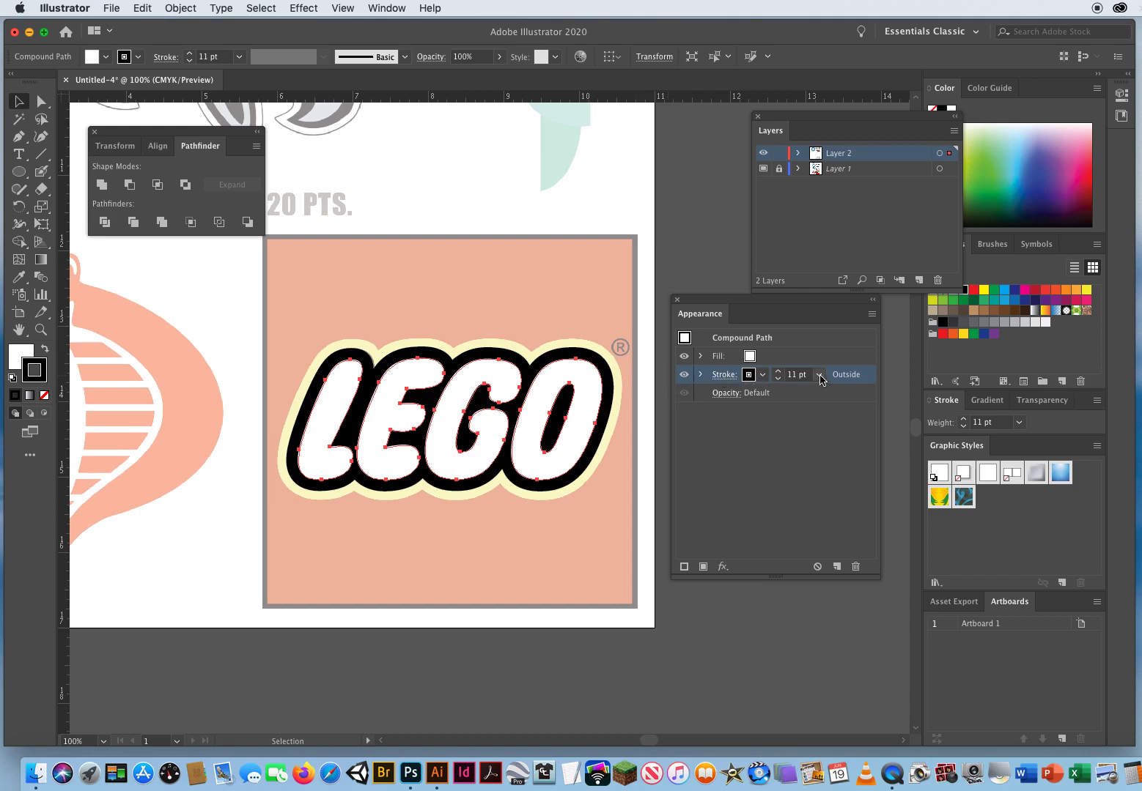
Step: Add a second stroke to the LEGO compound path and color the lower of the two strokes yellow
left_click_drag(878, 573, 912, 573)
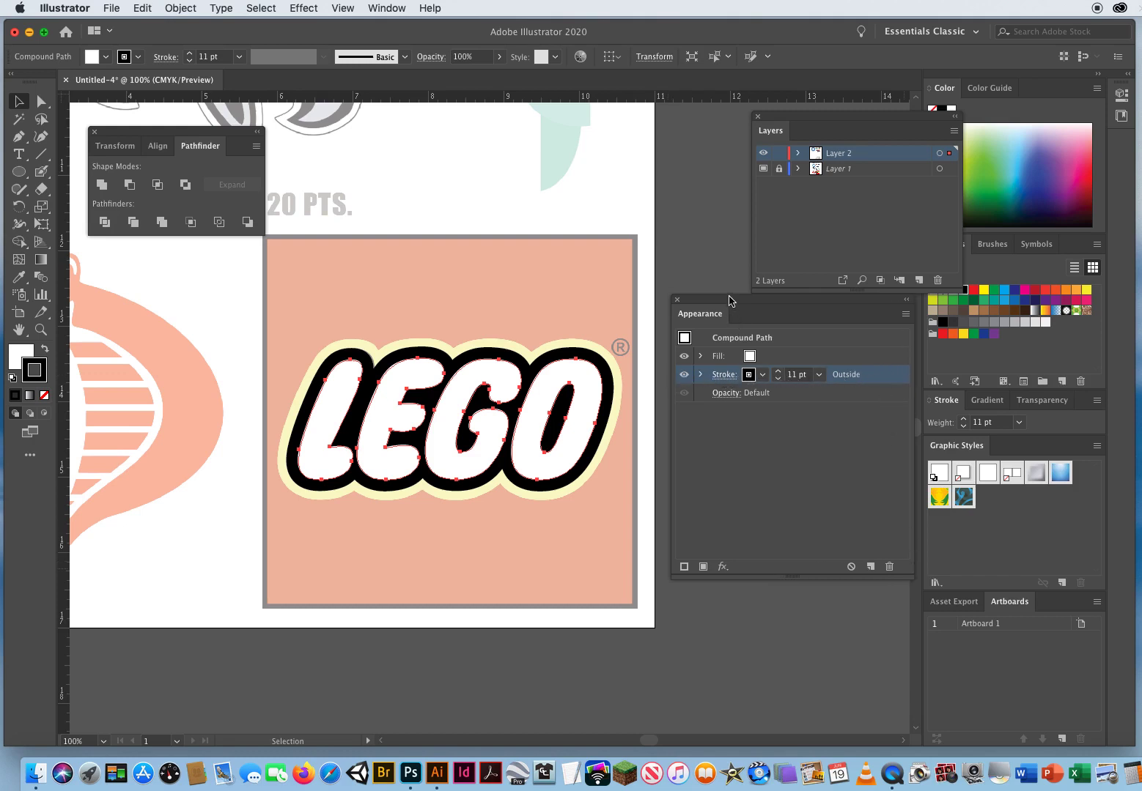
left_click_drag(729, 300, 703, 309)
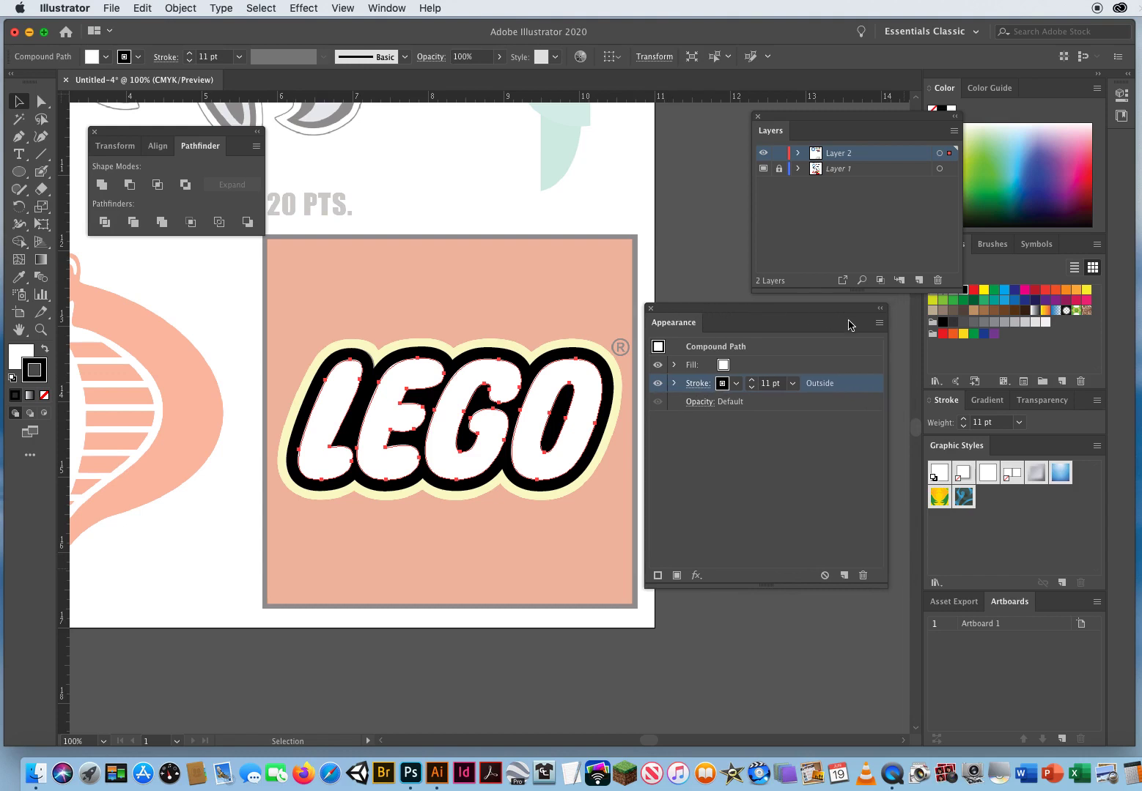
left_click(879, 323)
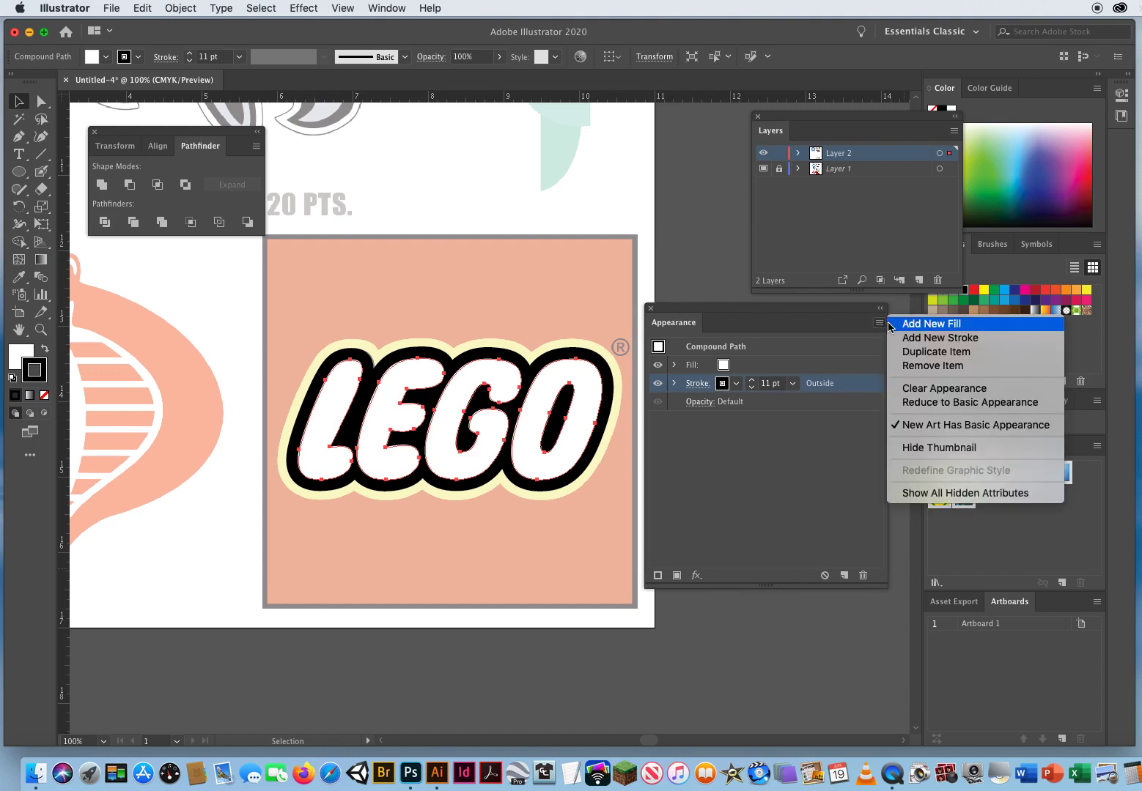
left_click(929, 342)
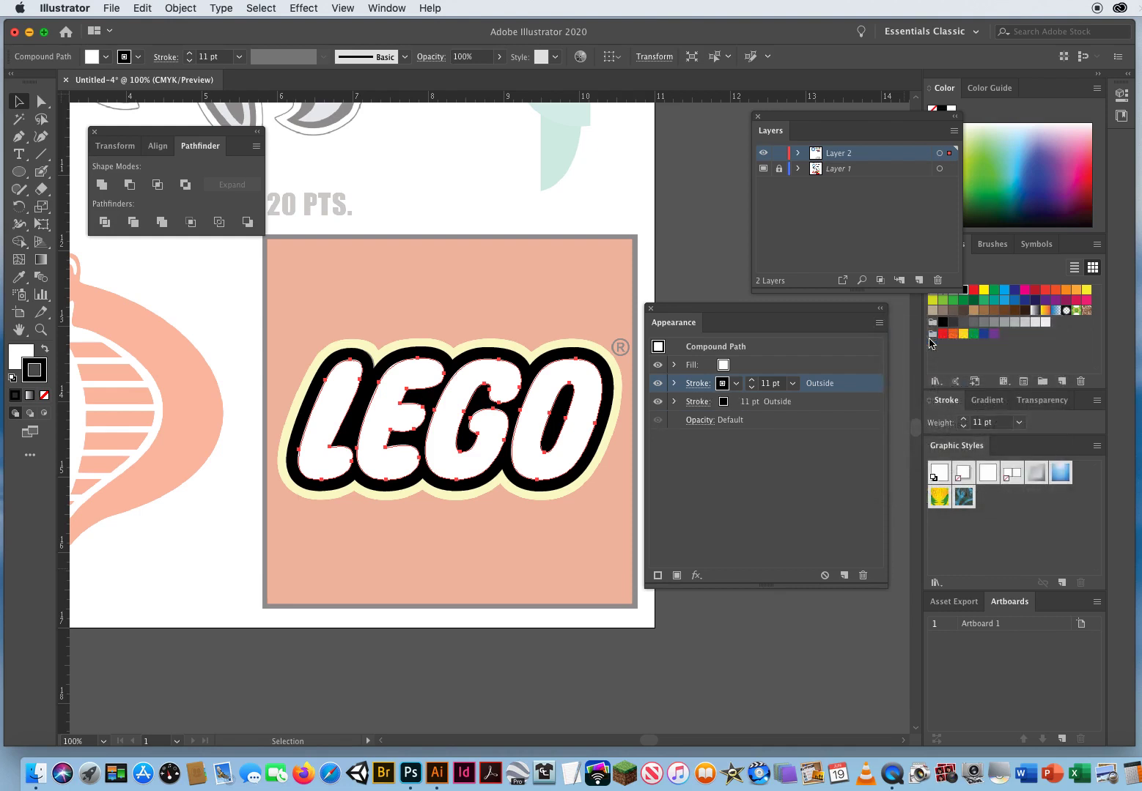
left_click(778, 407)
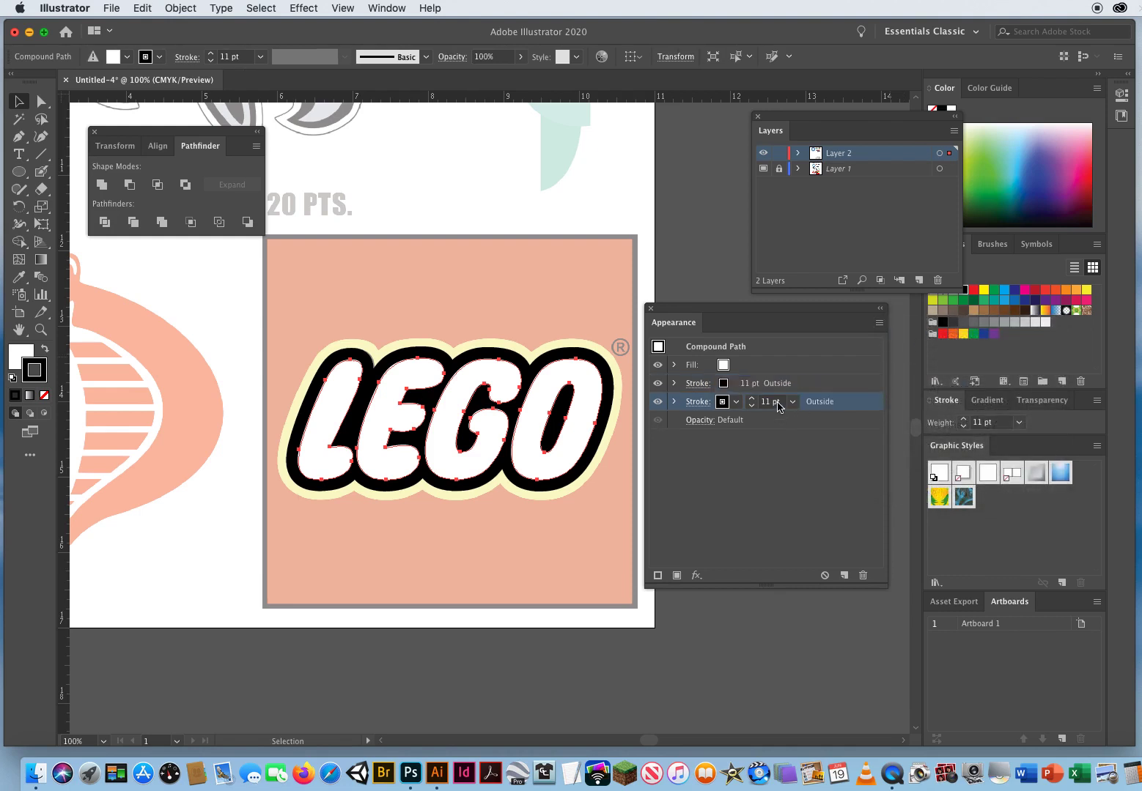
left_click(737, 403)
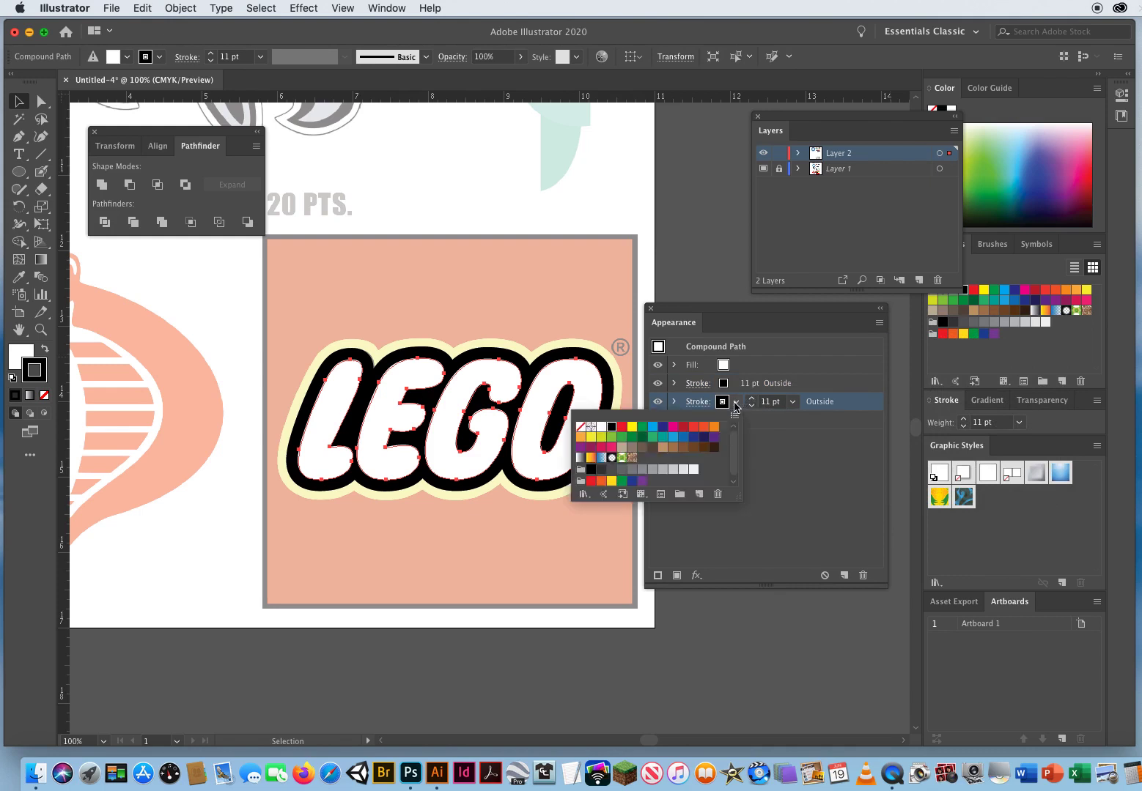
left_click(631, 427)
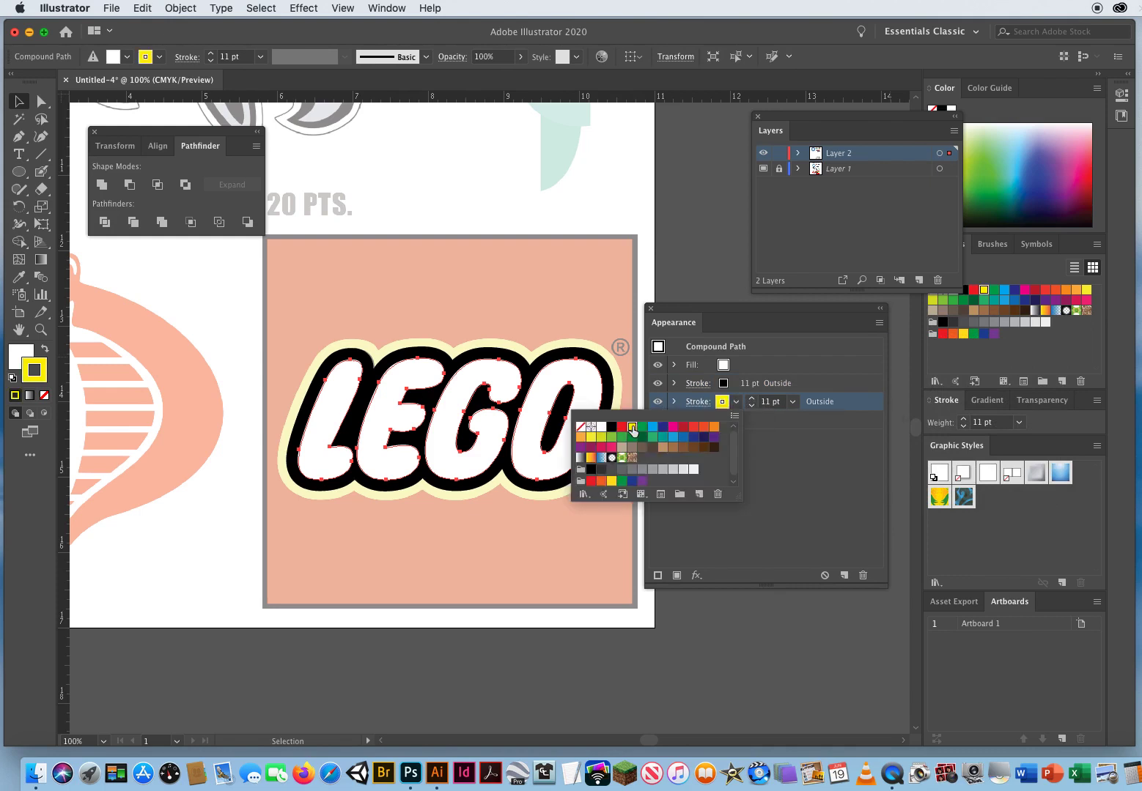
Step: Set the yellow stroke's weight to 20 pt and deselect the LEGO compound path
left_click(775, 404)
left_click(752, 399)
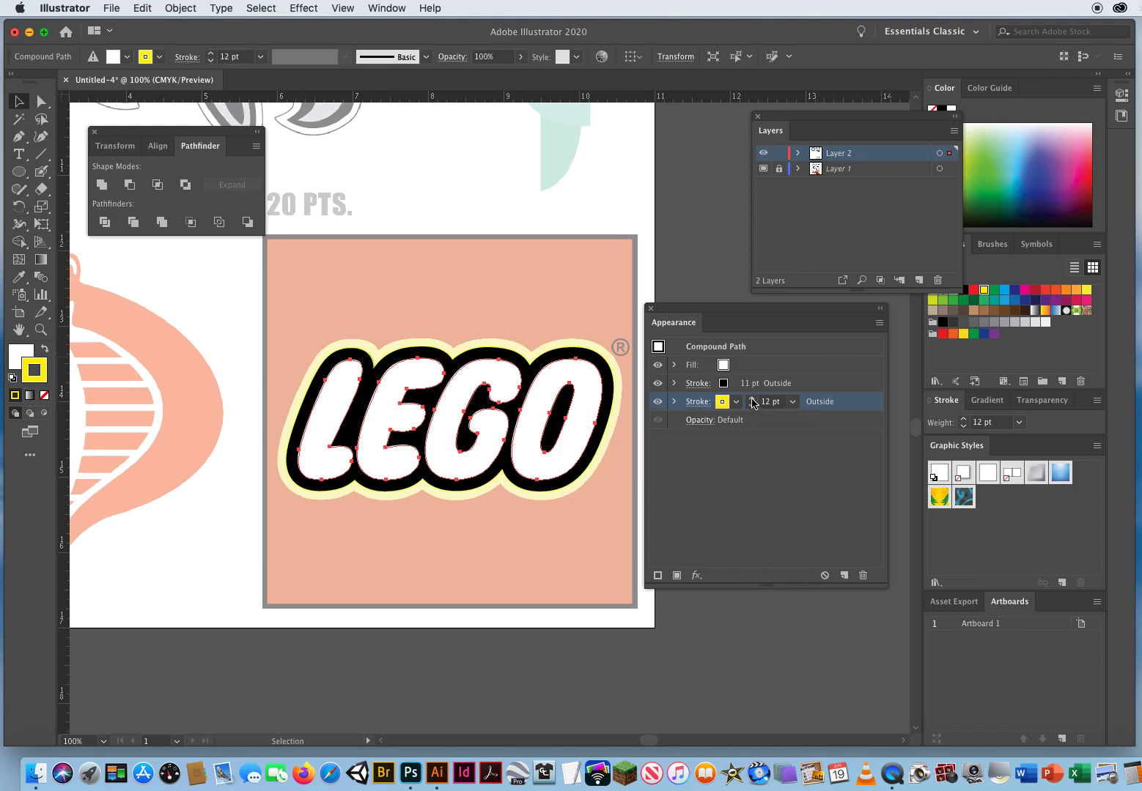
left_click(752, 400)
left_click(752, 400)
left_click(753, 400)
left_click(753, 399)
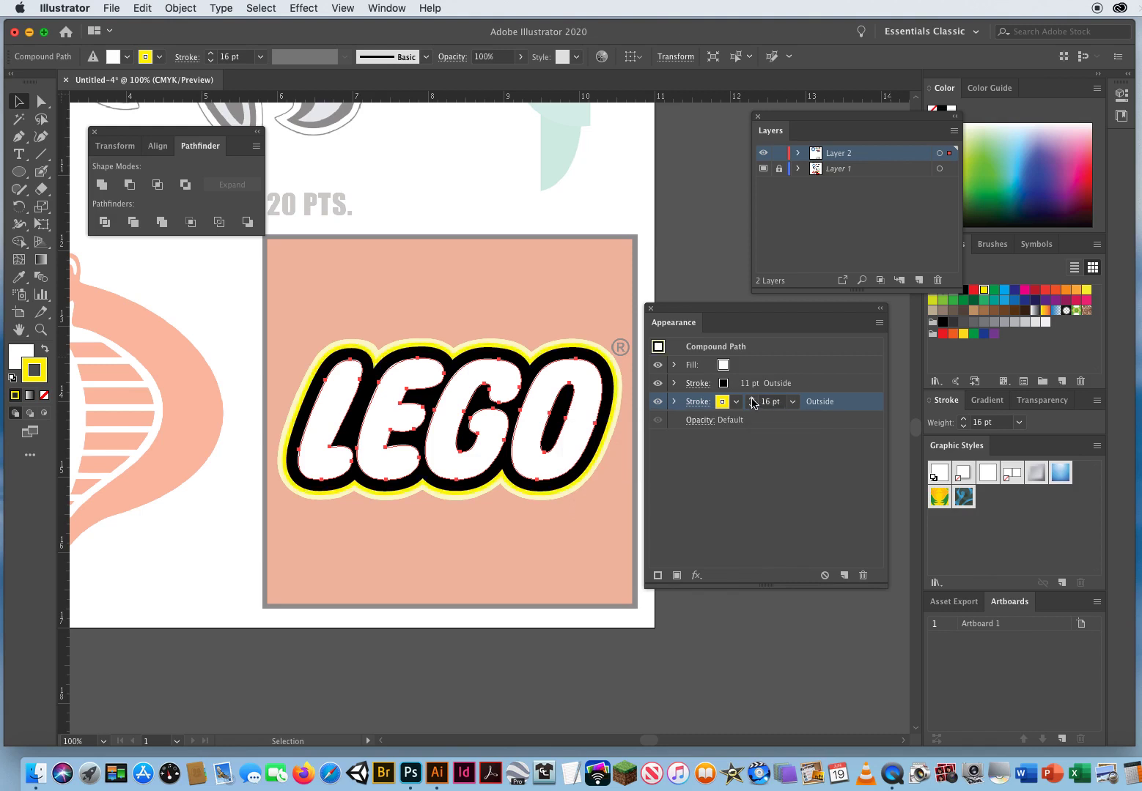
left_click(752, 400)
left_click(752, 400)
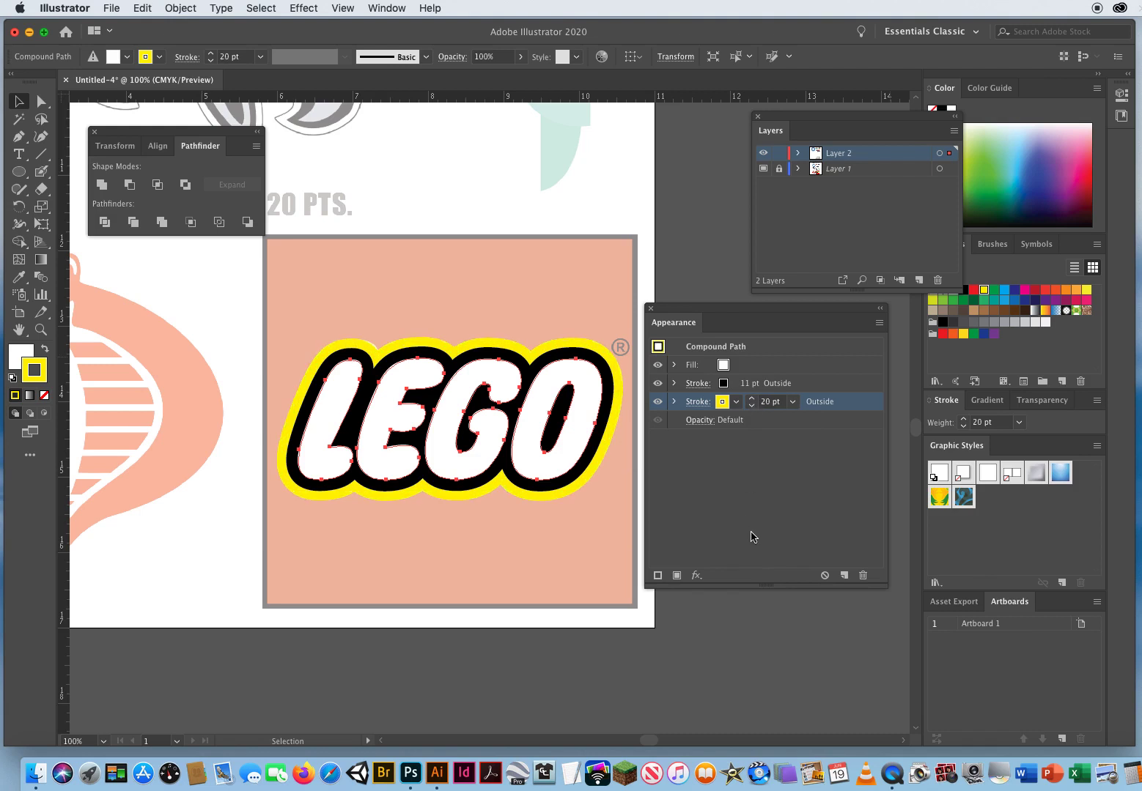
left_click(562, 557)
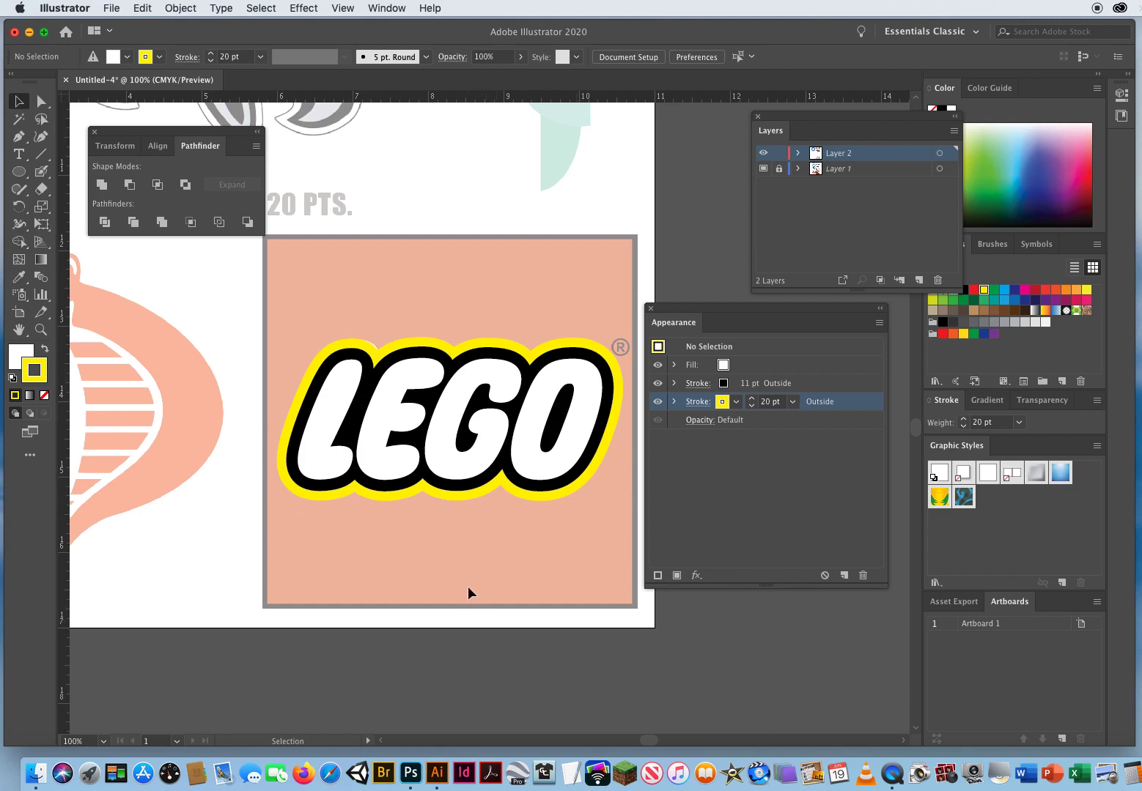
Step: Move the Appearance and Layers panels clear of the swatches, reset fill and stroke to the defaults, and choose a red fill
mouse_move(688, 313)
left_mouse_down()
mouse_move(721, 319)
mouse_move(706, 321)
left_mouse_up()
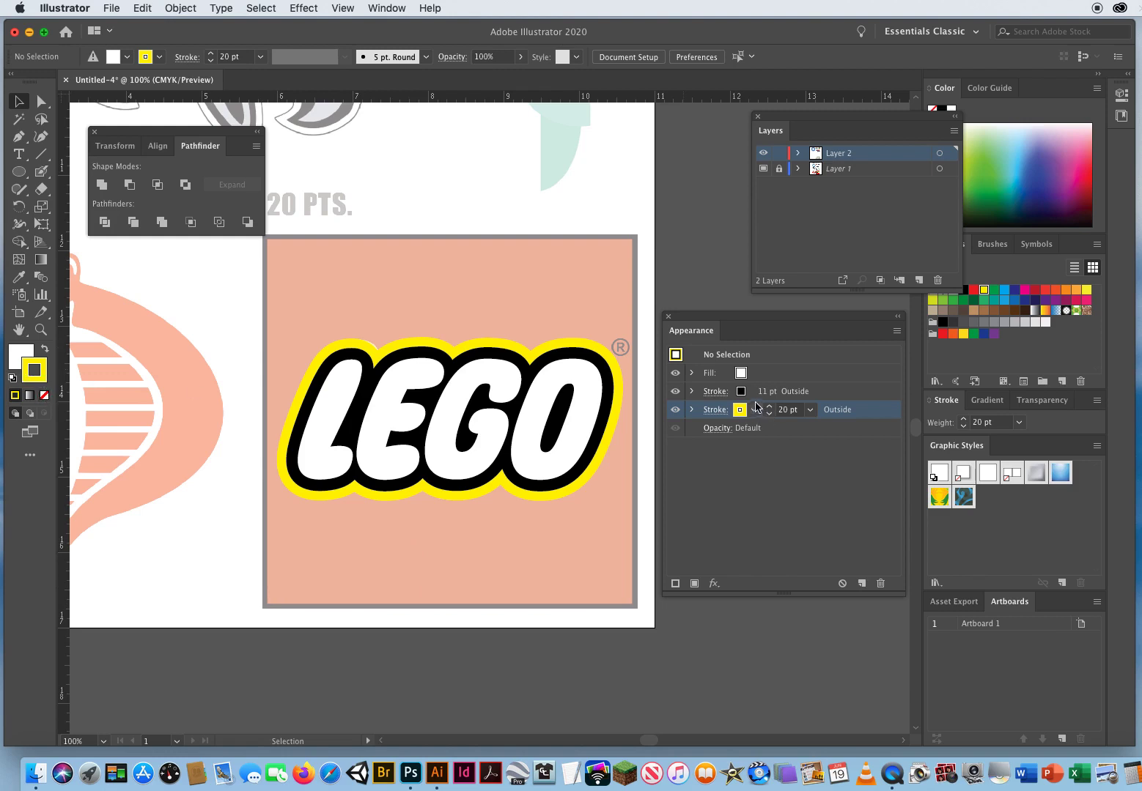
left_click_drag(872, 118, 814, 113)
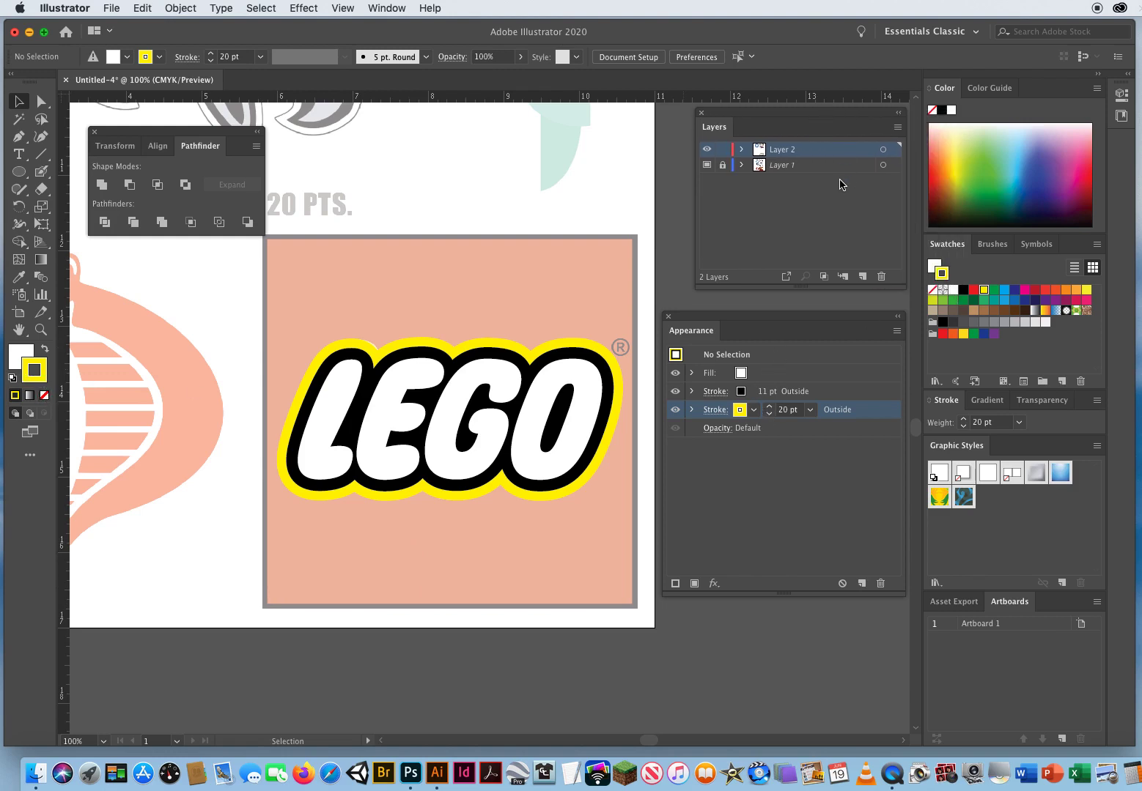
left_click(963, 290)
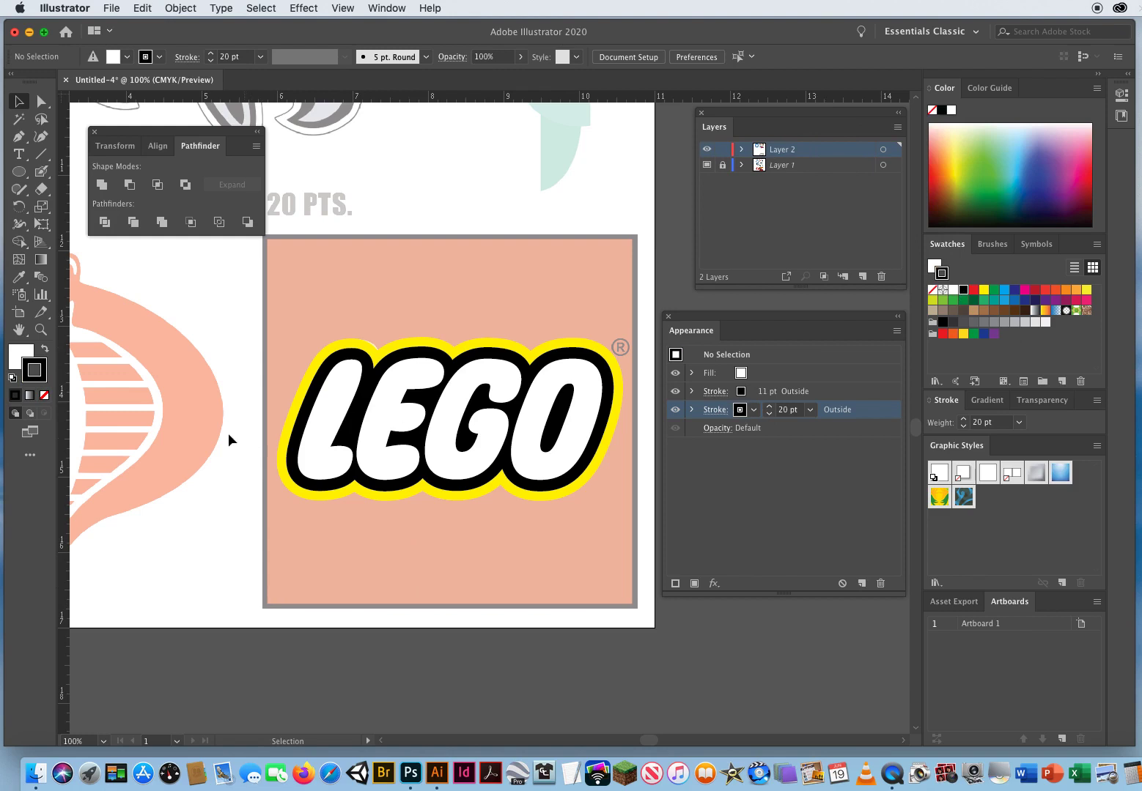
left_click(16, 357)
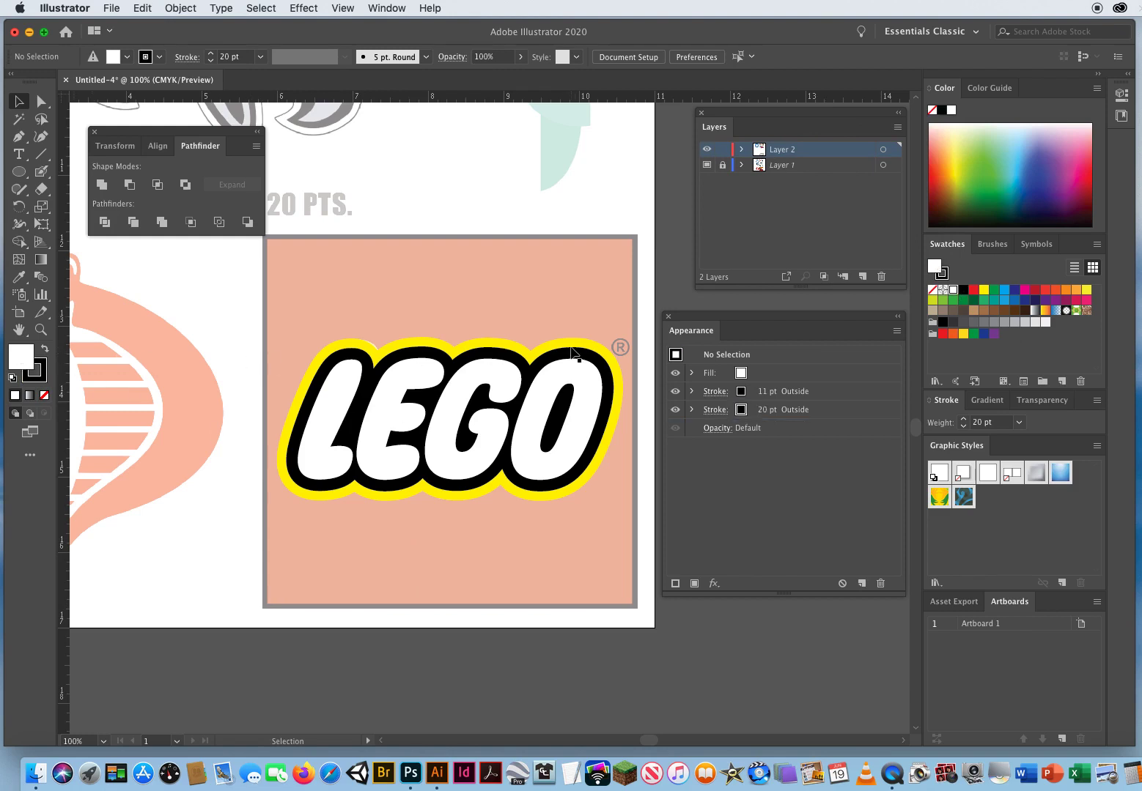
key("d")
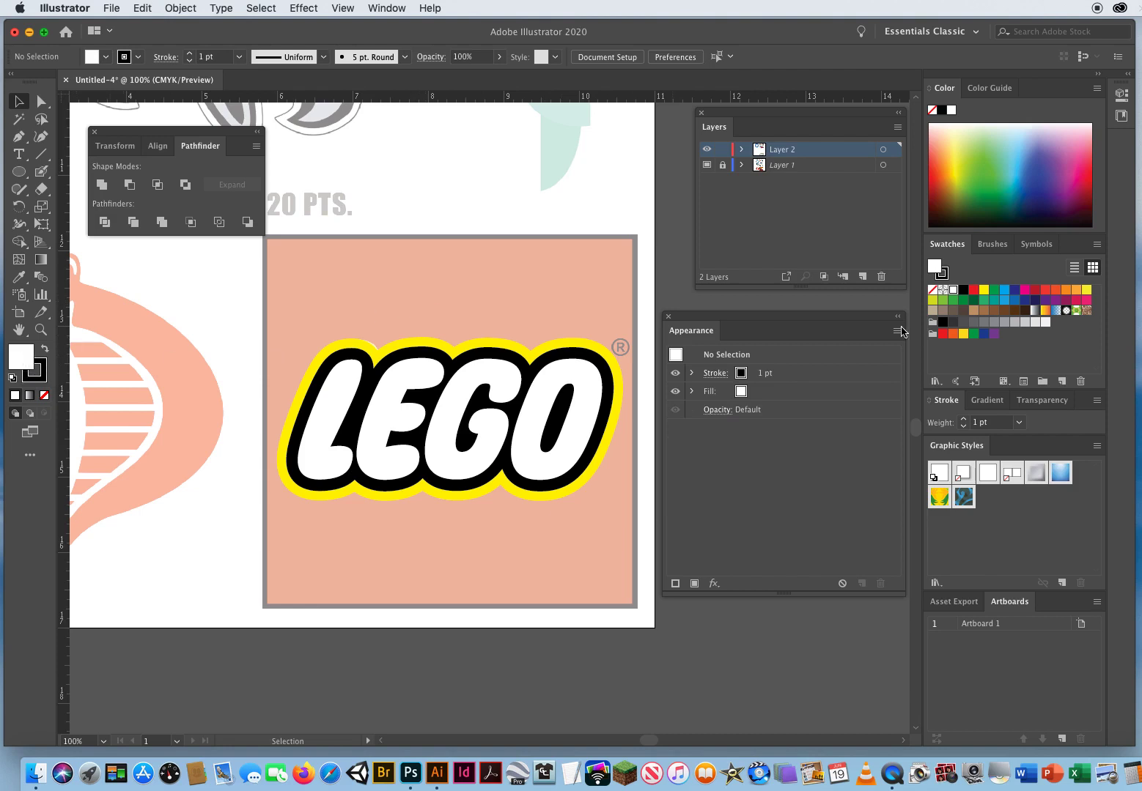
left_click(973, 289)
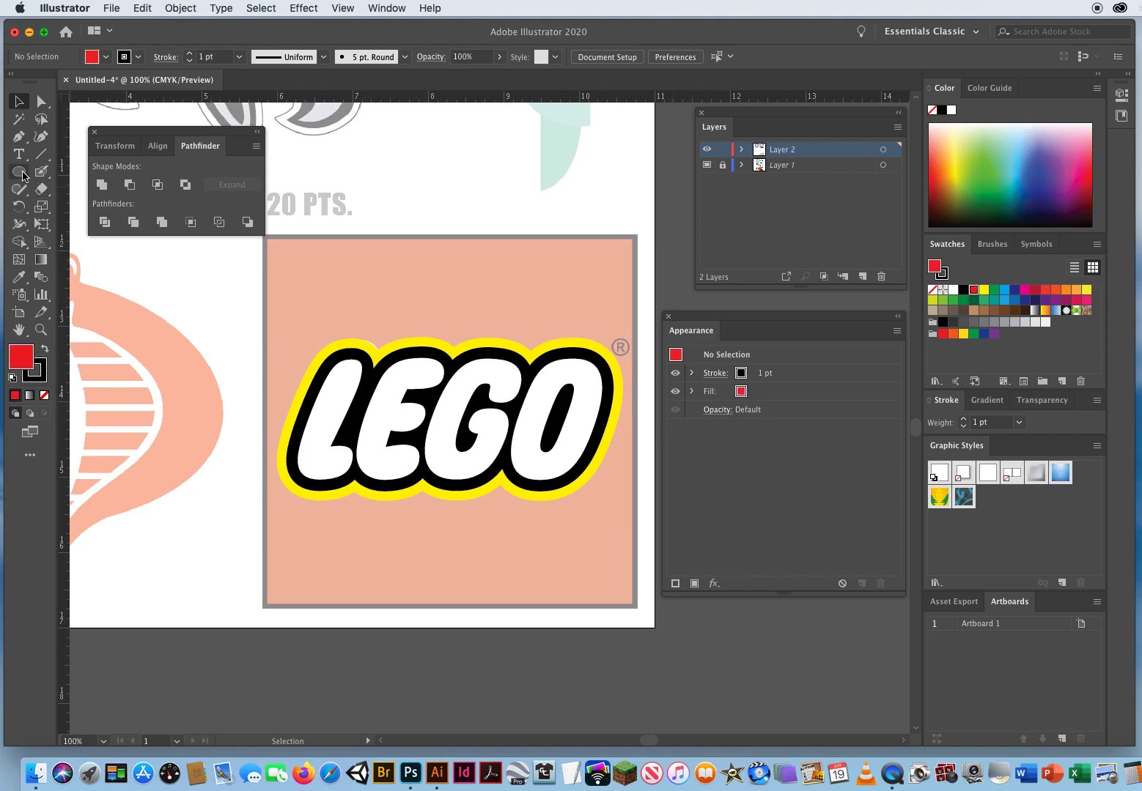
Step: Draw a red rectangle over the LEGO template's square background and send it to the back behind the letters
left_click_drag(23, 176, 92, 170)
left_click_drag(233, 139, 203, 120)
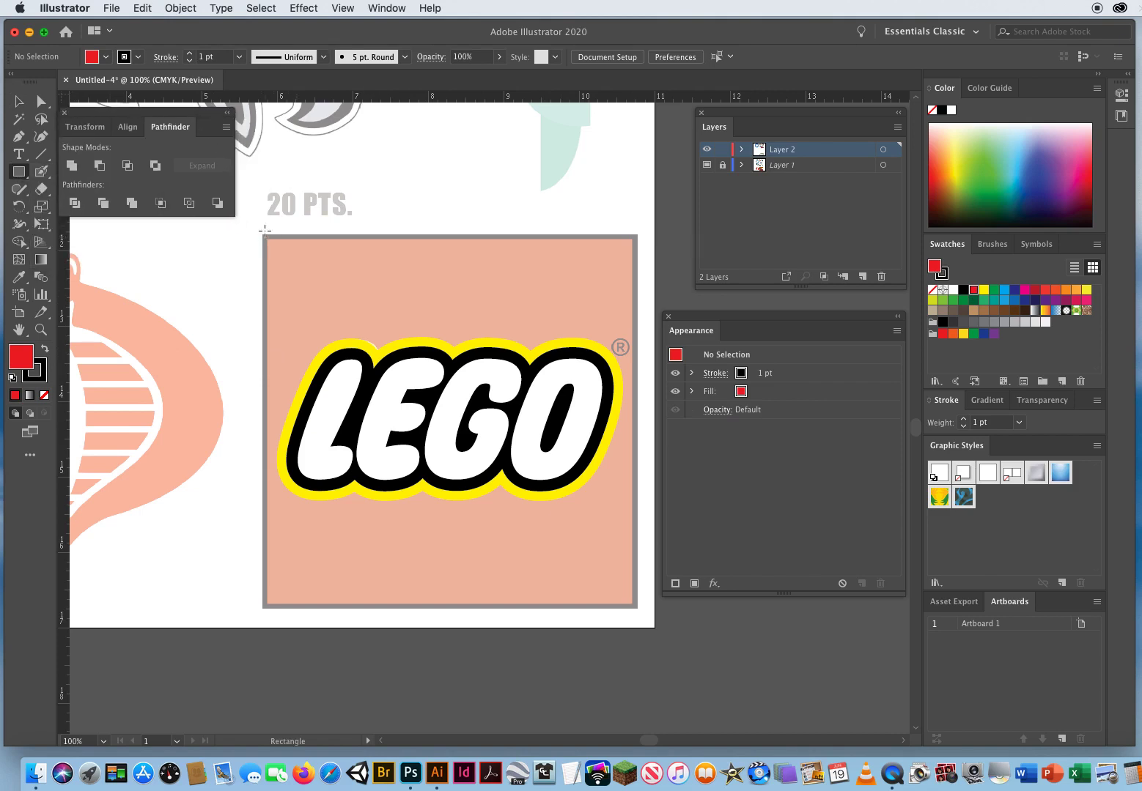
left_click_drag(266, 237, 634, 602)
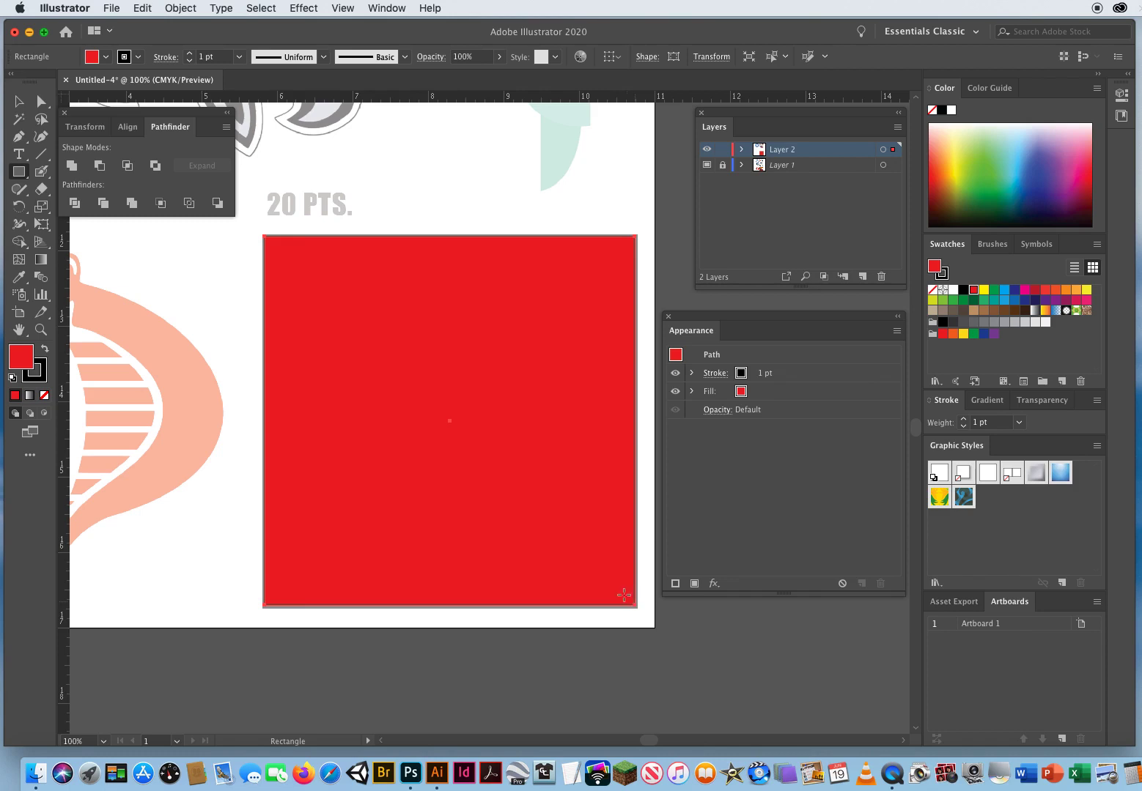
left_click(181, 8)
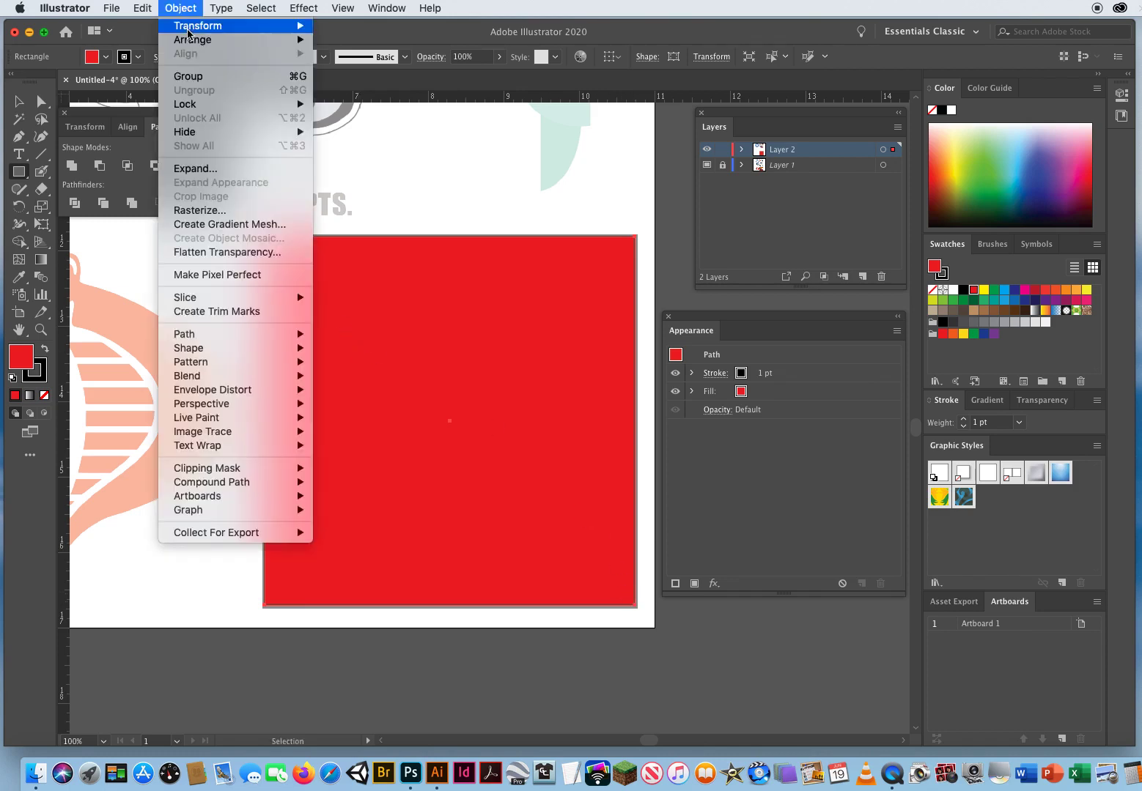
mouse_move(188, 40)
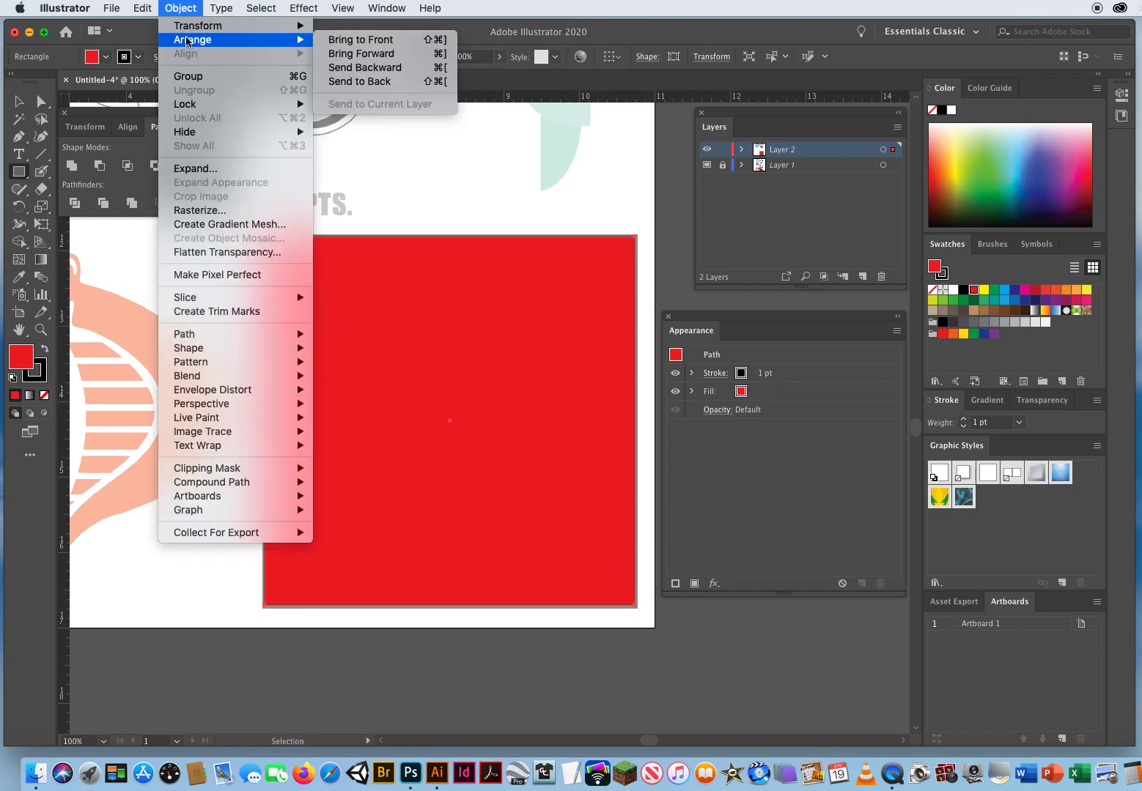
left_click(373, 81)
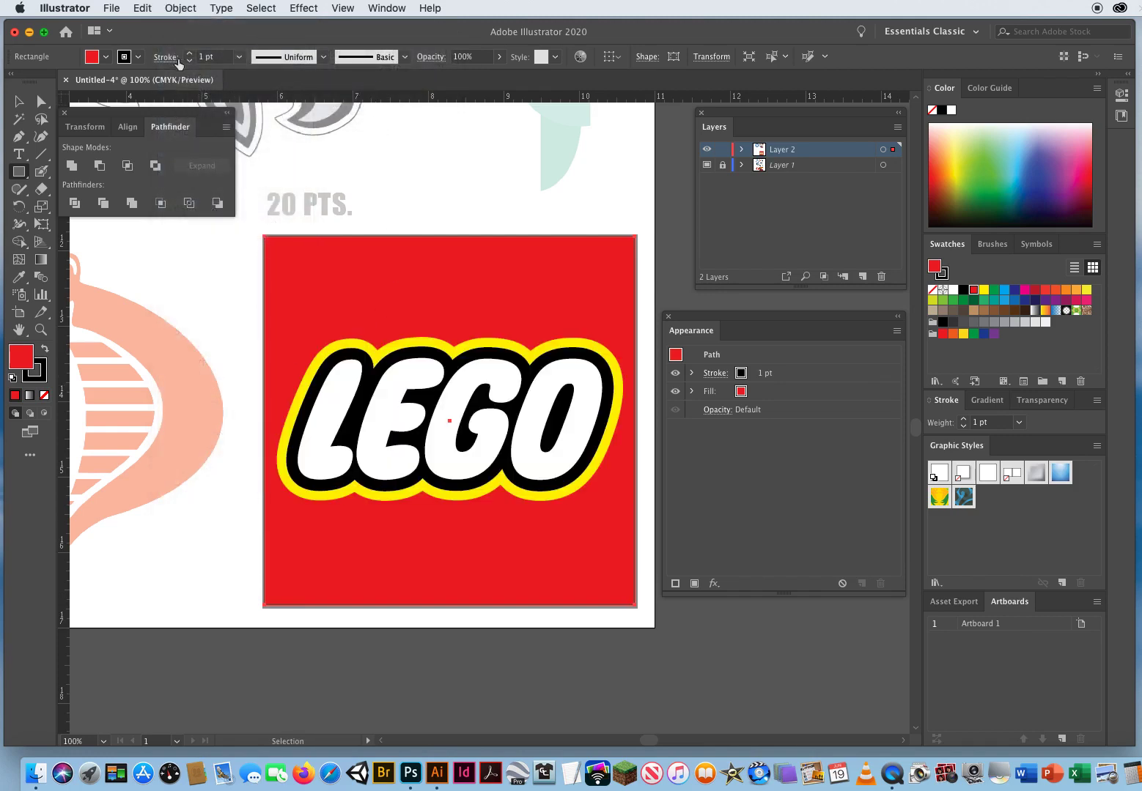
Step: Set the red square's stroke weight to 5 pt and move the square off the LEGO template, over the neighboring logo
left_click(222, 57)
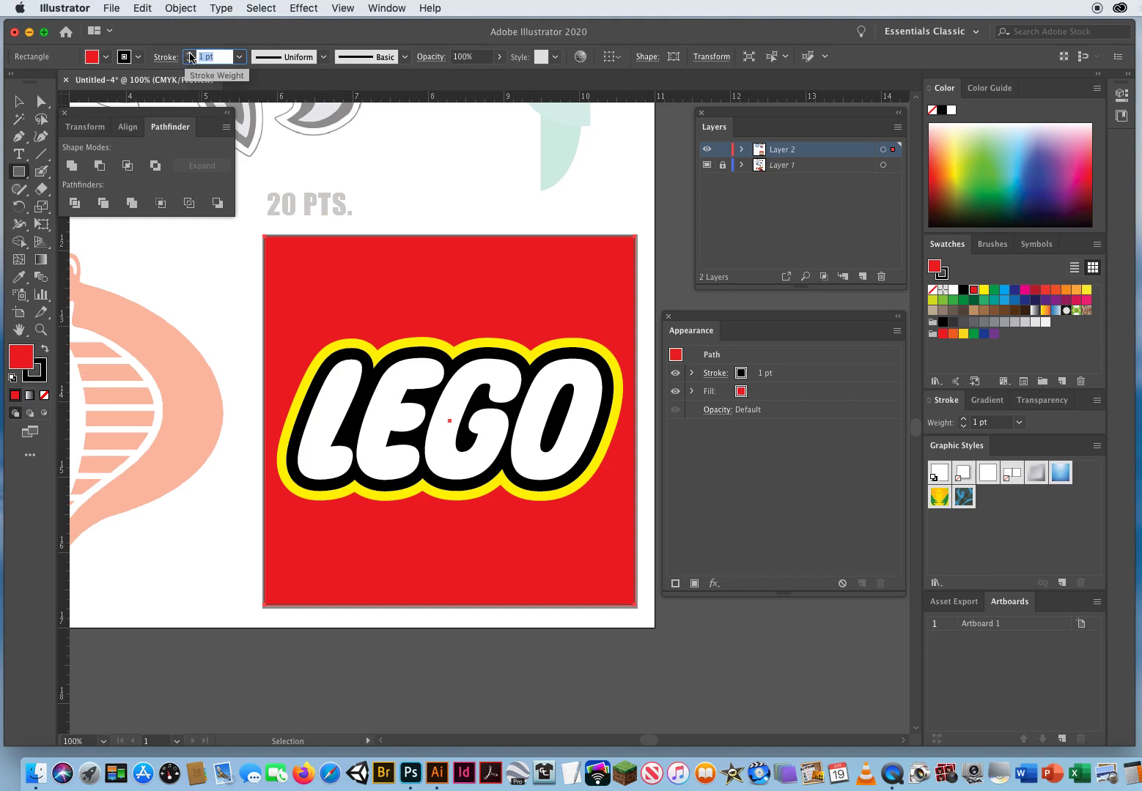
type("5")
key("Return")
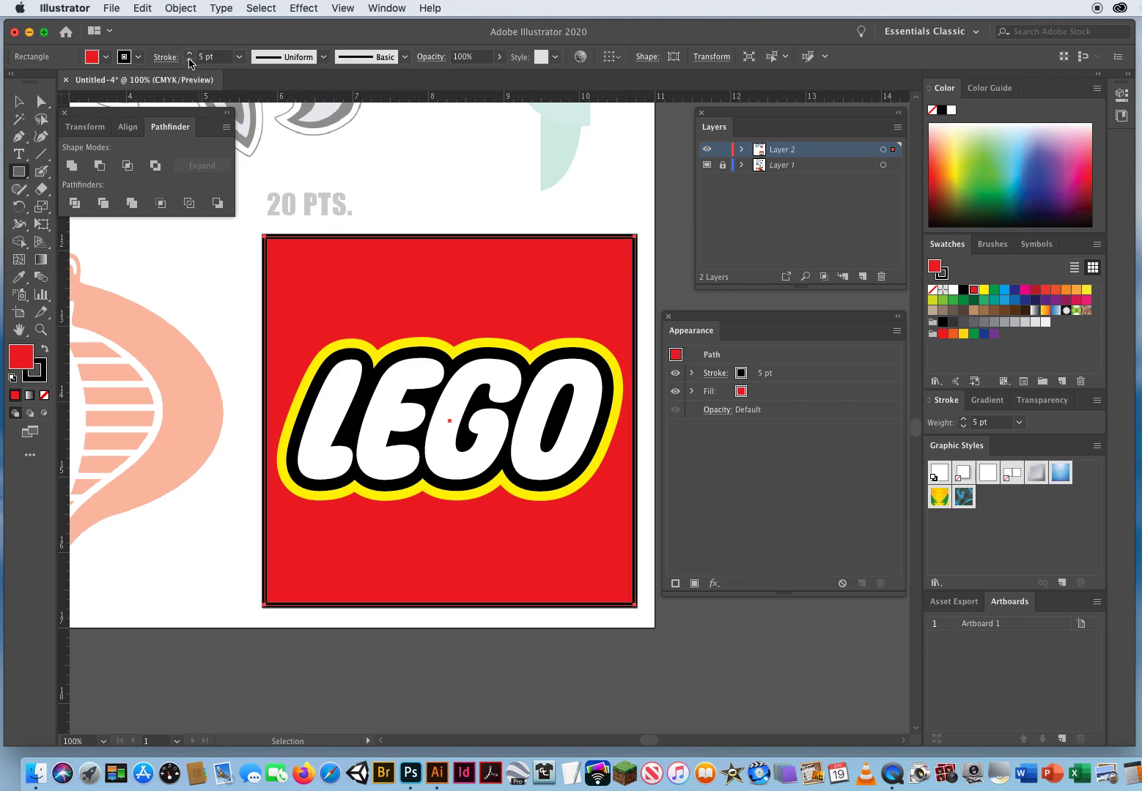
left_click(19, 101)
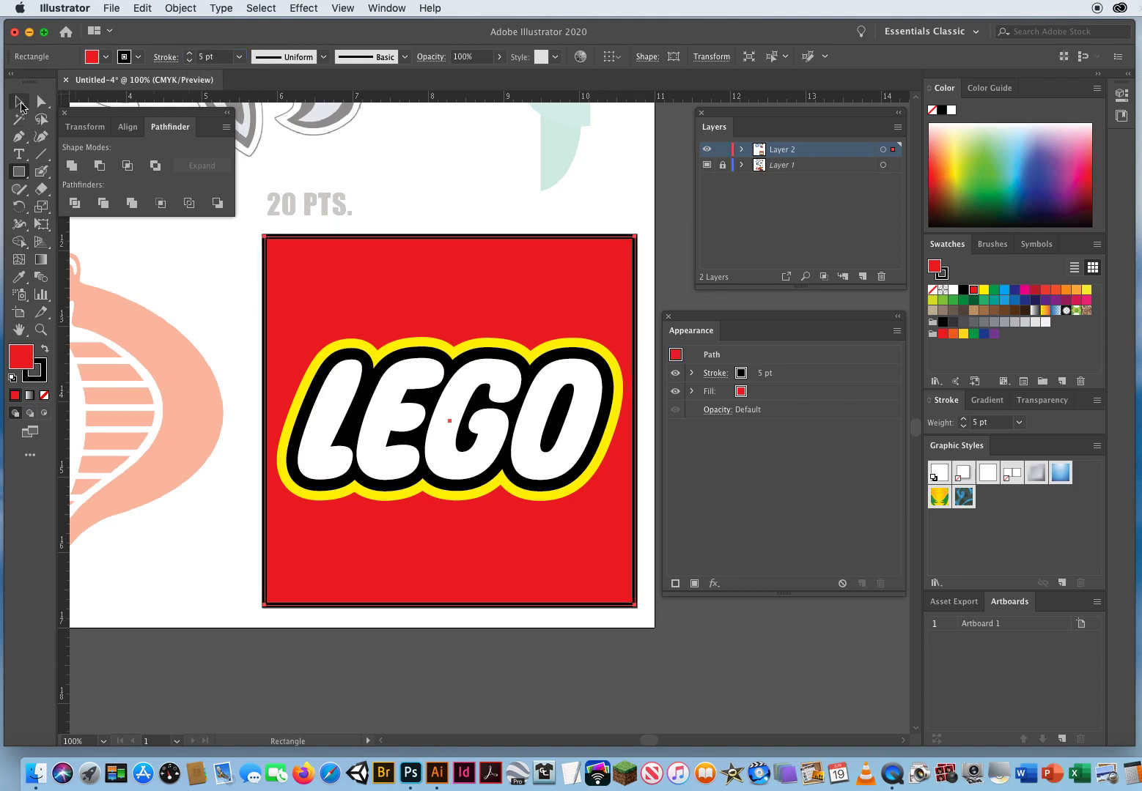
left_click(432, 176)
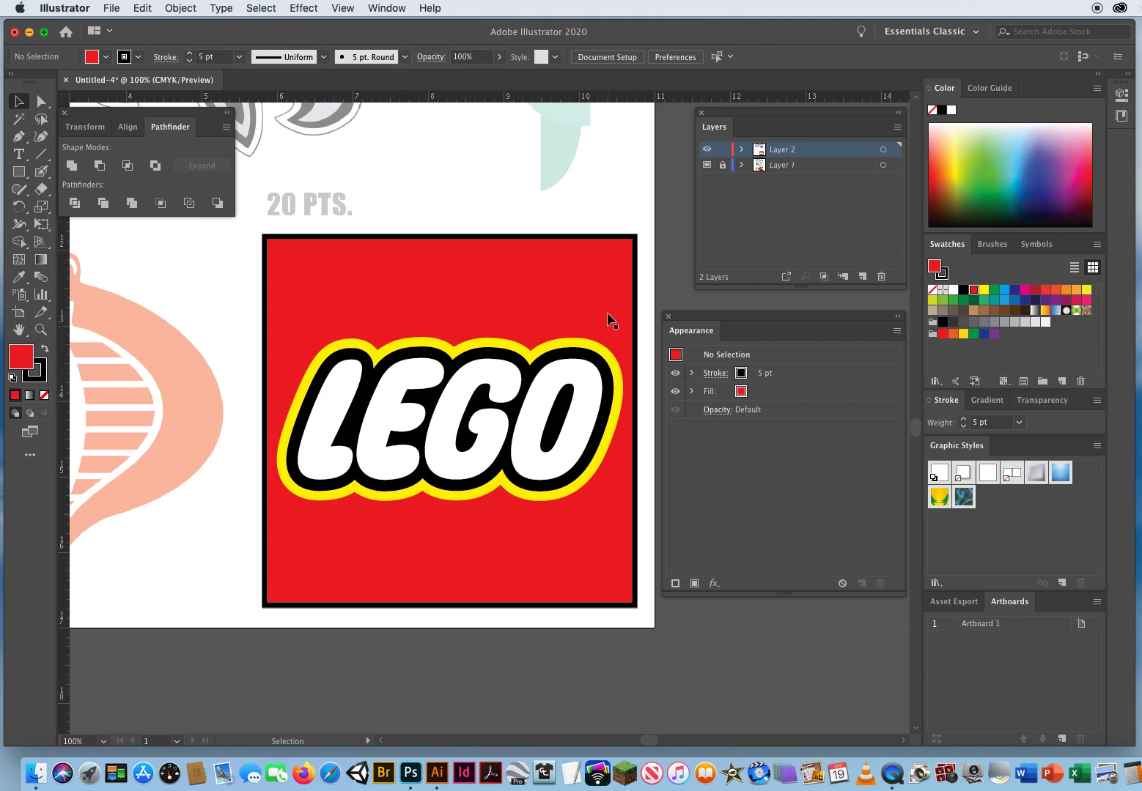
left_click_drag(598, 307, 185, 279)
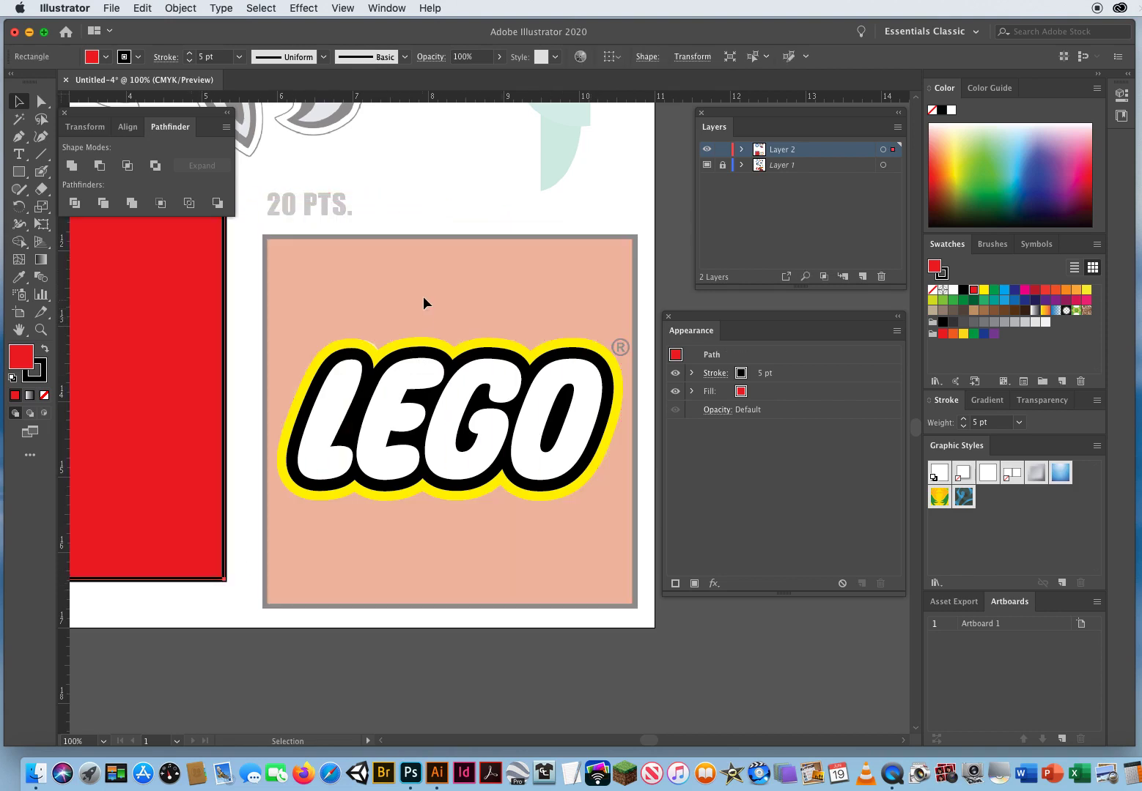
left_click(601, 332)
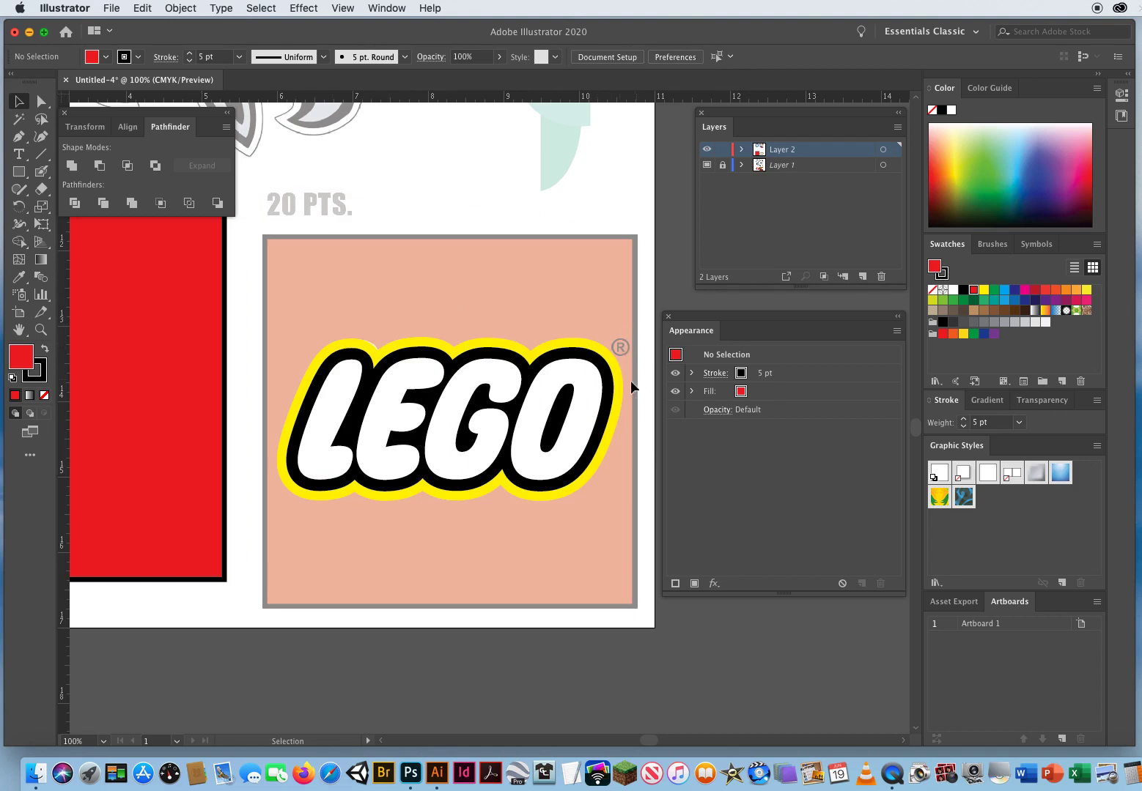
Step: Set the font for new type to Arial Bold
left_click(19, 154)
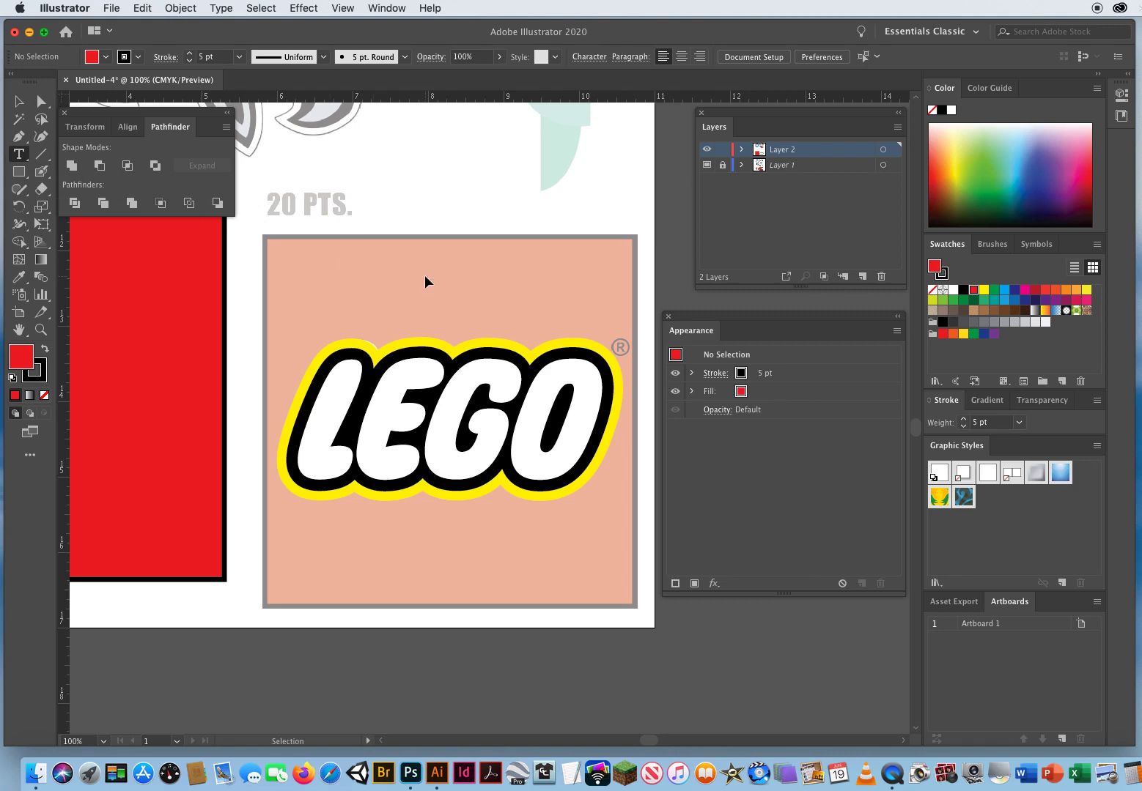
key("super+t")
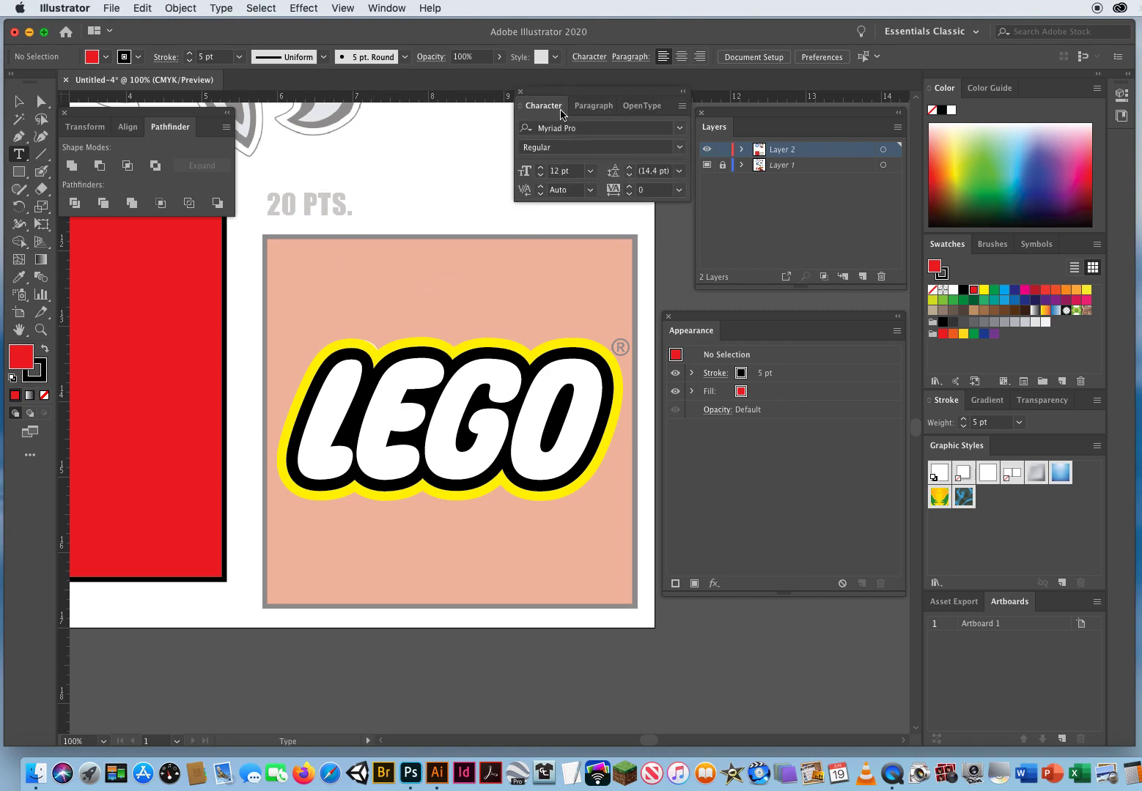
left_click_drag(559, 96, 456, 105)
left_click(519, 135)
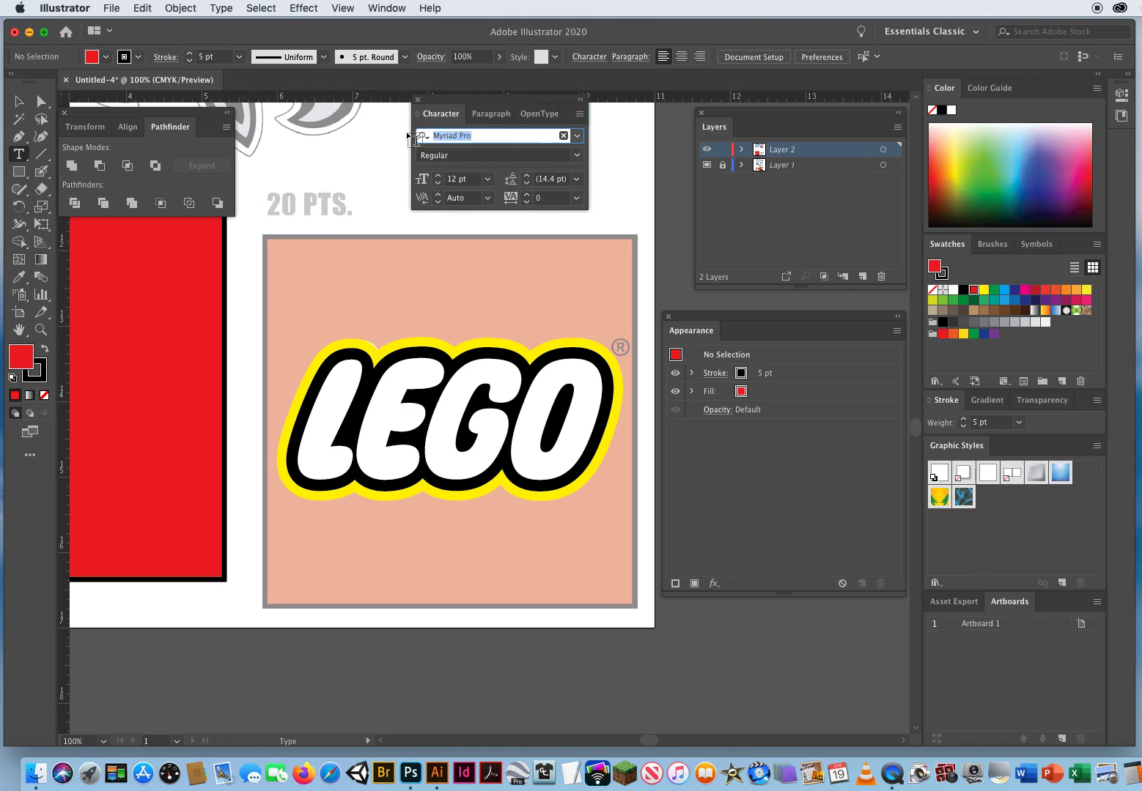
type("ari")
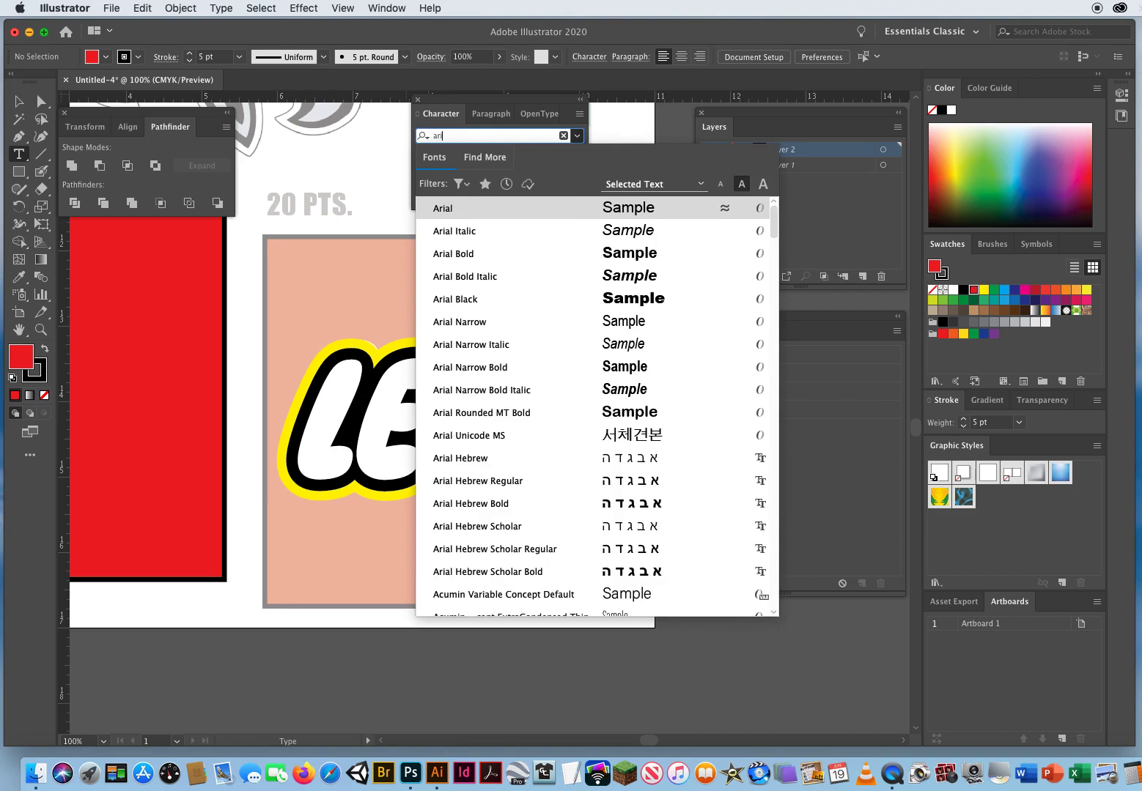
left_click(486, 255)
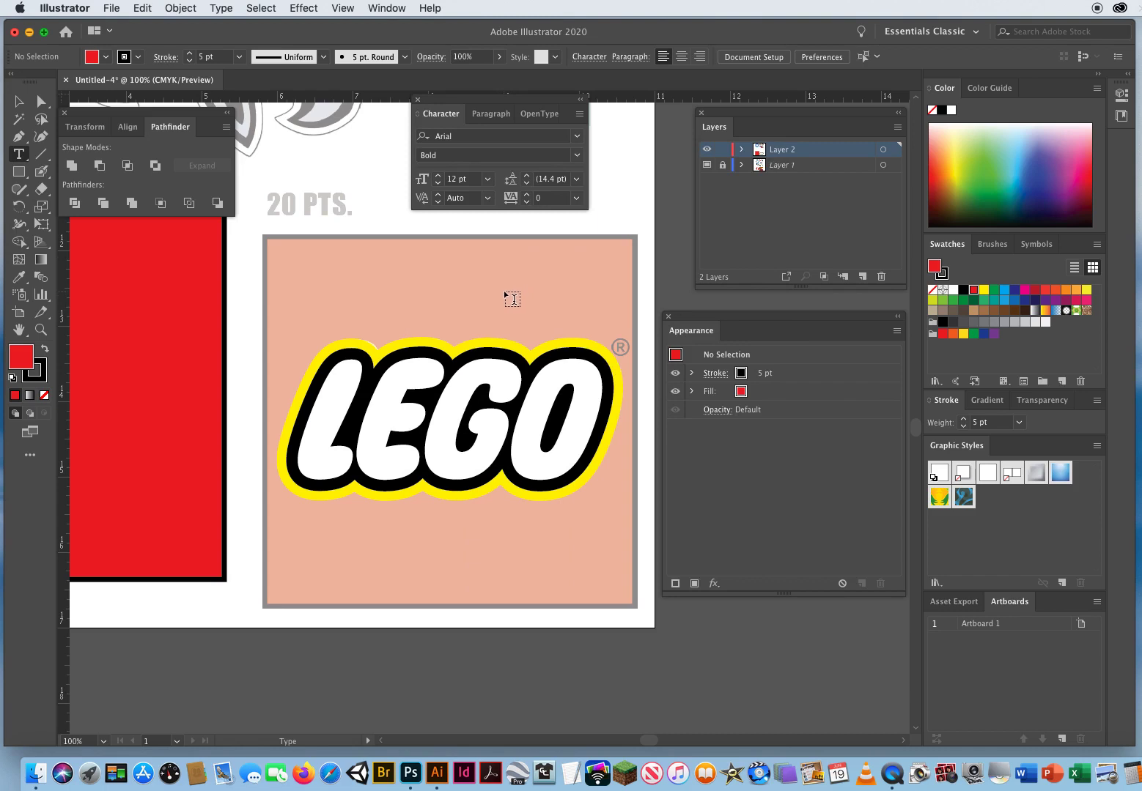
Step: Add a ® symbol as point text above the LEGO letters and enlarge it to 19 pt
left_click(504, 293)
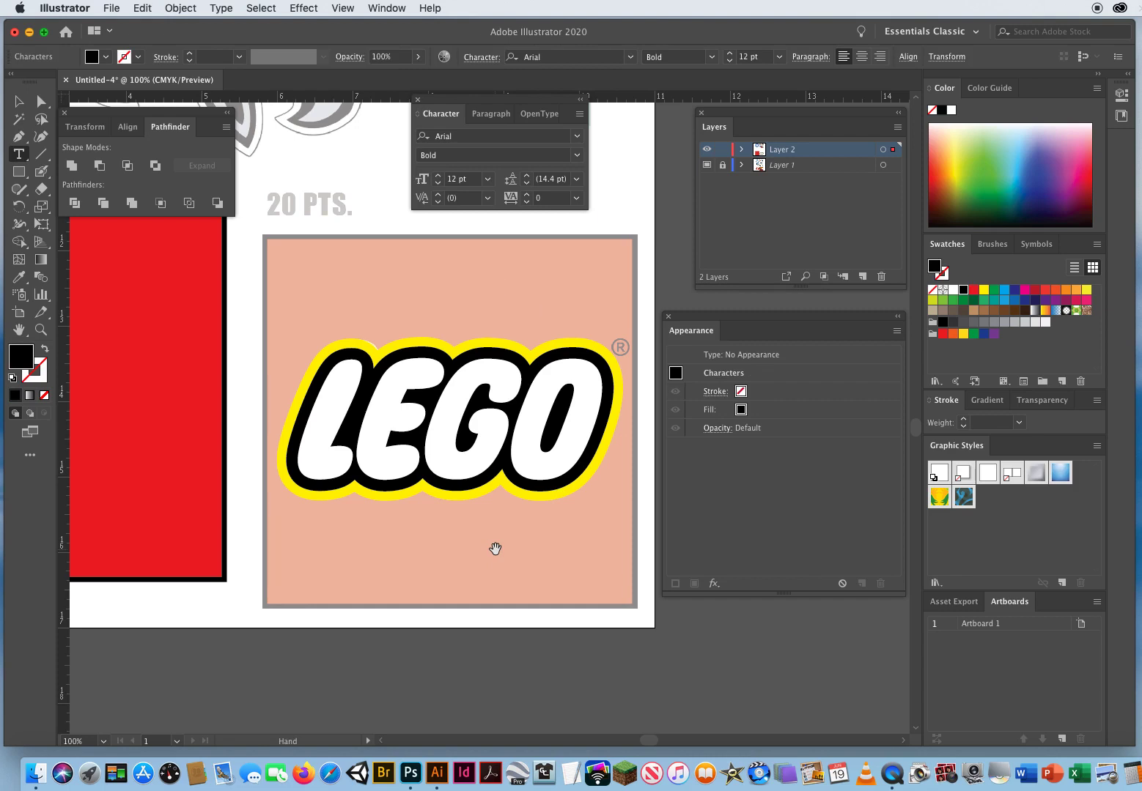
type("®")
key("Escape")
left_click(438, 176)
left_click(437, 175)
left_click(438, 176)
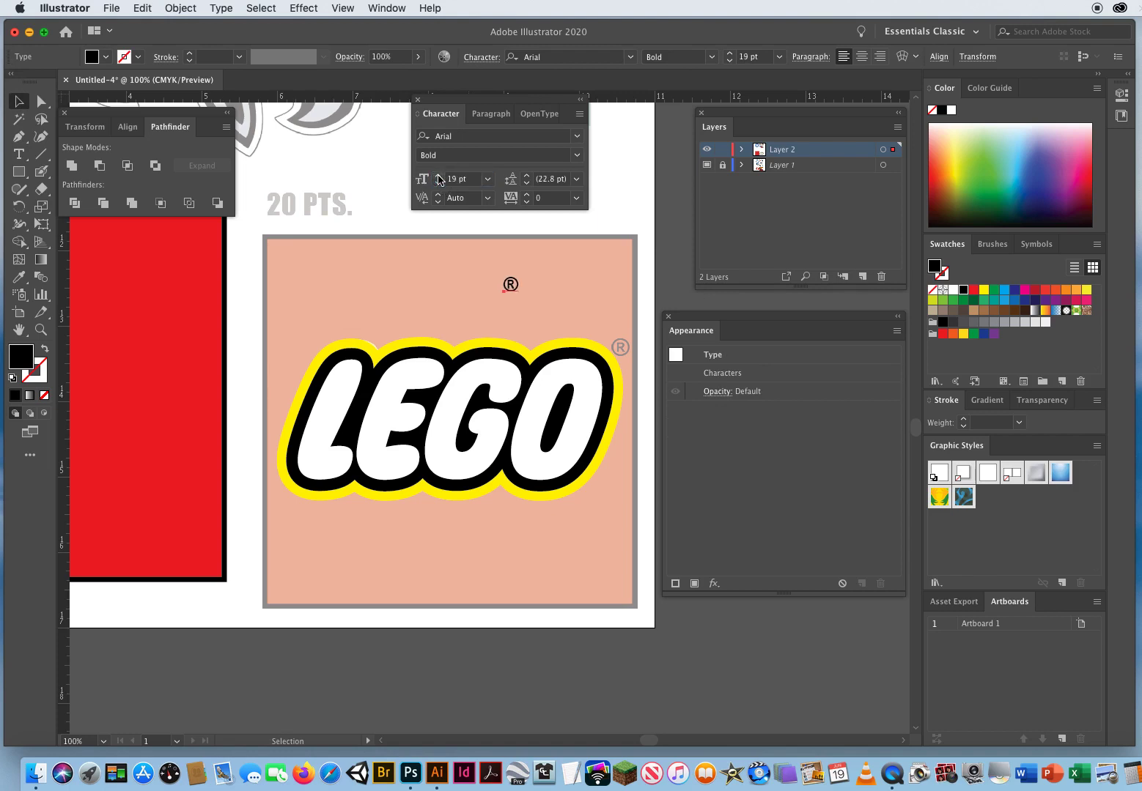
Step: Enlarge the ® symbol to 22 pt and place it over the template's ® mark beside the LEGO letters
left_click(438, 176)
left_click(437, 175)
left_click(438, 176)
left_click_drag(513, 294, 616, 354)
left_click_drag(620, 351, 616, 355)
Step: Move the red square back over the LEGO template's square background, behind the letters, and deselect it
left_click(414, 346)
left_click_drag(132, 337, 543, 362)
left_click(208, 301)
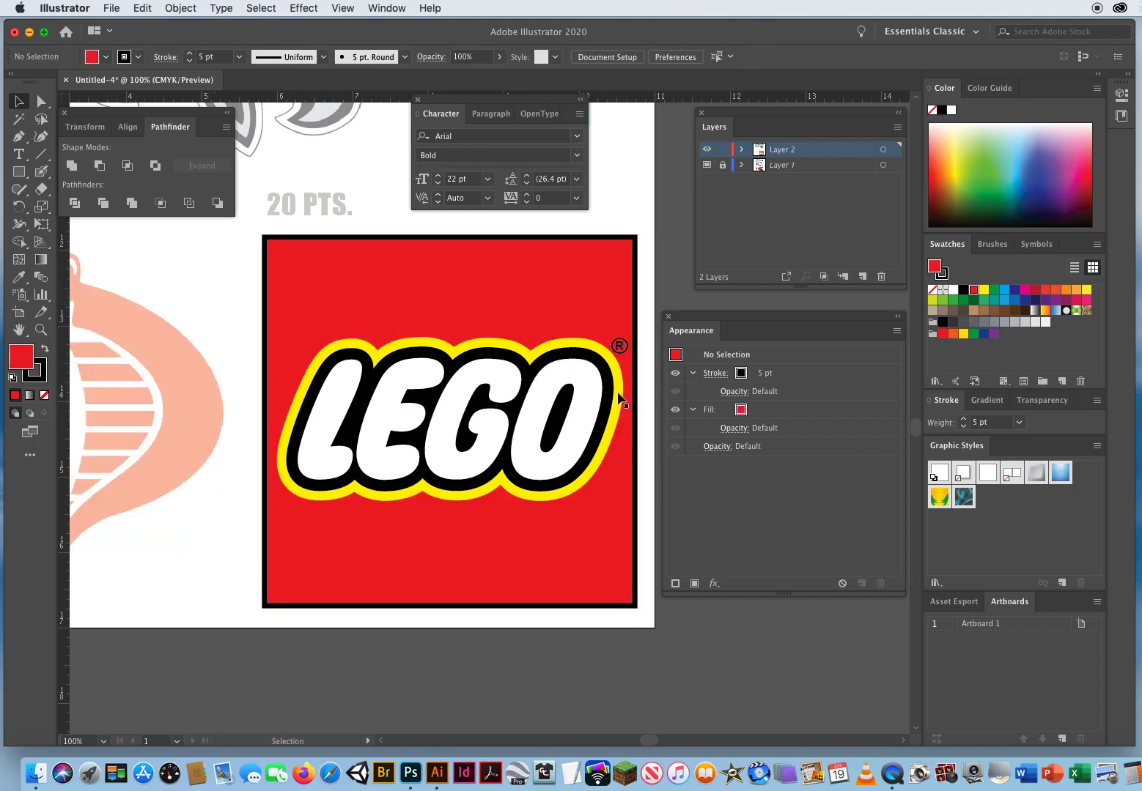
Step: Review the traced logos on the whole artboard with the Layer 1 template hidden, and show the template again
left_click(41, 330)
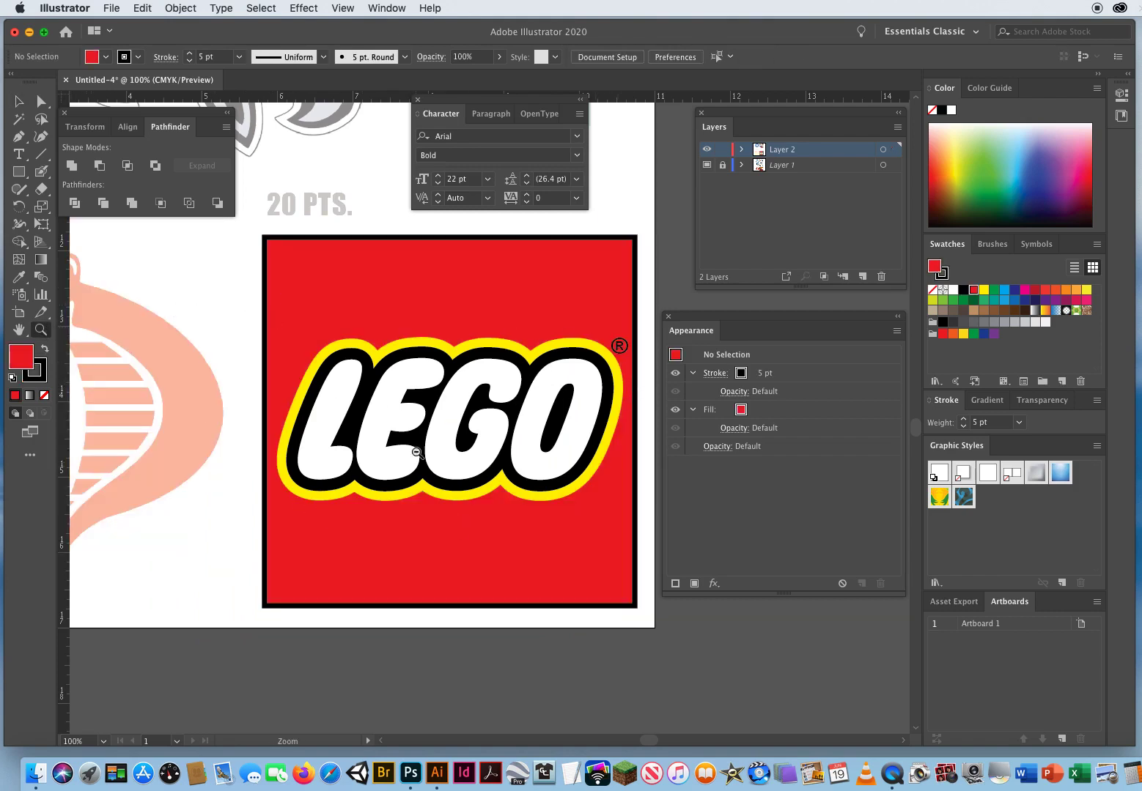
left_click(411, 390, "alt")
left_click(410, 388, "alt")
left_click(457, 480, "alt")
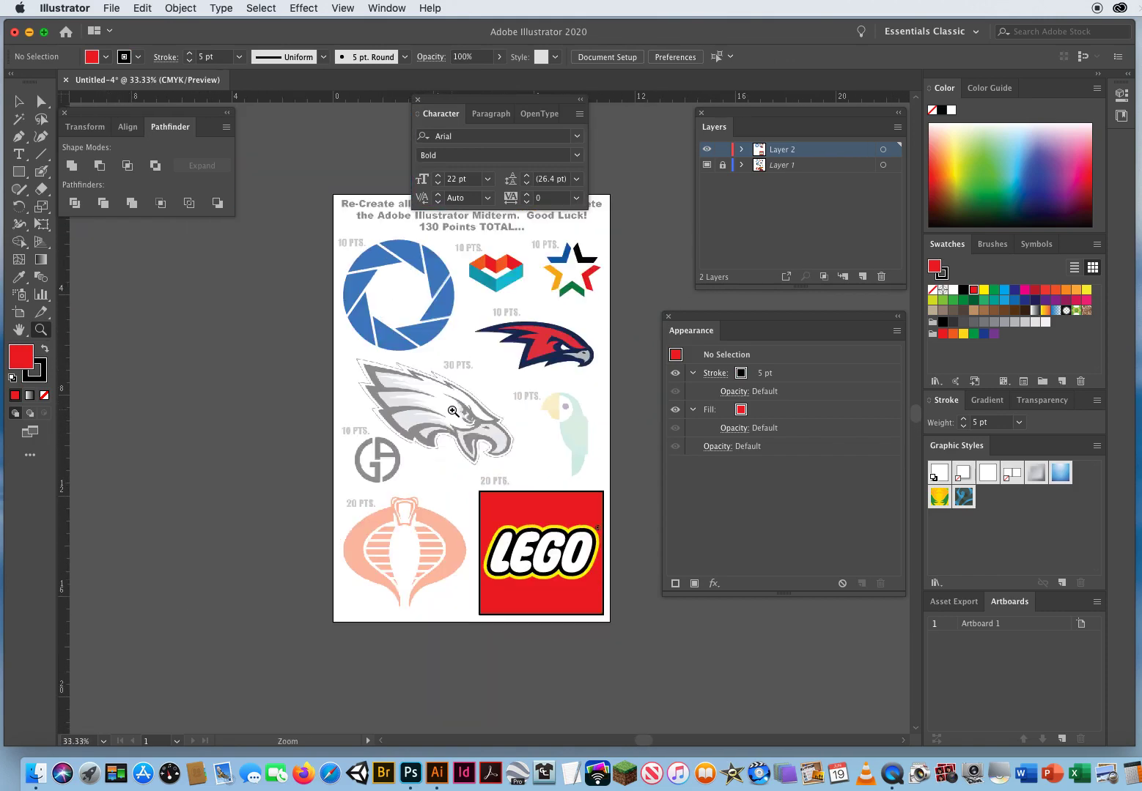
left_click(707, 165)
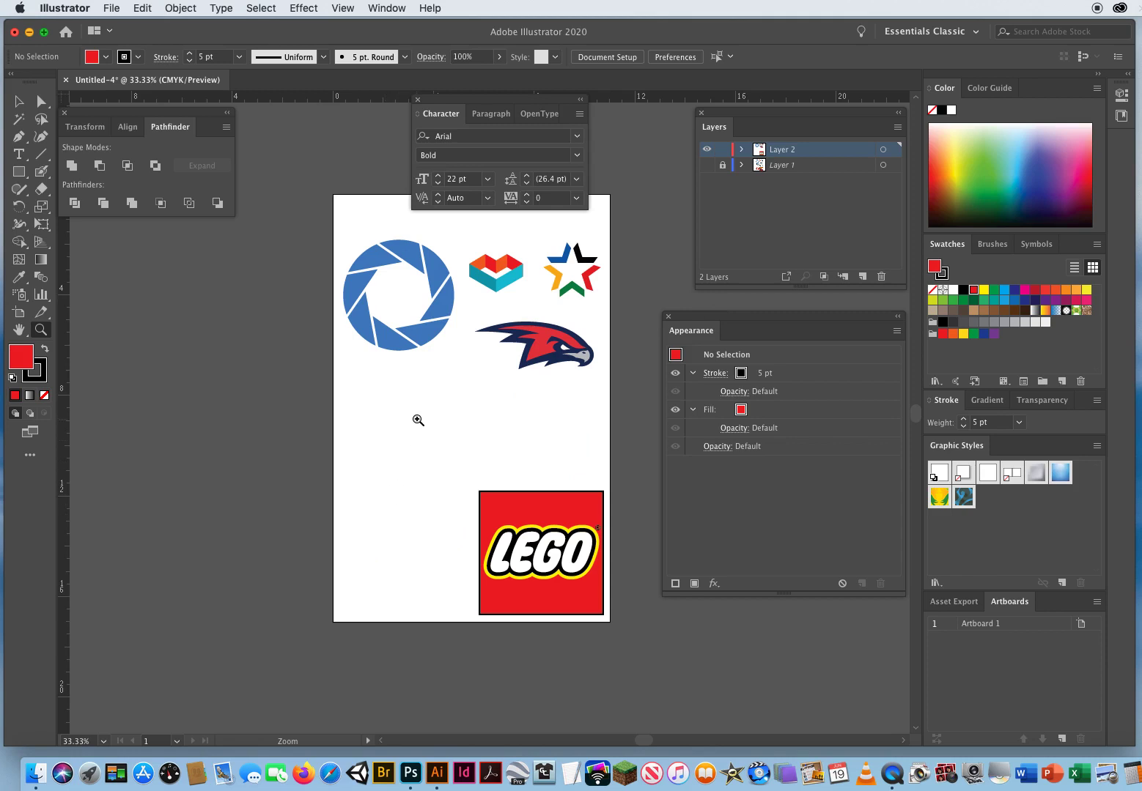
left_click_drag(416, 420, 325, 465)
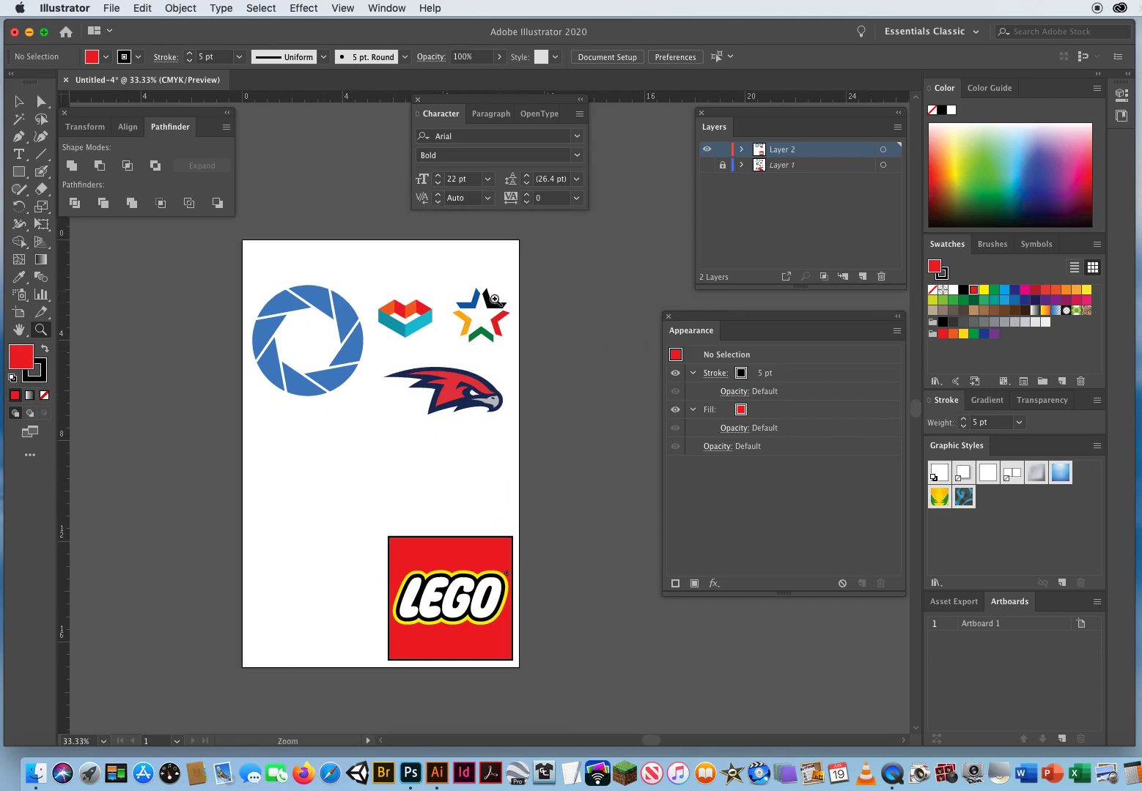
left_click(706, 166)
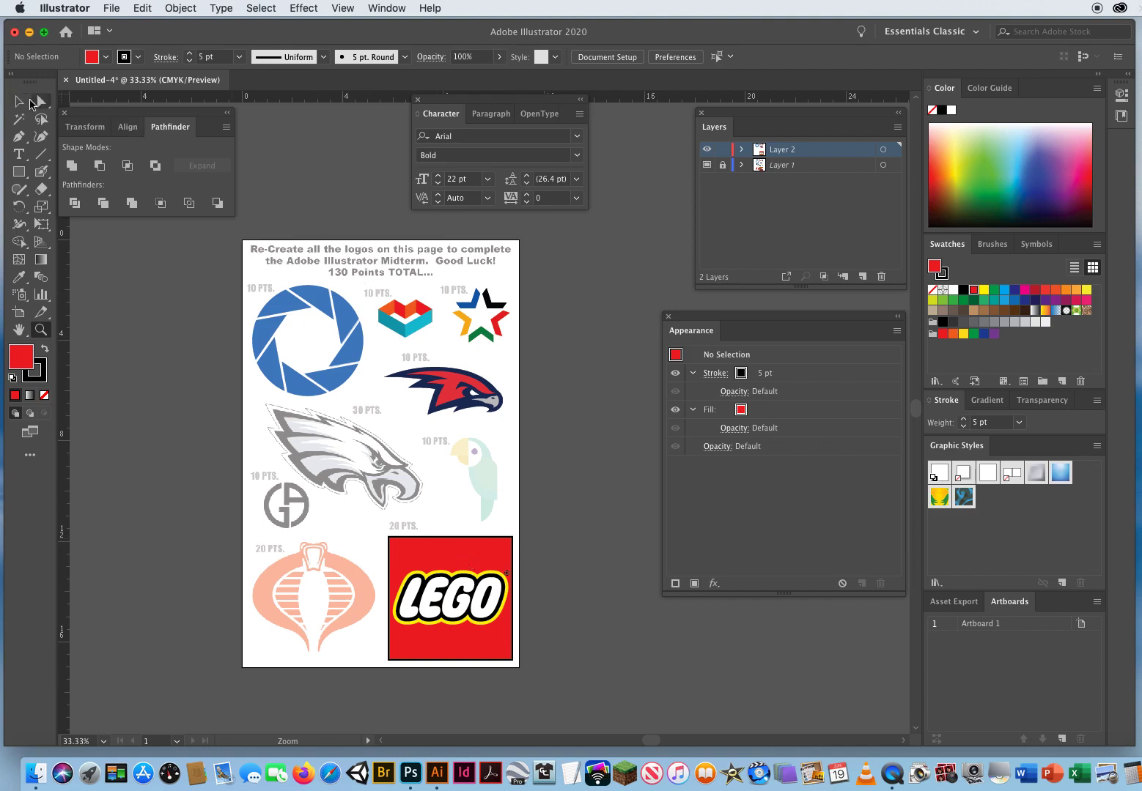
Step: Activate the Selection tool and move the floating Pathfinder and Appearance panels closer to the artboard
left_click(27, 100)
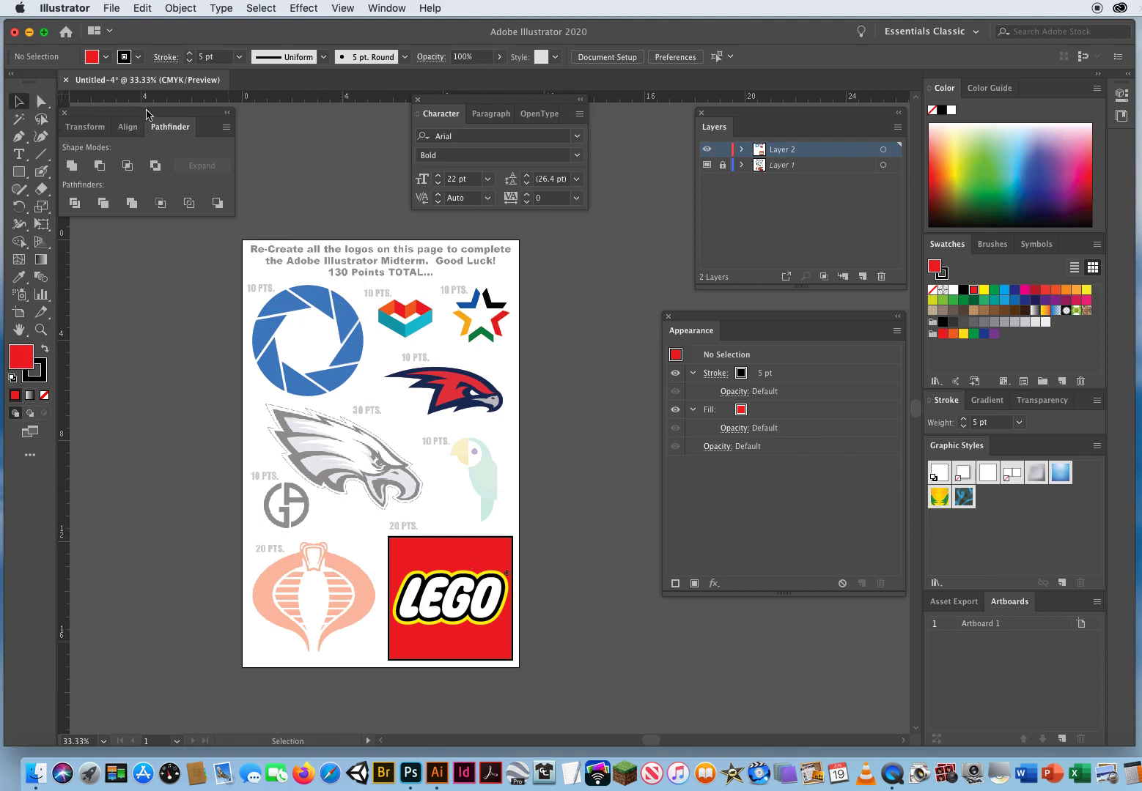
left_click_drag(147, 114, 185, 119)
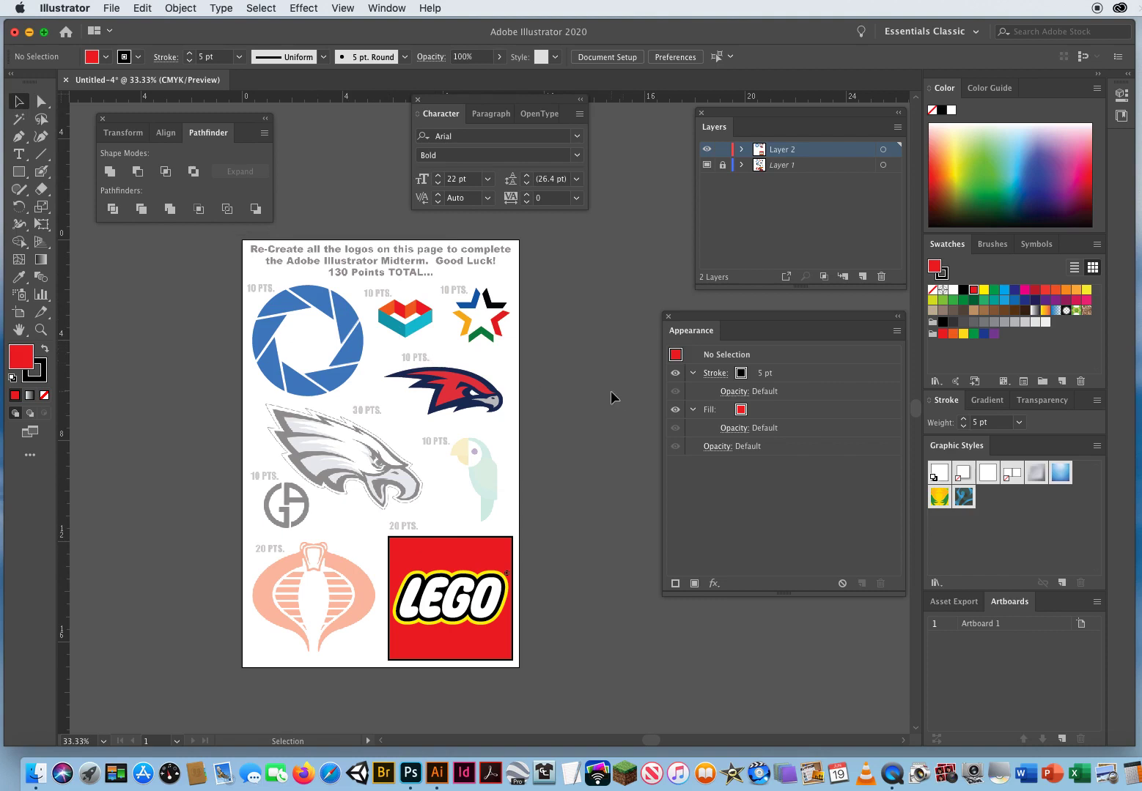
left_click_drag(680, 320, 646, 329)
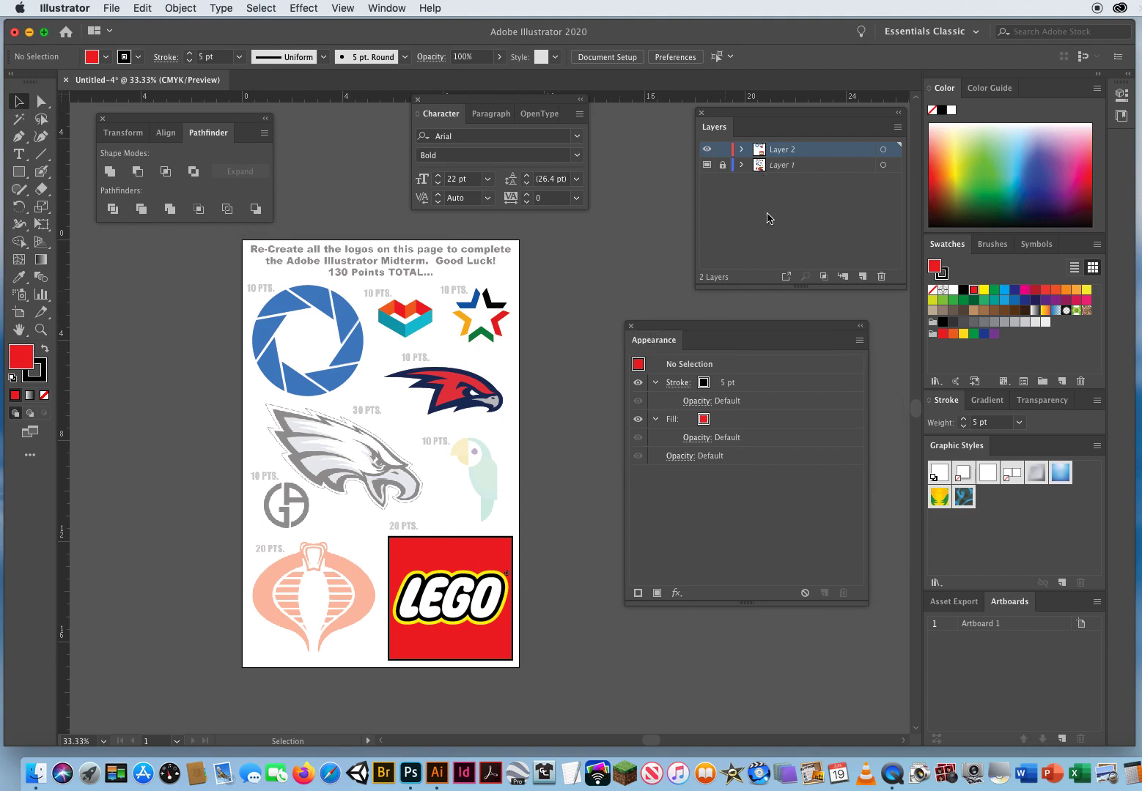
Step: Delete the template layer, Layer 1, so that only the traced artwork on Layer 2 is kept
left_click(767, 218)
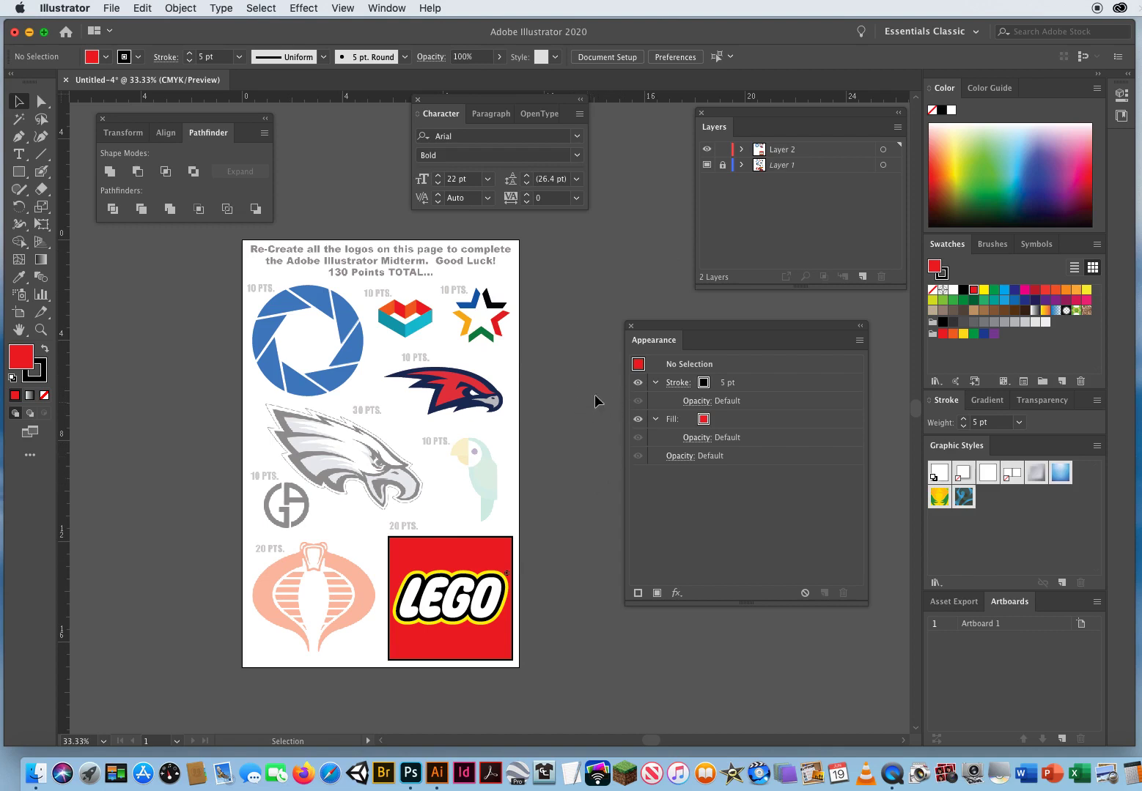
left_click(811, 168)
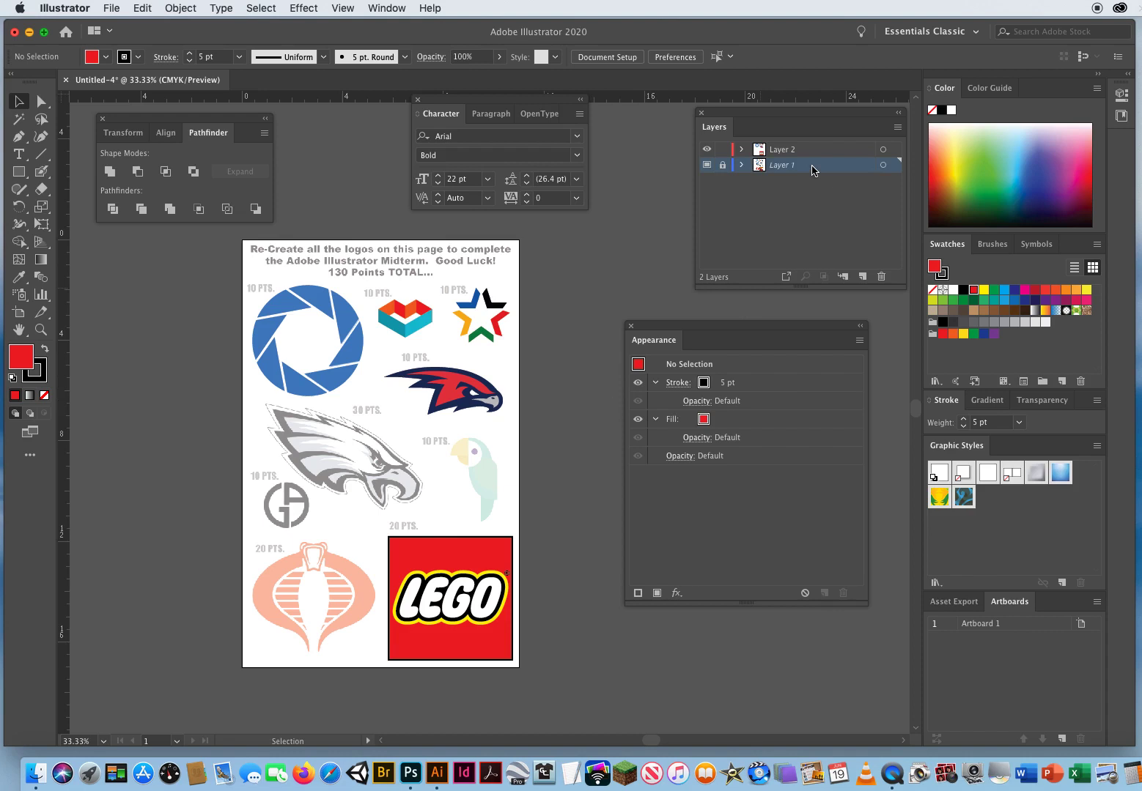
left_click_drag(811, 170, 881, 277)
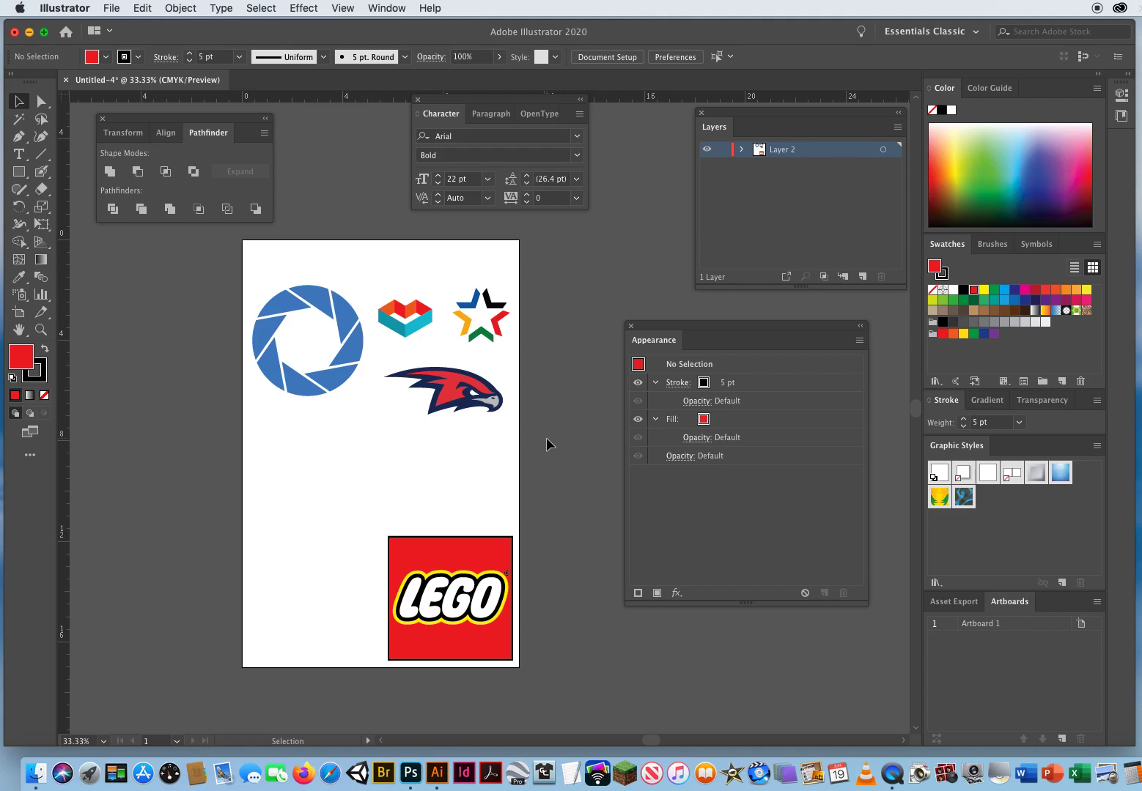
Step: Close the Character panel and shift the Appearance panel slightly nearer to the artboard
left_click(418, 99)
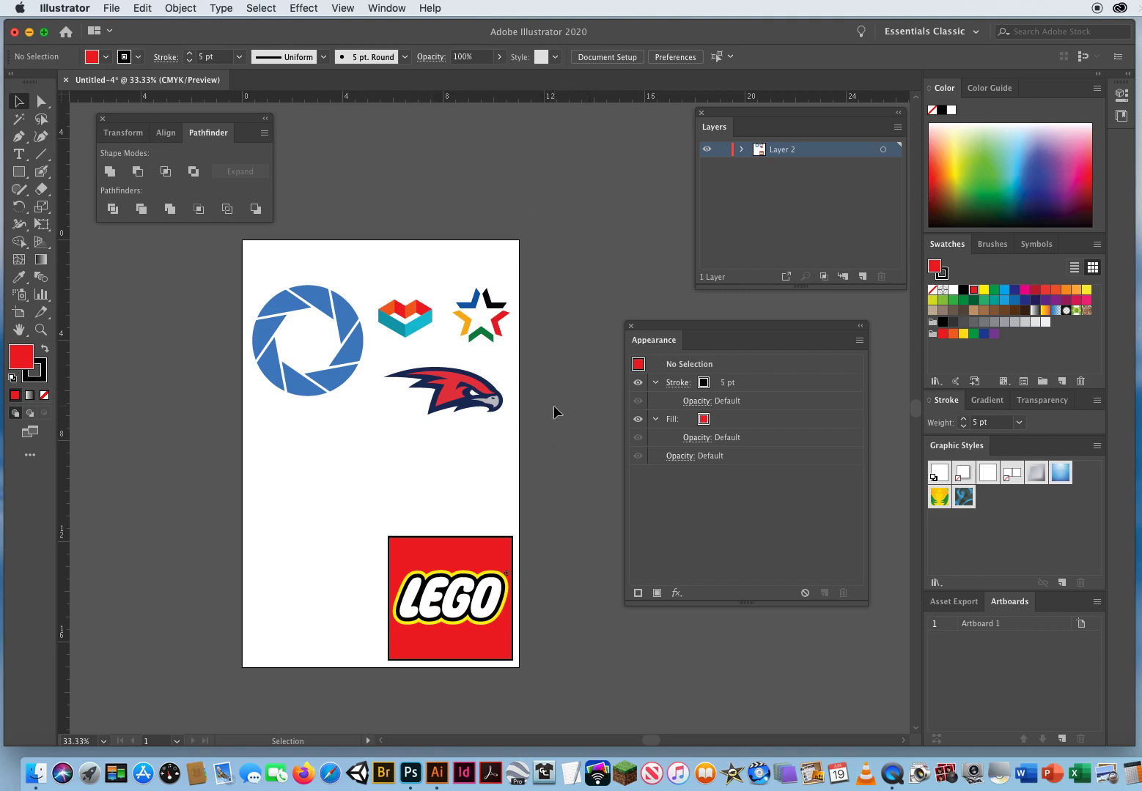
left_click_drag(665, 326, 636, 331)
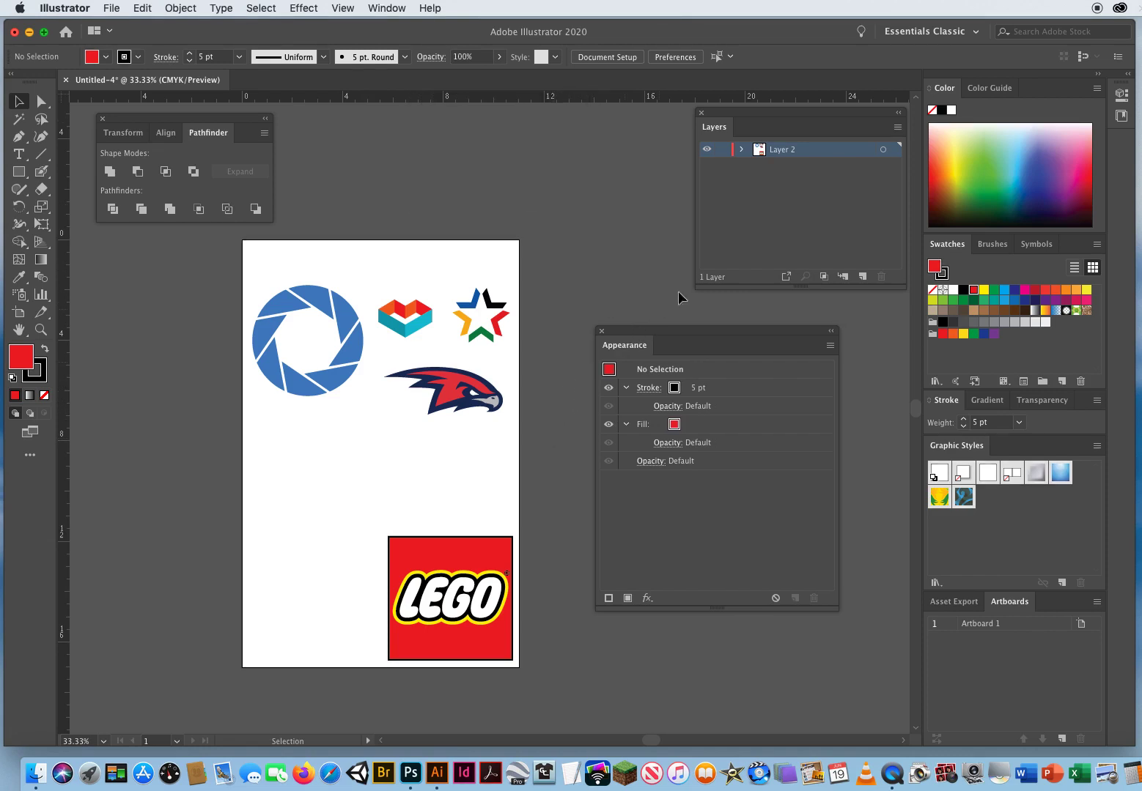